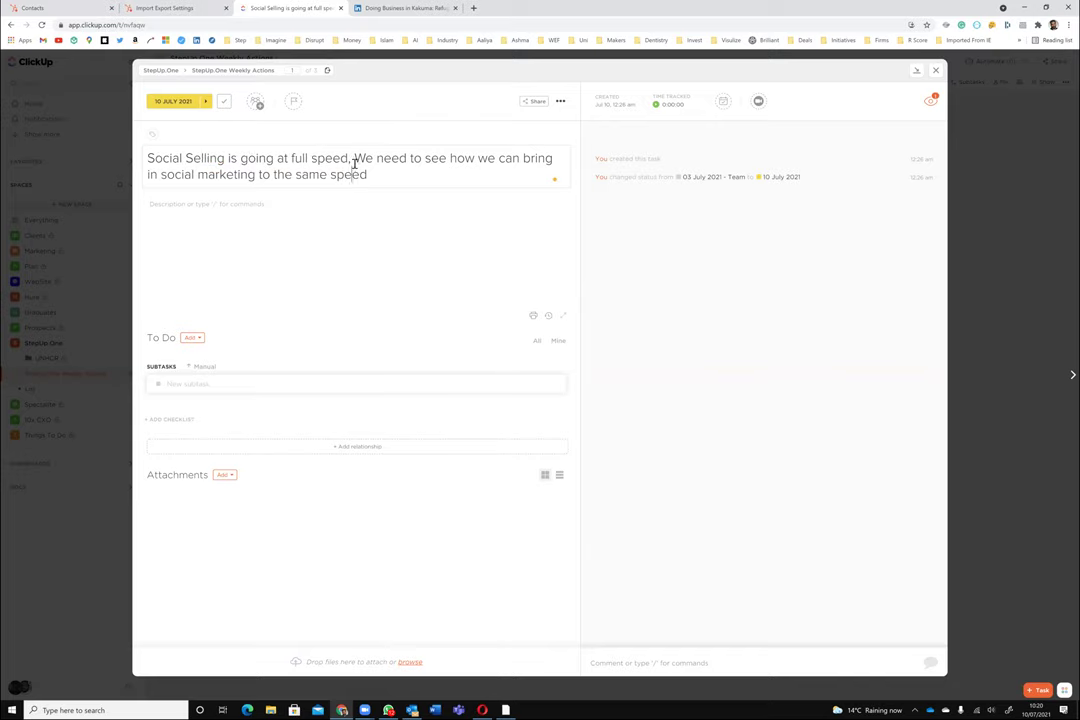
- Highlight the whole ClickUp task title 'Social Selling is going at full speed…'
drag(355, 158, 572, 157)
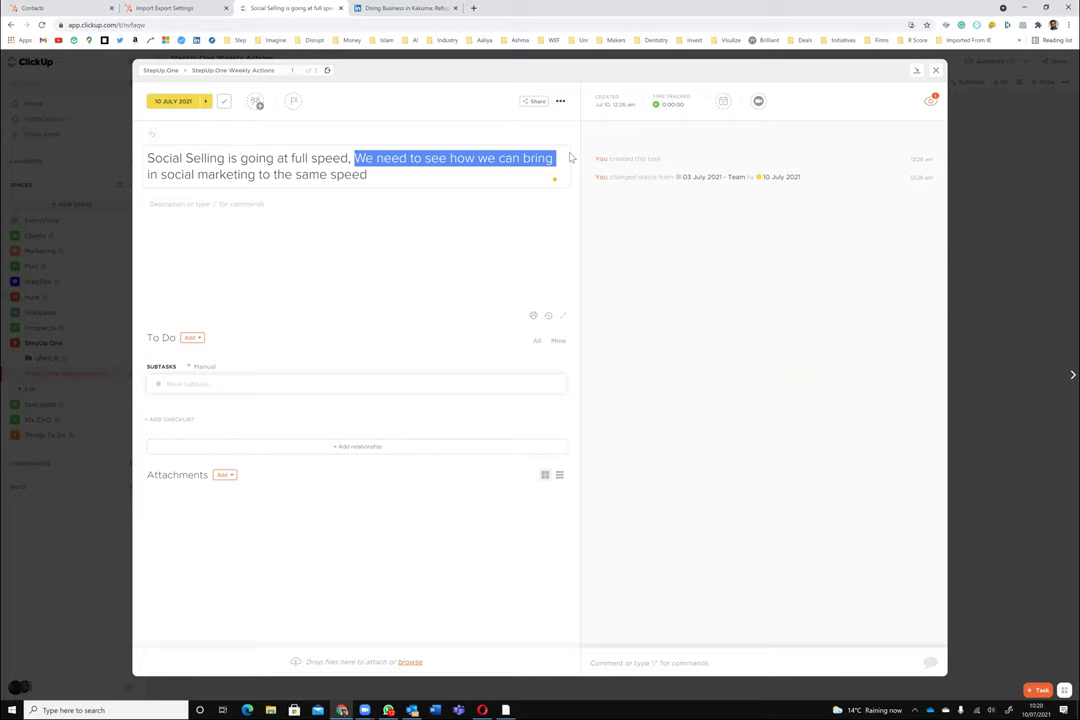
drag(571, 157, 568, 178)
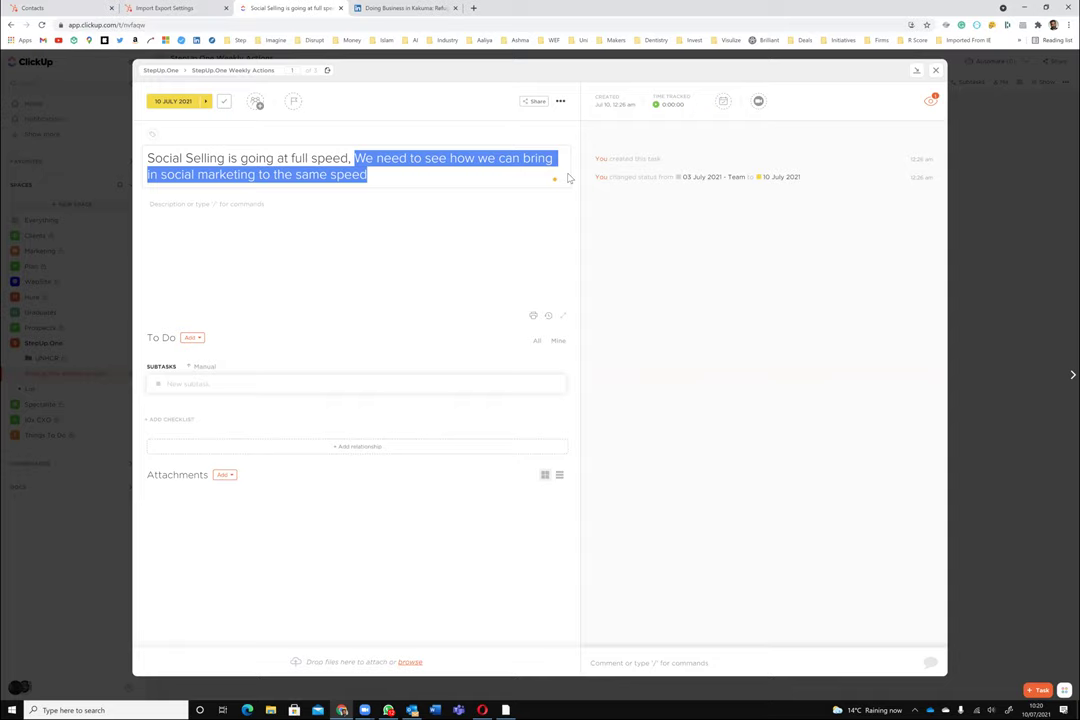
drag(372, 178, 44, 120)
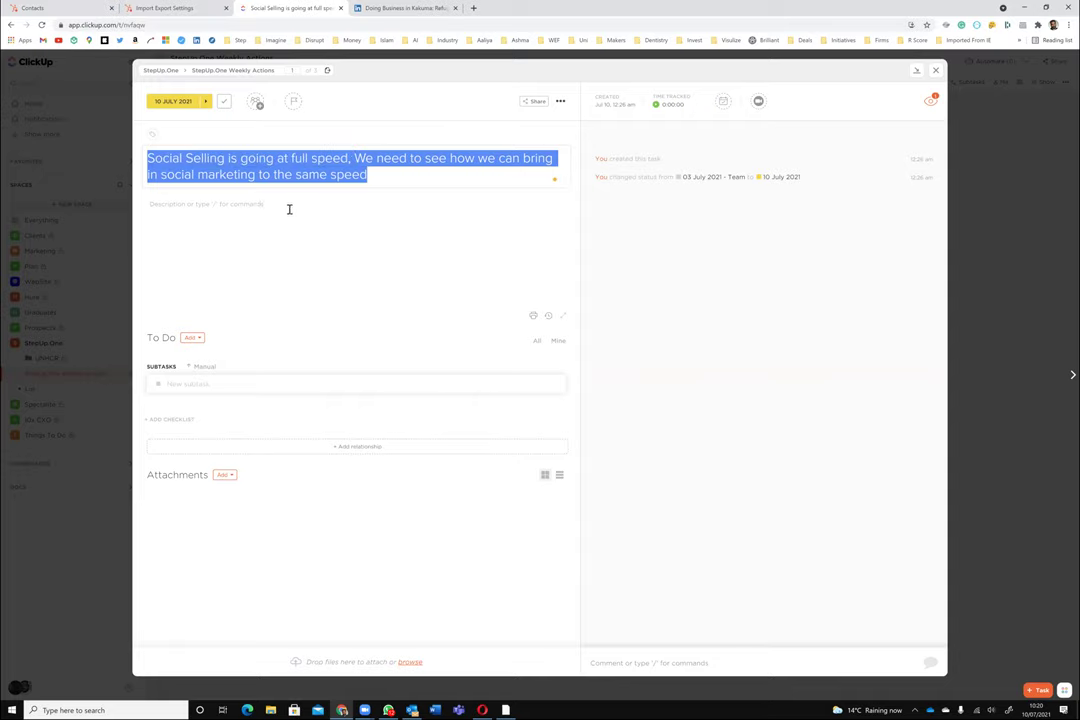
double_click(341, 175)
click(341, 175)
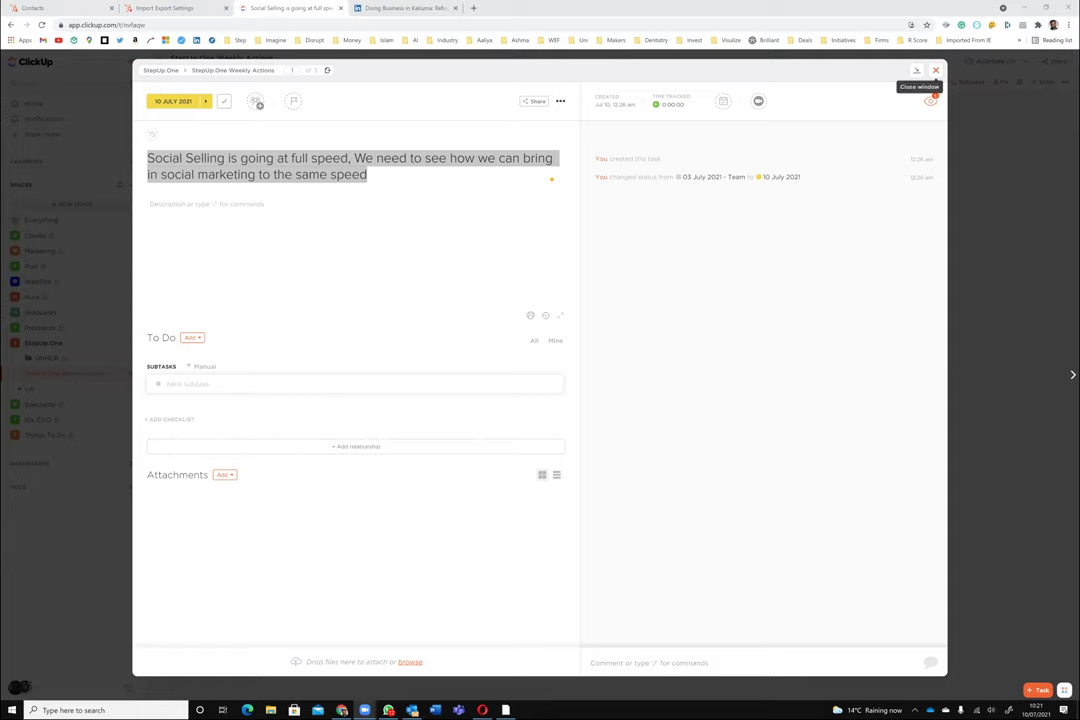
- Open all bookmarks from the Step folder in a new Chrome window
click(400, 8)
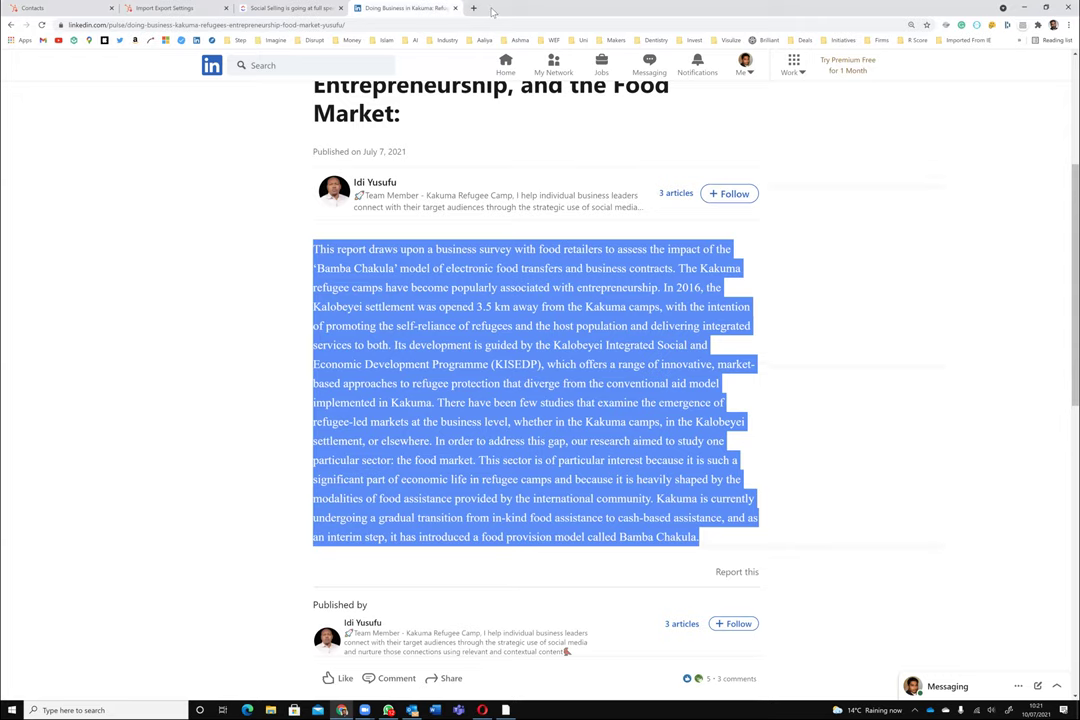
click(480, 9)
click(240, 41)
right_click(240, 41)
click(250, 56)
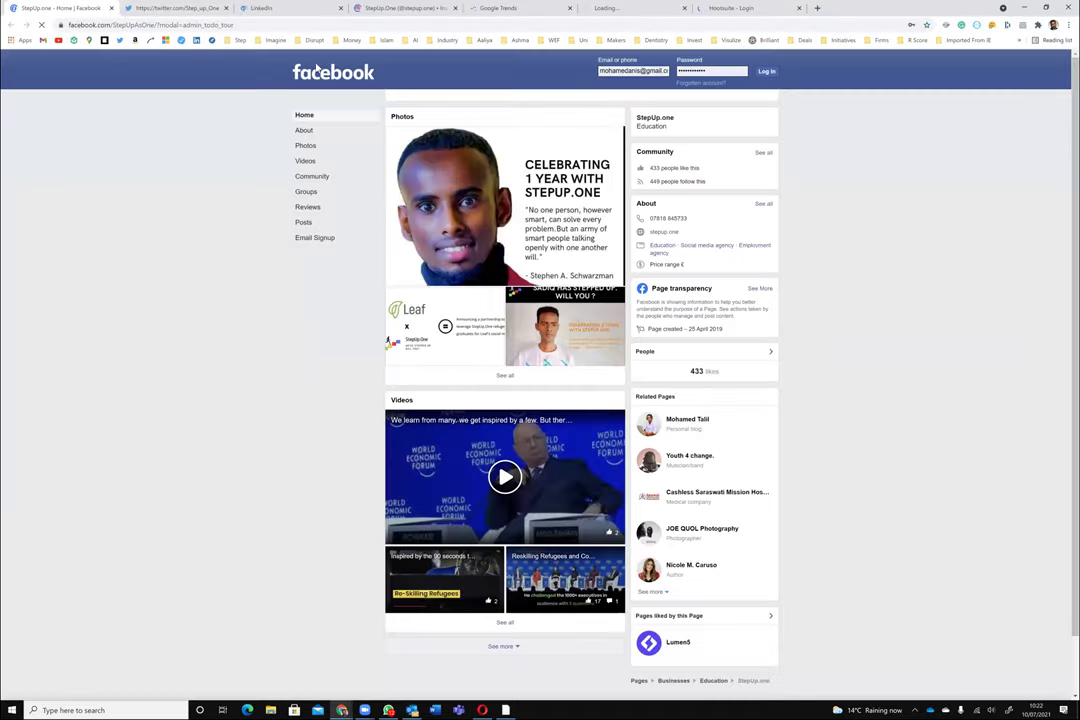
- Look through the StepUp.One Twitter, LinkedIn, Instagram, Google Trends and website tabs, ending on Facebook
click(169, 9)
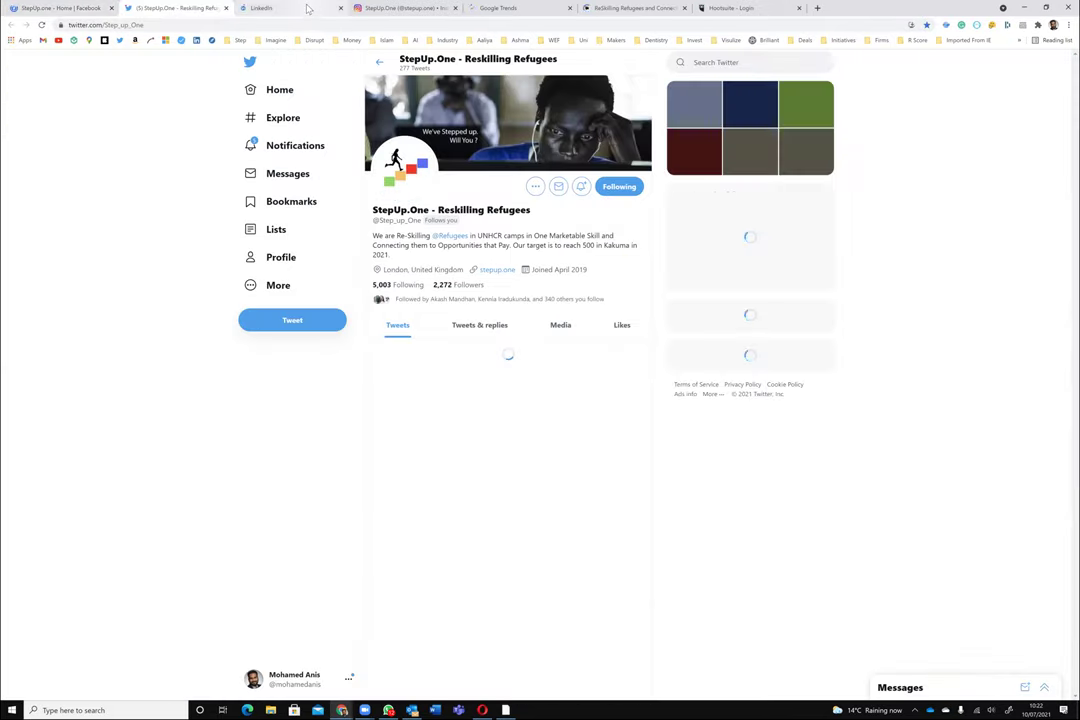
click(307, 8)
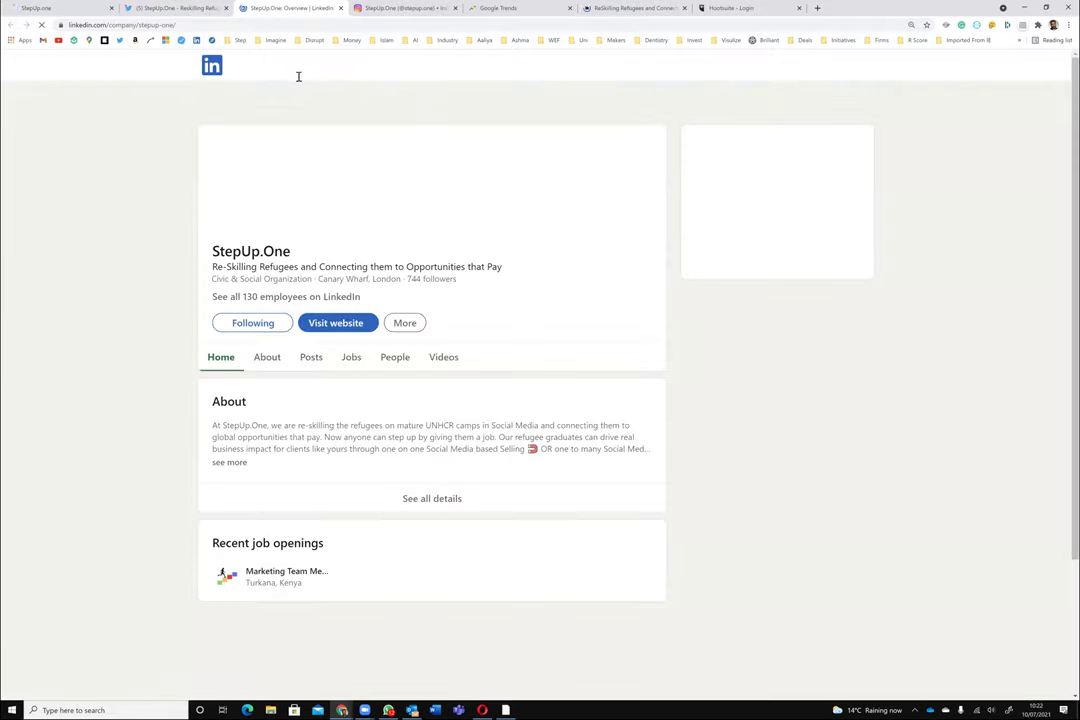
click(428, 9)
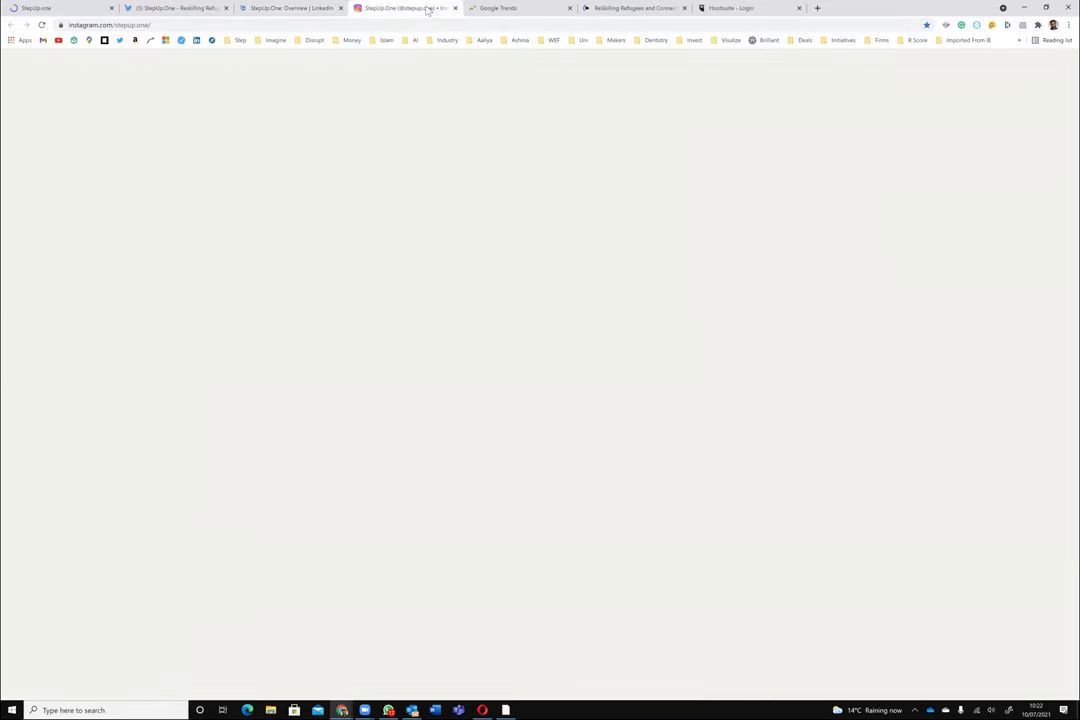
click(503, 9)
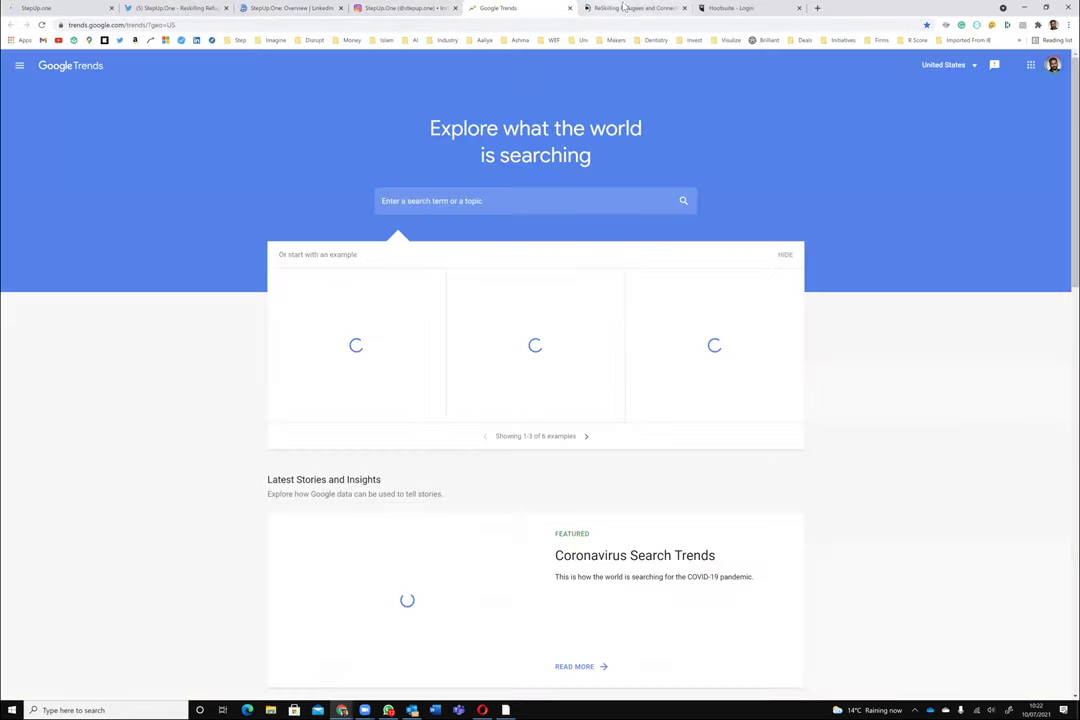
click(629, 8)
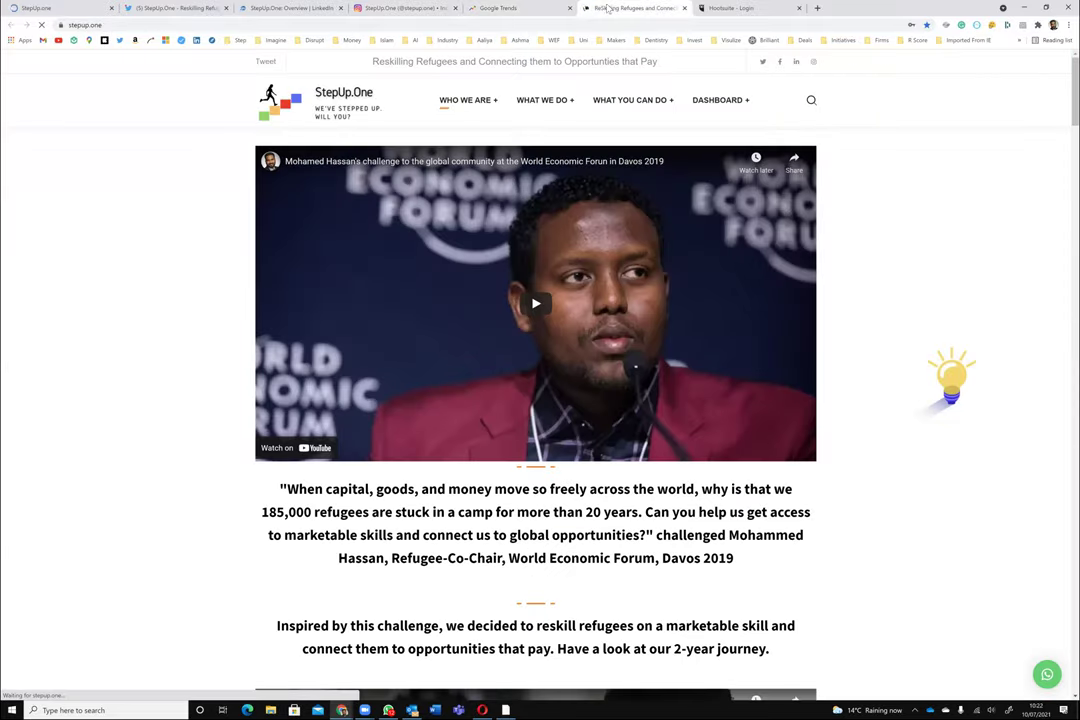
click(520, 8)
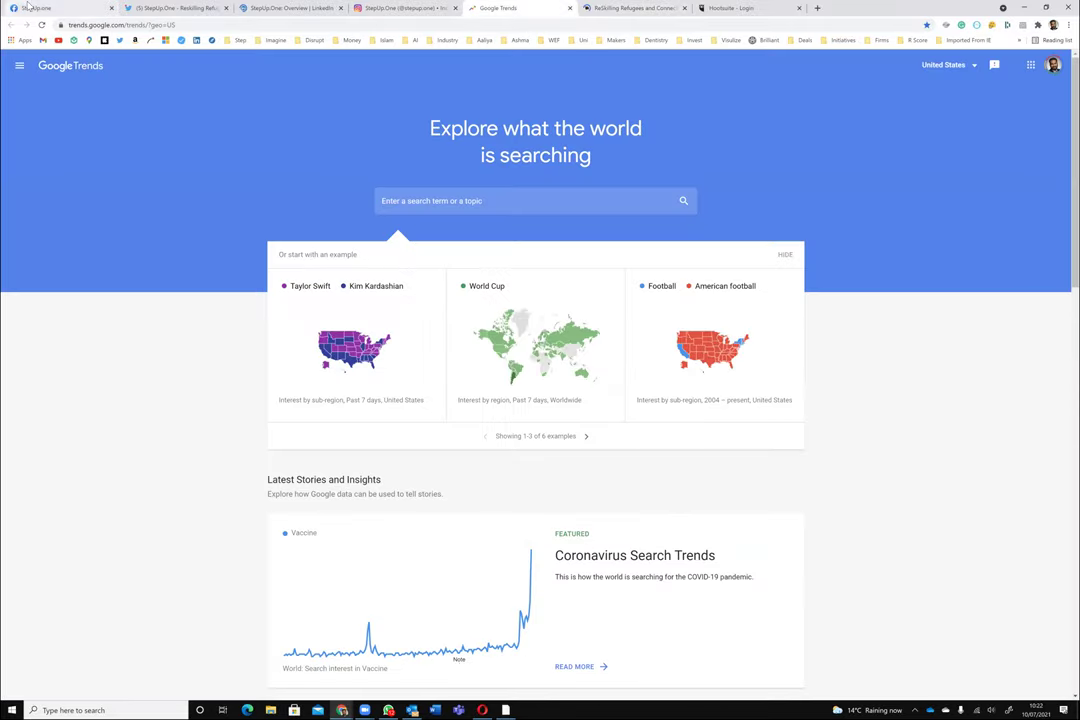
click(30, 8)
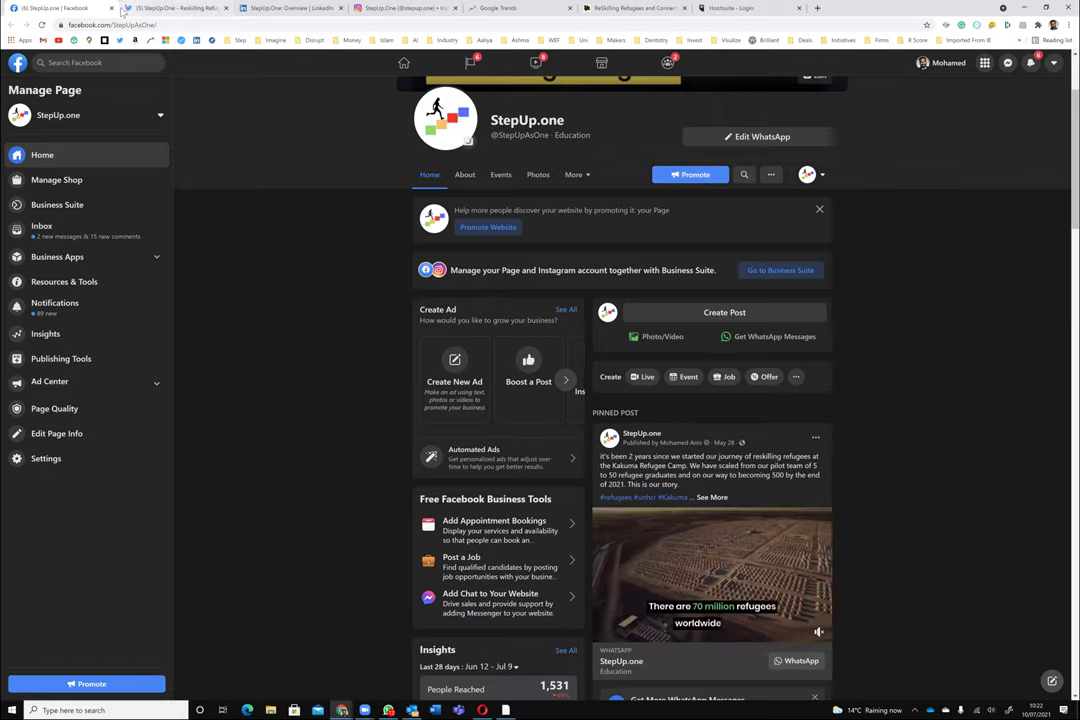
- Switch to the StepUp.One LinkedIn company page tab
click(298, 8)
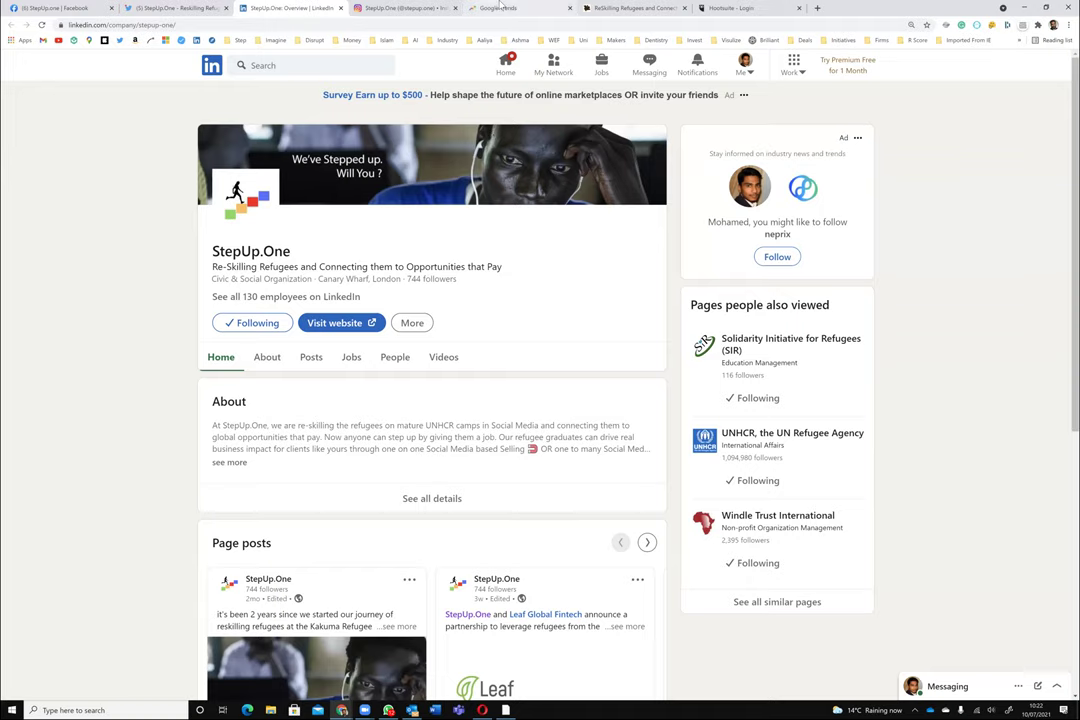
- Return to the StepUp.One LinkedIn company page and scroll through it
click(158, 7)
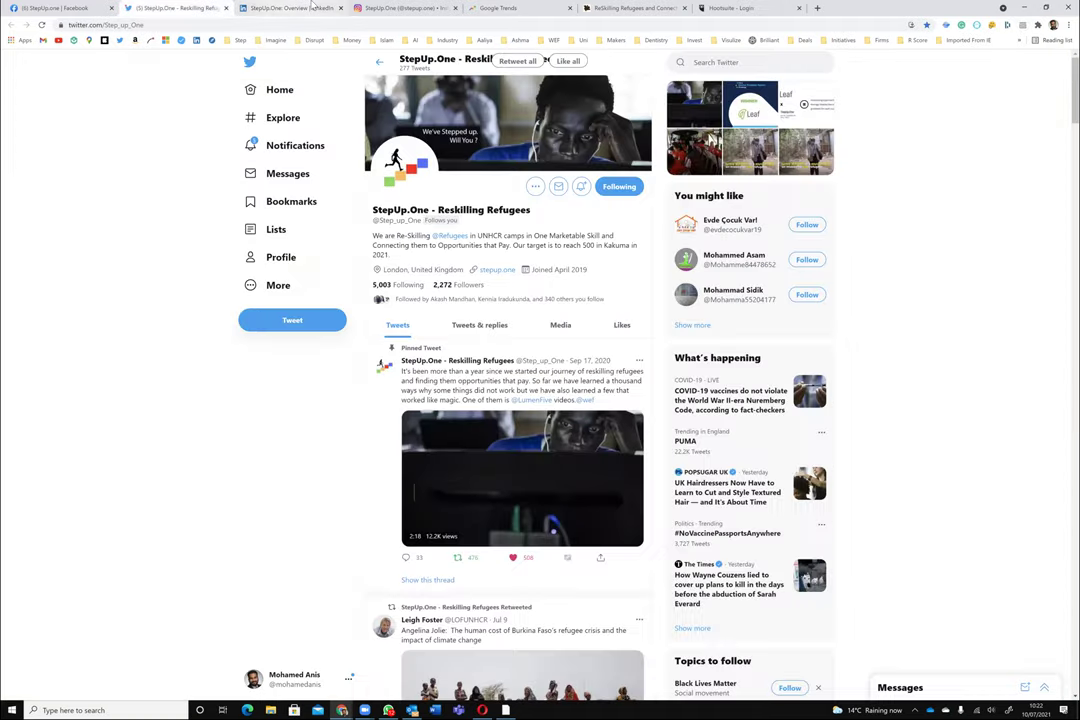
key(ctrl+Tab)
scroll(353, 551, down, 3)
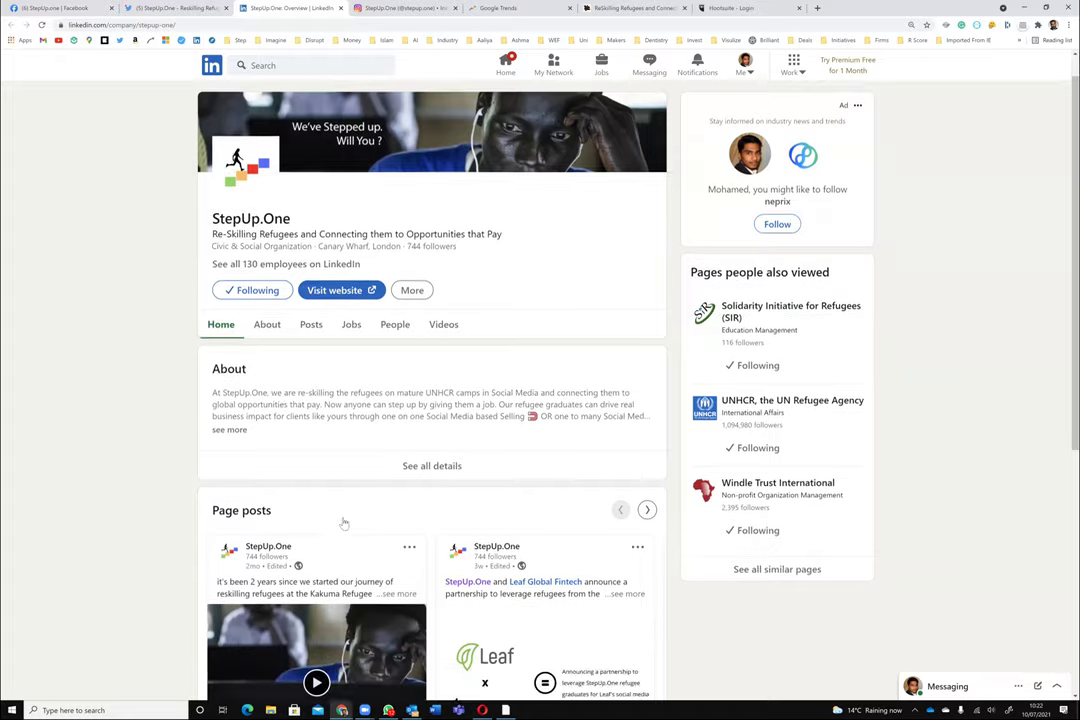
scroll(353, 510, down, 2)
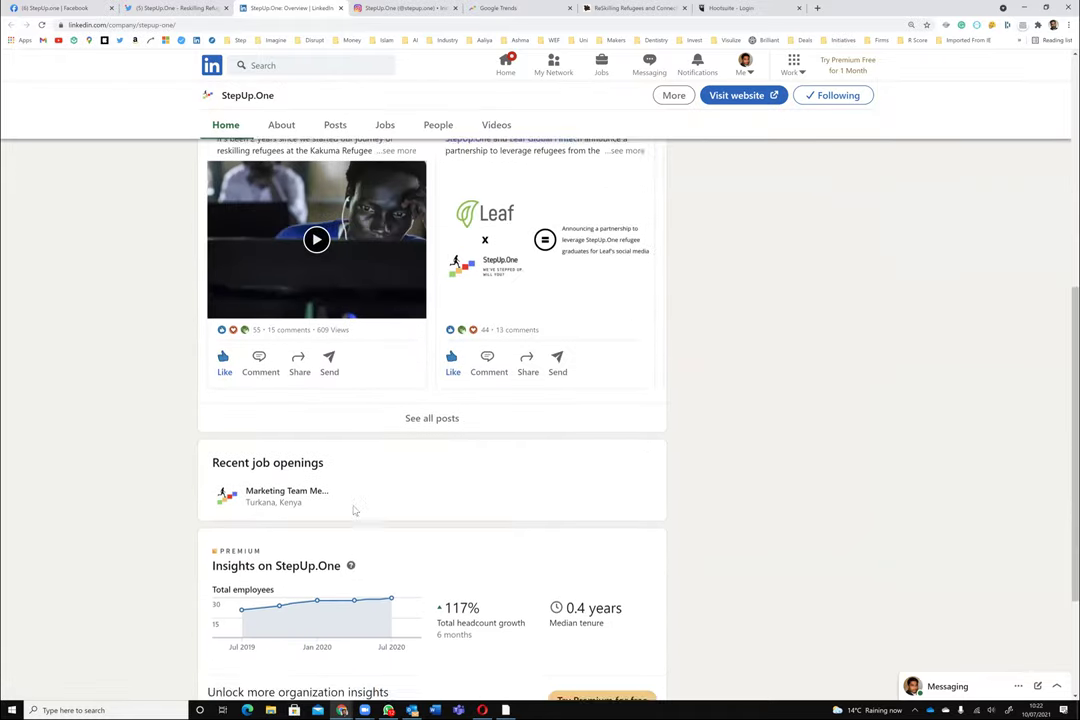
scroll(330, 426, up, 6)
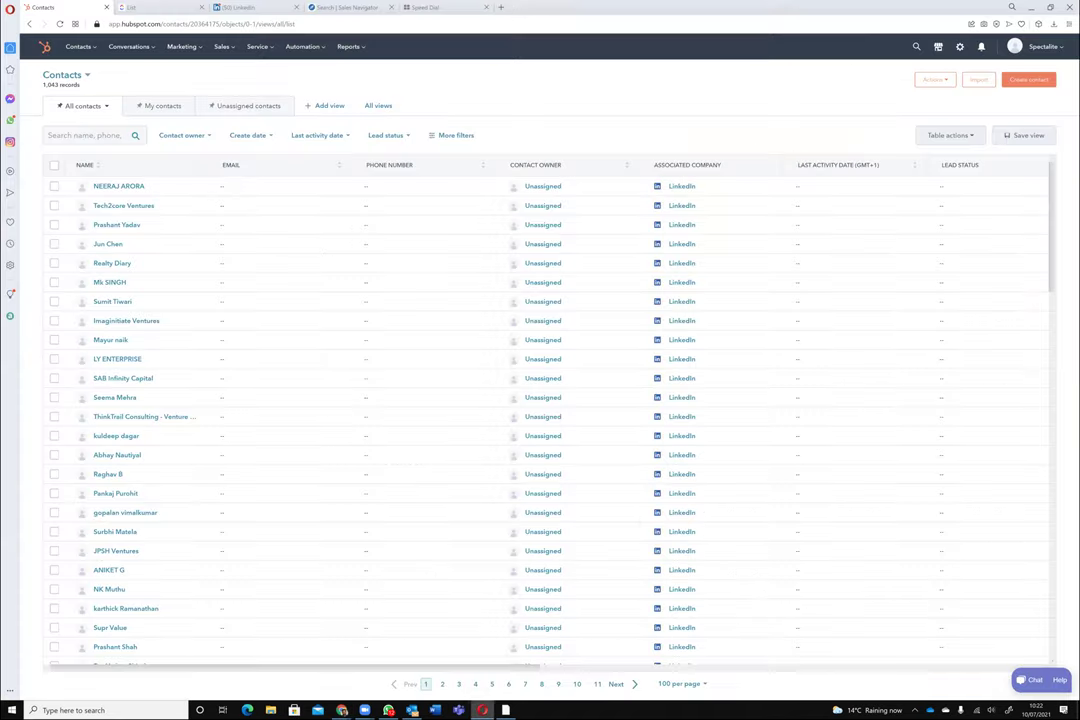
- In the other browser window, open your own LinkedIn profile from the Me menu in a new tab
key(alt+Tab)
click(255, 7)
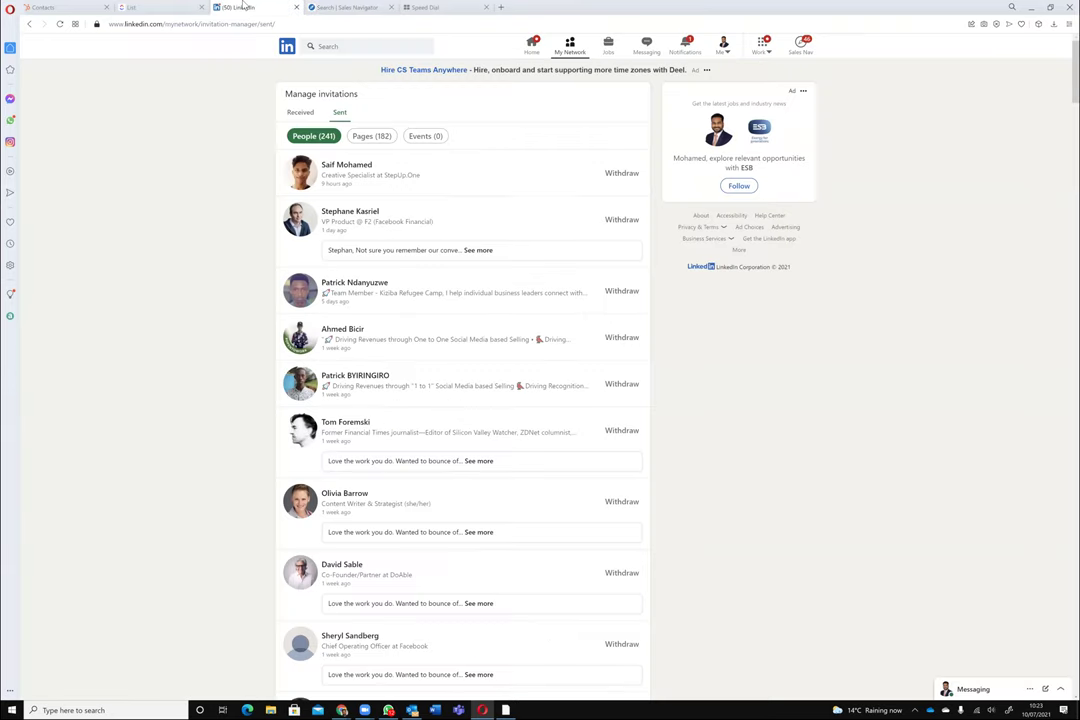
click(723, 46)
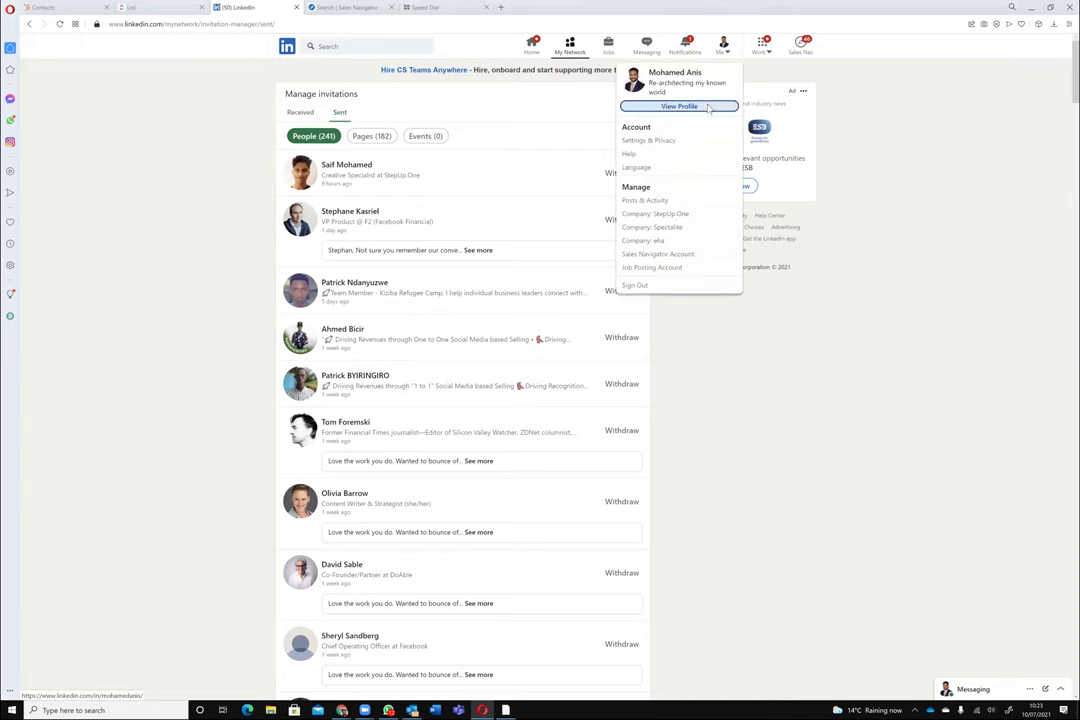
right_click(706, 106)
click(723, 115)
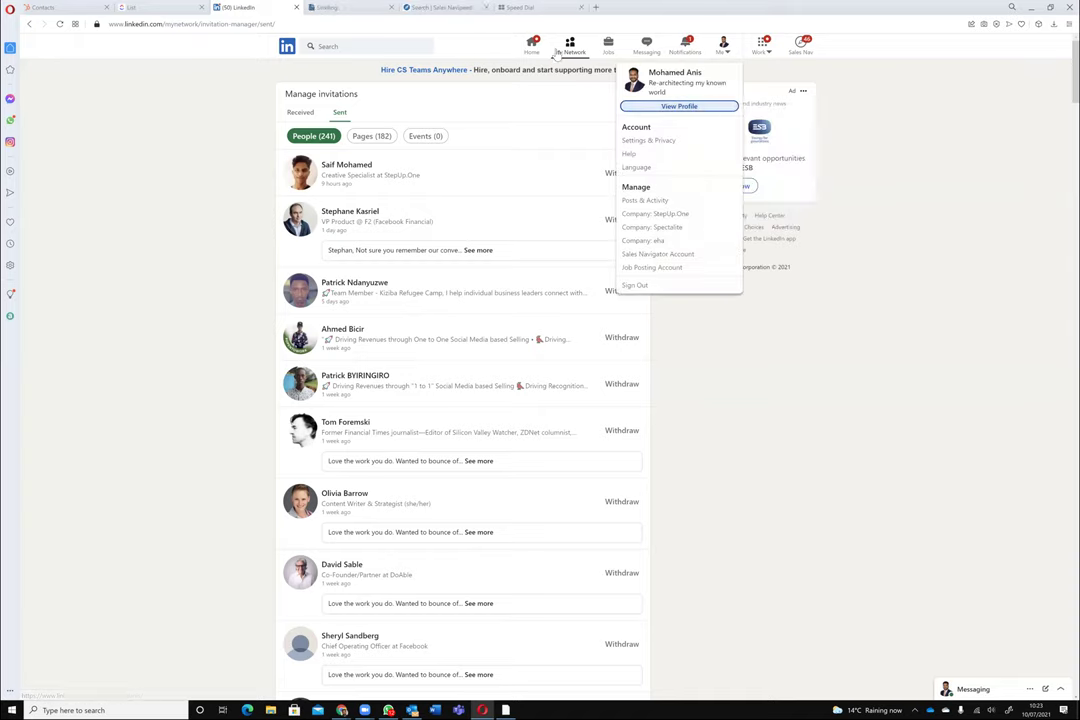
click(338, 7)
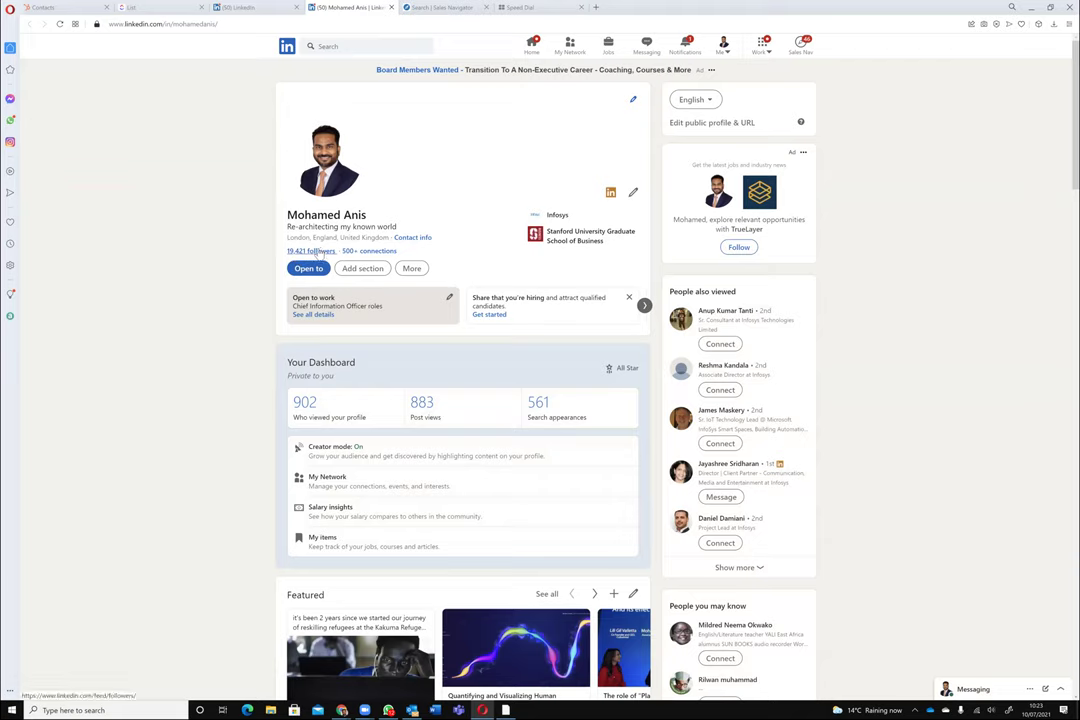
- Select the profile's headline and location, then browse the Featured cards
double_click(320, 238)
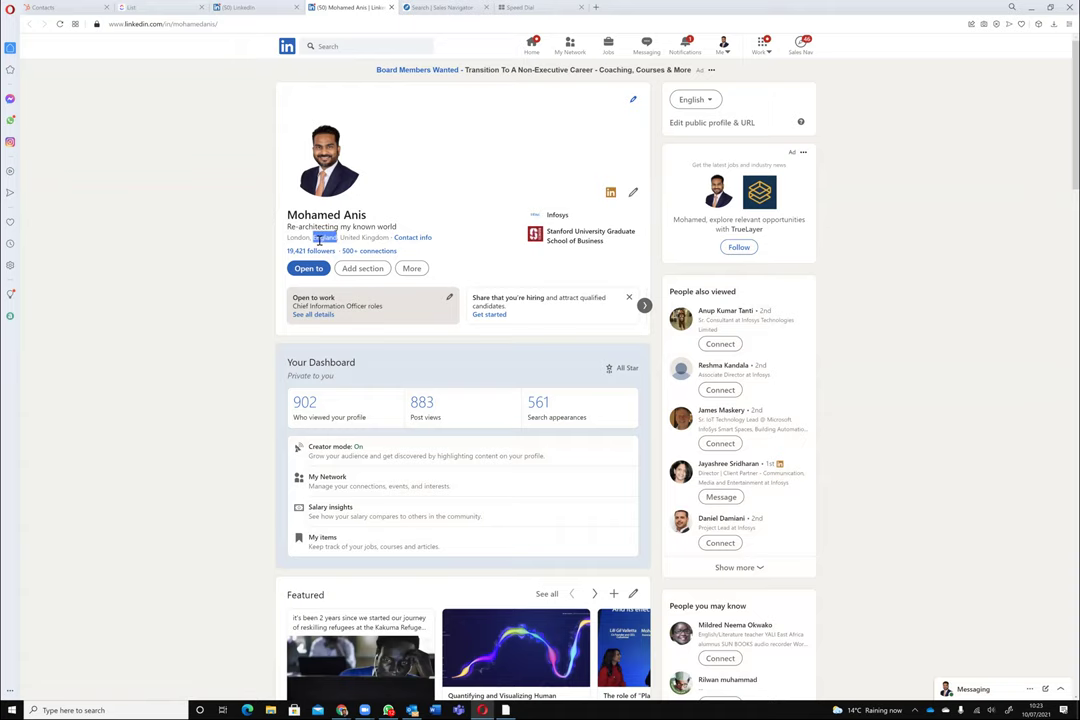
triple_click(320, 238)
scroll(520, 440, down, 3)
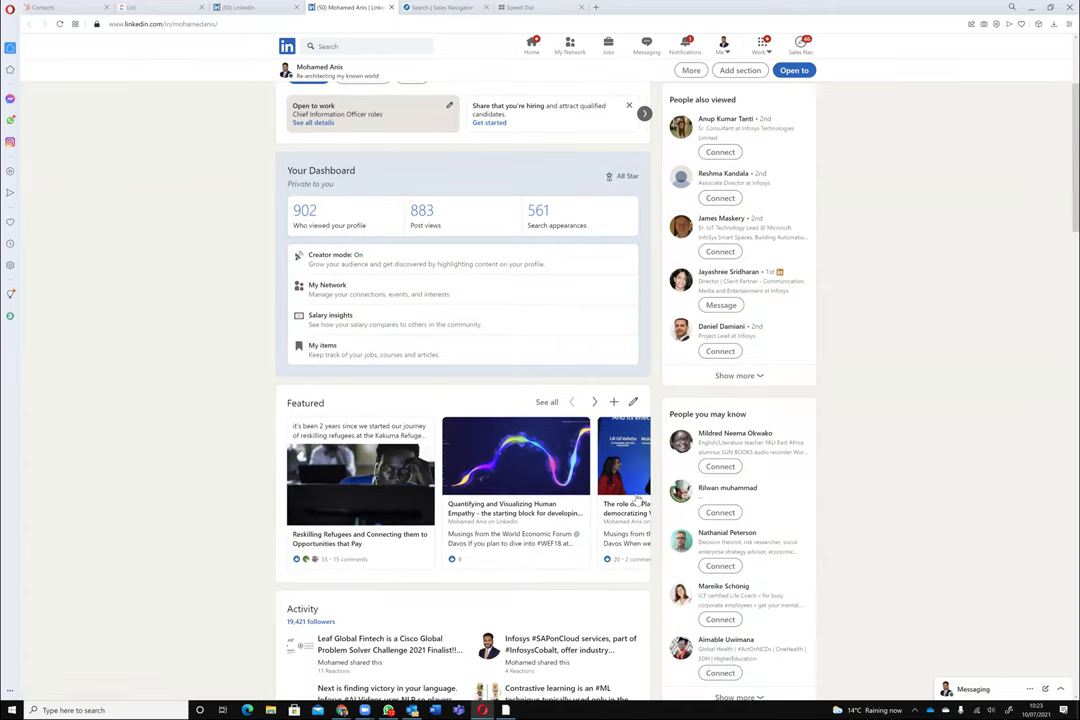
click(594, 402)
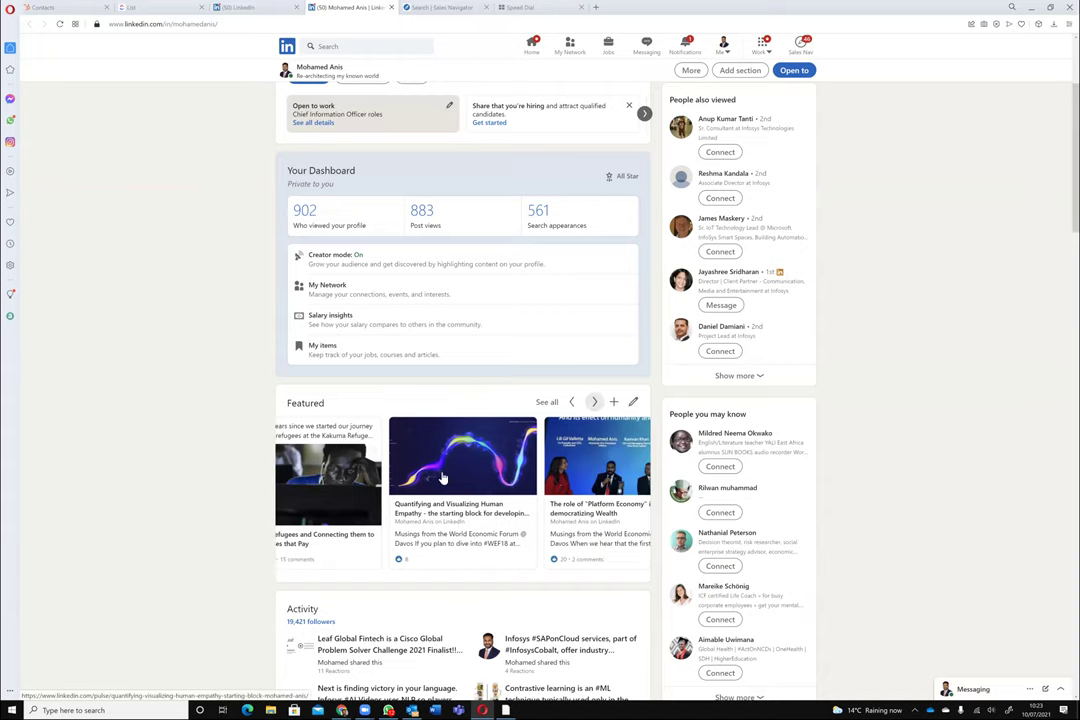
scroll(460, 520, right, 2)
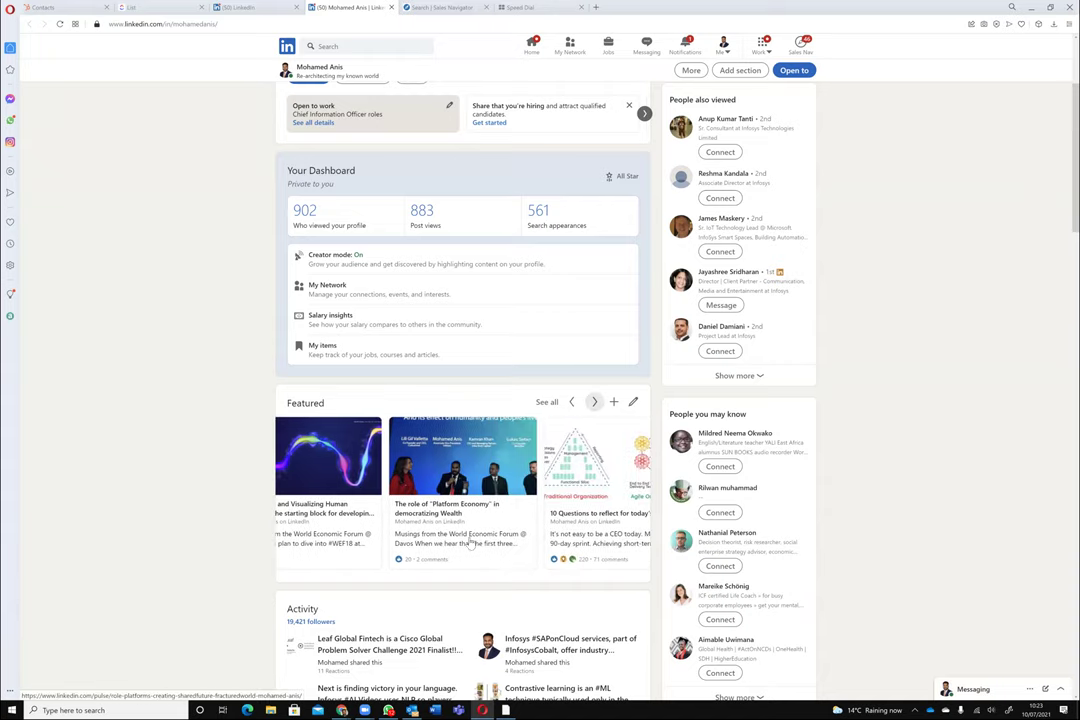
scroll(452, 466, right, 2)
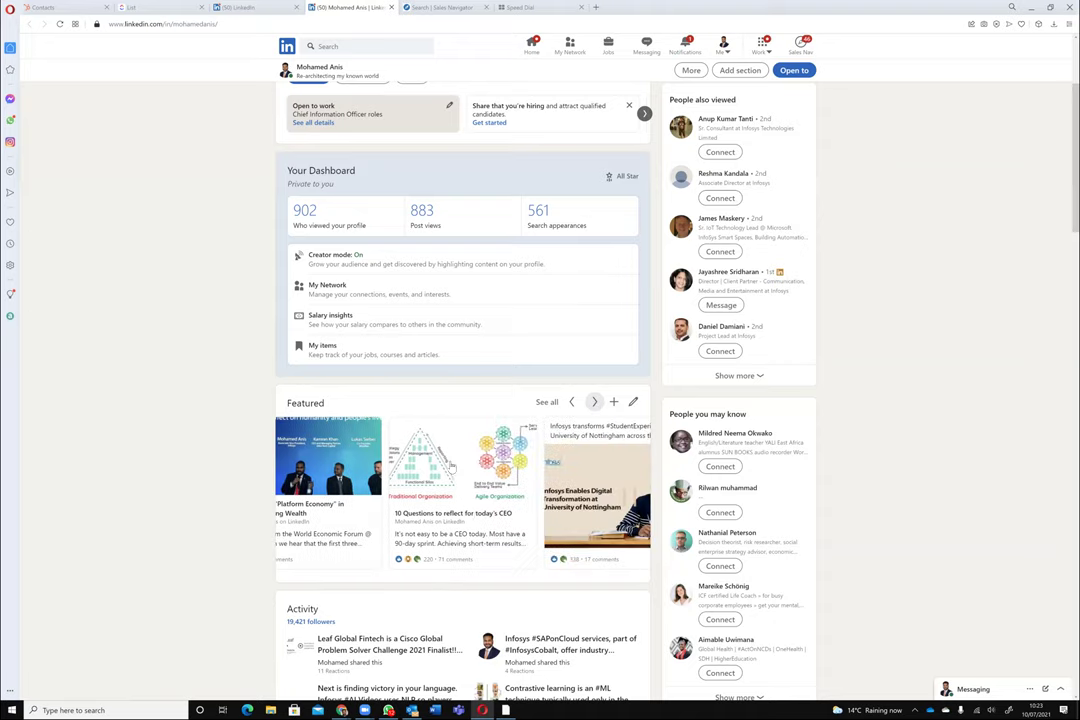
- Scroll down through Activity, About and Experience, then back up the profile
scroll(480, 528, down, 1)
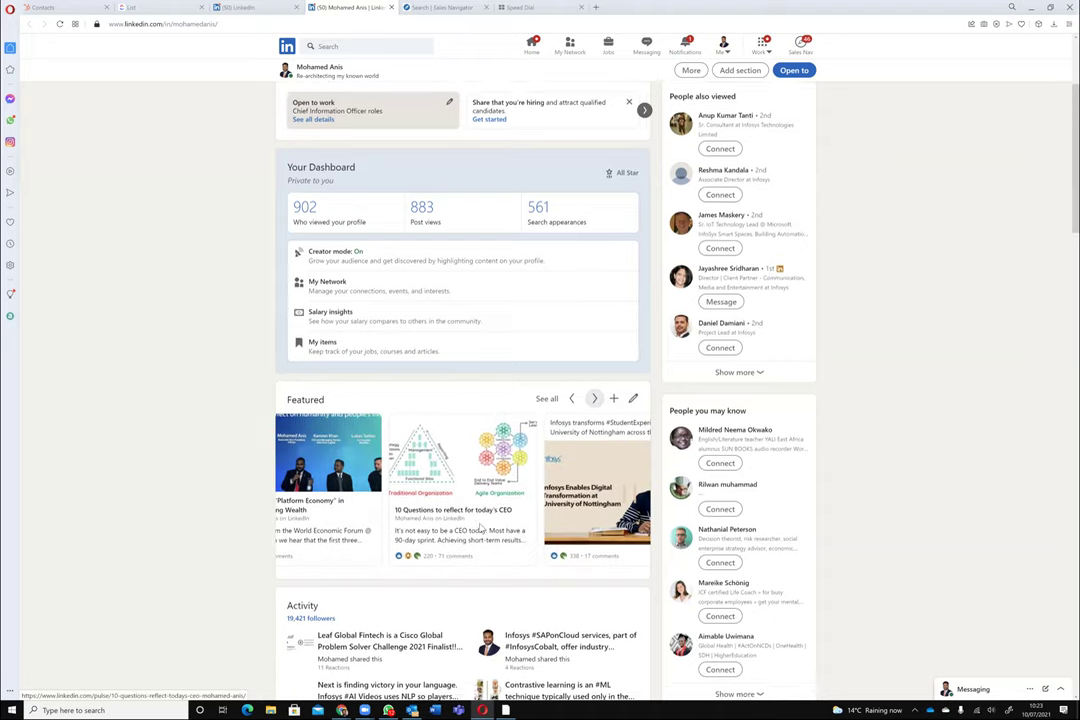
scroll(481, 529, down, 6)
scroll(316, 464, down, 3)
scroll(357, 350, down, 2)
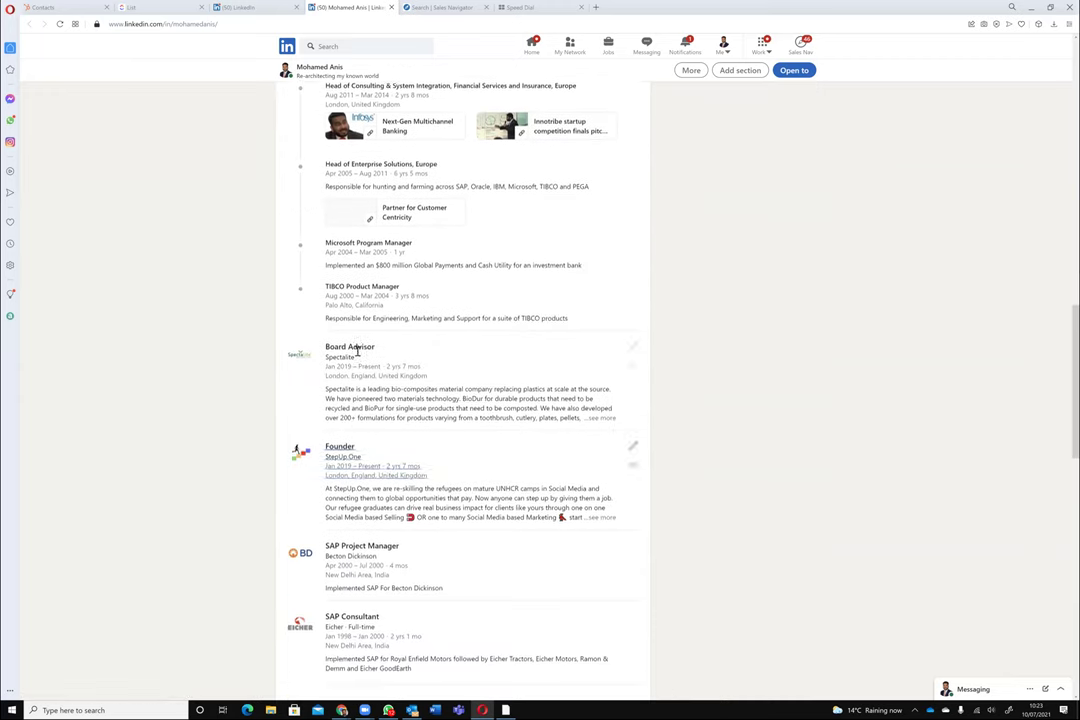
scroll(443, 305, down, 1)
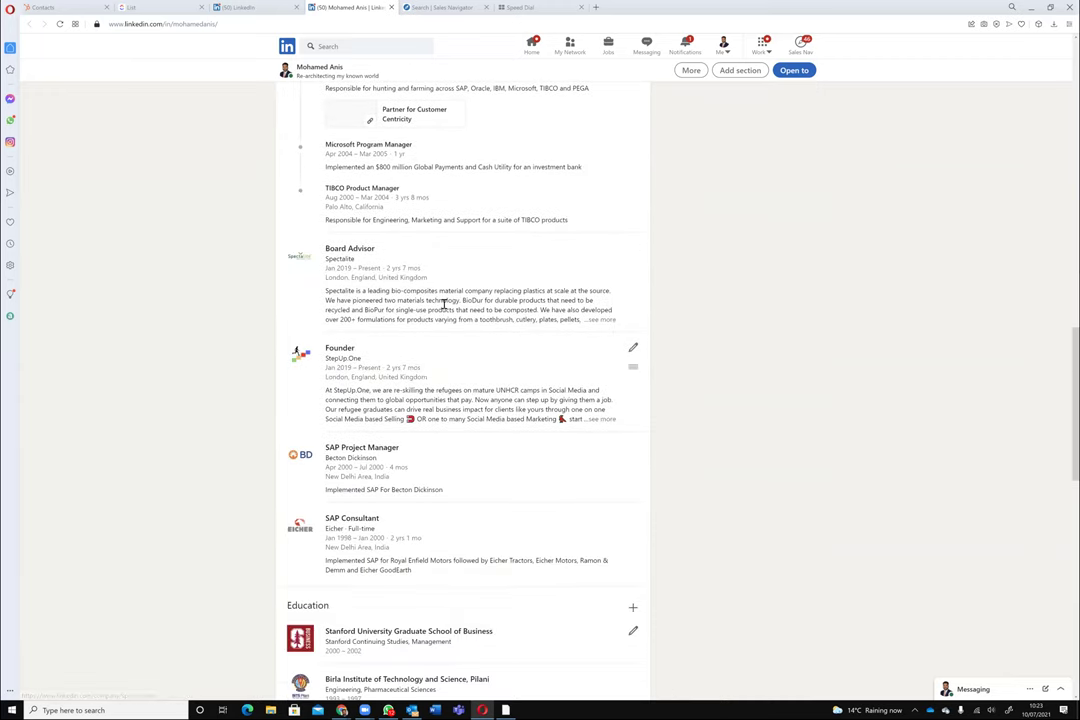
scroll(330, 548, up, 8)
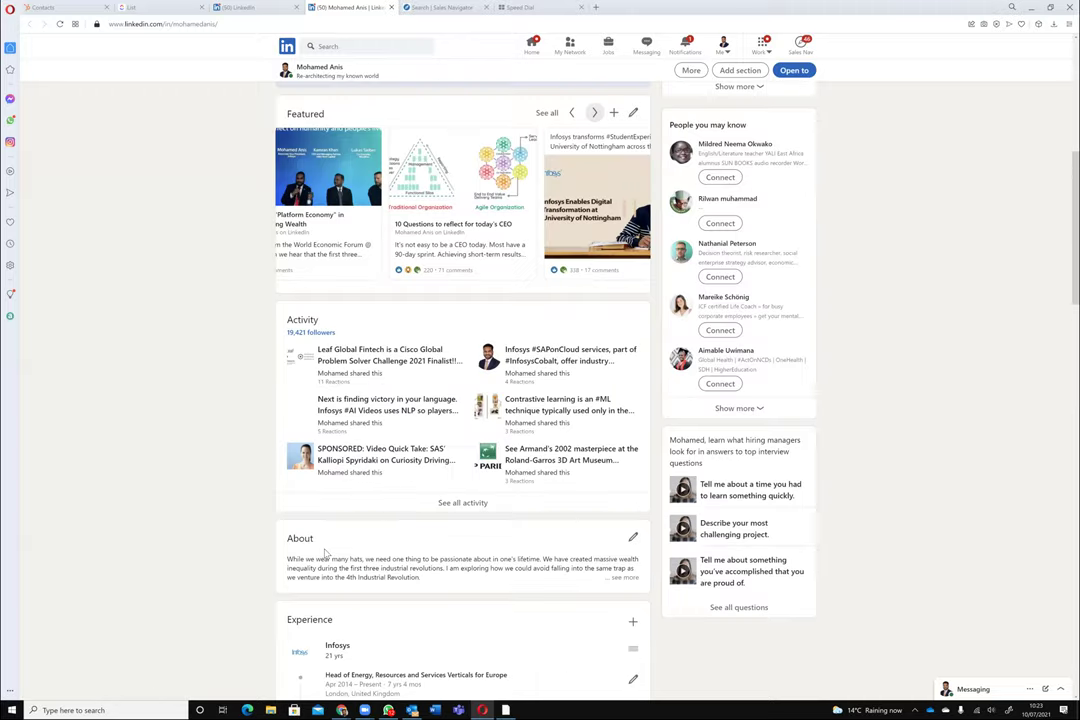
scroll(342, 586, up, 5)
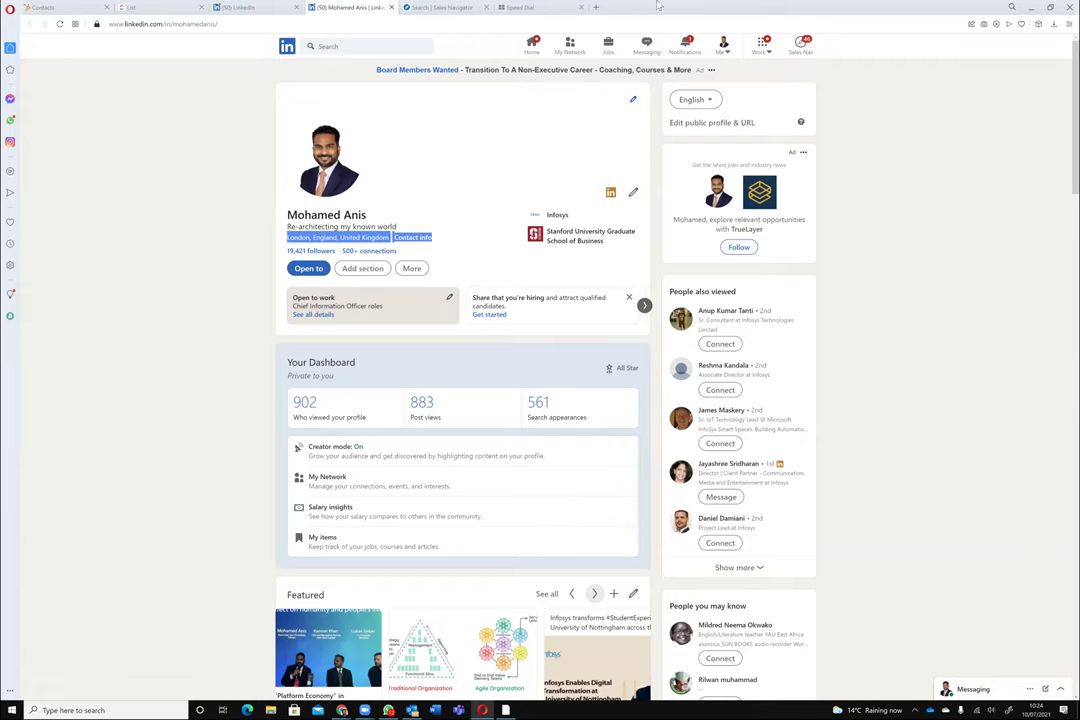
click(455, 6)
click(385, 9)
key(alt+Tab)
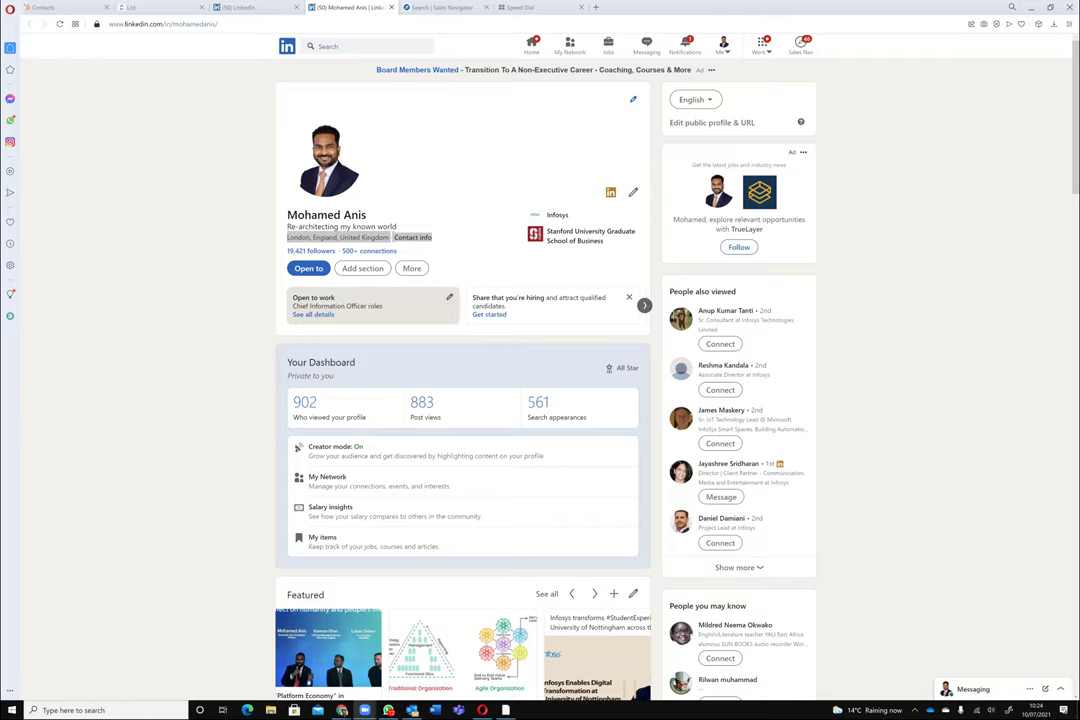
- Duplicate the Sales Navigator lead search tab
click(447, 8)
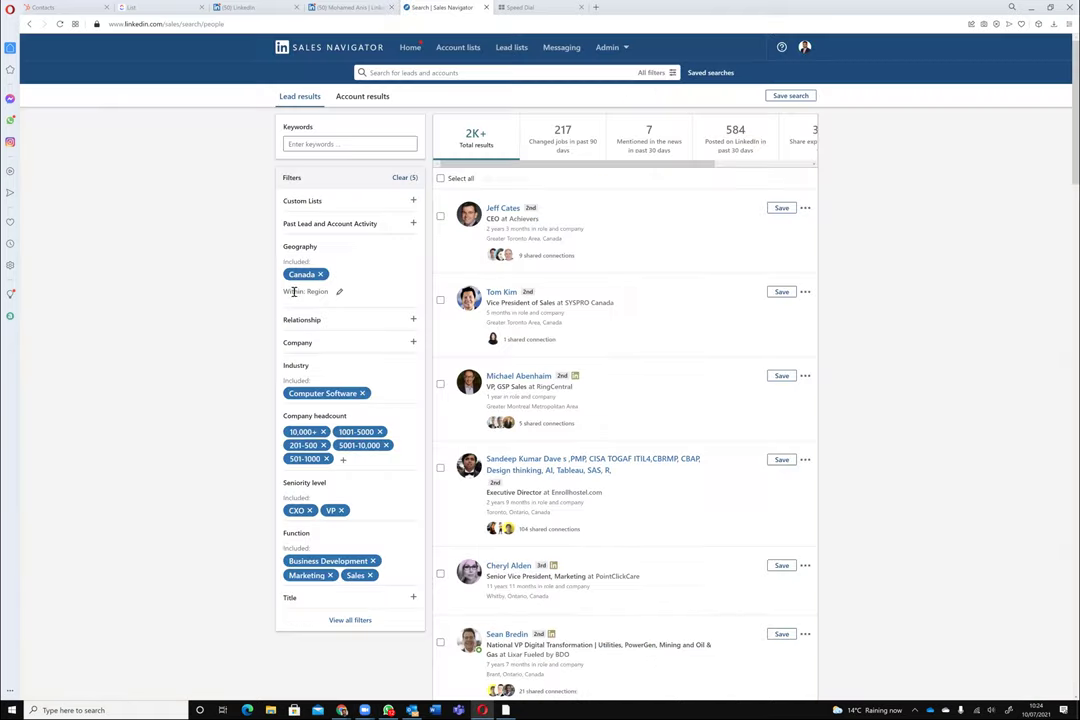
right_click(461, 12)
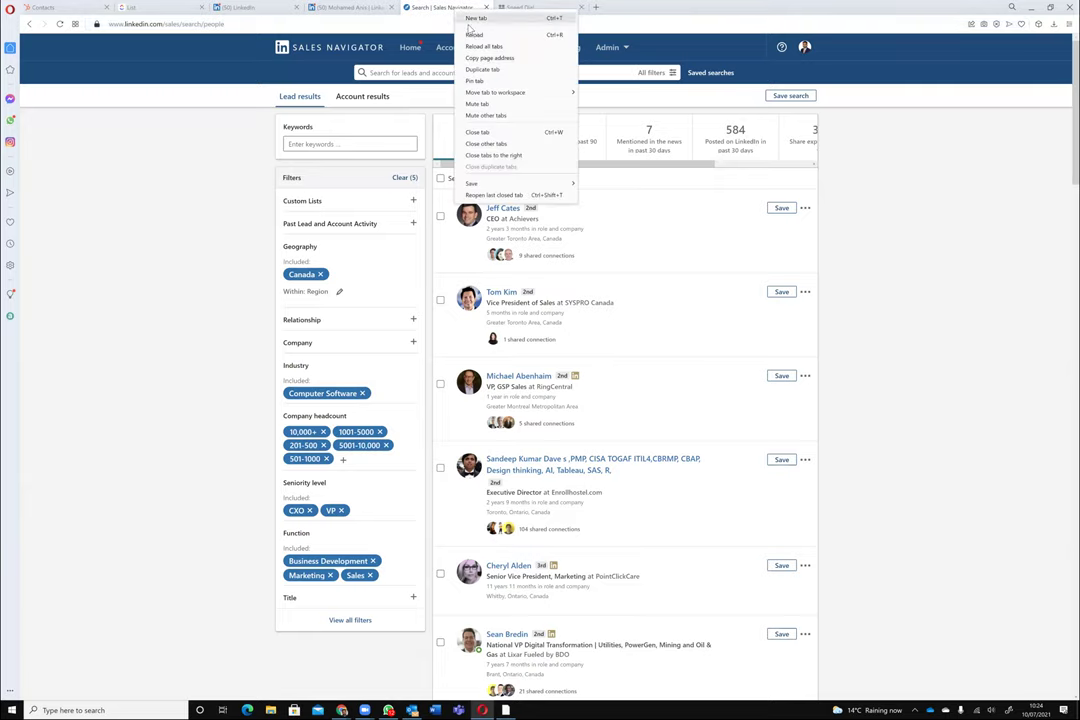
click(483, 69)
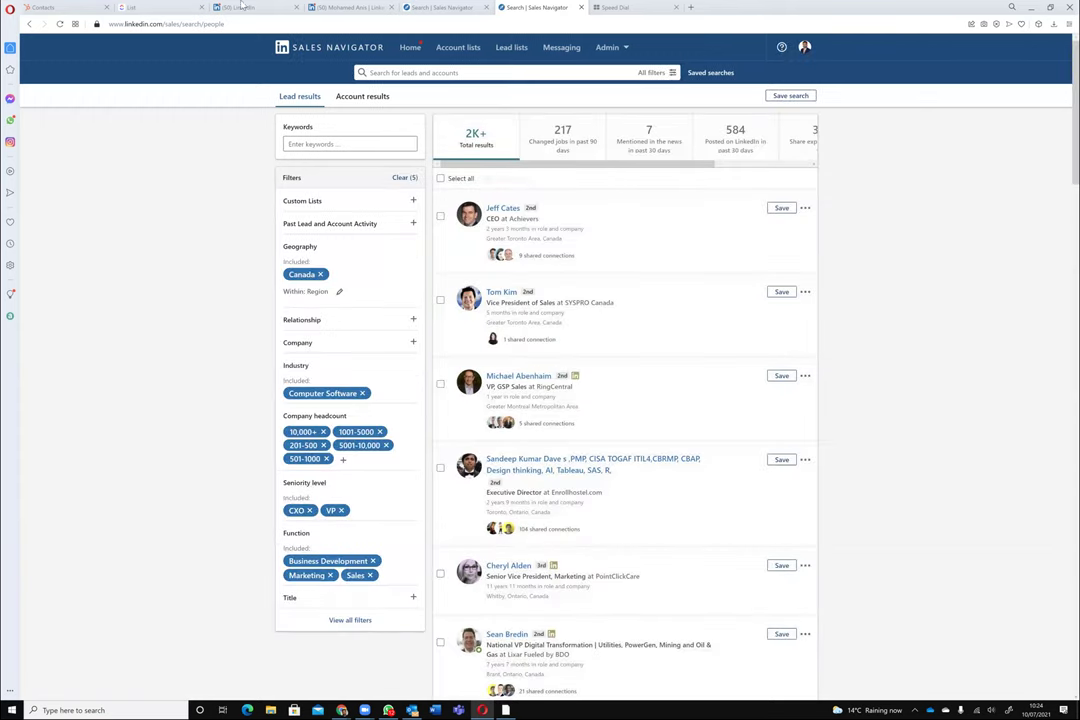
- Remove all old filters: Canada, Computer Software, headcounts, CXO/VP seniority and Business Development/Marketing/Sales functions
click(320, 274)
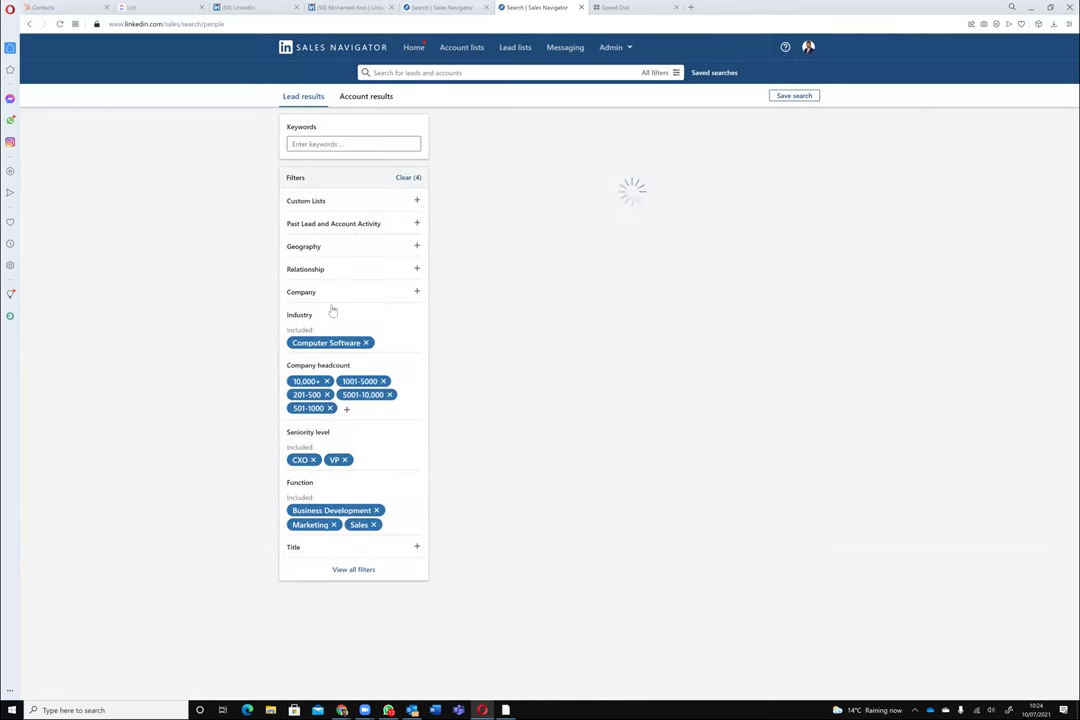
click(366, 342)
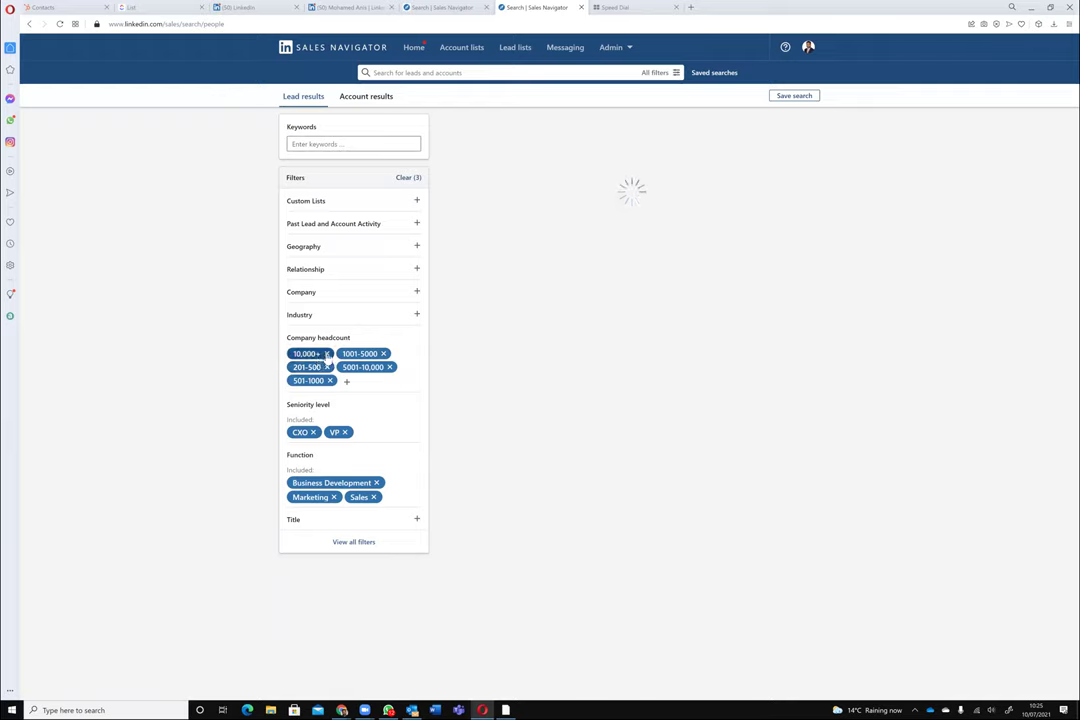
click(326, 355)
click(327, 355)
click(328, 355)
click(330, 356)
click(333, 358)
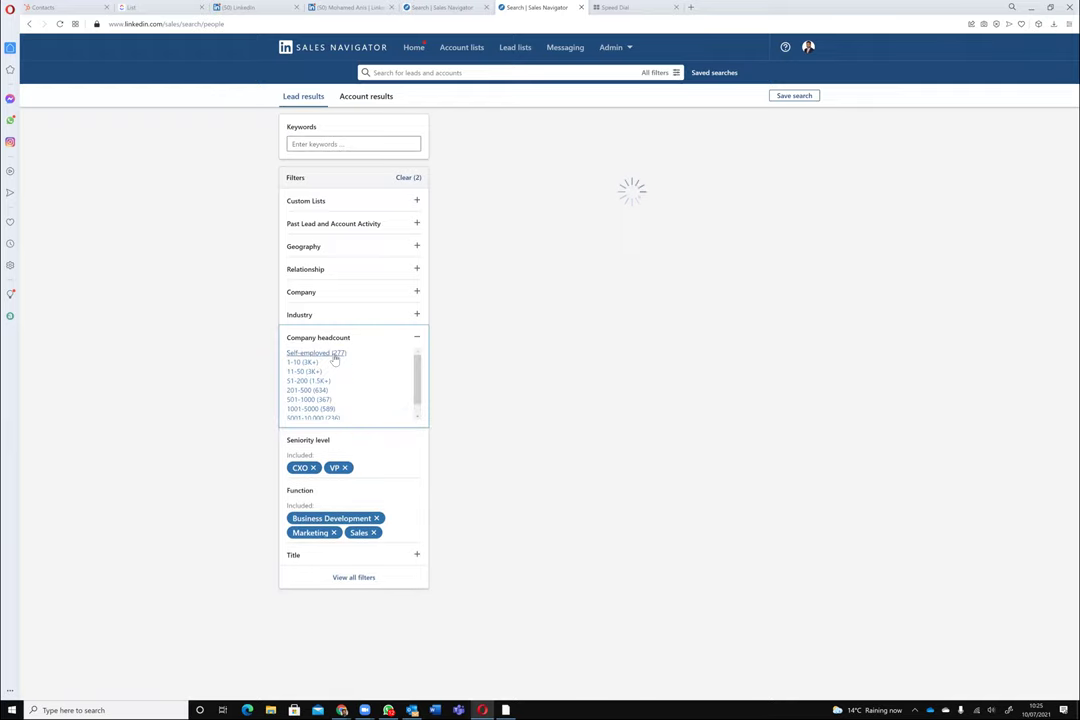
click(309, 469)
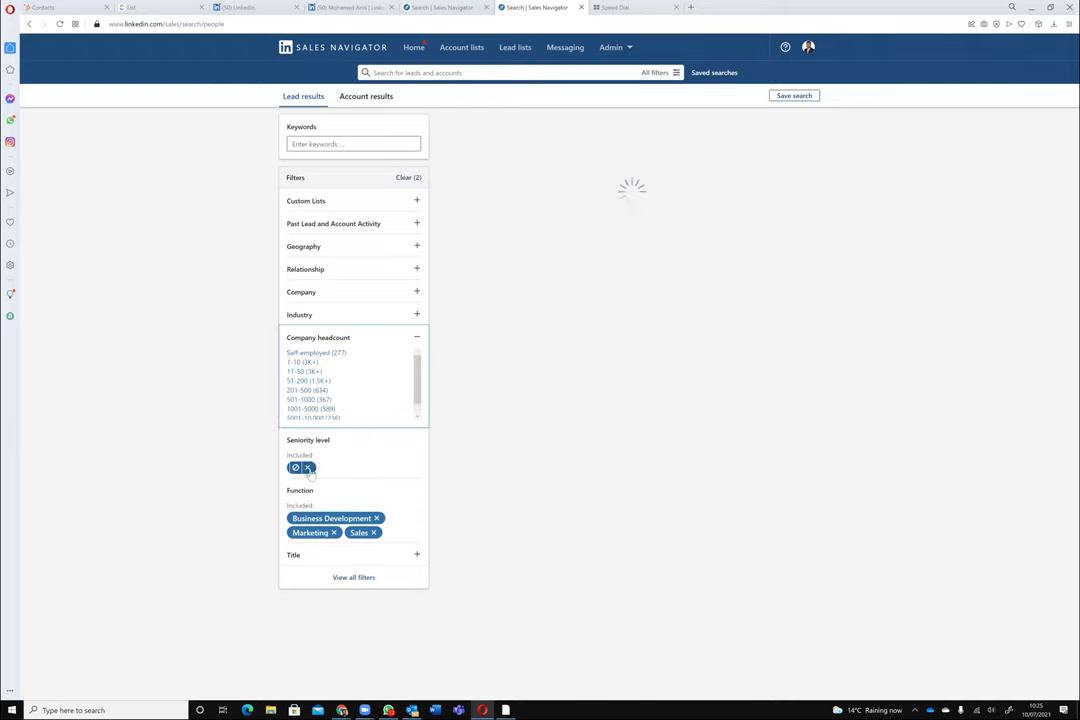
click(308, 468)
click(374, 489)
click(334, 490)
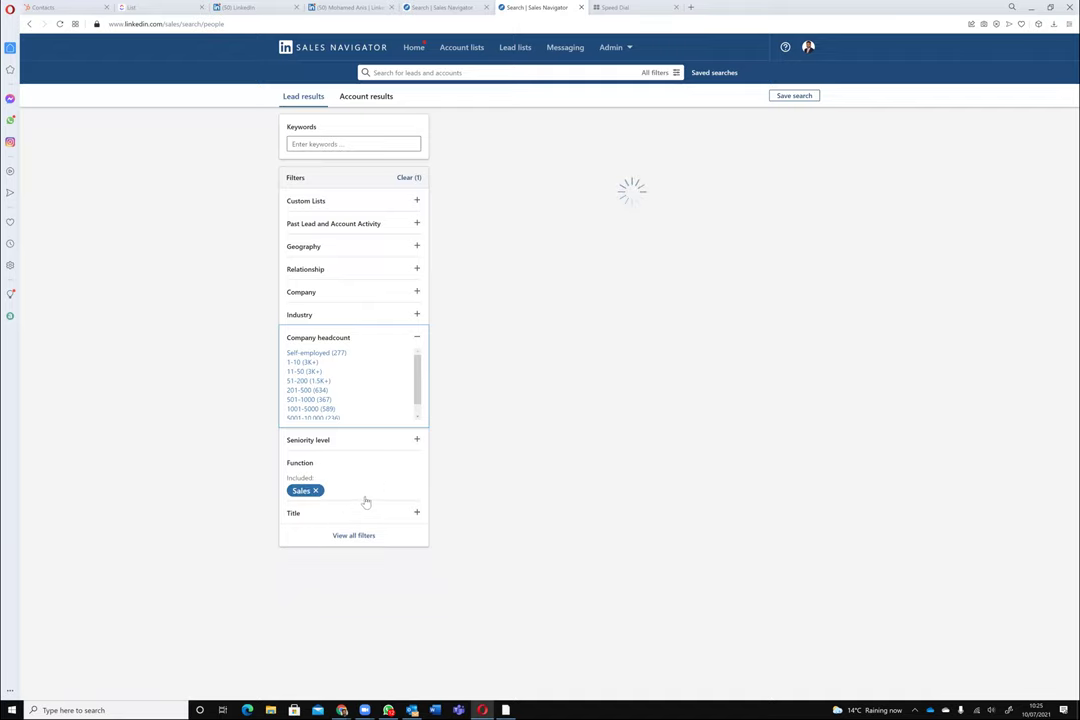
click(315, 490)
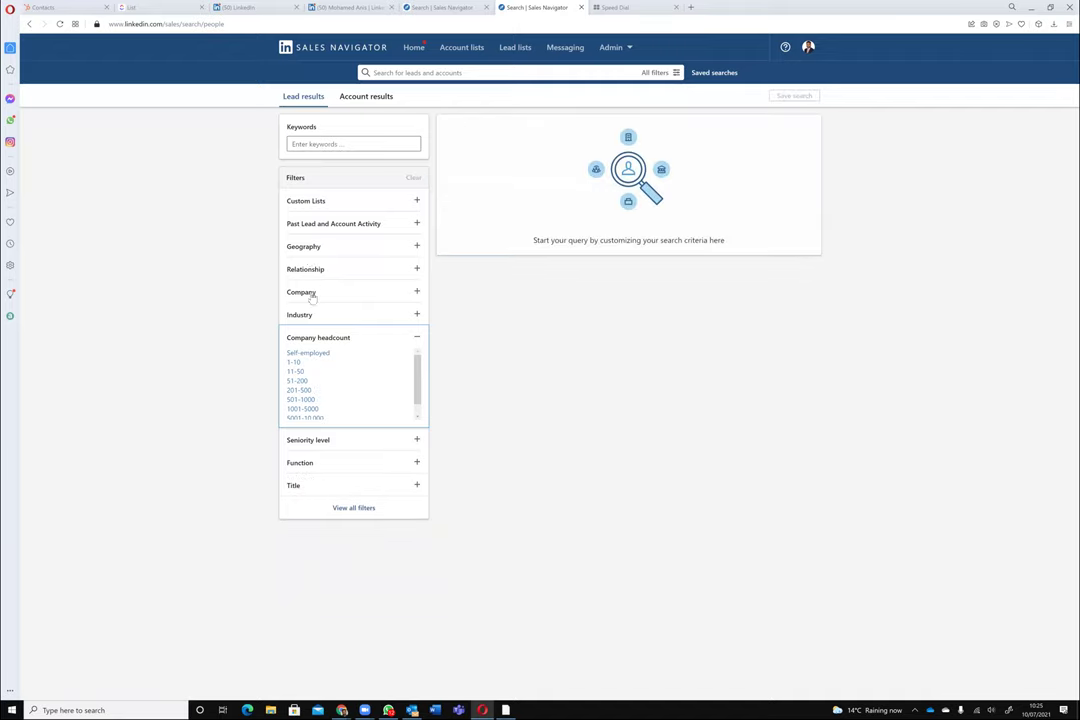
- Add Electrical & Electronic Manufacturing and Civil Engineering as Industry filters
click(315, 315)
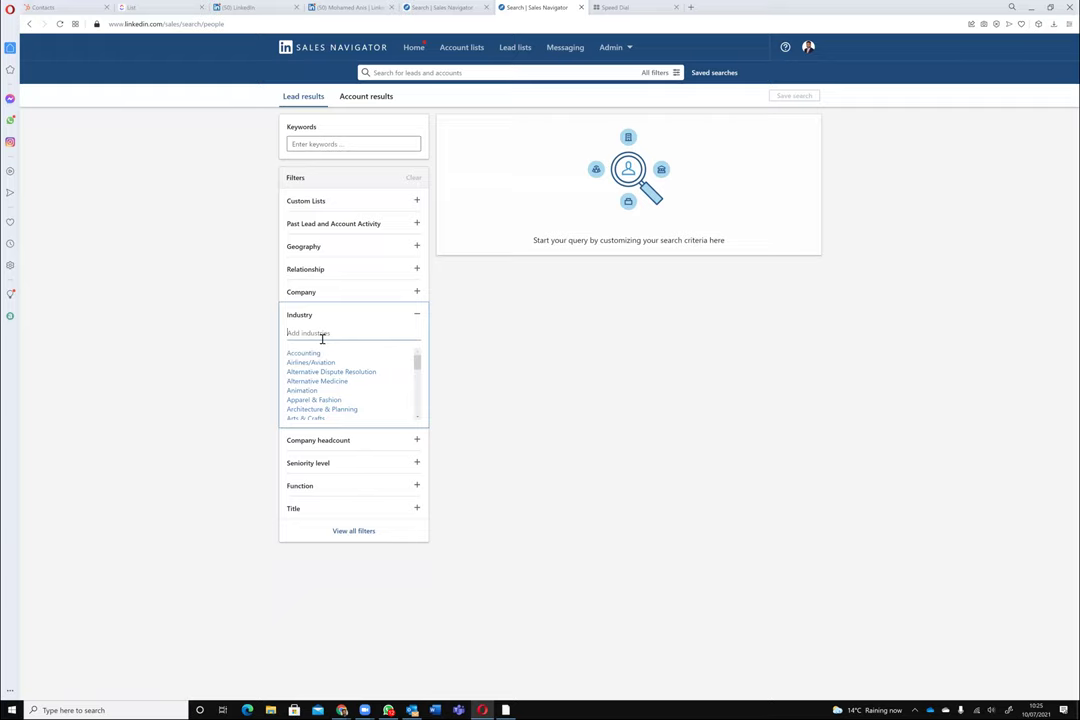
text(elect)
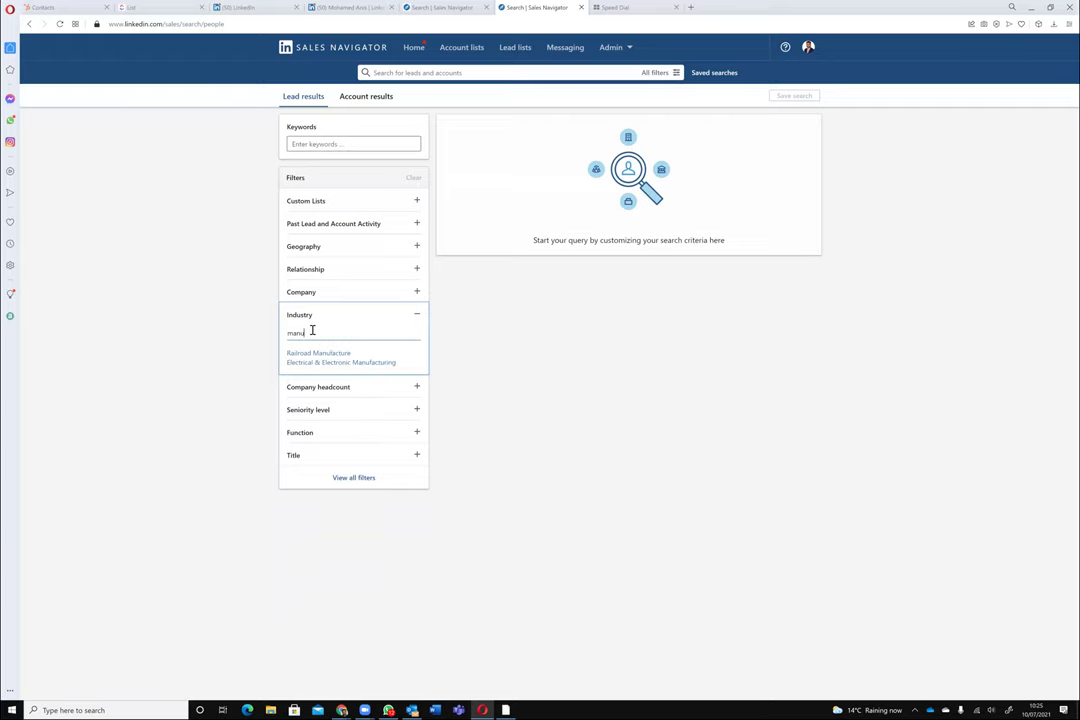
click(338, 361)
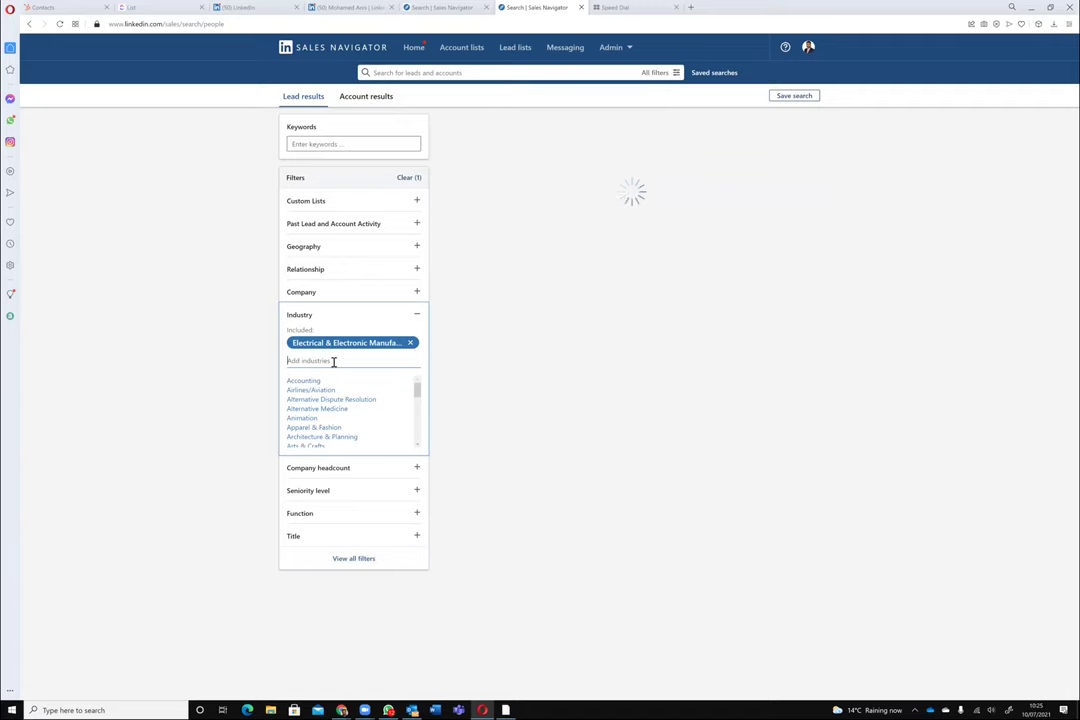
text(civi)
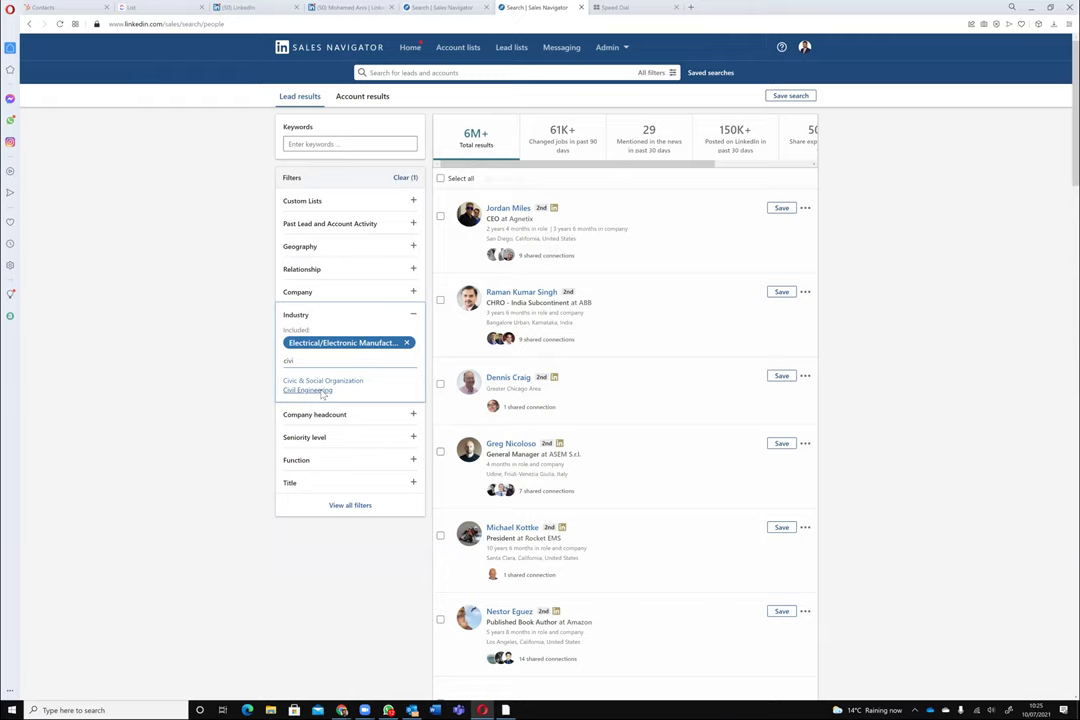
click(308, 389)
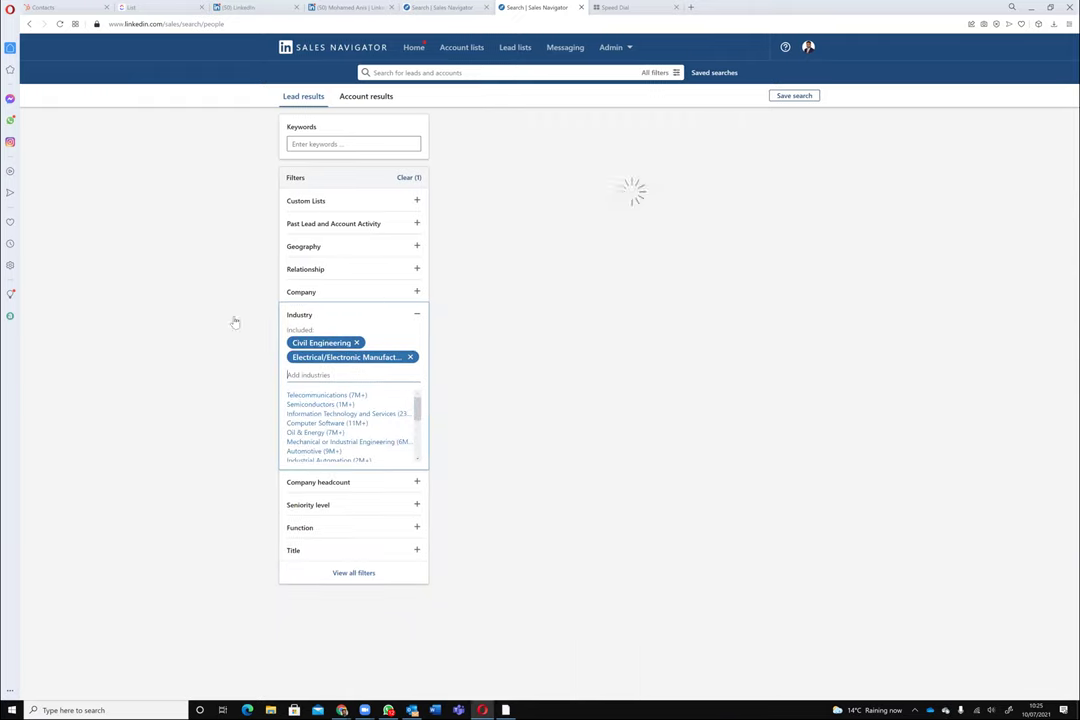
click(232, 438)
- Add CXO seniority and limit leads to 1st Degree Connections
click(317, 450)
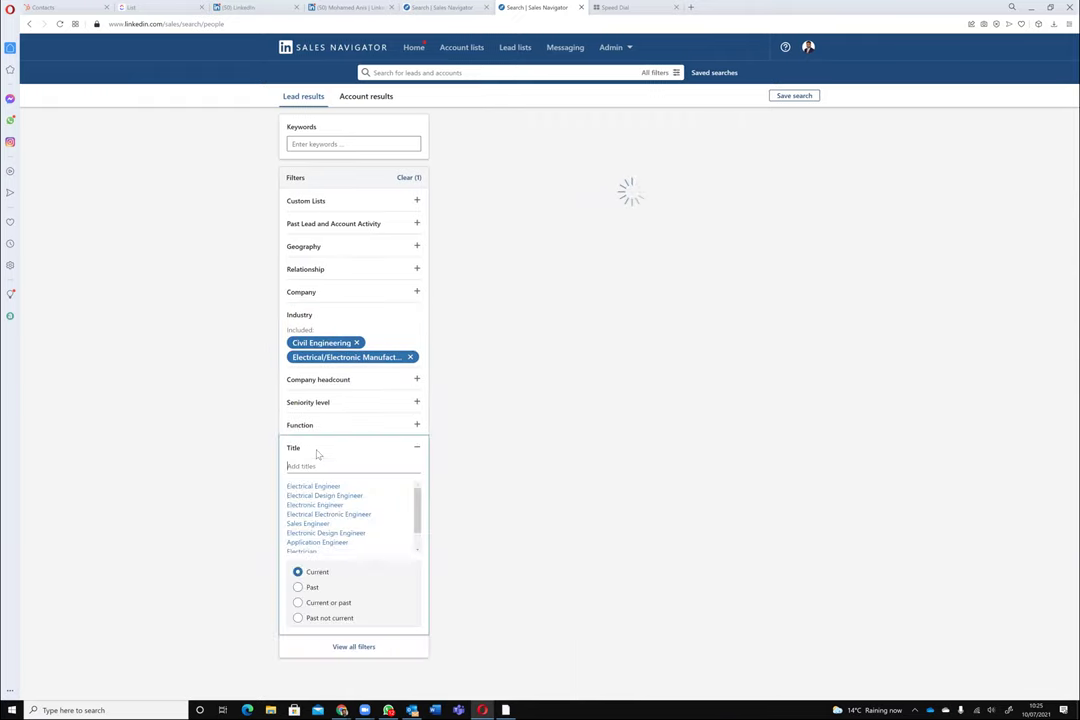
click(310, 402)
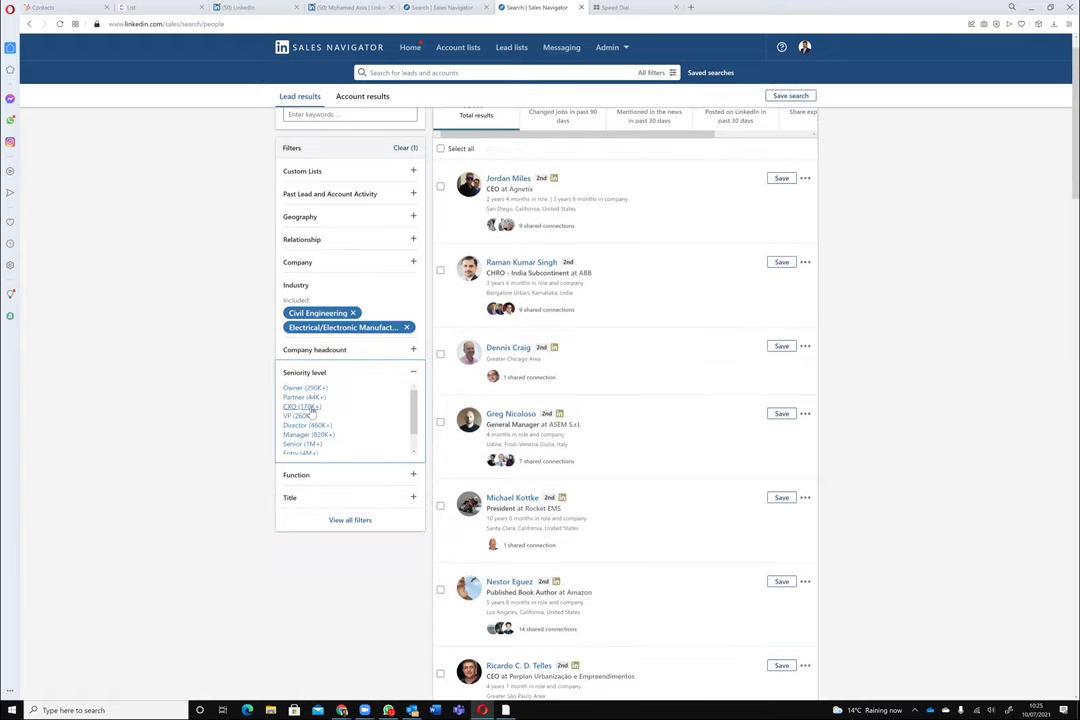
click(309, 411)
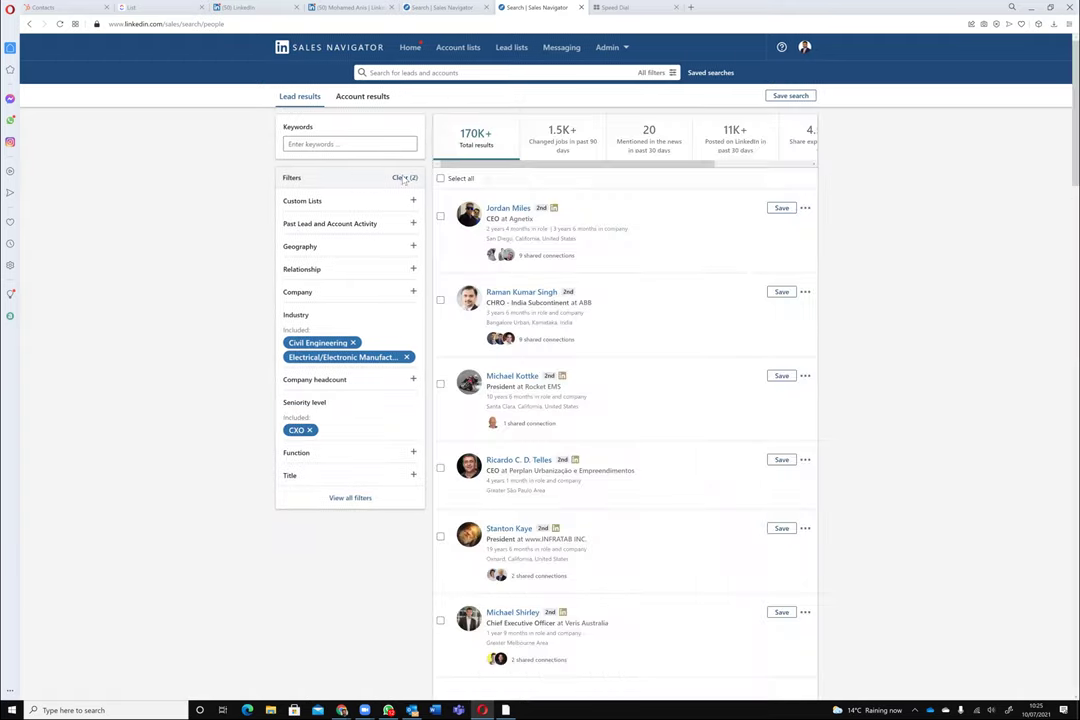
click(323, 273)
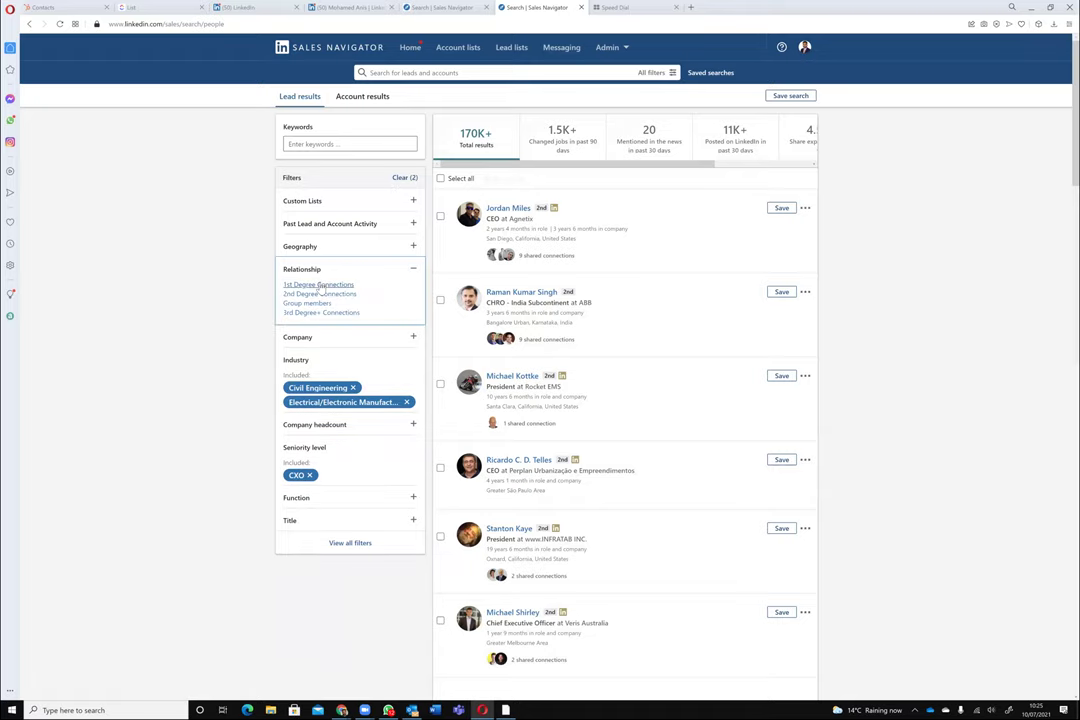
click(335, 284)
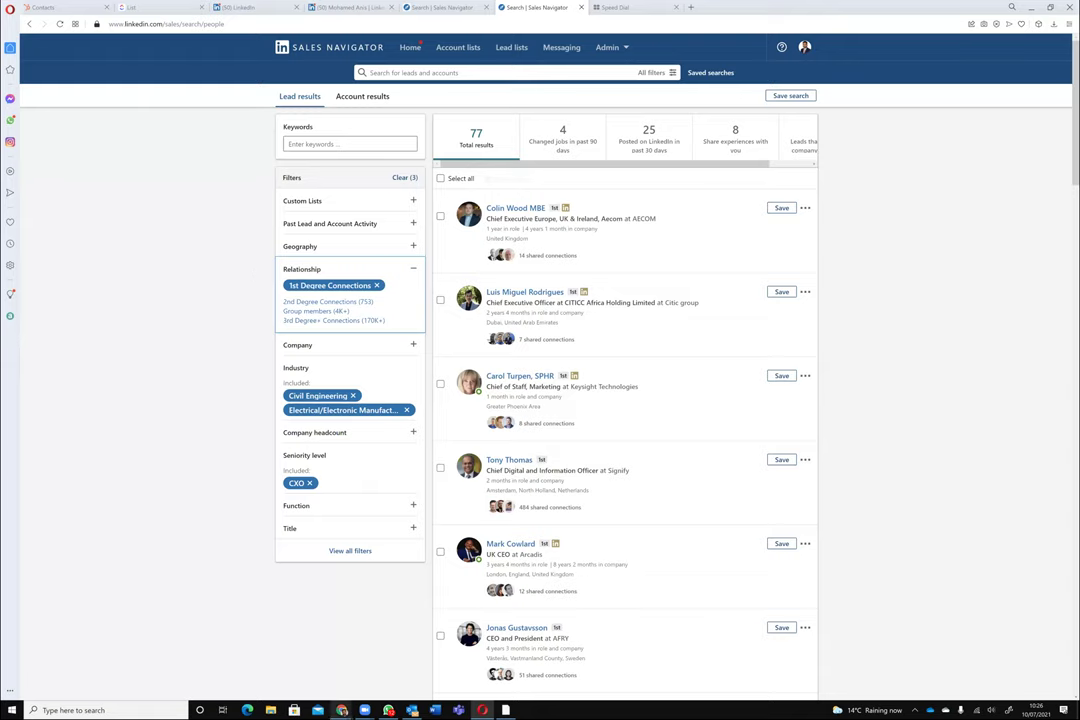
- Exclude CXO leads, then remove the seniority level filter entirely
mouse_move(341, 711)
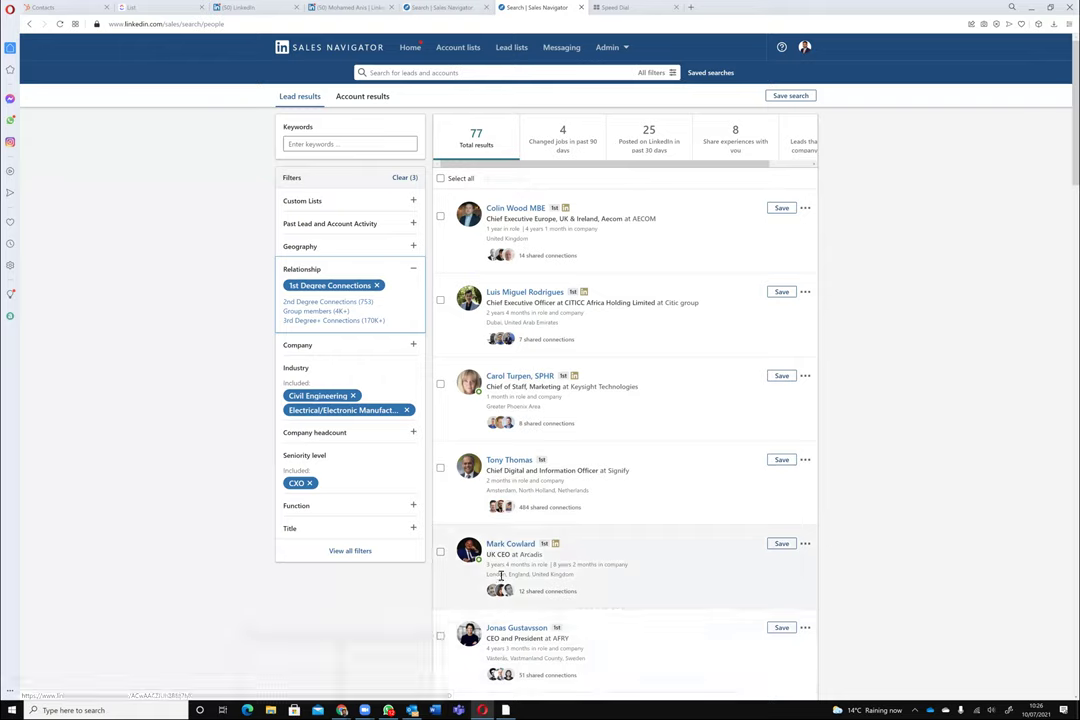
click(294, 484)
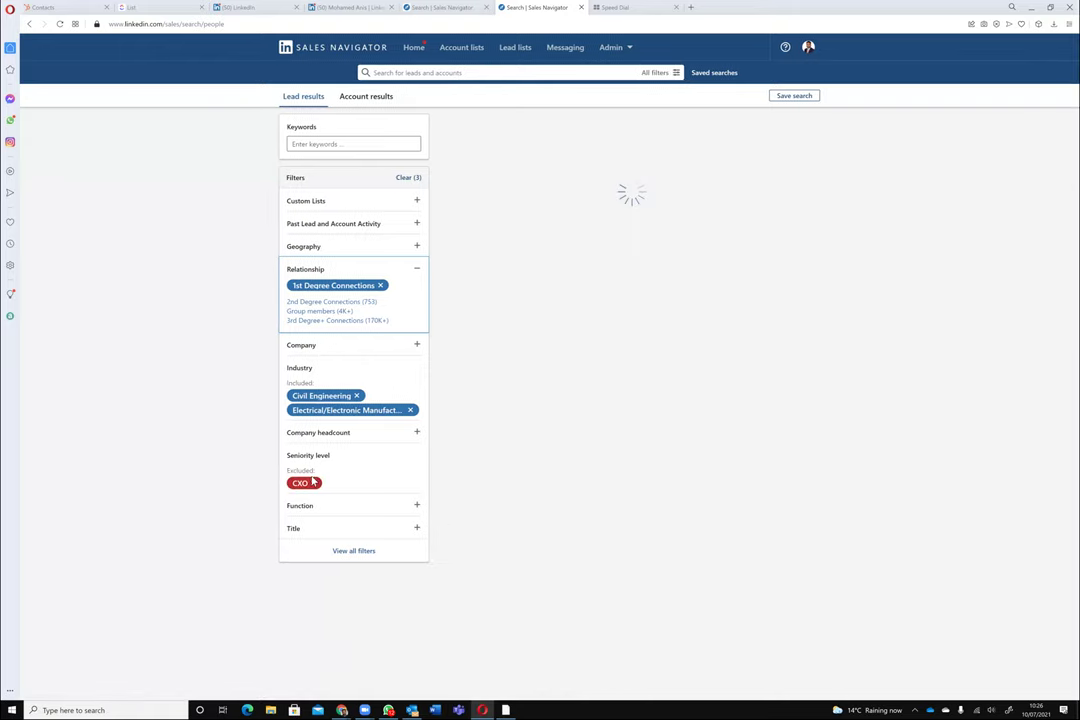
click(313, 483)
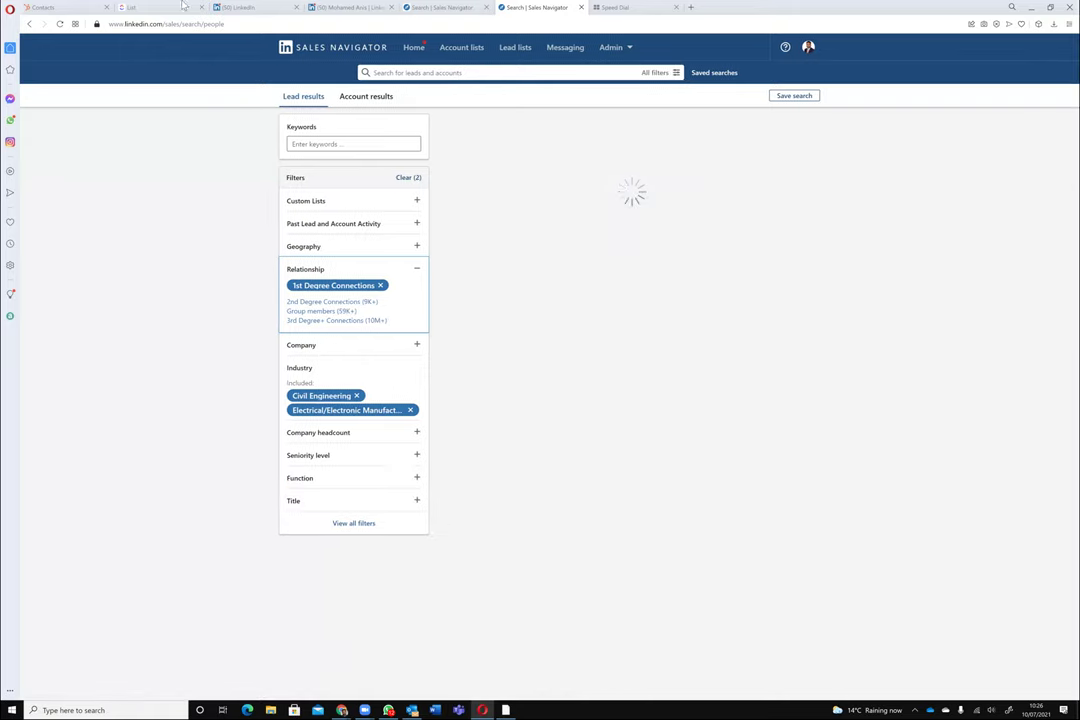
- Switch to the ClickUp task list, then bring the StepUp.One LinkedIn Chrome window forward
click(140, 7)
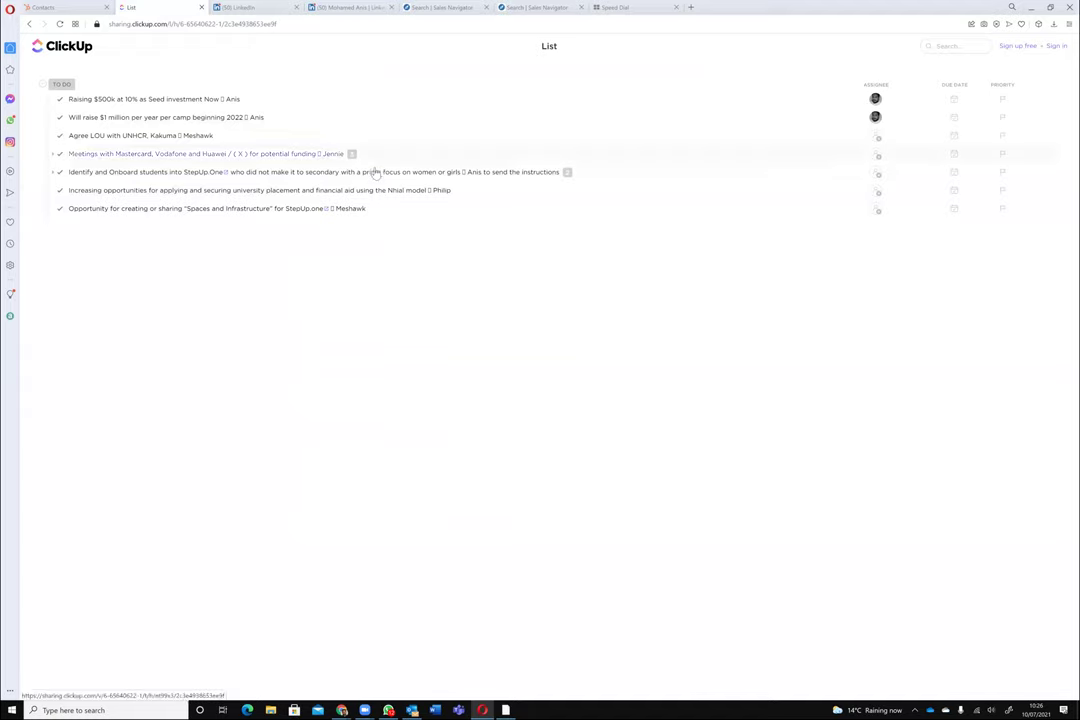
mouse_move(341, 709)
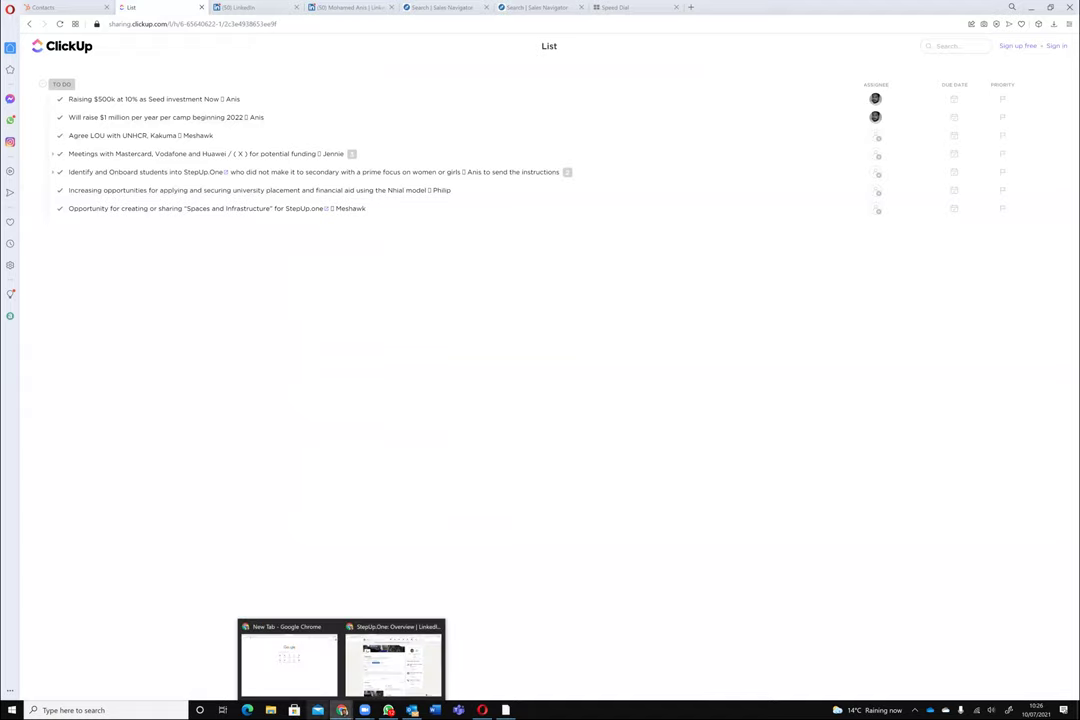
click(393, 660)
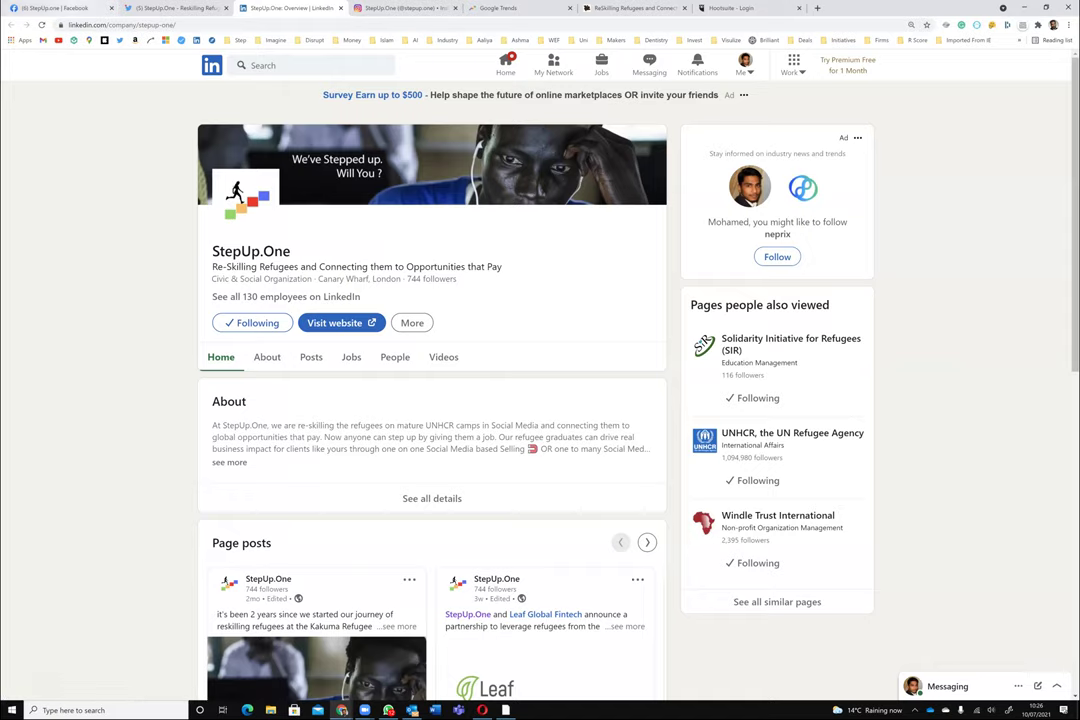
- Bring up the ClickUp Social Selling task in the other Chrome window, then switch to the Excel pivot
mouse_move(341, 709)
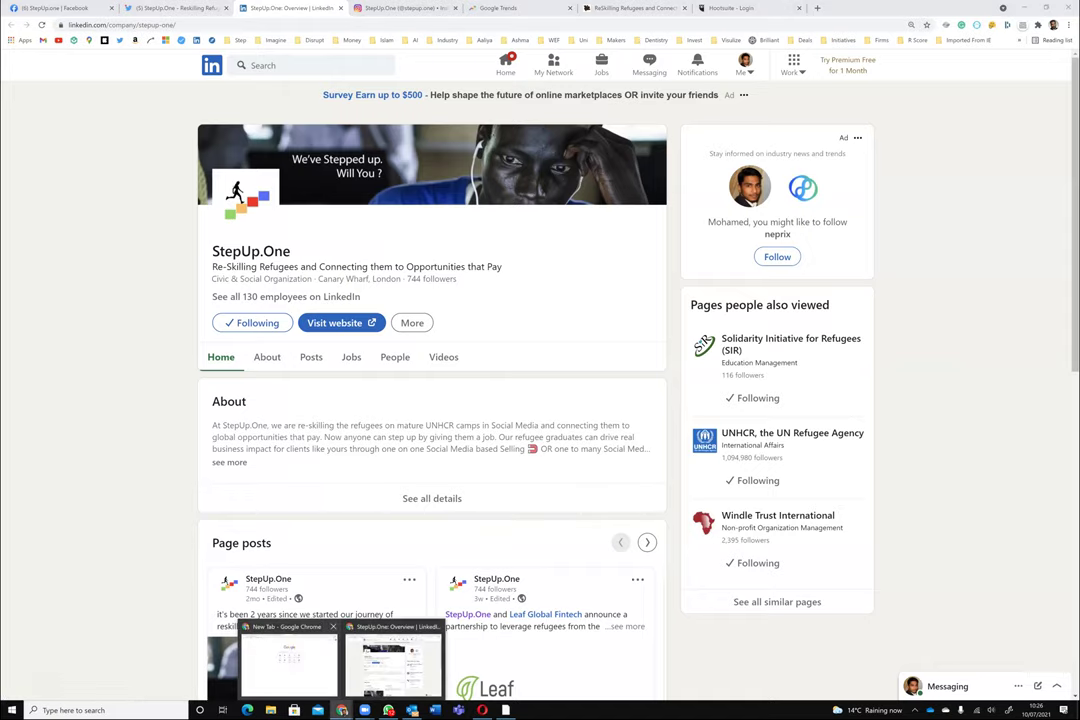
click(289, 660)
click(290, 8)
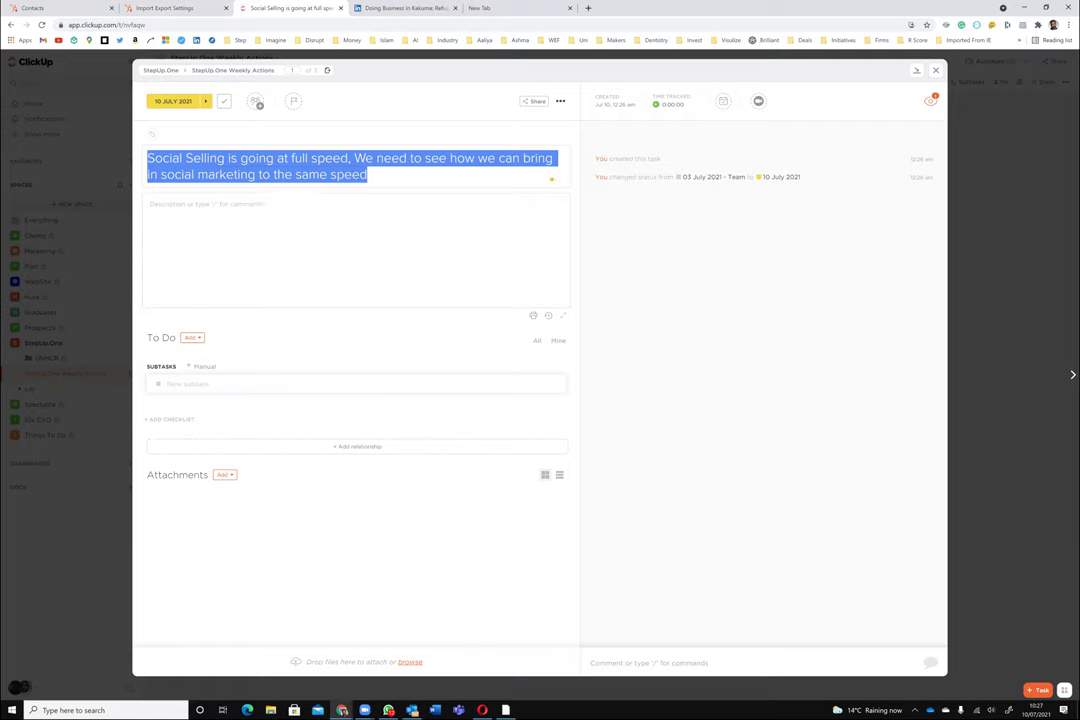
key(alt+Tab)
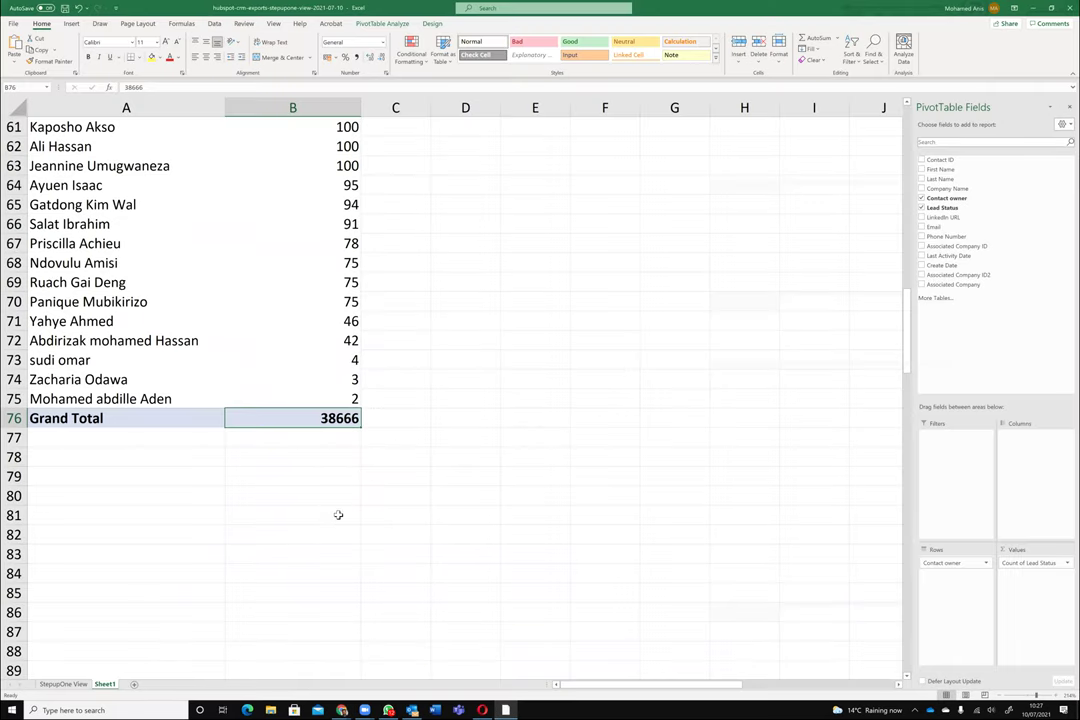
- Fill the top six owner rows A2:B7 green
scroll(321, 457, up, 7)
scroll(321, 457, up, 13)
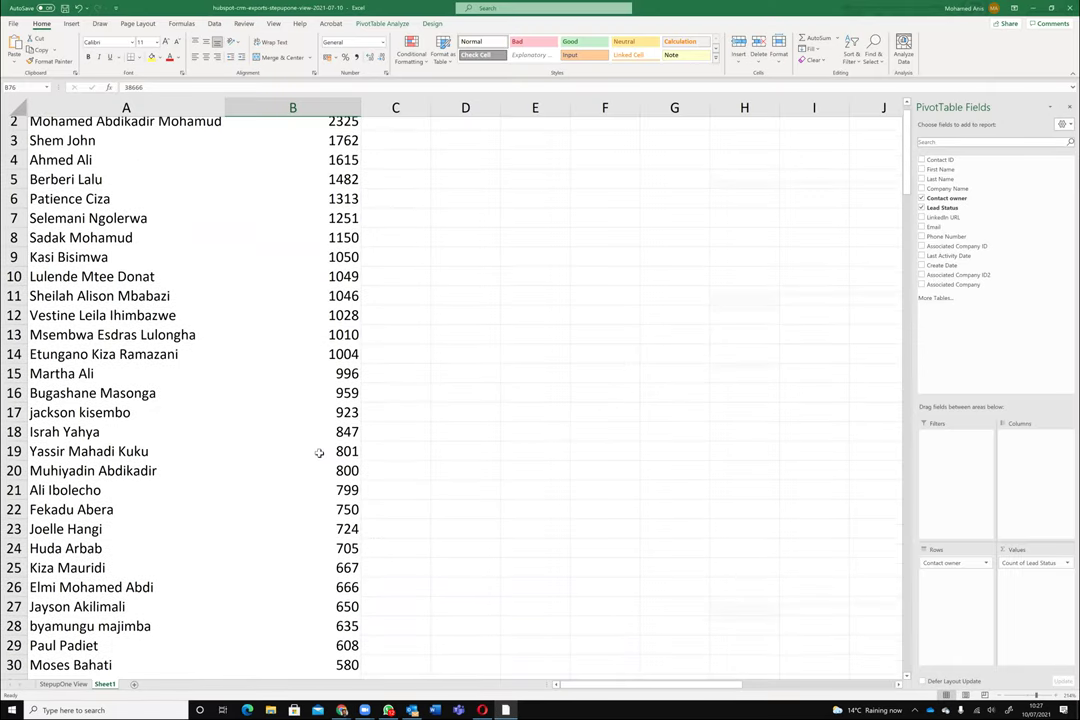
drag(48, 147, 352, 243)
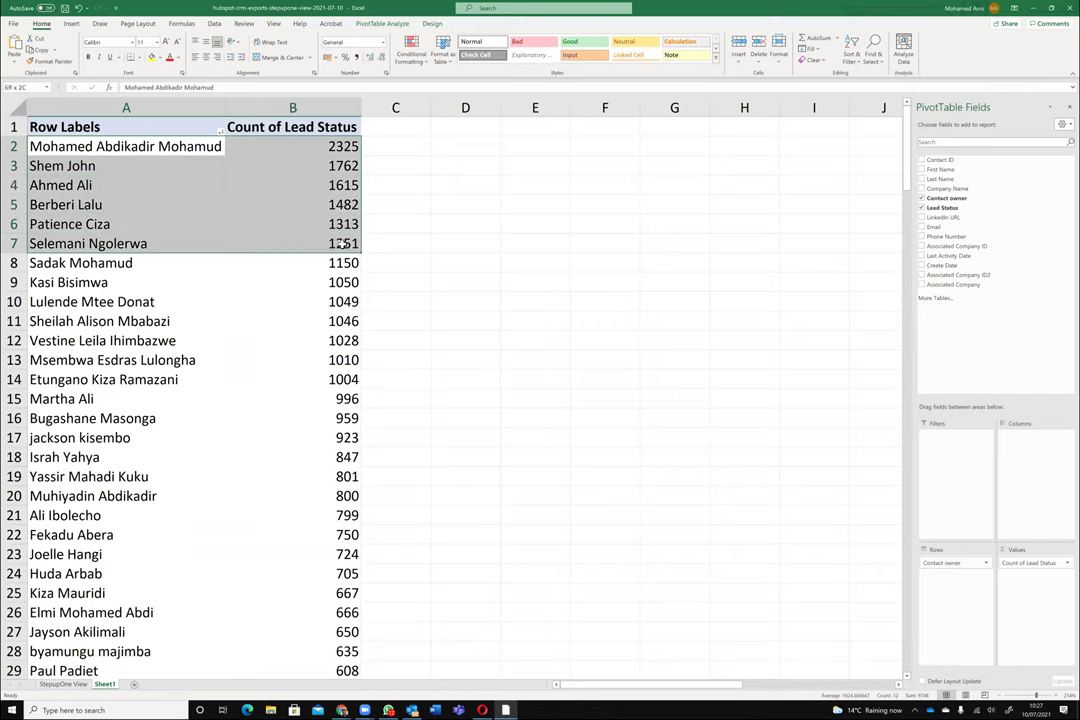
click(159, 57)
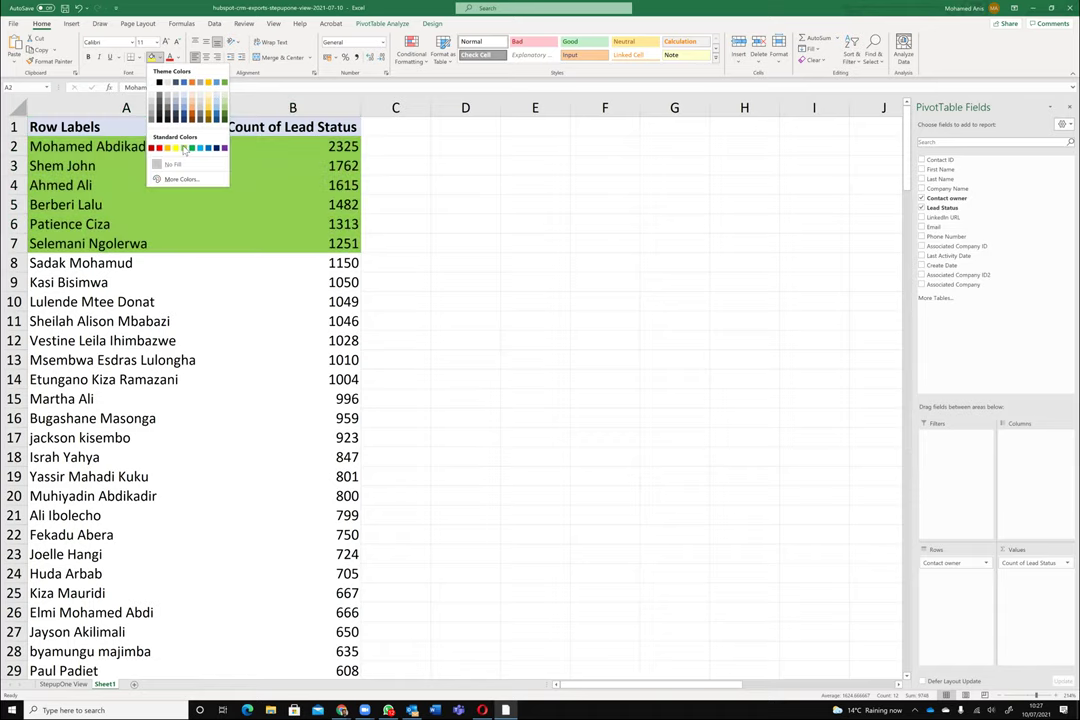
click(185, 147)
- Apply the same green fill to rows 9 and 12 across both columns
click(86, 296)
drag(86, 296, 285, 282)
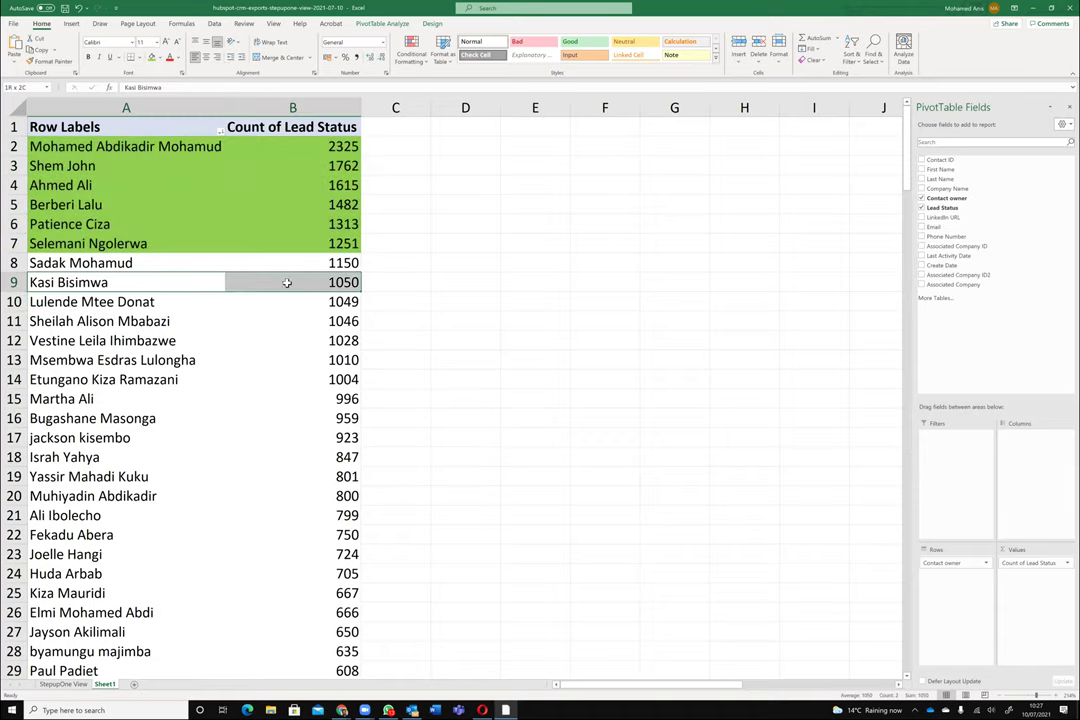
click(151, 57)
key(Down)
key(Down)
click(72, 340)
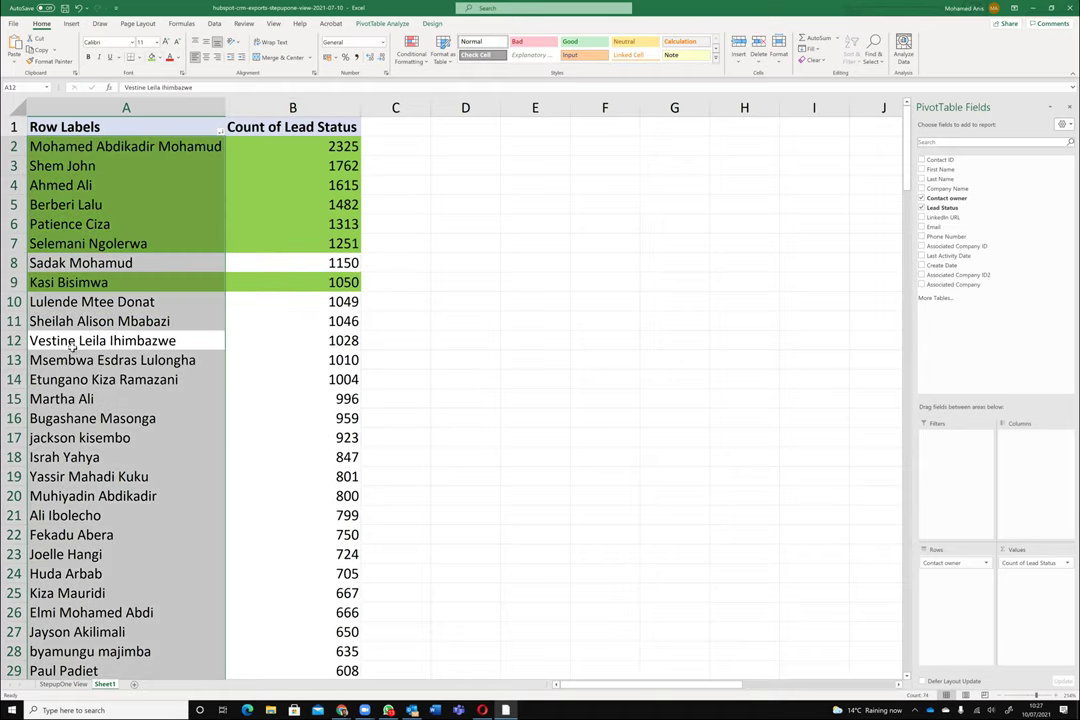
click(178, 340)
drag(178, 340, 290, 340)
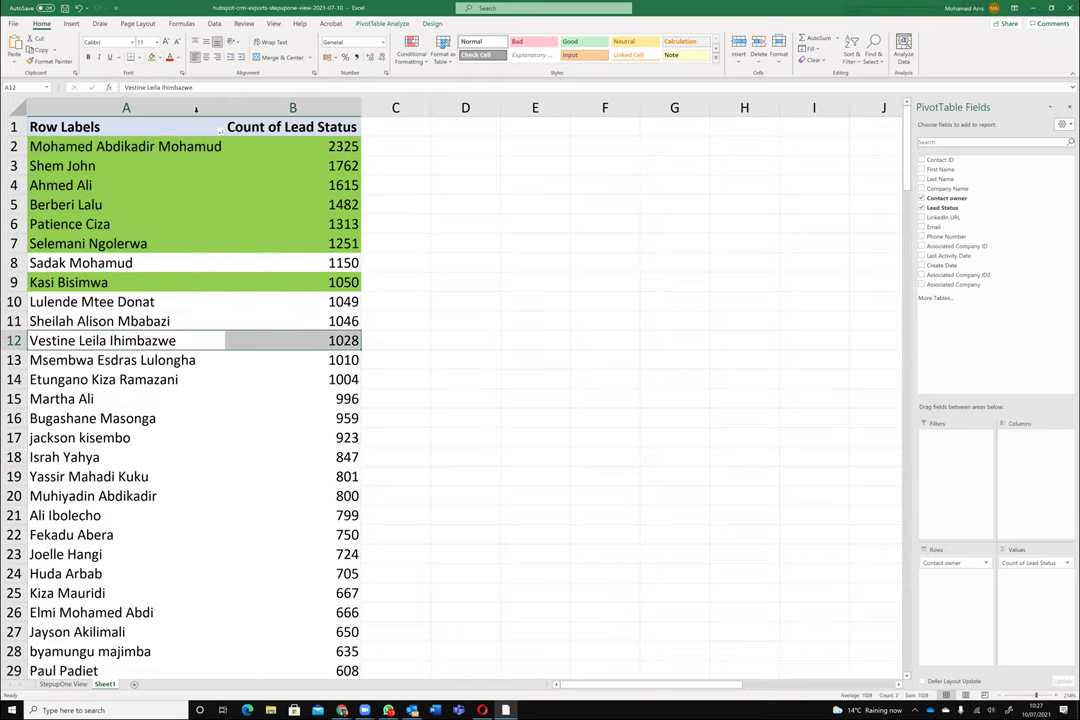
click(151, 57)
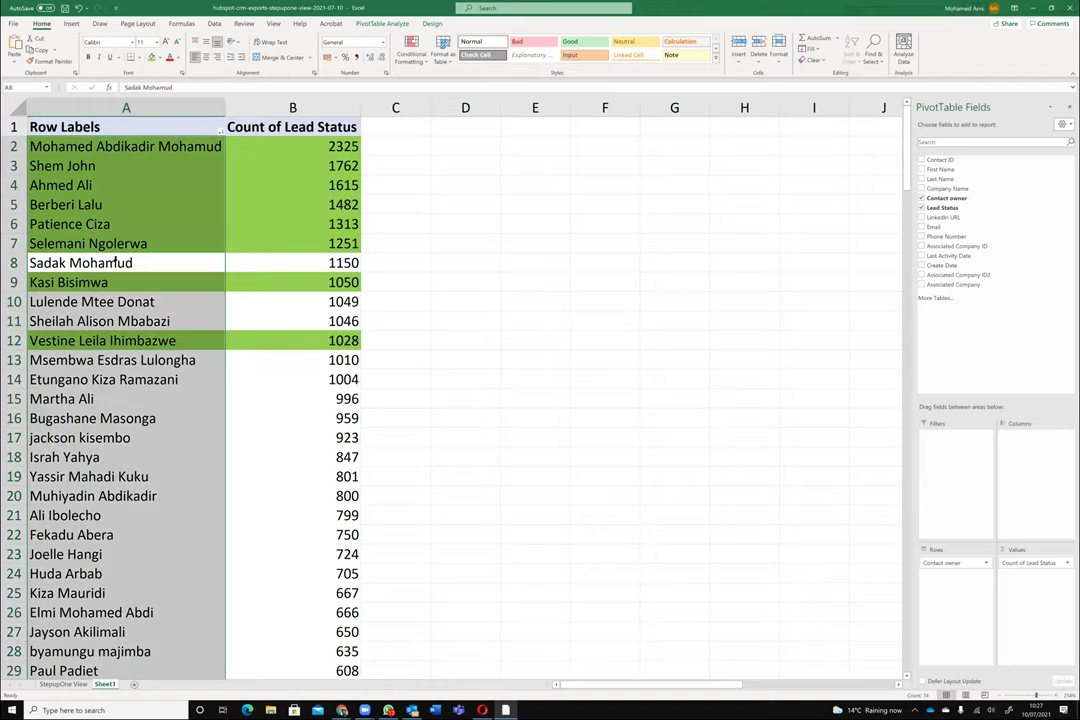
- Check the counts in rows 8, 10 and 11 (1150, 1049, 1046)
click(290, 265)
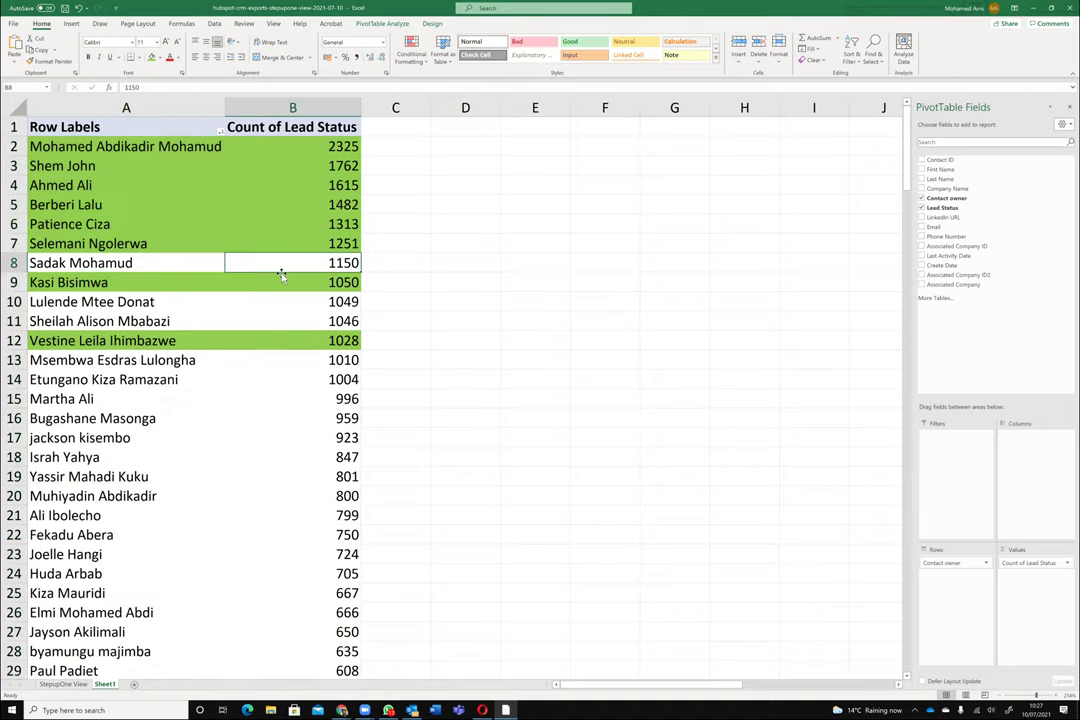
click(218, 302)
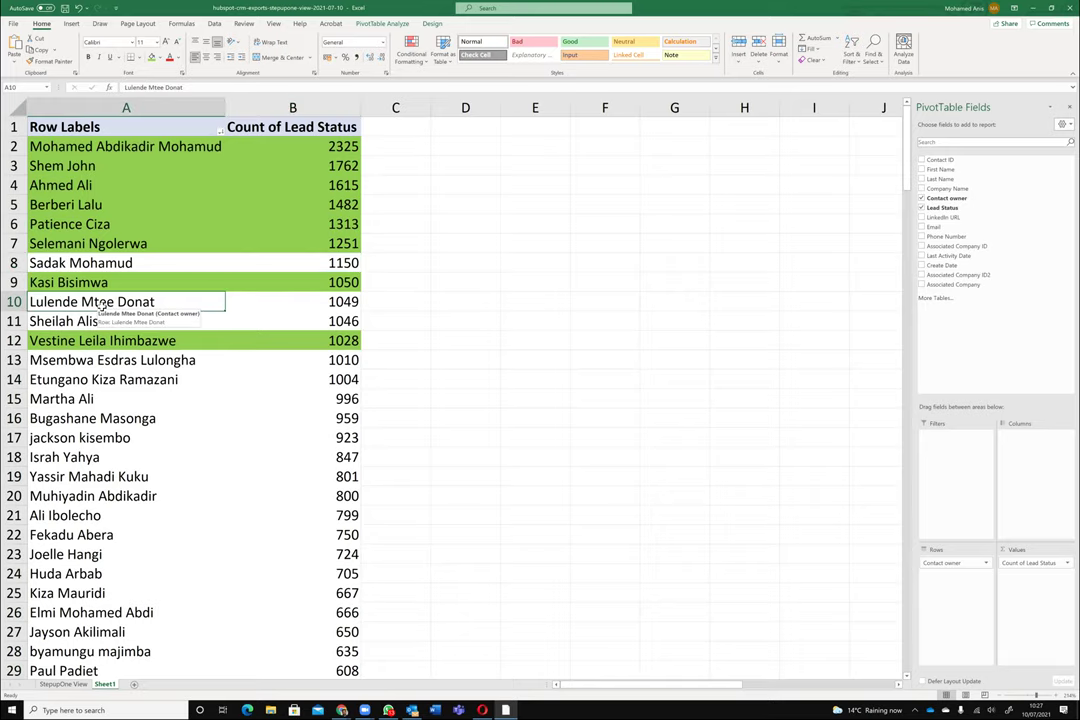
click(252, 307)
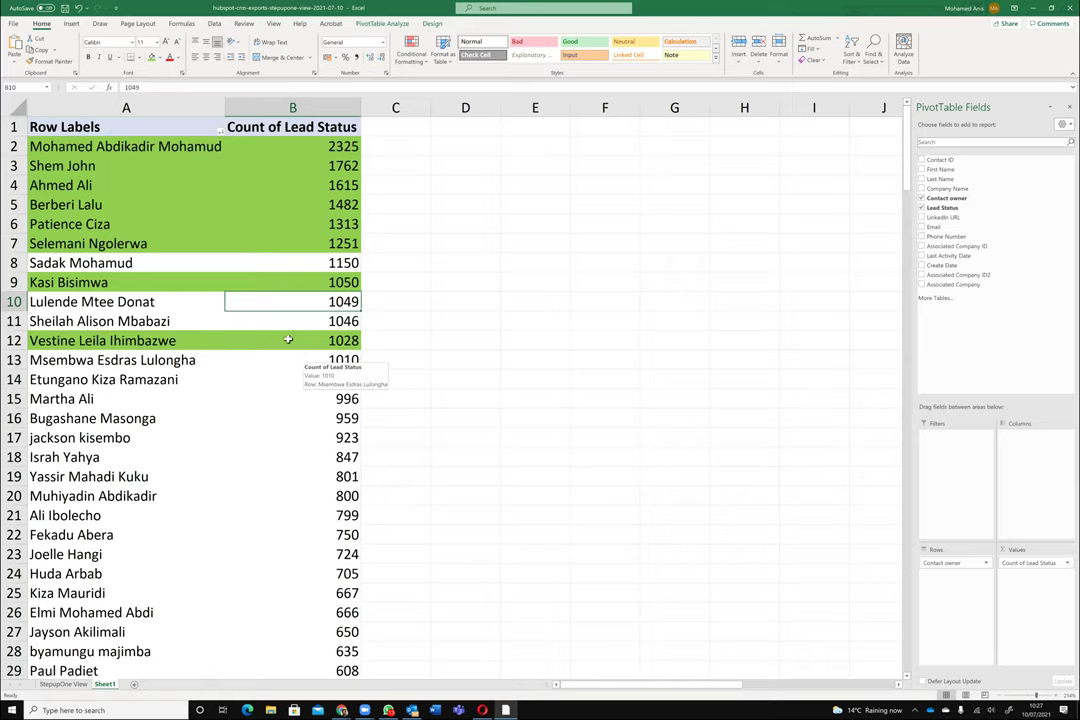
click(205, 320)
click(332, 320)
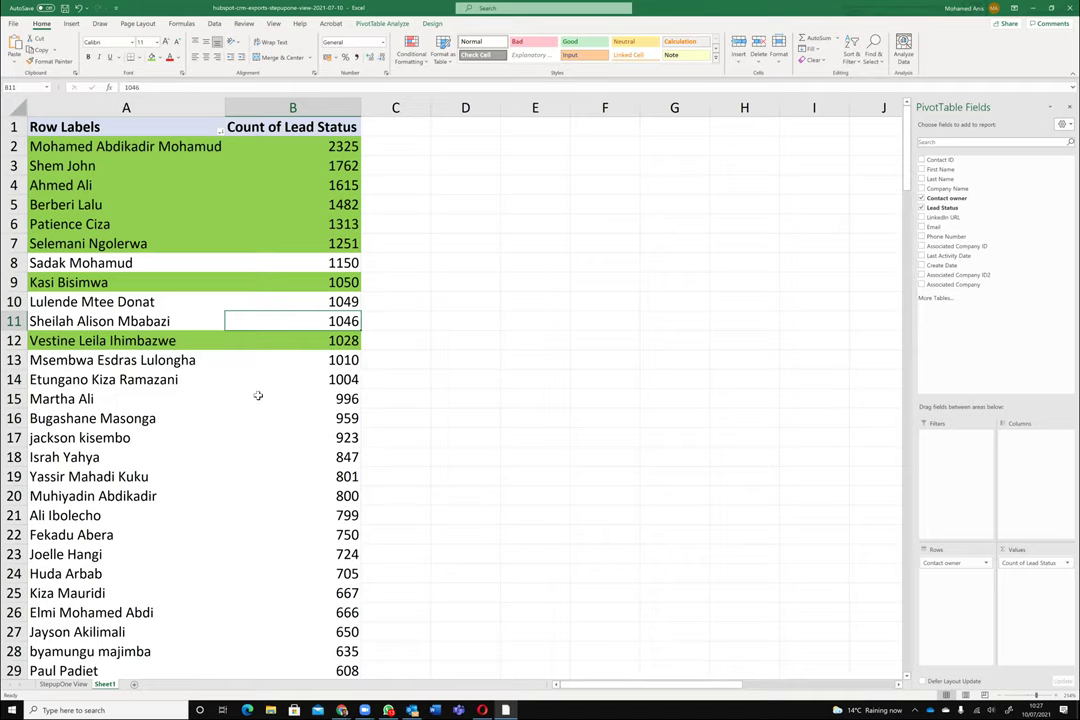
scroll(256, 395, down, 1)
scroll(258, 396, up, 1)
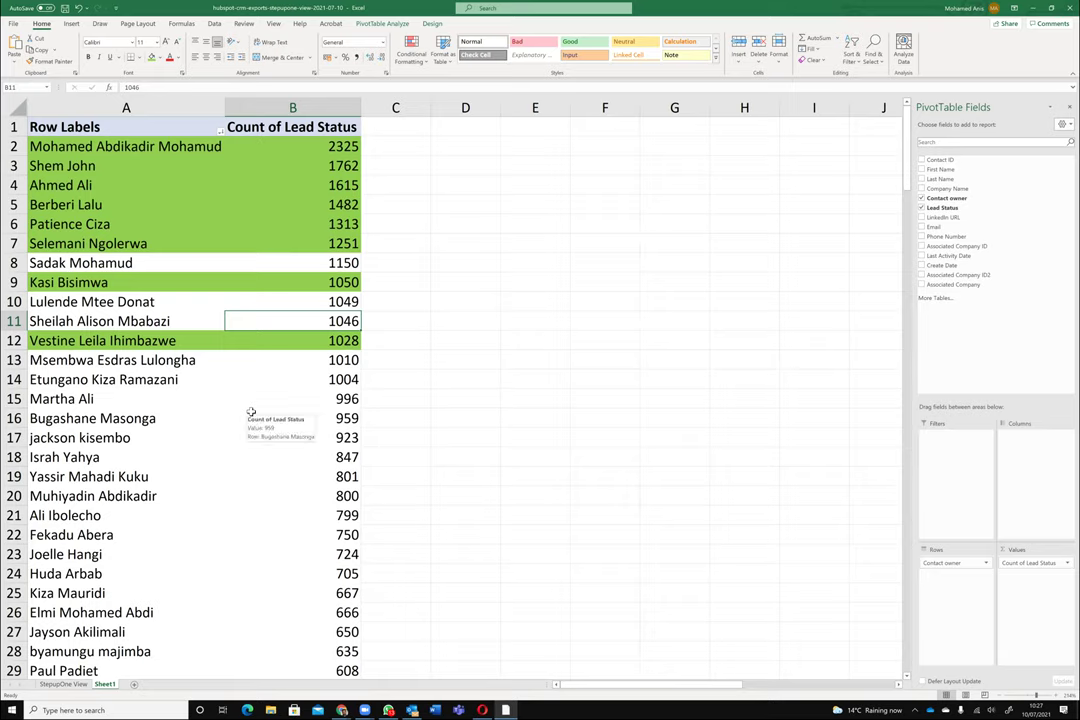
click(265, 361)
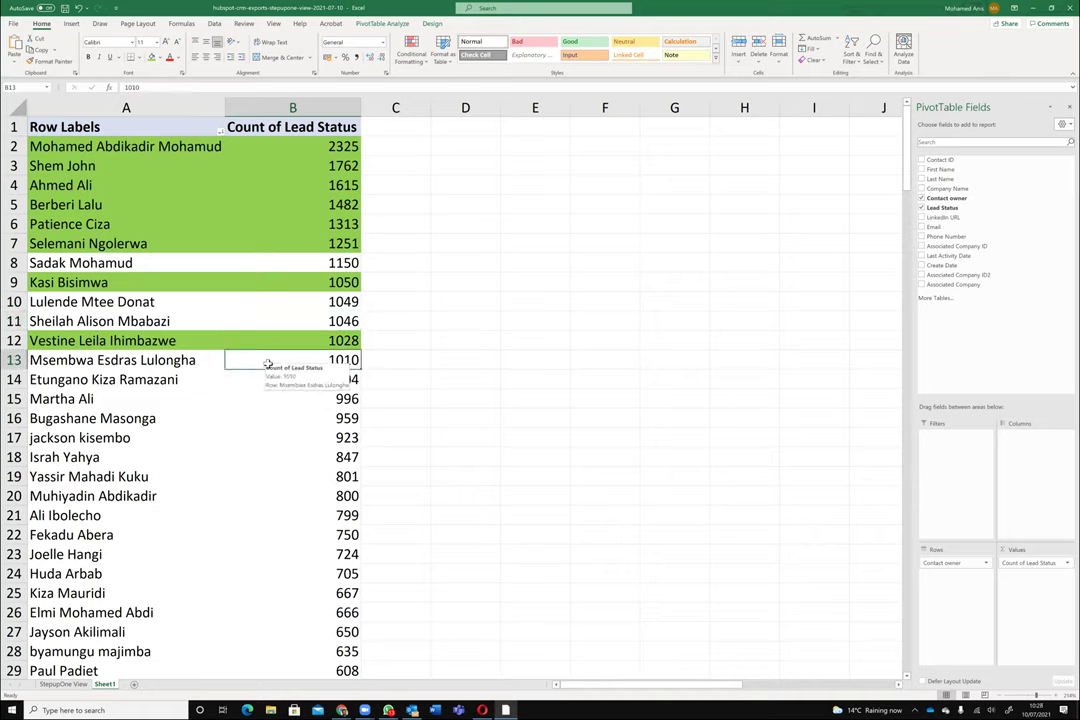
click(145, 262)
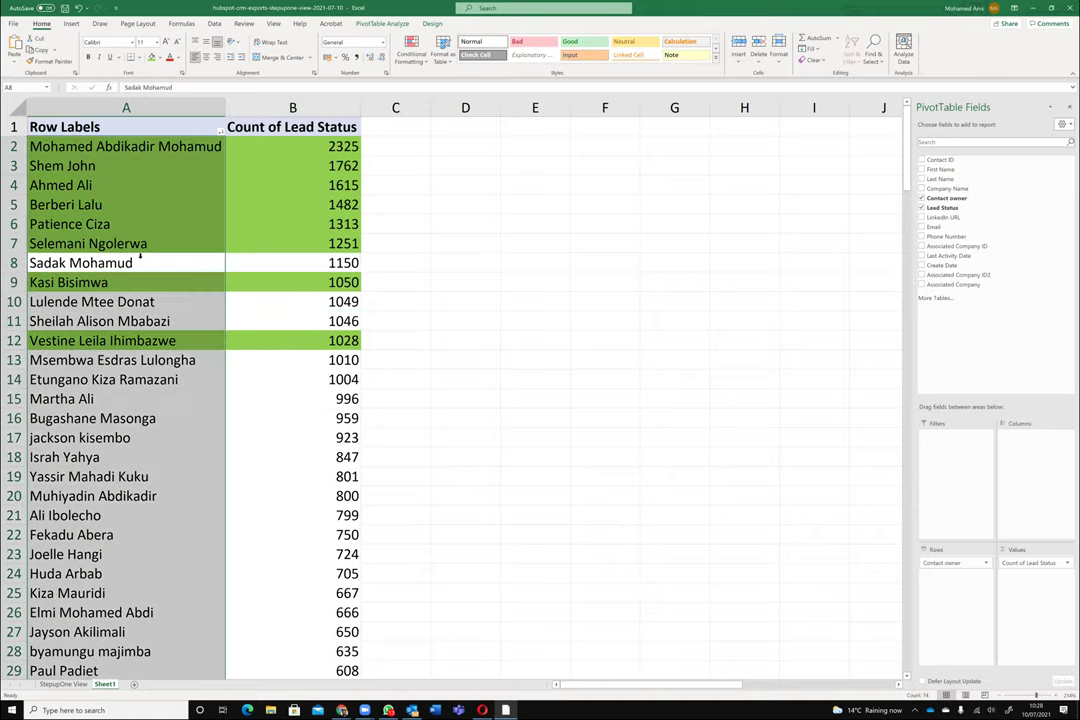
drag(145, 262, 357, 265)
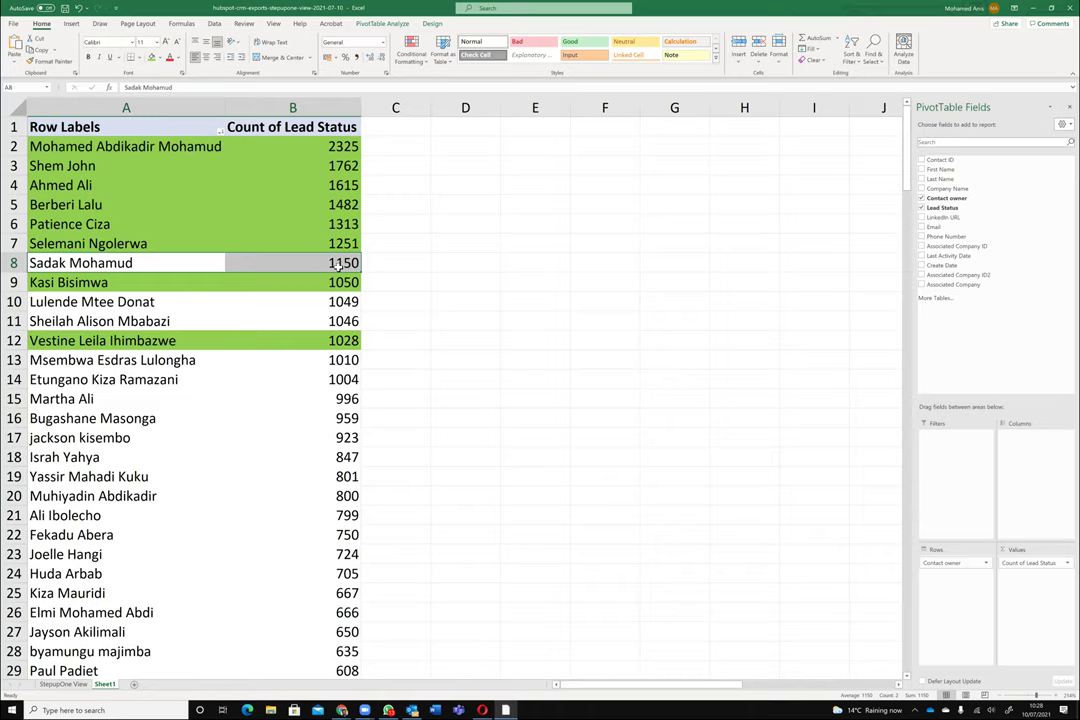
click(231, 375)
click(190, 392)
key(ctrl+space)
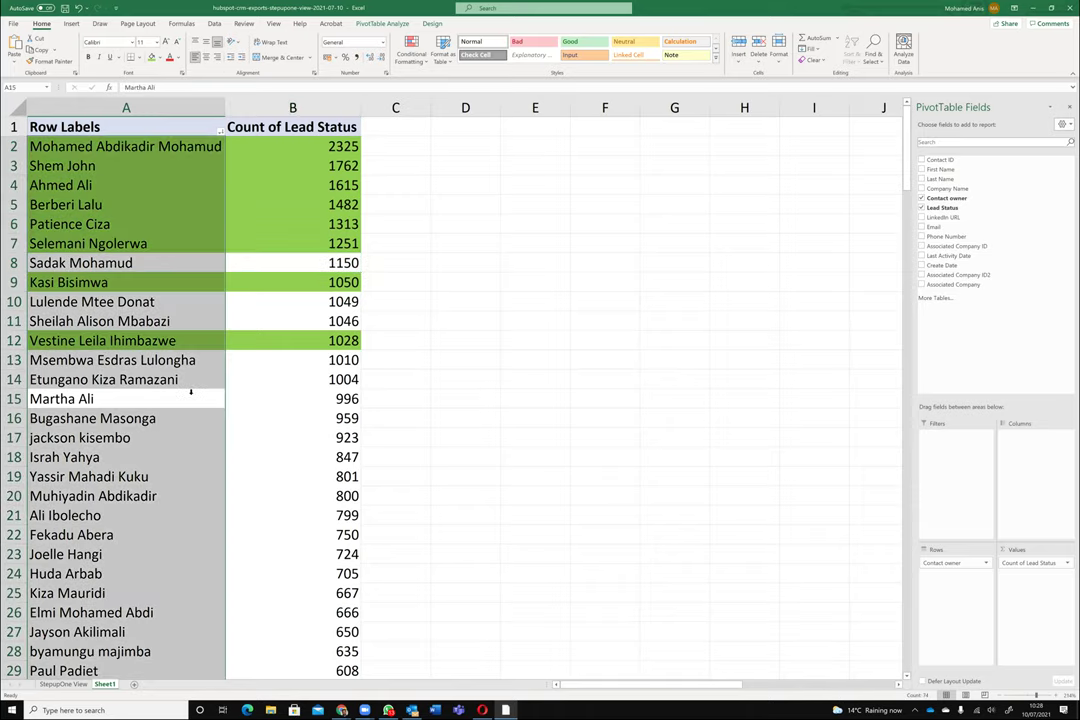
click(200, 386)
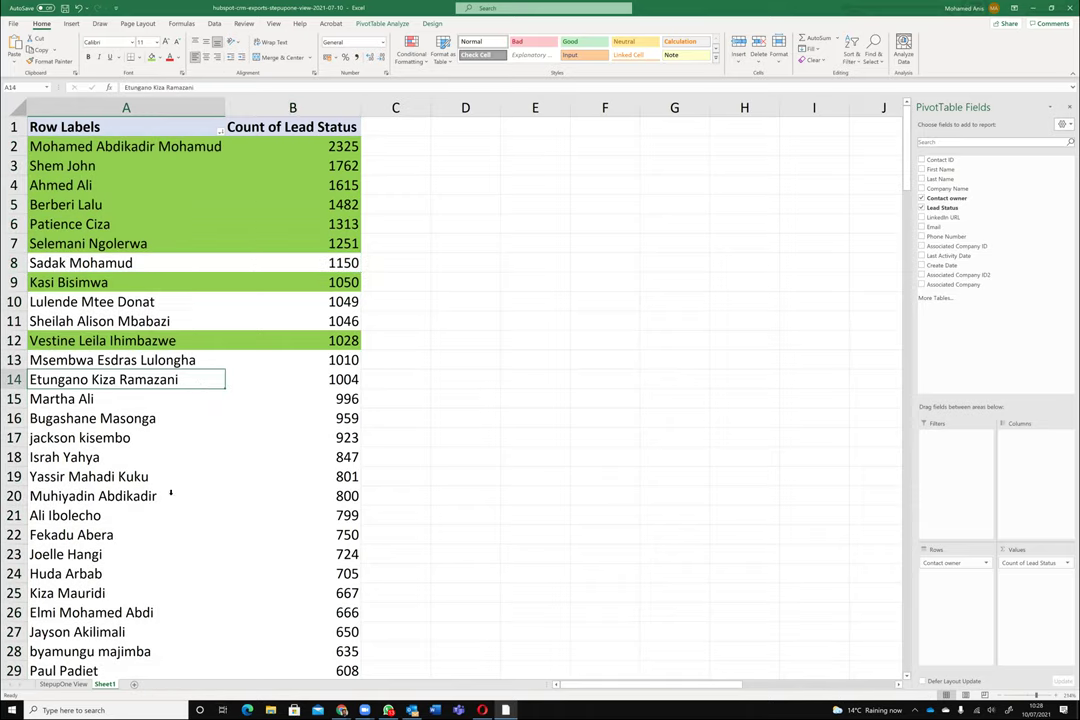
scroll(170, 495, down, 1)
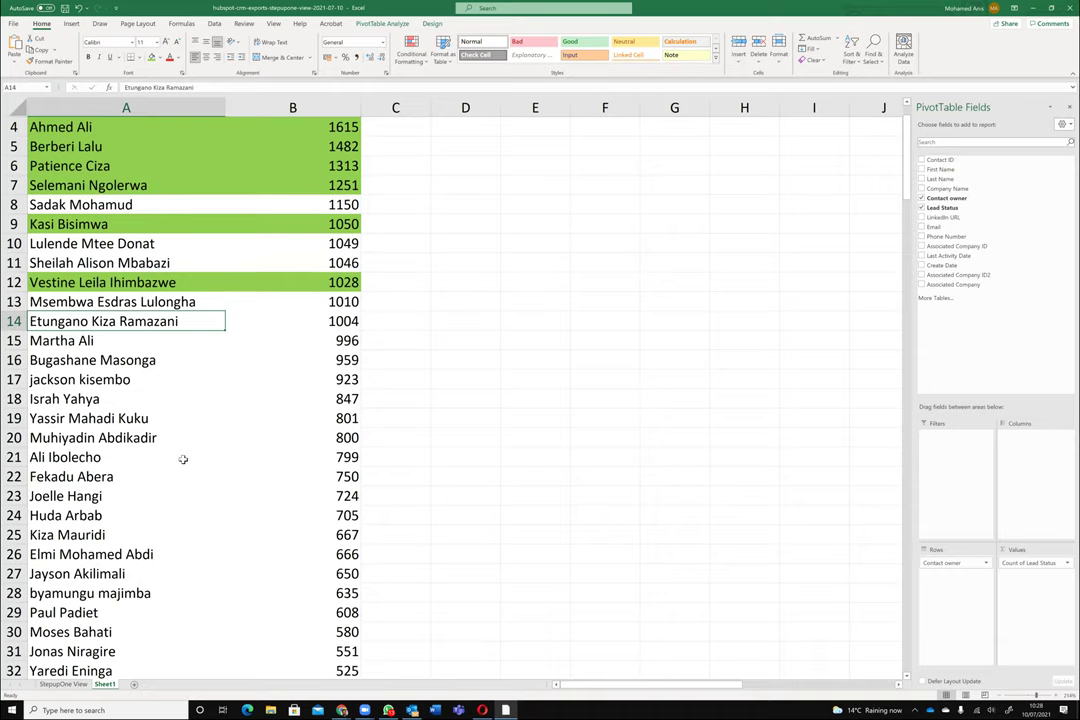
scroll(183, 459, down, 4)
scroll(84, 526, down, 1)
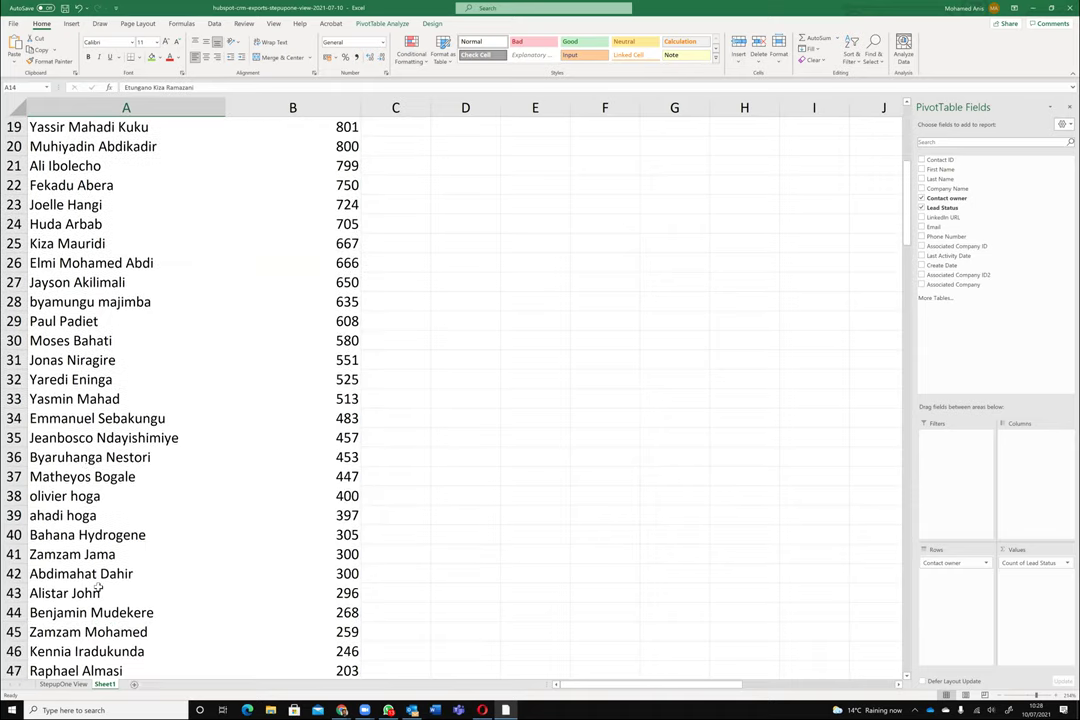
scroll(107, 290, down, 2)
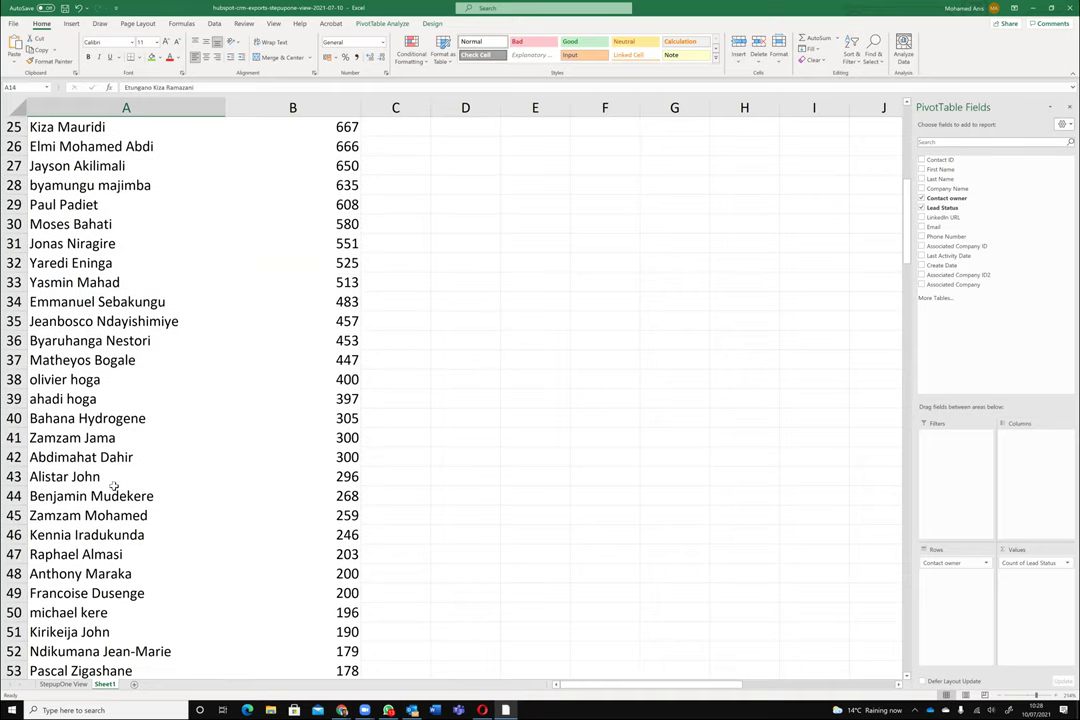
scroll(113, 452, up, 8)
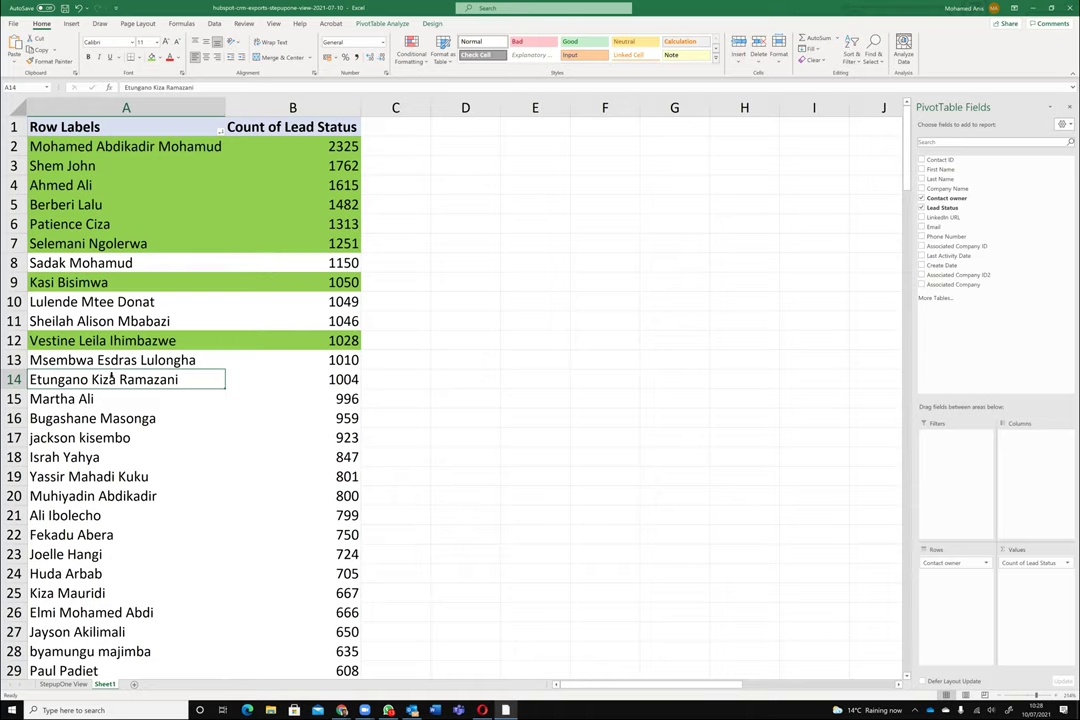
click(72, 263)
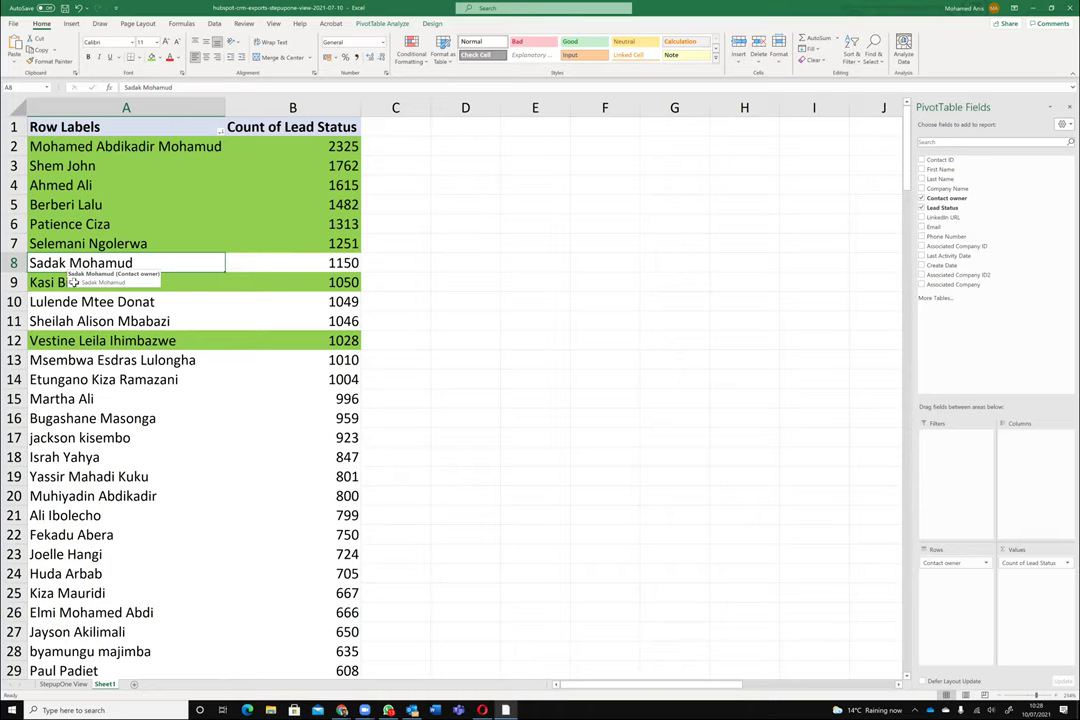
click(72, 282)
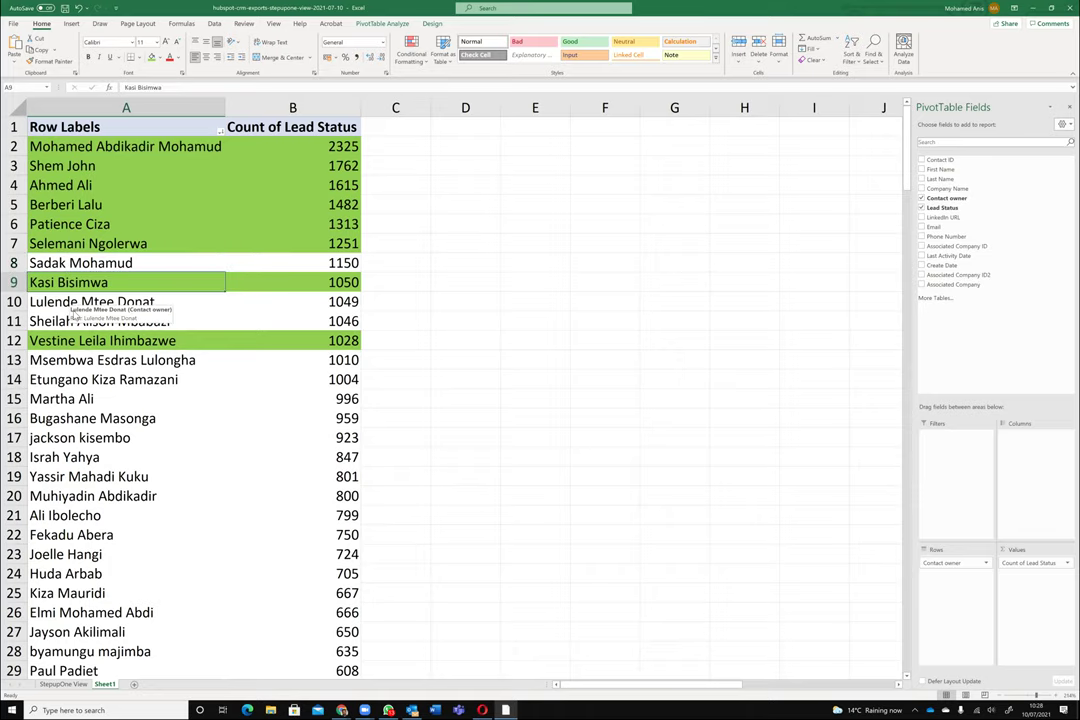
click(90, 301)
drag(100, 263, 326, 258)
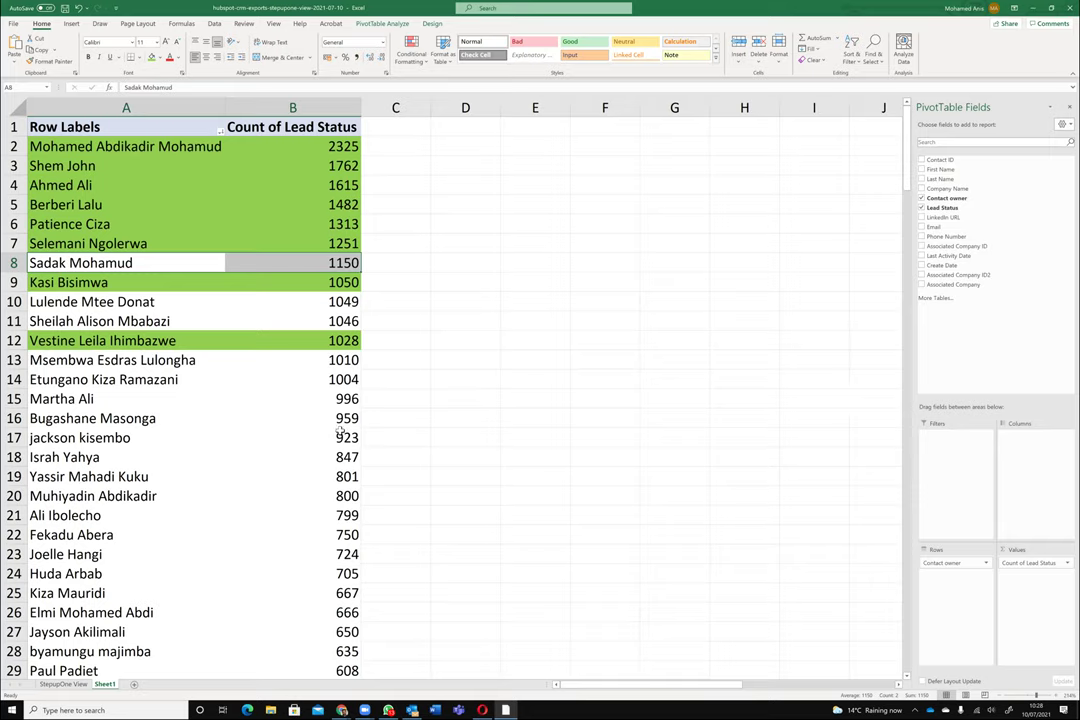
- Try selecting and moving pivot rows 8 through 10
key(Down)
drag(132, 260, 360, 263)
drag(174, 256, 289, 263)
click(138, 280)
drag(212, 263, 306, 263)
click(133, 304)
key(Down)
key(ctrl+space)
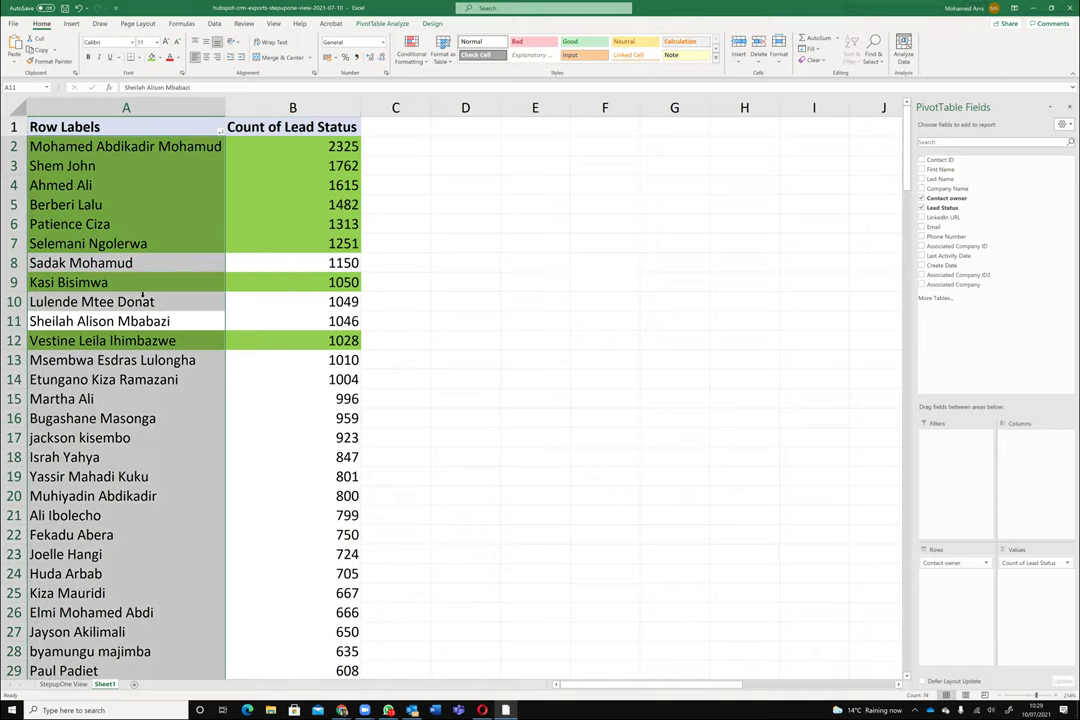
drag(143, 302, 310, 303)
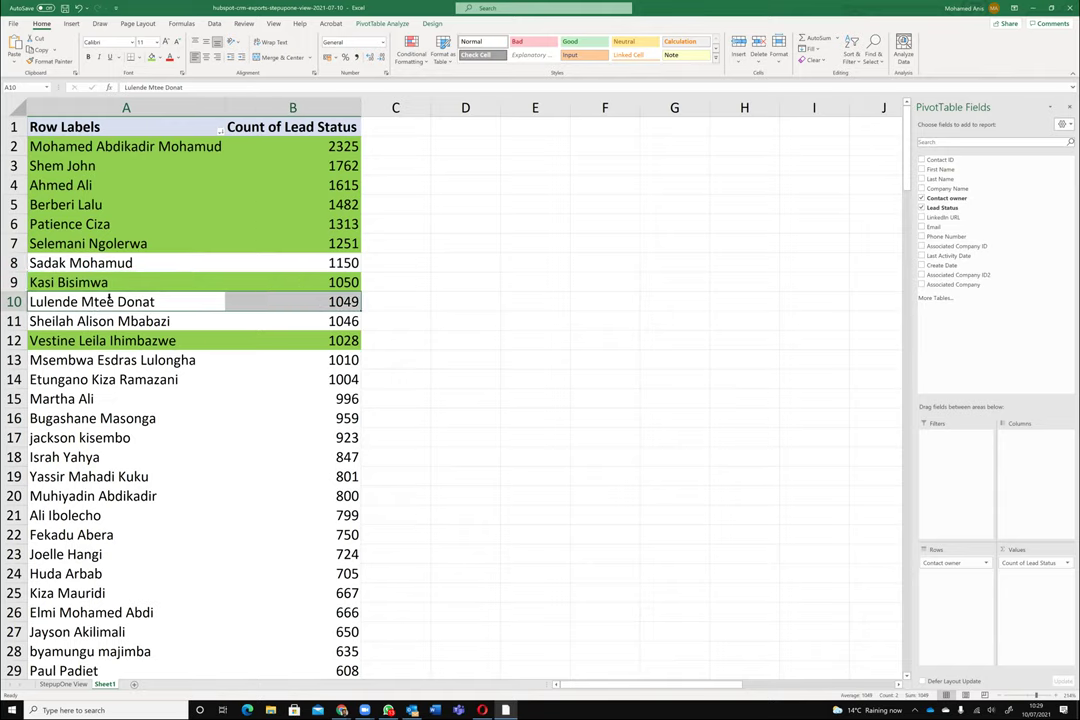
key(ctrl+space)
- Select owners and counts in rows 11 to 17, rechecking the 1150 count in row 8
click(136, 320)
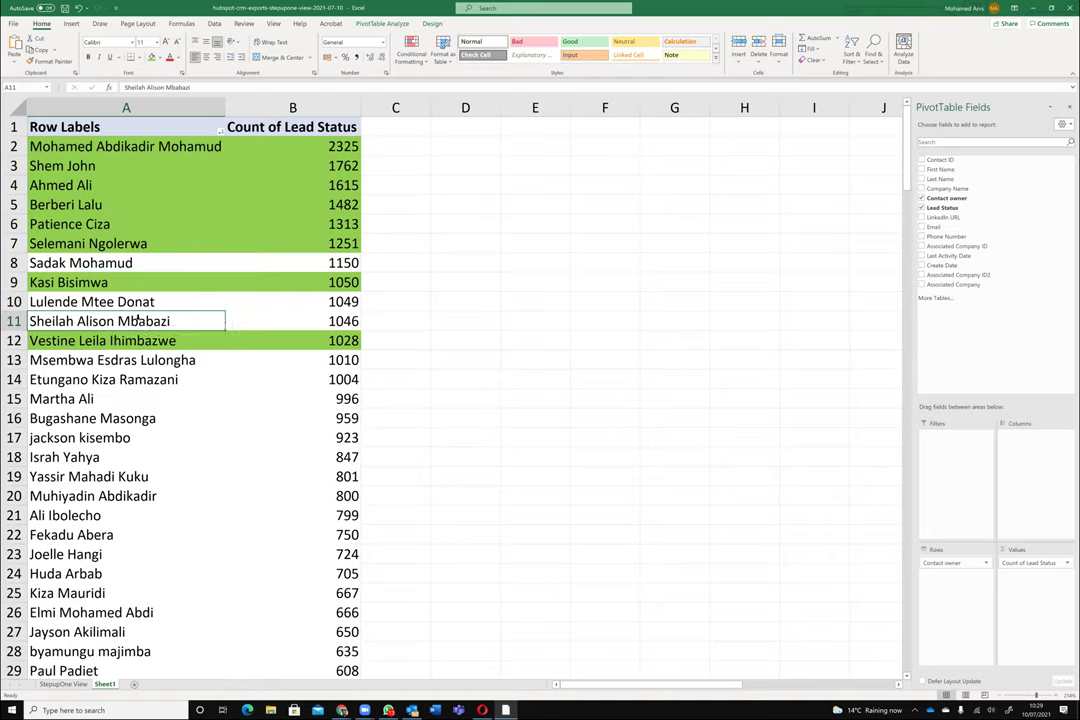
click(119, 362)
key(ctrl+space)
click(215, 362)
shift+click(246, 364)
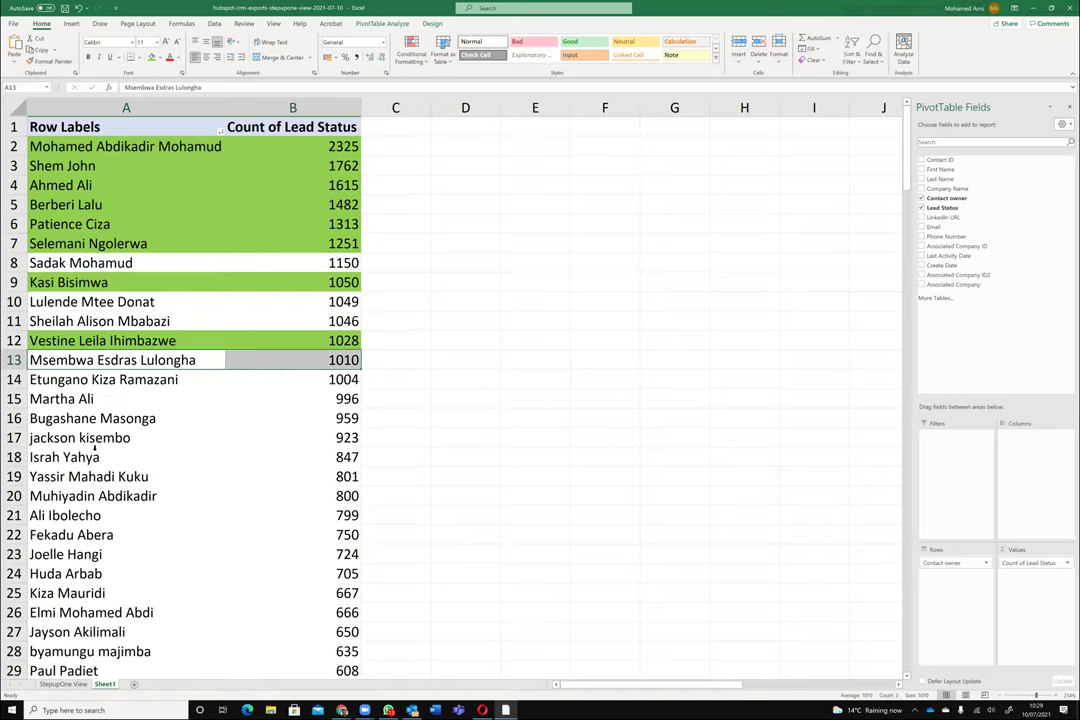
key(ctrl+space)
click(66, 437)
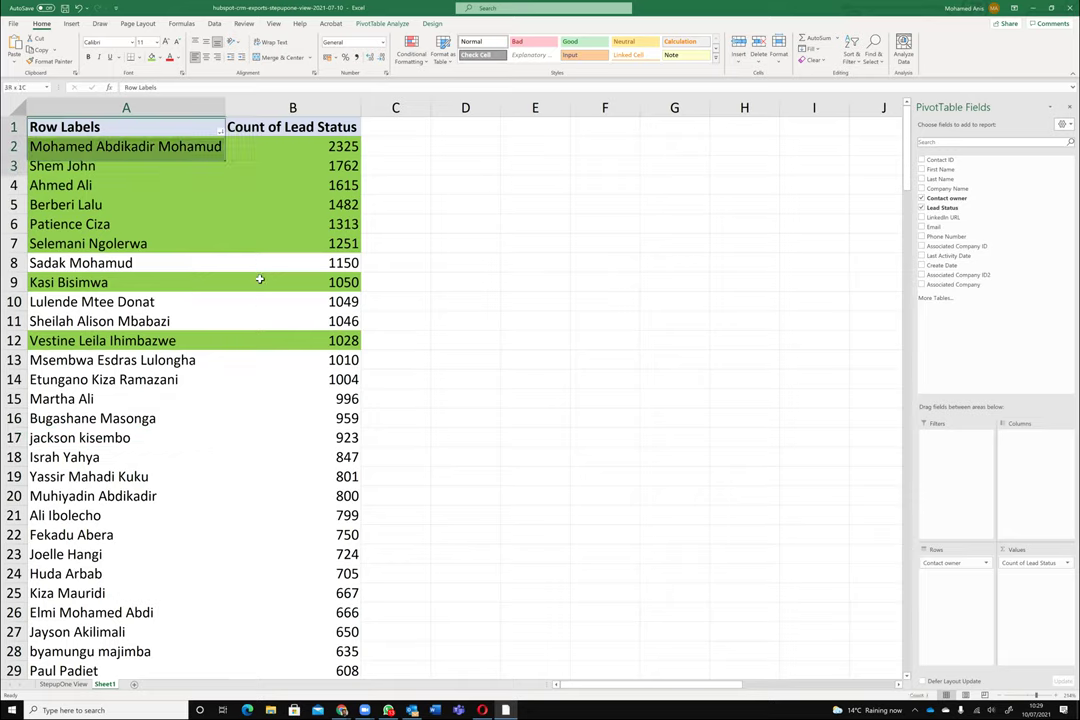
drag(289, 378, 295, 360)
click(306, 262)
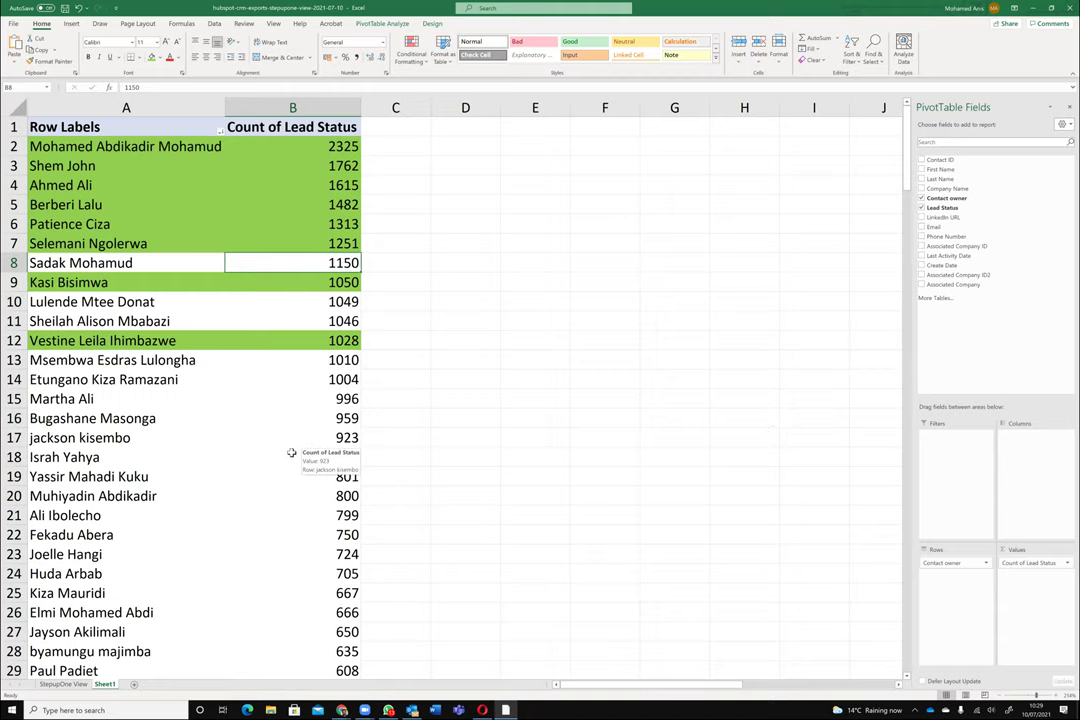
- Fill rows 14 and 15 (counts 1004 and 996) green
scroll(110, 316, down, 1)
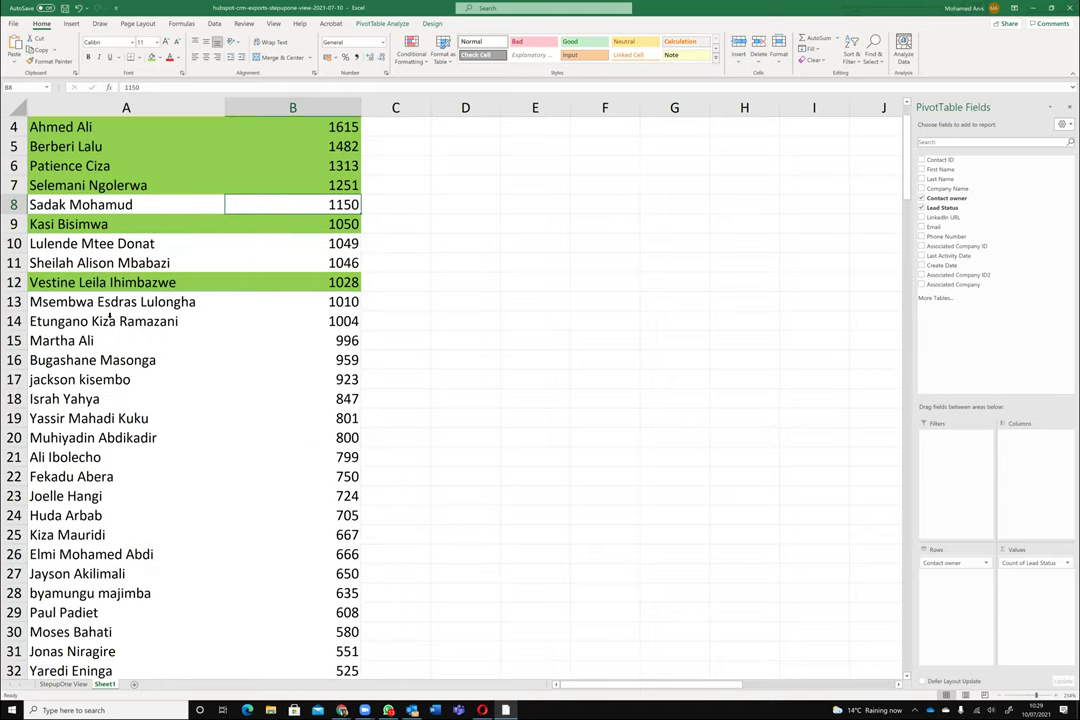
click(110, 318)
drag(112, 321, 340, 341)
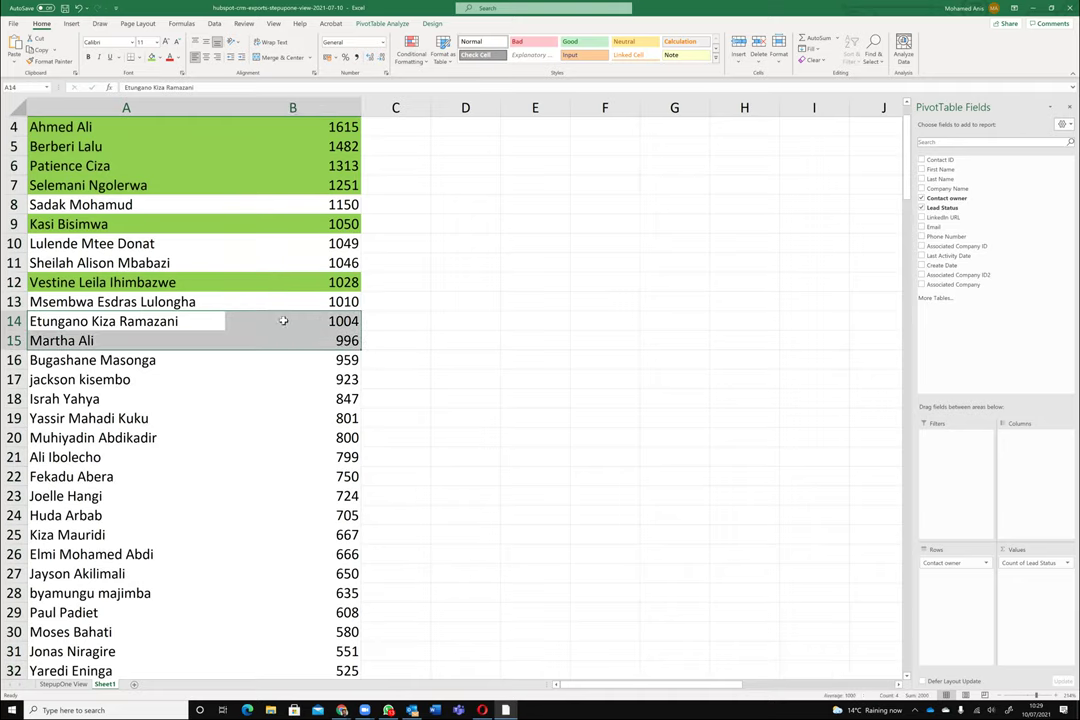
click(151, 57)
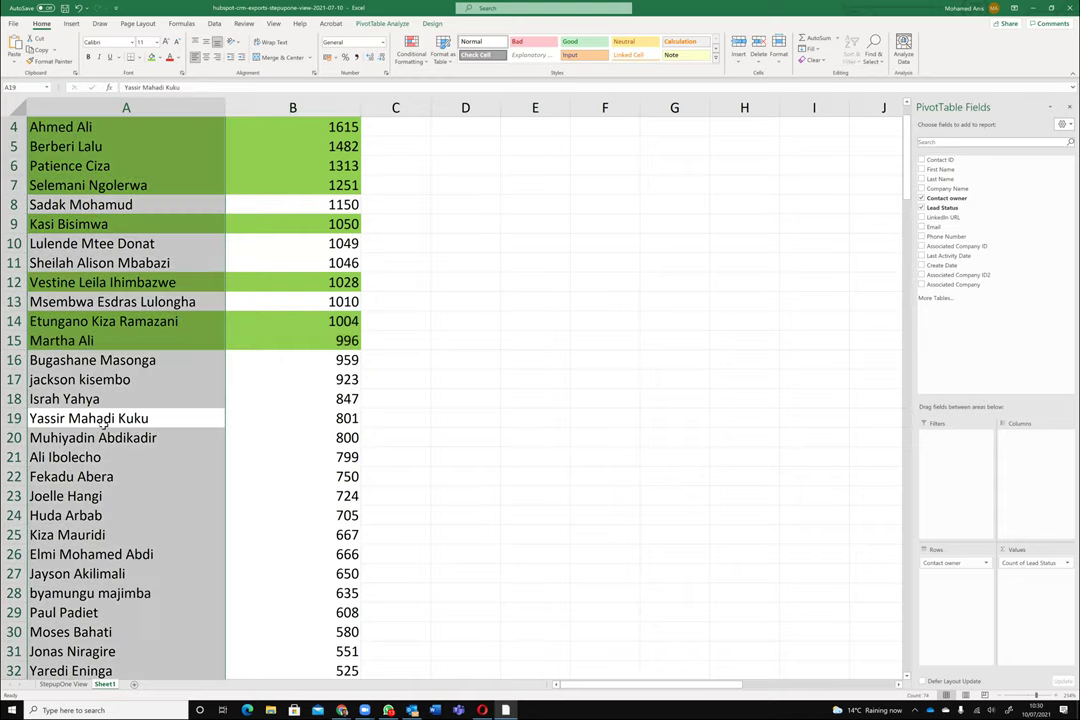
click(90, 398)
- Return to the ClickUp task and clear the title selection
scroll(140, 503, up, 1)
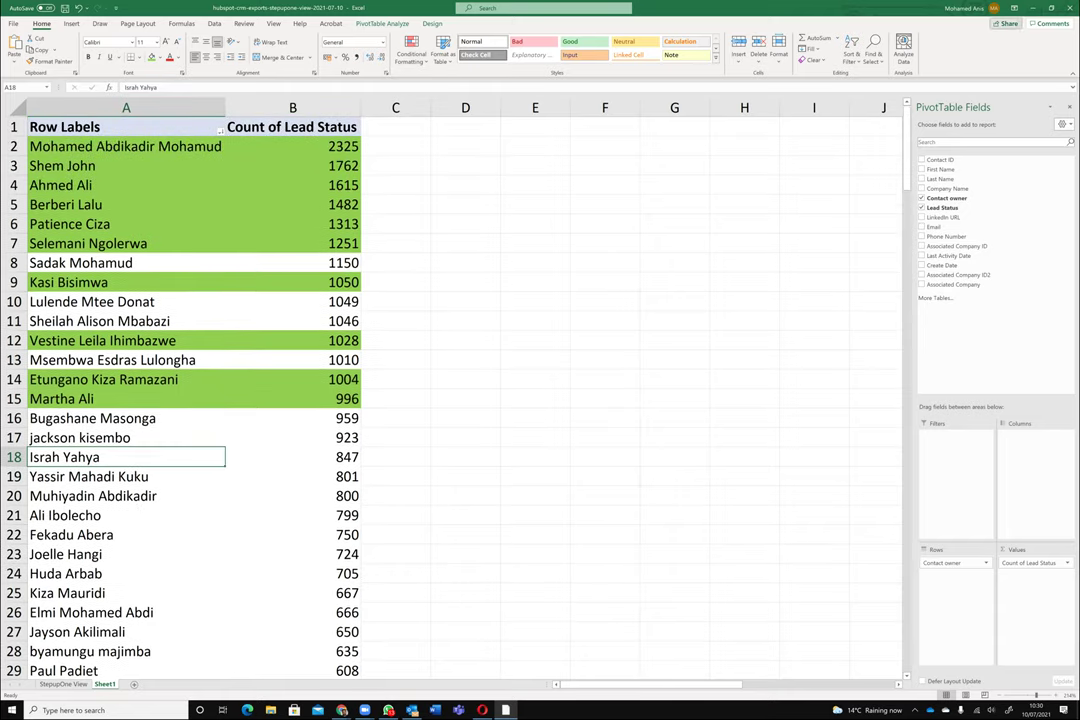
key(alt+Tab)
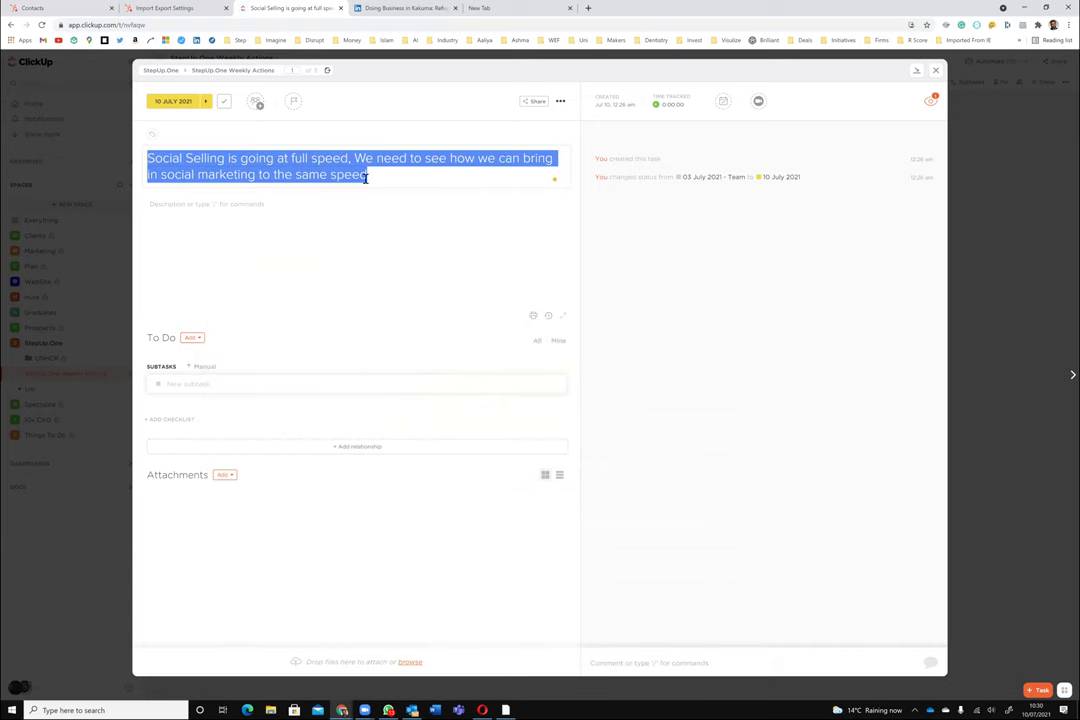
click(362, 158)
- Highlight parts of the Social Selling task title, then close that task
drag(349, 158, 185, 158)
drag(61, 158, 60, 157)
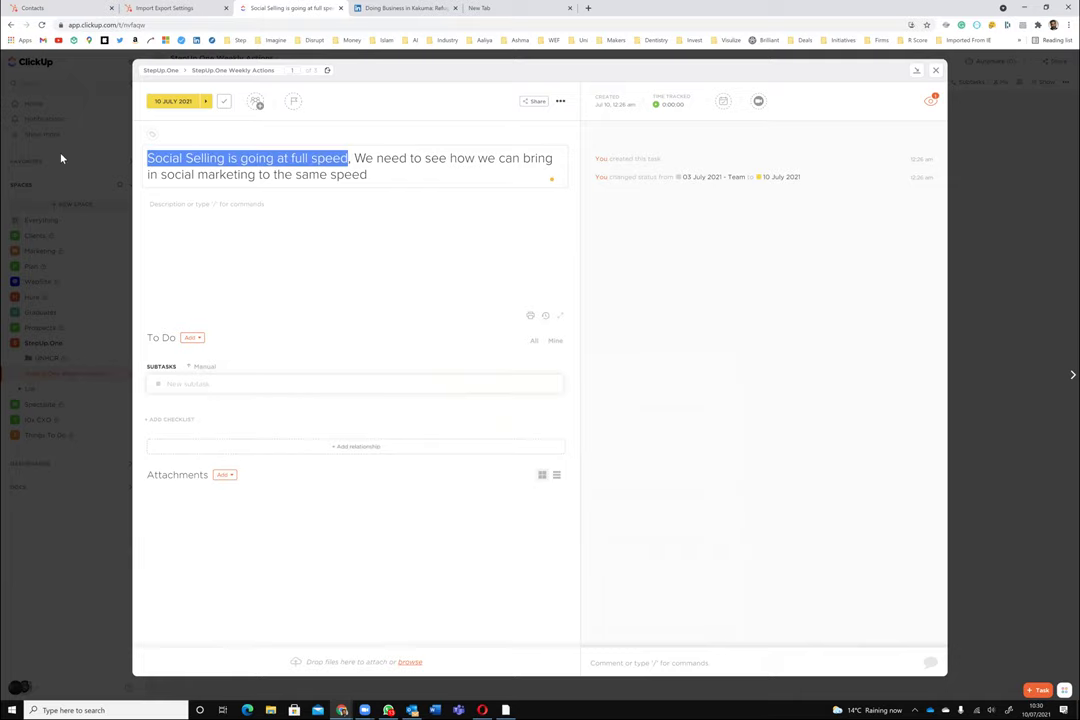
drag(355, 158, 378, 188)
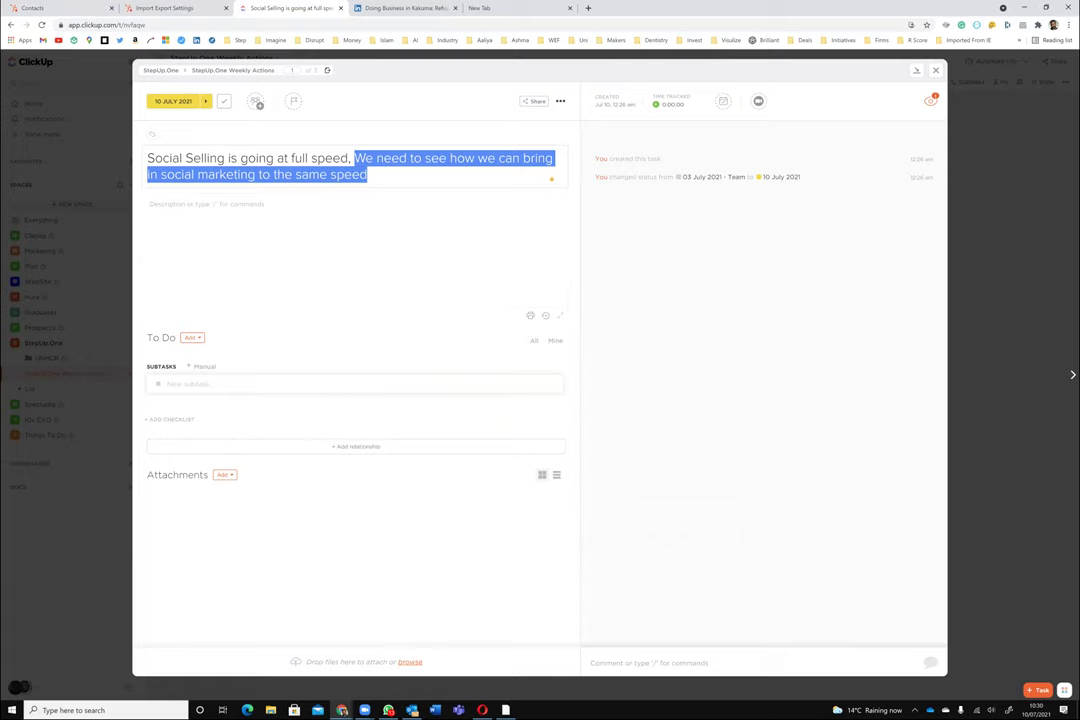
click(935, 70)
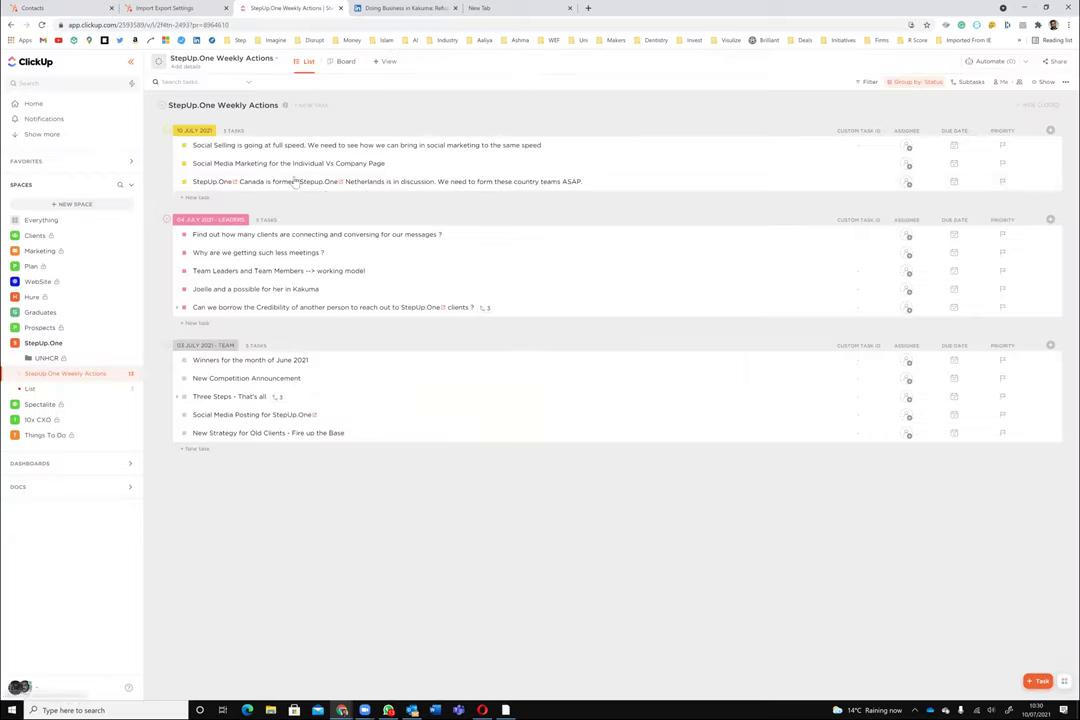
- Open the Social Media Marketing for the Individual Vs Company Page task, highlight its title, and switch to WhatsApp
click(292, 164)
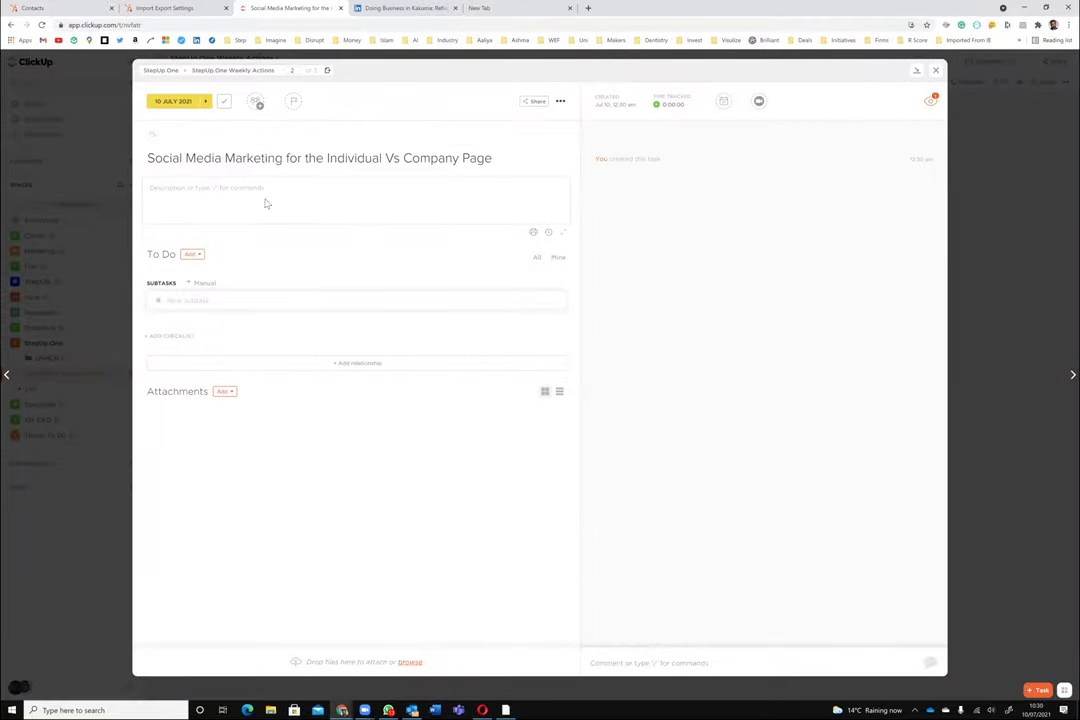
triple_click(254, 163)
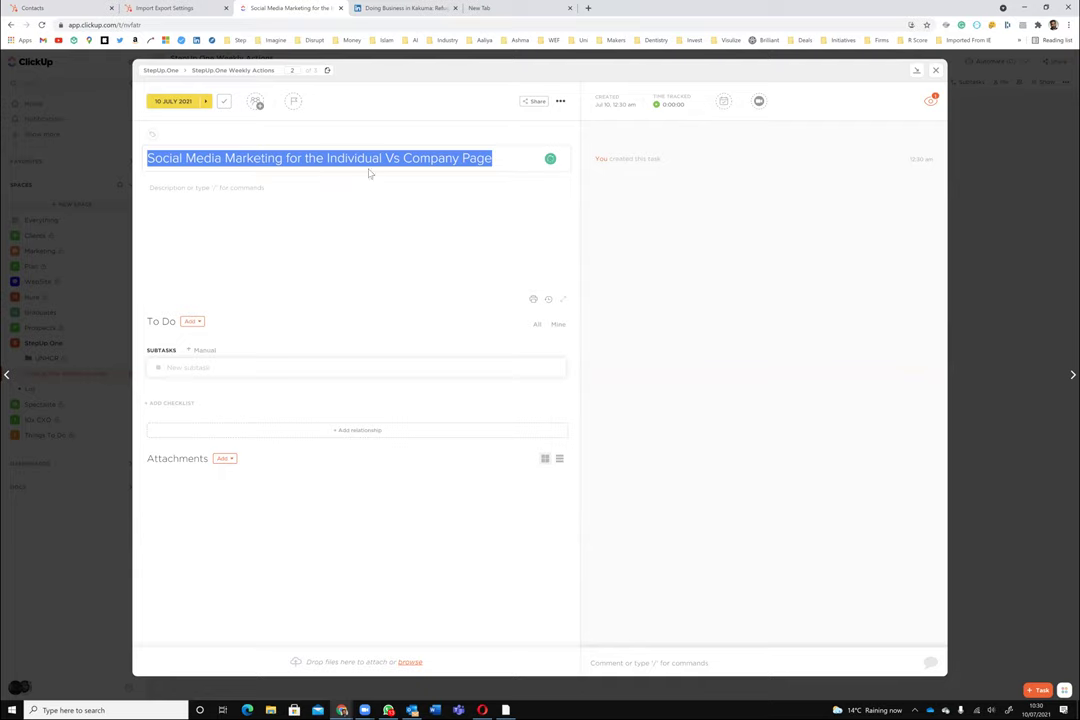
click(330, 160)
drag(327, 158, 487, 178)
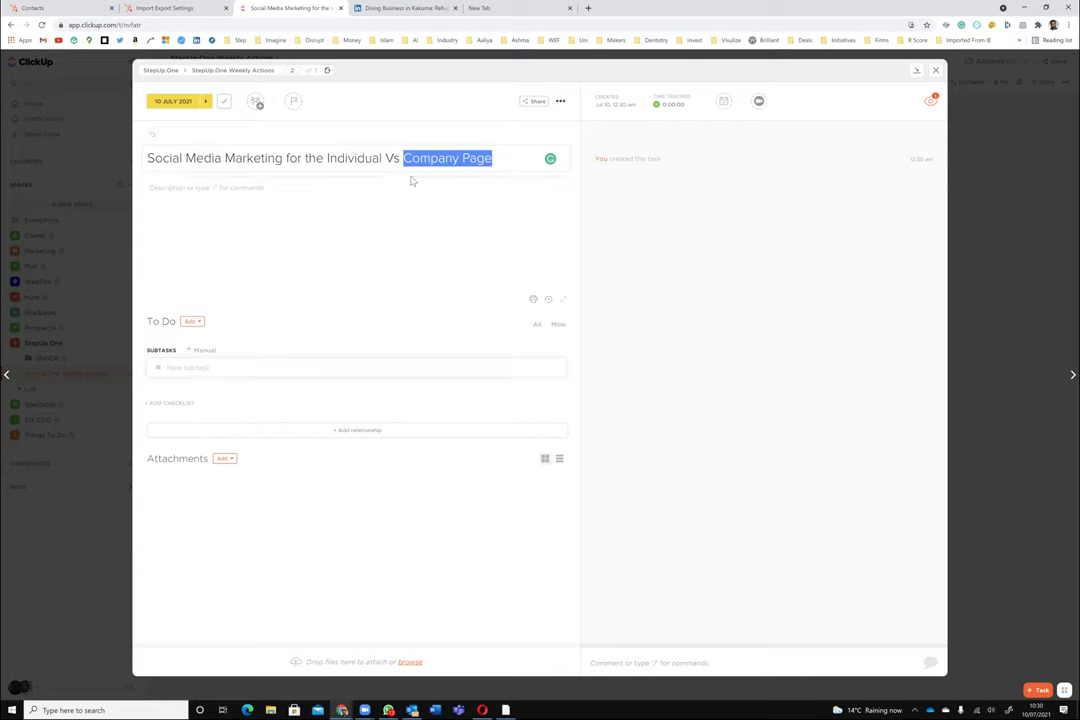
key(ctrl+a)
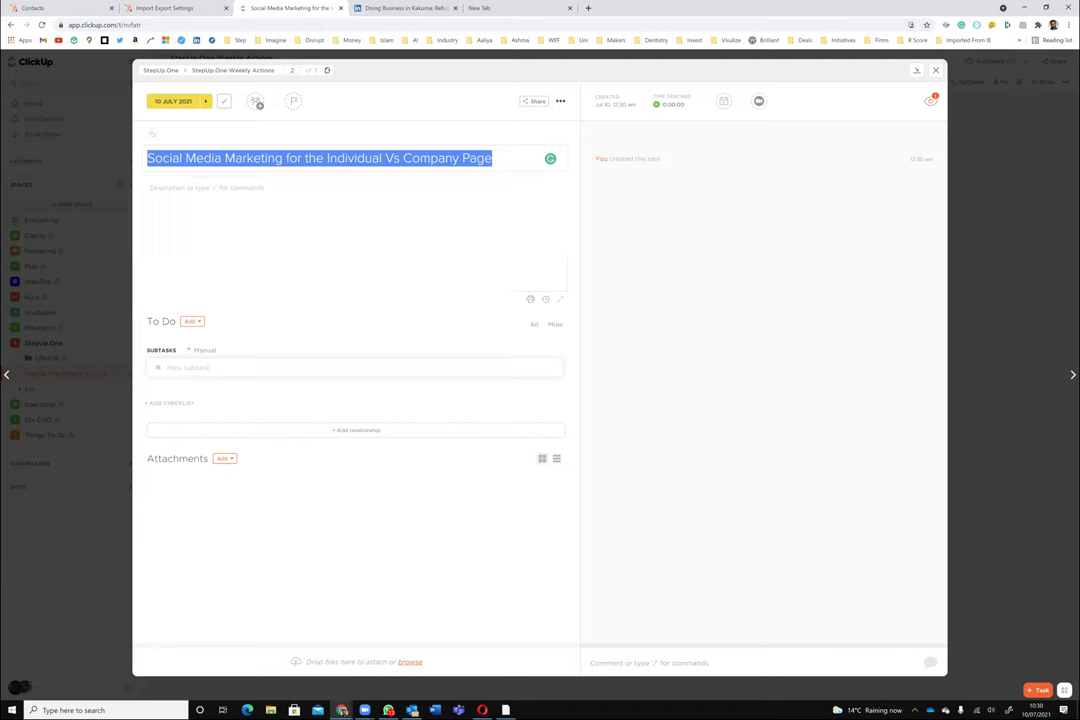
key(alt+Tab)
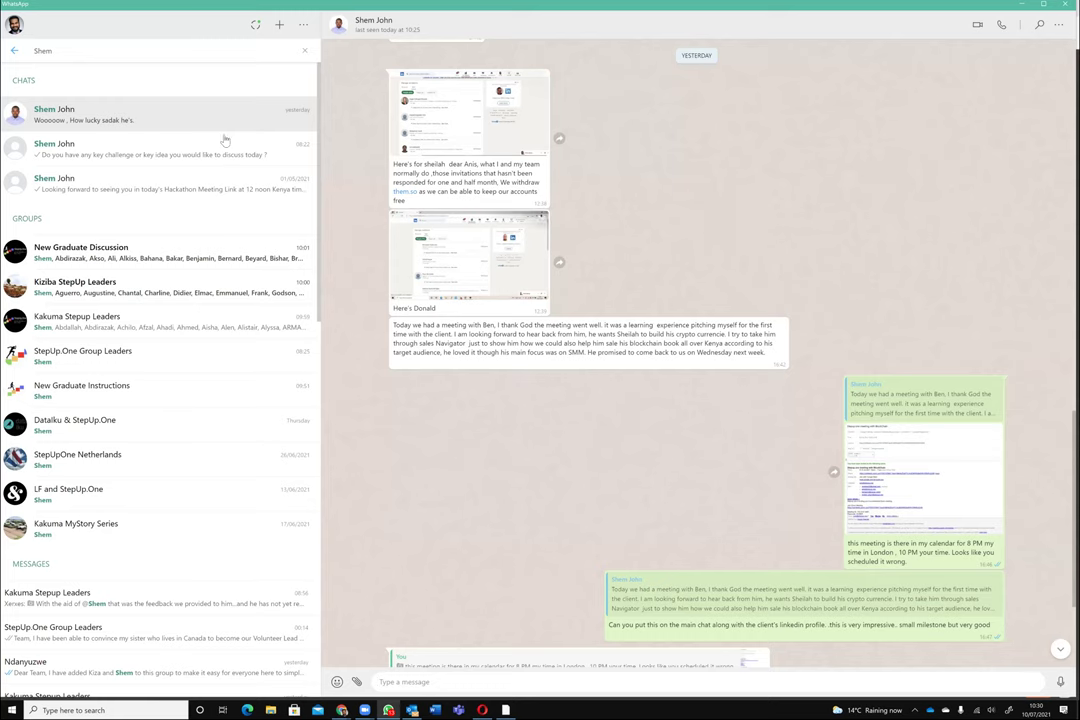
- Search WhatsApp chats for 'codit' and open the Codit and StepUp.One group chat
double_click(63, 52)
text(Stepah)
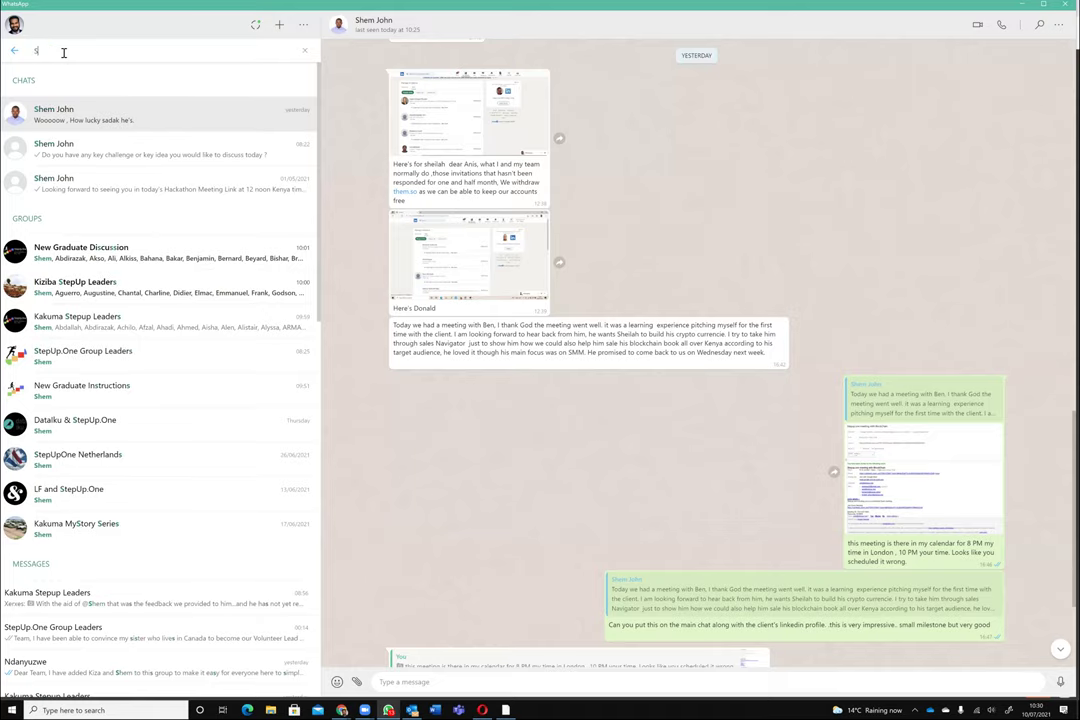
key(BackSpace)
key(BackSpace)
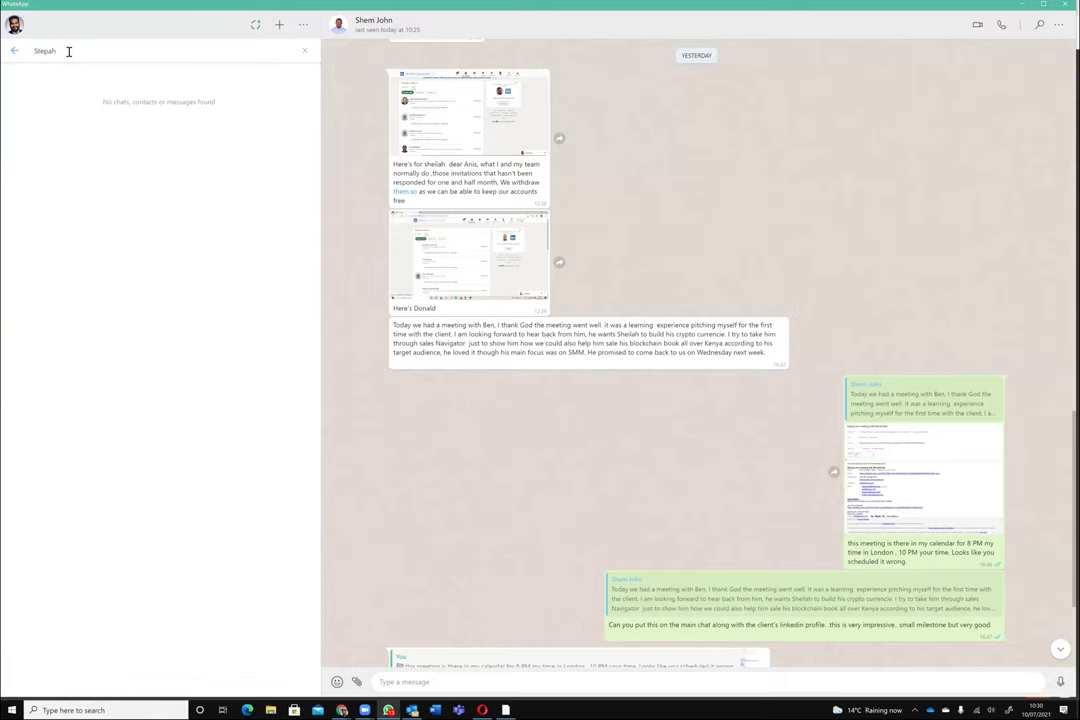
text(ha)
key(BackSpace)
key(BackSpace)
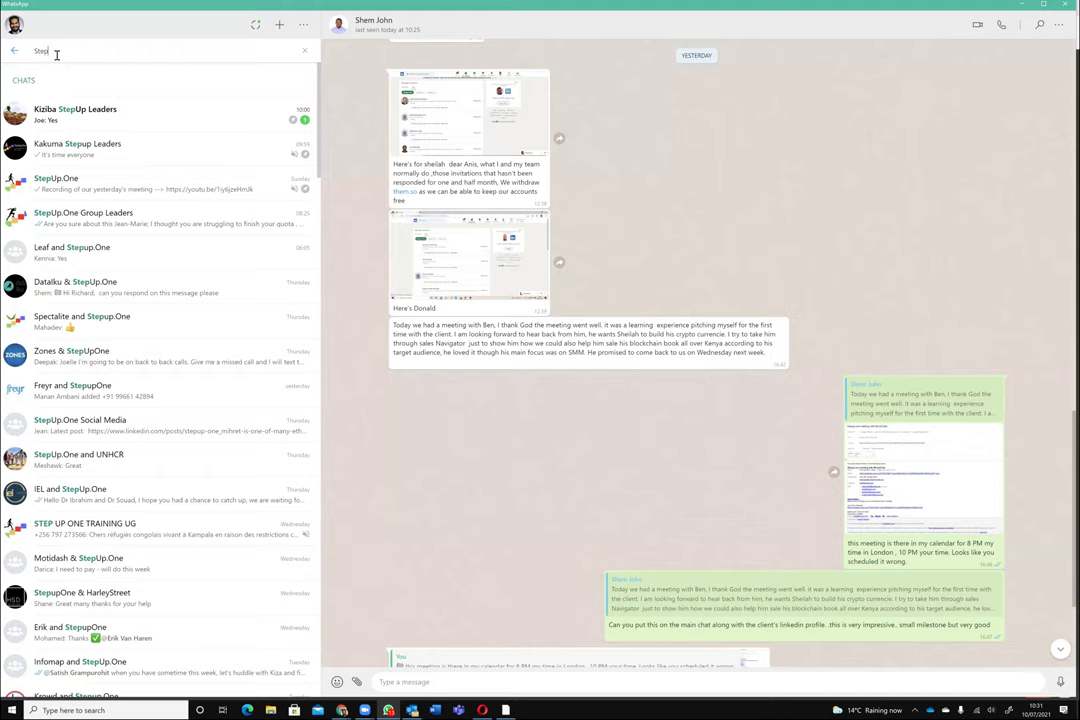
key(BackSpace)
key(BackSpace)
key(BackSpace)
key(BackSpace)
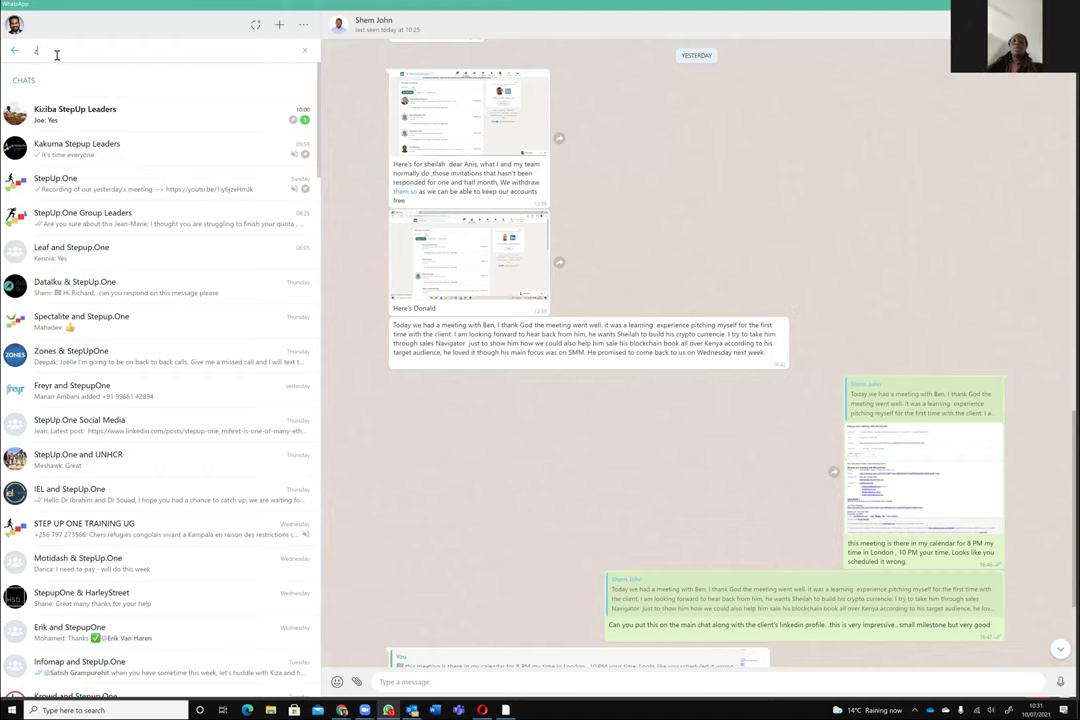
text(codit)
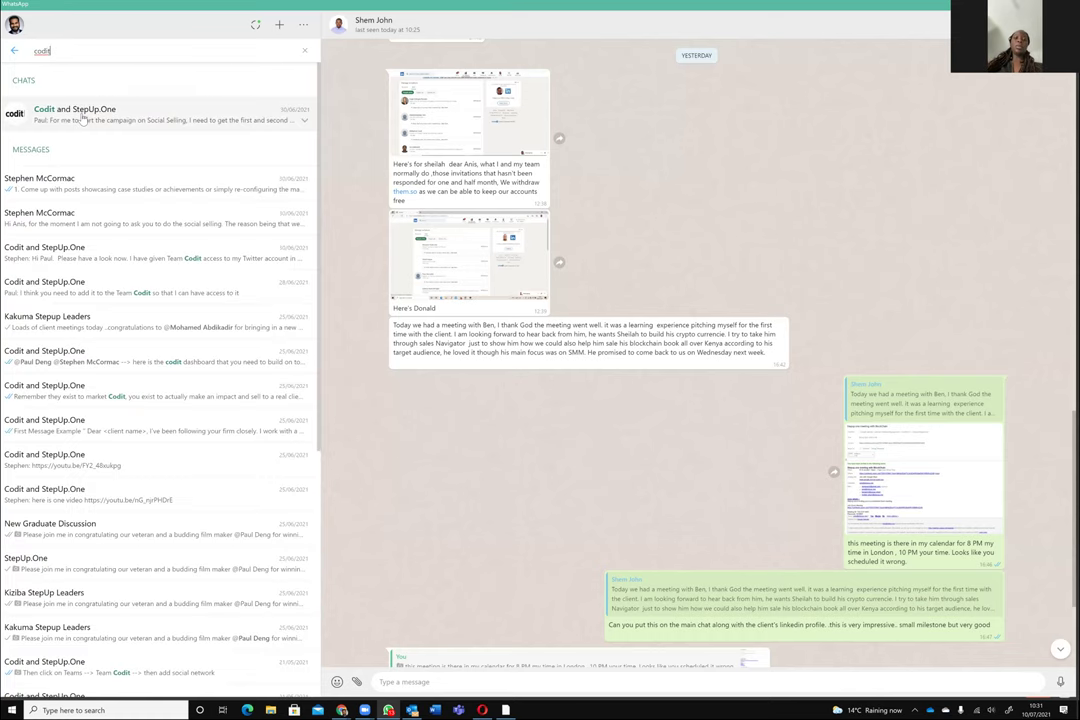
click(83, 116)
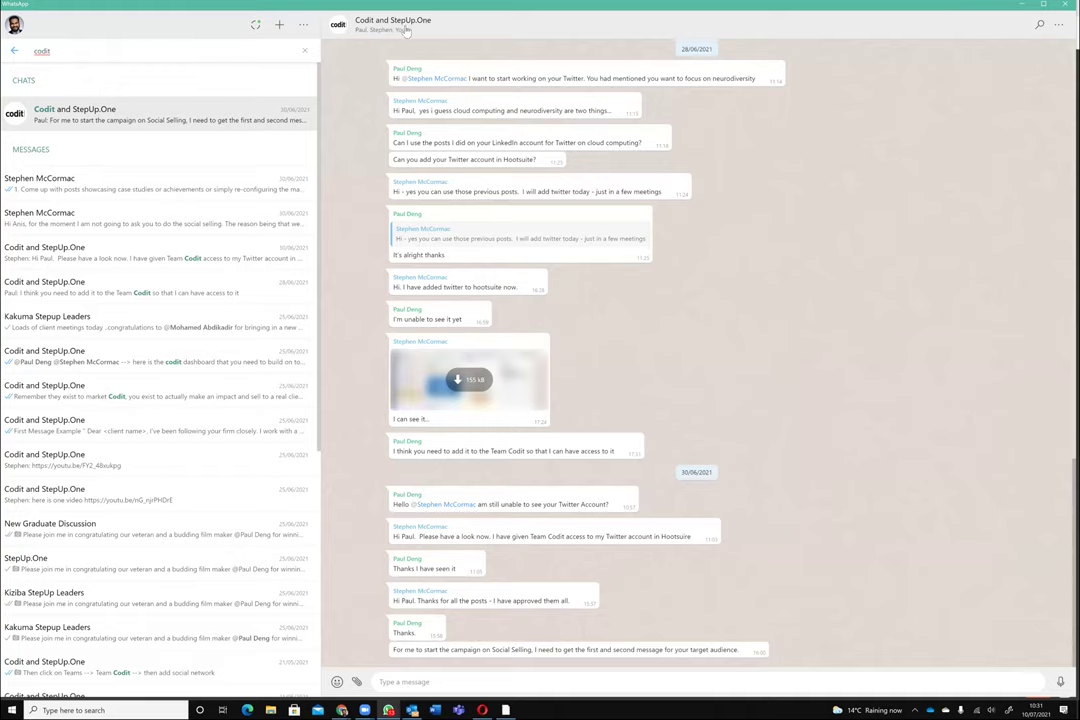
- Copy the four-point showcase page message from the contact's chat into the ClickUp task description
double_click(68, 51)
text(S)
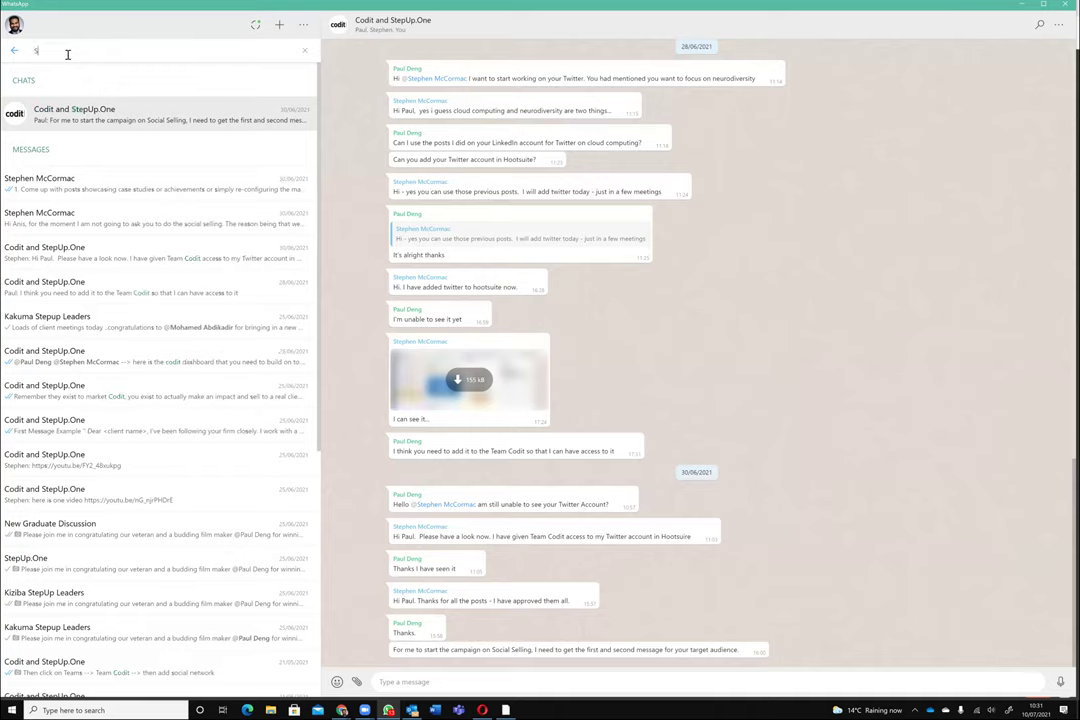
text(tephen)
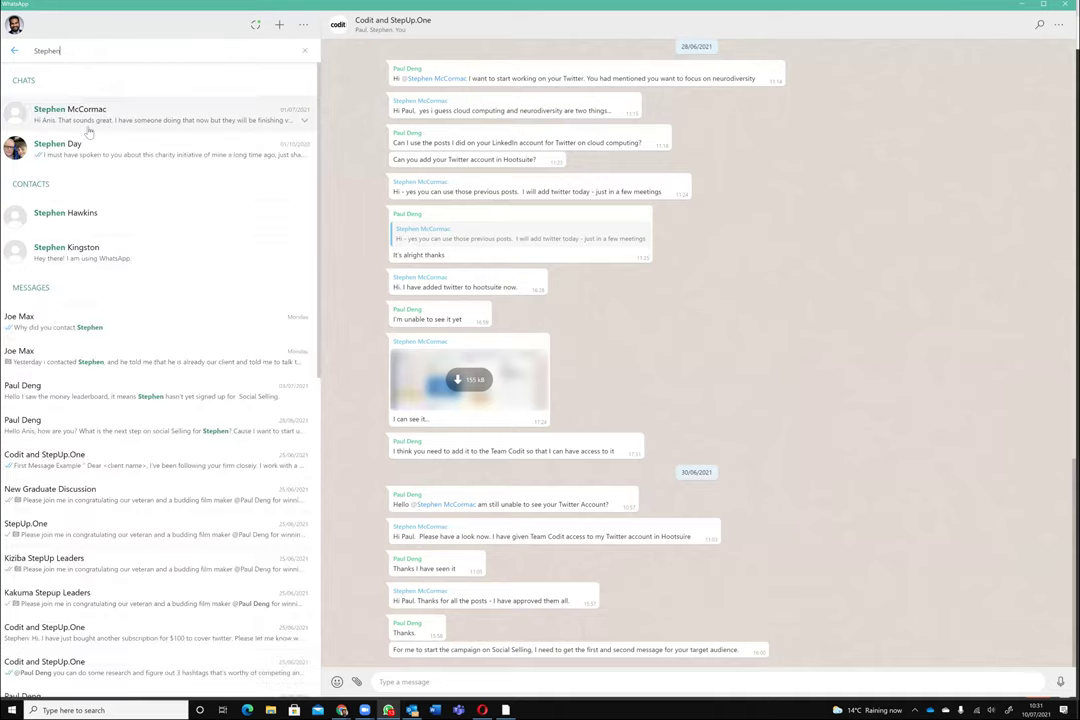
click(88, 128)
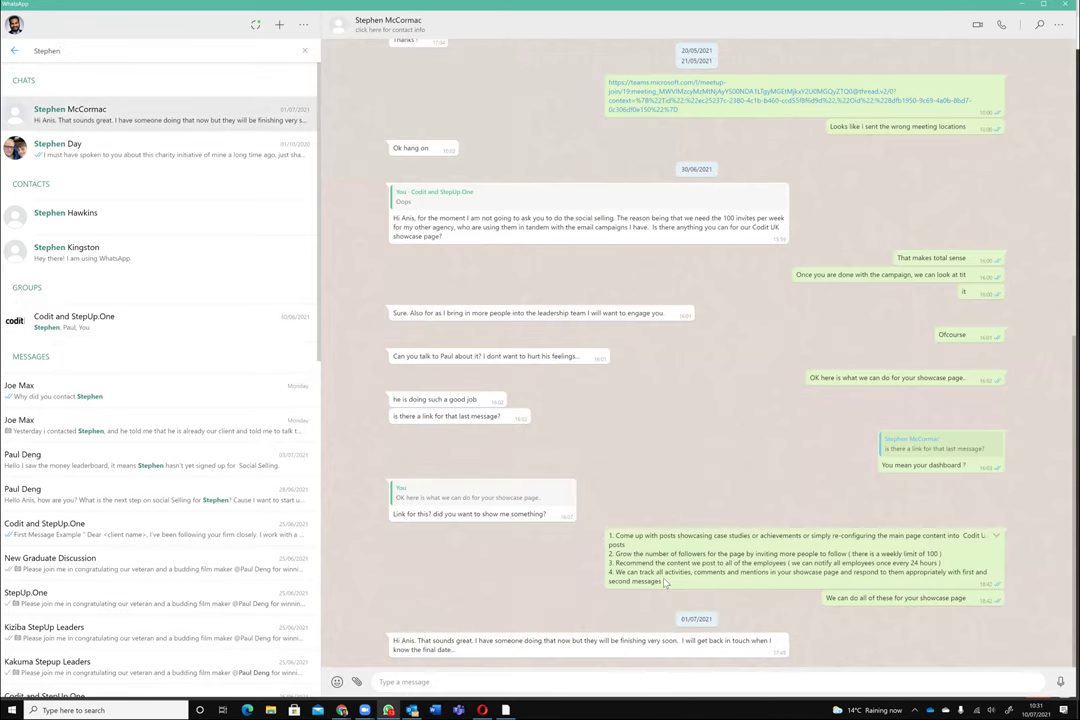
triple_click(600, 530)
key(ctrl+c)
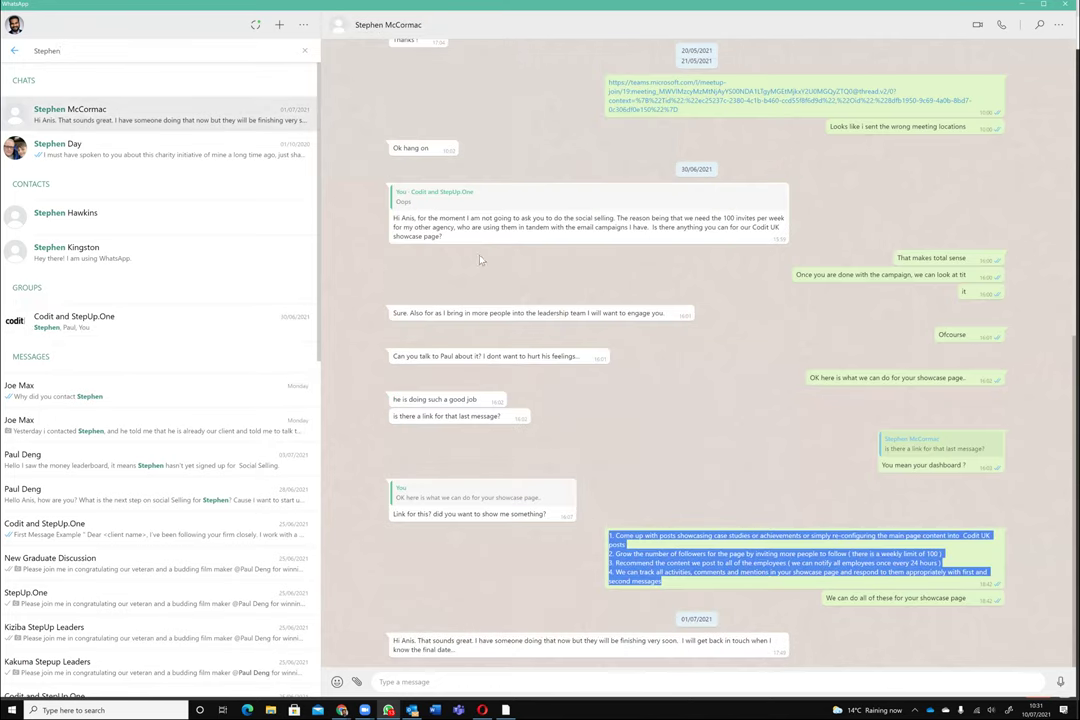
key(alt+Tab)
click(335, 255)
key(ctrl+v)
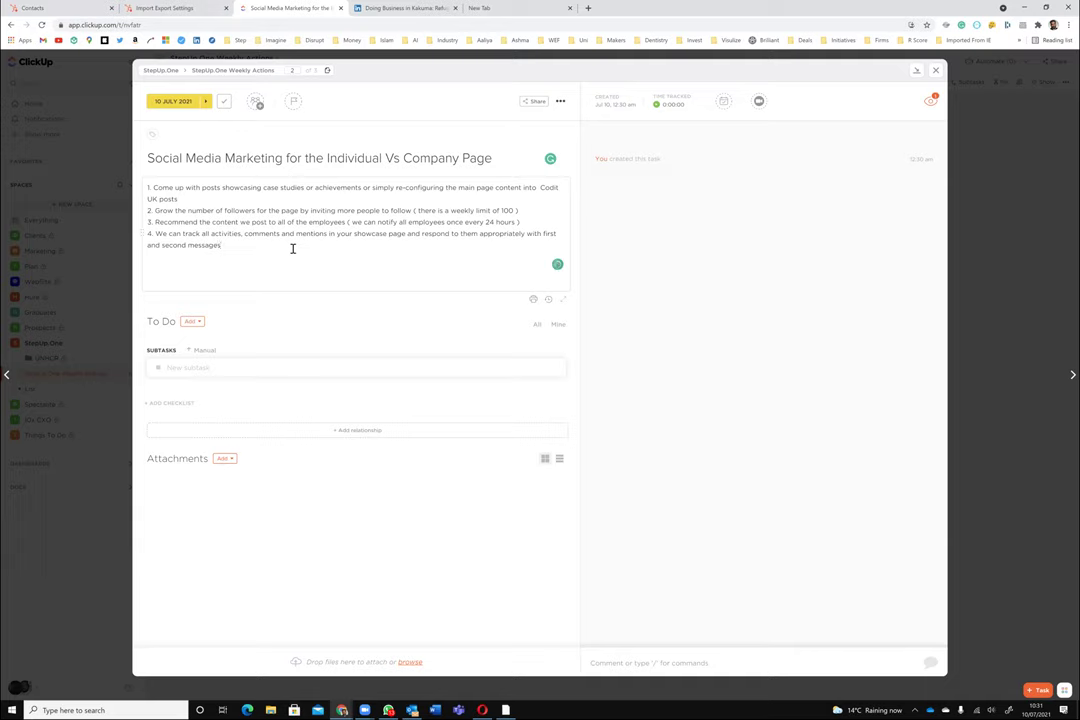
- Zoom the ClickUp task page to 125% so the pasted four-point description reads easily
key(ctrl+a)
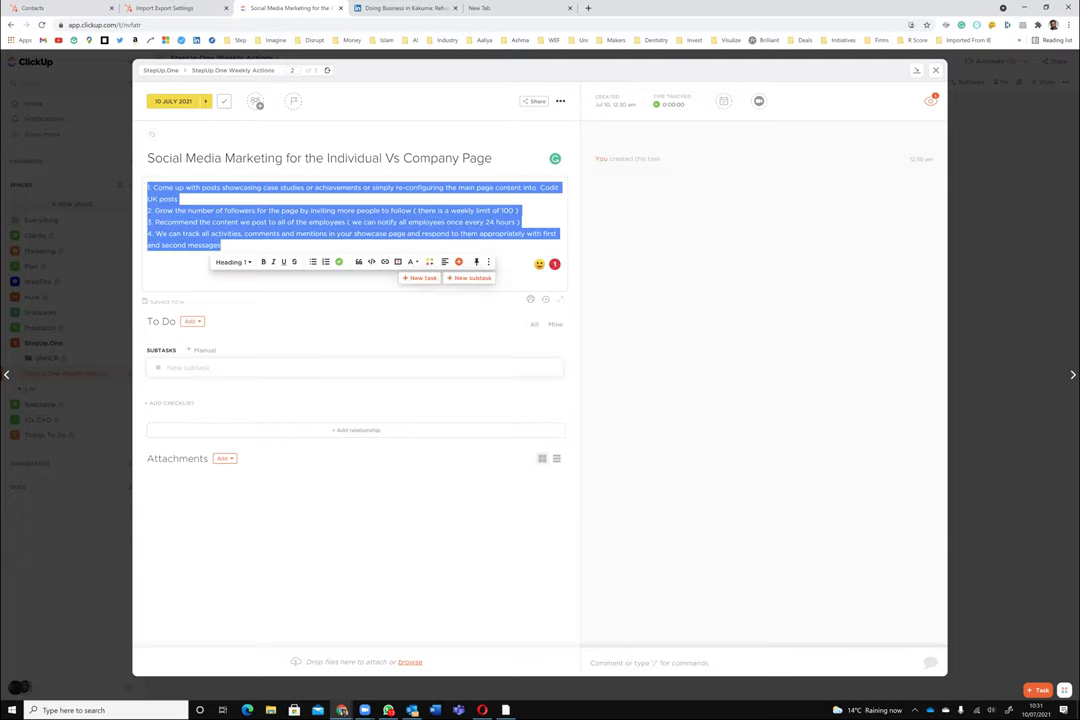
key(alt+f)
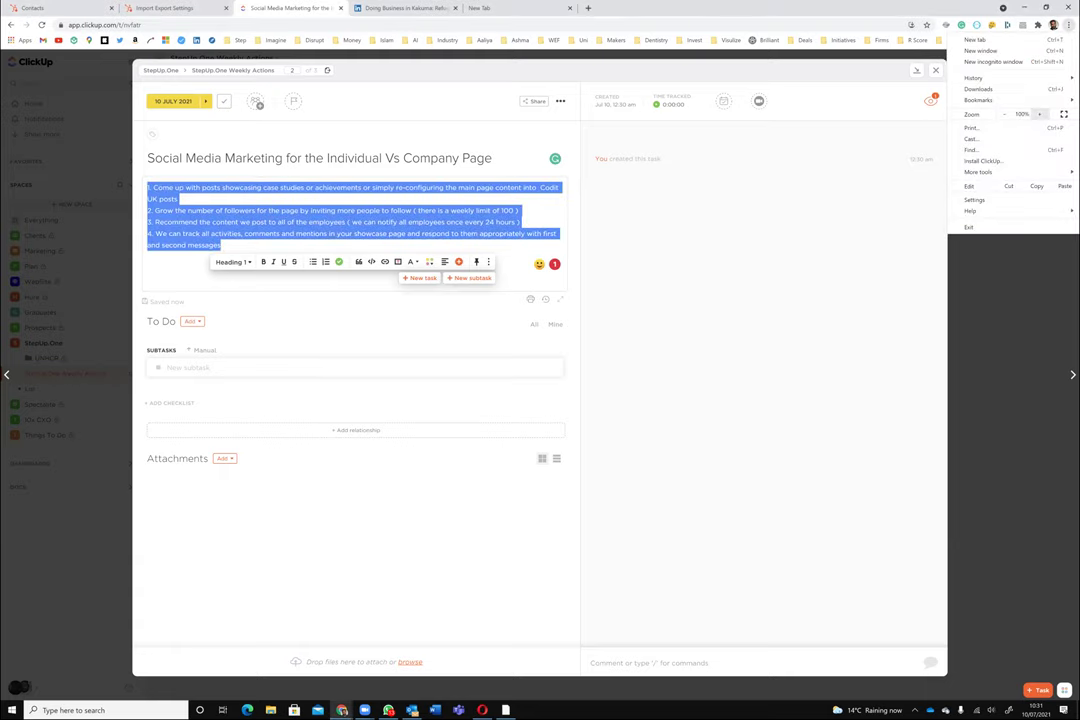
key(ctrl+plus)
key(ctrl+plus)
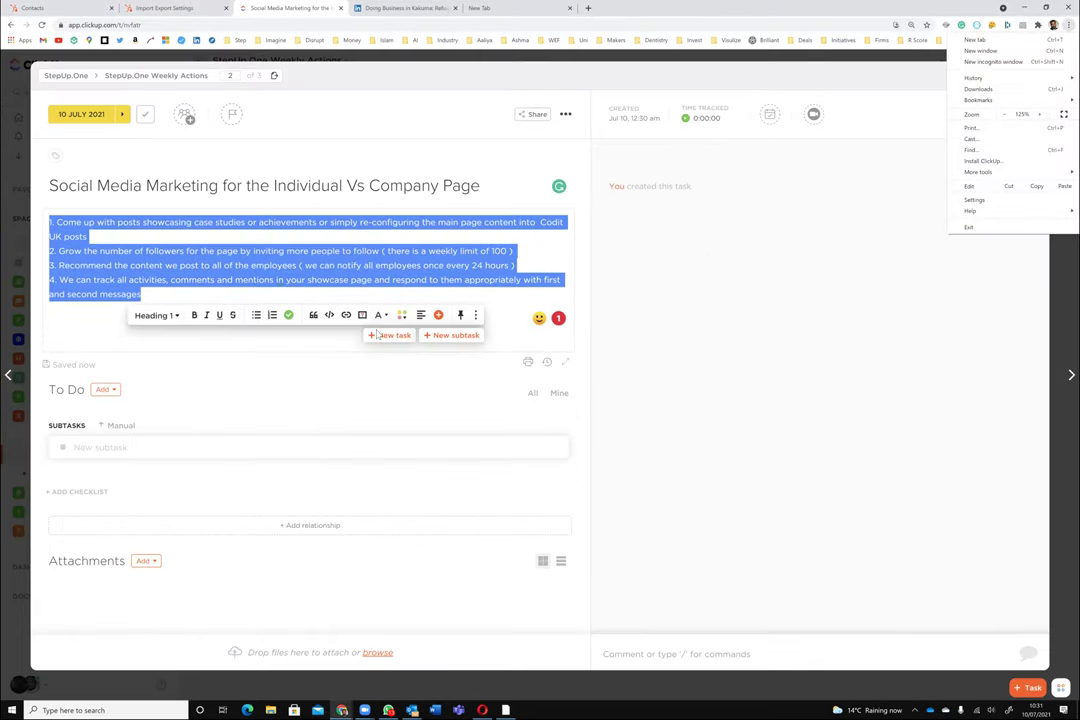
click(704, 306)
click(422, 290)
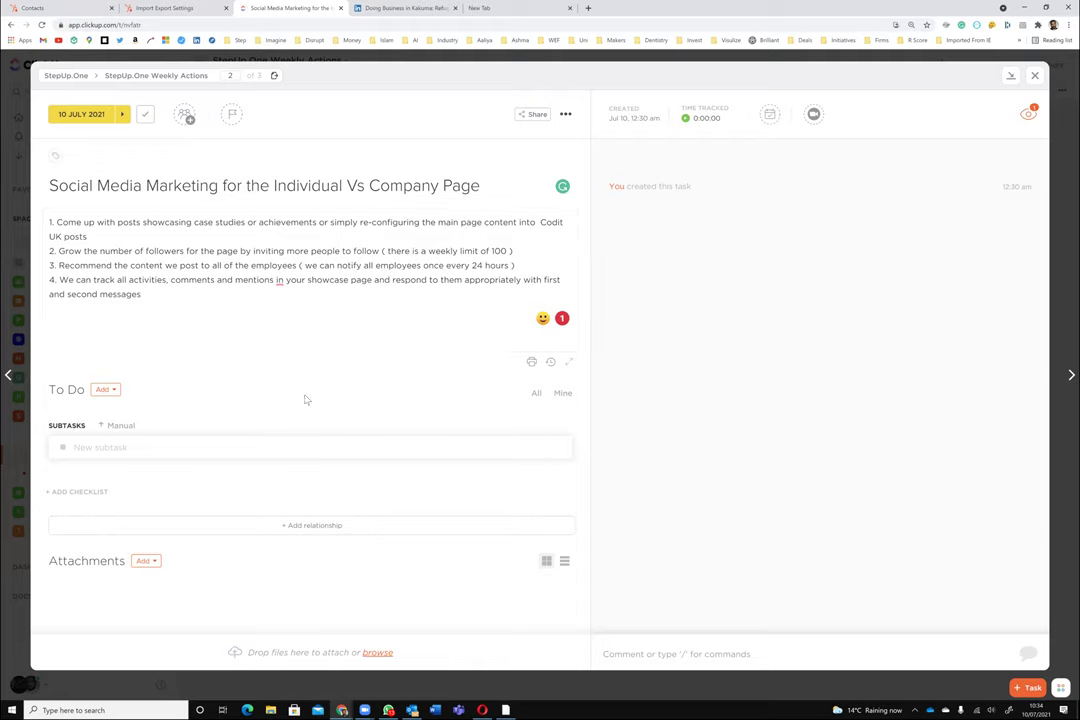
- Highlight 'Individual', 'Social Media Marketing' and 'Company Page' in the task title
triple_click(344, 189)
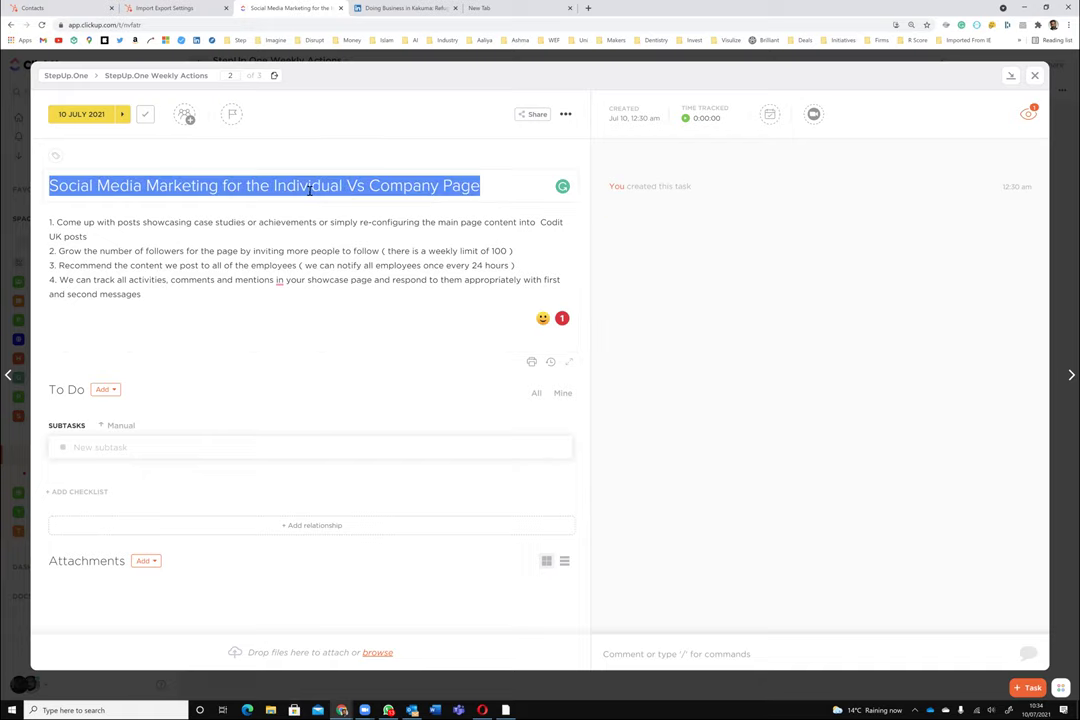
click(309, 189)
double_click(307, 188)
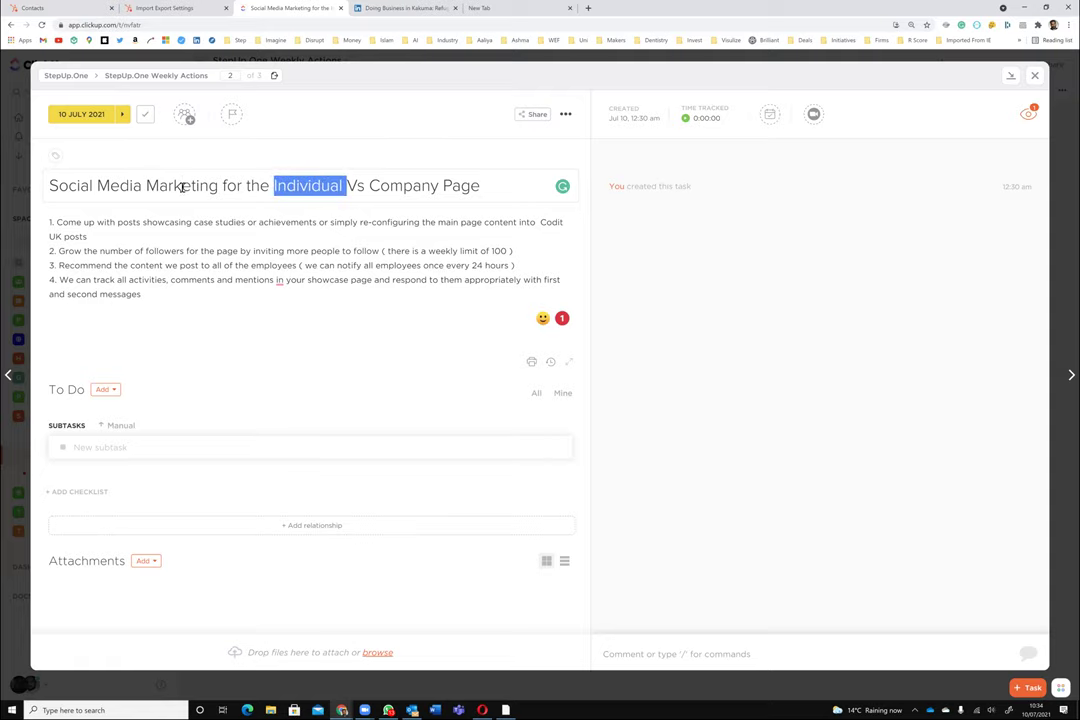
click(182, 187)
key(shift+Home)
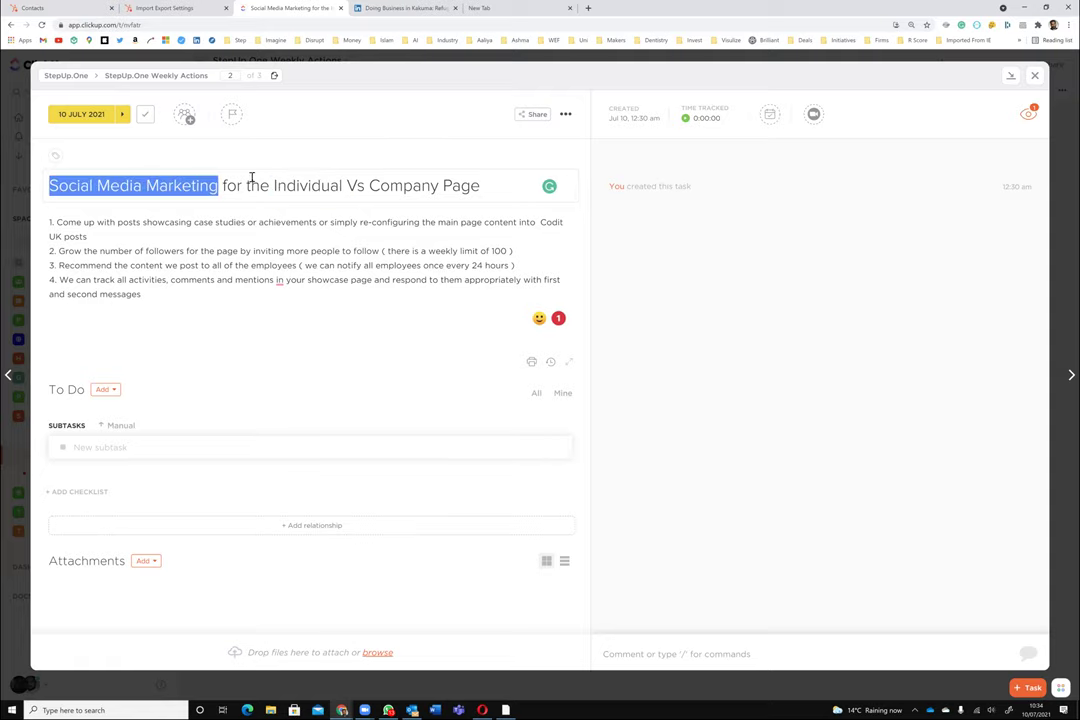
double_click(272, 186)
drag(370, 186, 516, 187)
click(470, 186)
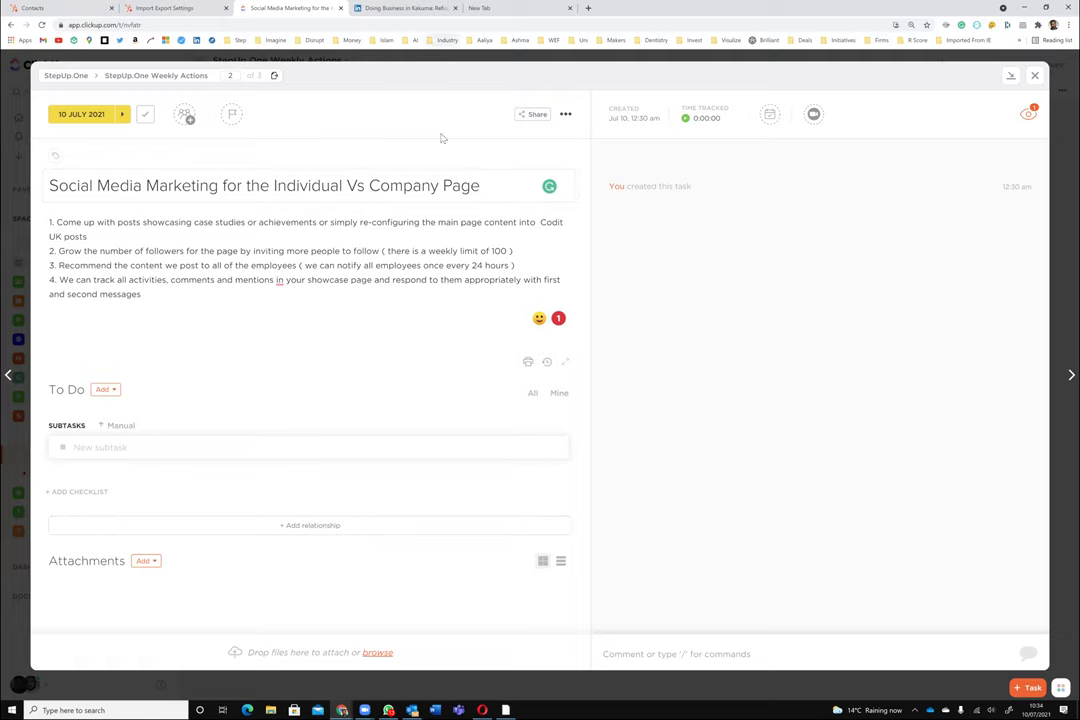
- Reselect 'Company Page' and the first description action point, then bring up the Kakuma article
click(424, 186)
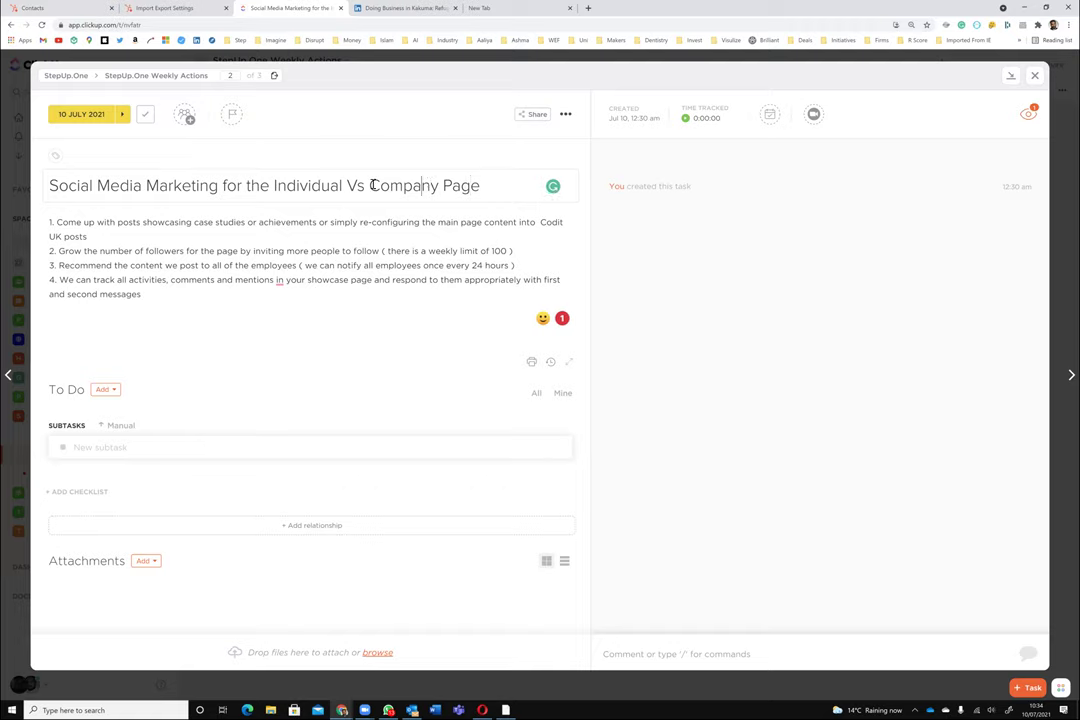
shift+click(510, 186)
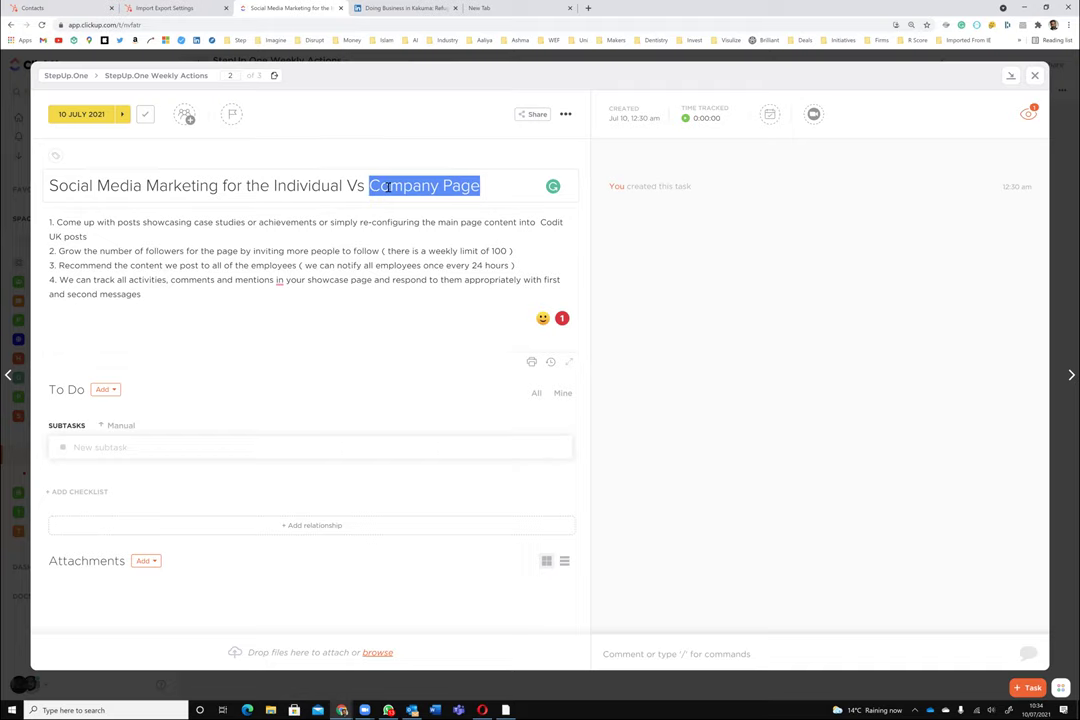
click(387, 187)
drag(370, 186, 523, 181)
triple_click(108, 224)
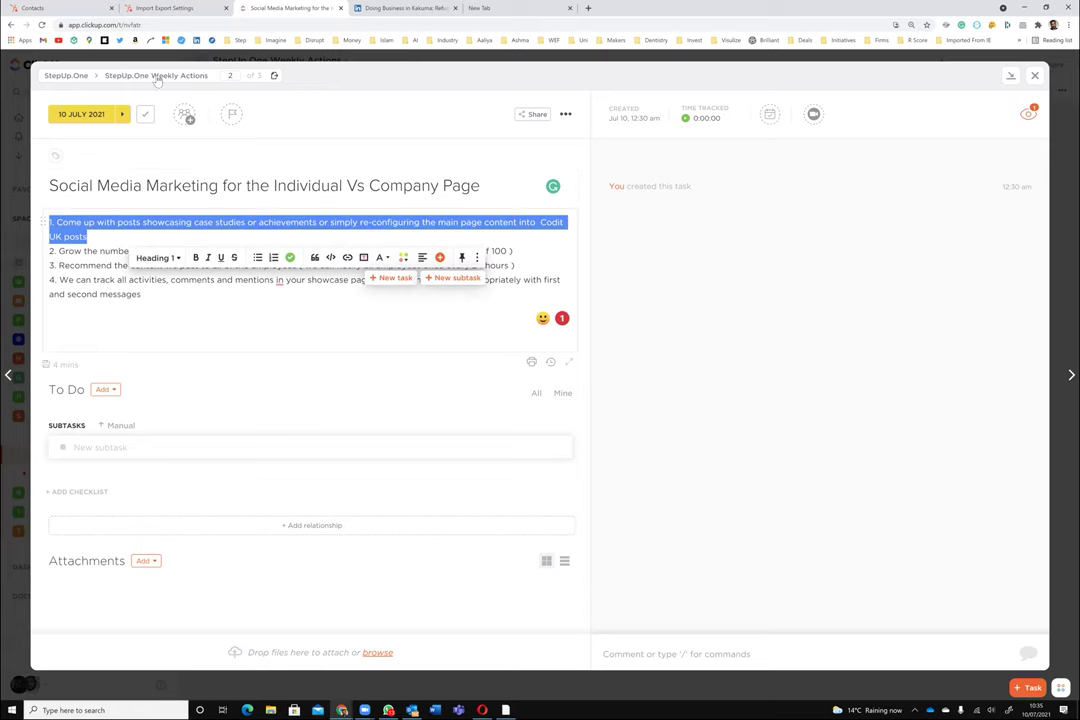
click(400, 8)
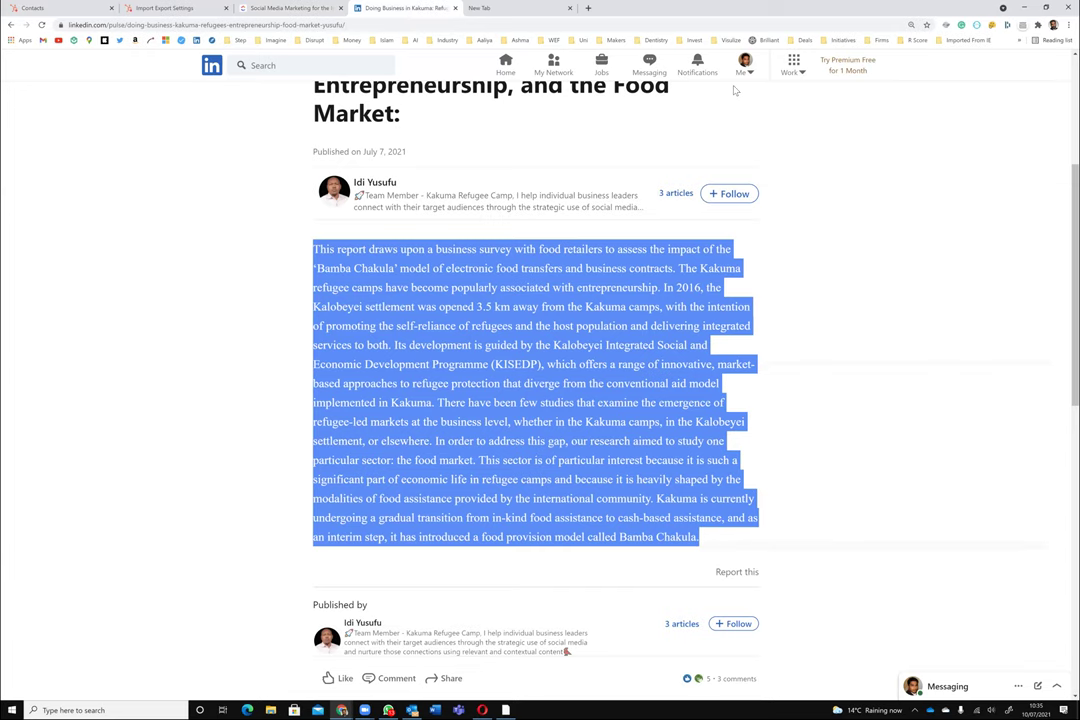
- Switch to the other Chrome window and open the personal LinkedIn profile tab
click(341, 710)
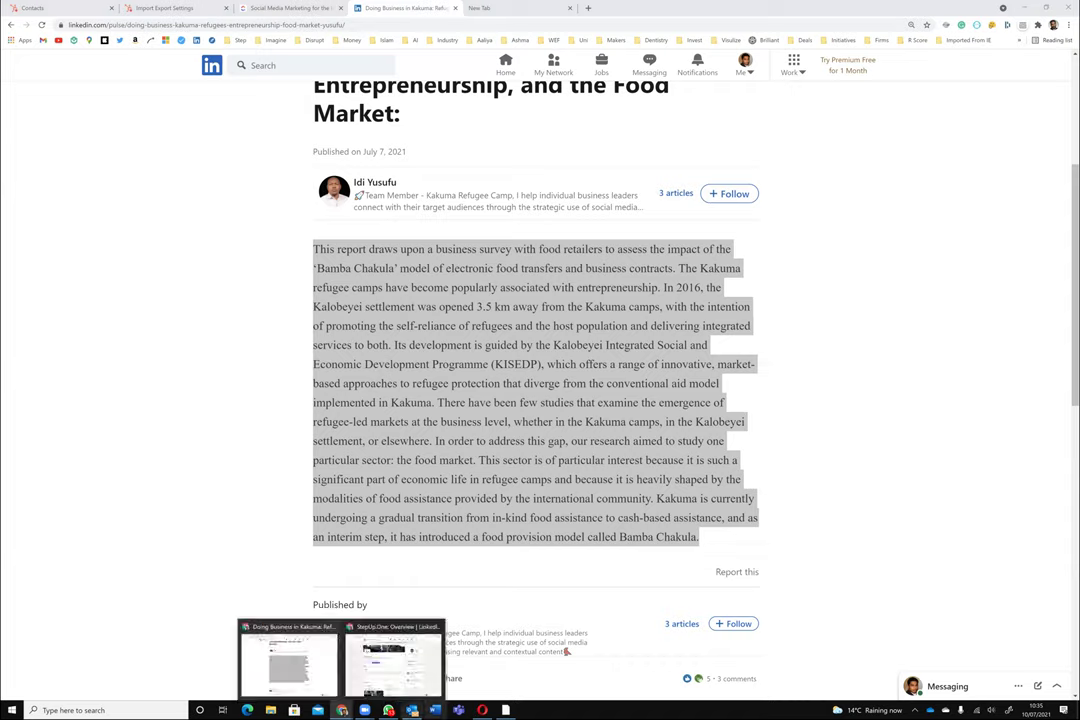
click(393, 655)
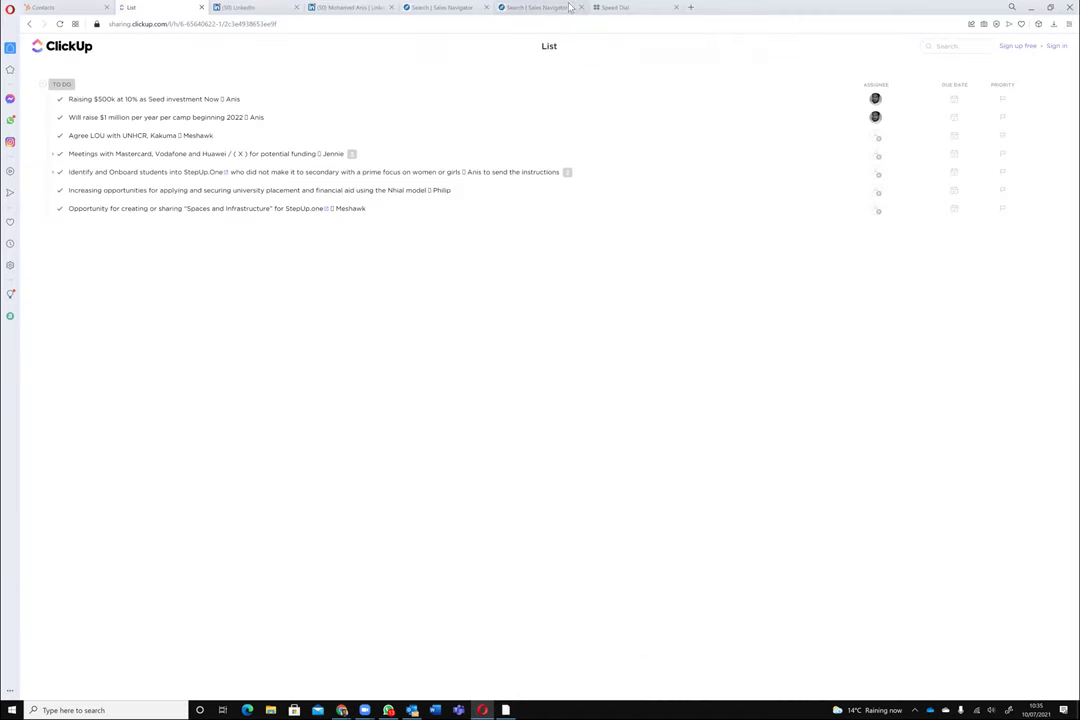
click(438, 6)
click(345, 7)
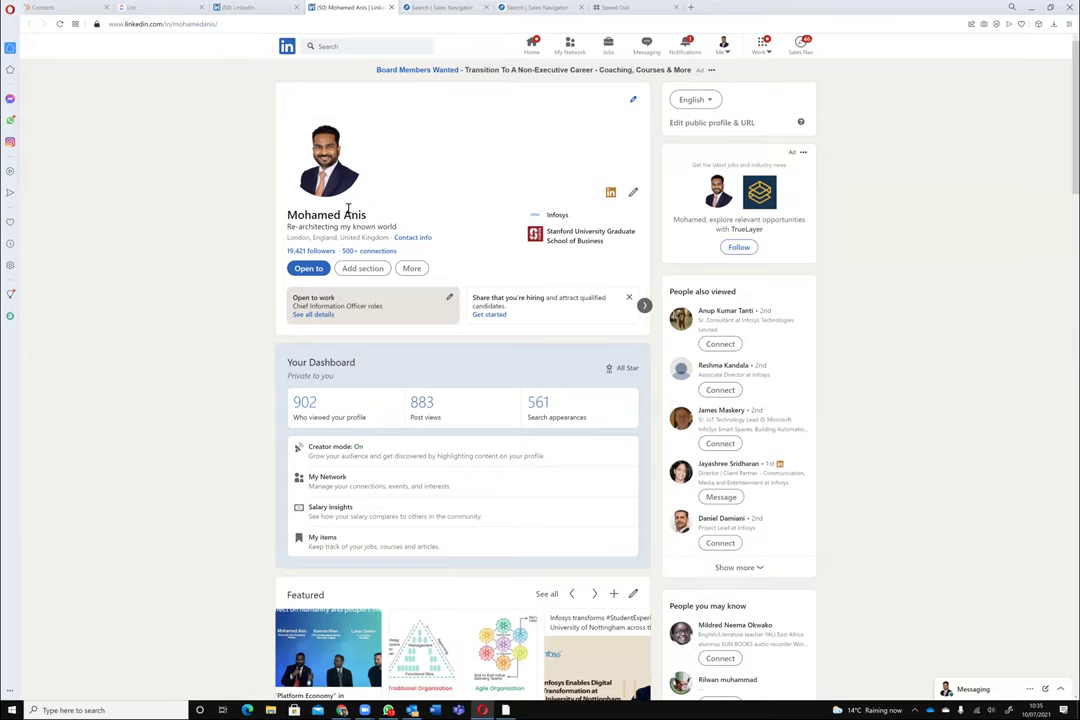
- View the profile's All activity feed, then go to the StepUp.One company page from the Me menu
scroll(444, 588, down, 3)
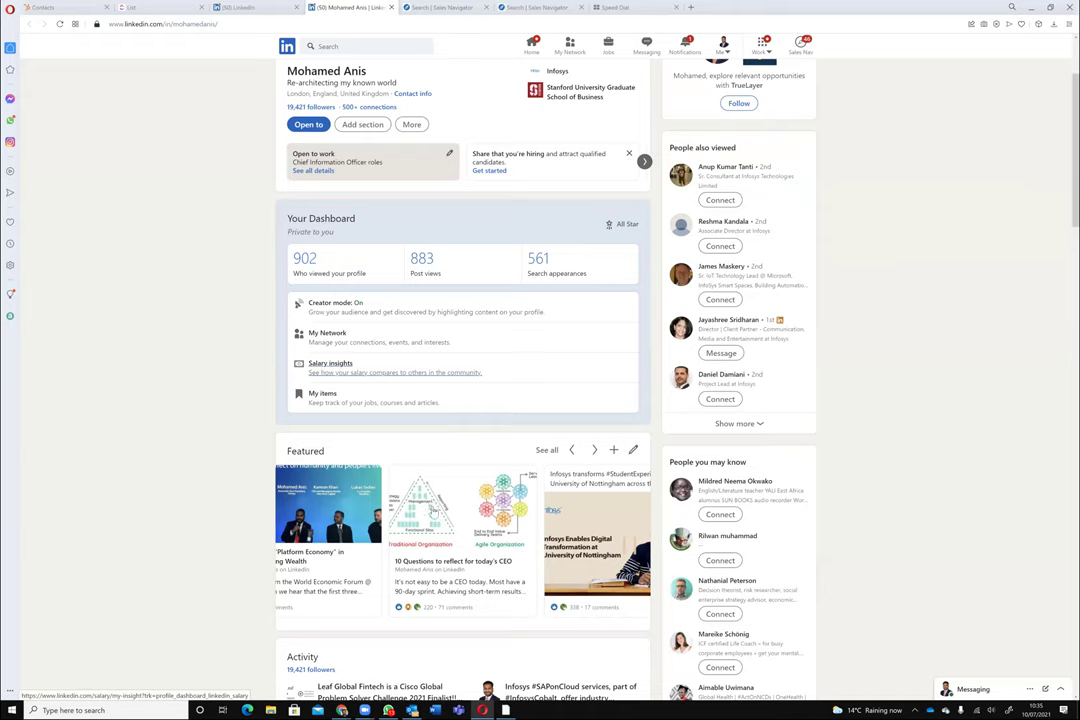
scroll(448, 458, down, 5)
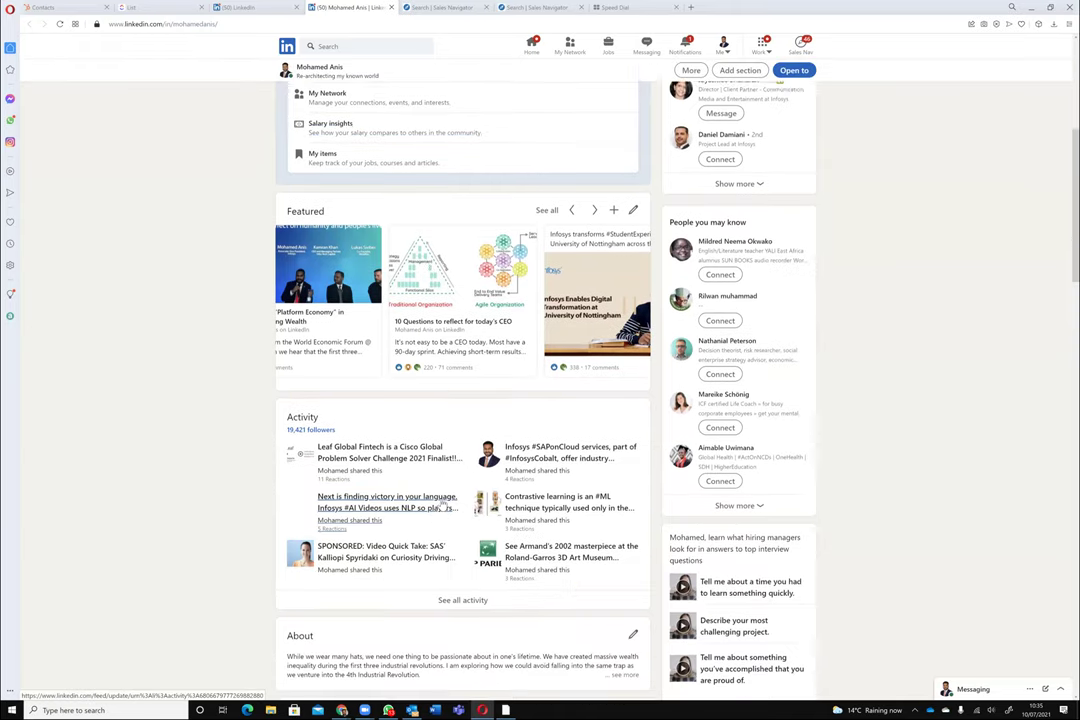
click(448, 456)
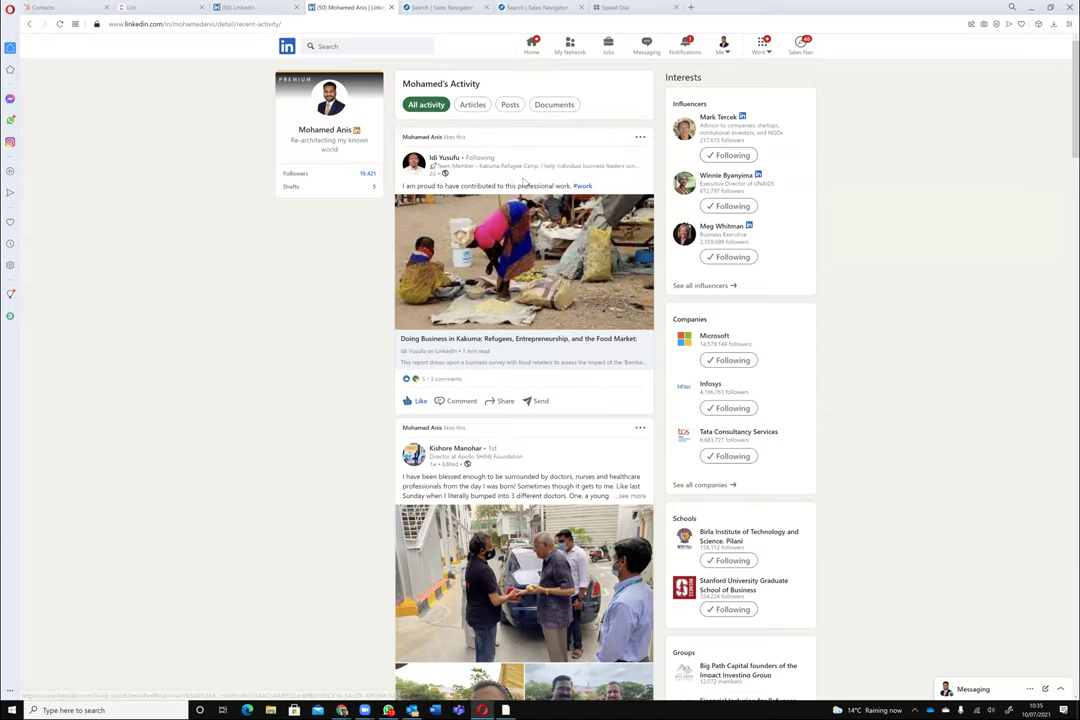
scroll(493, 162, down, 2)
scroll(481, 292, down, 10)
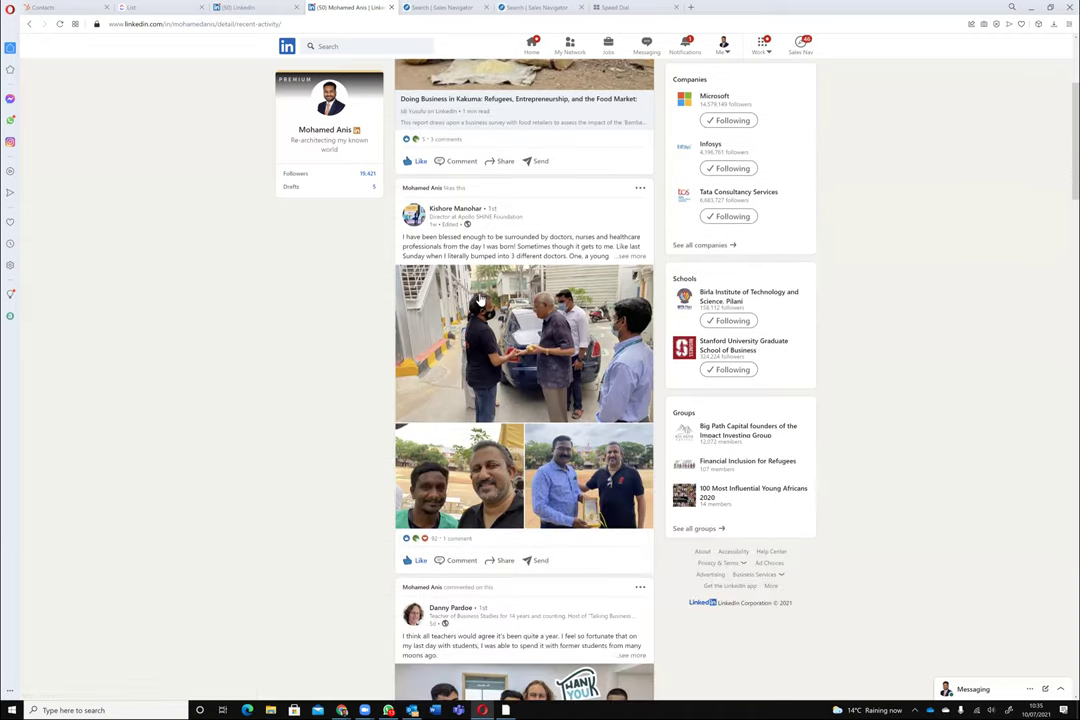
scroll(481, 305, up, 15)
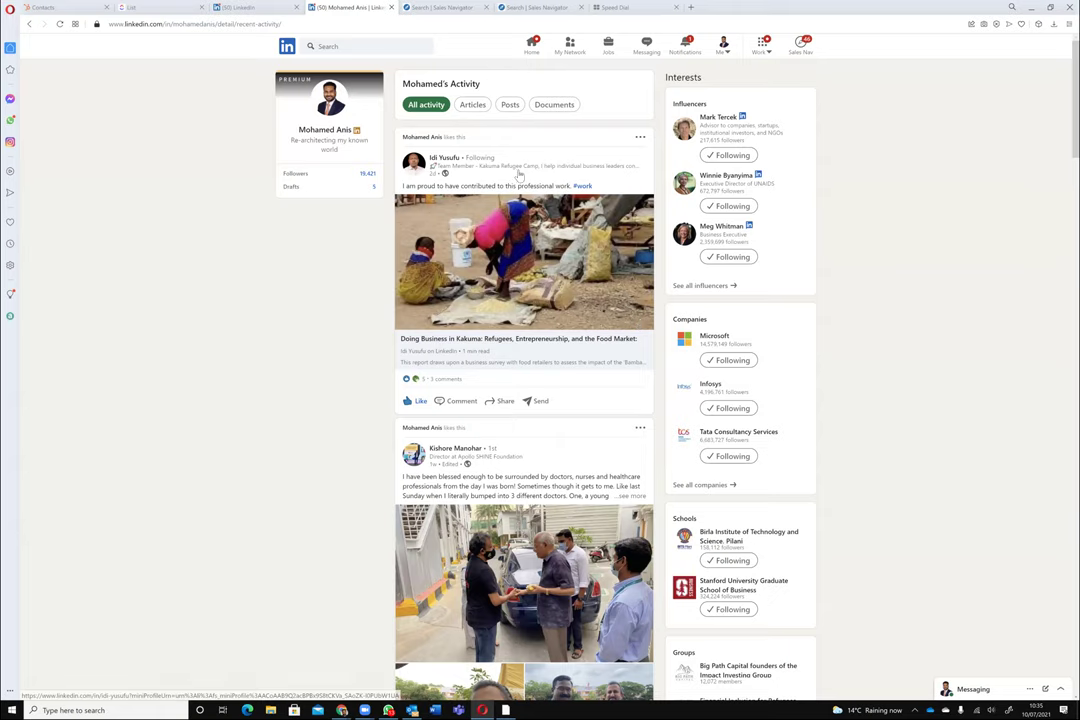
click(723, 45)
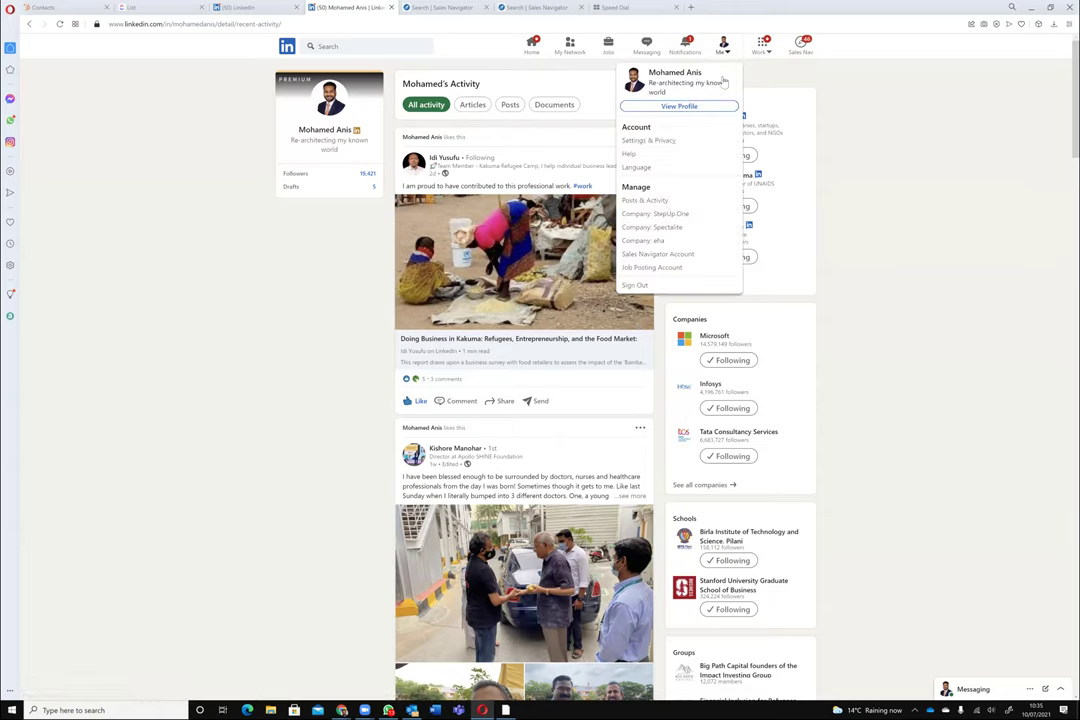
click(657, 215)
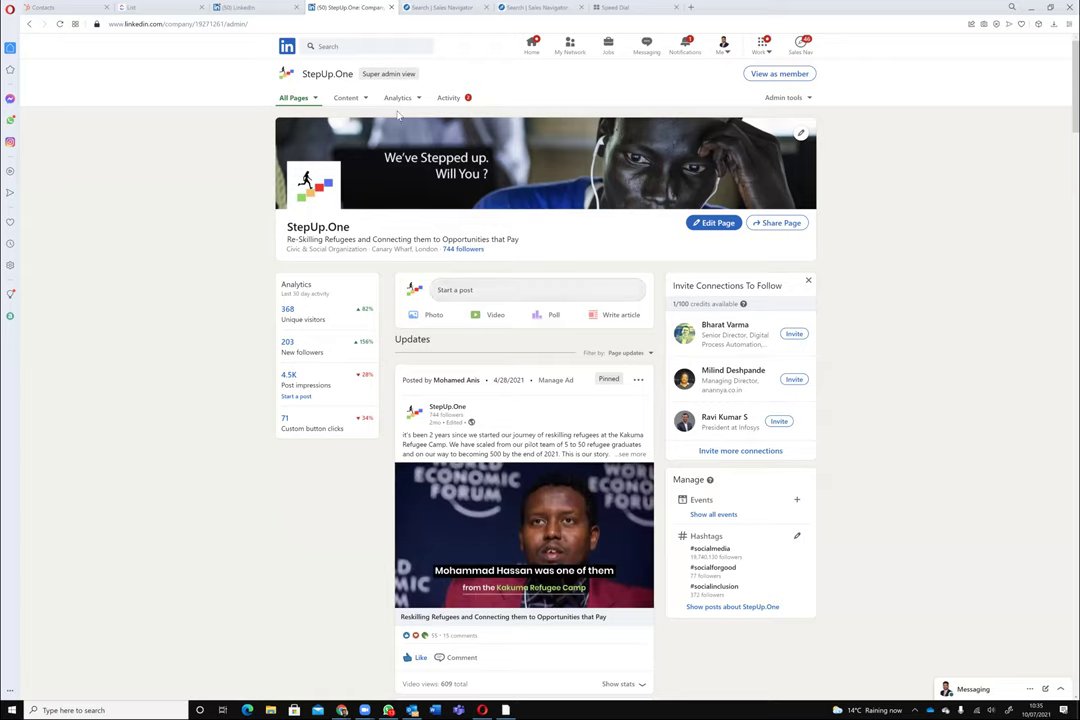
- Highlight the Invite Connections To Follow heading and its '1/100 credits available' line
scroll(507, 335, down, 1)
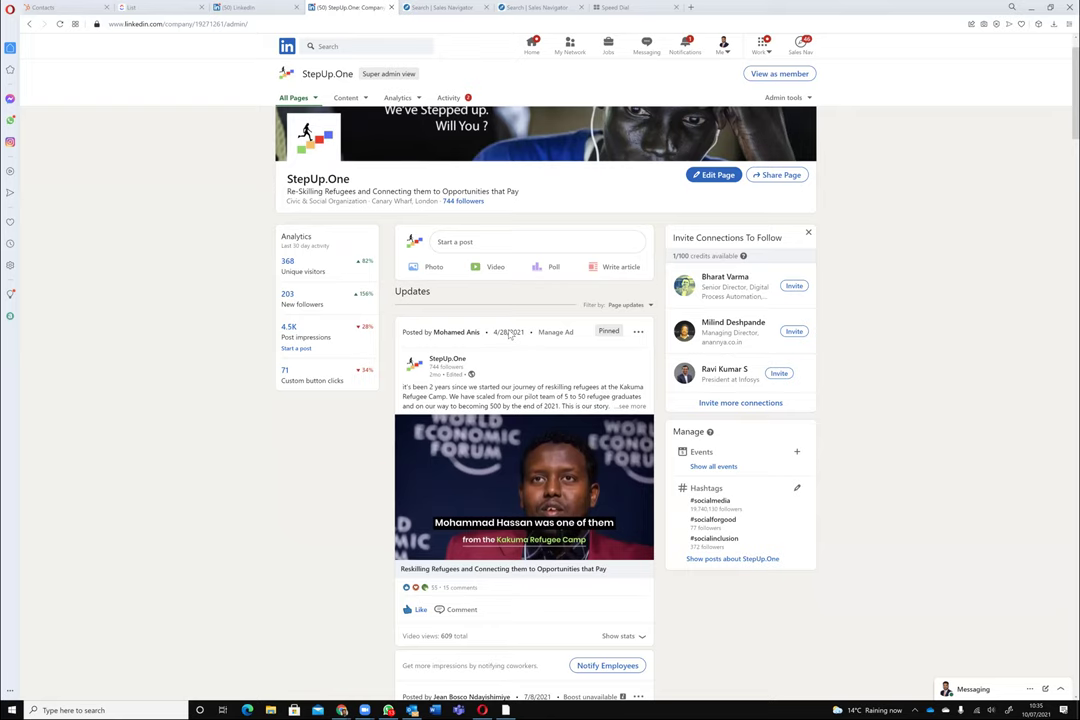
scroll(506, 335, up, 1)
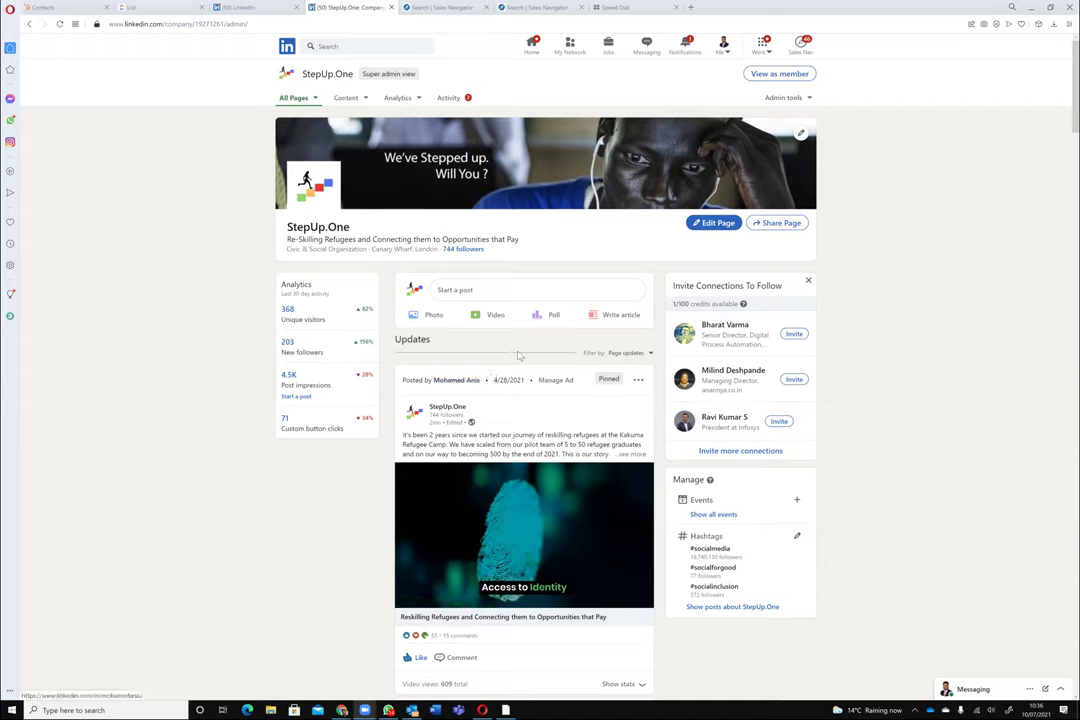
triple_click(707, 288)
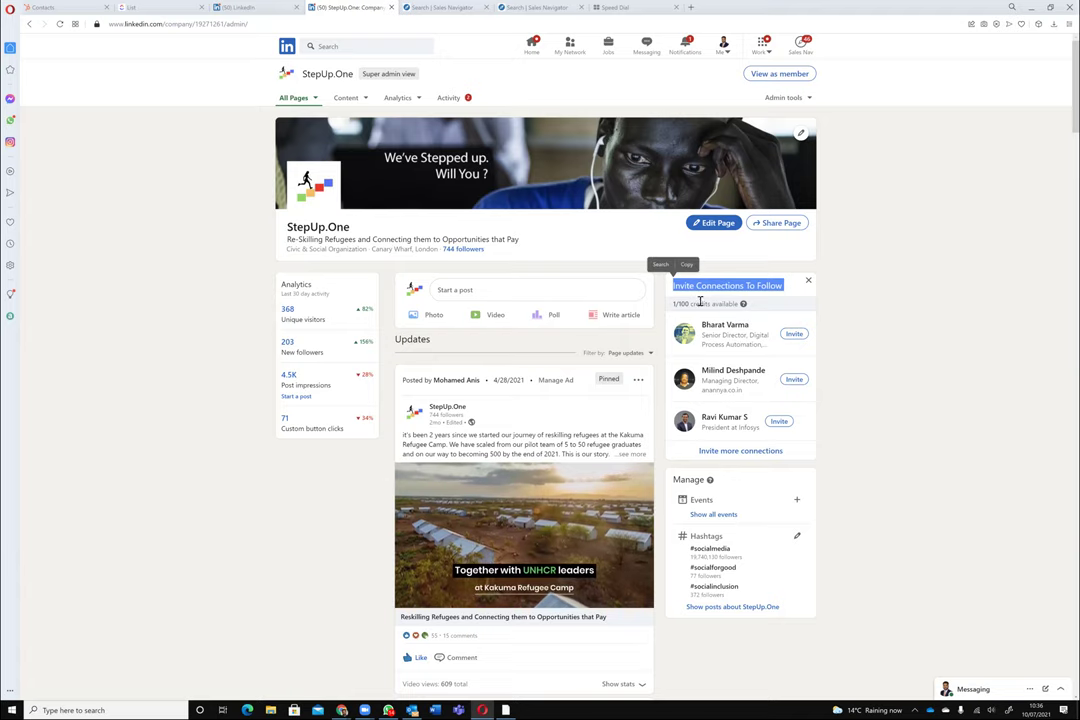
double_click(683, 303)
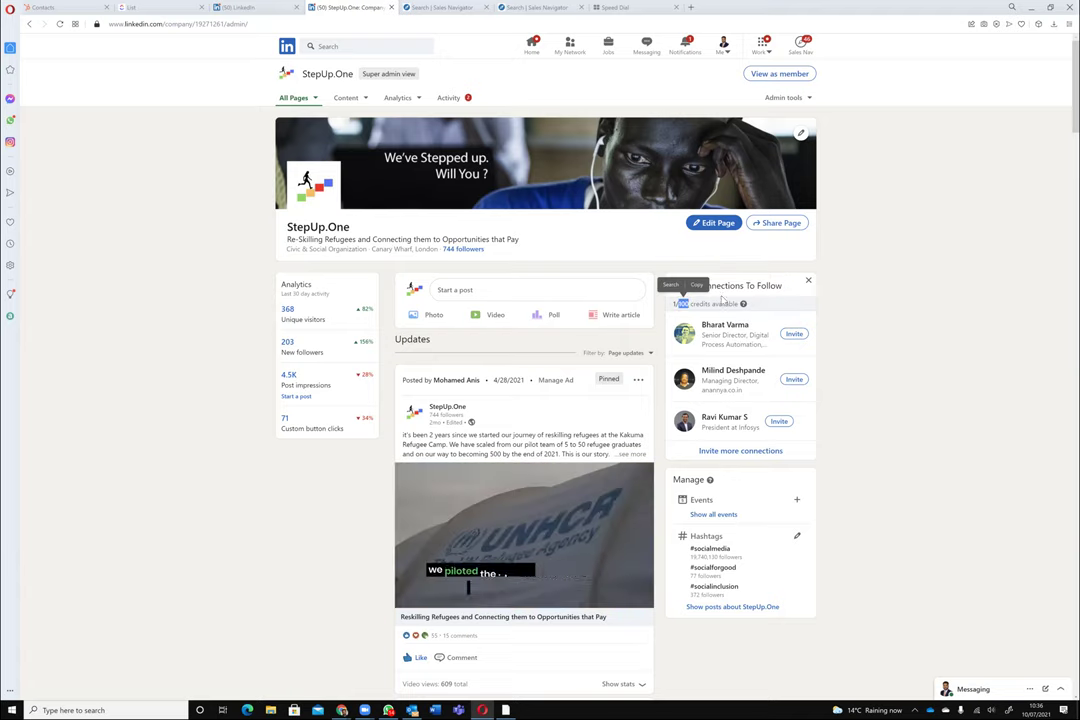
triple_click(705, 305)
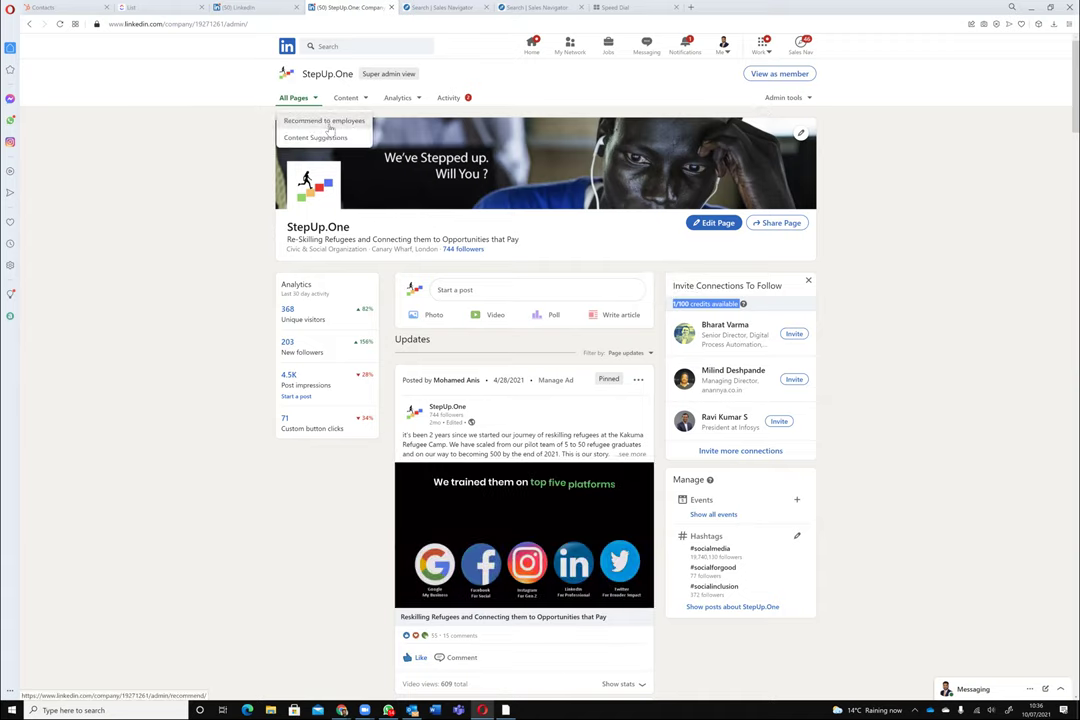
- Scroll down the StepUp.One feed and open the graduation post's options
scroll(115, 490, down, 5)
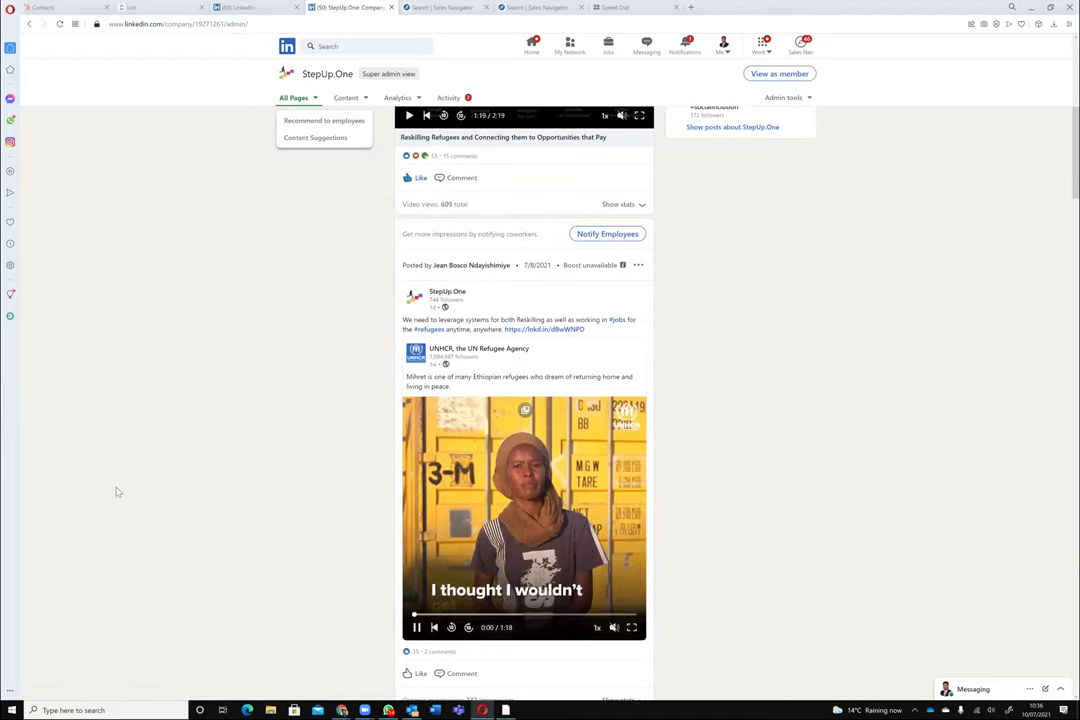
scroll(559, 347, down, 3)
scroll(555, 323, down, 5)
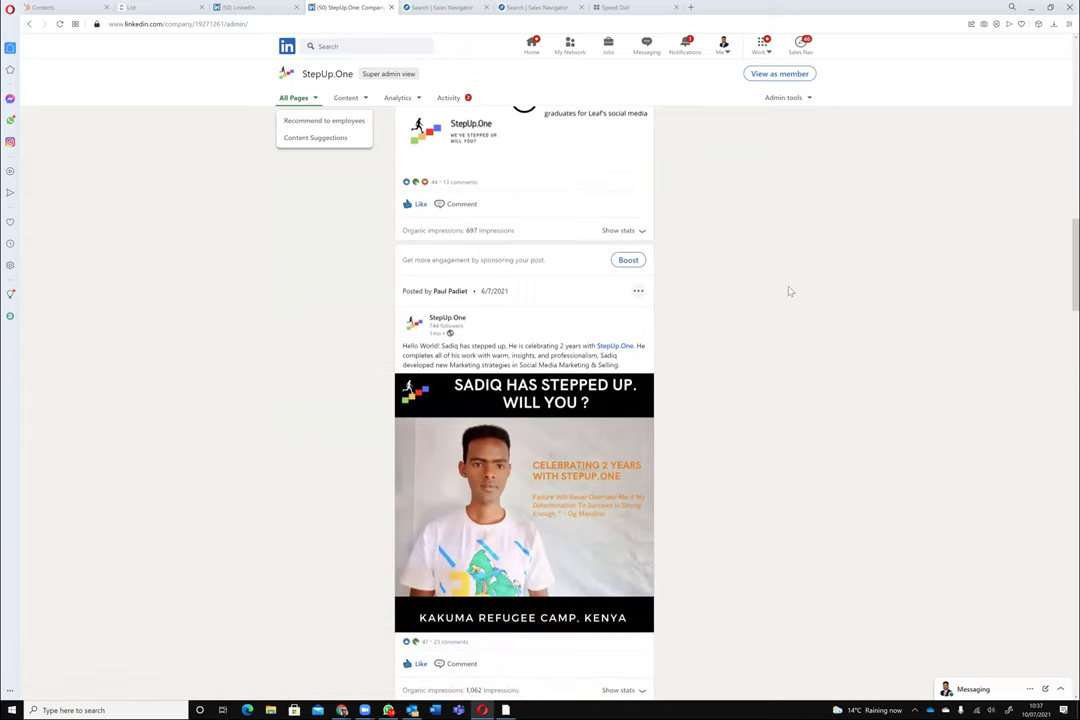
scroll(774, 301, down, 4)
click(638, 322)
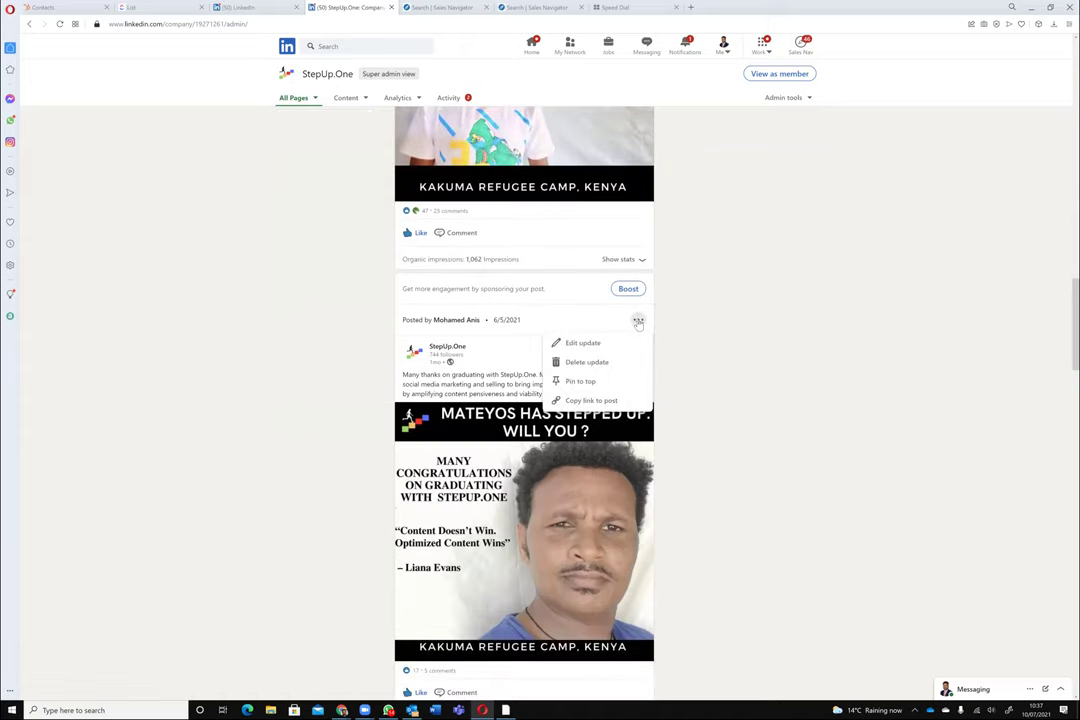
- Expand and highlight the 'Celebrating 1 year' post's text, then try notifying employees about it
scroll(599, 345, down, 6)
scroll(598, 345, down, 7)
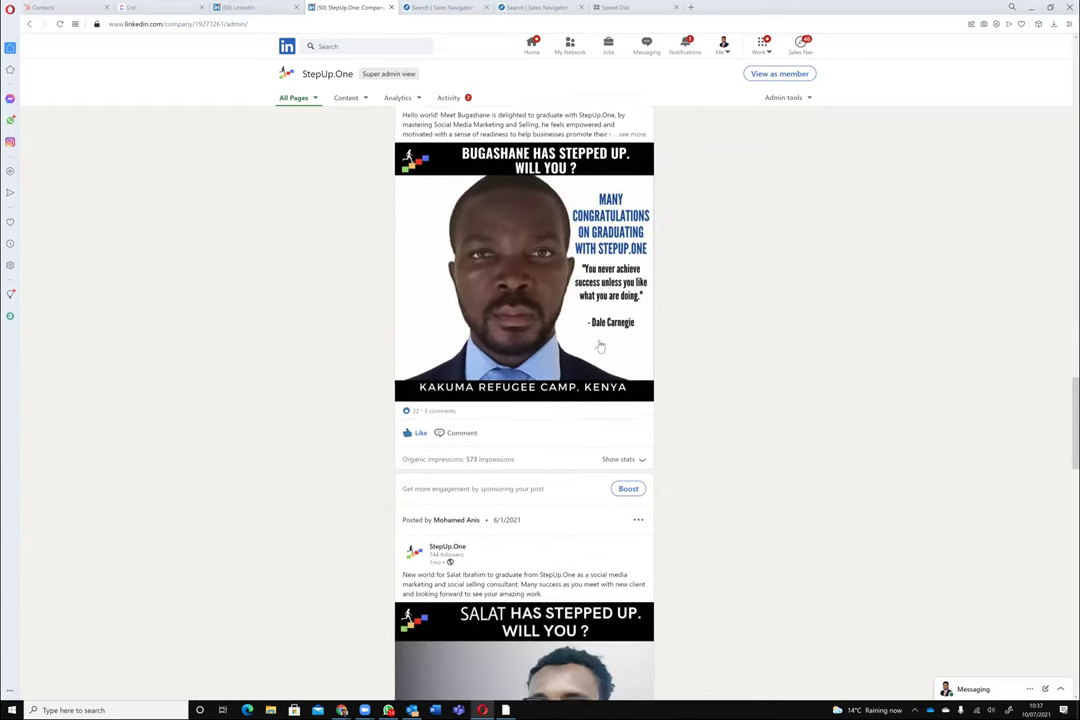
scroll(600, 345, down, 4)
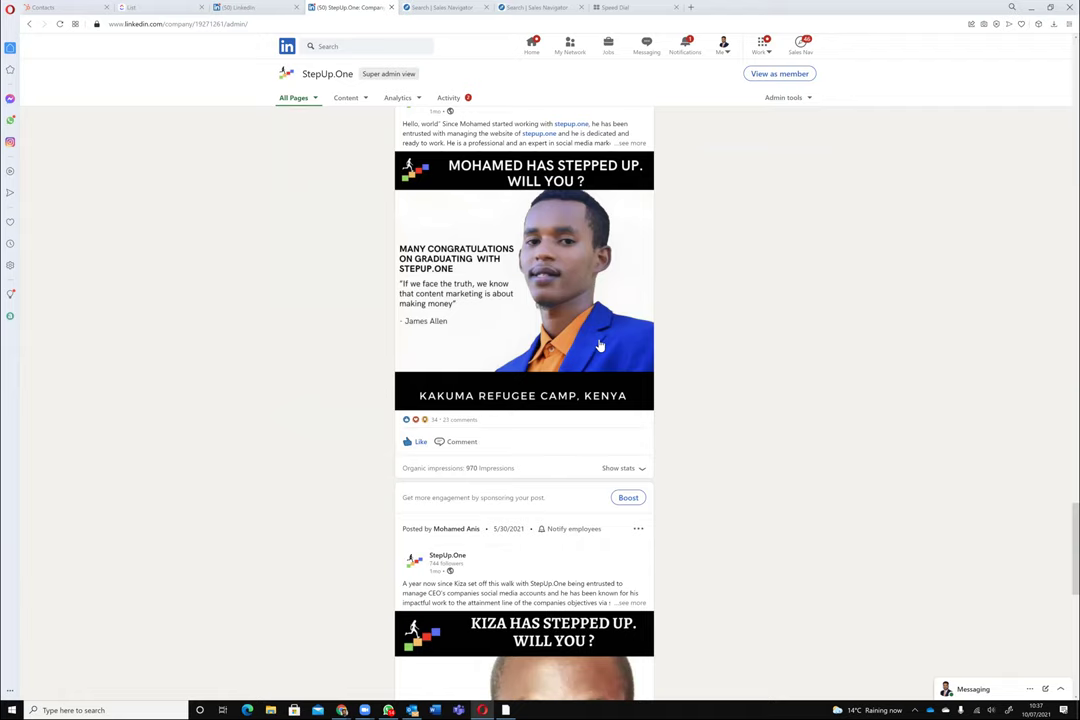
scroll(600, 345, down, 4)
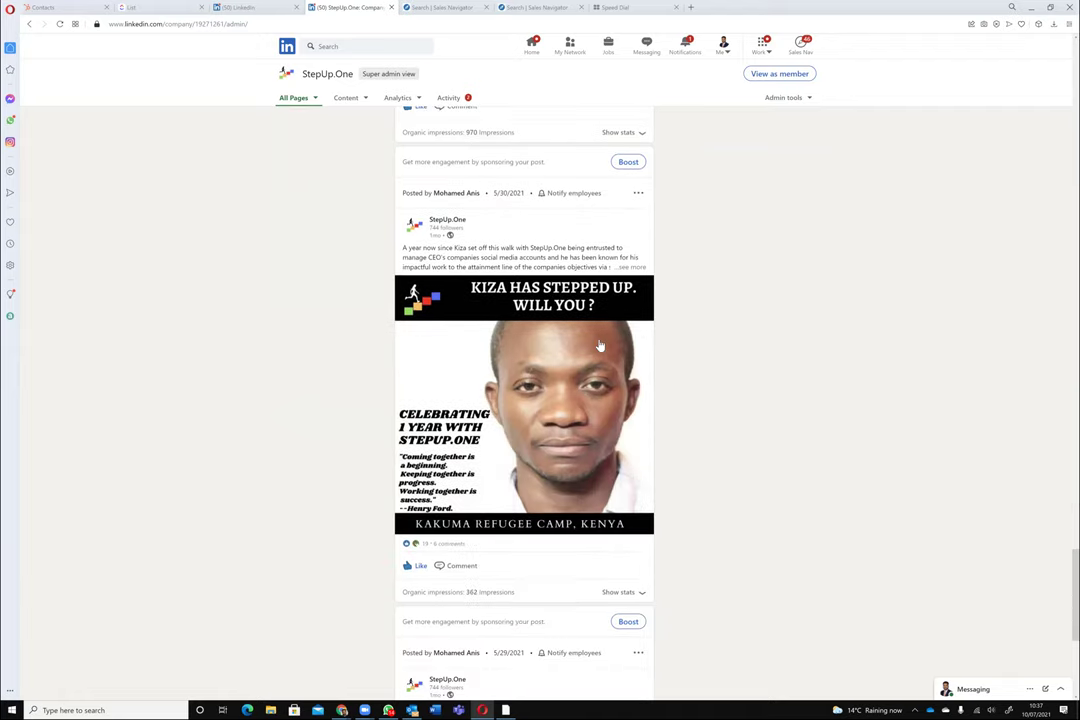
scroll(600, 345, down, 1)
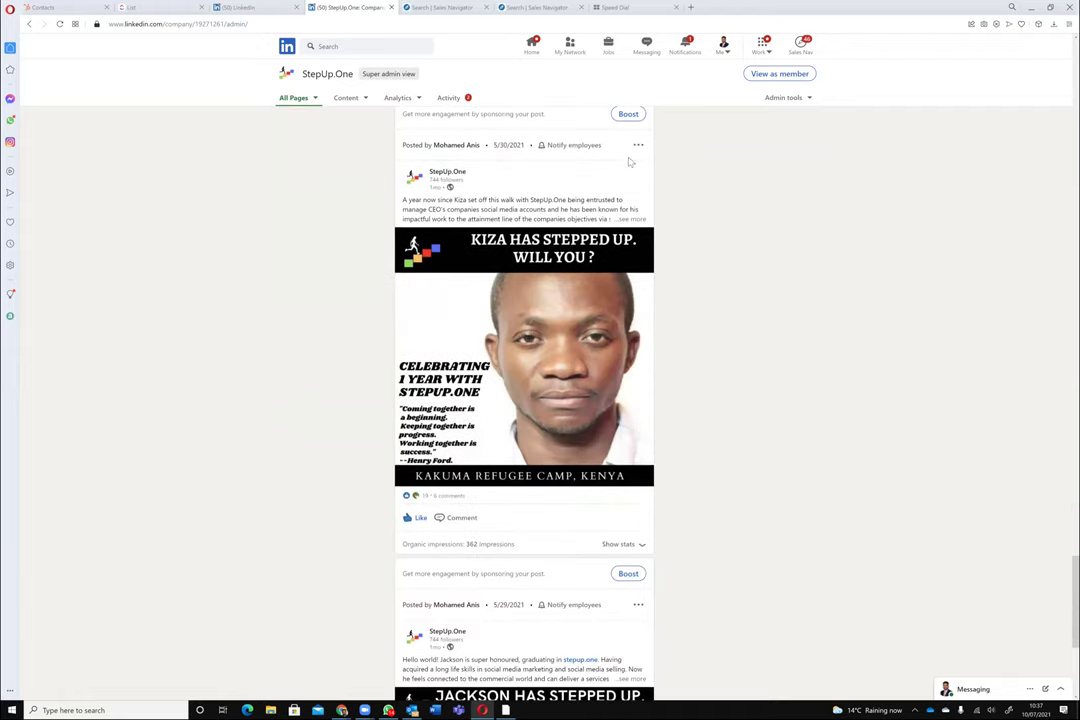
scroll(630, 162, up, 3)
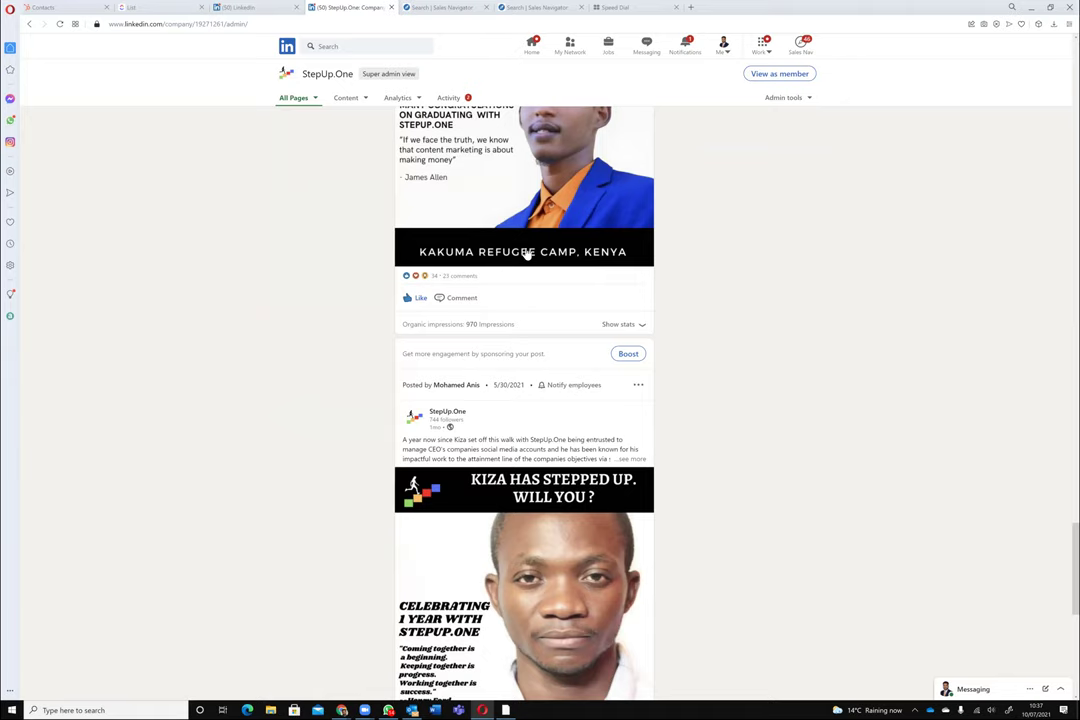
scroll(522, 254, up, 1)
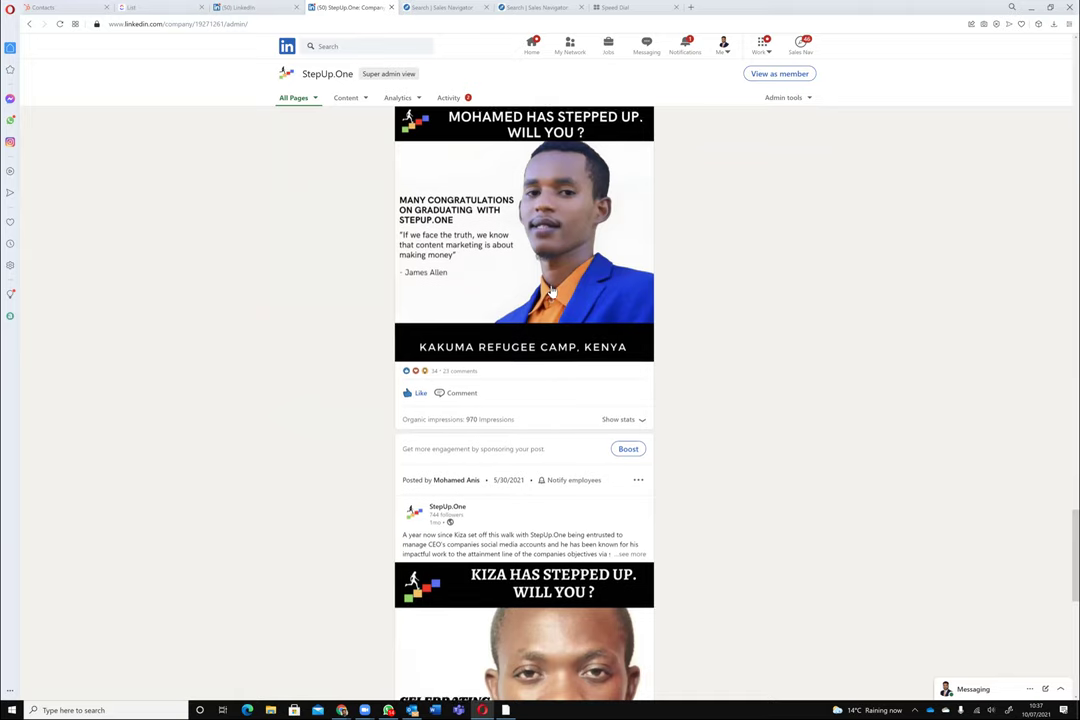
scroll(550, 290, down, 2)
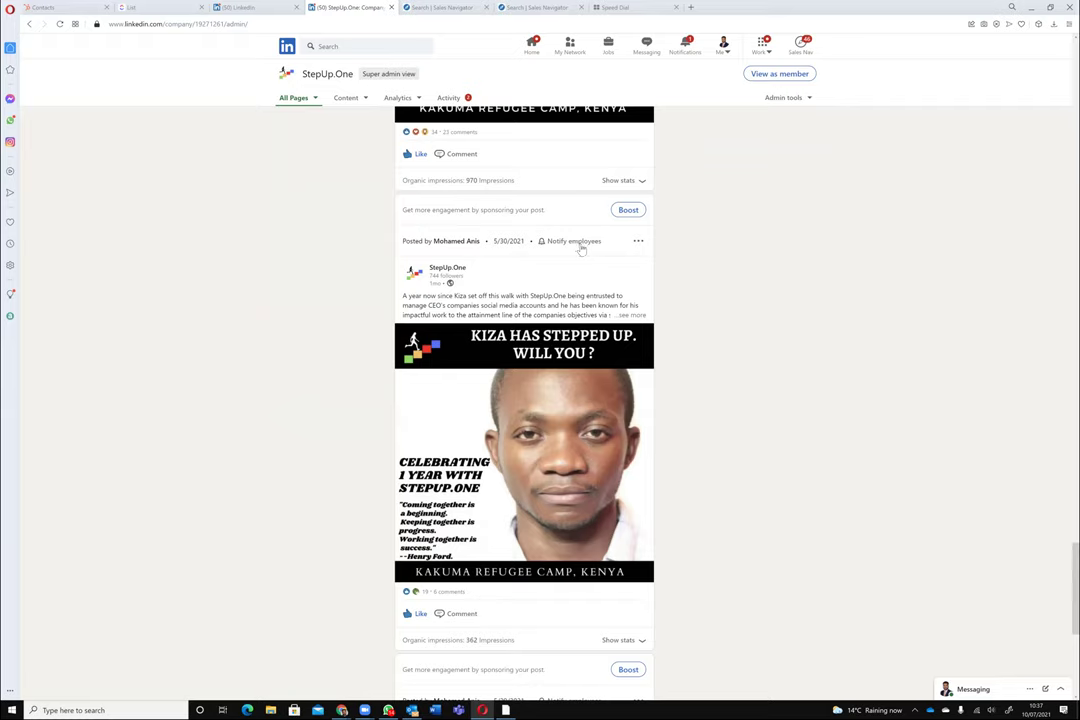
click(636, 317)
triple_click(485, 301)
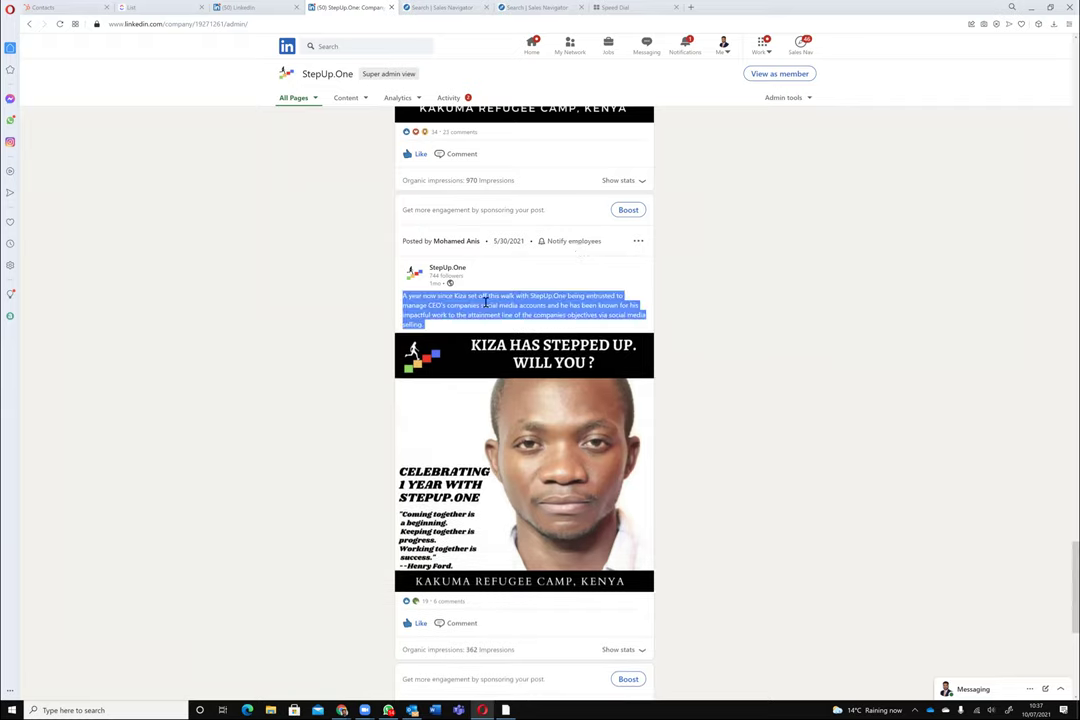
click(576, 243)
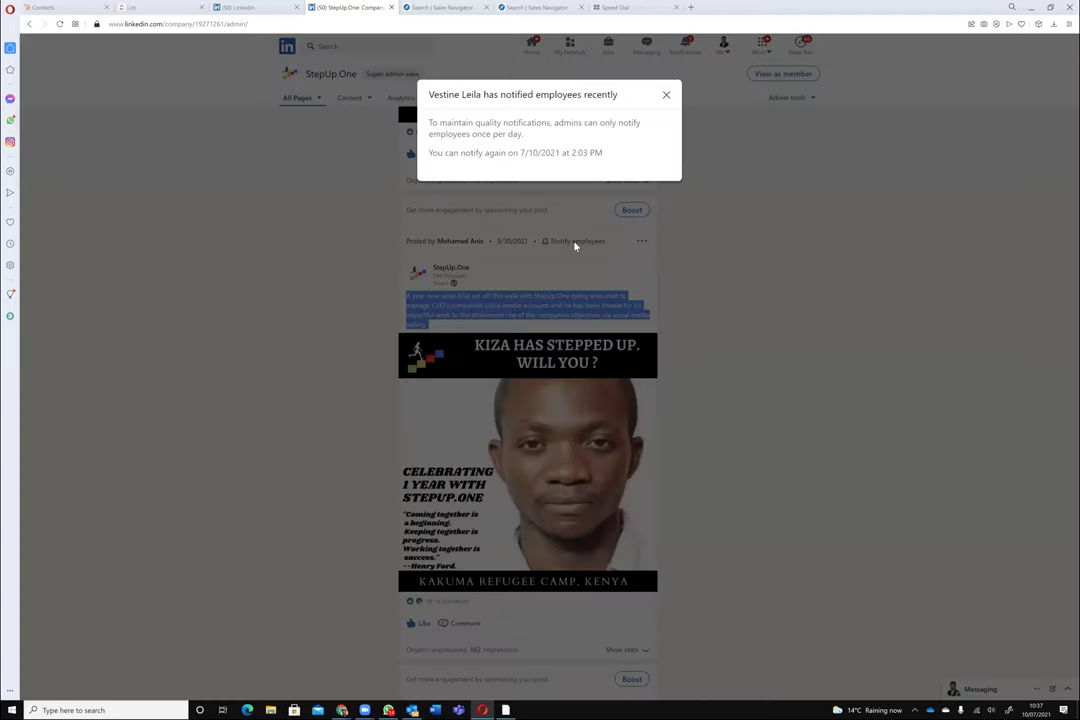
- Read the notify-limit notice (next allowed 7/10/2021, 2:03 PM), close it, retry, and close again
triple_click(493, 133)
drag(493, 133, 493, 169)
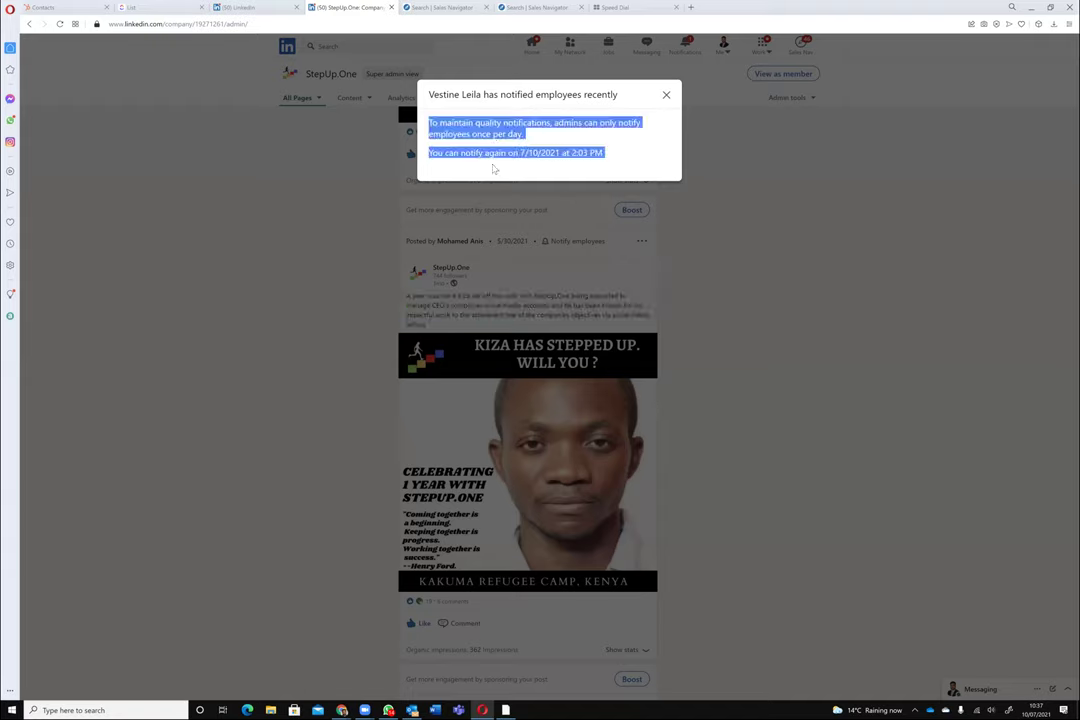
triple_click(523, 92)
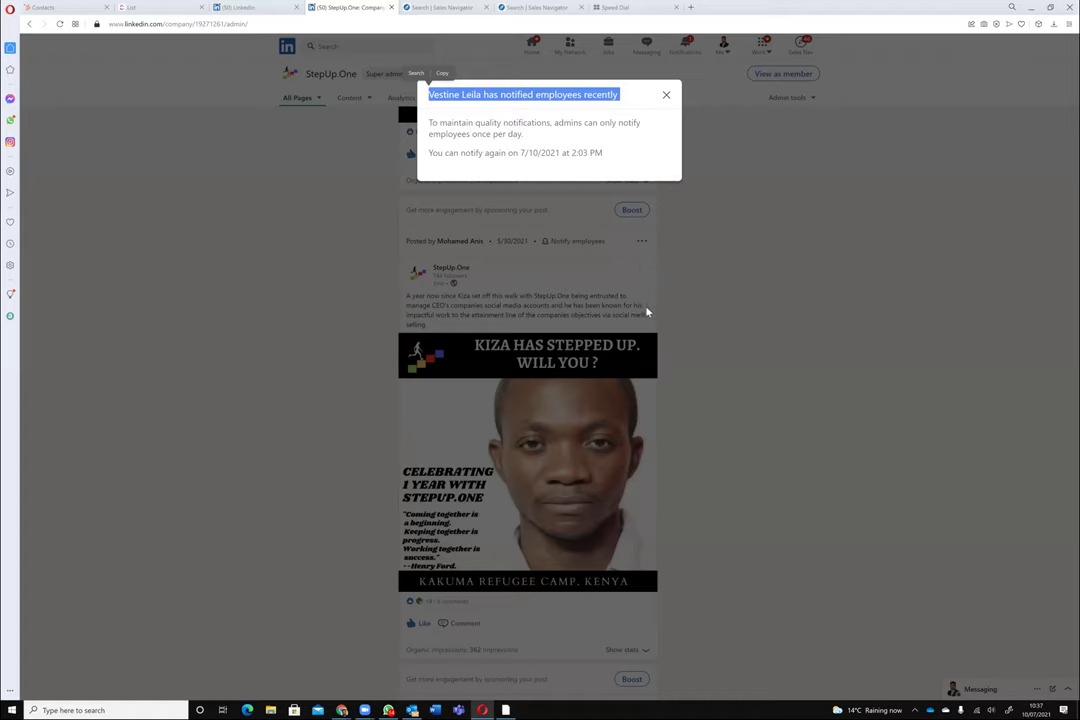
click(666, 94)
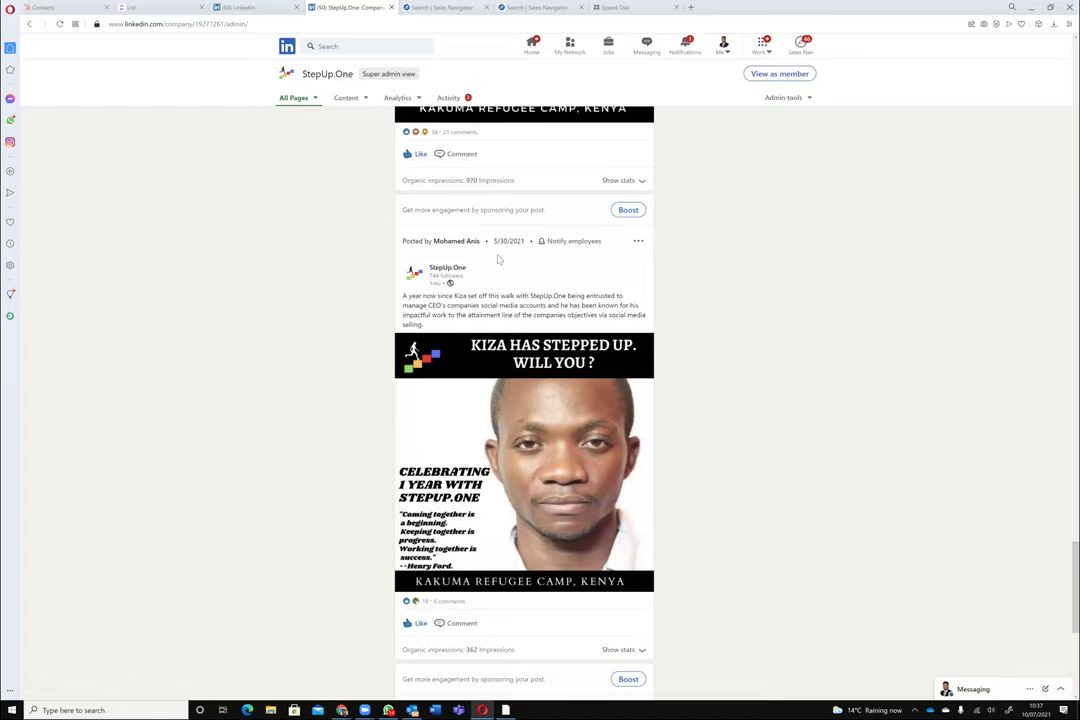
click(581, 243)
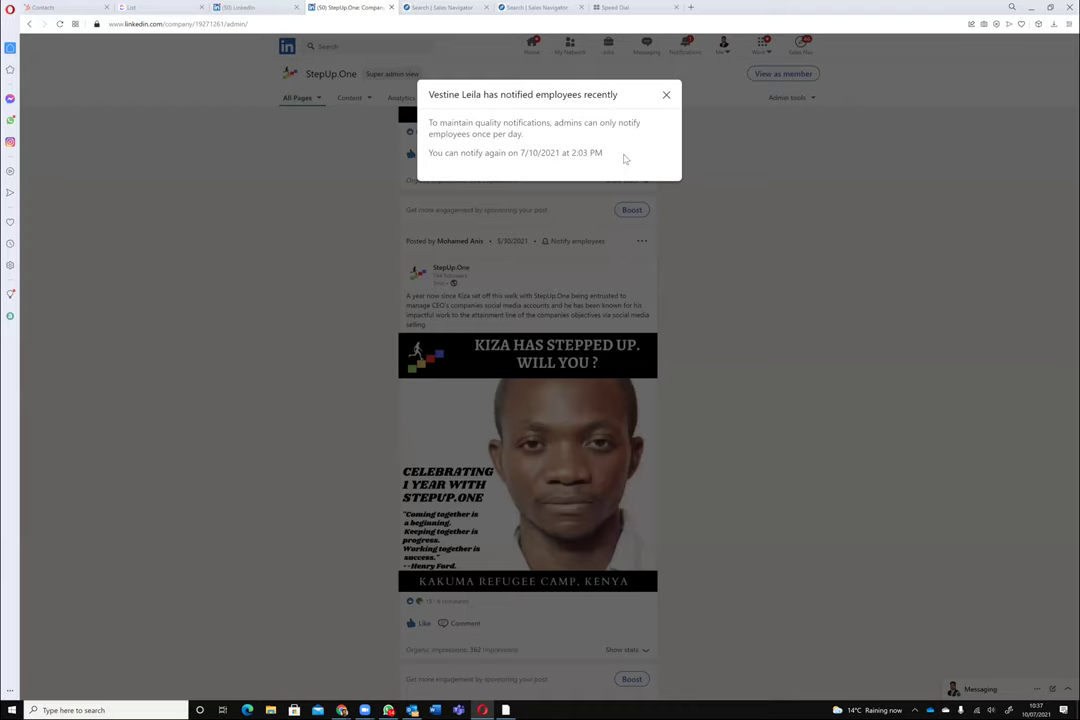
click(666, 95)
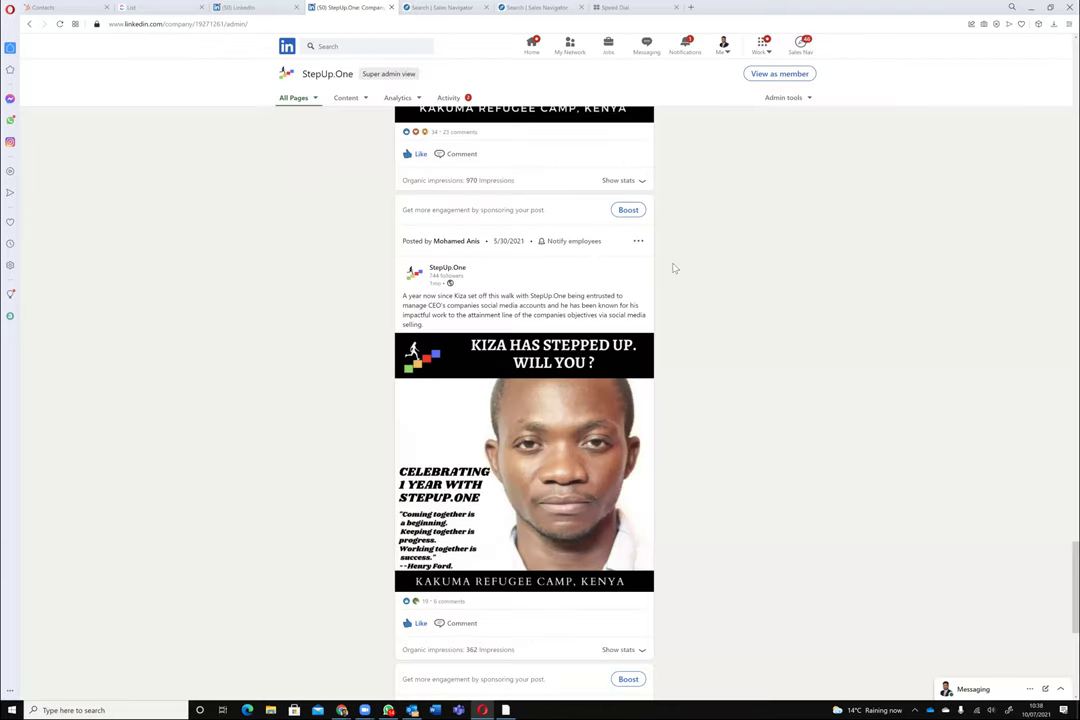
- Return to the other Chrome window and open the Social Media Marketing ClickUp task tab
scroll(713, 410, up, 6)
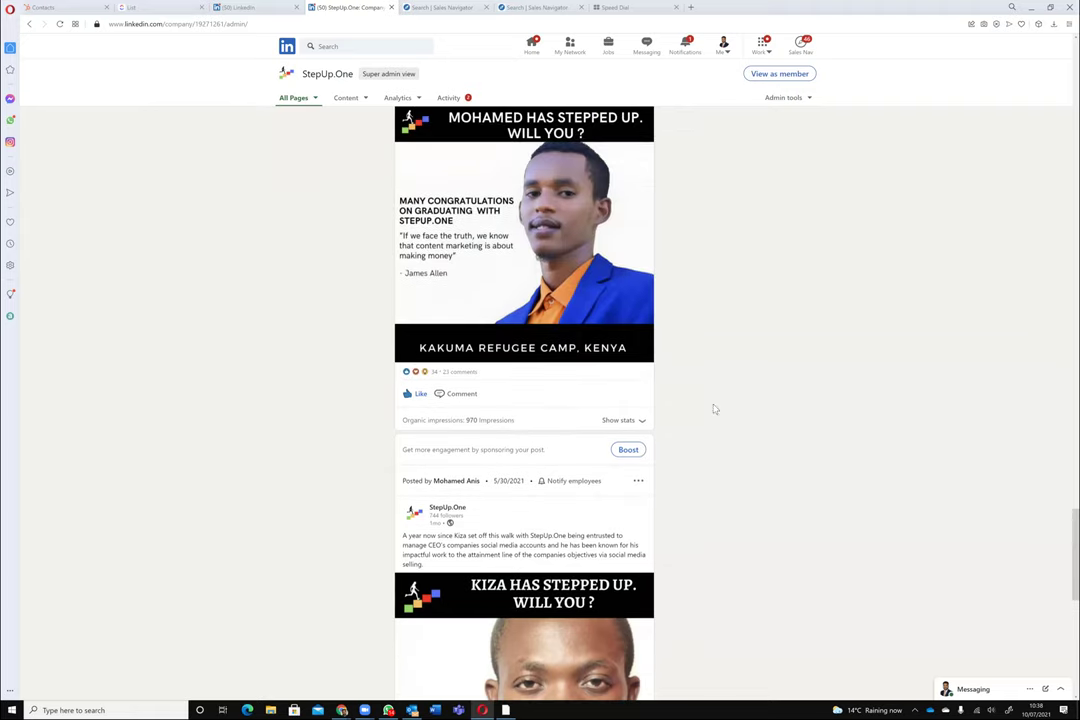
scroll(430, 350, up, 10)
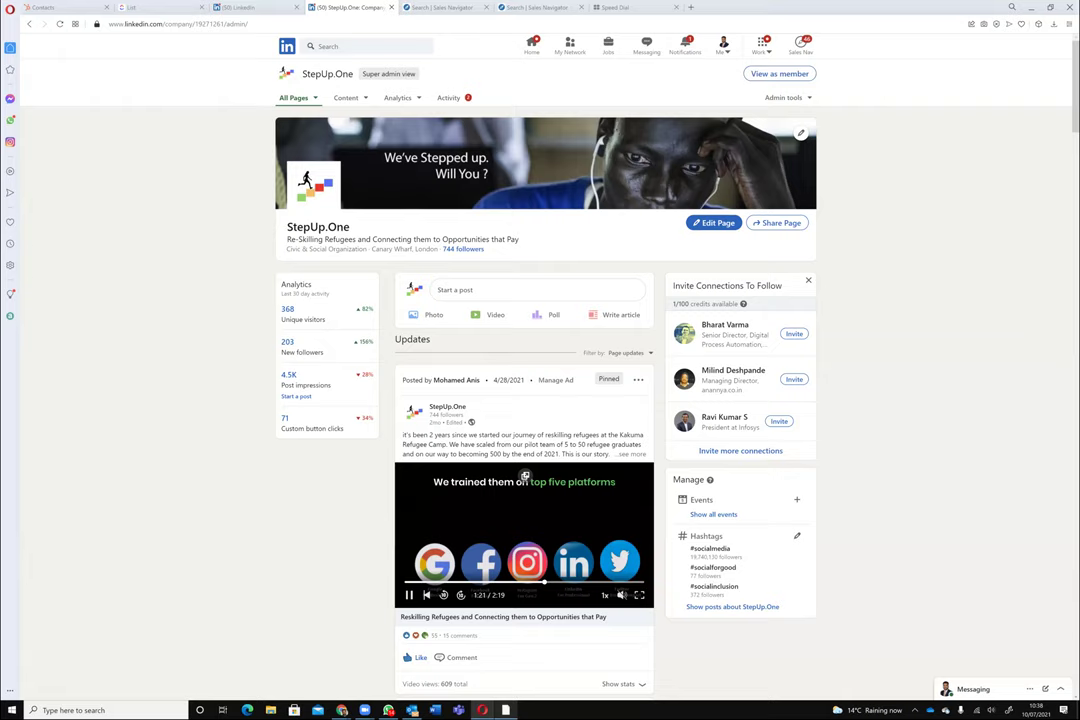
click(170, 7)
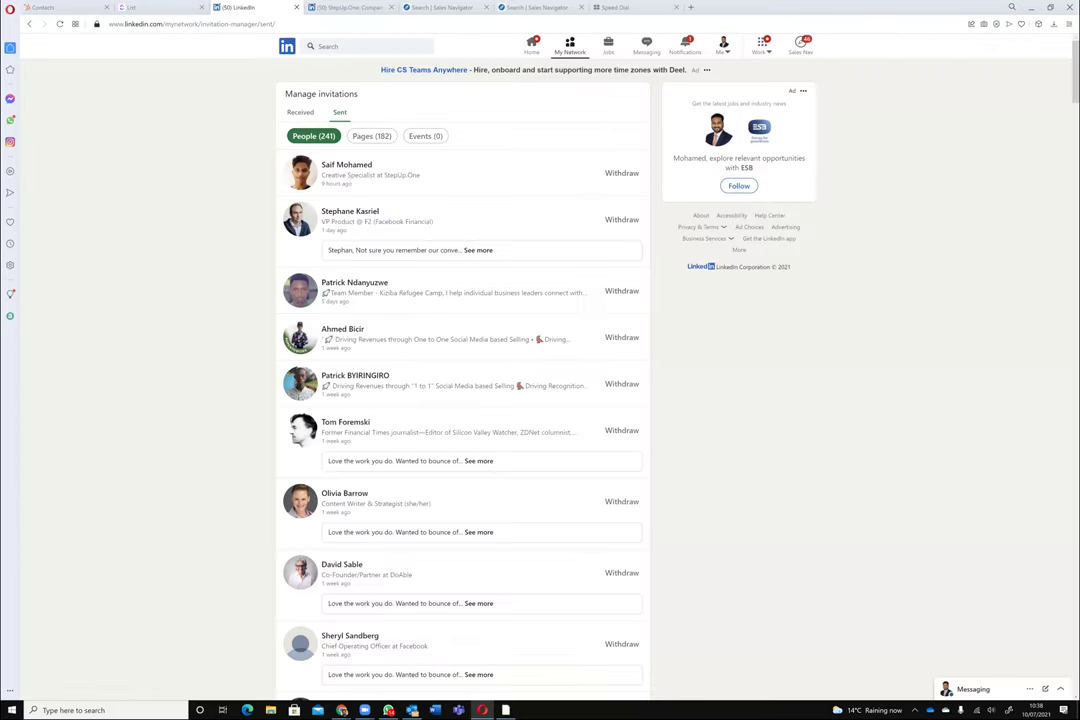
click(235, 7)
mouse_move(341, 708)
click(397, 658)
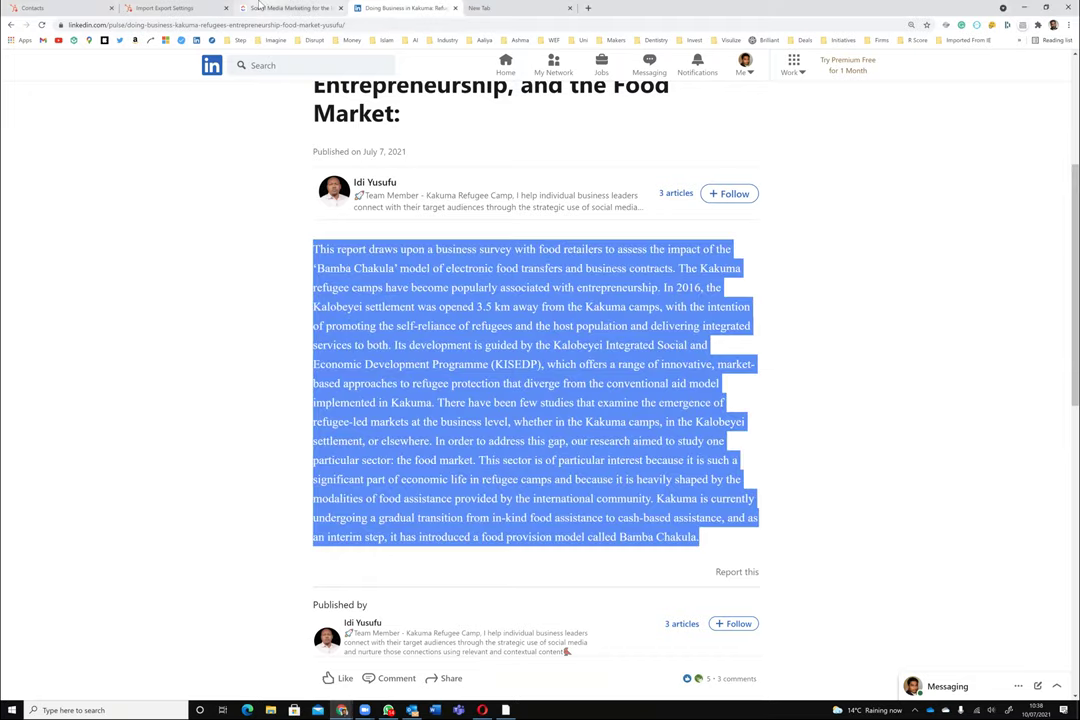
click(258, 6)
- Select the Social Media Marketing task title and the words Individual, Company and Company Page in it
click(137, 185)
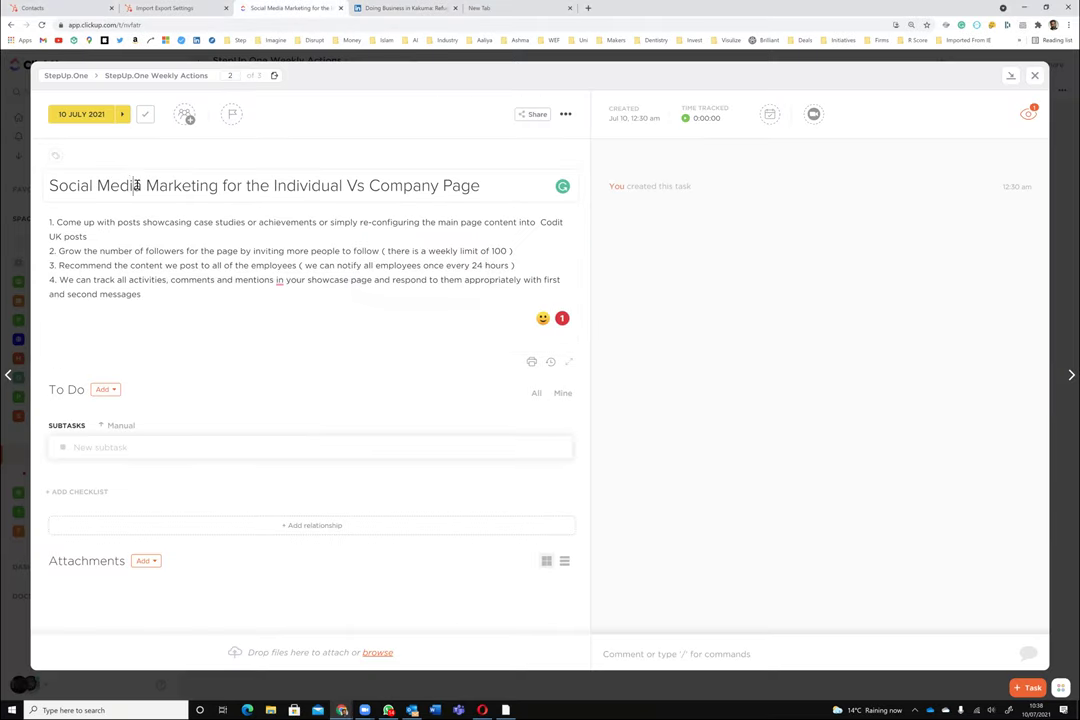
triple_click(137, 185)
double_click(311, 186)
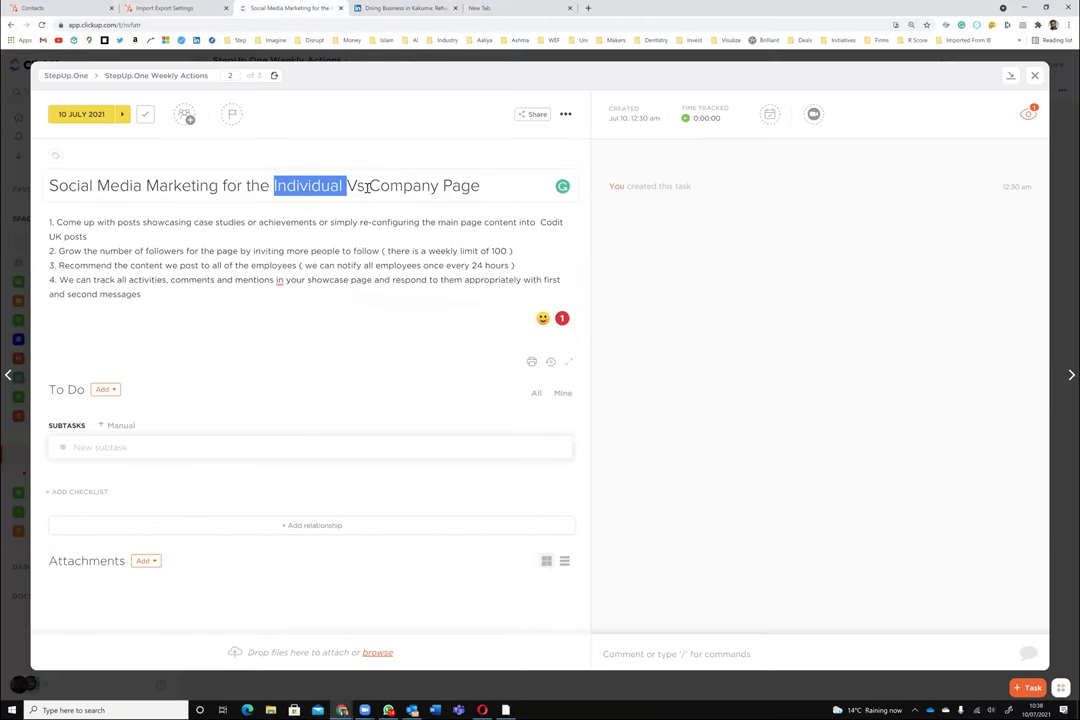
double_click(383, 187)
drag(476, 187, 367, 187)
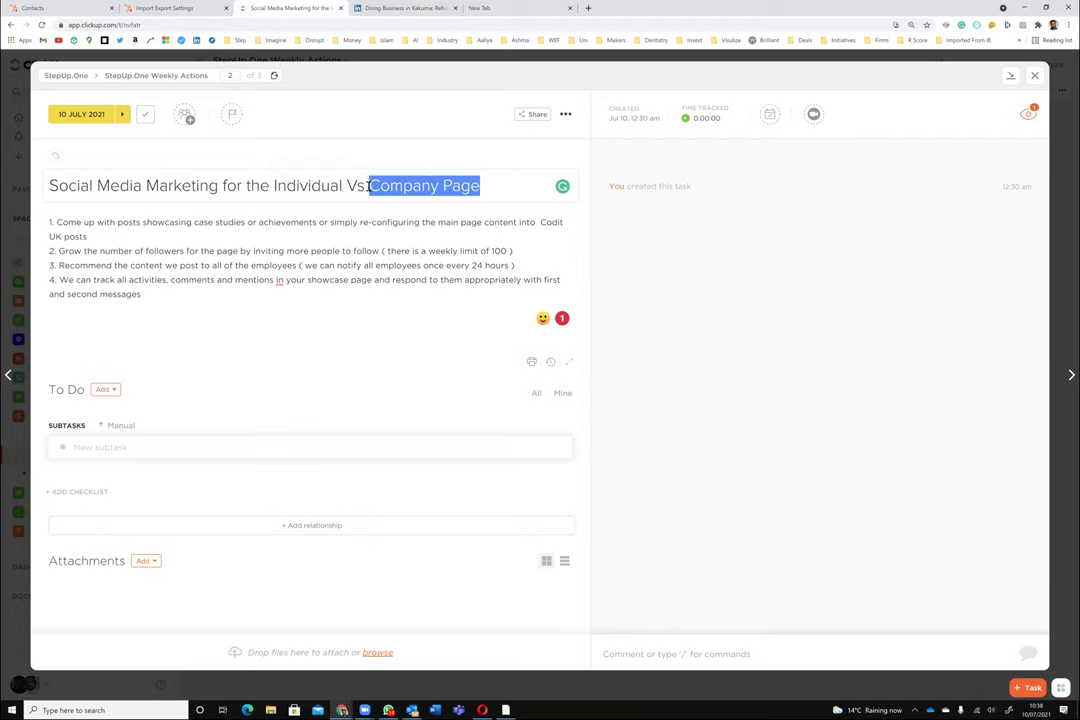
double_click(300, 186)
click(422, 184)
double_click(422, 184)
- Highlight the first point of the task description, then close the task
click(88, 224)
triple_click(88, 224)
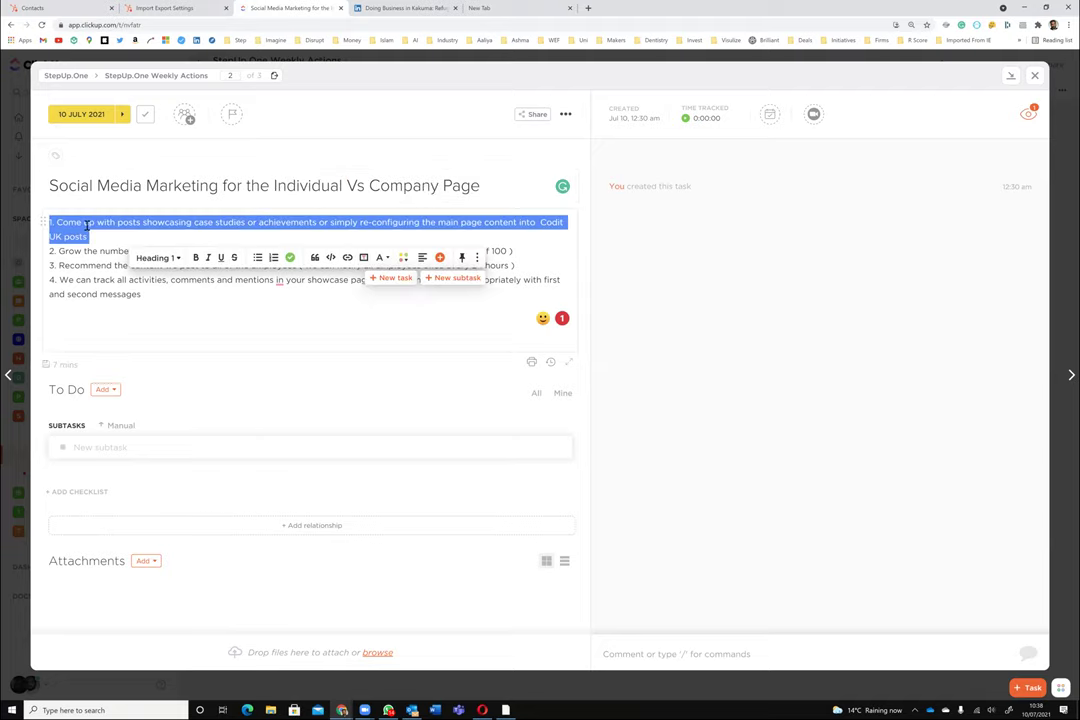
click(174, 221)
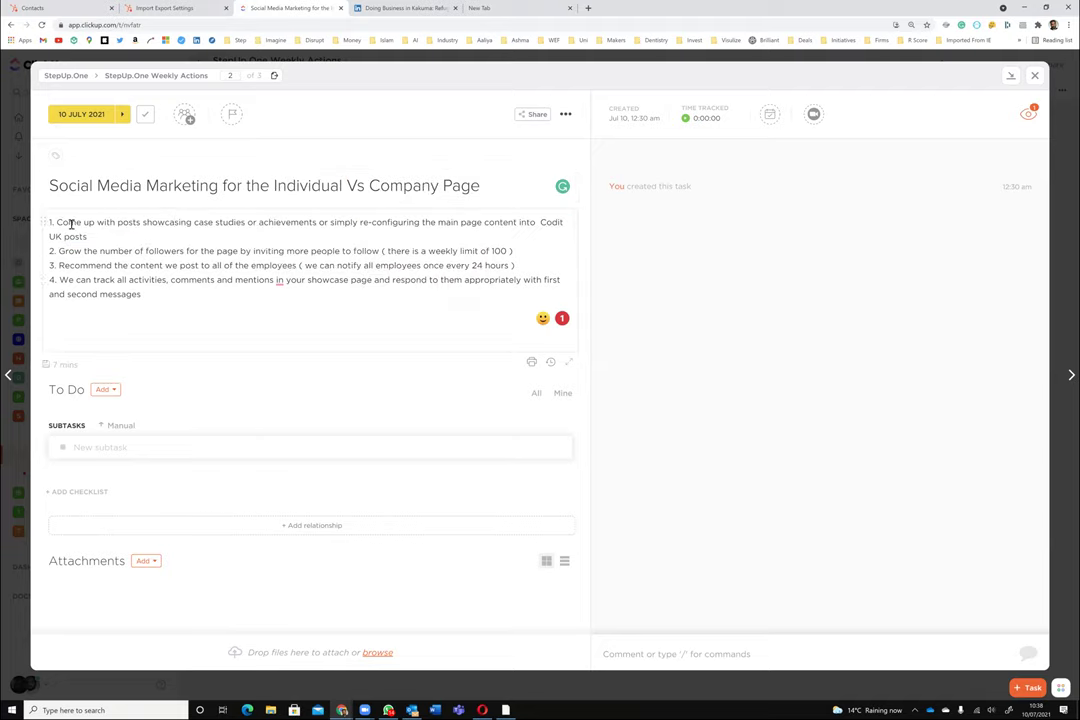
drag(626, 75, 668, 92)
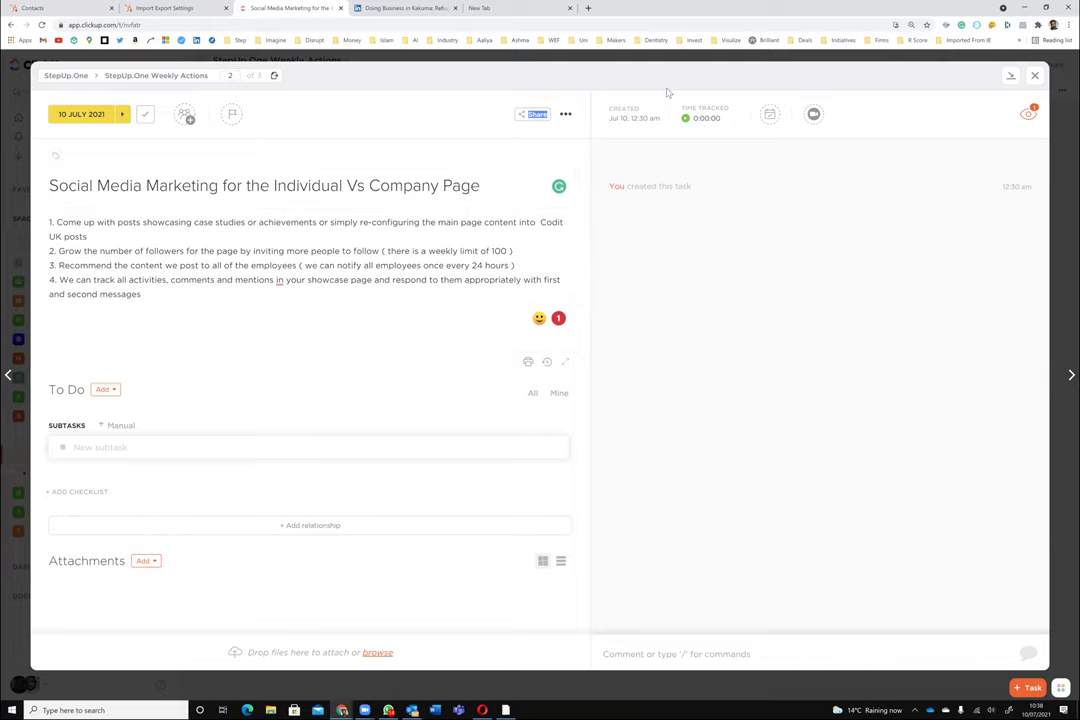
key(Escape)
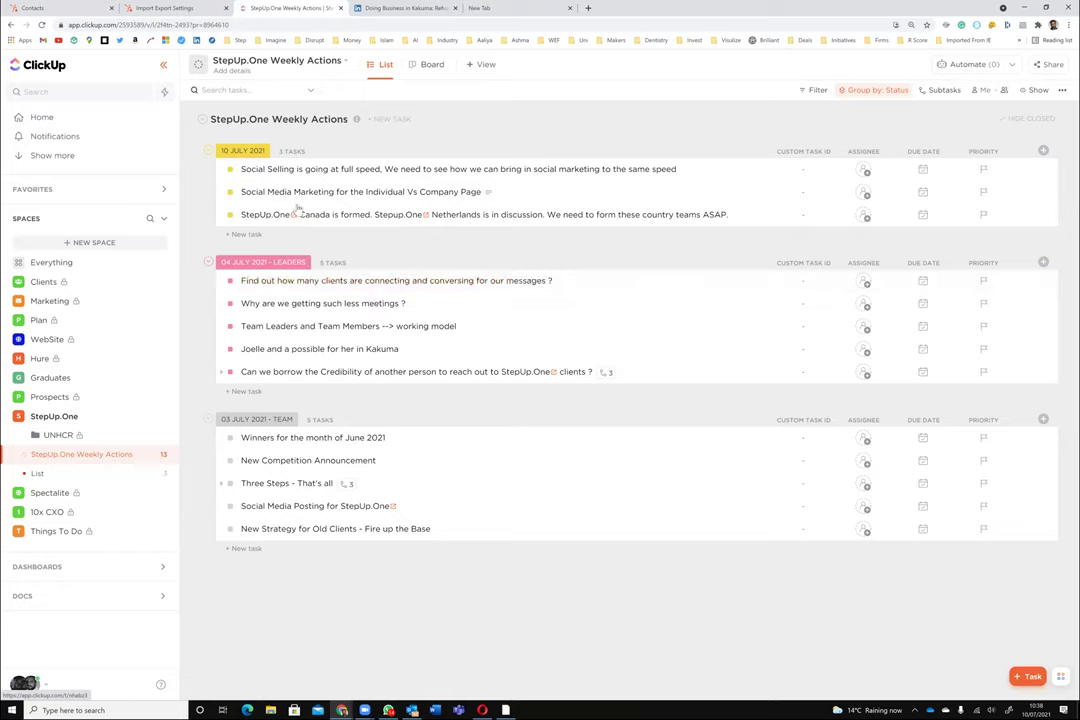
- Open the StepUp.One Canada task, select its title, then return to the Excel pivot sheet
click(262, 216)
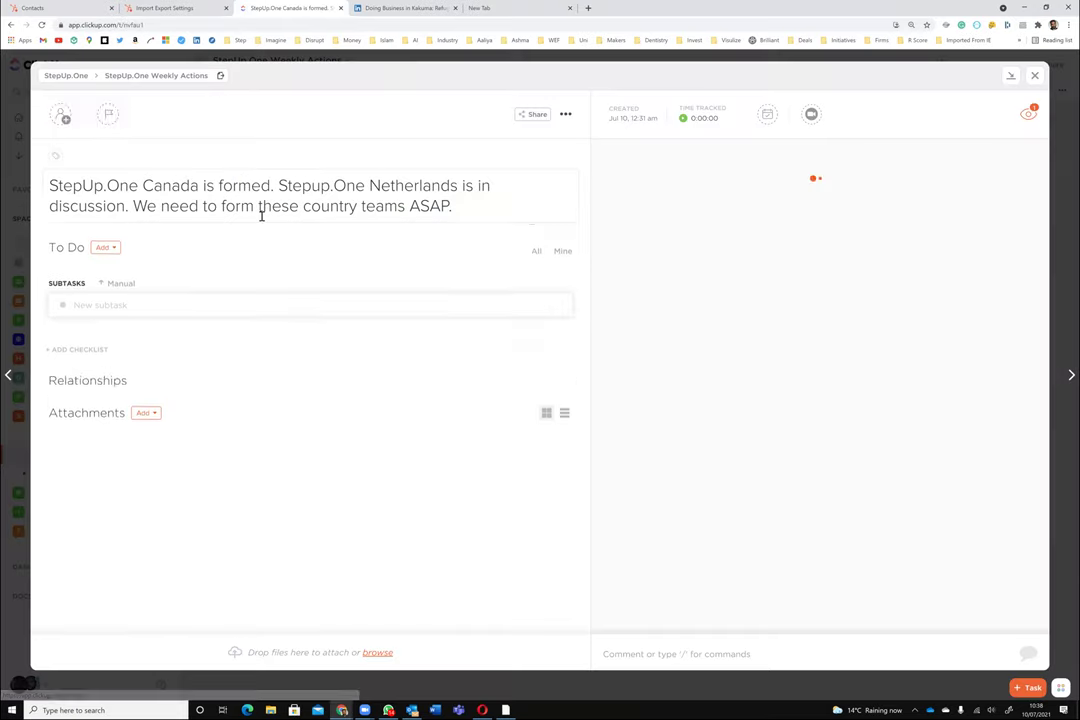
double_click(243, 206)
triple_click(243, 206)
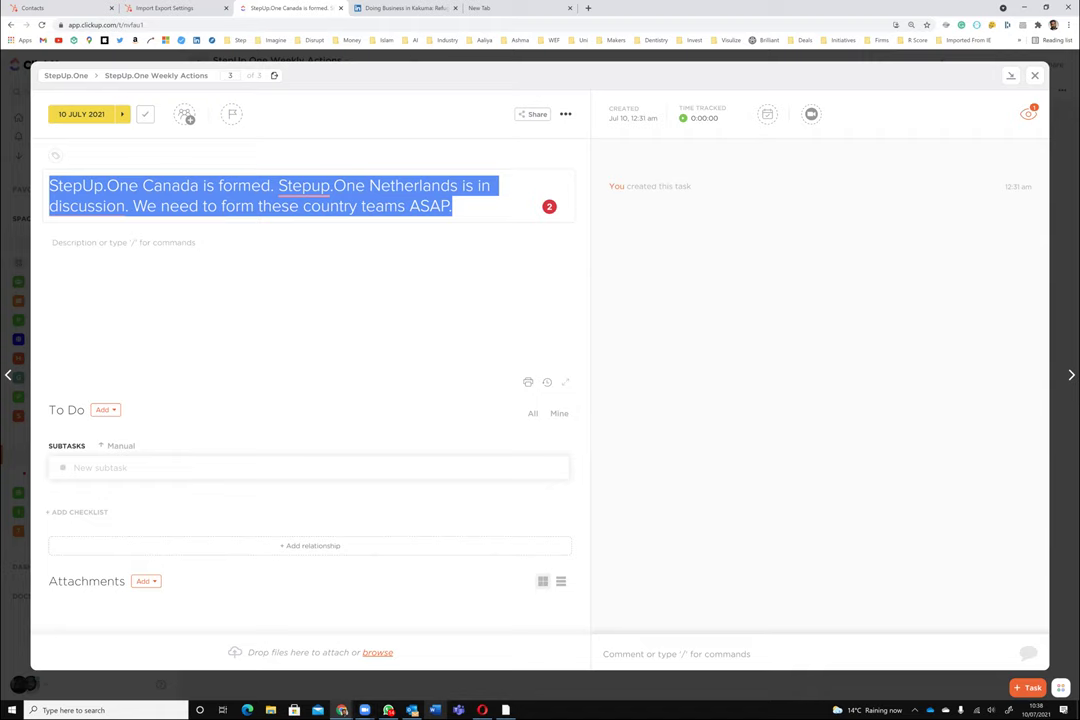
key(alt+Tab)
scroll(450, 390, down, 7)
scroll(330, 420, down, 13)
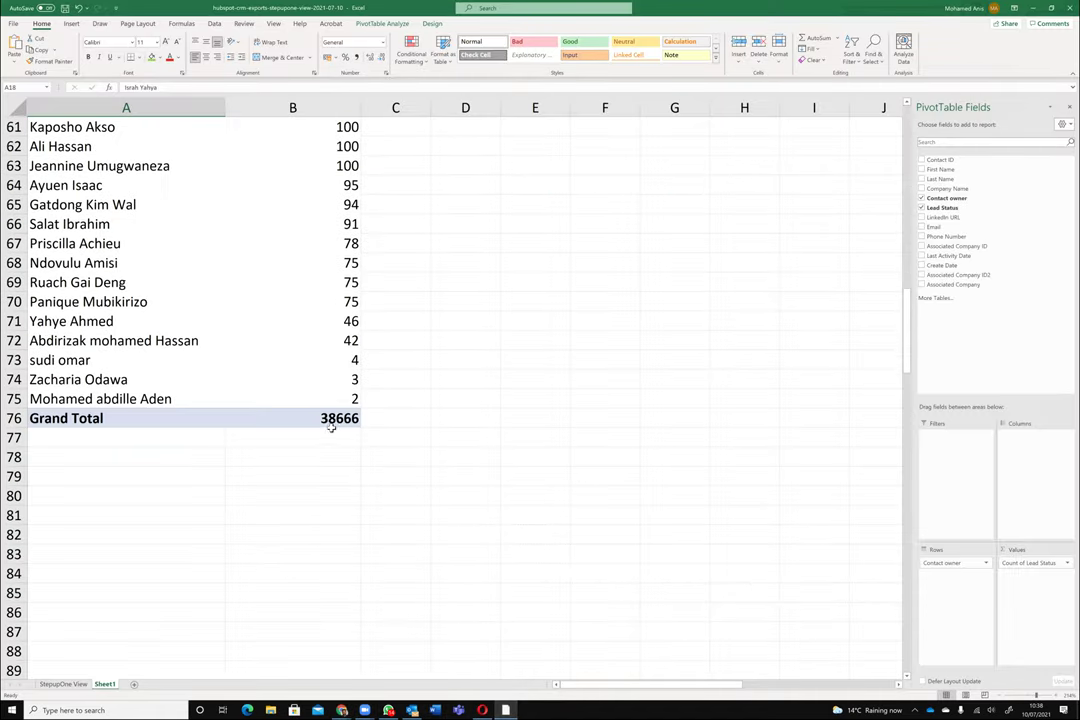
- Enter the target 30 in cell E76 beside the 38666 Grand Total
click(340, 420)
click(420, 422)
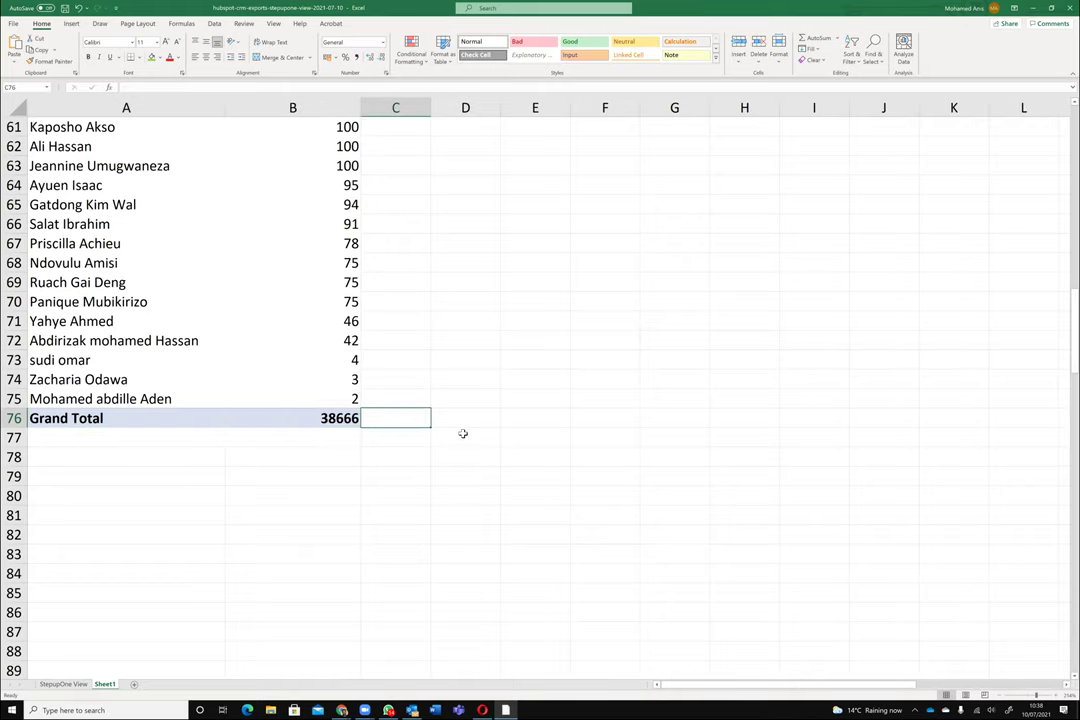
key(Right)
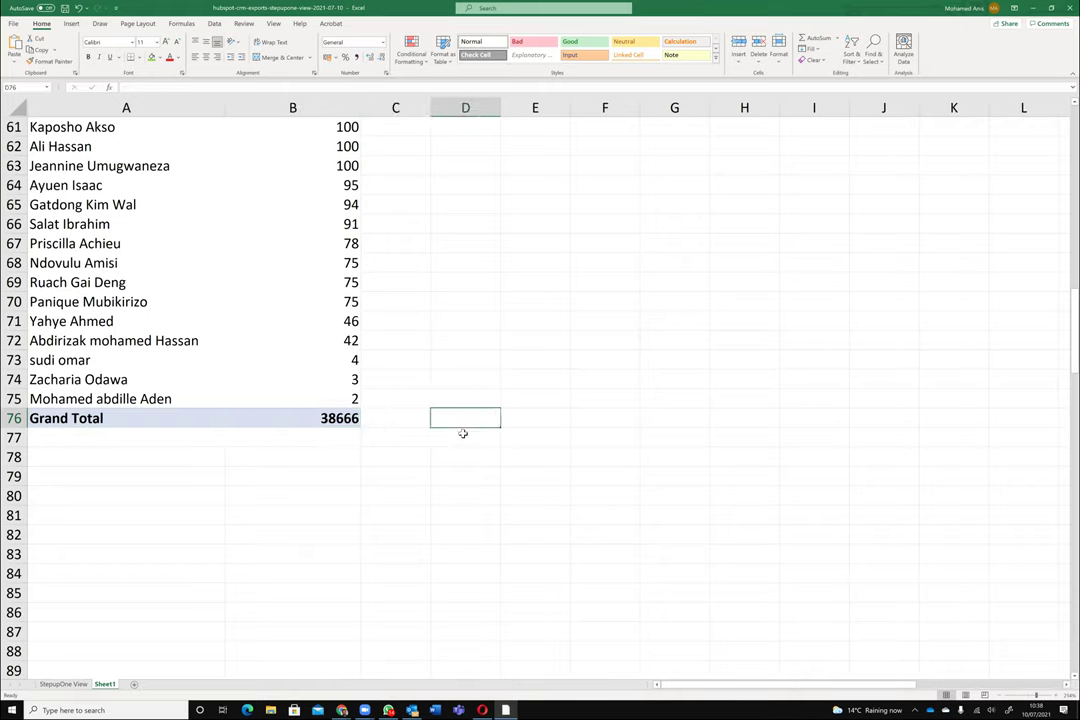
key(Right)
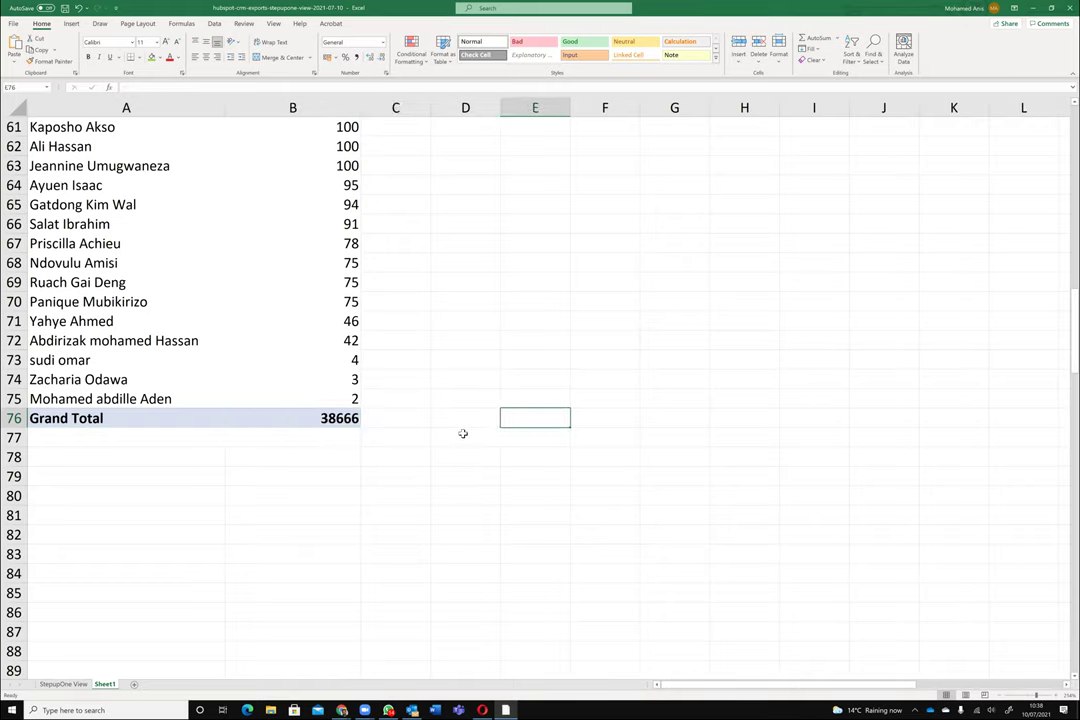
text(30)
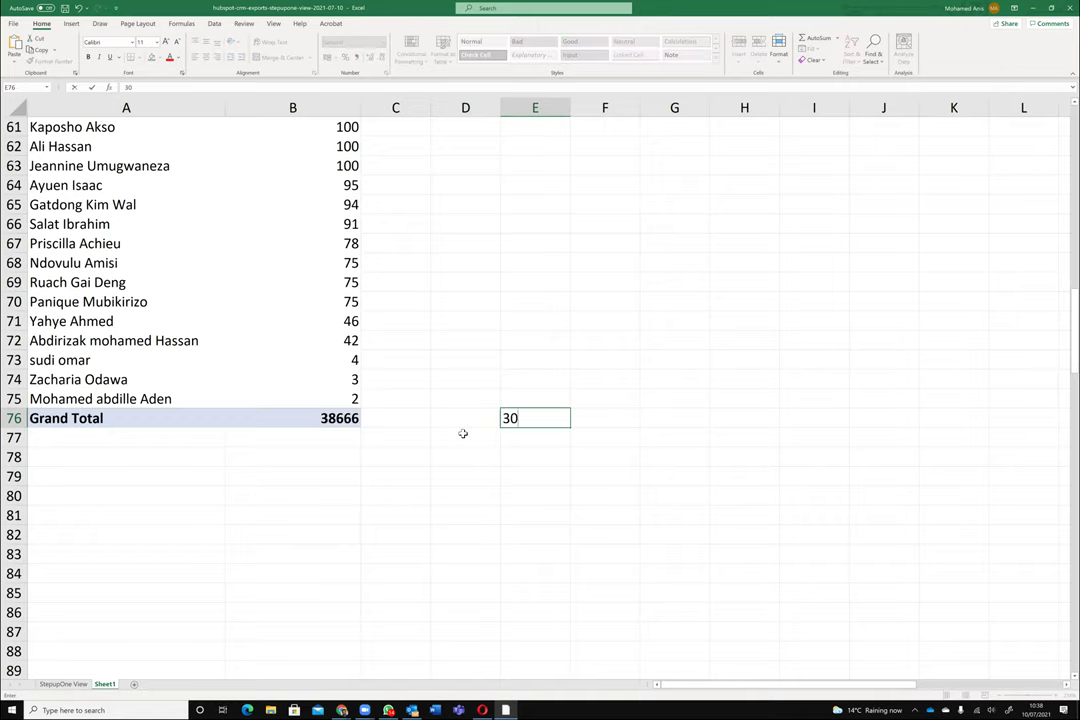
key(Left)
key(Left)
key(Left)
key(Right)
key(Right)
key(Right)
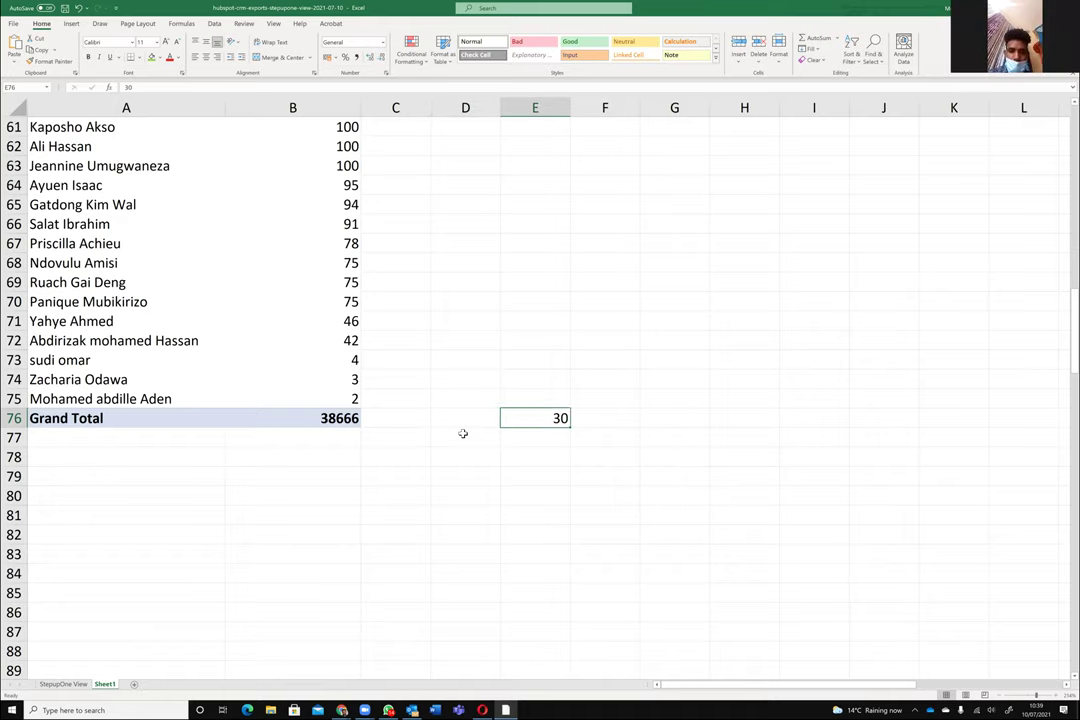
text(50)
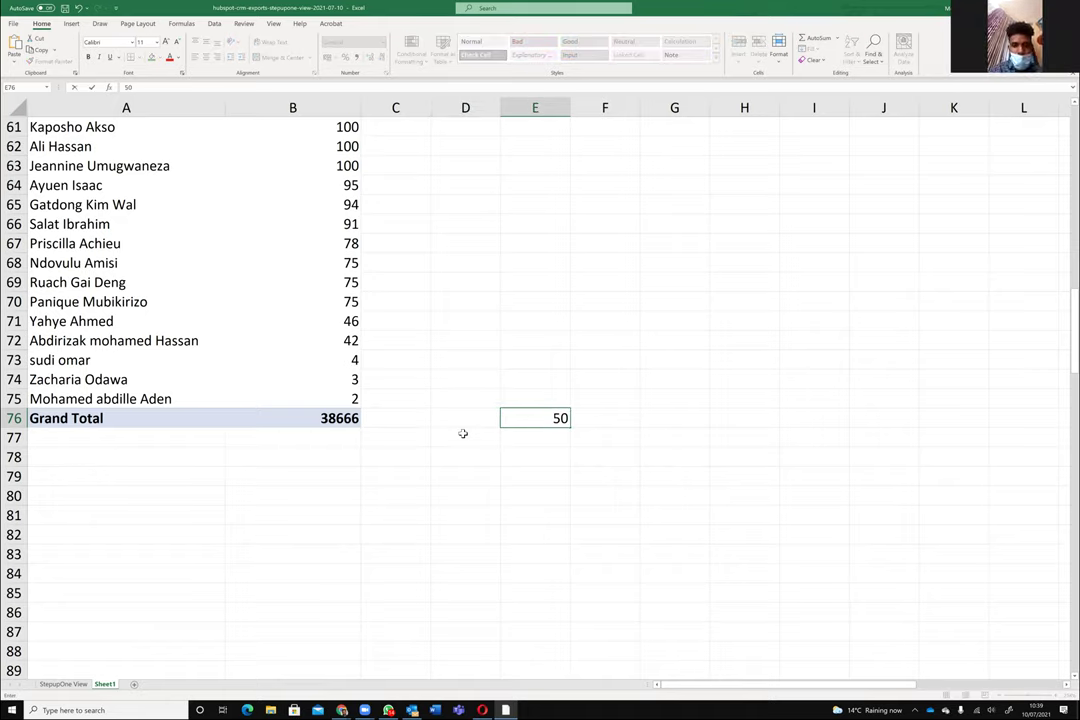
text(30)
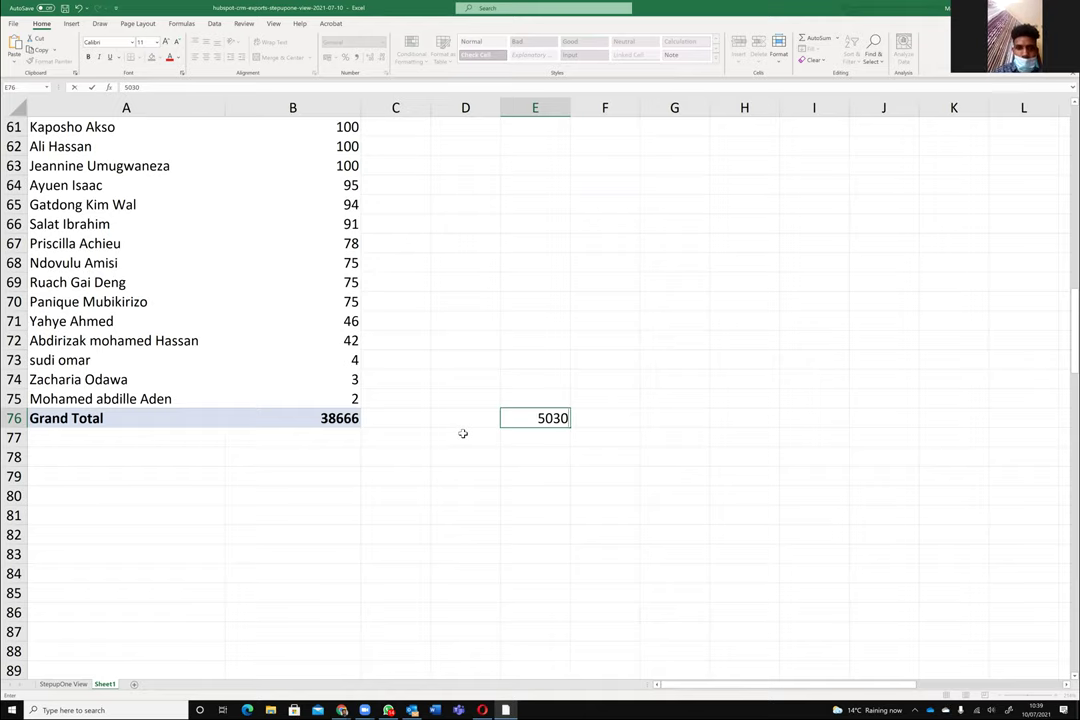
key(Left)
key(Right)
text(30)
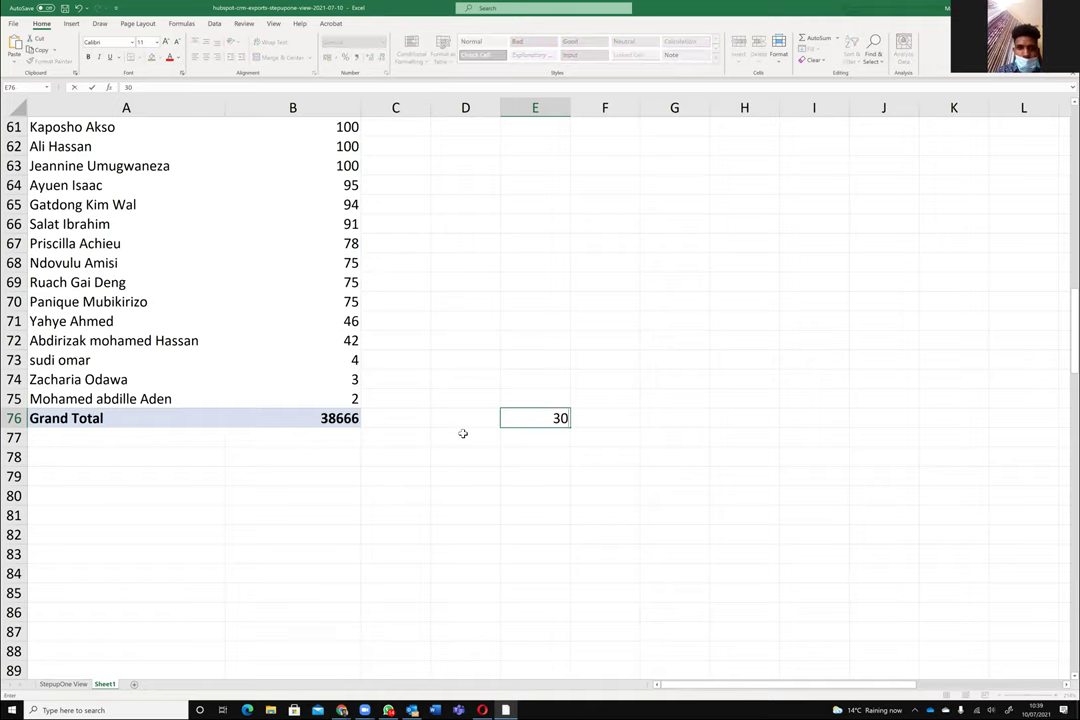
key(Left)
key(Left)
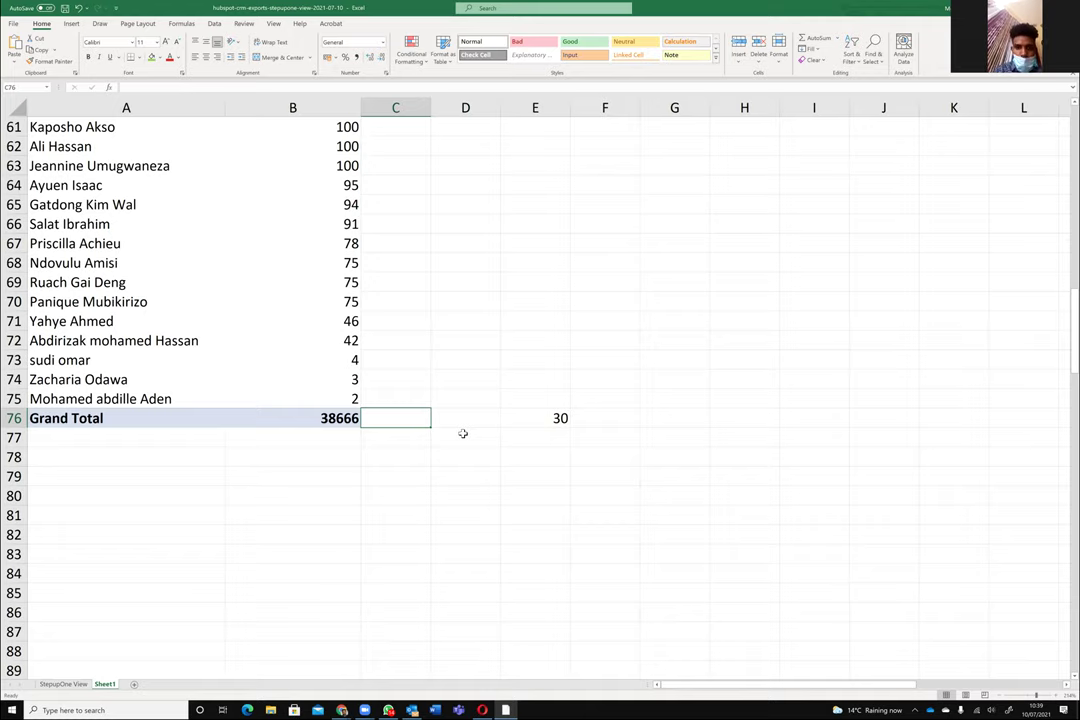
- Enter the targets 2000 in C76 and 200 in D76
text(2000)
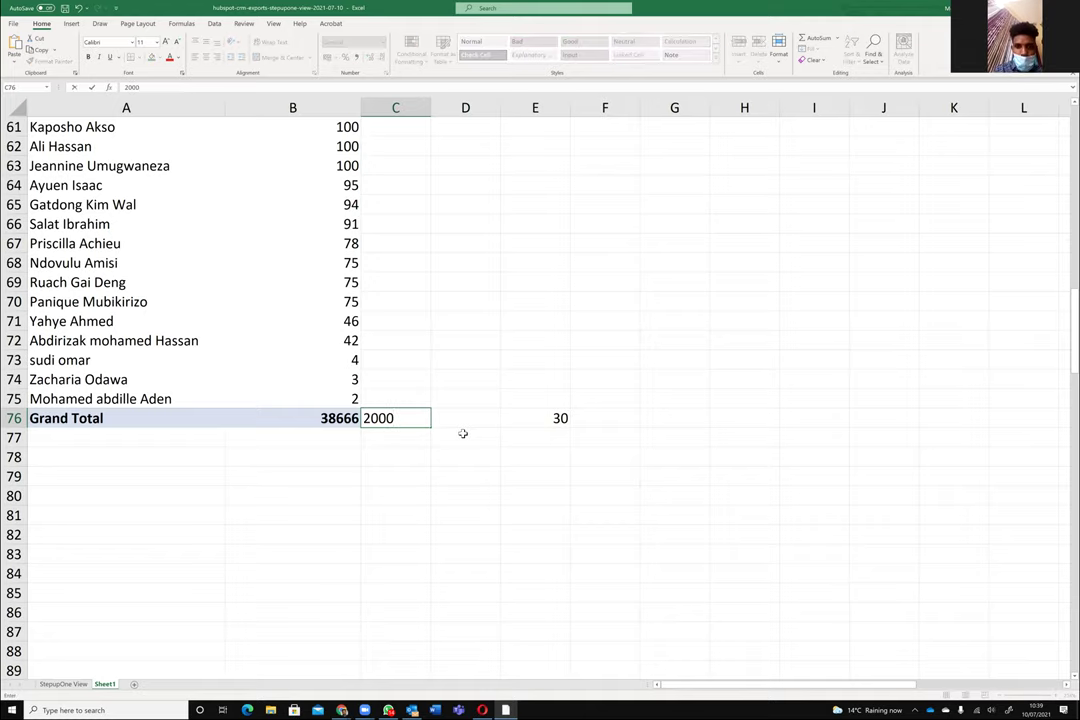
key(Tab)
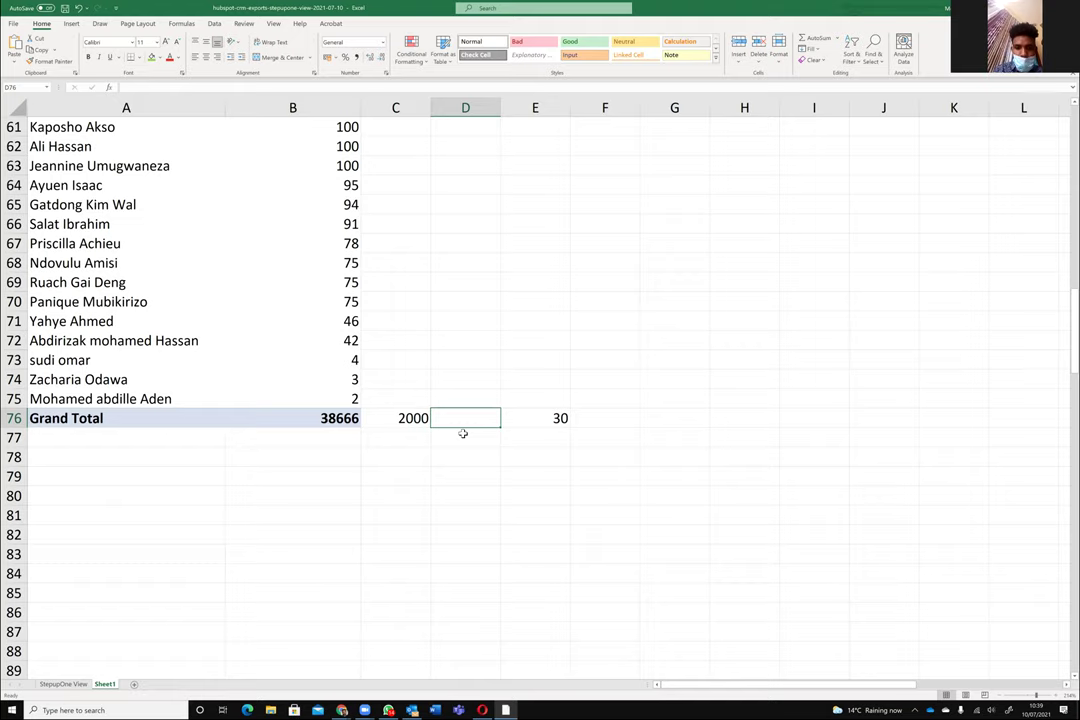
text(200)
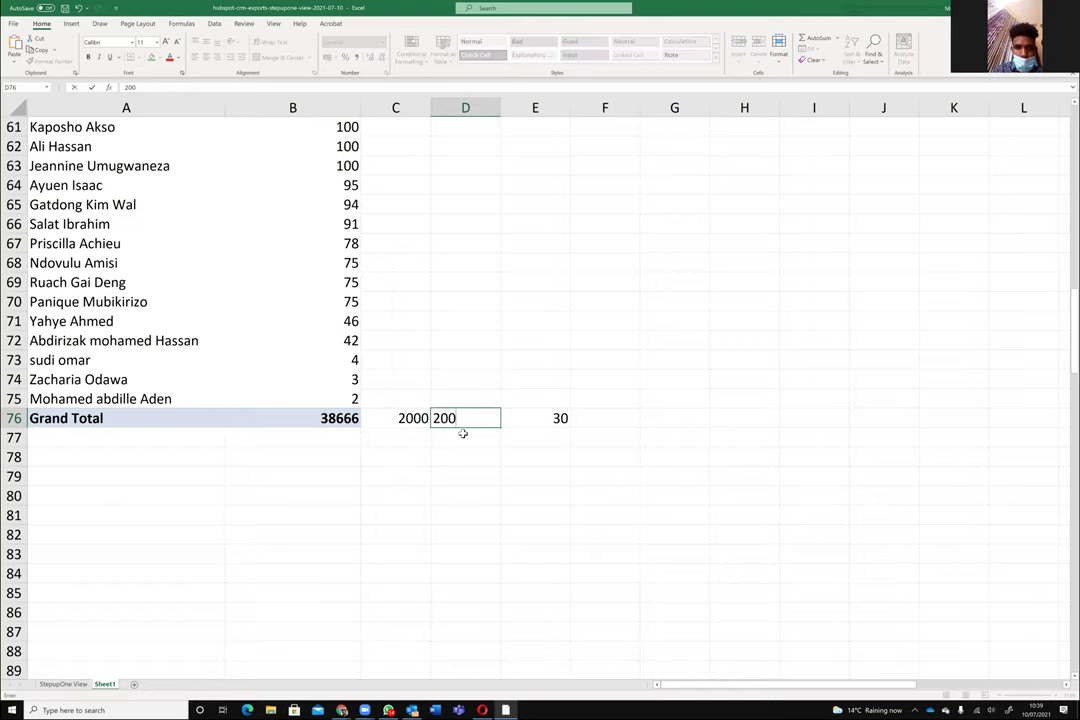
key(Return)
key(Up)
key(Right)
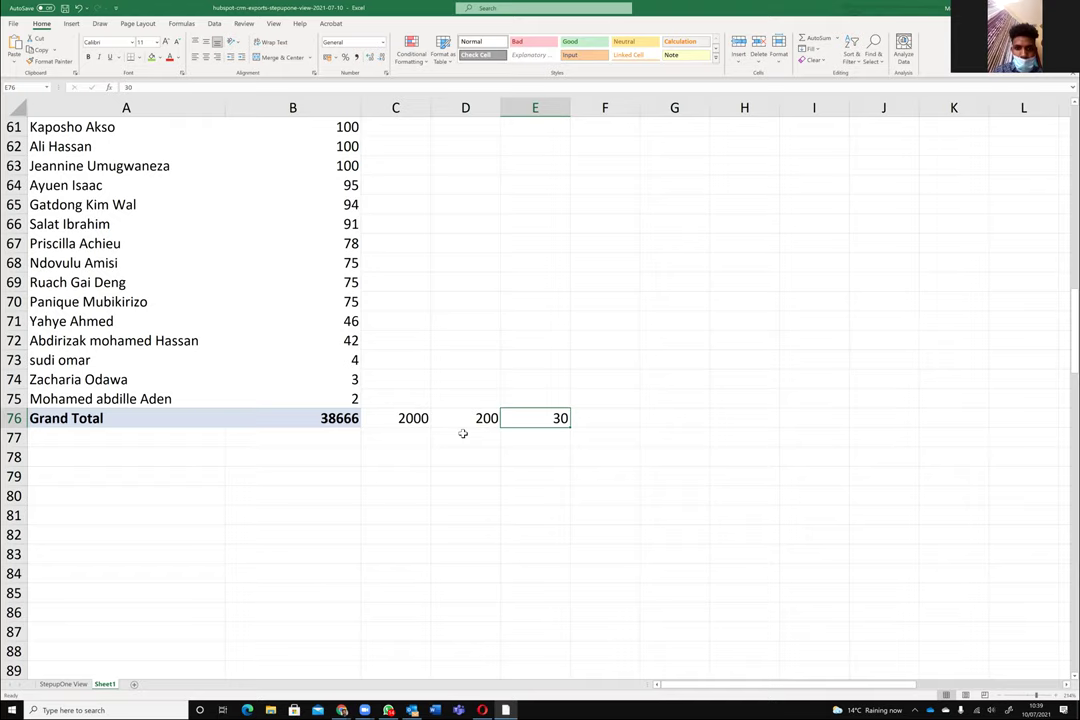
click(463, 433)
key(Left)
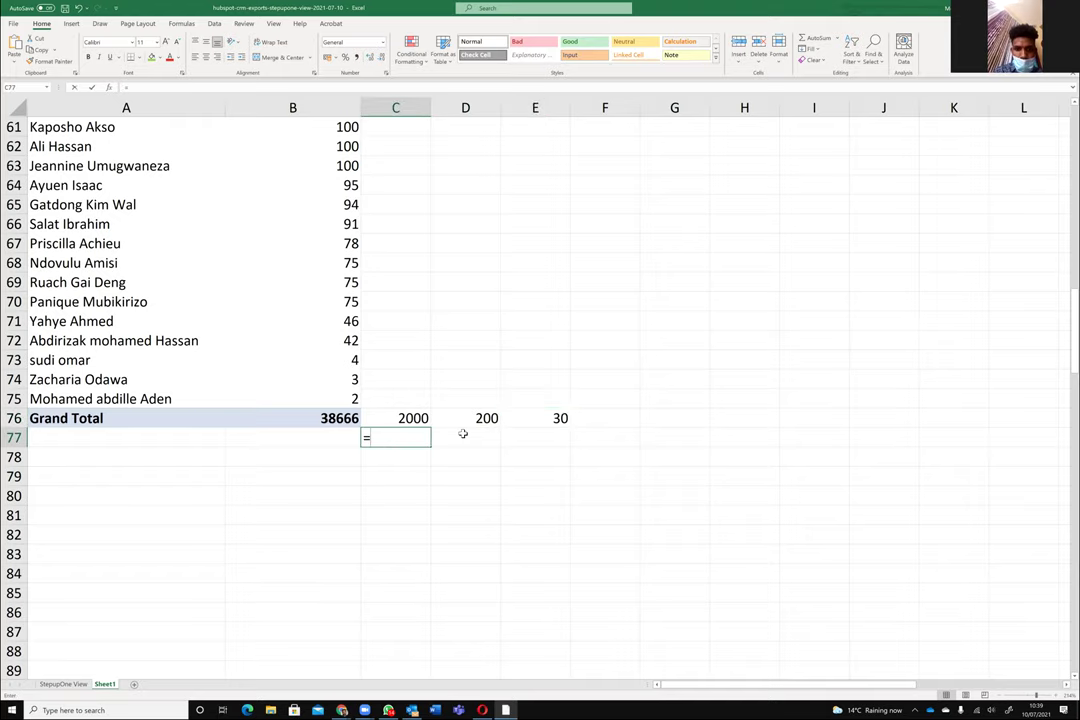
- Start a share formula in C77, then cancel it
text(=)
key(Up)
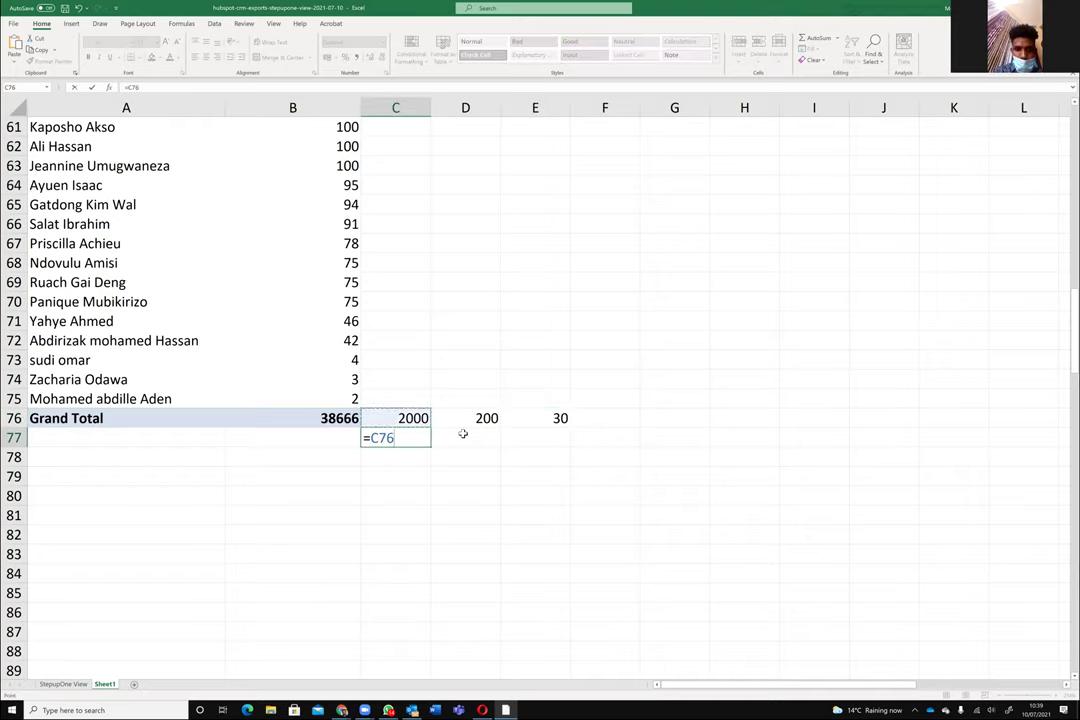
key(Left)
key(Escape)
click(463, 433)
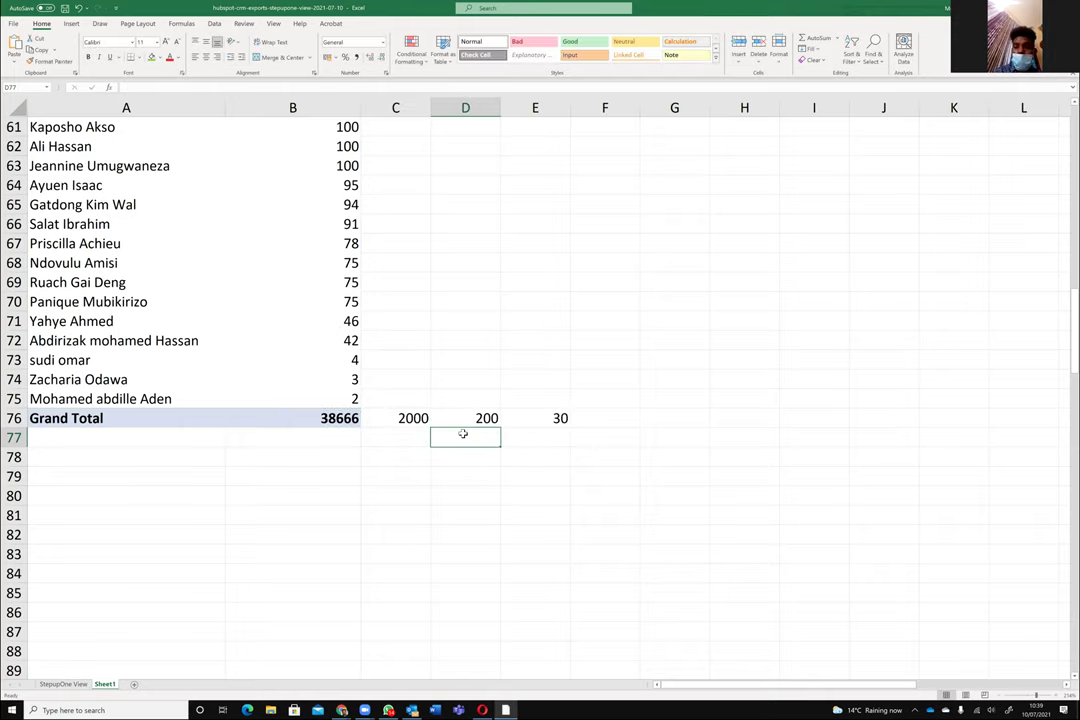
key(Left)
- In C77, divide the 2000 target by the 38666 Grand Total and format it as a percentage
text(=)
key(Up)
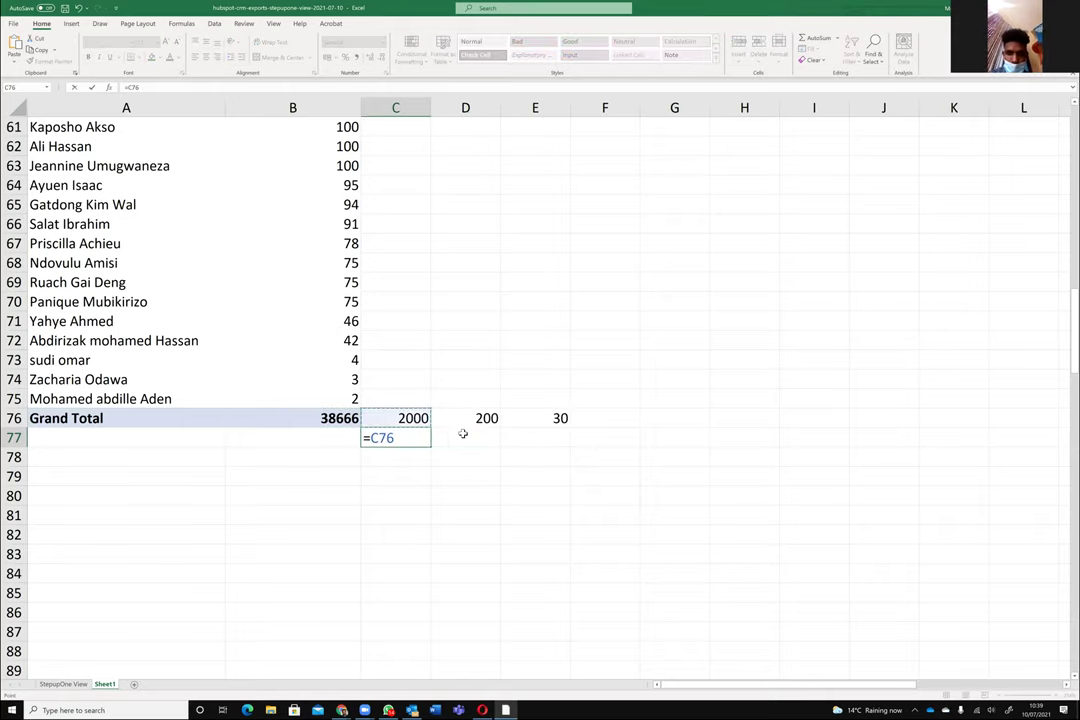
text(/)
key(Up)
key(Left)
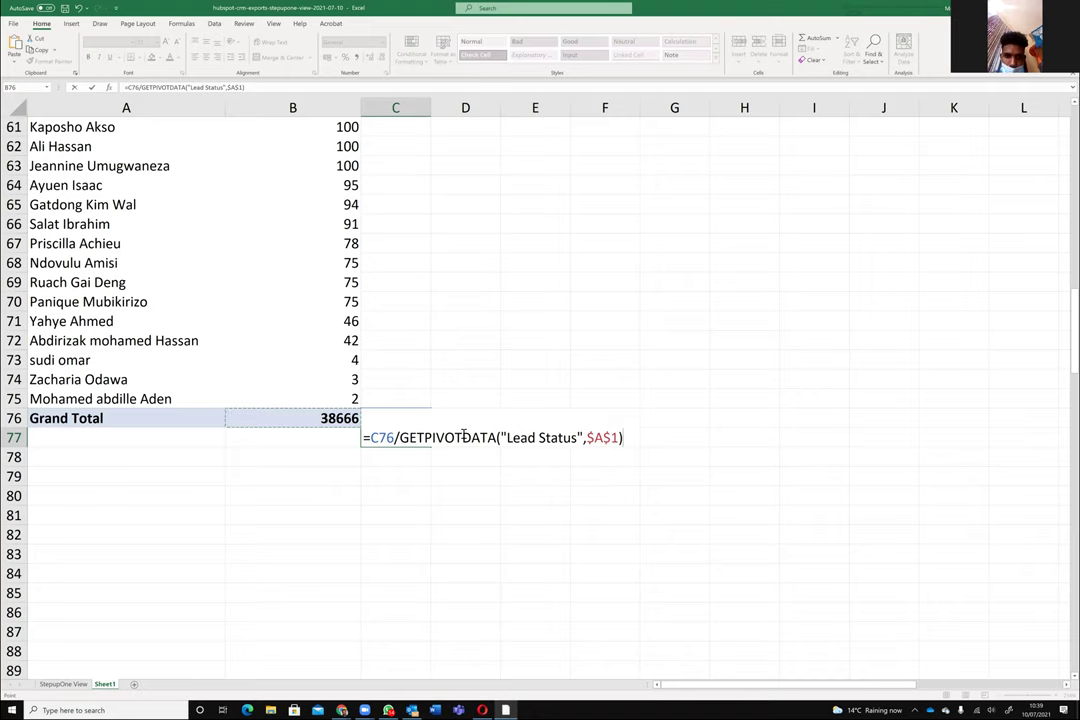
key(Return)
key(Up)
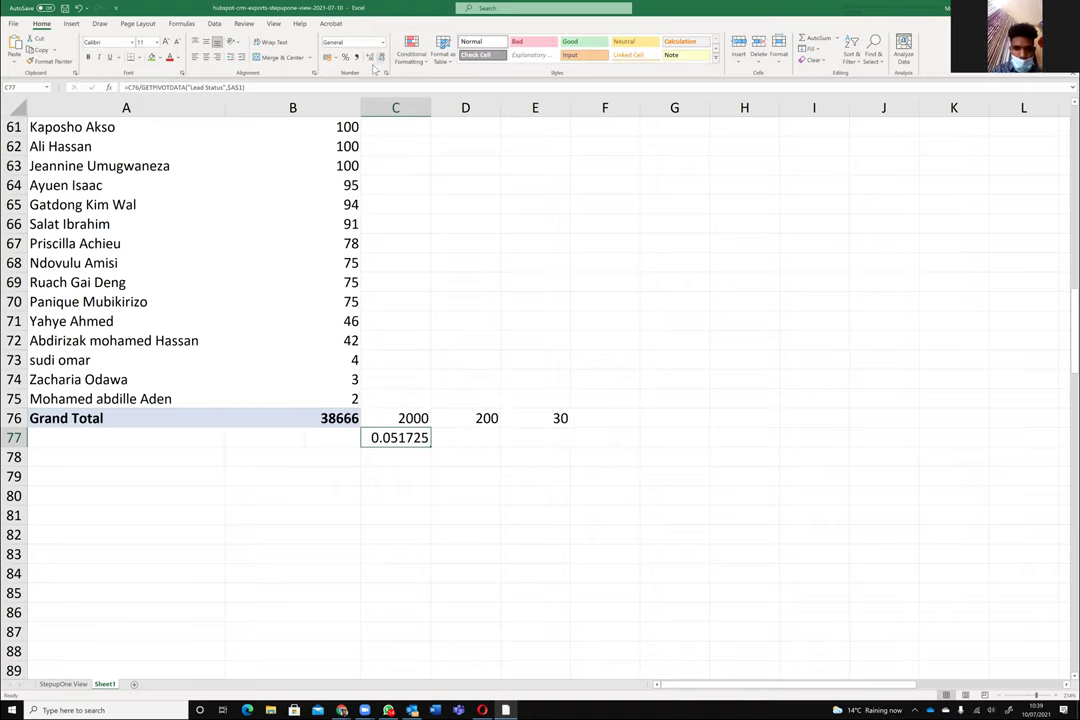
click(345, 57)
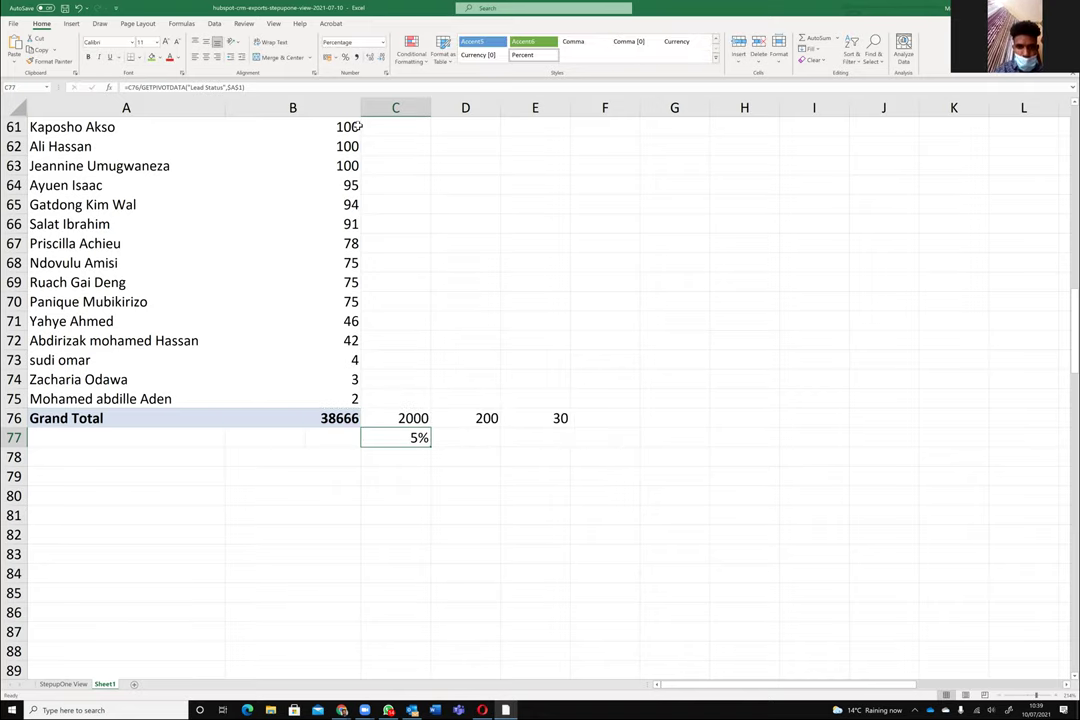
- Review the 5% result, then begin a ratio formula in D77 from the 200 in D76
key(Up)
key(Down)
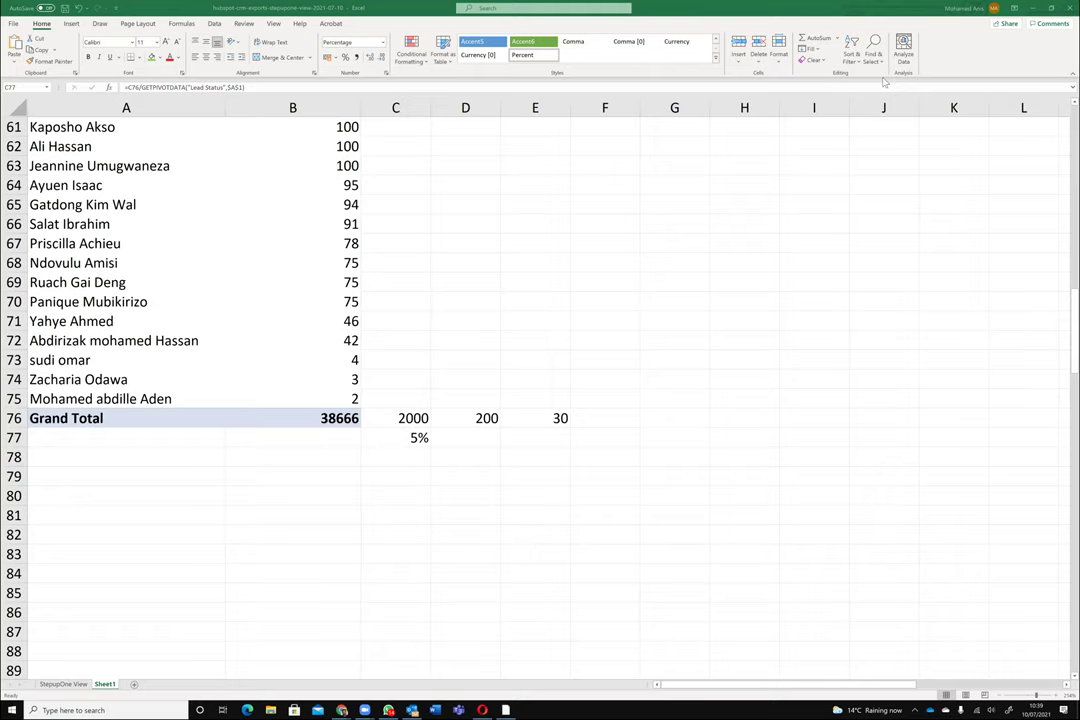
scroll(465, 428, up, 20)
scroll(465, 420, down, 18)
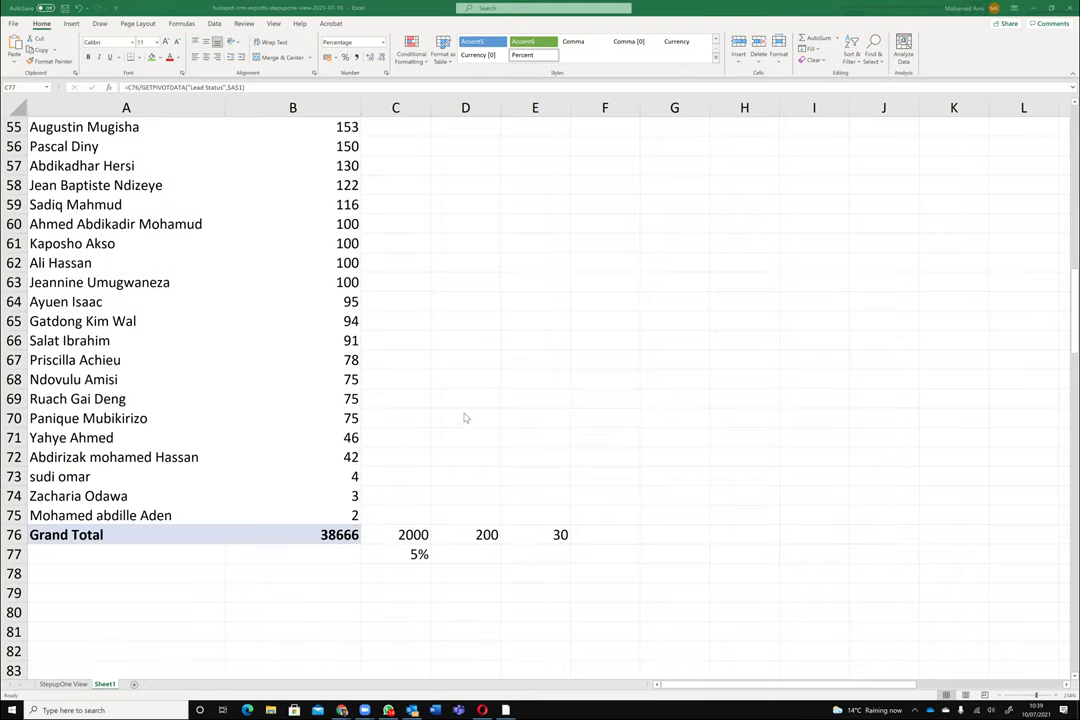
scroll(465, 418, down, 4)
click(410, 320)
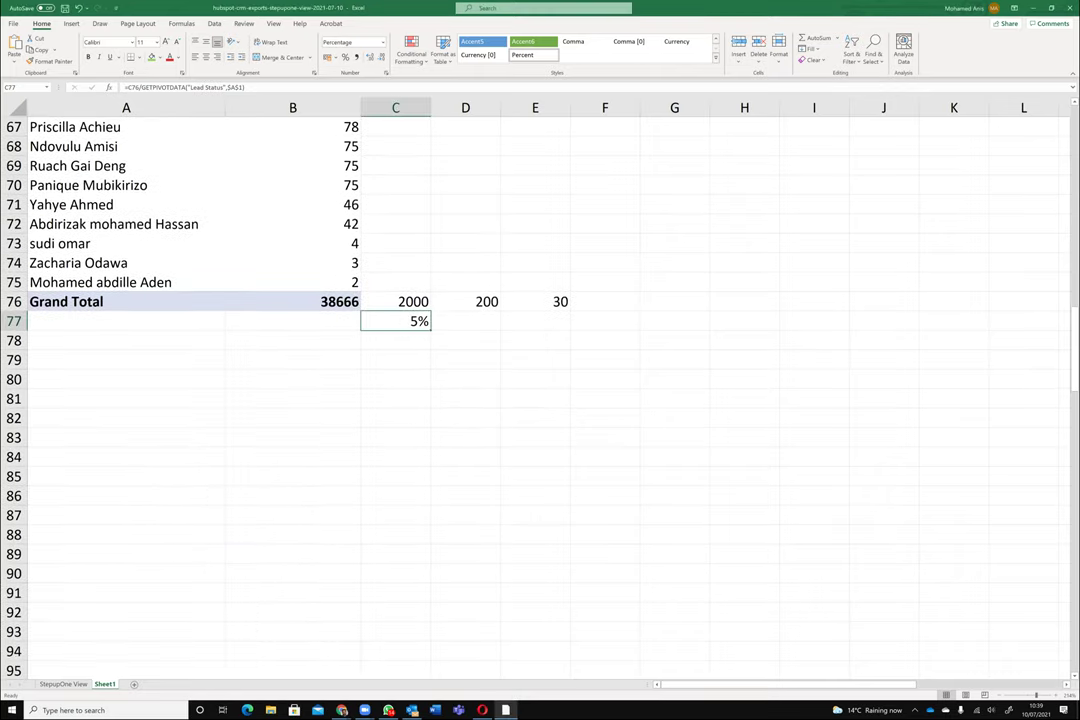
click(465, 320)
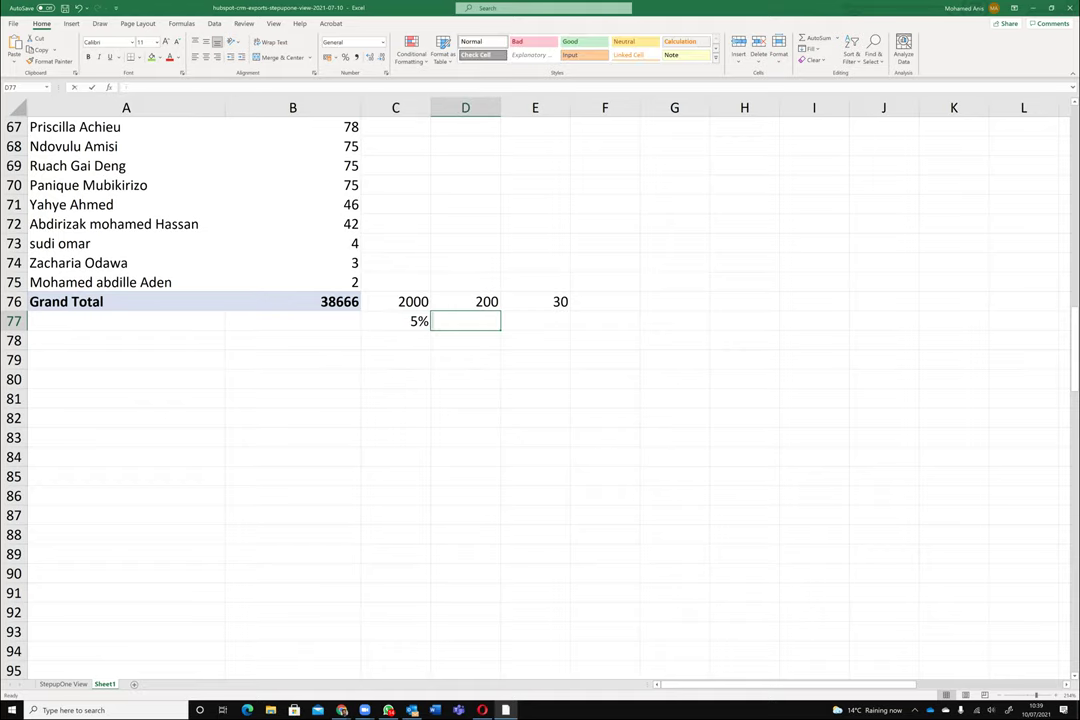
text(=)
key(Up)
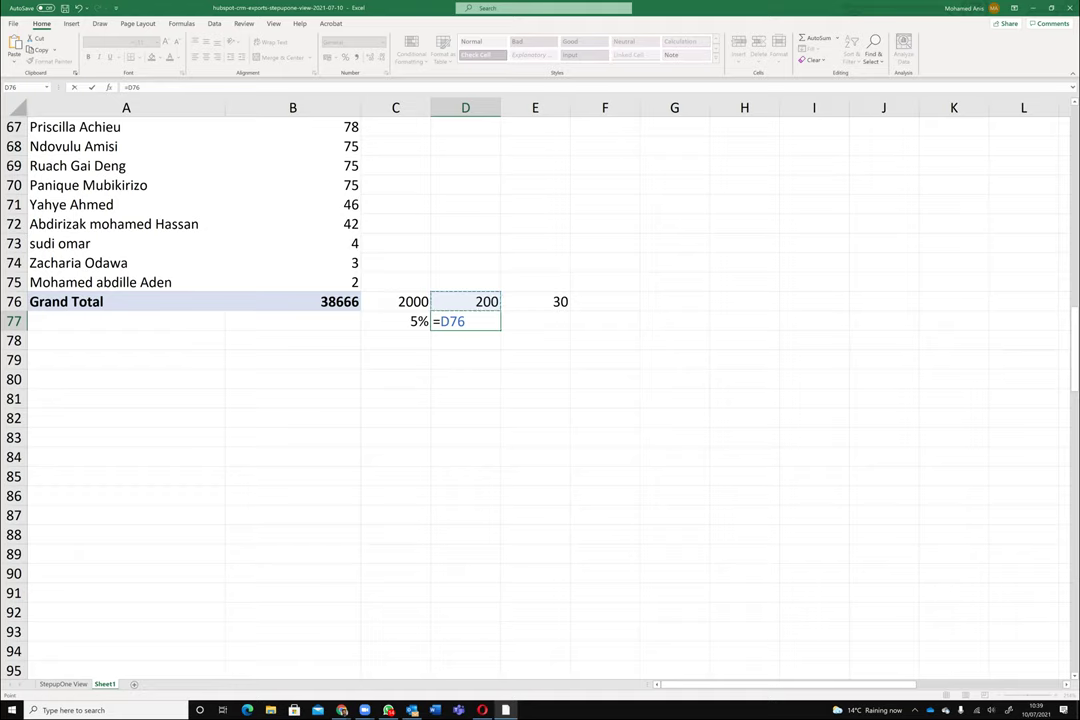
- Complete D77 as 200 divided by 2000, formatted as 10%
text(/)
key(Left)
key(Up)
key(ctrl+Return)
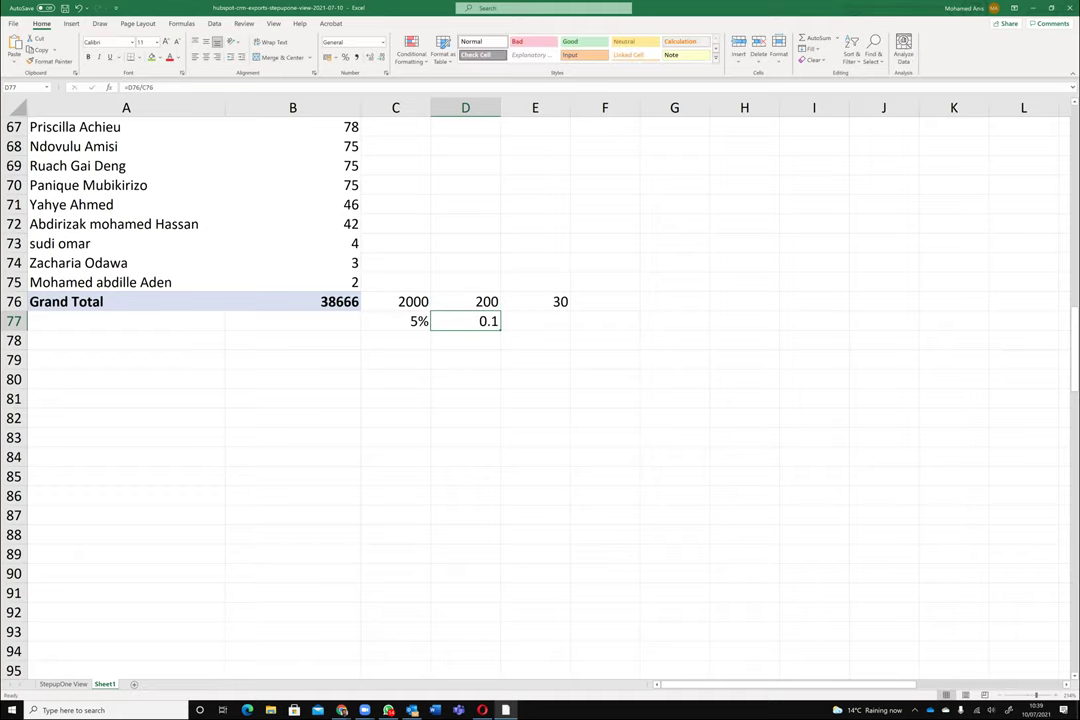
click(345, 57)
key(Left)
key(Up)
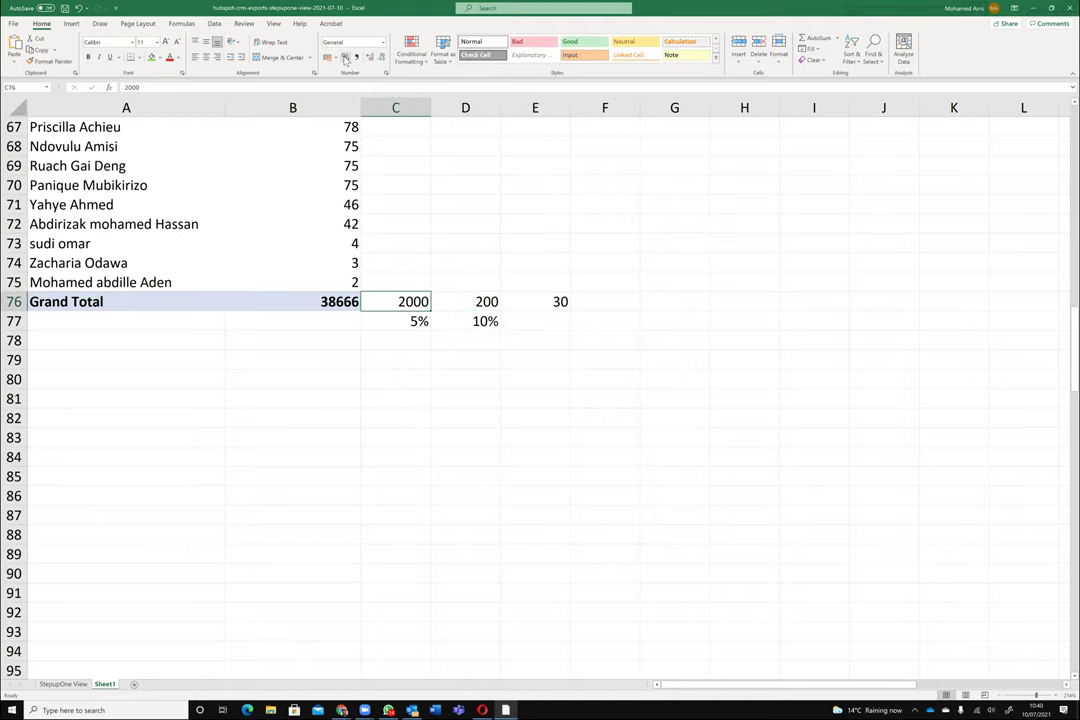
key(Down)
key(Right)
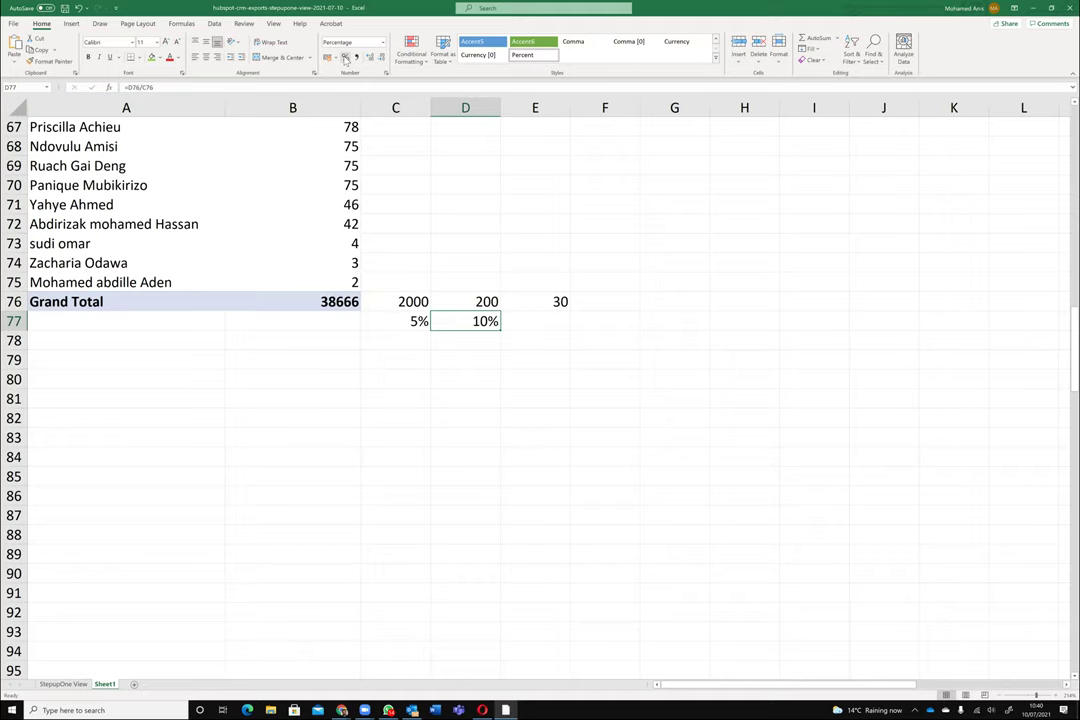
key(Up)
key(Down)
key(Right)
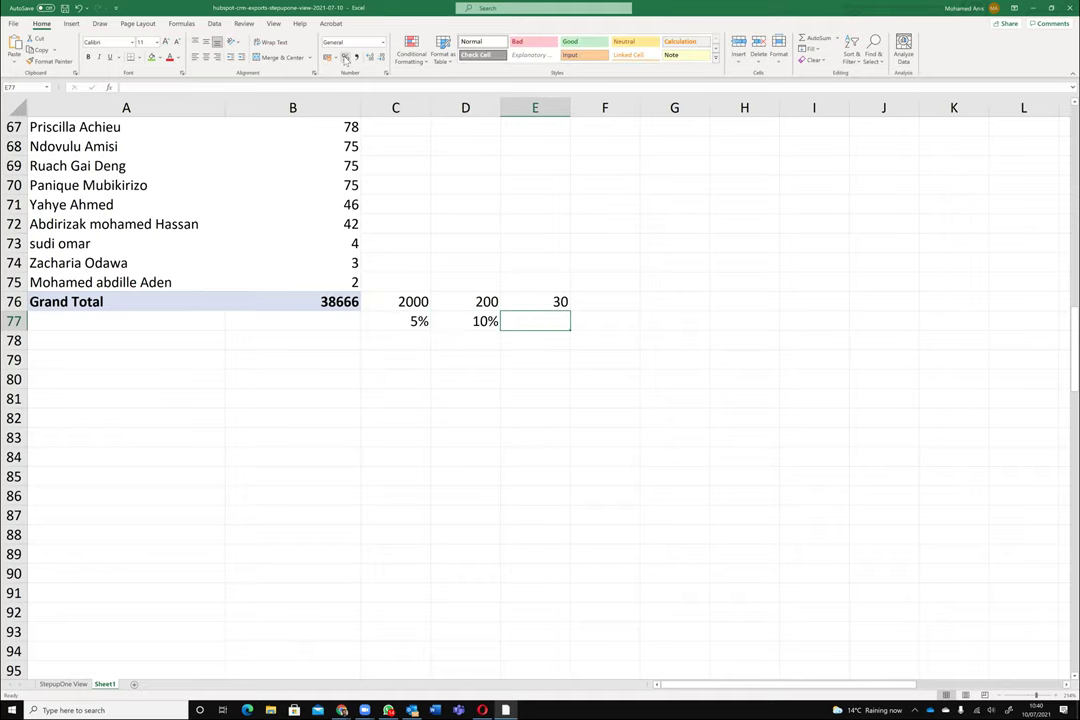
- Enter =E76/D76 in E77 and format it as a percentage, showing 15%
text(=)
key(Up)
text(/)
key(Up)
key(Left)
key(Return)
key(Up)
click(345, 57)
key(Left)
key(Right)
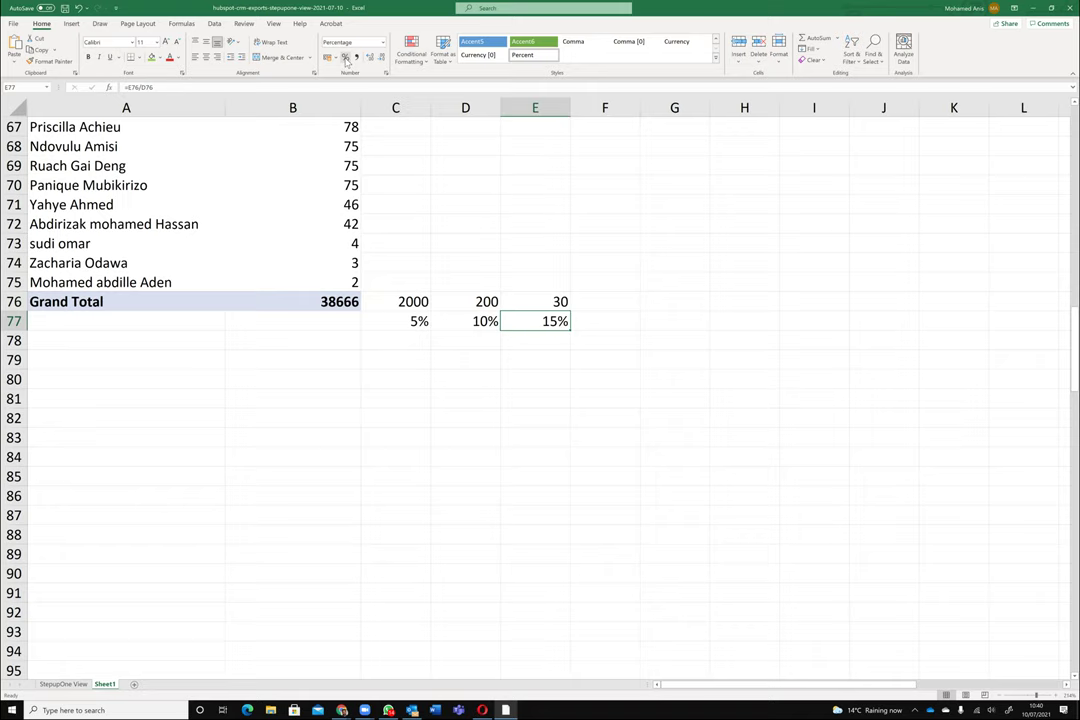
- Select the range from the Grand Total across the targets and percentages in rows 76-77
key(Left)
key(Left)
key(Left)
key(Up)
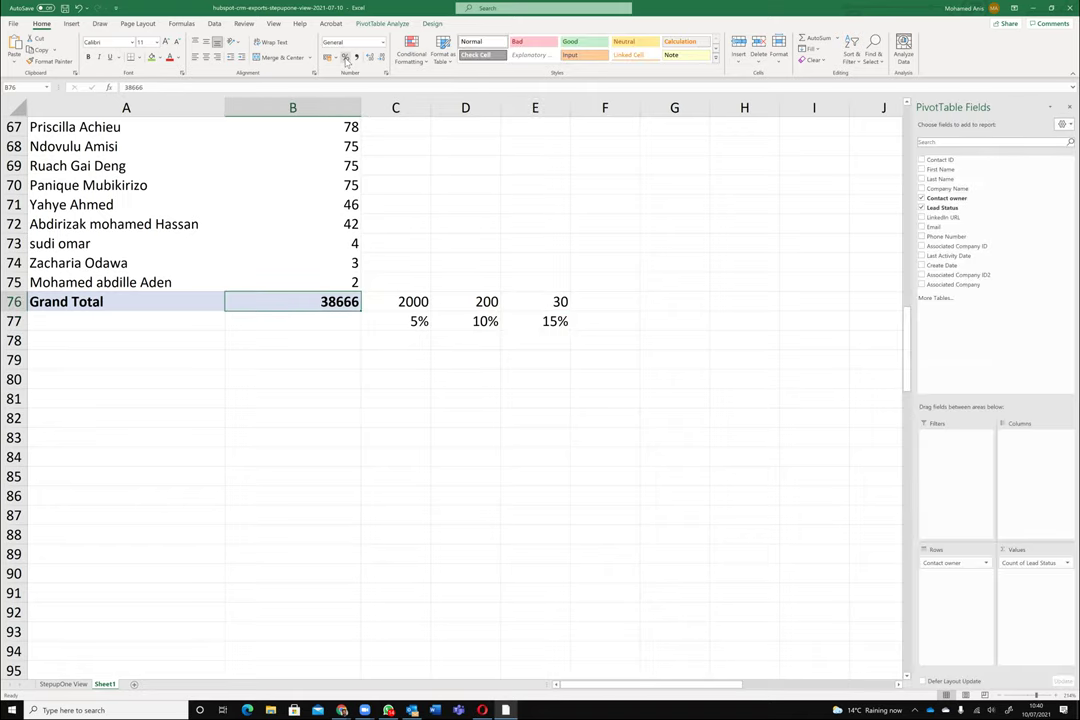
key(shift+Down)
key(shift+Right)
key(shift+Right)
key(shift+Right)
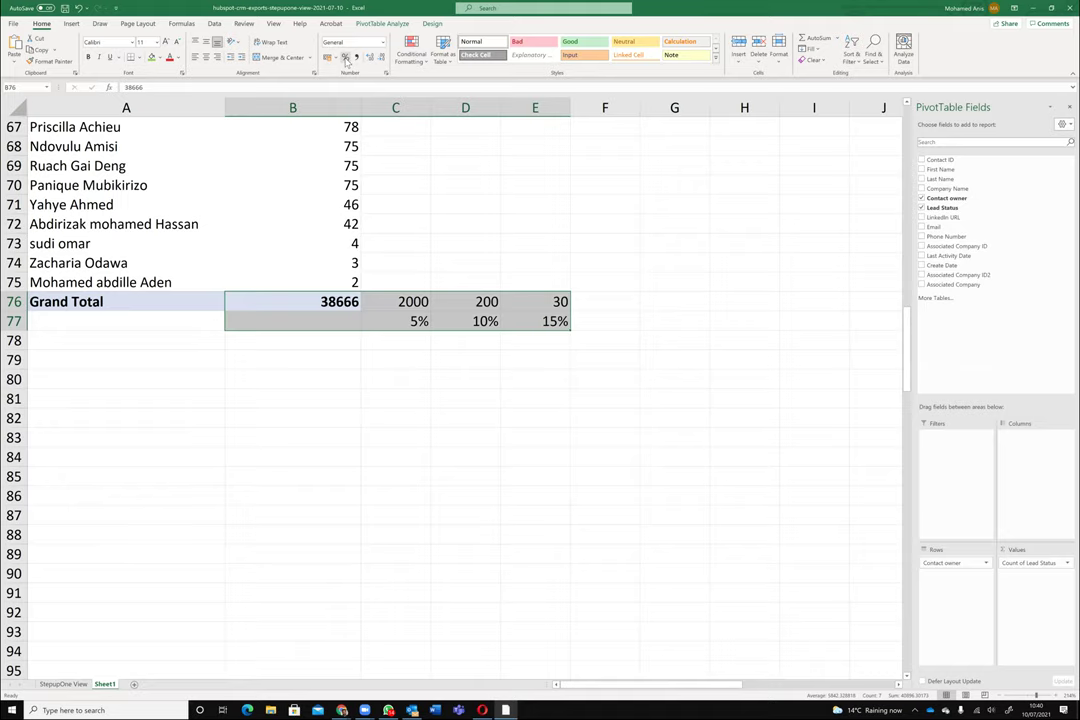
key(Right)
- Change the C76 target to 3000 and review the updated ratios 8%, 7% and 15%
key(Left)
key(Right)
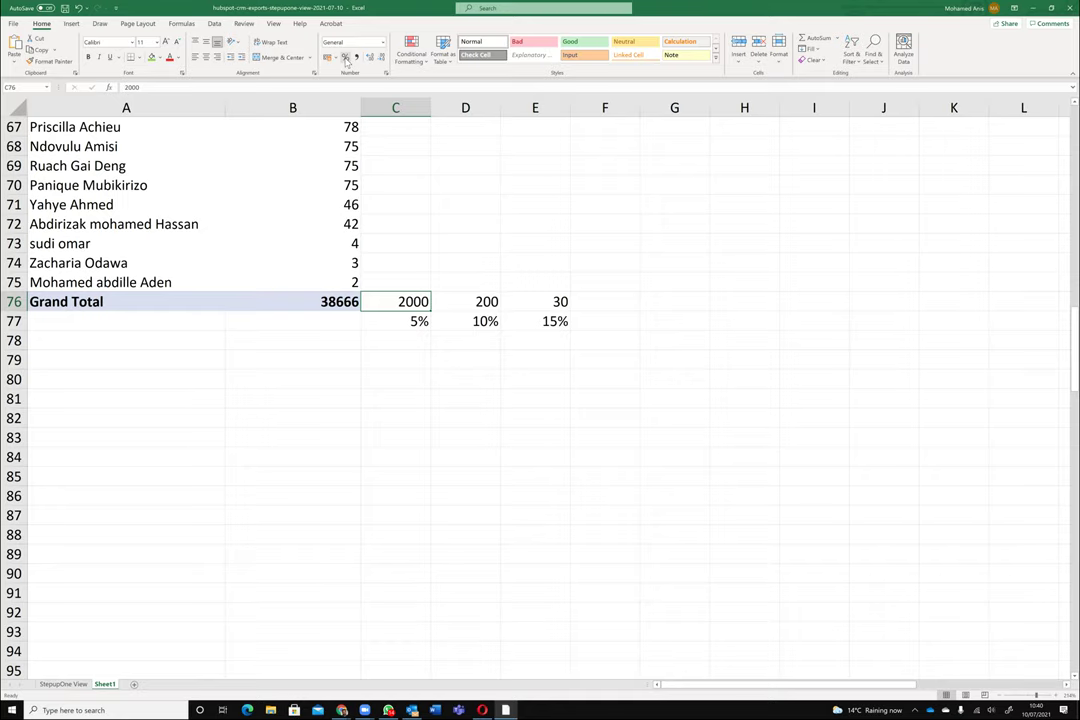
text(3000)
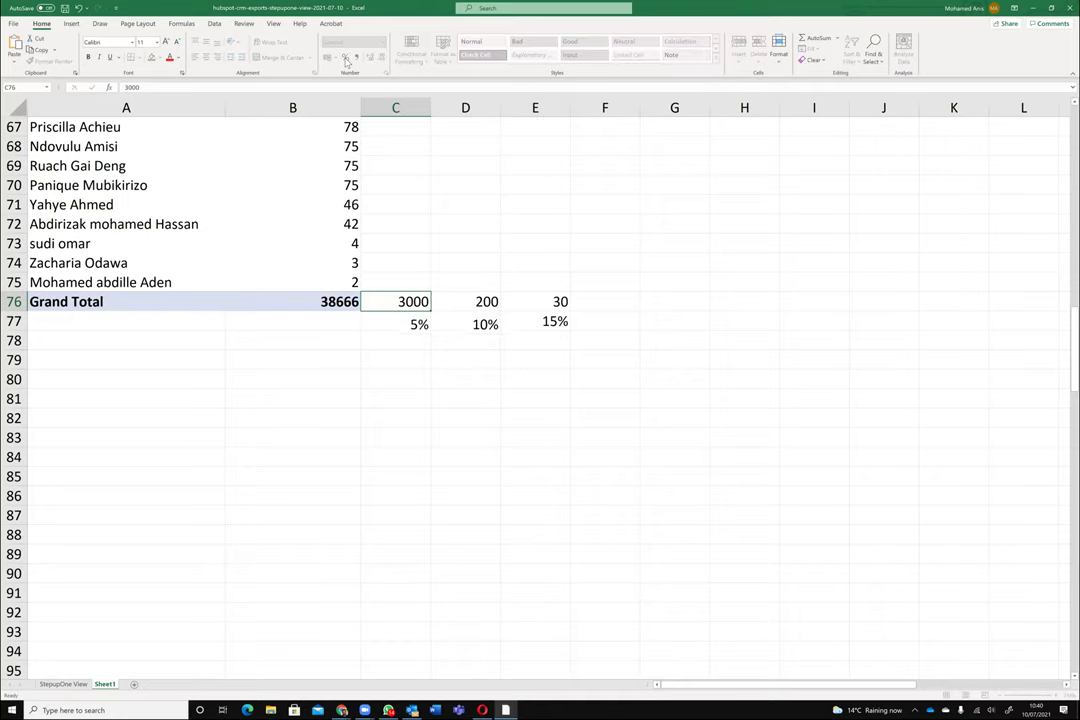
key(Return)
key(Up)
key(Left)
key(Right)
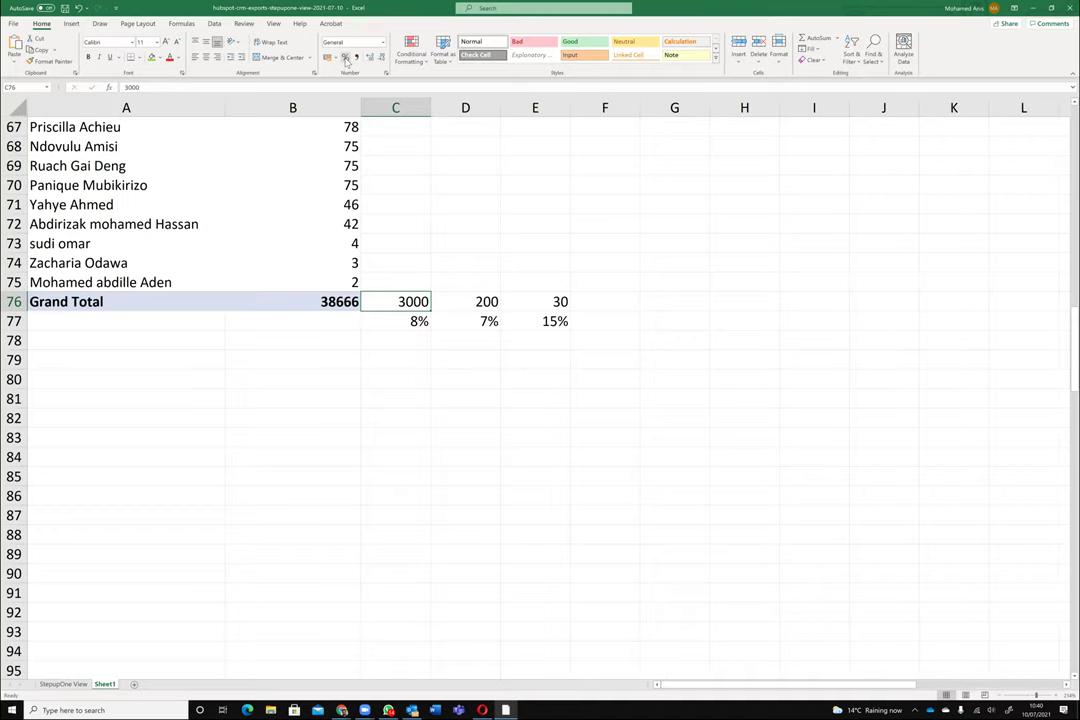
key(Right)
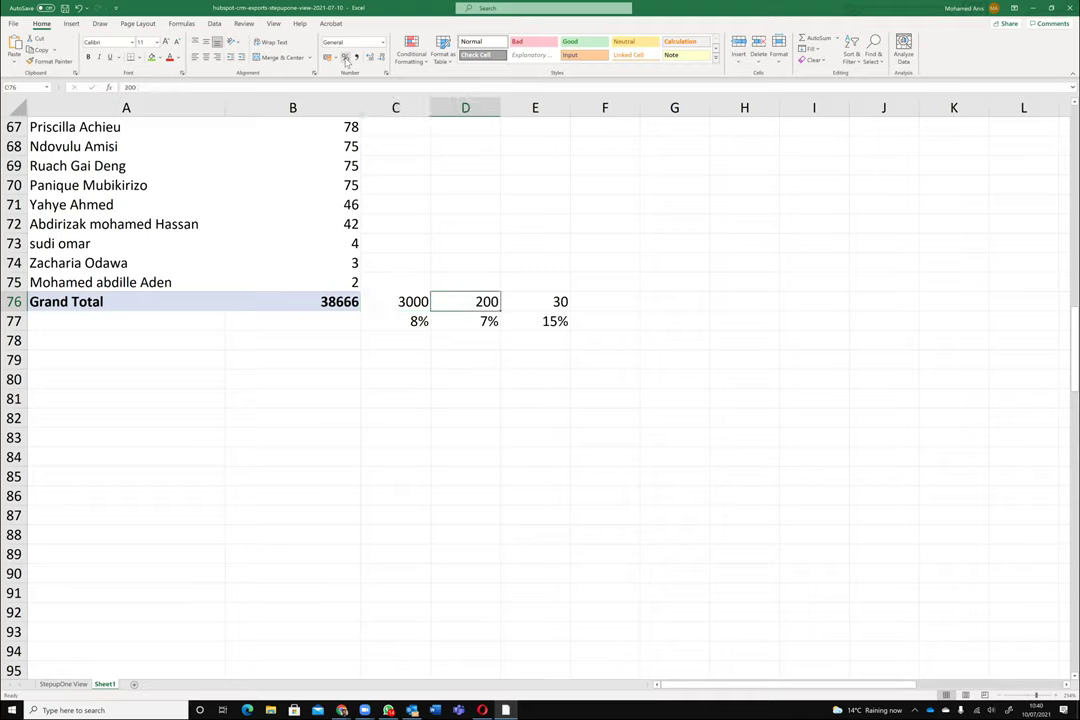
key(Left)
key(Down)
key(Up)
key(Down)
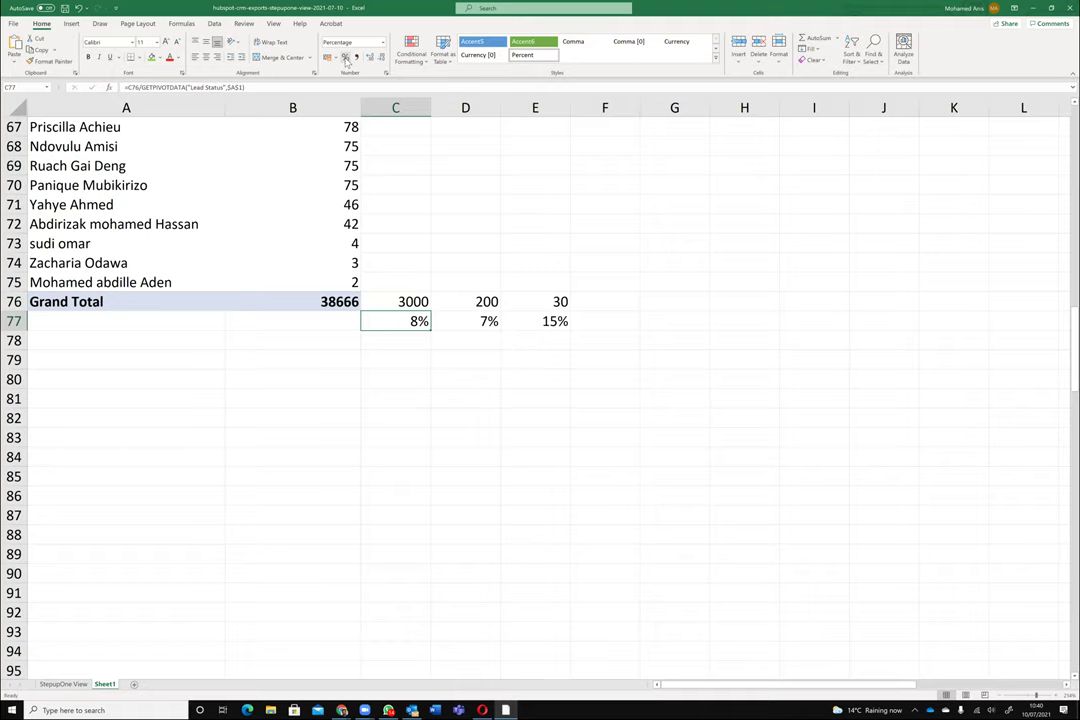
key(Right)
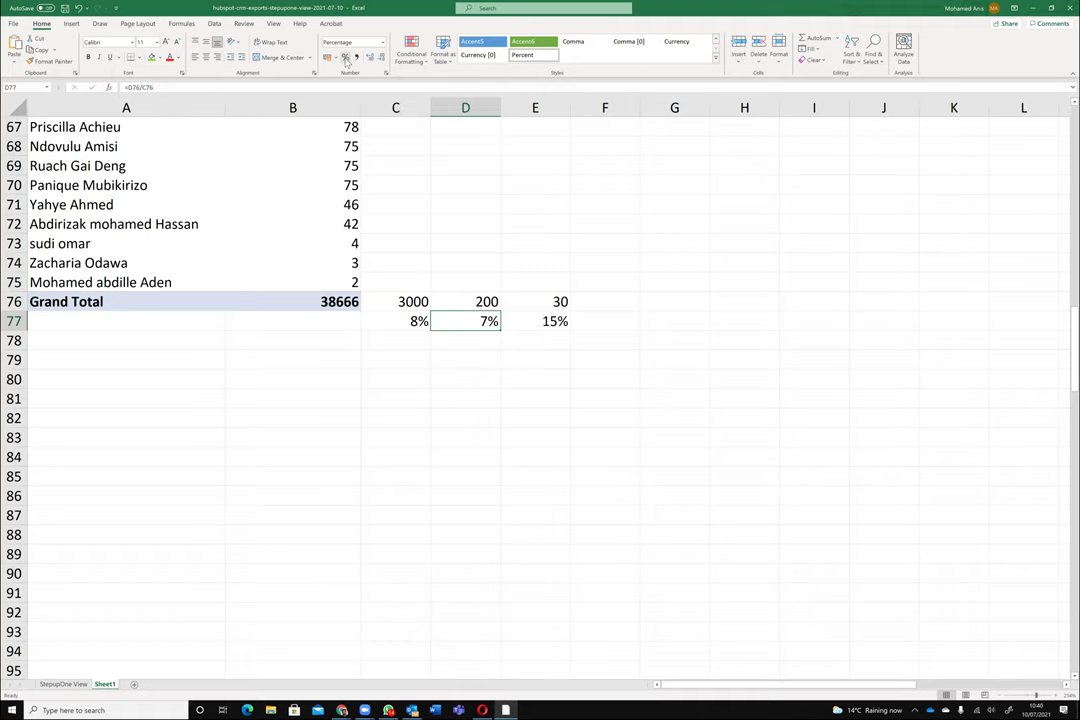
key(Right)
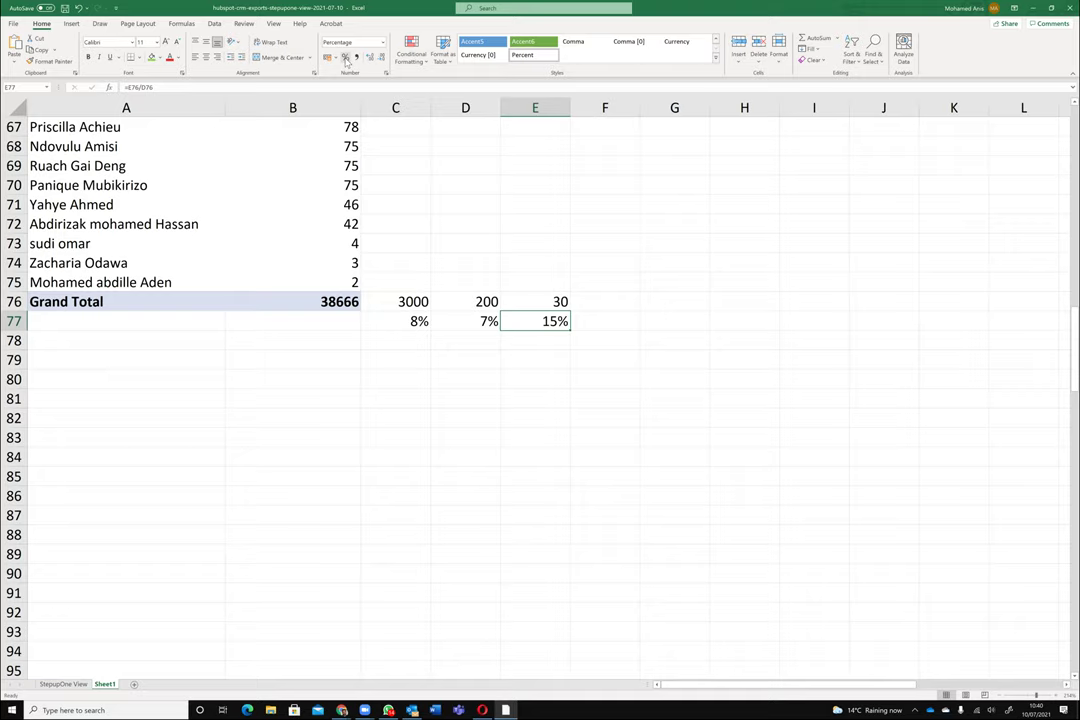
- Enter 5 as the next stage target in F76
key(Up)
key(Right)
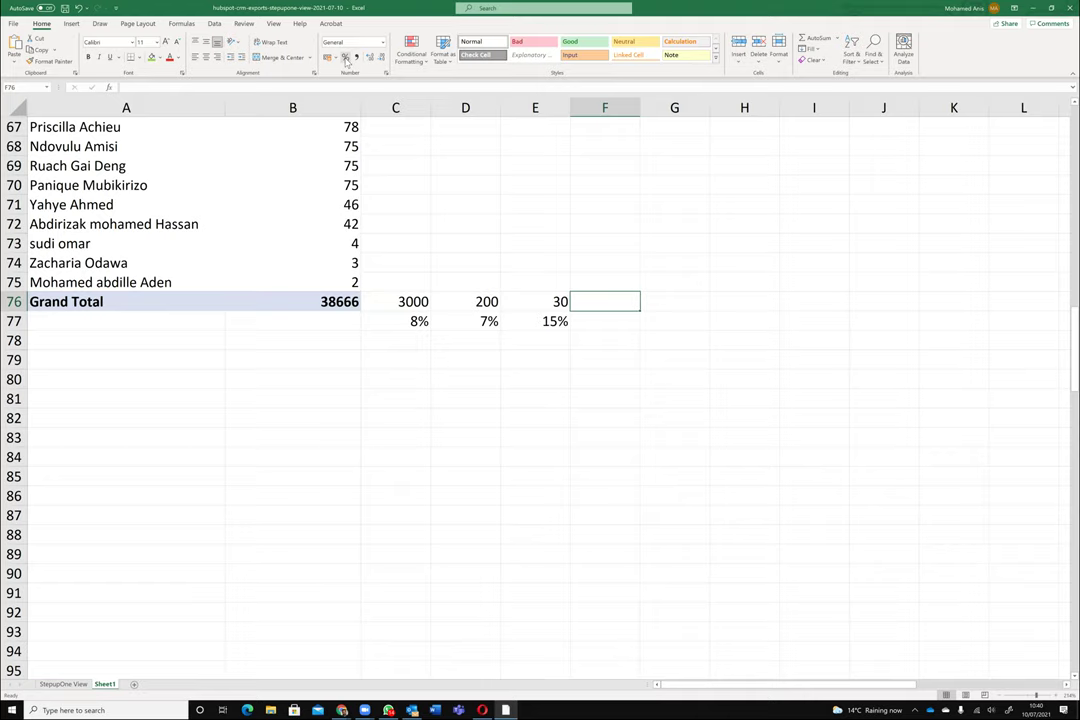
text(5)
key(Return)
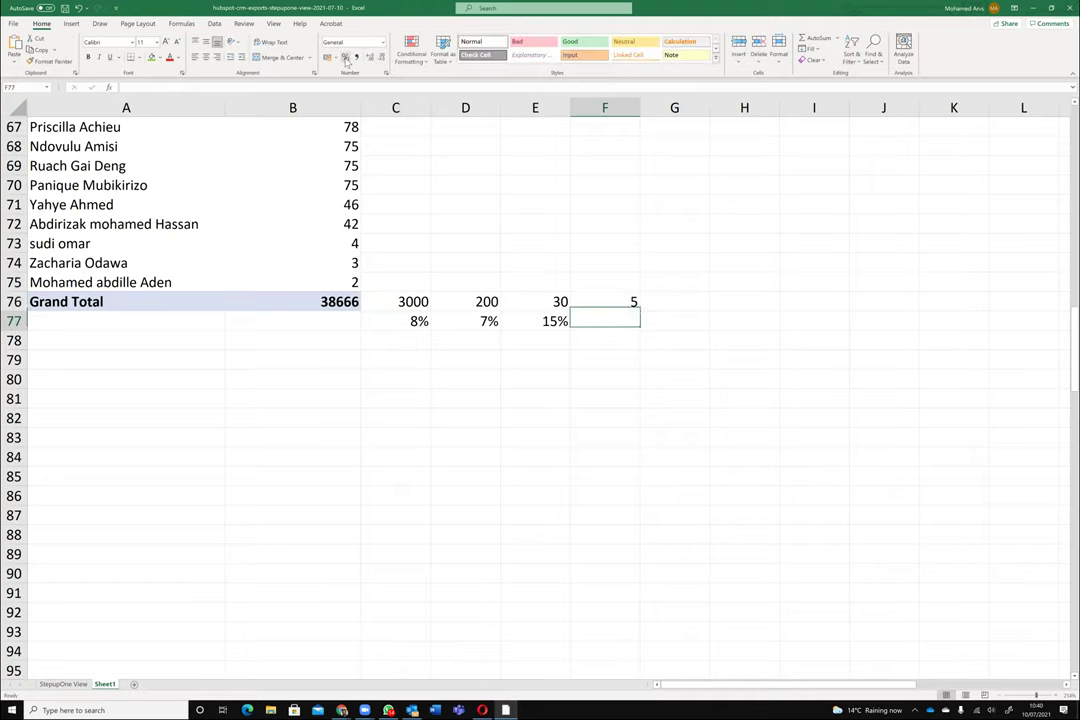
- In F77, divide the 5 by the 30 in E76 and format it as a percentage
text(=)
key(Up)
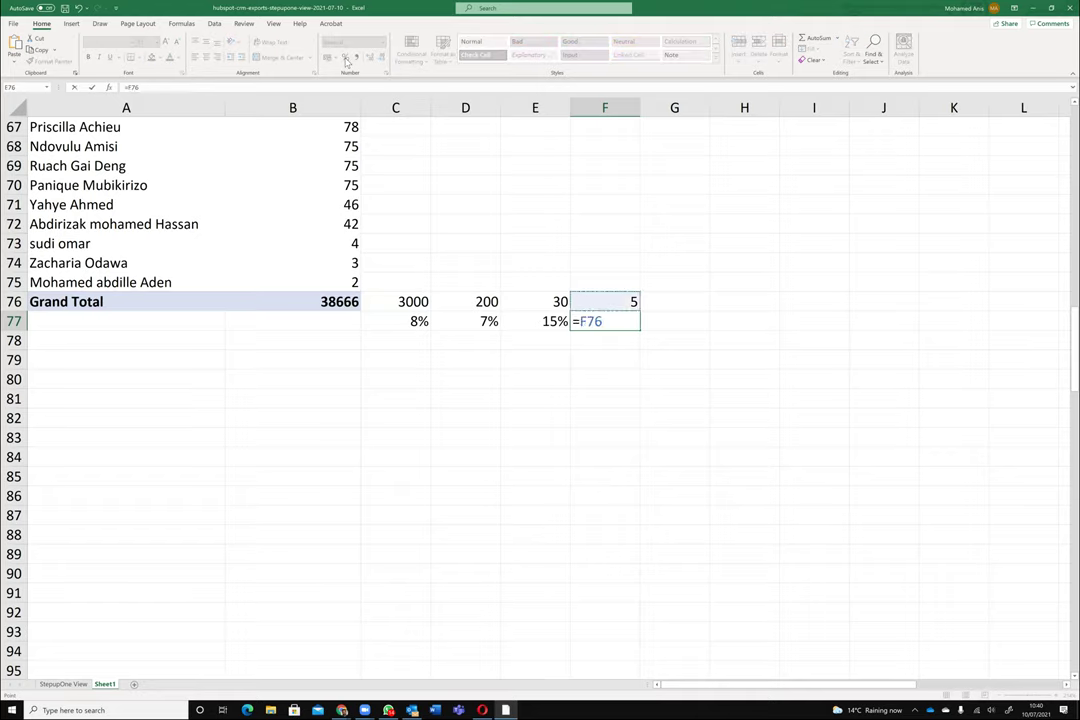
key(Left)
key(Right)
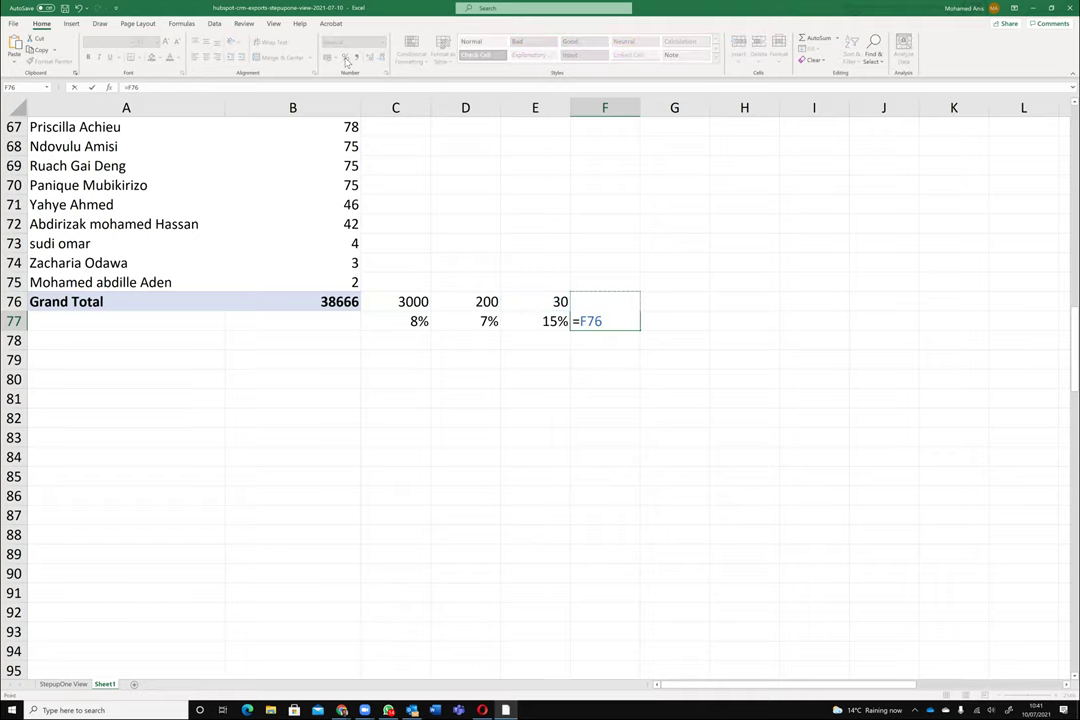
text(/)
key(Up)
key(Left)
key(ctrl+Return)
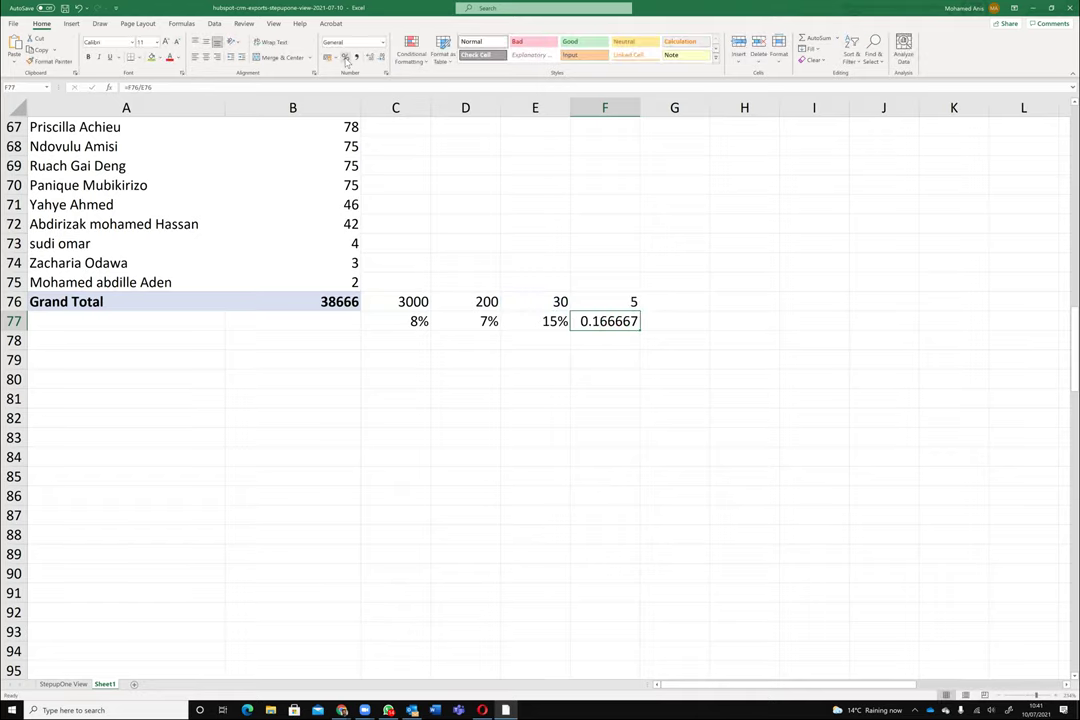
click(345, 57)
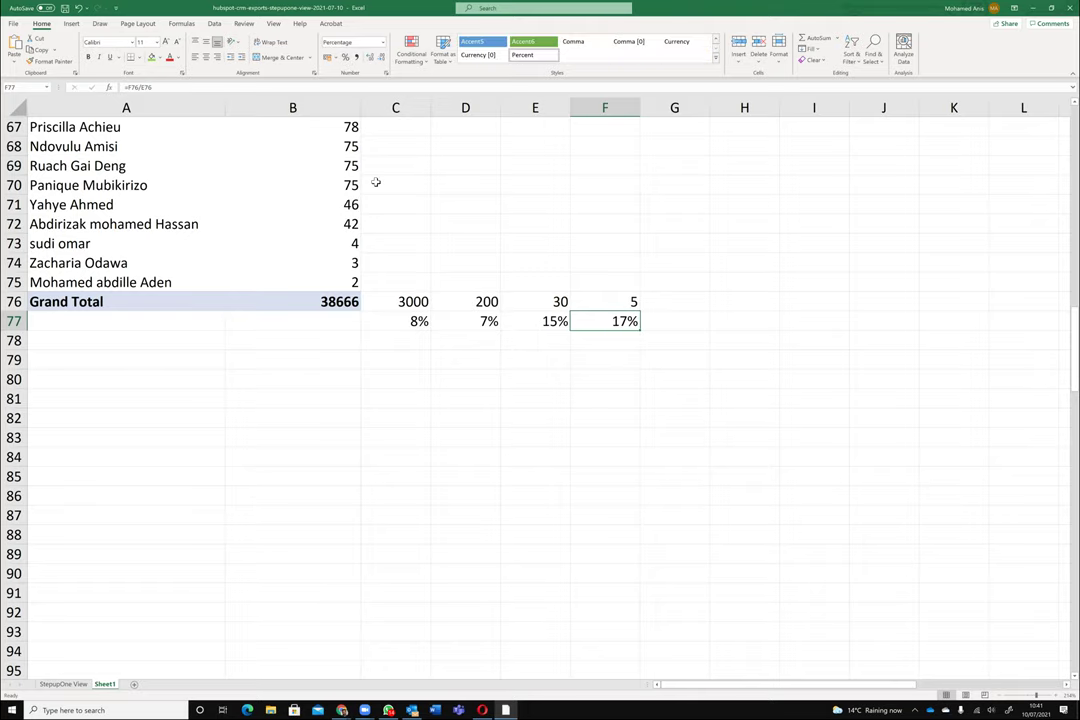
key(Left)
key(Left)
key(Left)
key(Up)
key(Up)
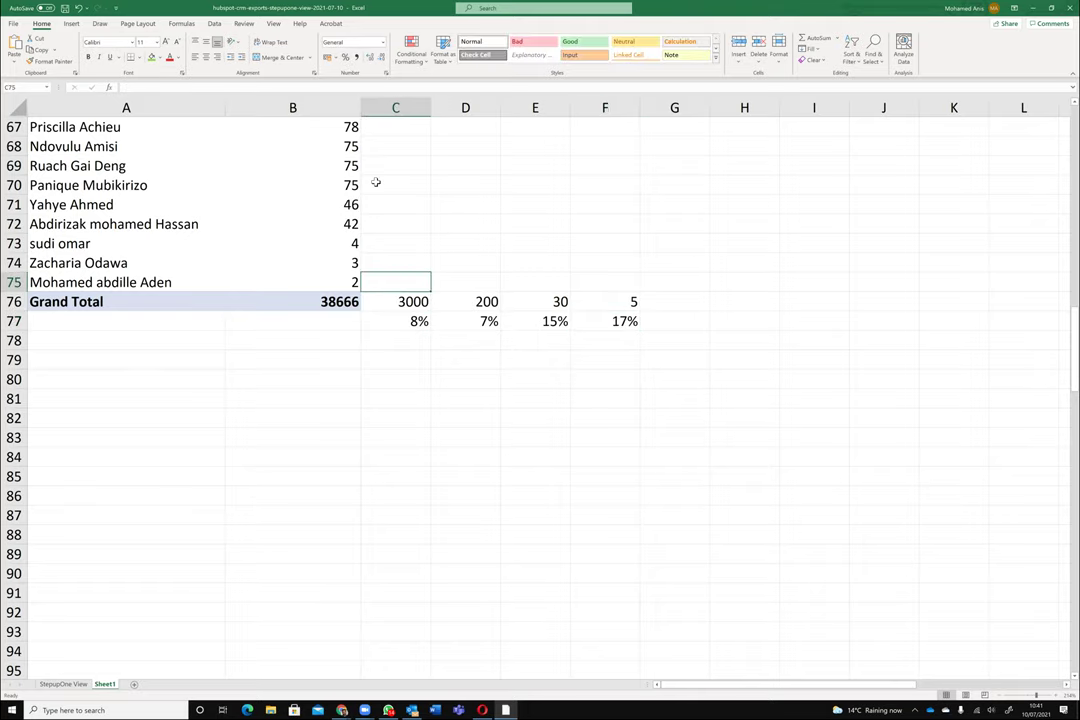
- Enter the stage labels connecting, engaging, meeting zoom and jobs across C75:F75
text(connectig)
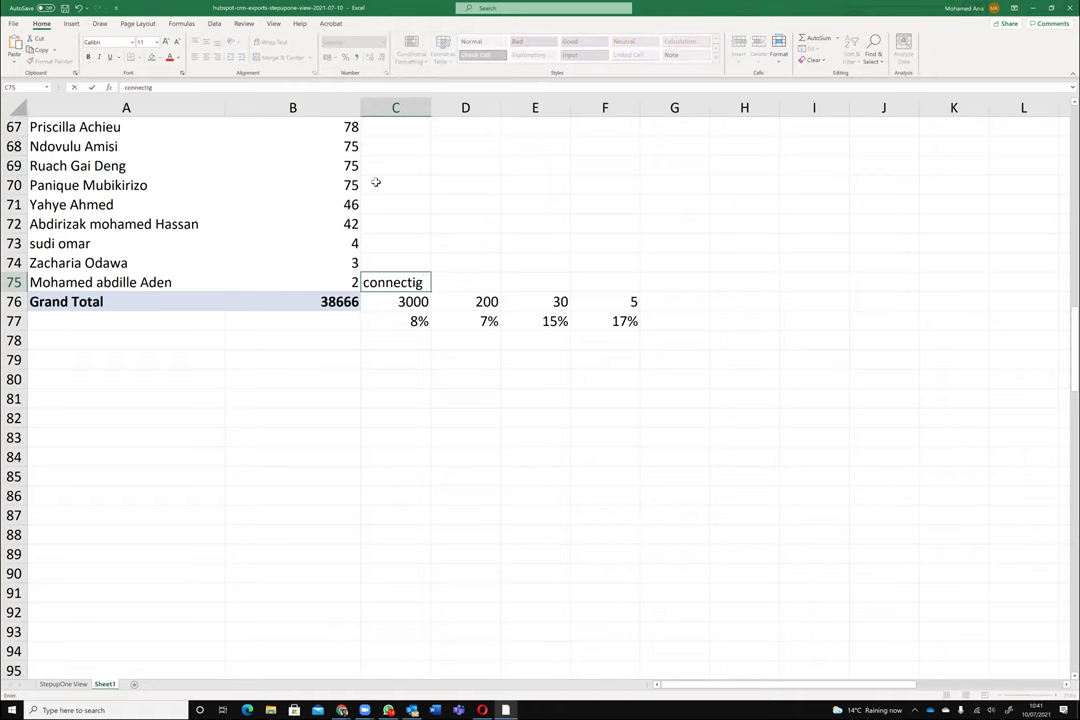
key(BackSpace)
text(ng)
key(Tab)
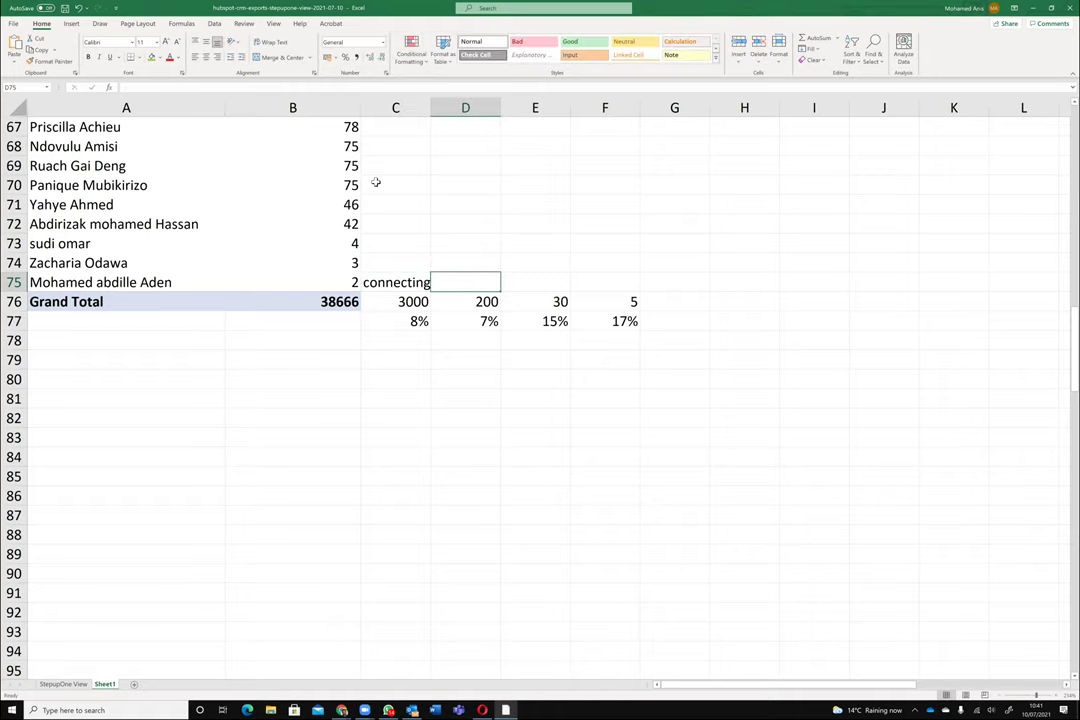
text(engag)
key(BackSpace)
text(ging)
key(Tab)
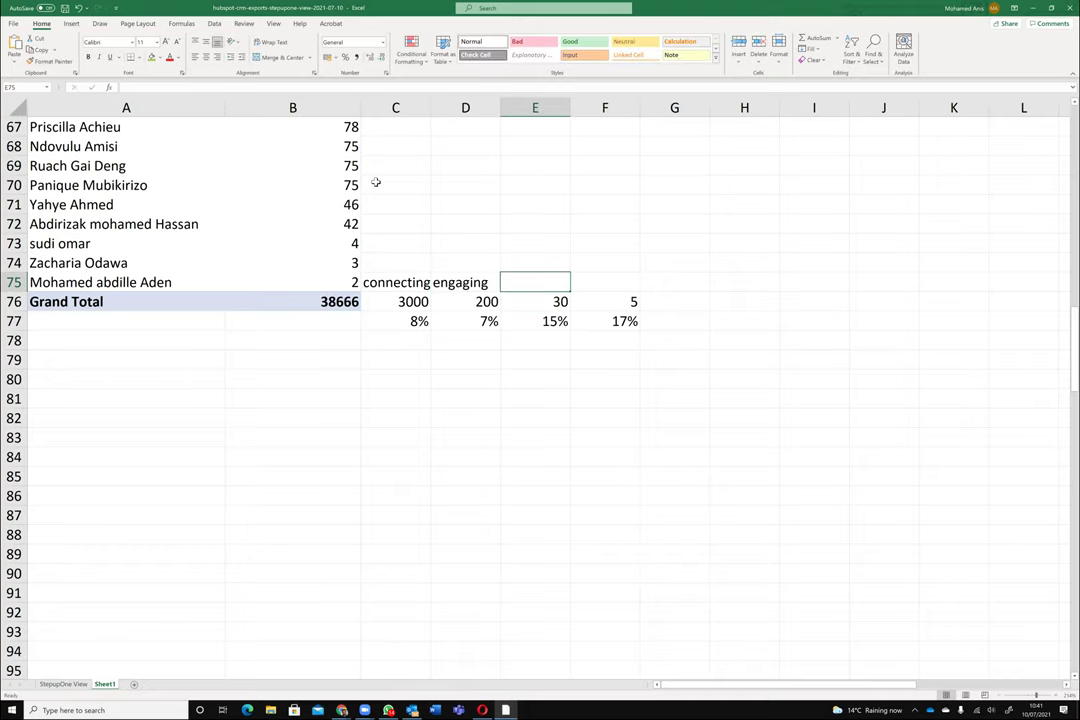
text(meeting)
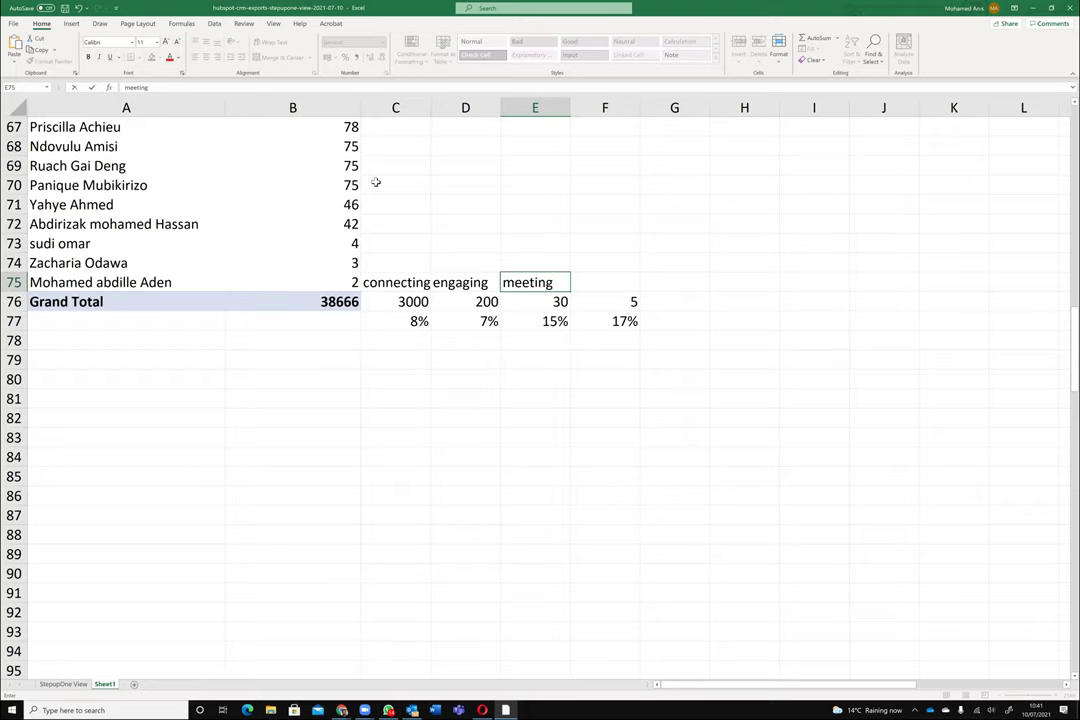
text( zoom)
key(Tab)
text(jobs)
key(Return)
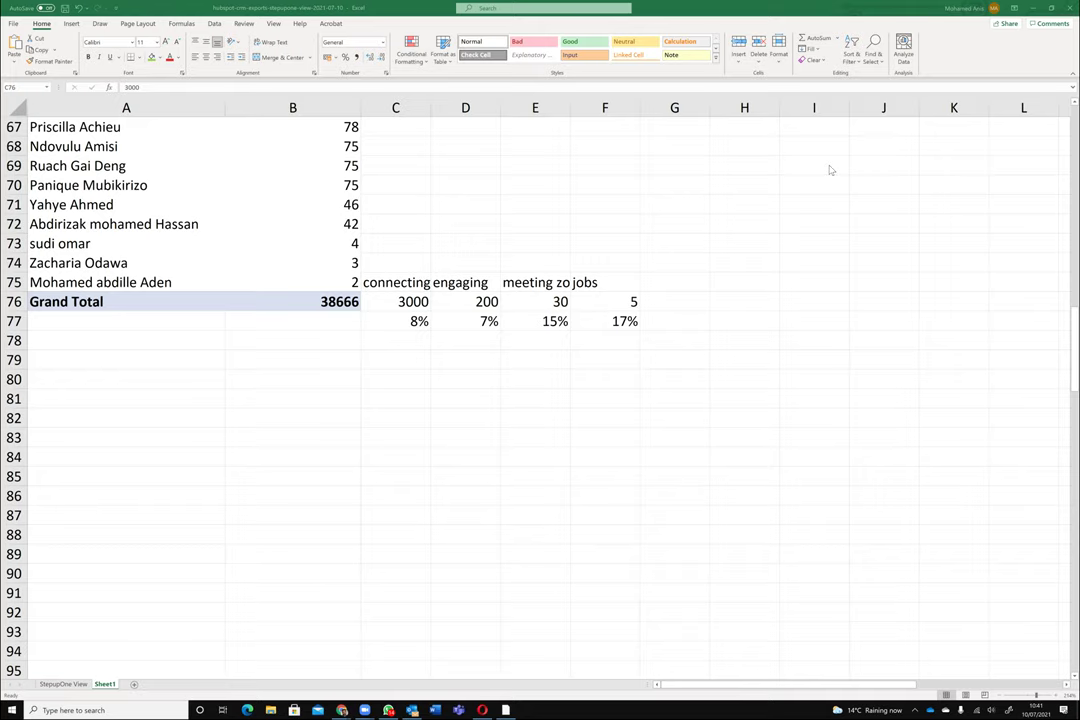
- Widen columns C, D, E and F so every stage label shows in full
click(478, 283)
click(545, 283)
click(580, 281)
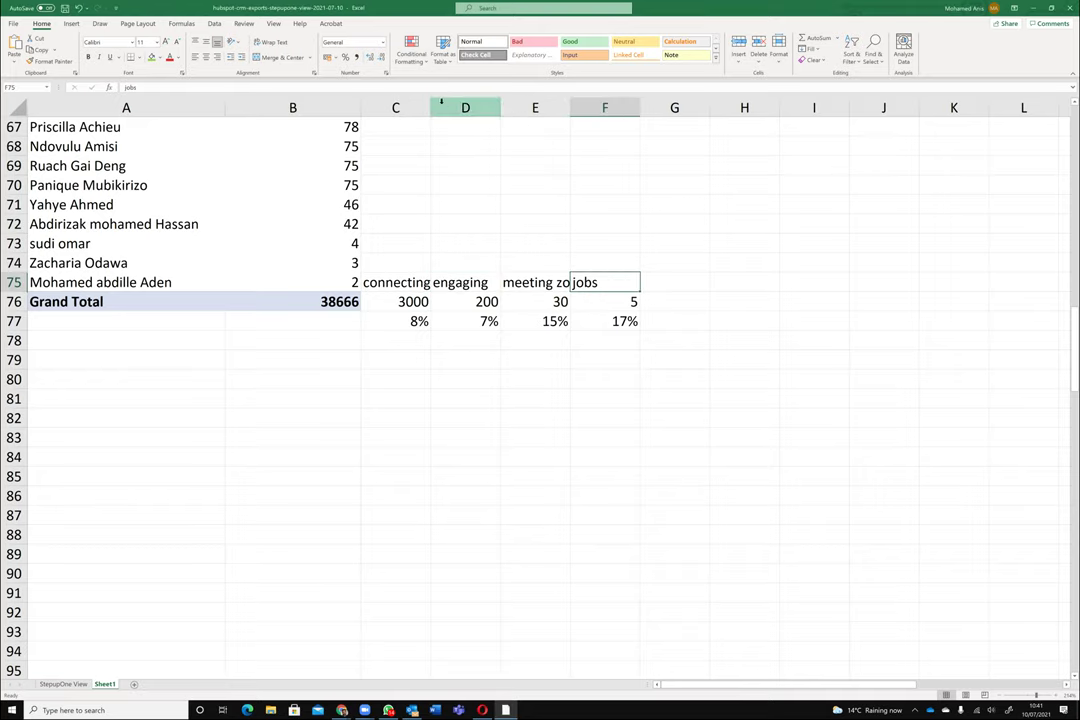
drag(431, 103, 449, 103)
drag(521, 105, 549, 105)
drag(619, 105, 643, 105)
drag(722, 106, 746, 106)
- Select the stage block from the connecting label through the jobs percentages
click(659, 328)
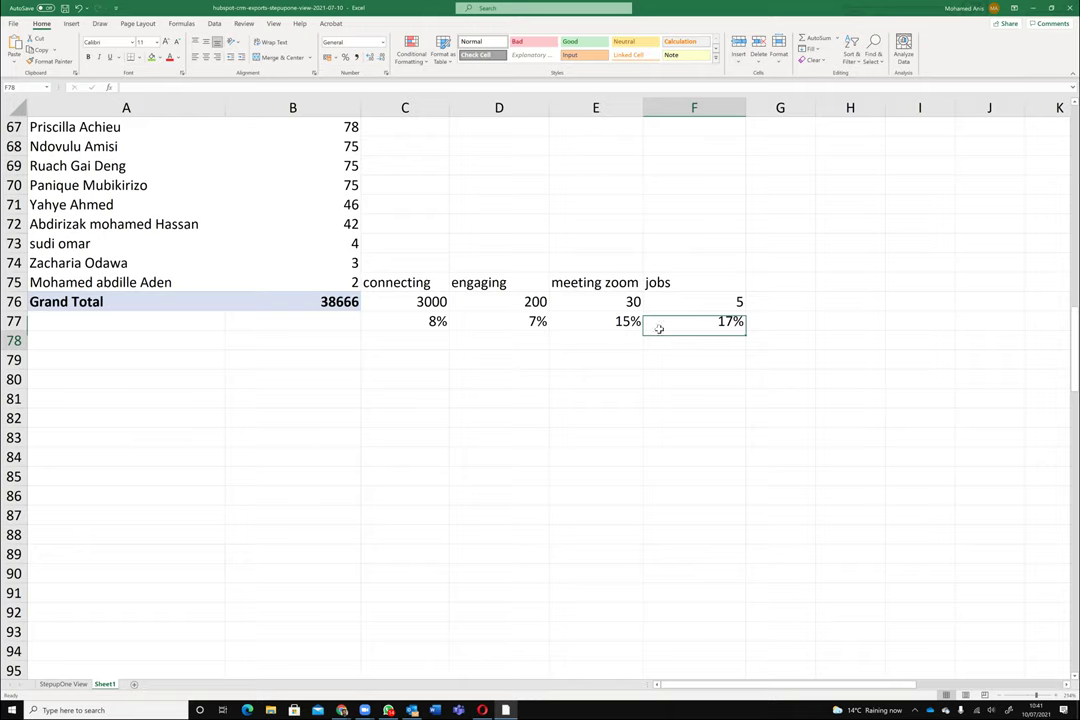
key(Left)
key(Up)
key(Up)
key(Left)
key(Left)
key(Left)
key(Down)
key(Right)
key(Down)
key(Up)
key(Up)
key(shift+Down)
key(shift+Down)
key(shift+Right)
key(shift+Right)
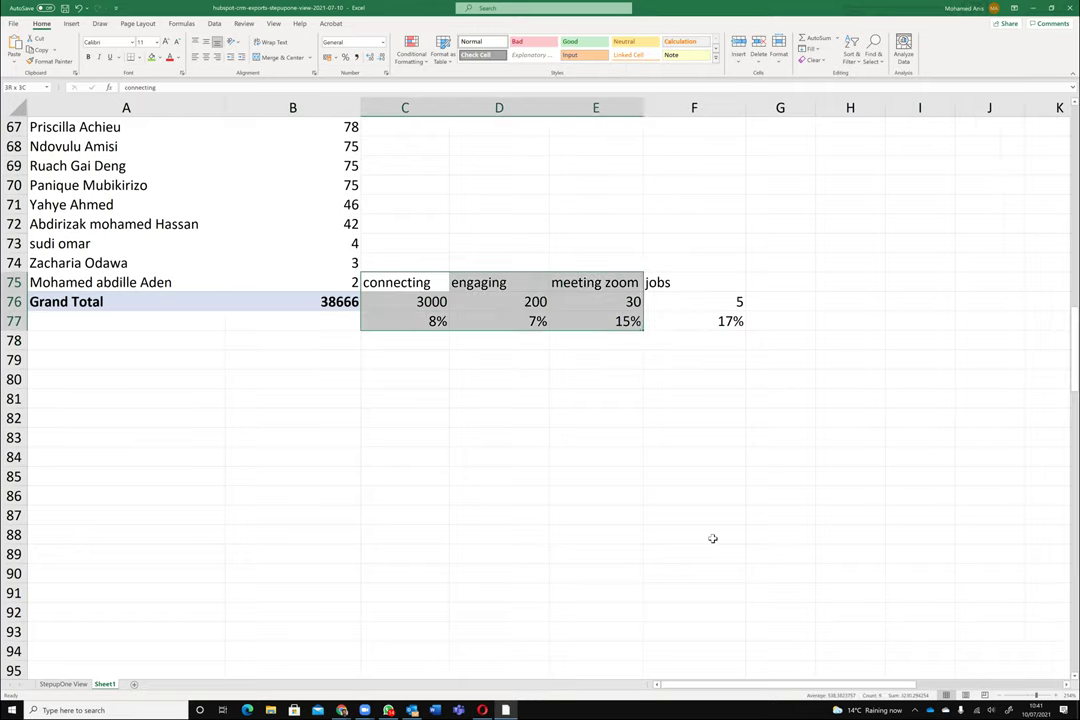
key(shift+Right)
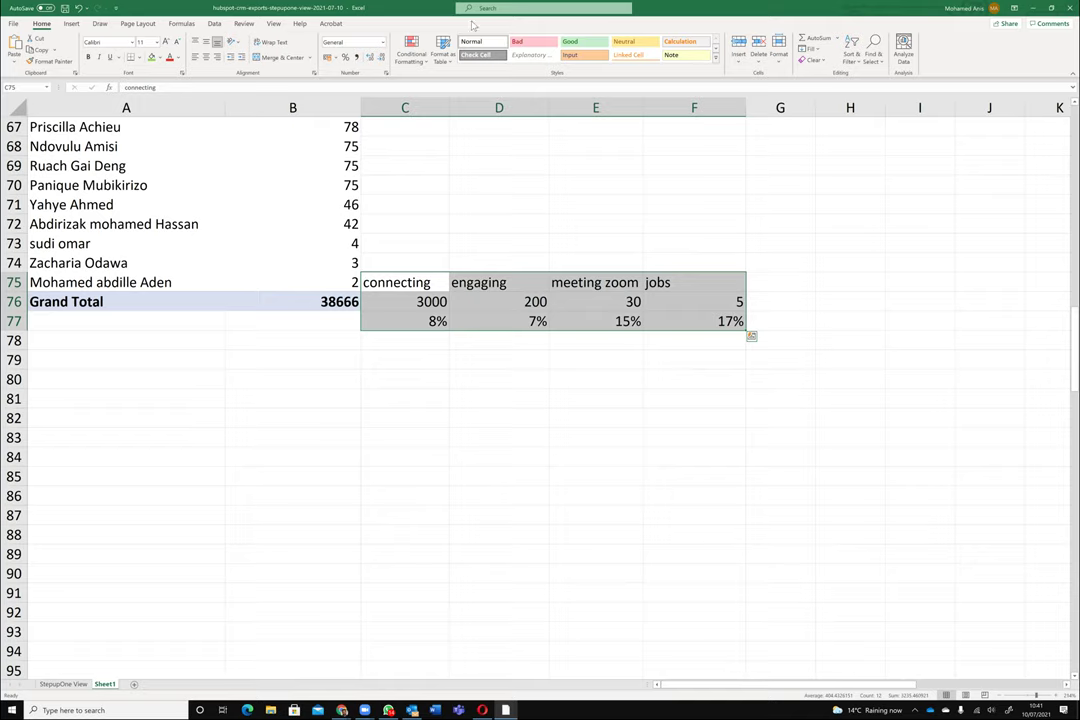
- Format C75:F77 as an orange table with connecting, engaging, meeting zoom and jobs as headers
click(443, 50)
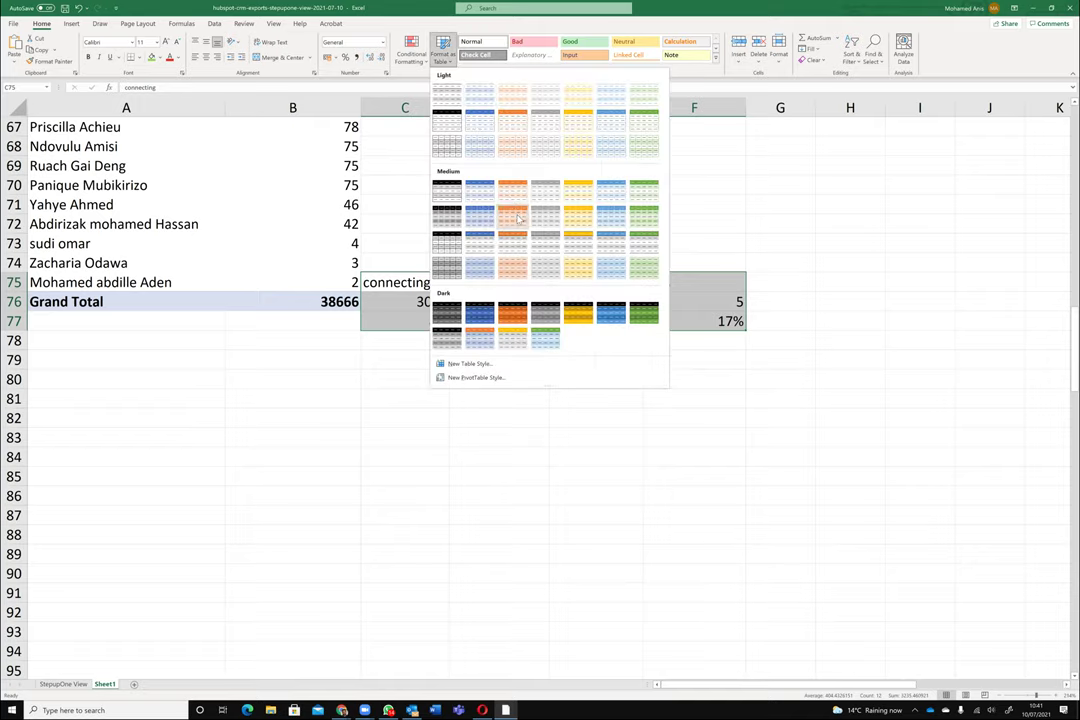
click(446, 188)
click(525, 370)
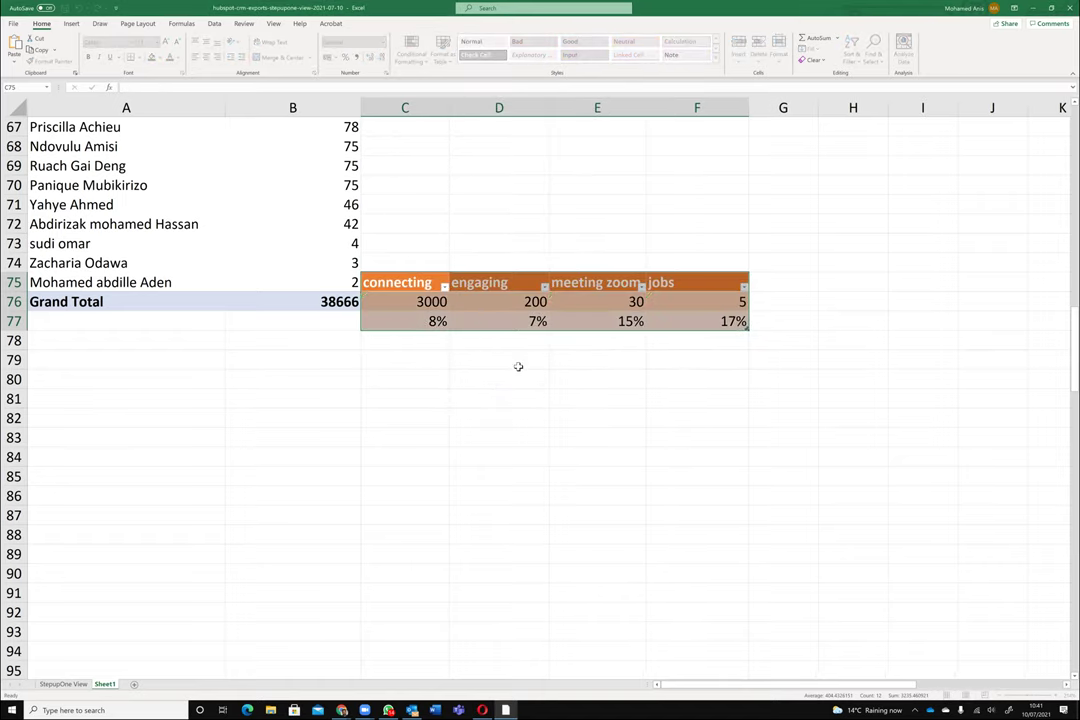
click(463, 315)
drag(400, 283, 429, 322)
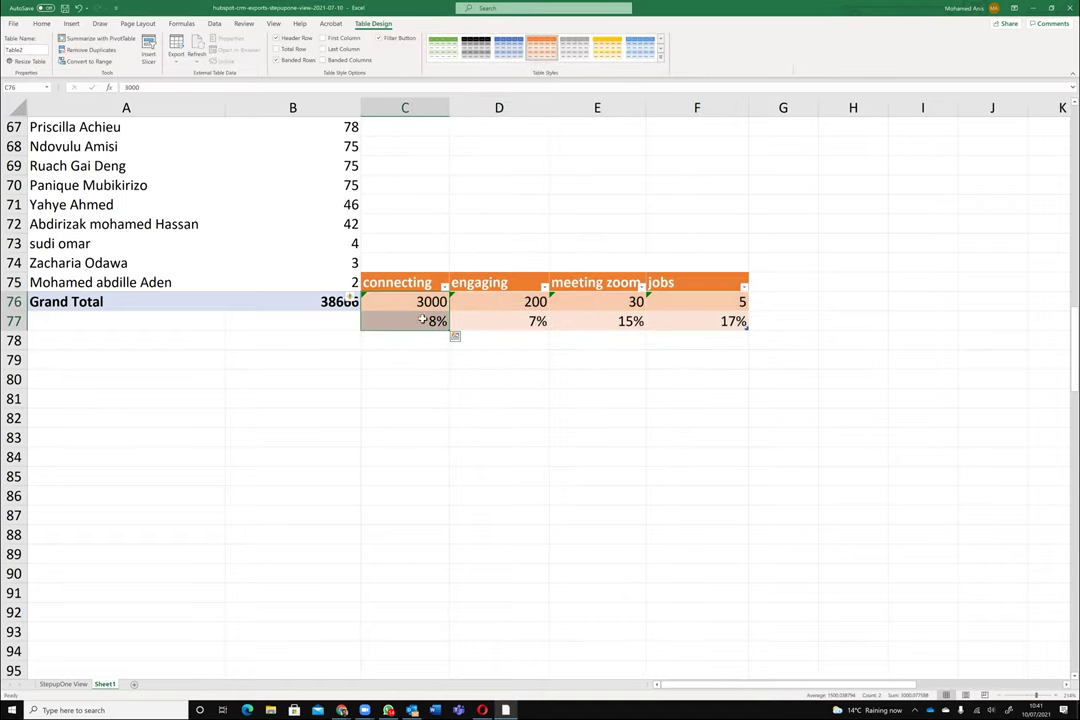
key(Down)
key(Down)
key(Down)
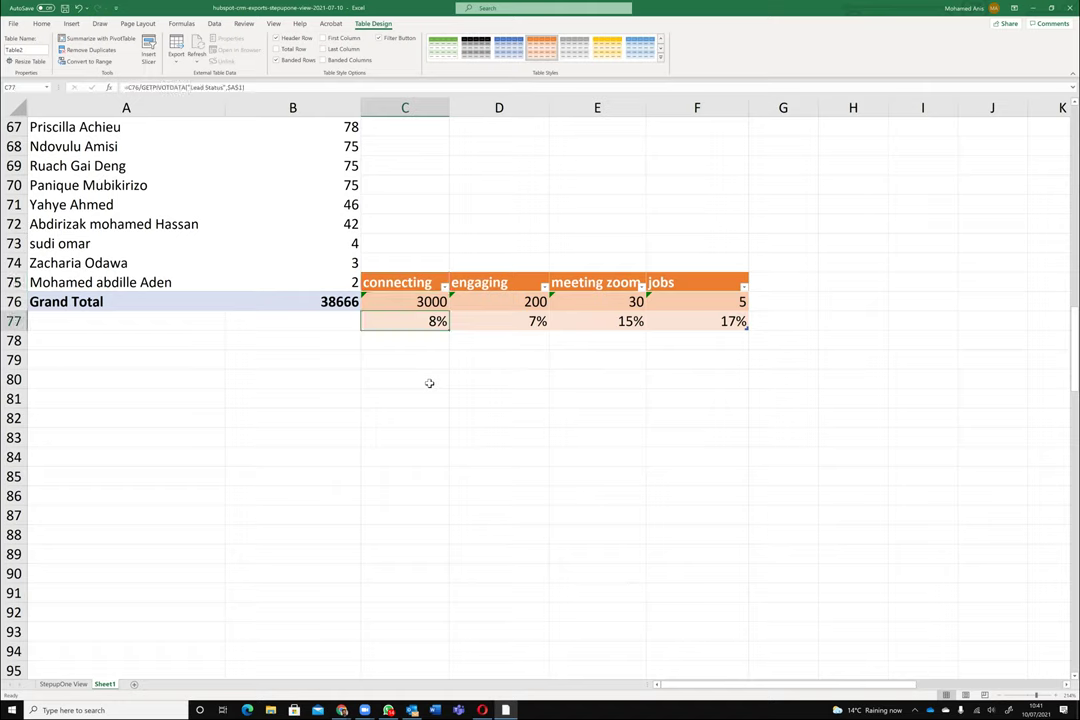
key(Up)
key(Up)
key(Up)
key(Down)
key(Down)
key(Down)
key(Down)
key(Down)
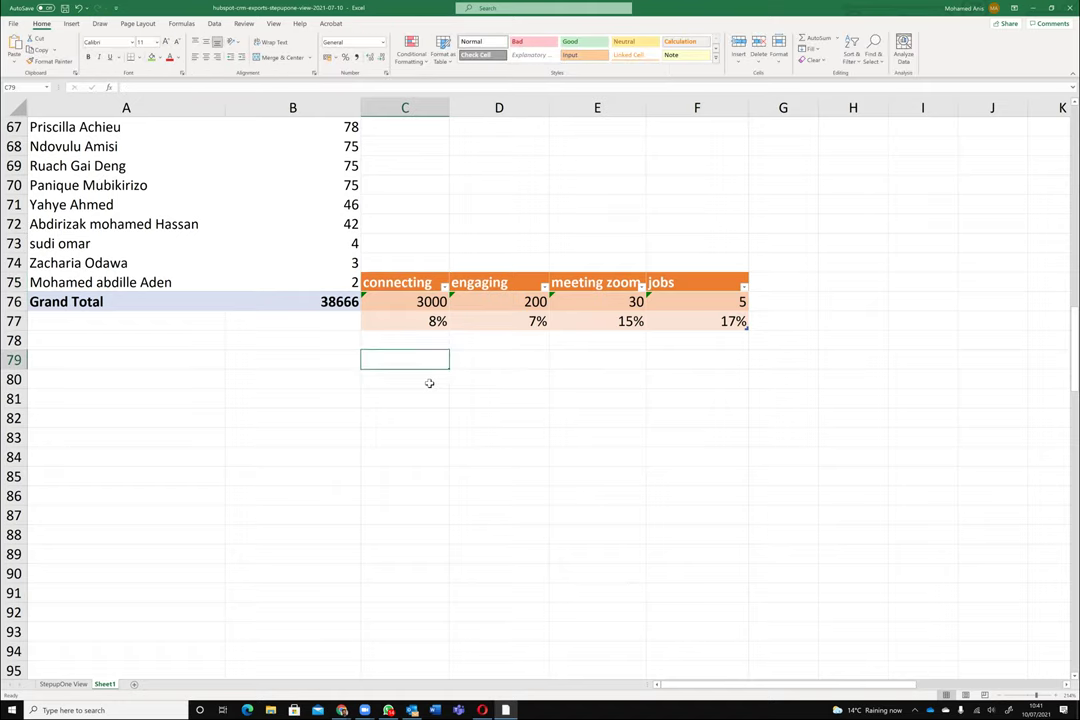
key(Up)
key(Up)
key(Up)
key(Up)
- Copy the orange stage table and paste it at C81
key(Left)
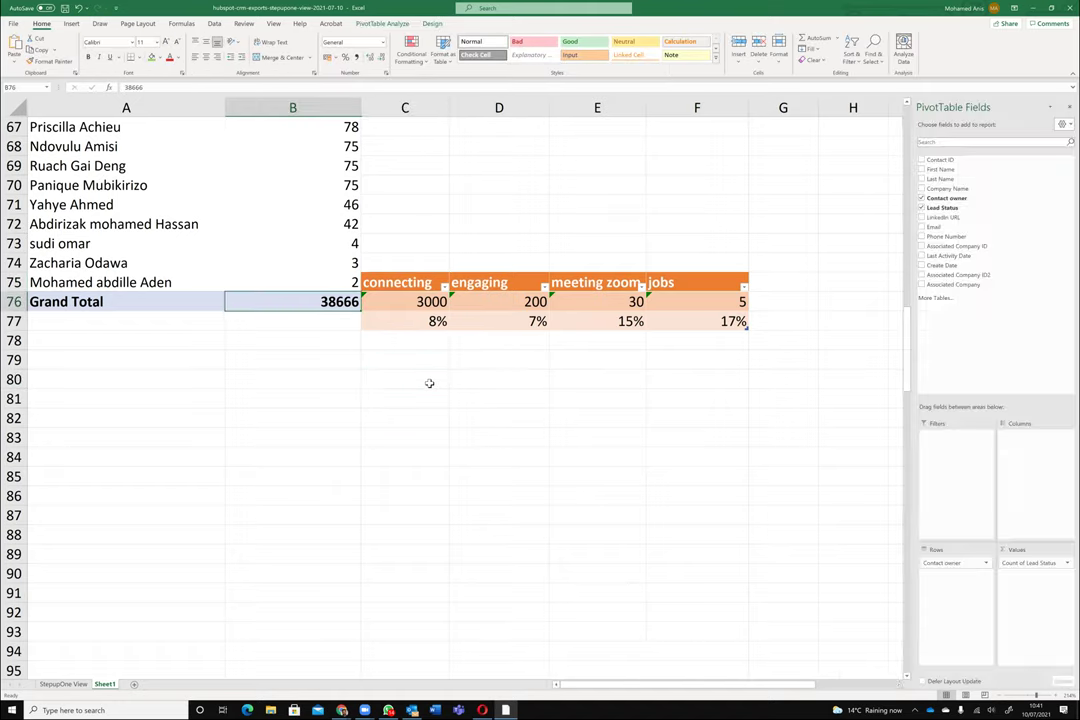
key(ctrl+c)
key(Up)
key(Right)
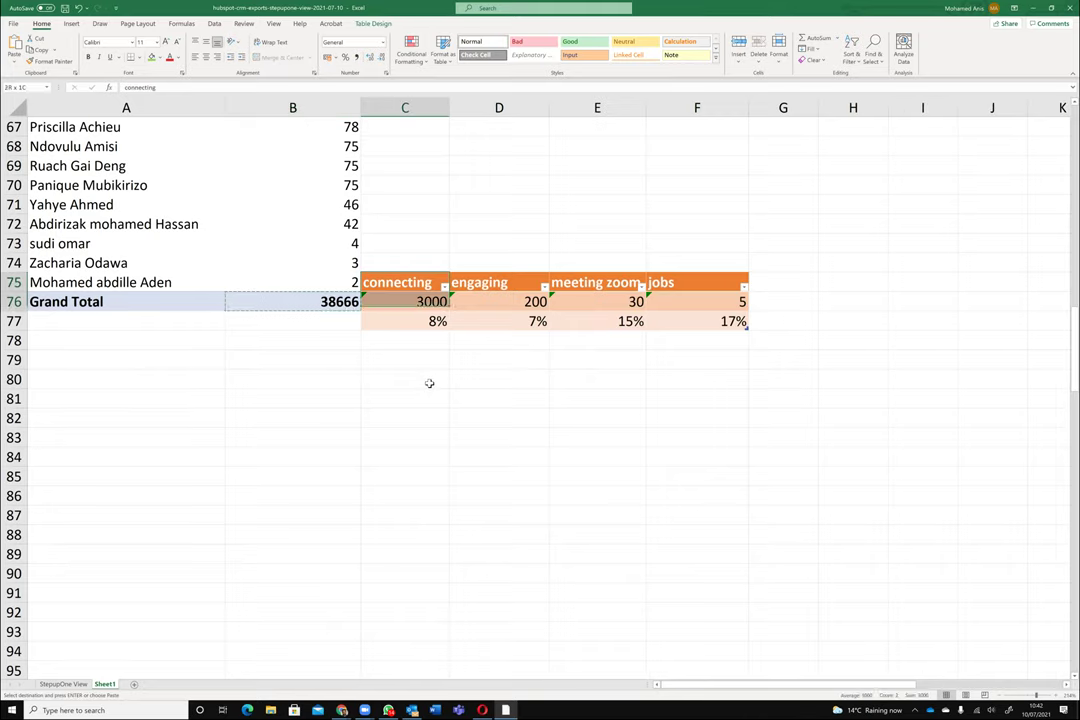
key(shift+Down)
key(shift+Down)
key(shift+Right)
key(shift+Right)
key(shift+Right)
key(ctrl+c)
key(Down)
key(Down)
key(Down)
key(Down)
key(Down)
key(Down)
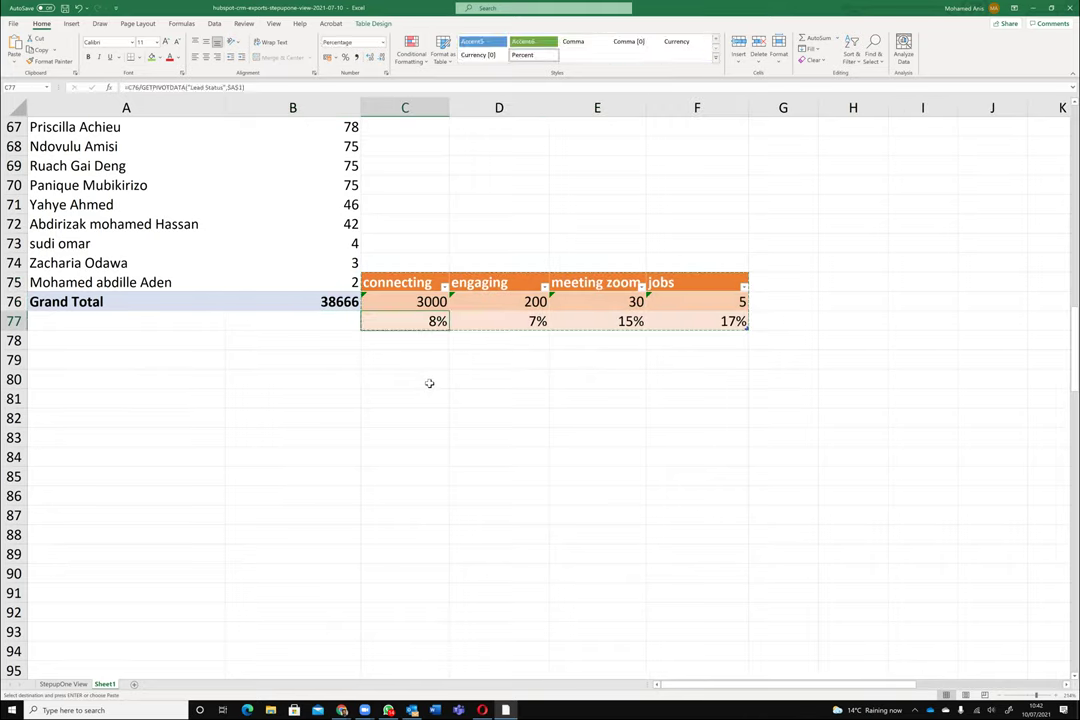
key(ctrl+v)
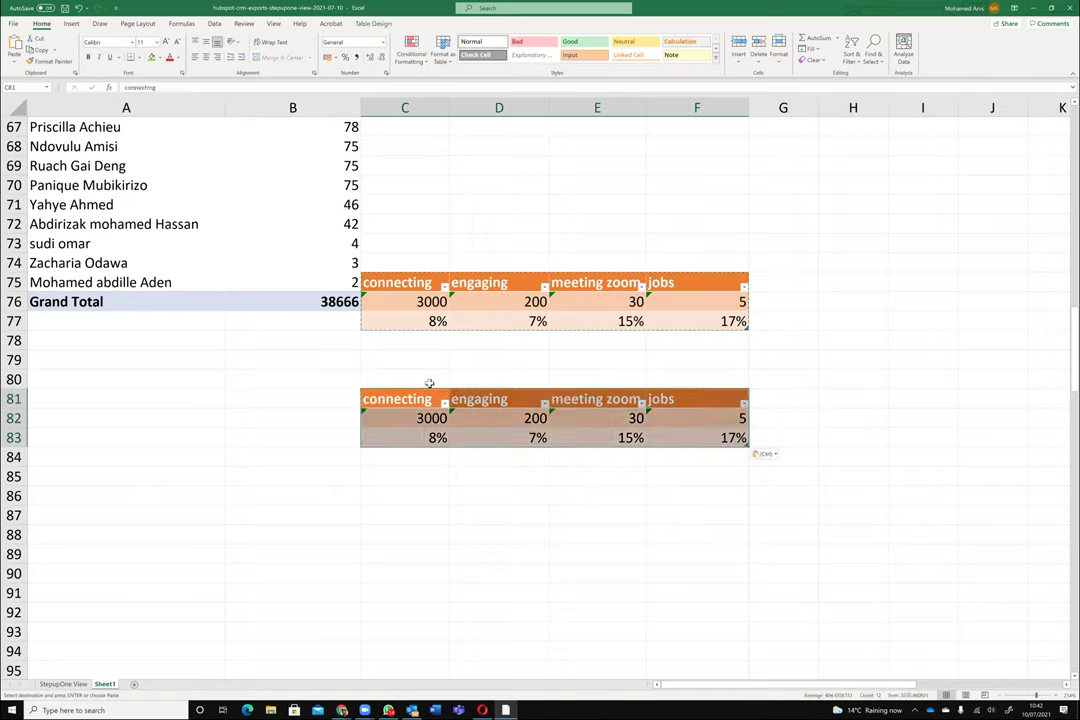
- Label the copied table with a person's name in B81
key(Left)
text(Anis)
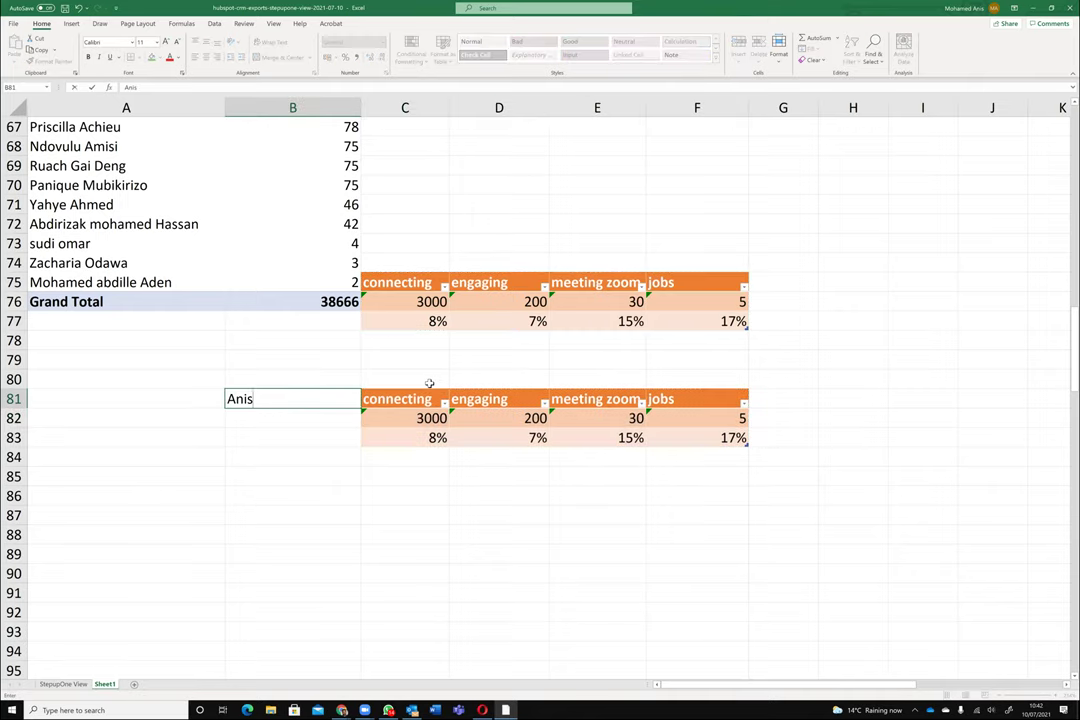
key(Return)
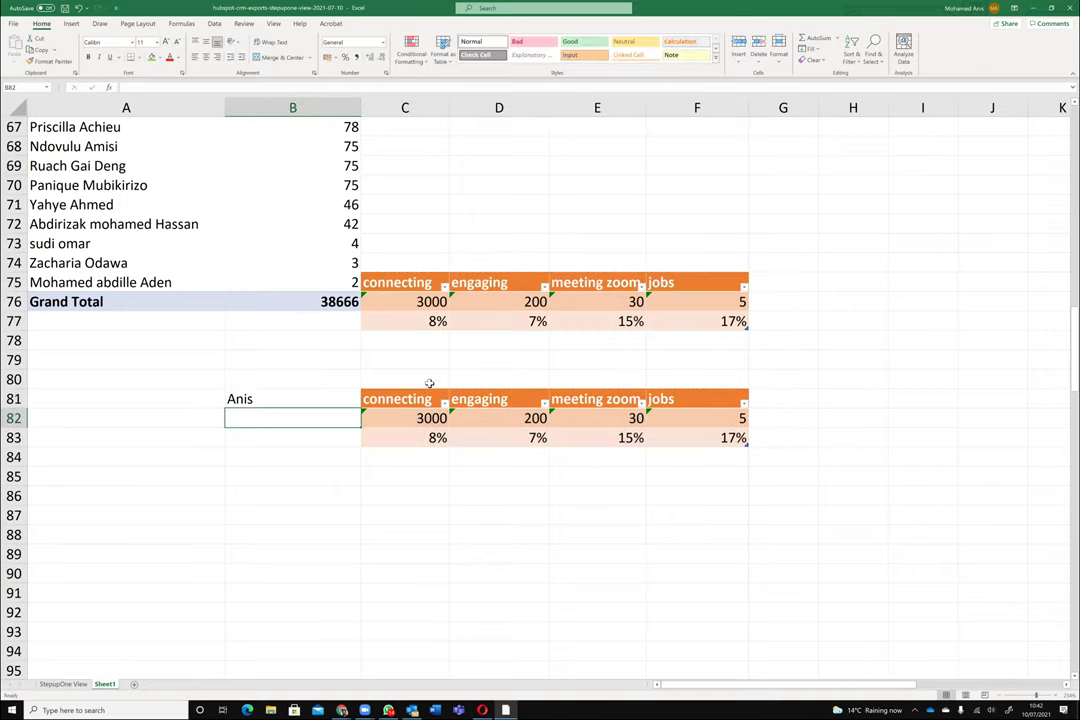
key(Up)
key(Down)
key(Up)
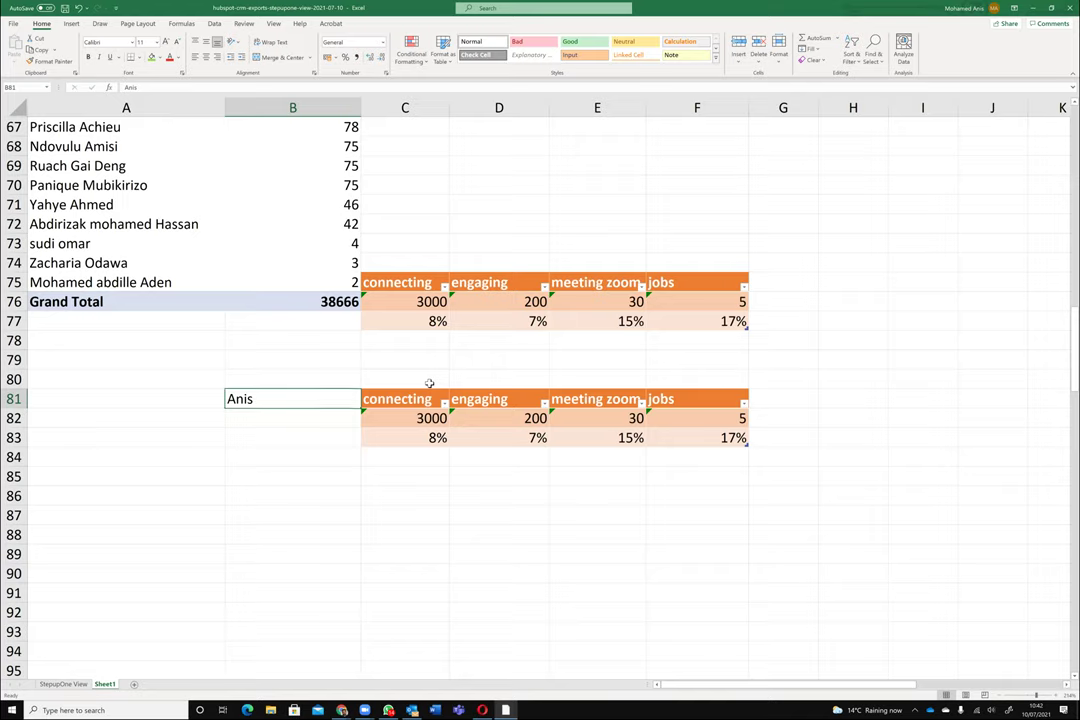
key(Right)
key(Down)
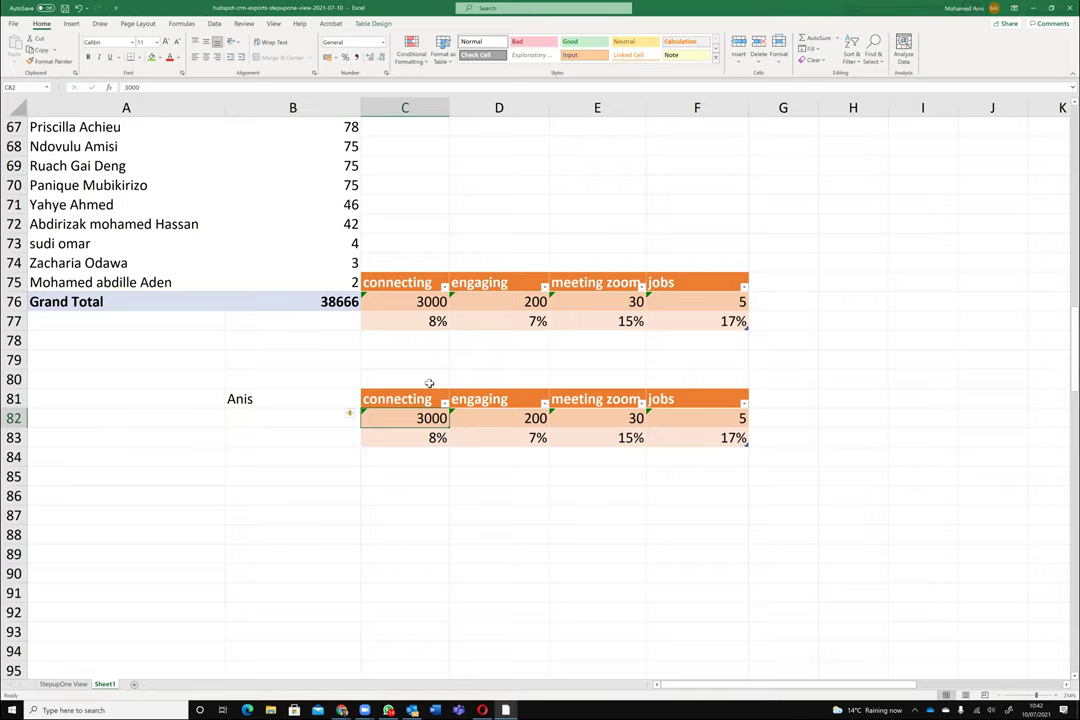
- Try 6000 and then 7000 as the copied table's connecting target in C82
text(6000)
key(Return)
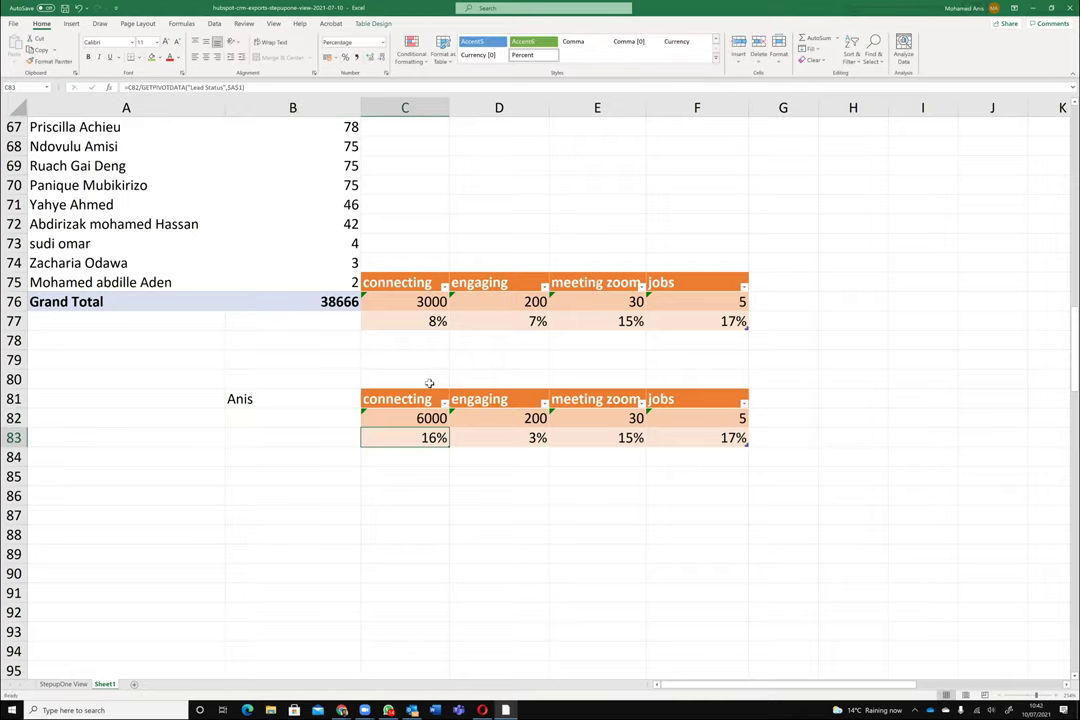
key(Up)
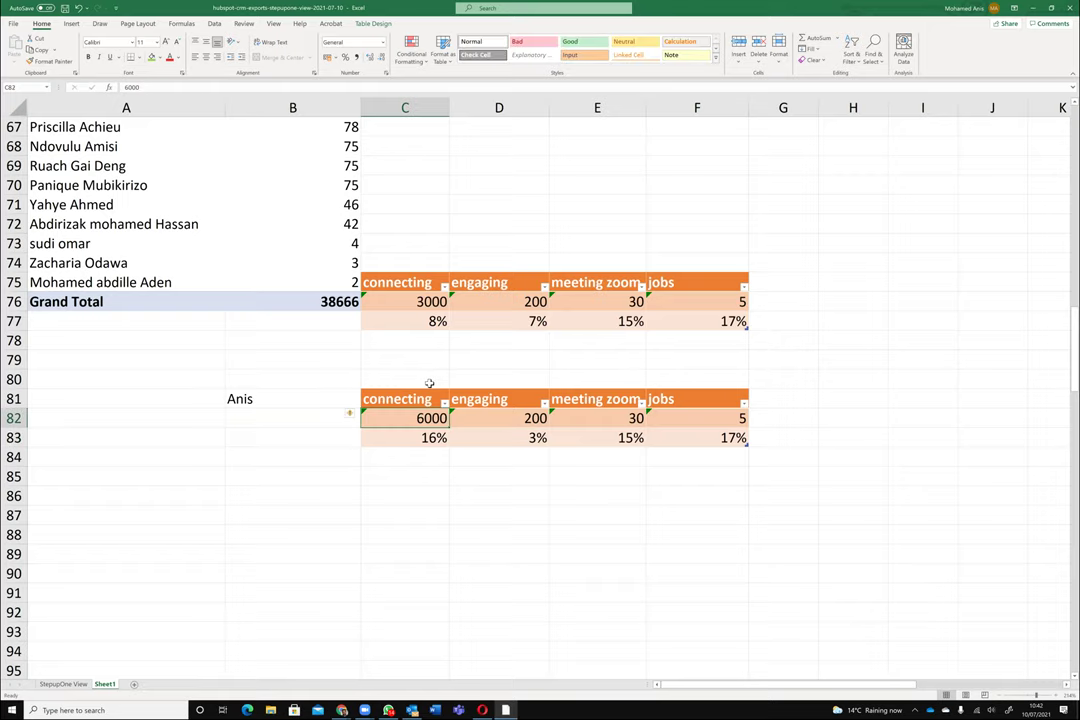
text(7000)
key(Return)
key(Up)
- Restore the copied table's connecting target to 8000, correcting stray entries along the way
text(80)
key(Tab)
text(0)
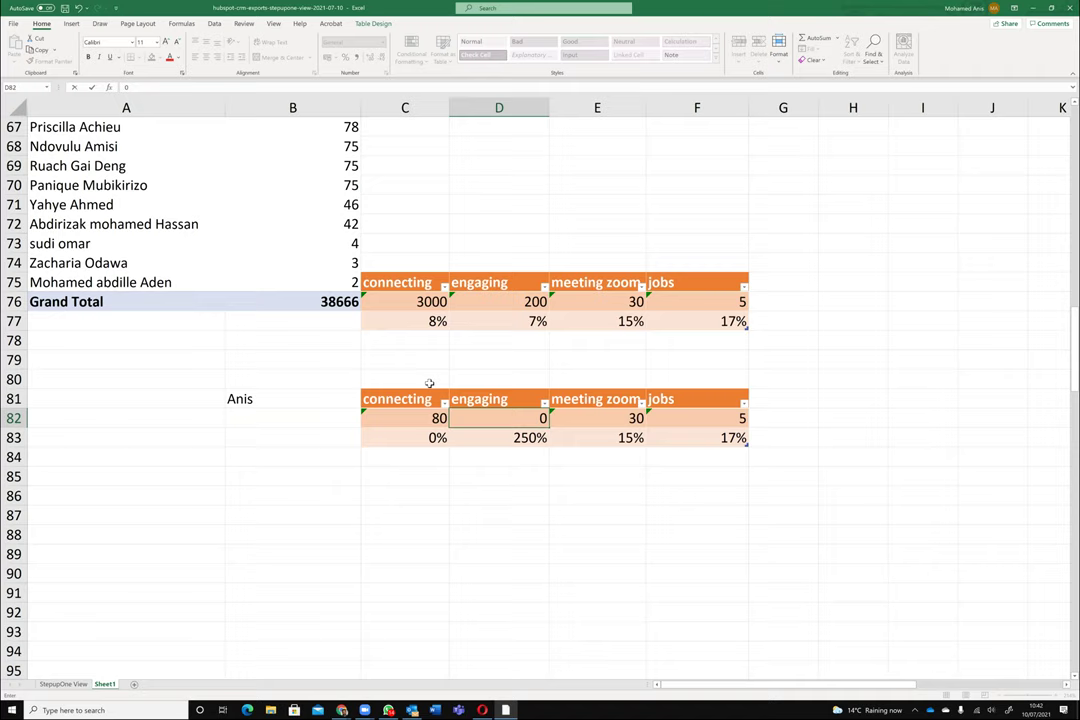
key(Left)
text(80000)
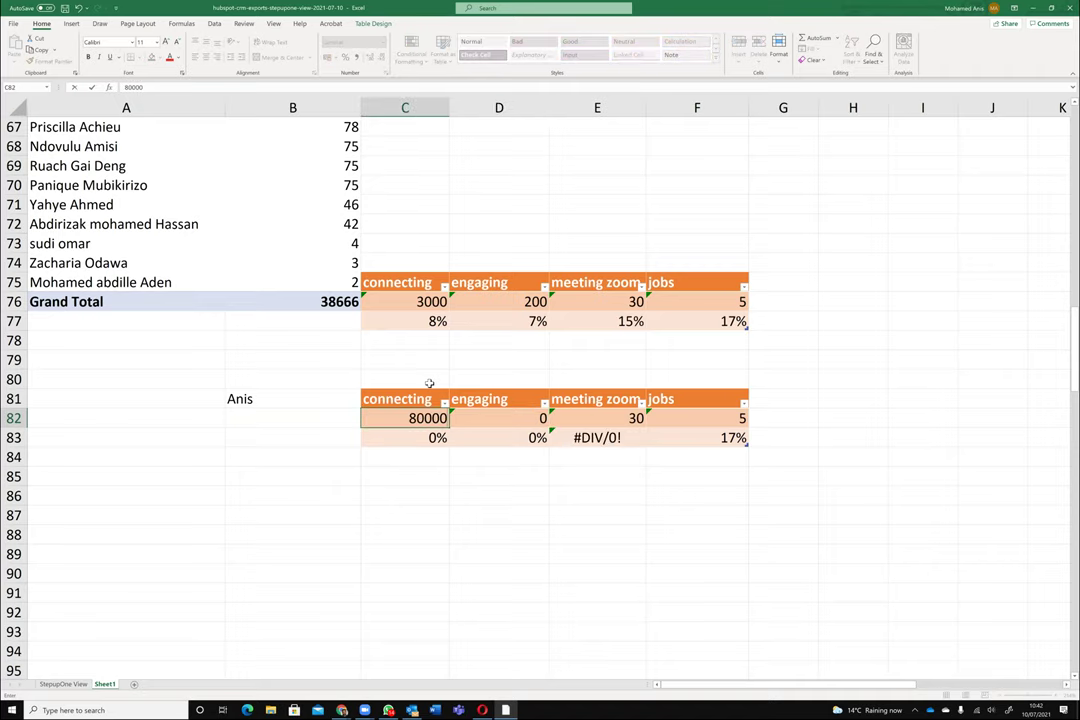
key(ctrl+Return)
text(80000)
key(BackSpace)
key(Return)
- Enter 10000 in the empty cell B82 beside the copied table
key(Right)
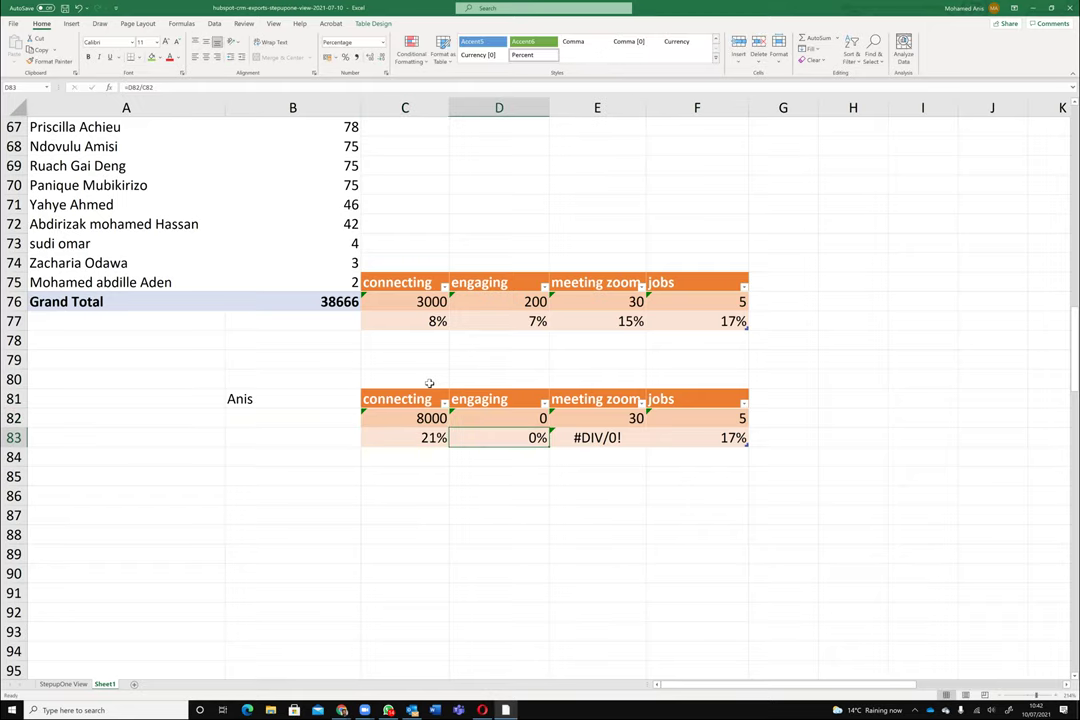
key(Left)
key(Up)
key(Right)
key(Right)
key(Right)
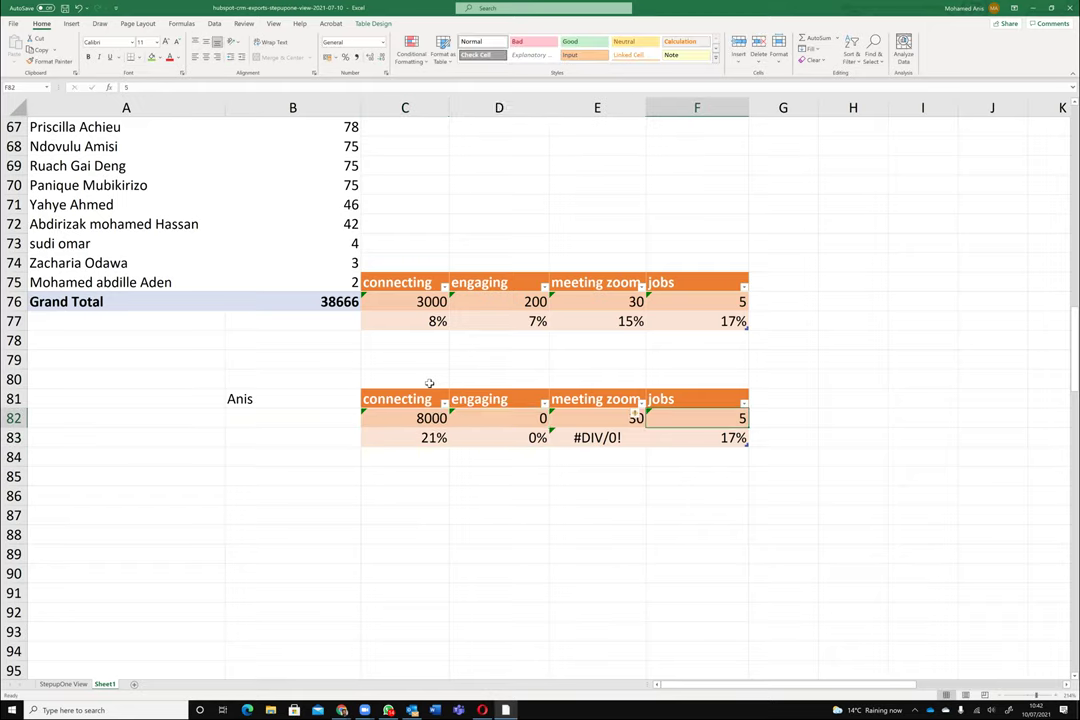
key(Left)
key(Left)
key(Left)
key(Left)
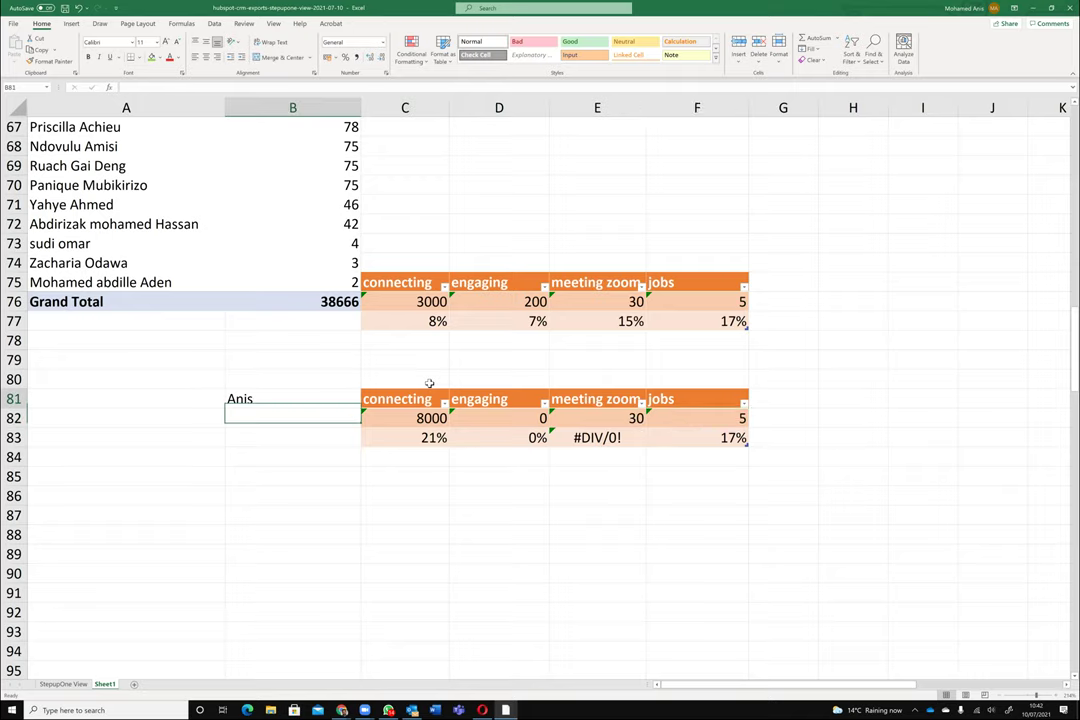
key(Right)
key(Left)
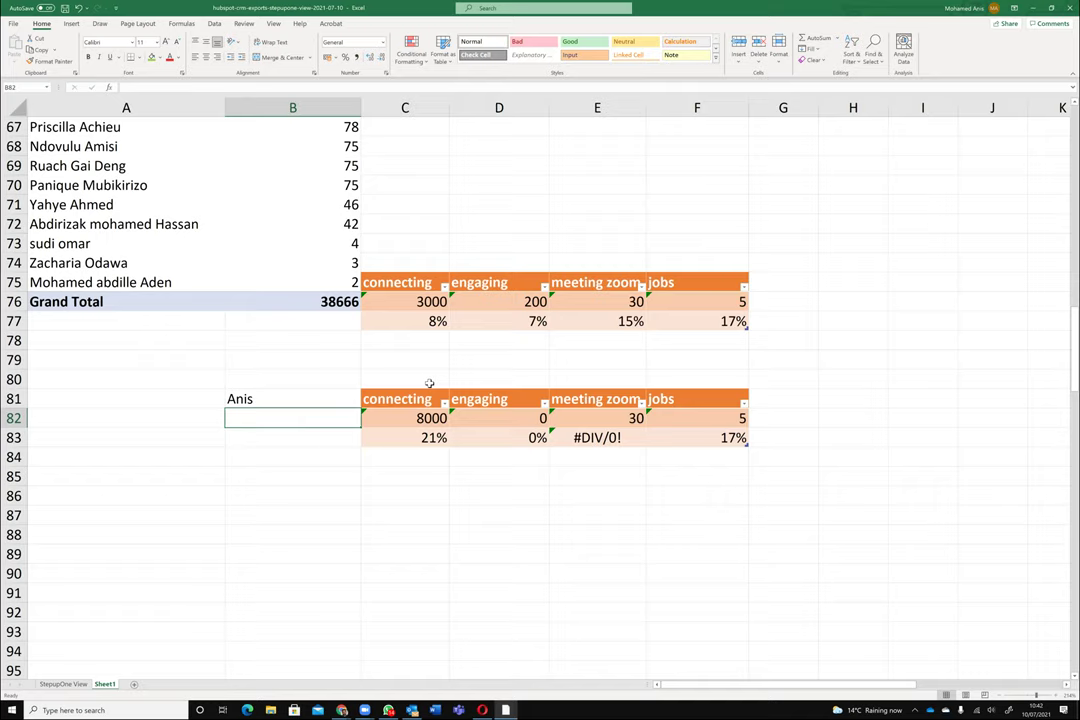
text(1)
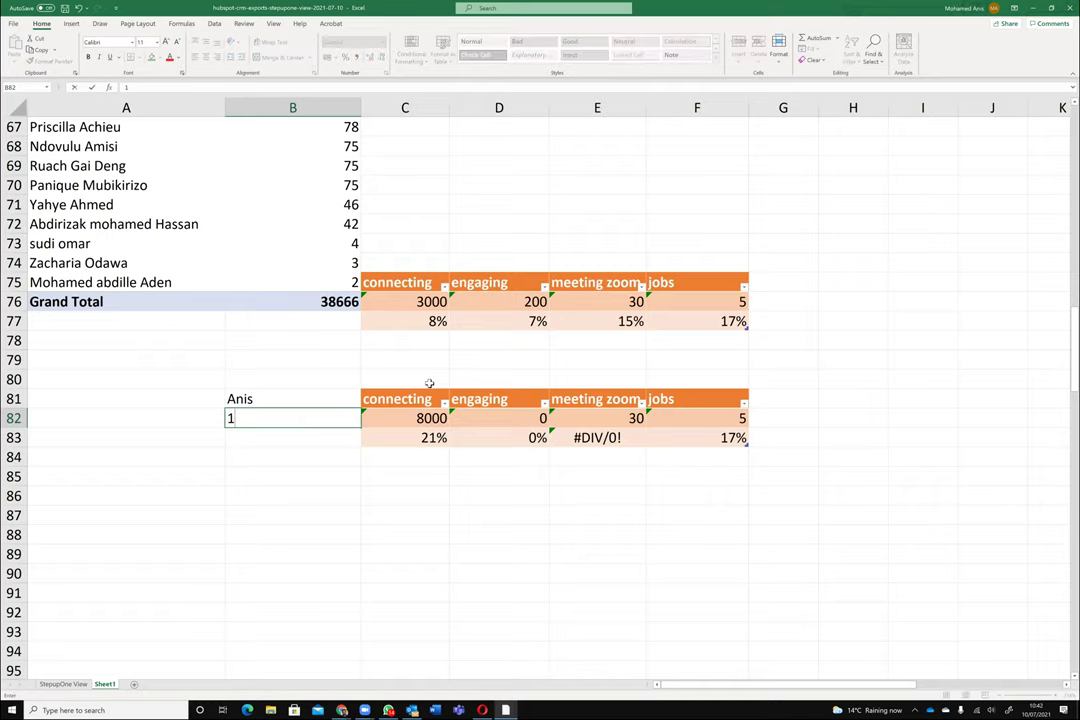
text(0000)
key(Return)
- Change the copied table's connecting target in C82 to 2000
key(Up)
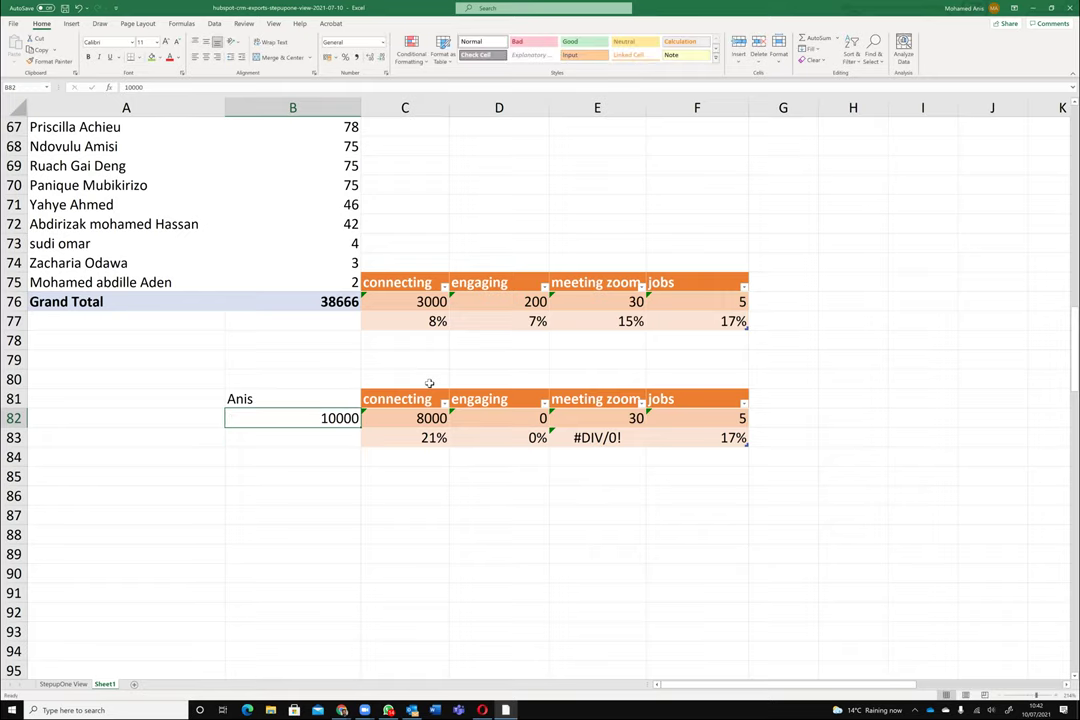
key(Right)
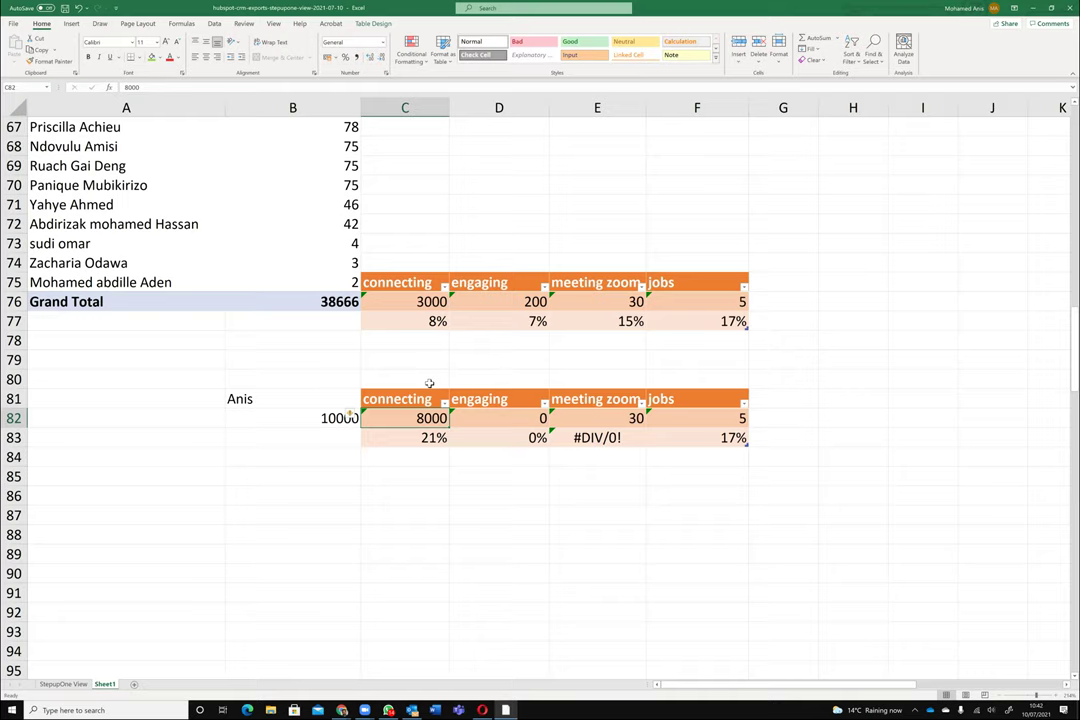
text(2000)
key(Return)
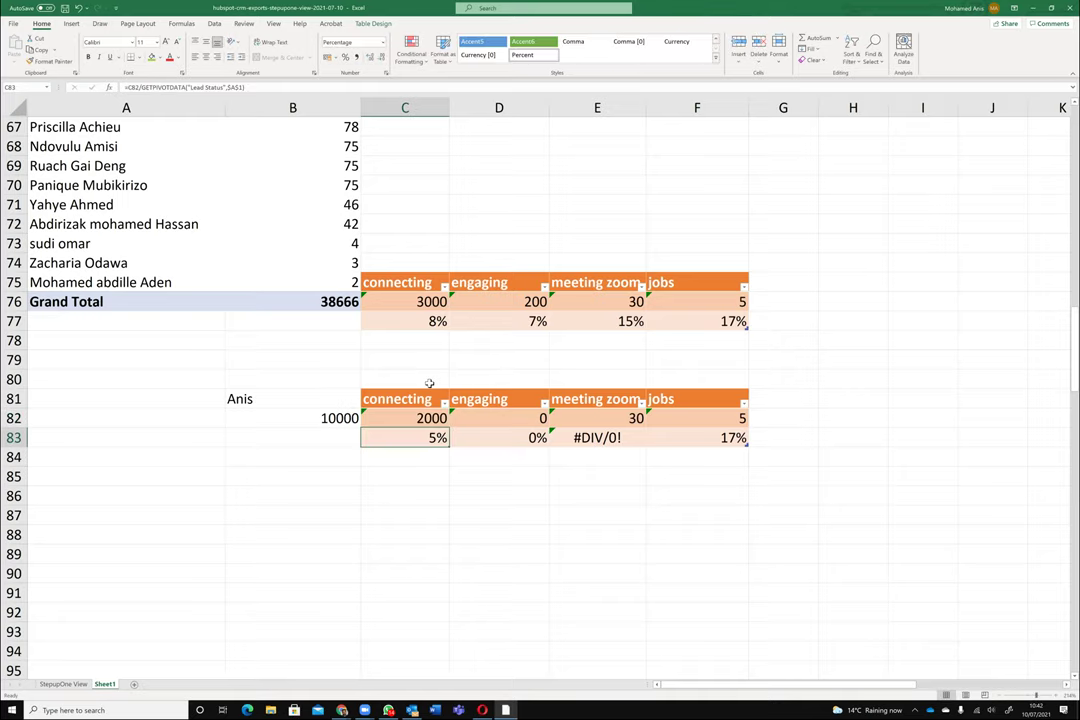
key(Up)
key(Left)
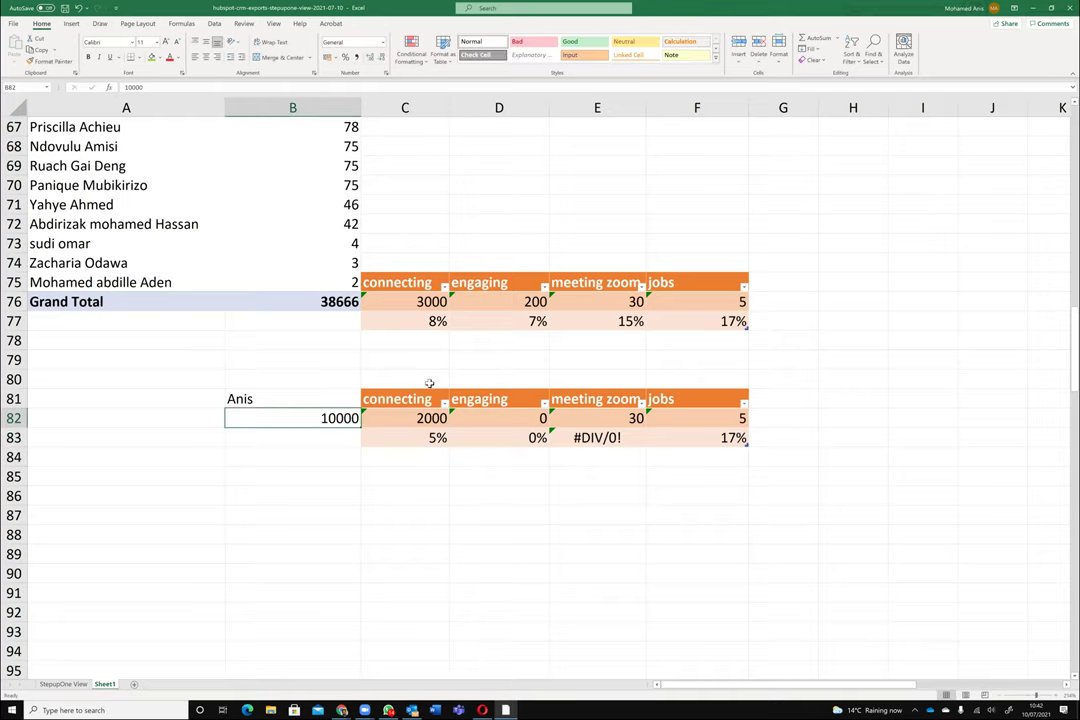
key(Right)
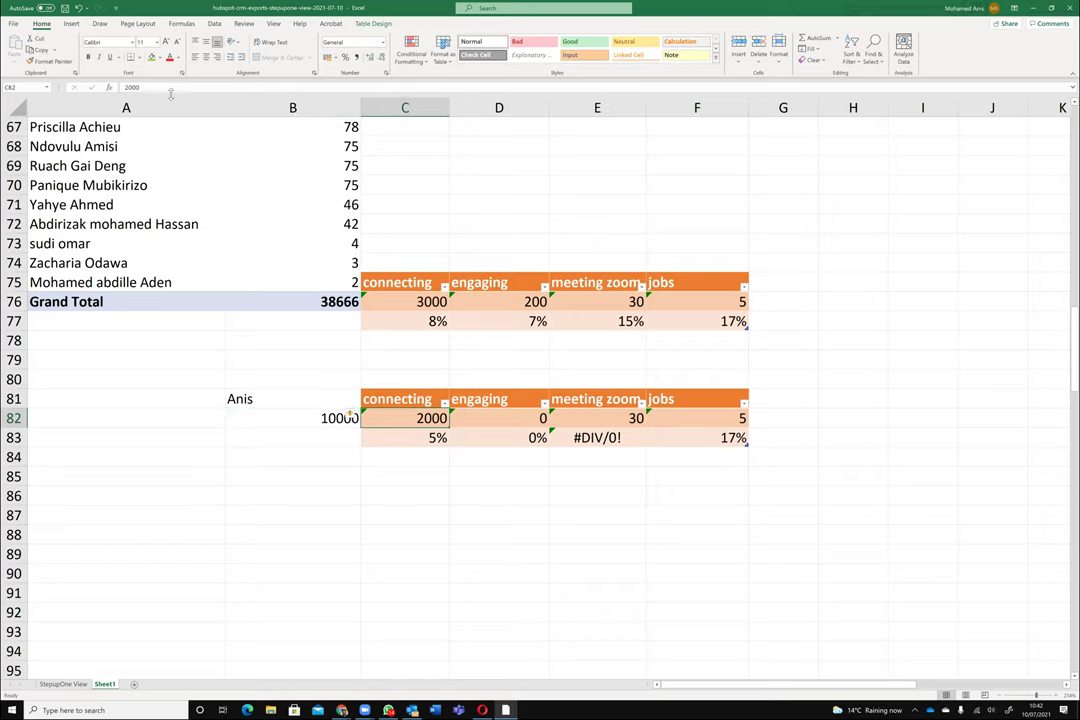
click(170, 86)
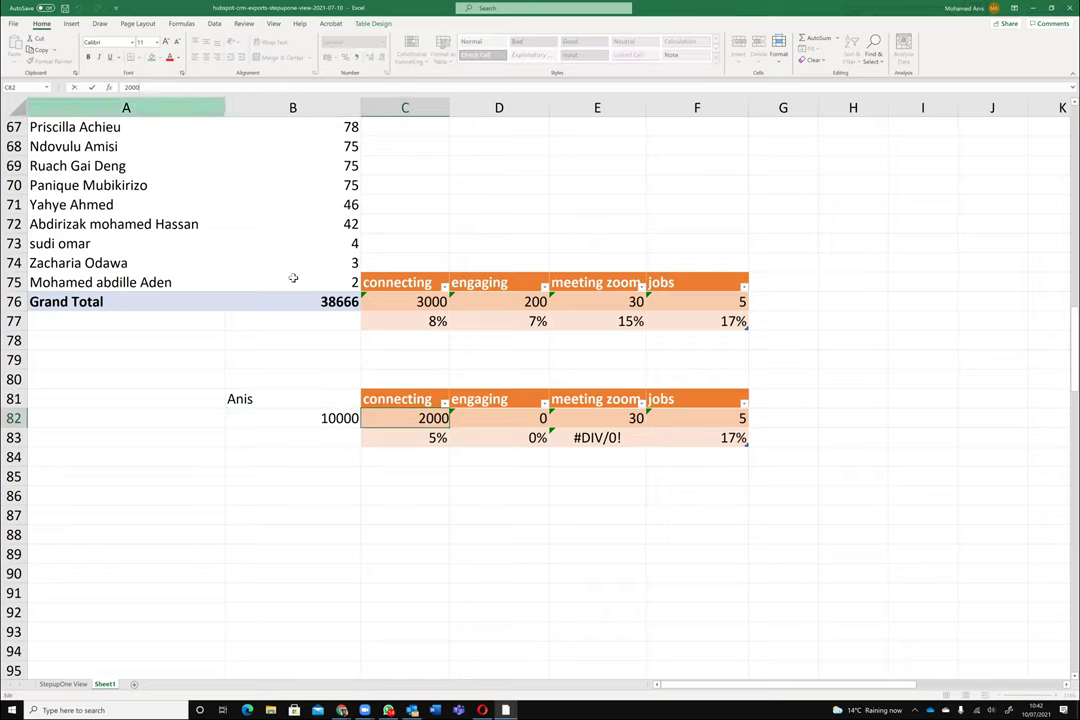
- Replace the GETPIVOTDATA divisor so C83 calculates =C82/B82
click(386, 439)
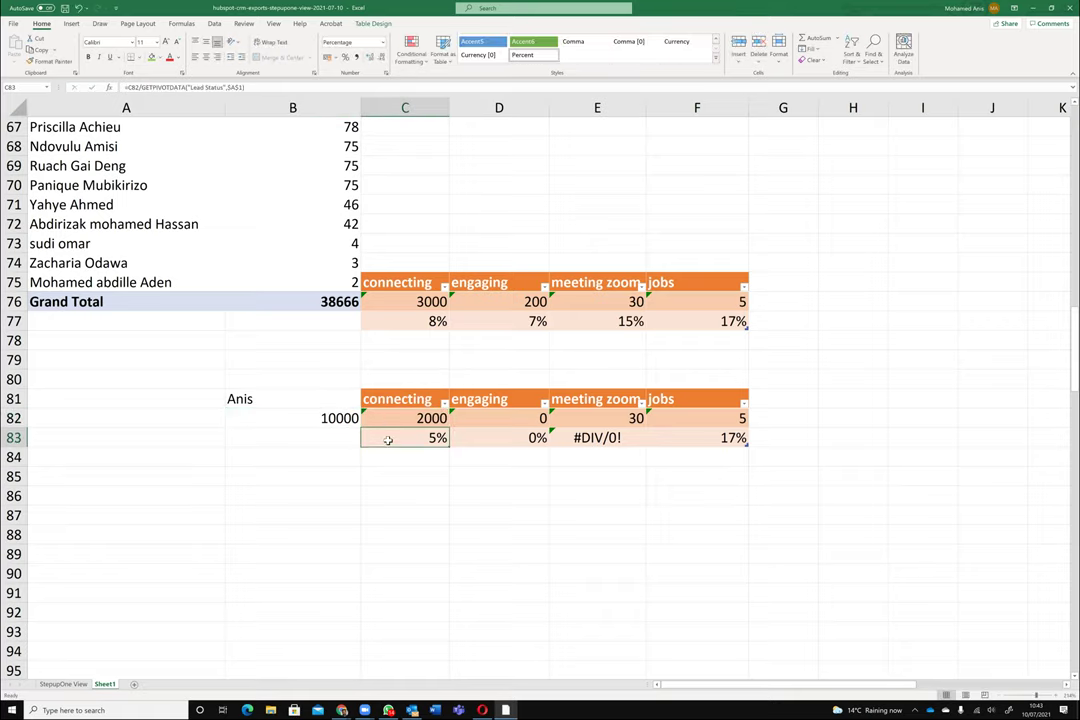
click(272, 86)
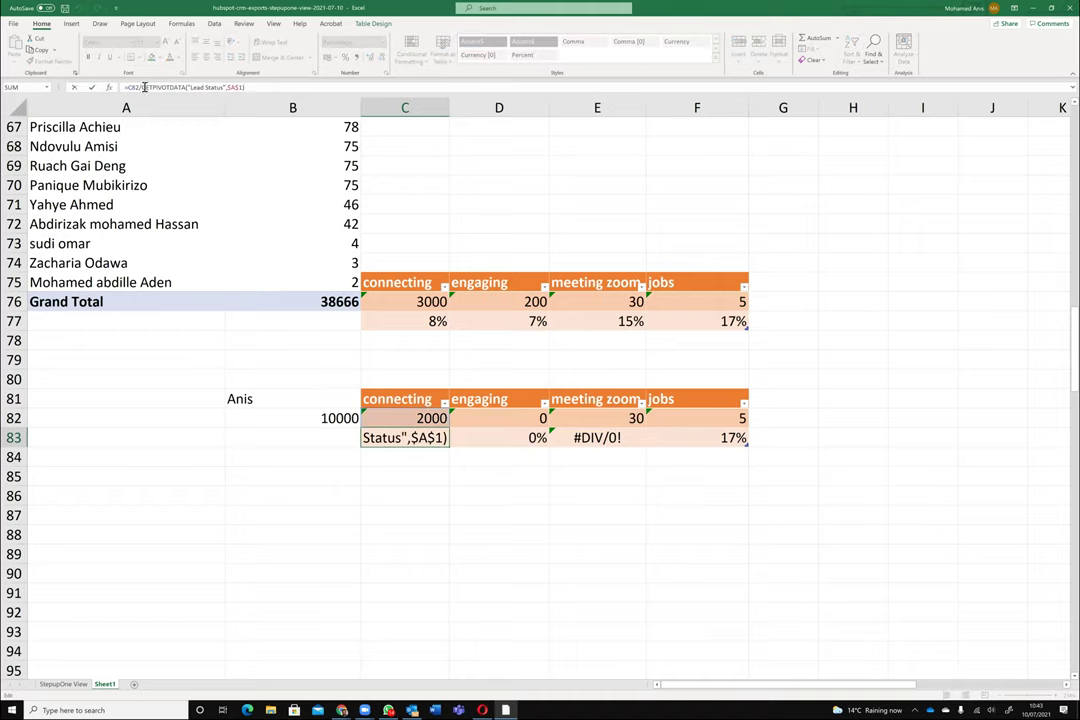
drag(144, 87, 386, 105)
key(Delete)
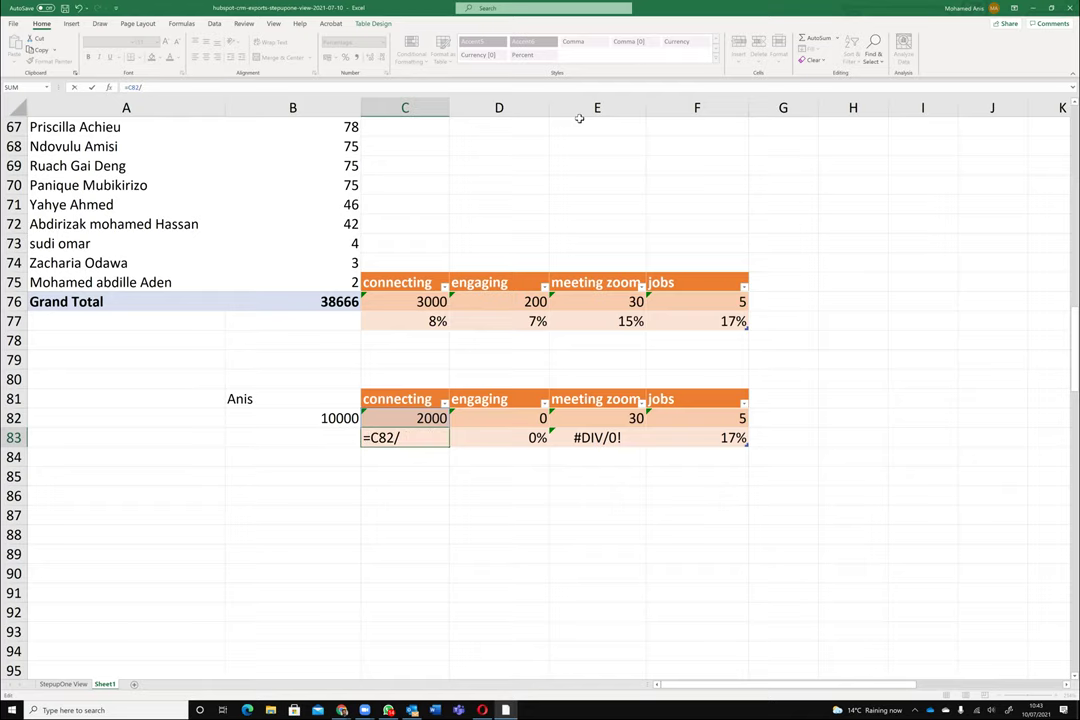
click(316, 410)
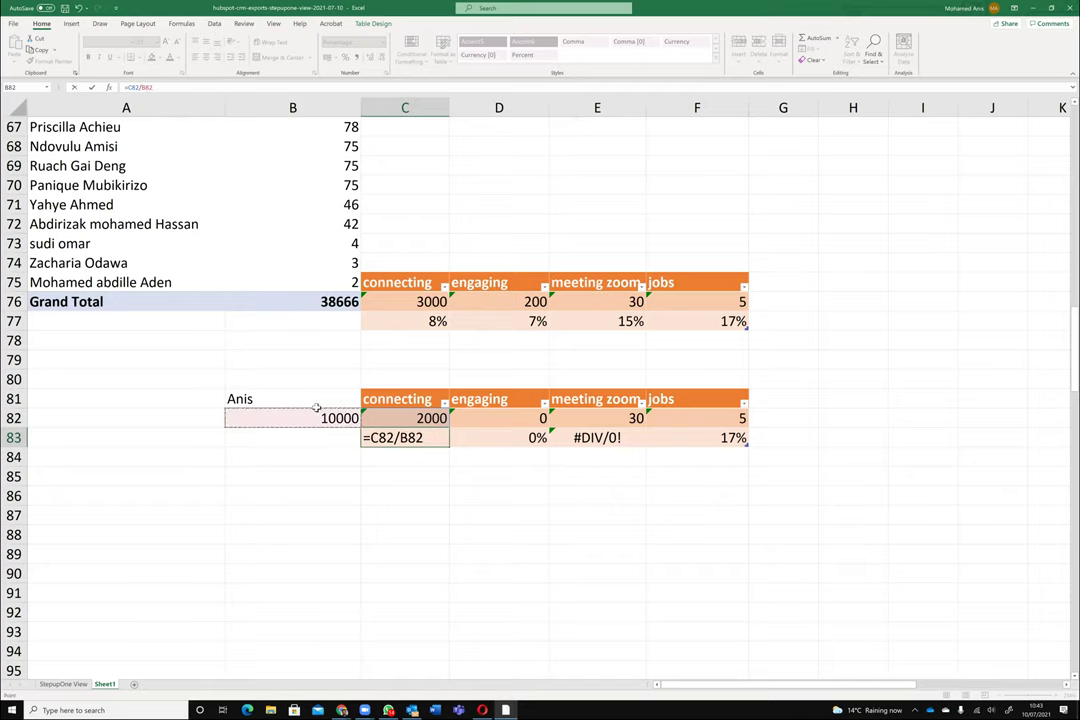
key(Return)
click(409, 437)
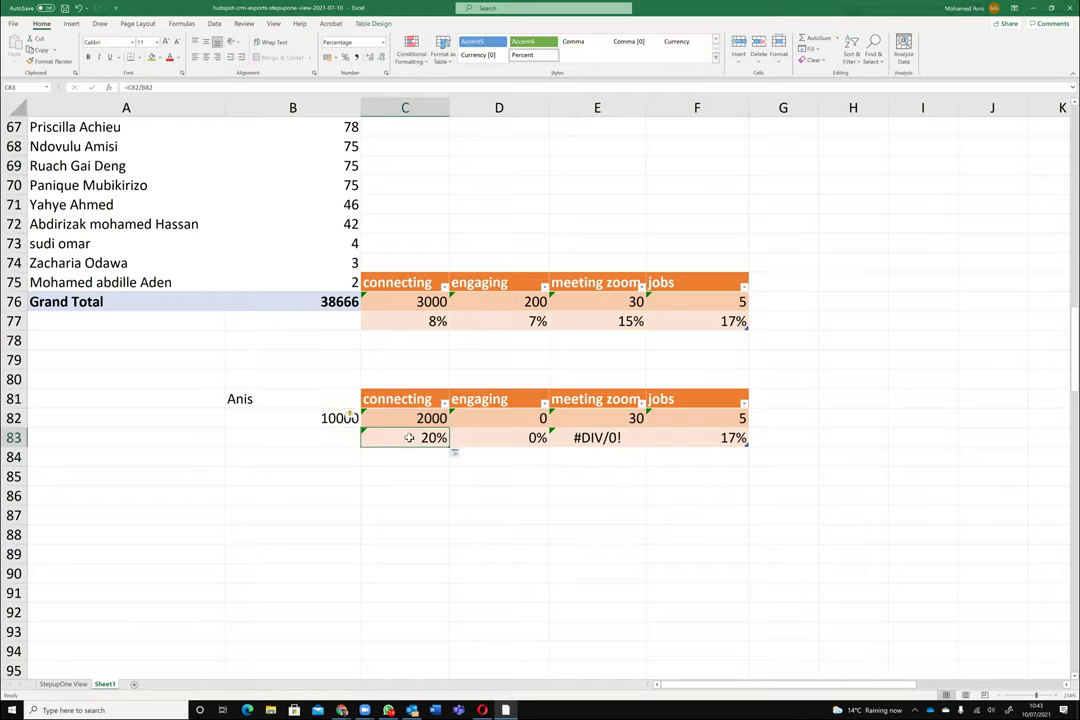
- Set the engaging, meeting zoom and jobs targets to 200, 100 and 75 in D82:F82
key(Up)
key(Right)
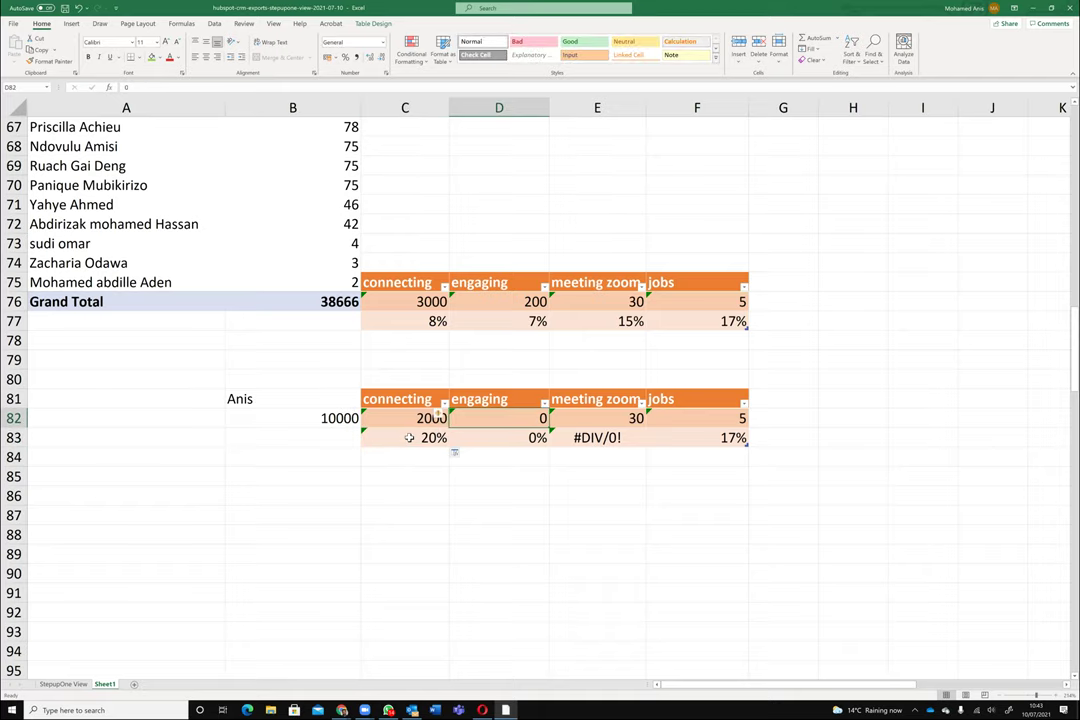
text(200)
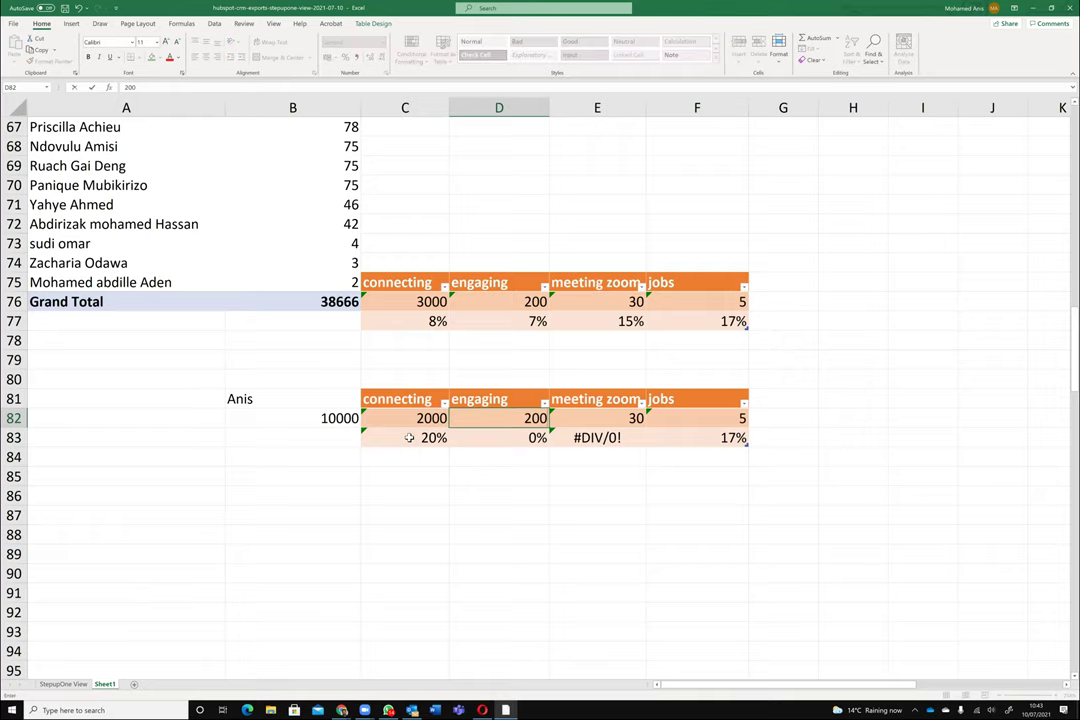
key(Return)
key(Up)
key(Right)
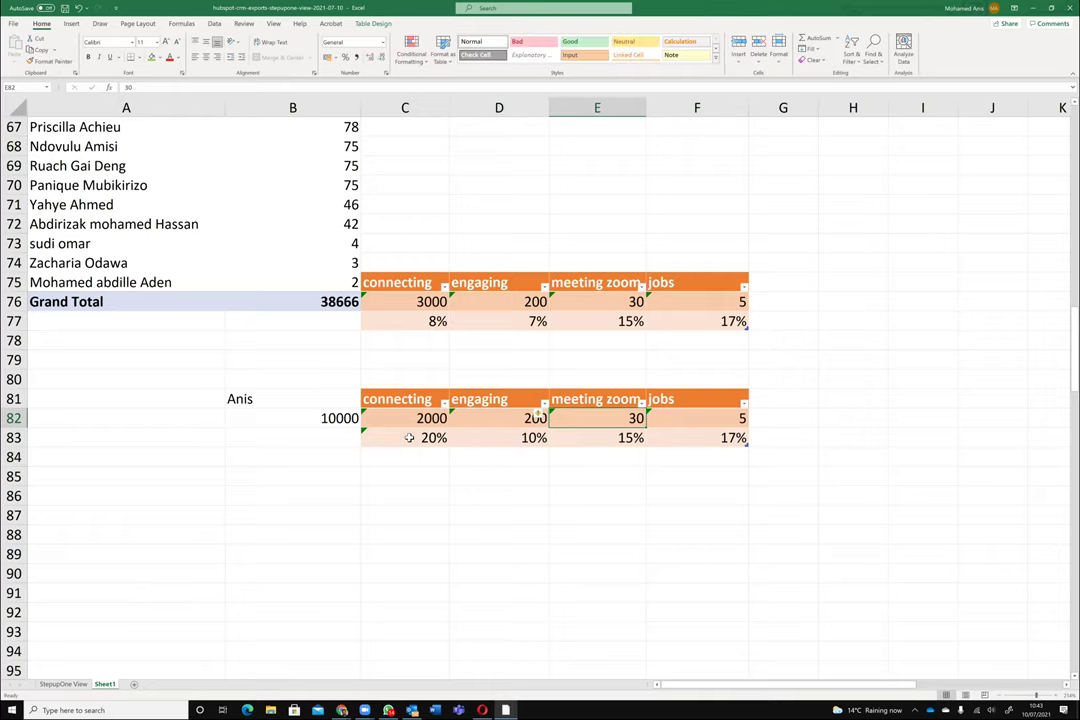
text(1000)
key(BackSpace)
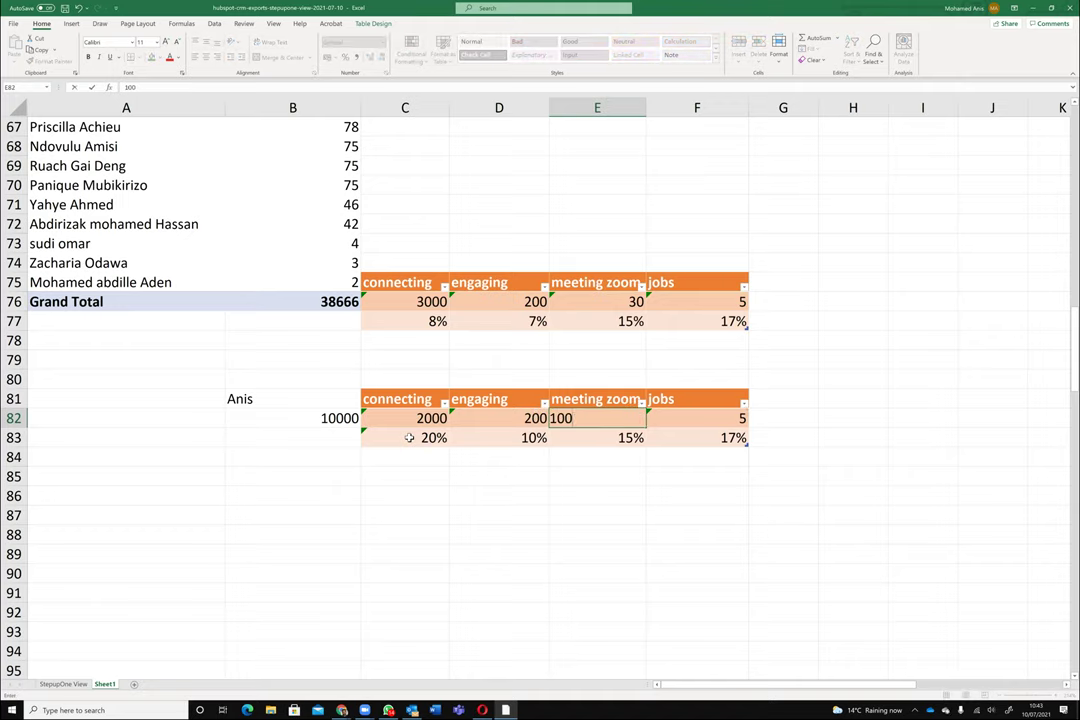
key(Return)
key(Up)
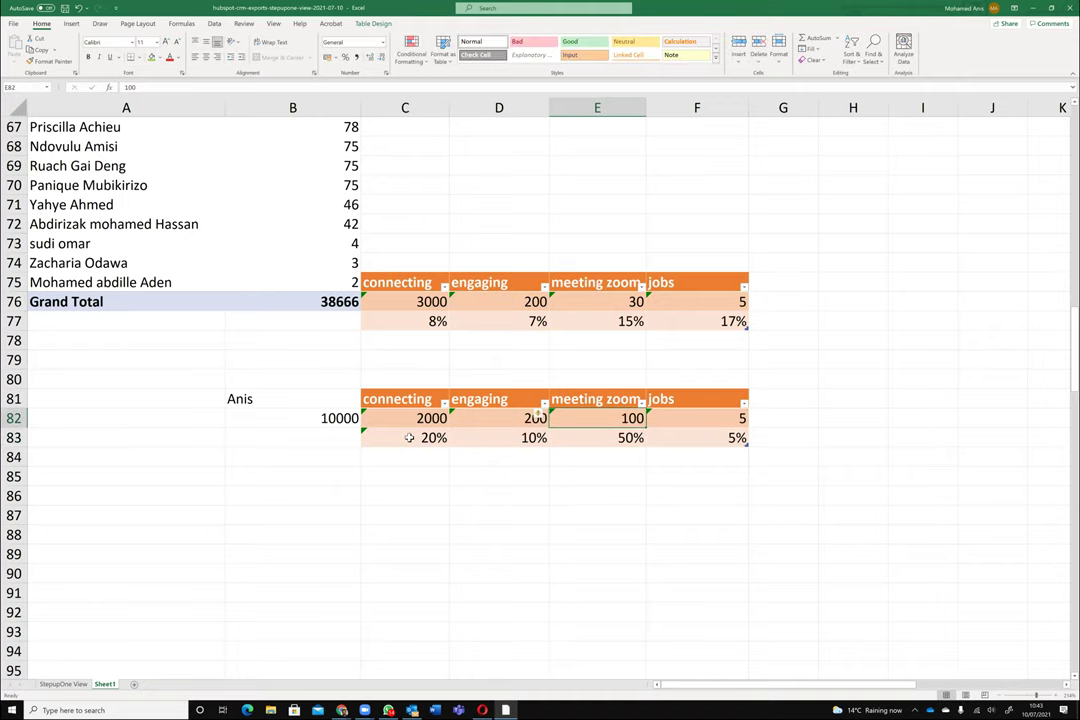
key(Right)
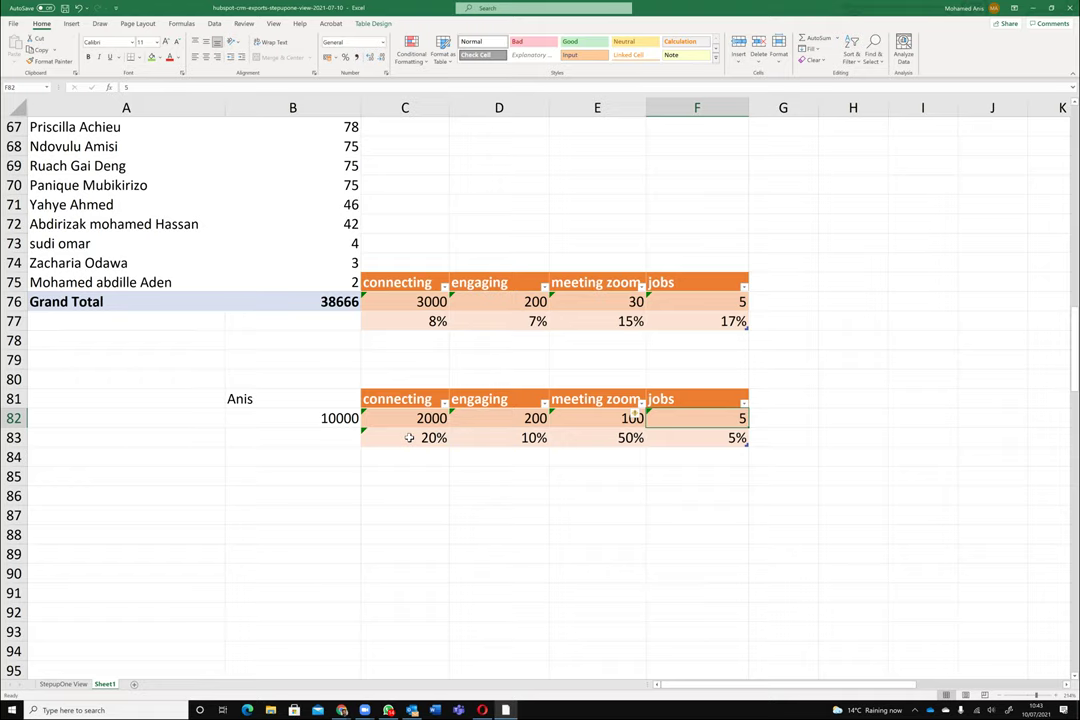
text(75)
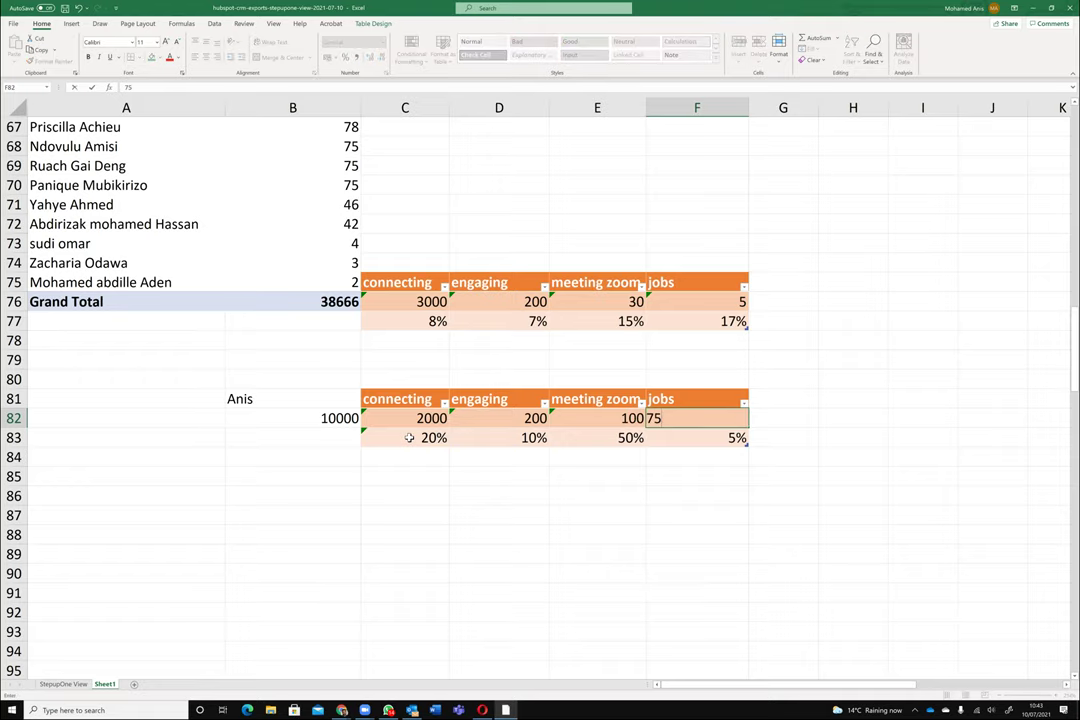
key(ctrl+Return)
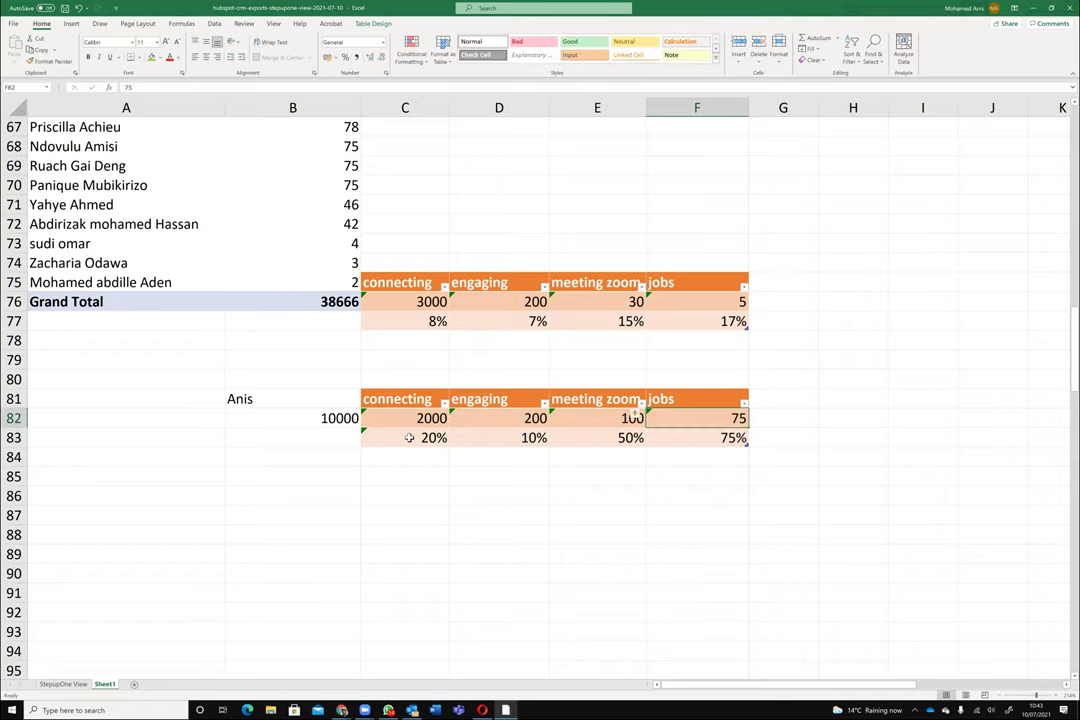
click(338, 488)
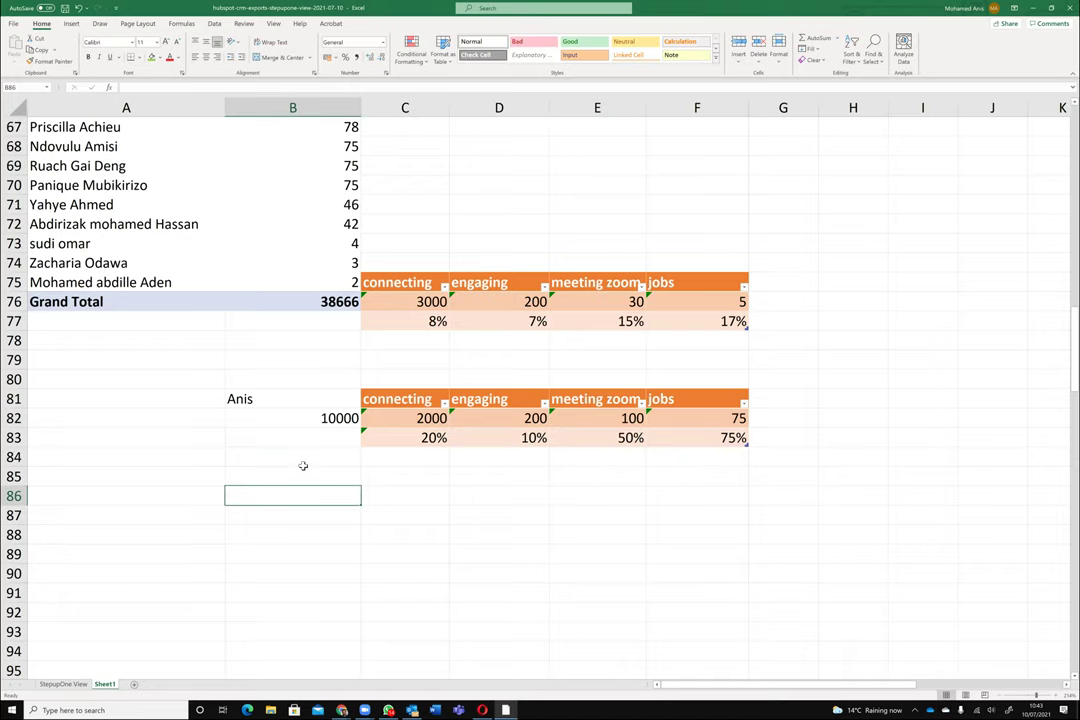
- Label the first table 'Kakuma Equation' in B77
click(316, 418)
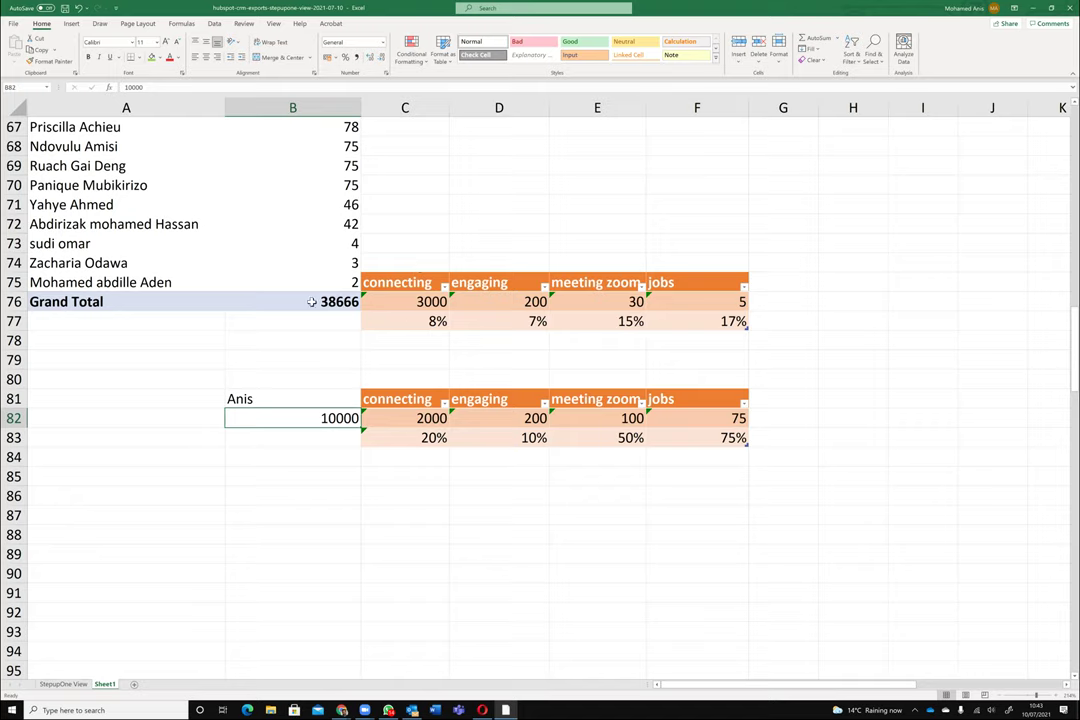
click(312, 340)
key(Up)
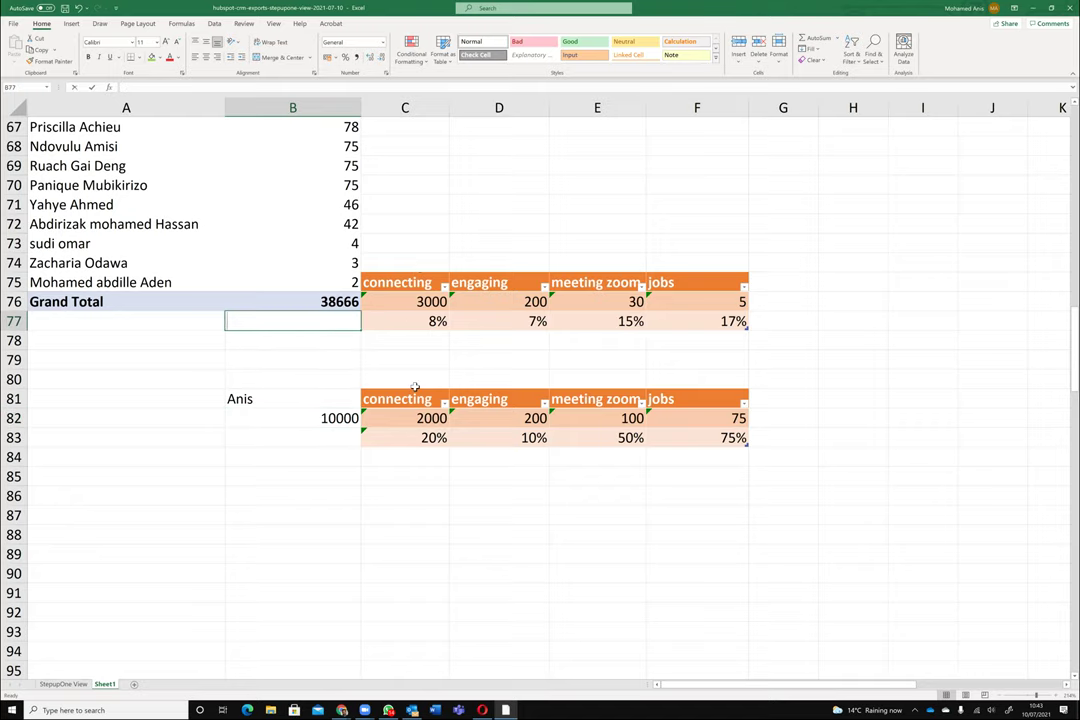
text(Kakuma)
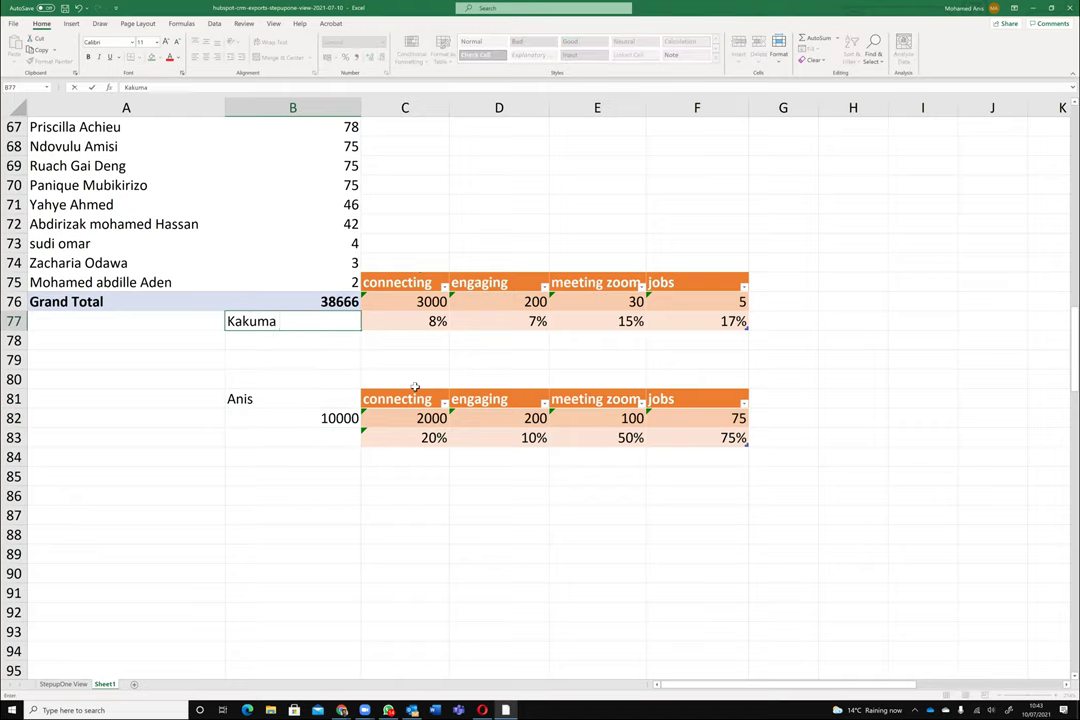
text( Equation)
key(Return)
- Append 'Equation' to the copied table's name label in B81
key(Down)
key(Down)
key(Down)
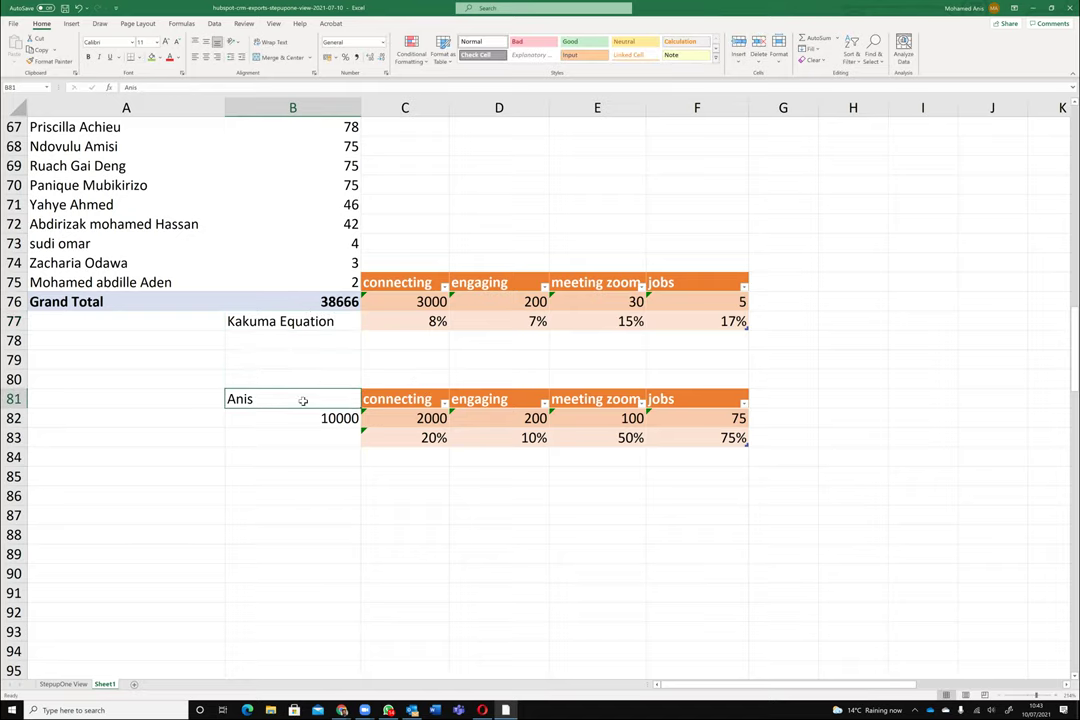
double_click(295, 400)
text(Equation)
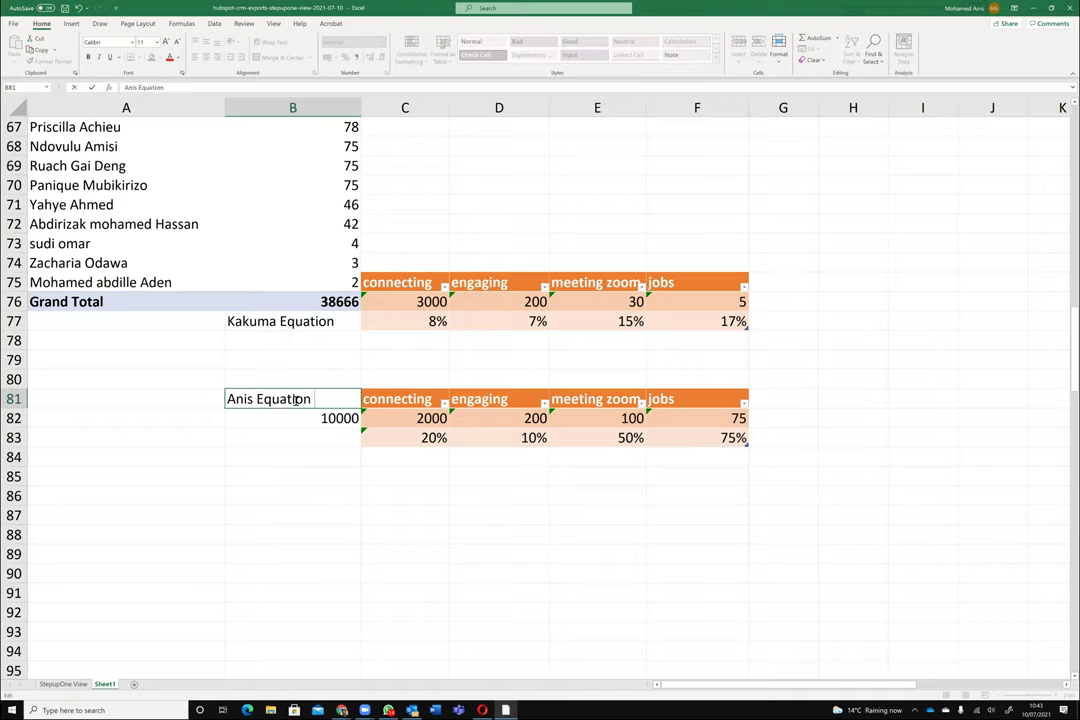
key(Return)
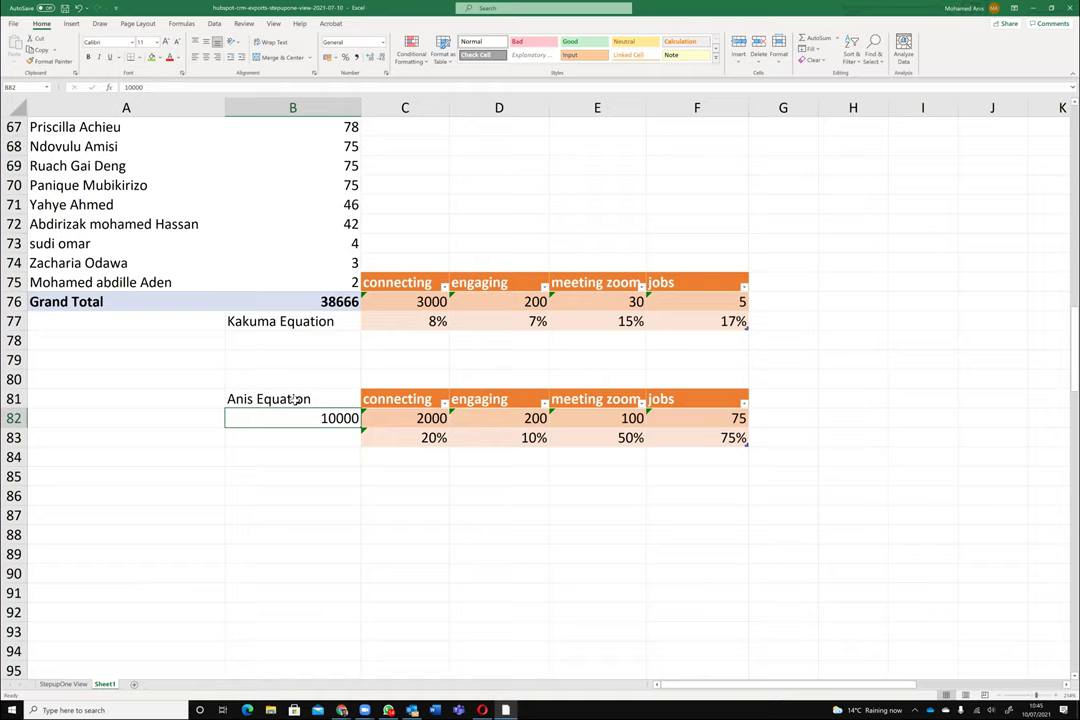
- Move below the Anis Equation table to cell A85, where the list will start
key(Up)
key(Up)
key(Up)
key(Up)
key(Up)
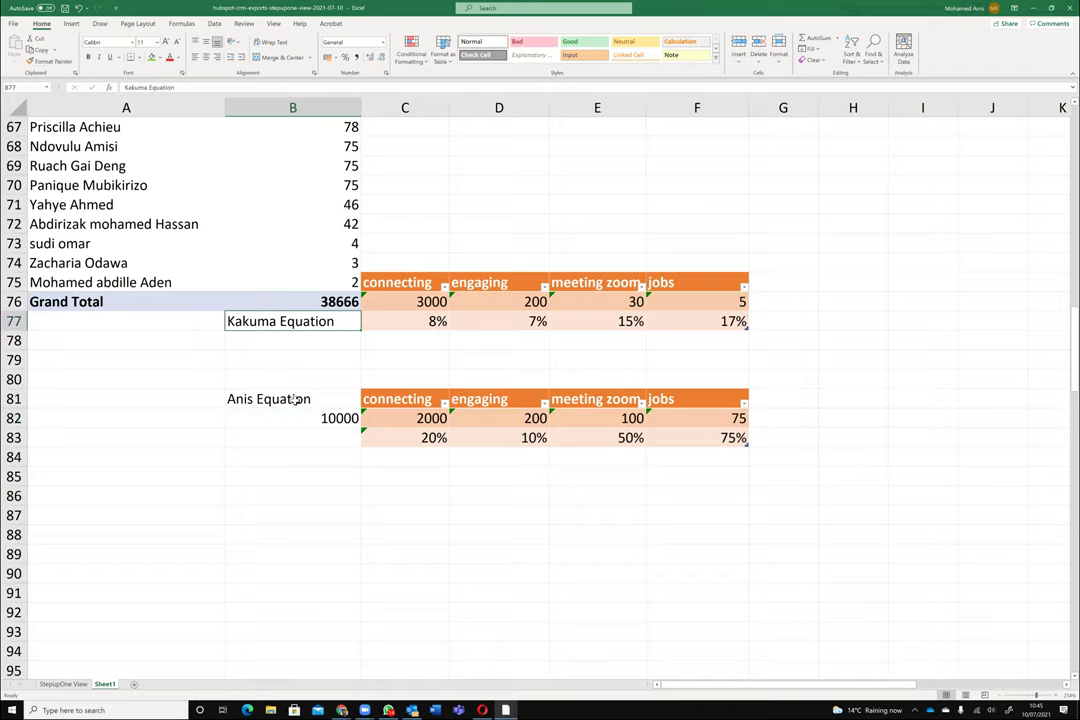
key(Down)
key(Down)
key(Down)
key(Down)
key(Down)
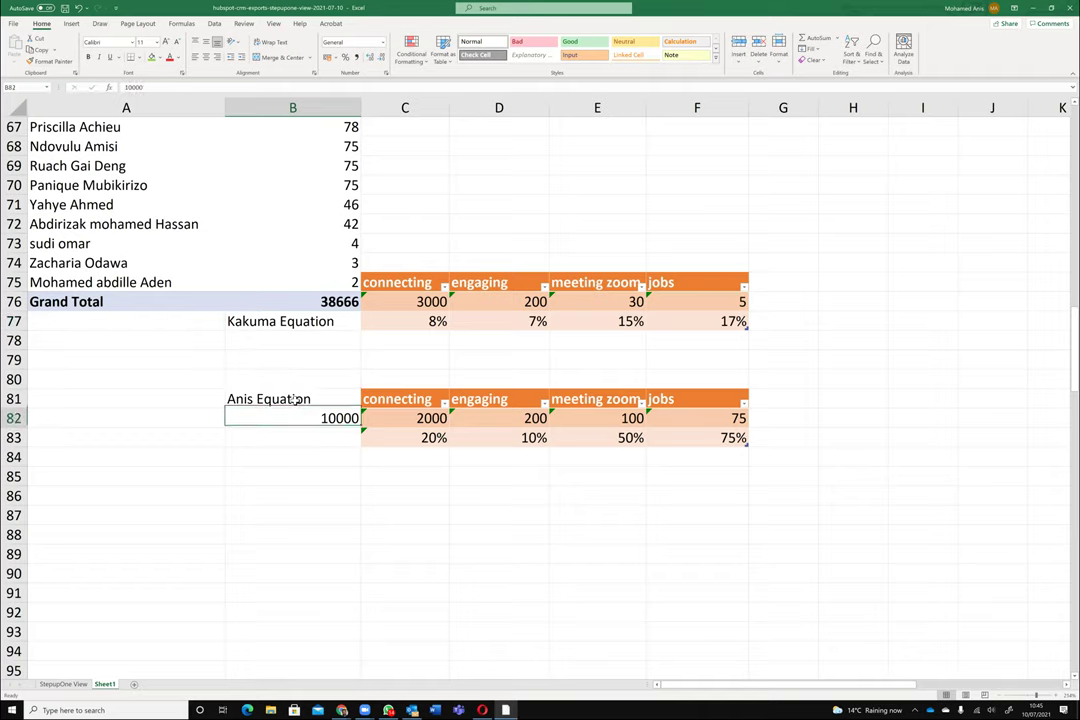
key(Right)
key(Left)
key(Up)
key(Up)
key(Up)
key(Up)
key(Up)
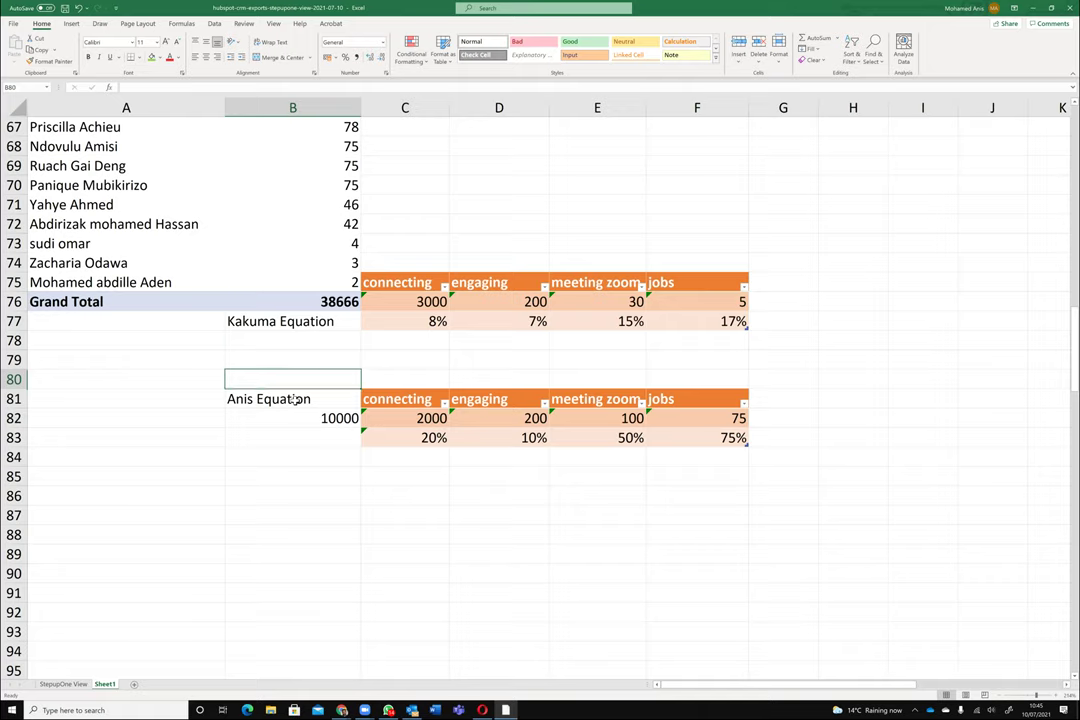
key(Down)
key(Down)
key(Down)
key(Down)
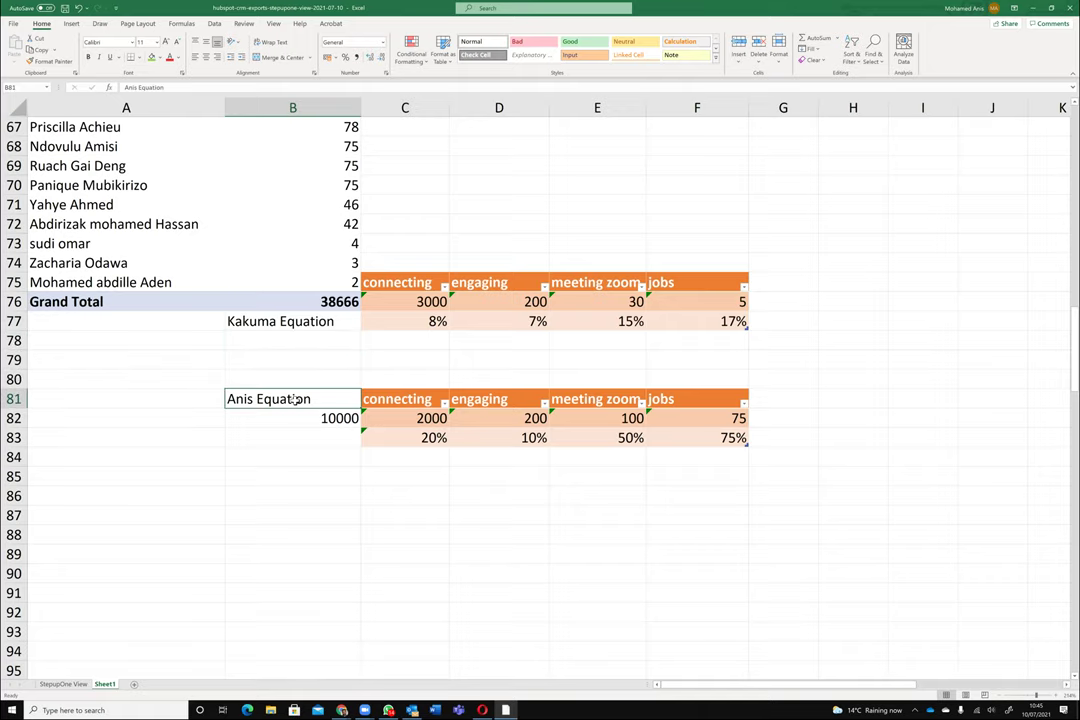
key(Down)
key(Down)
key(Down)
key(Down)
key(Down)
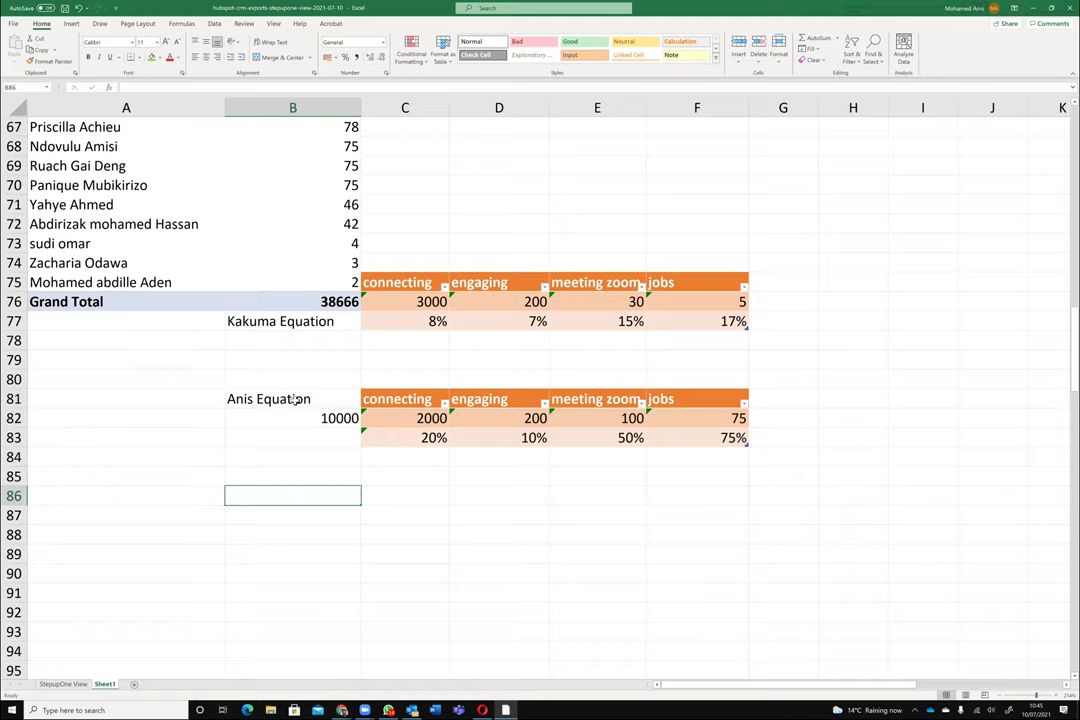
key(Up)
key(Up)
key(Up)
key(Up)
key(Right)
key(Left)
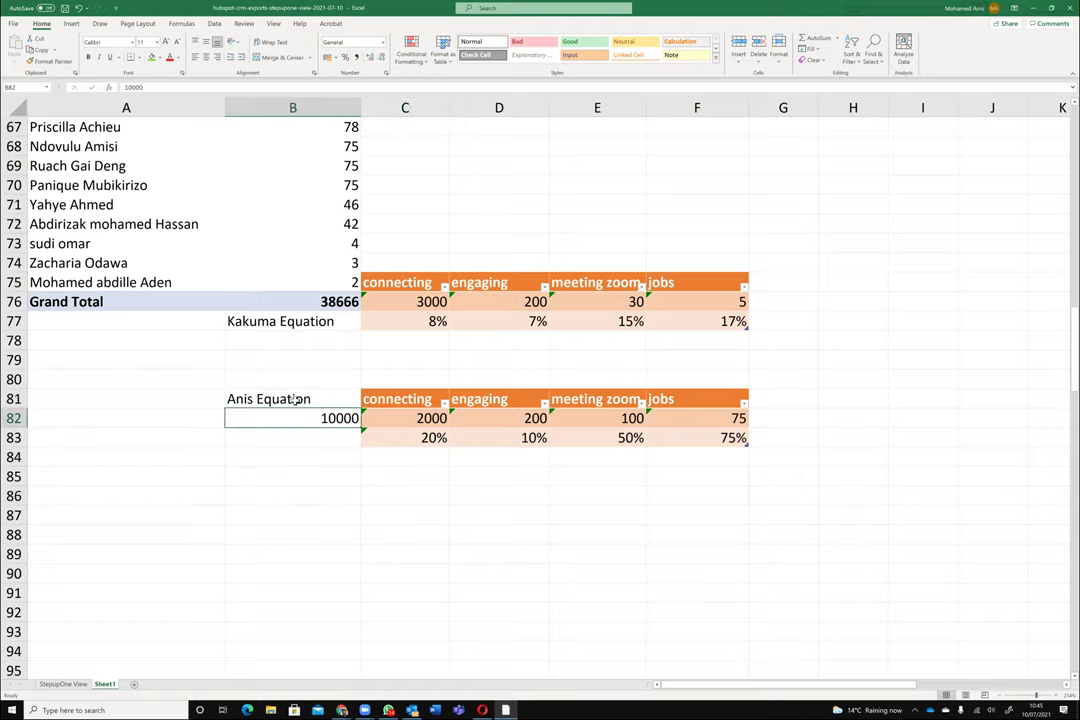
key(Right)
key(Down)
key(Down)
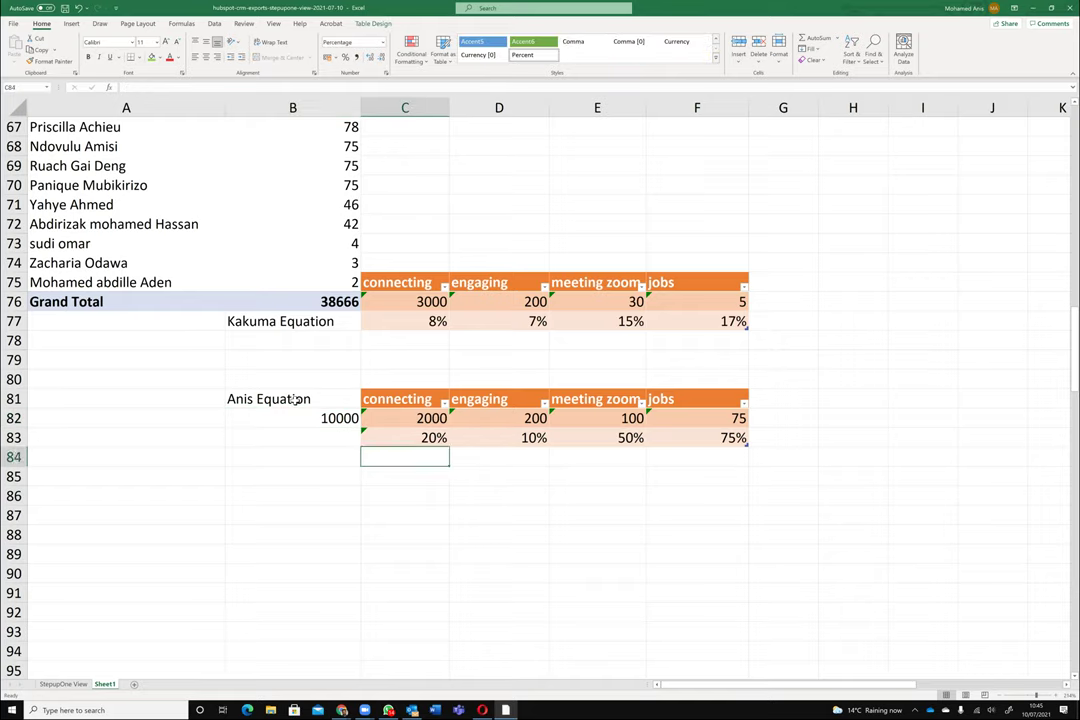
key(Down)
key(Left)
key(Left)
text(1)
key(Right)
key(Left)
key(Delete)
key(Right)
key(Left)
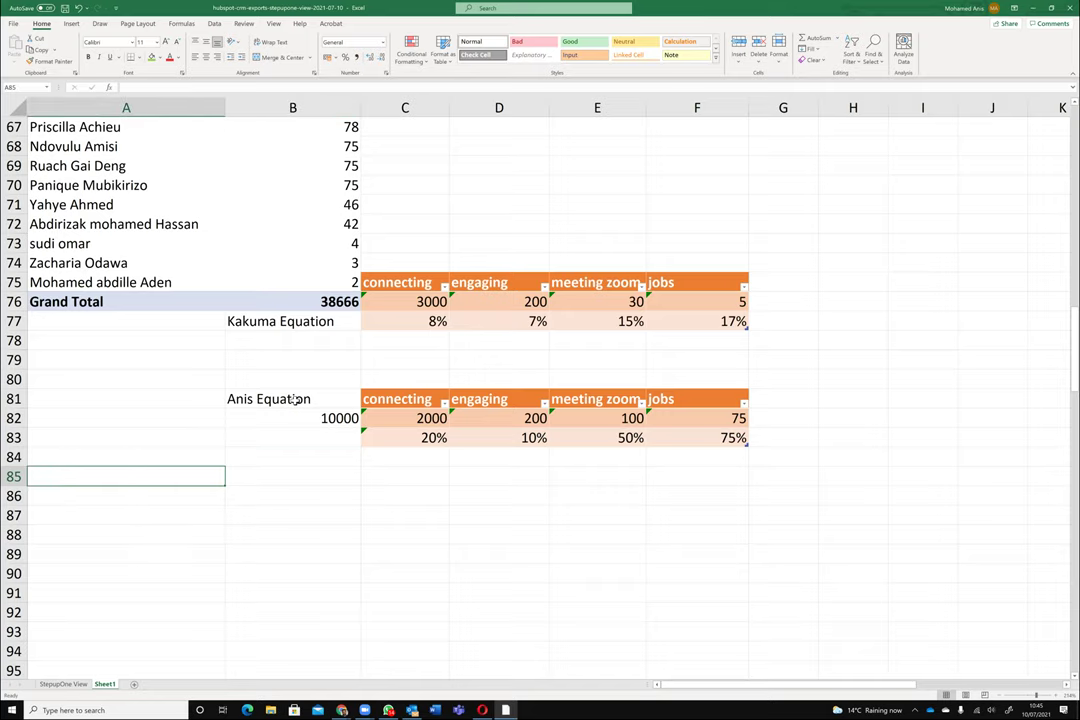
- Enter 'the way my profile looks' as the first item, placed in column B
text(Profile)
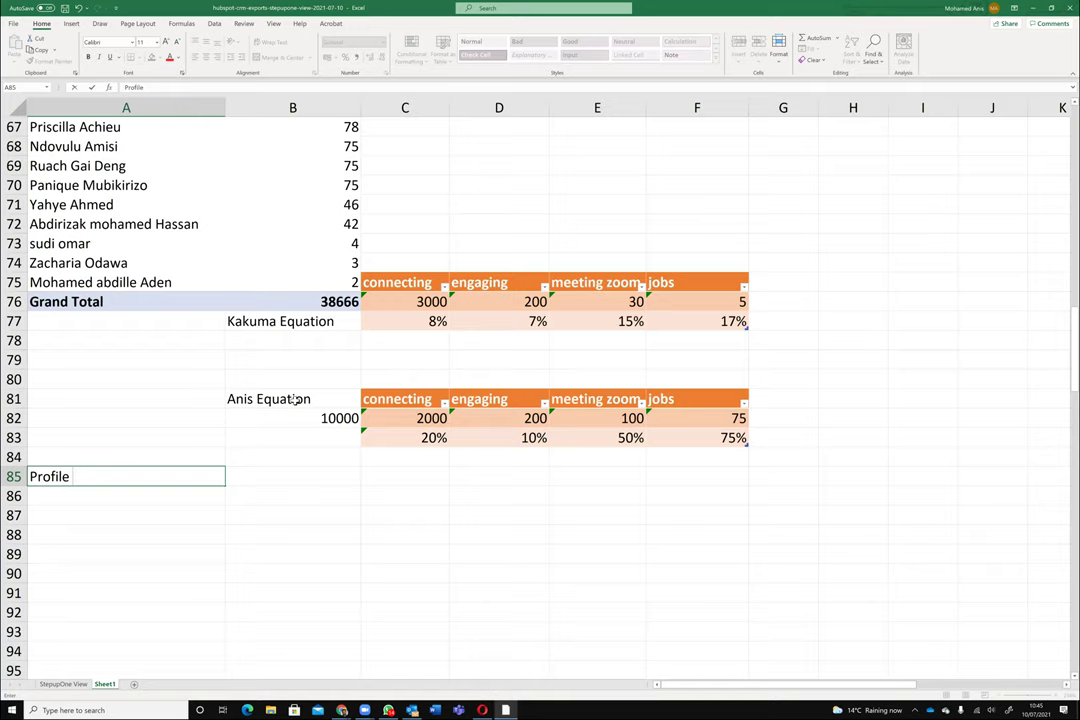
key(BackSpace)
key(BackSpace)
key(BackSpace)
key(BackSpace)
key(BackSpace)
key(BackSpace)
key(BackSpace)
text(the way my prpo)
key(BackSpace)
key(BackSpace)
text(ofile looks)
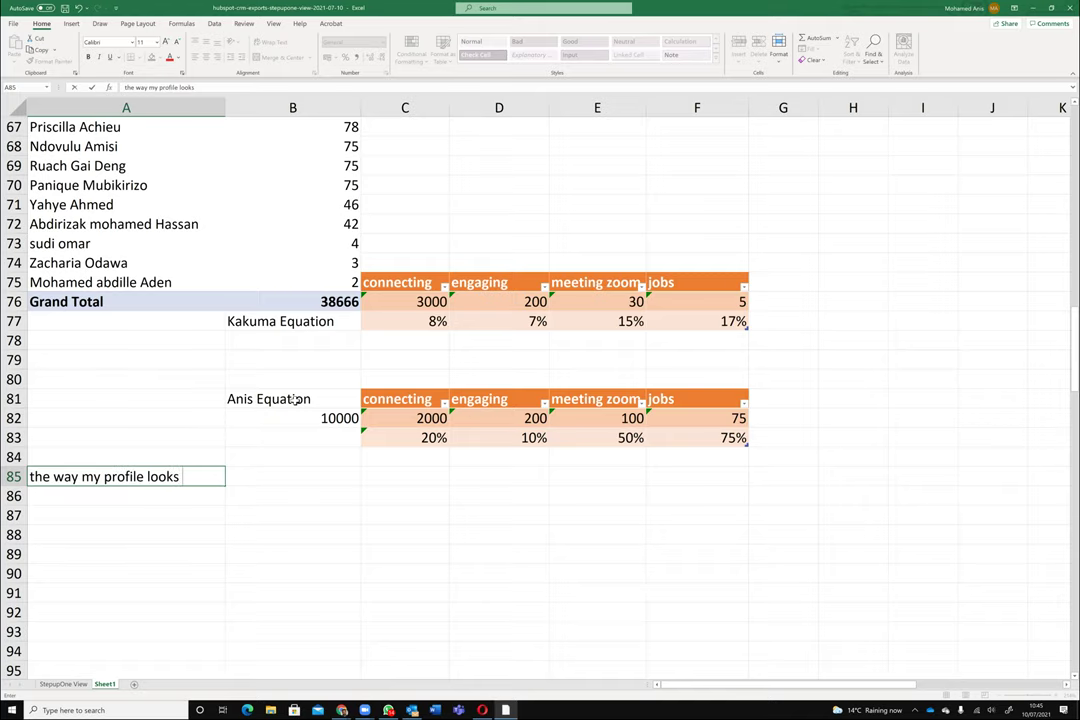
key(Return)
key(Up)
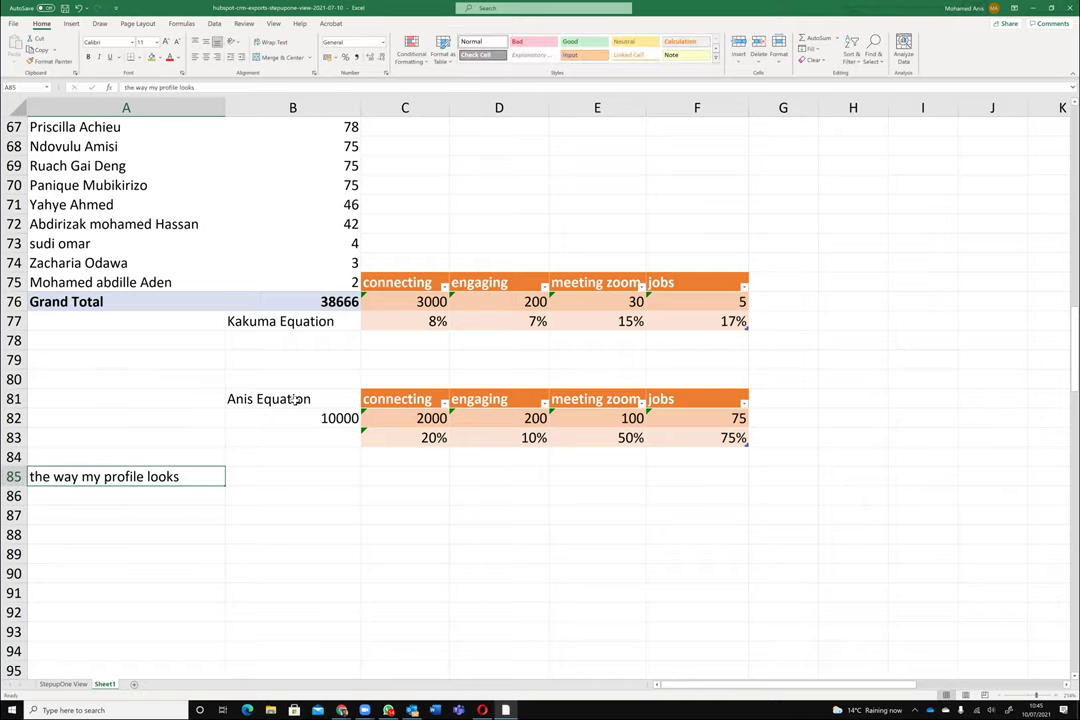
key(ctrl+x)
key(Right)
key(ctrl+v)
key(Left)
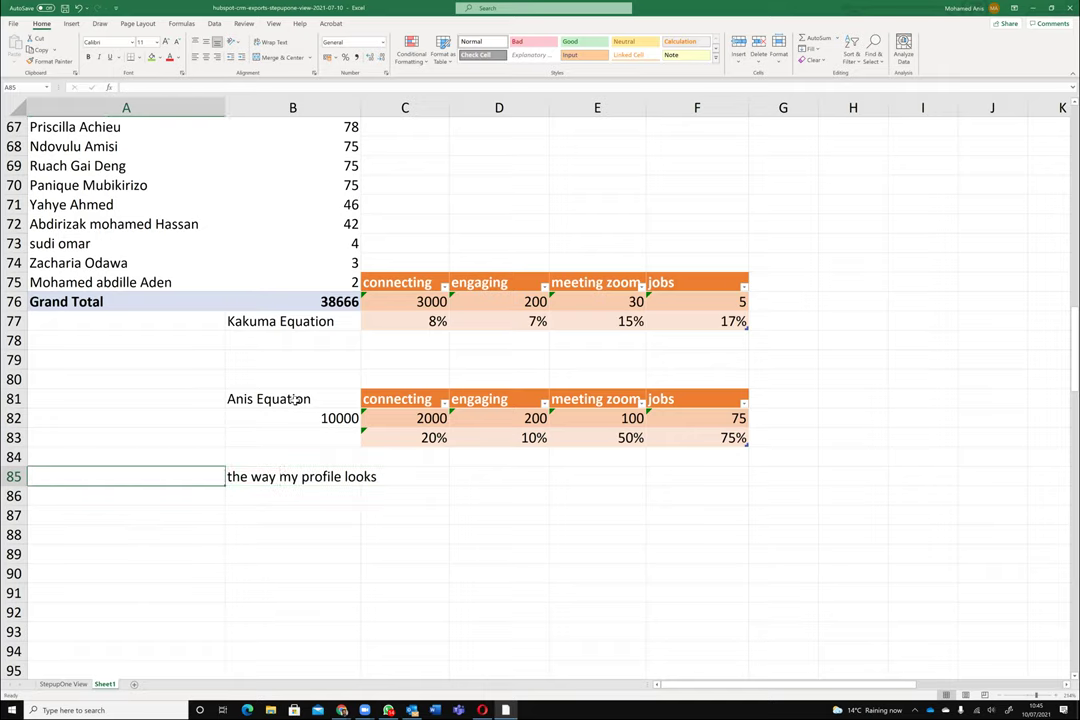
- Number rows 1 and 2, with 'Standing in my industry' as item 2
text(1)
key(Return)
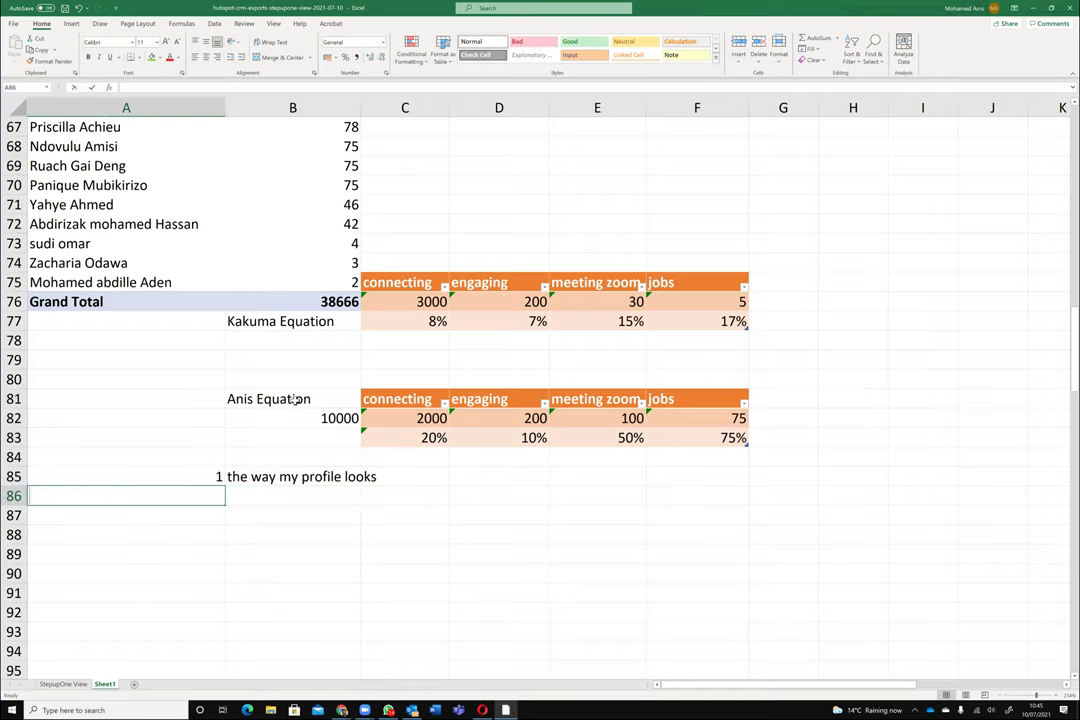
text(2)
key(Right)
text(Standing i)
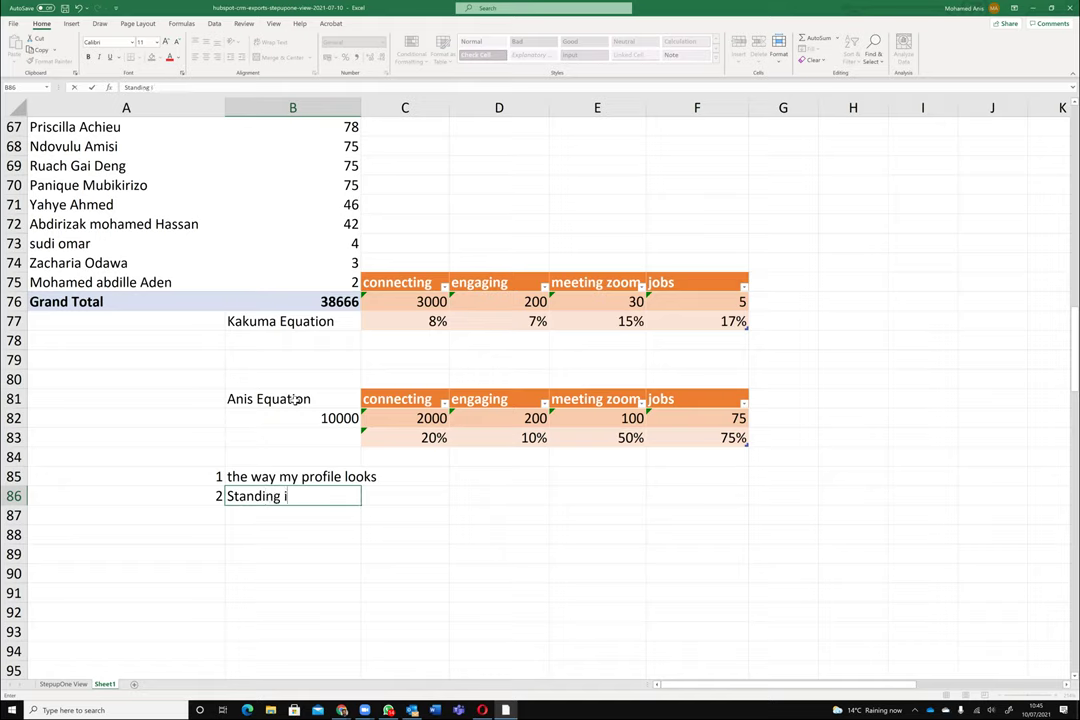
text(n my industry)
key(Return)
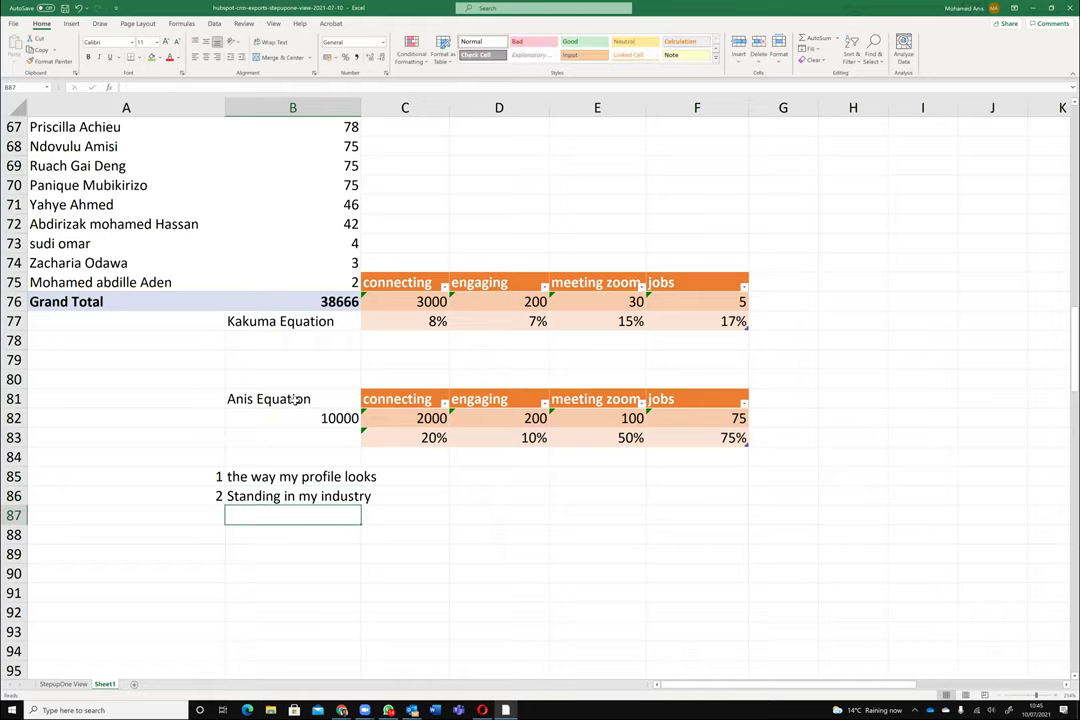
- Widen column B to fit the items and number the third row 3
double_click(361, 107)
key(Down)
key(Up)
key(Up)
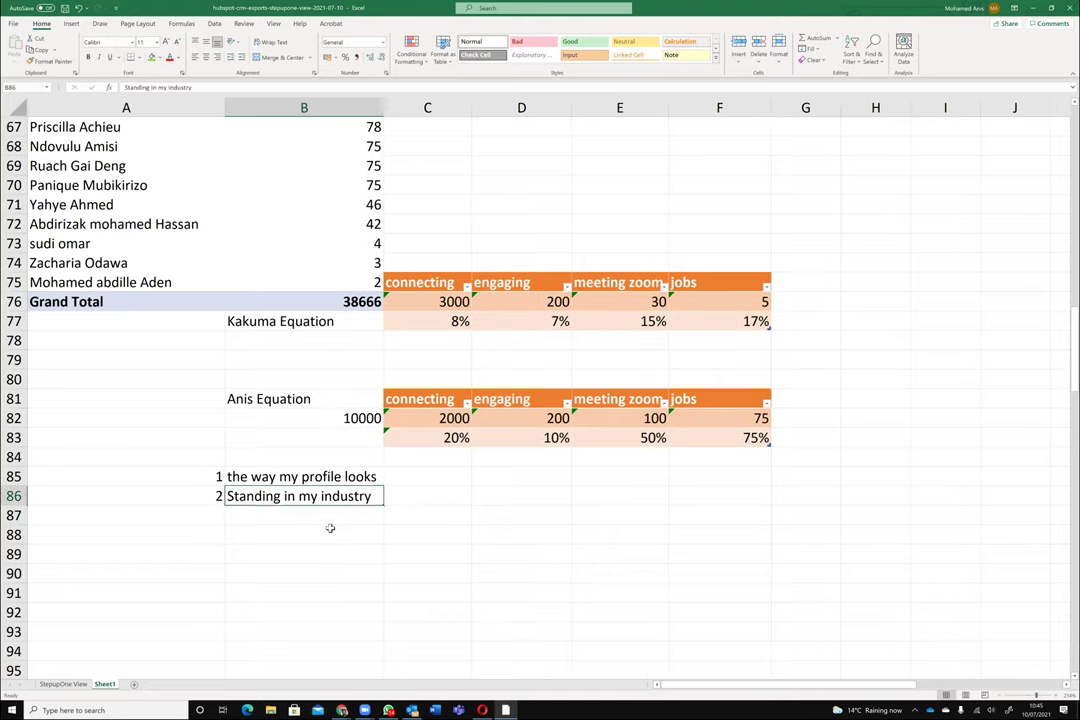
key(Up)
key(Left)
key(Down)
key(Down)
text(3)
key(Tab)
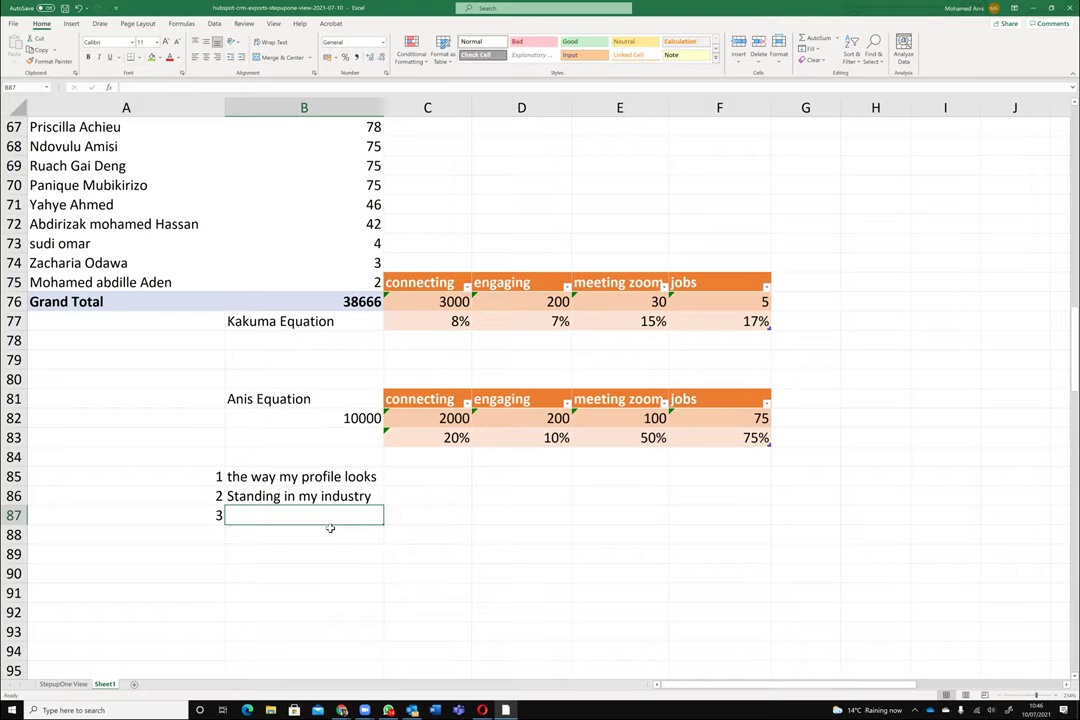
key(Up)
key(Up)
key(Down)
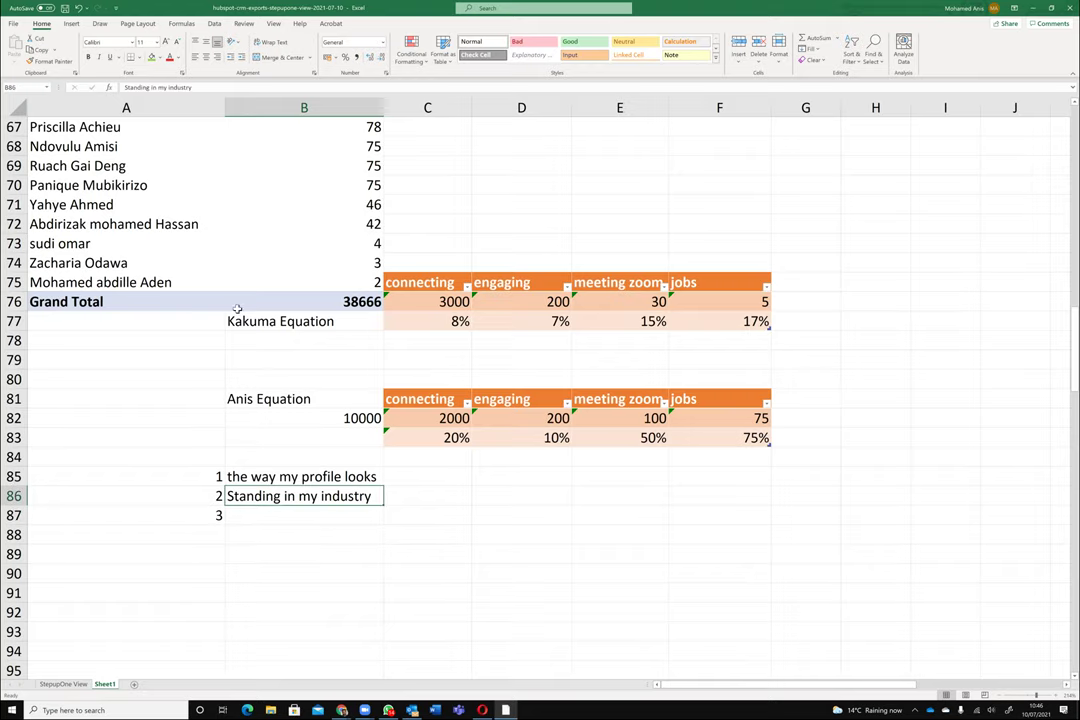
drag(388, 104, 428, 104)
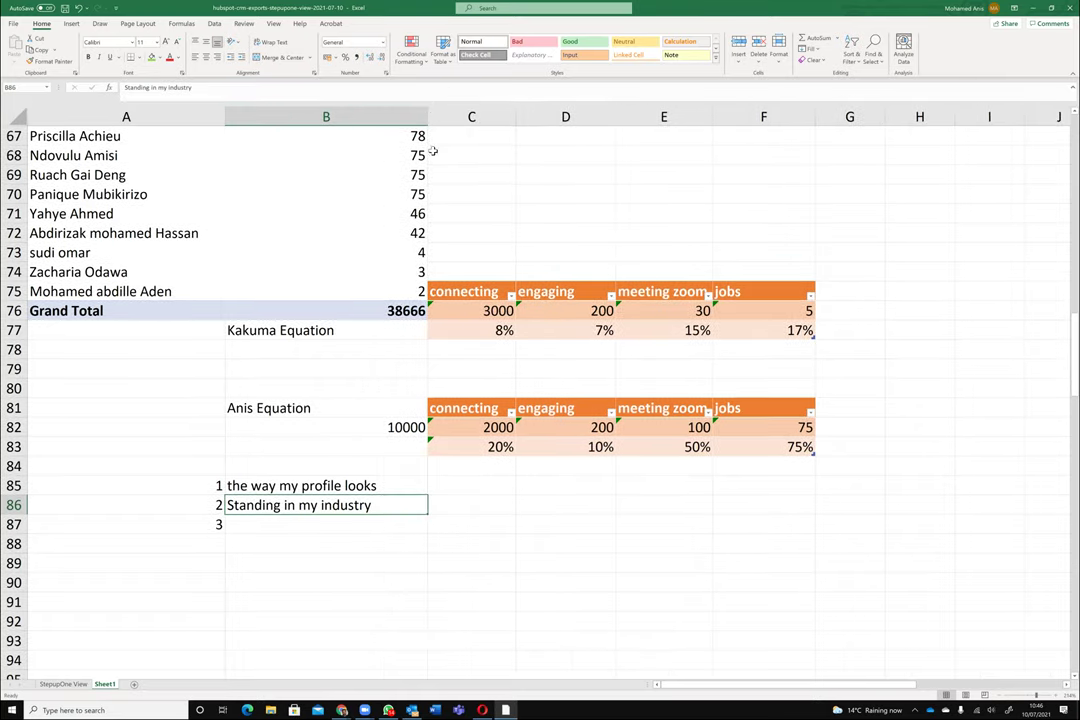
click(396, 486)
- Append '( photo, title )' to item 1 in B85 and AutoFit column B to the longer text
double_click(396, 486)
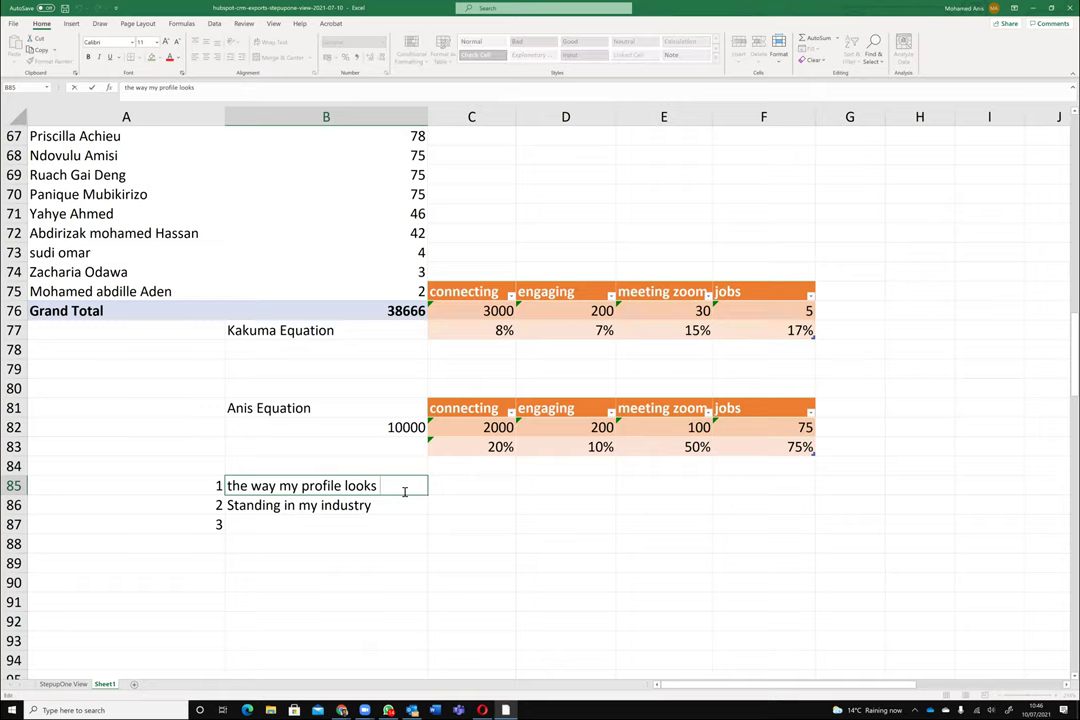
text(( photo, title)
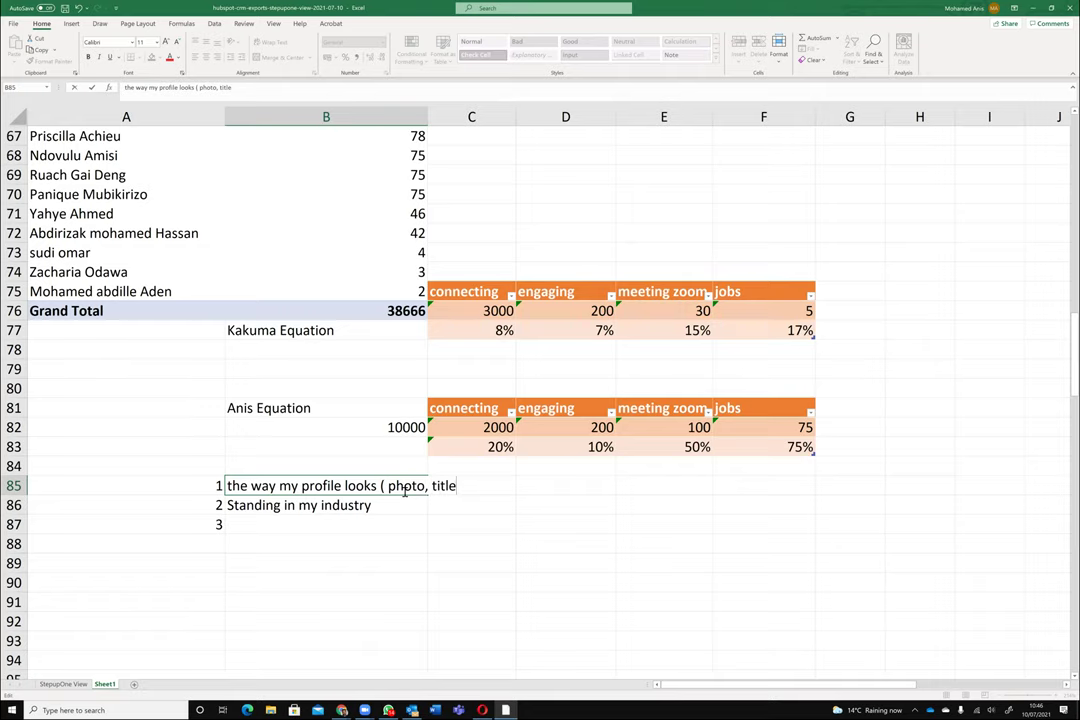
text( ))
key(Return)
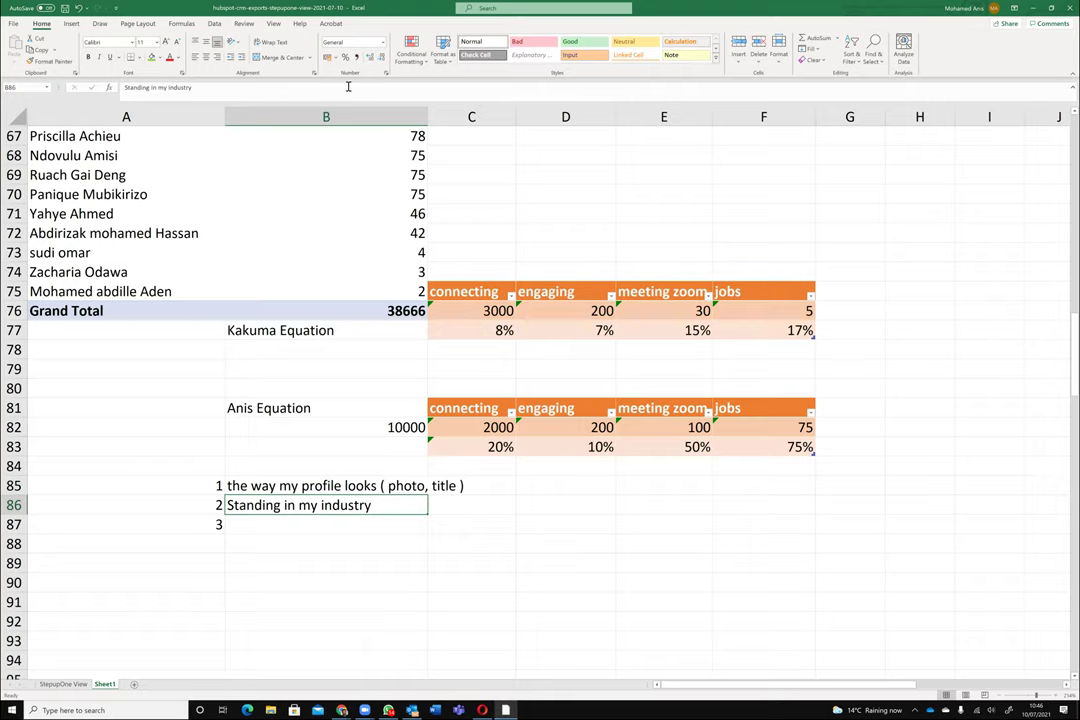
double_click(427, 117)
key(Up)
scroll(405, 505, down, 3)
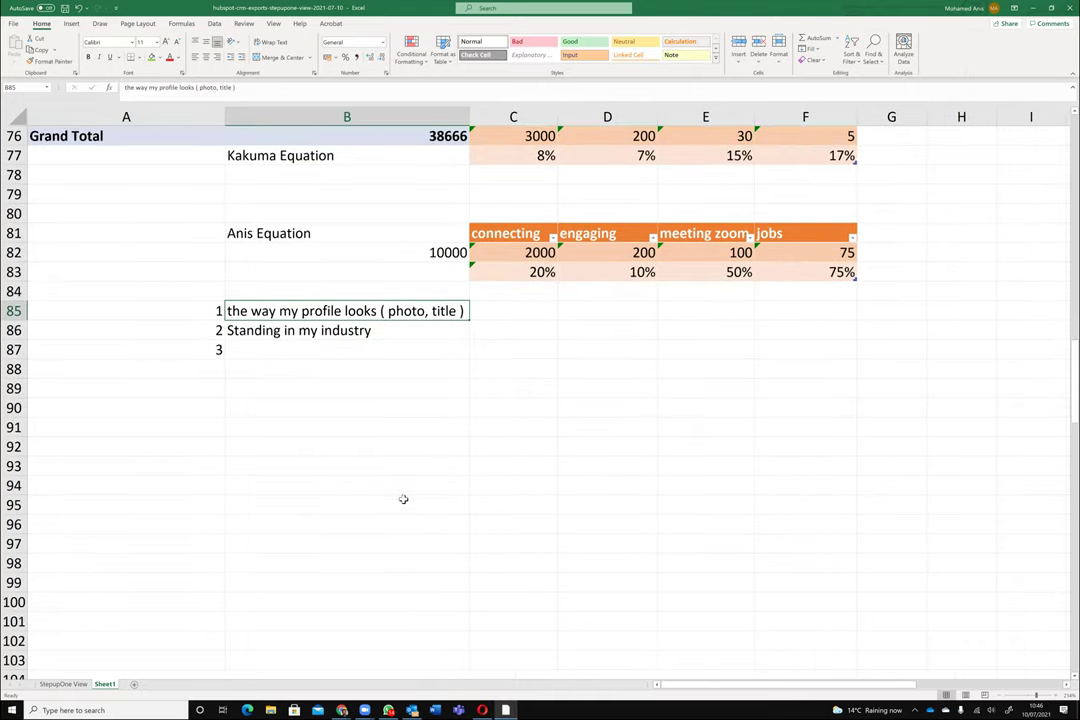
scroll(405, 505, up, 1)
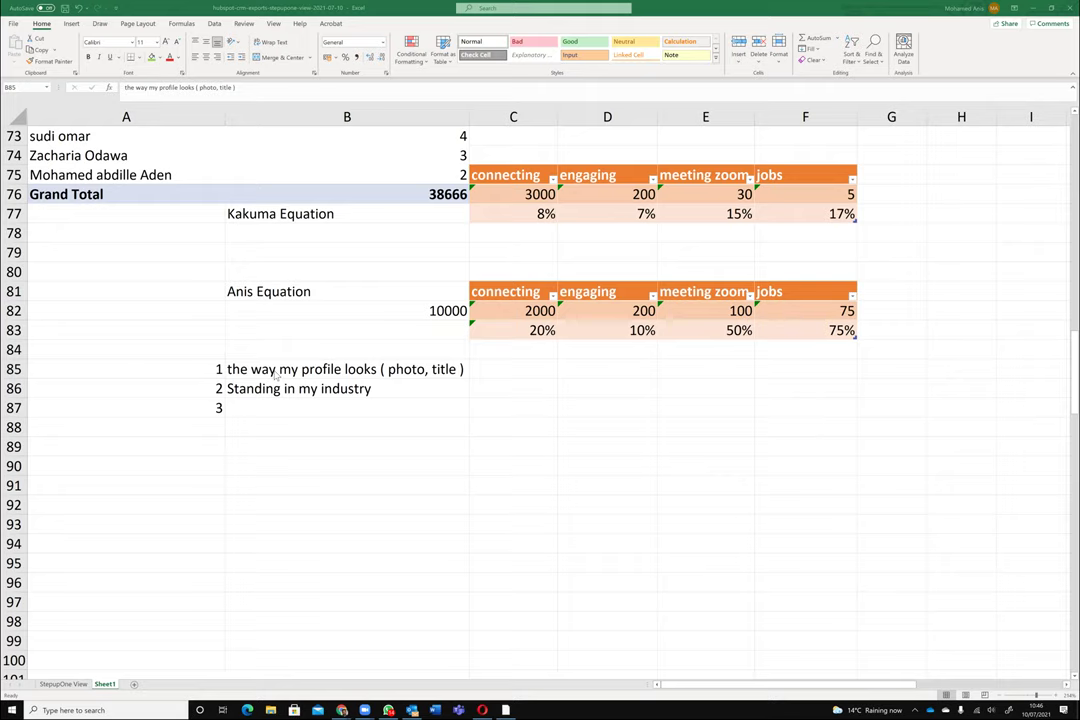
key(F2)
- Add item 3 'I am connected to lots of credible' and item 4 'My account is very active'
click(271, 410)
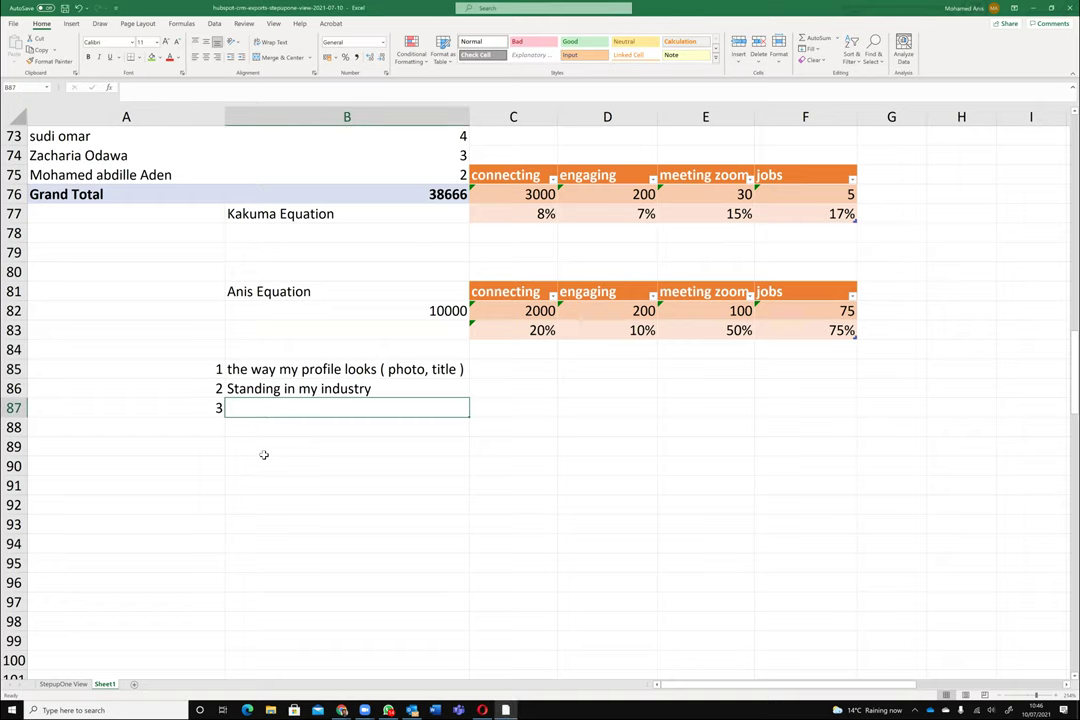
text(I am connected to )
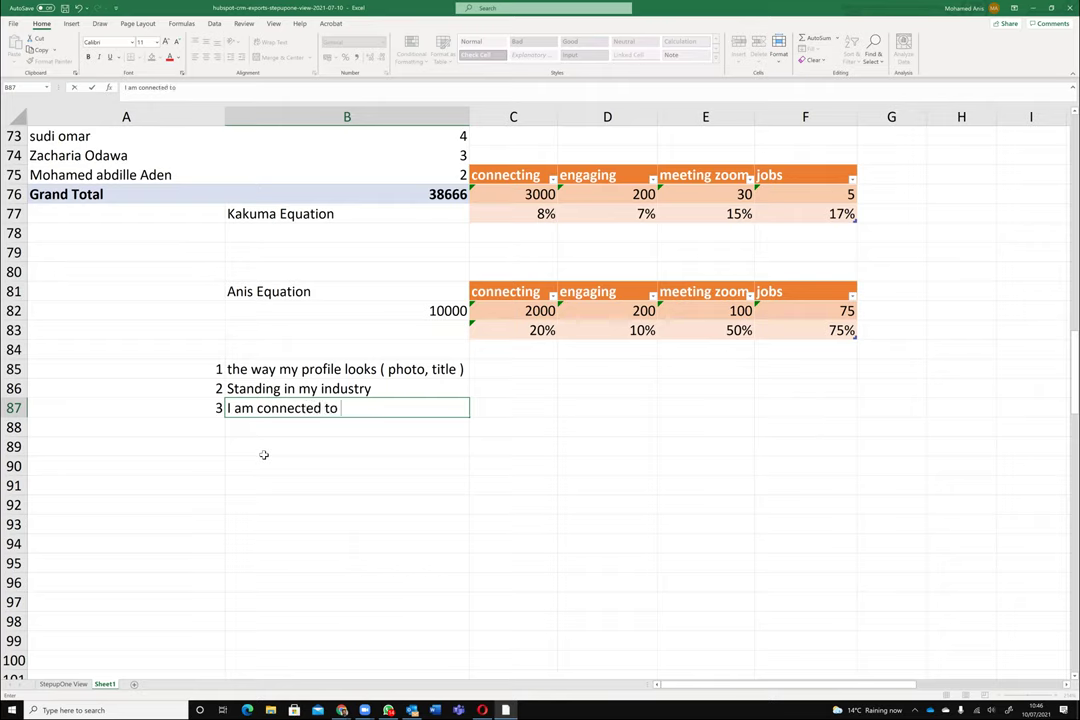
text(lotsof)
key(BackSpace)
key(BackSpace)
key(BackSpace)
text(of credible)
key(Return)
key(Left)
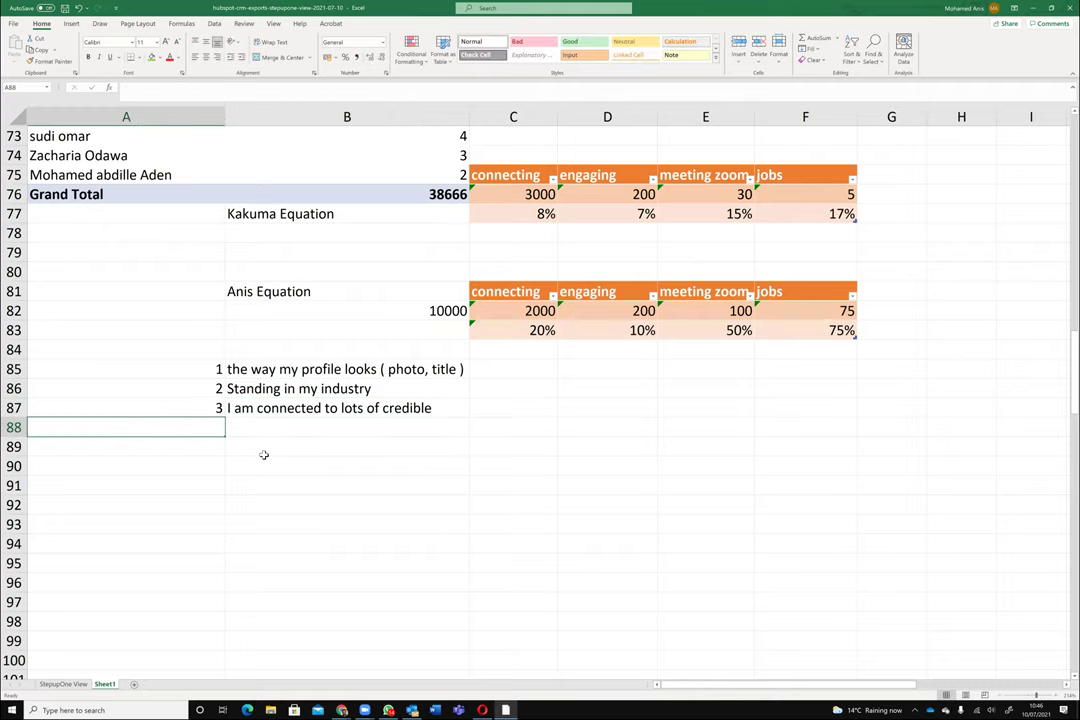
text(4)
key(Tab)
text(My account is very active)
key(Return)
- Add 'I am feeding them with good content' and number it 5
text(I am fee)
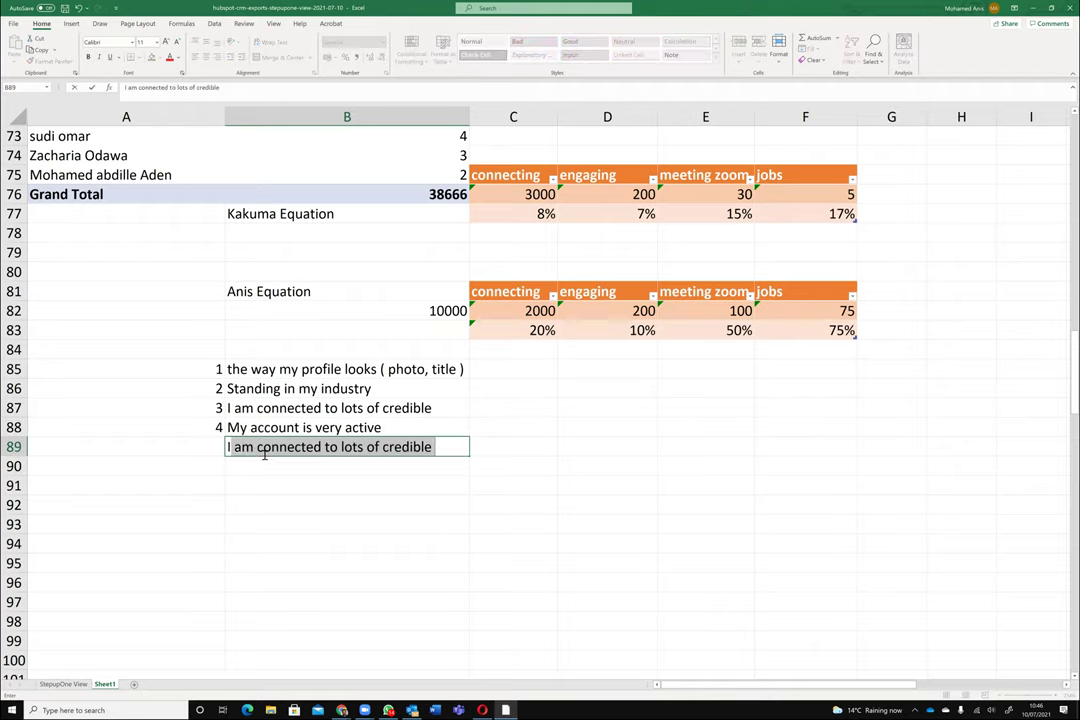
text(ding them w)
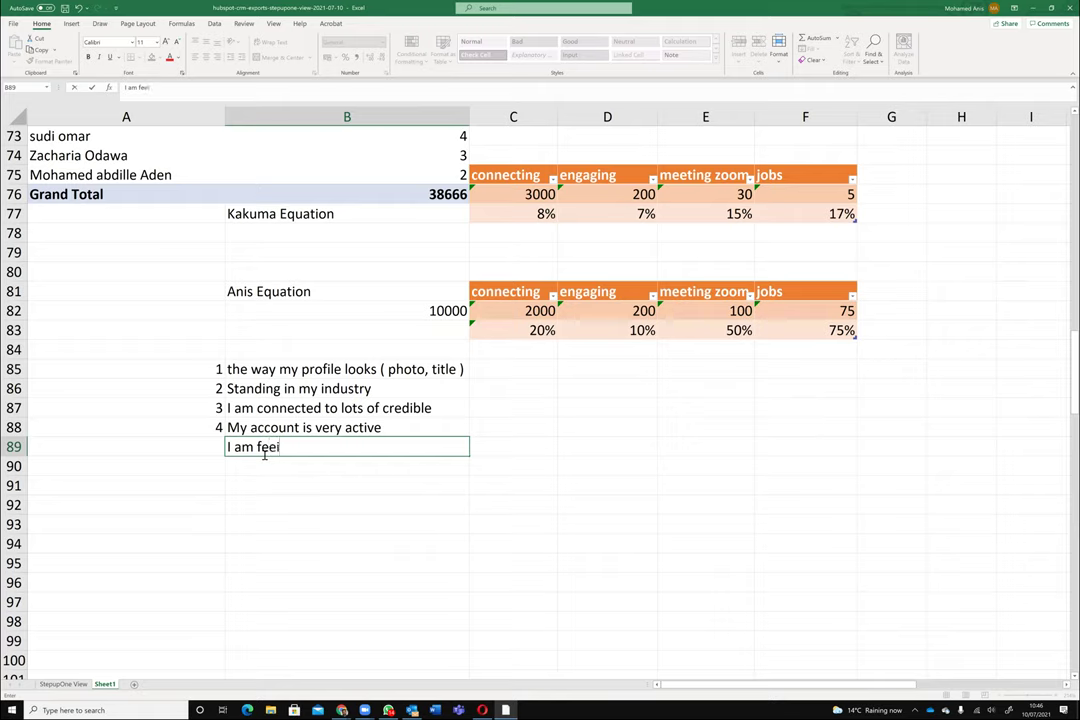
text(ith)
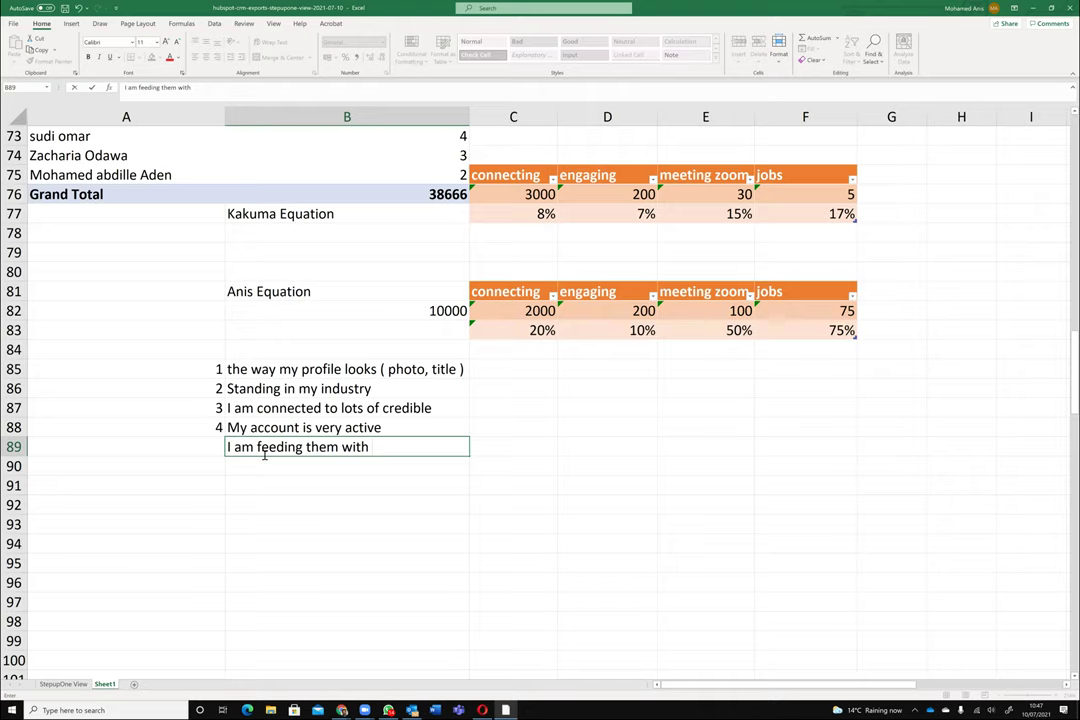
text(good content)
key(Return)
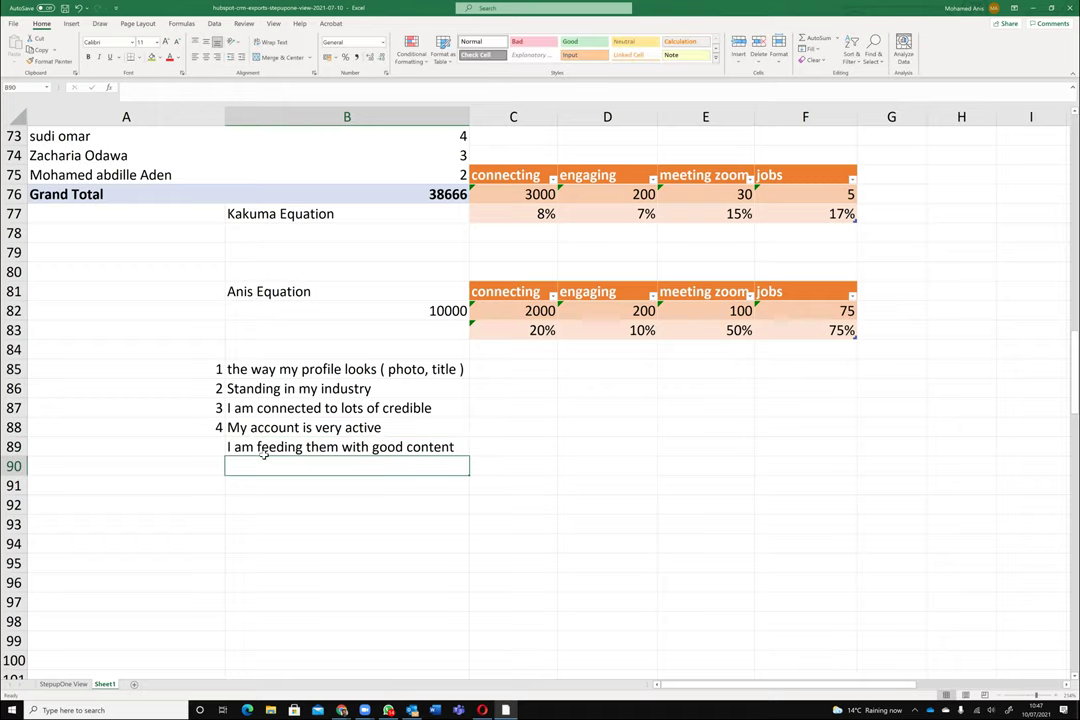
key(Up)
key(Left)
text(5)
key(Return)
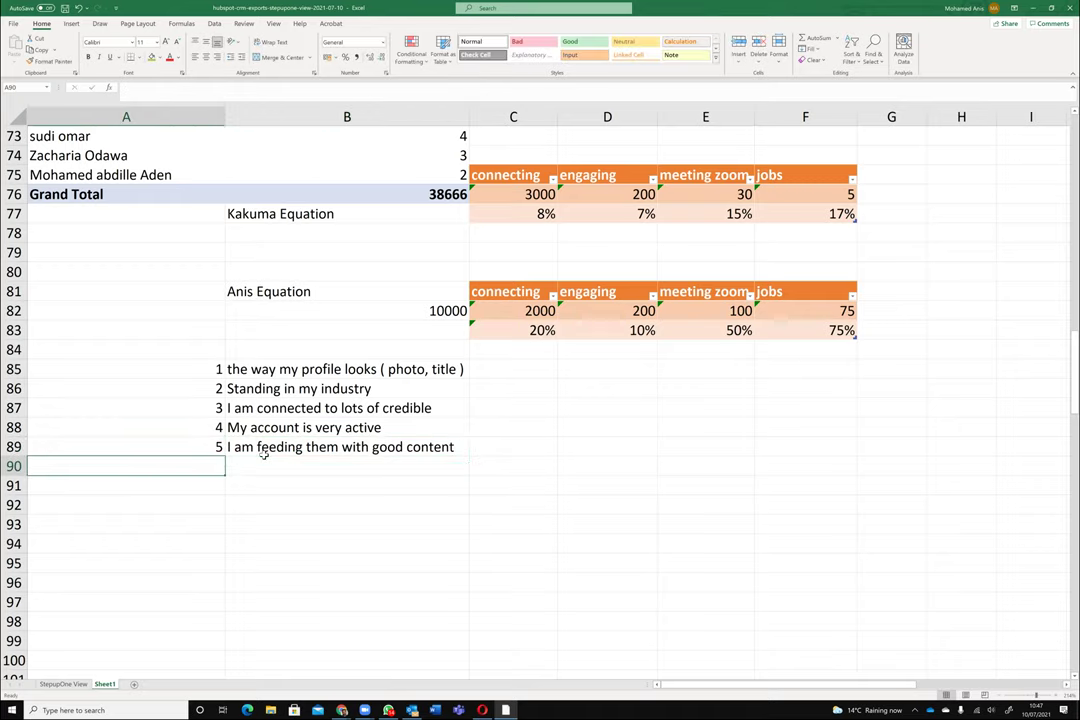
- Number the next row 6 and enter 'Geographical Content' as its text
text(6)
key(Tab)
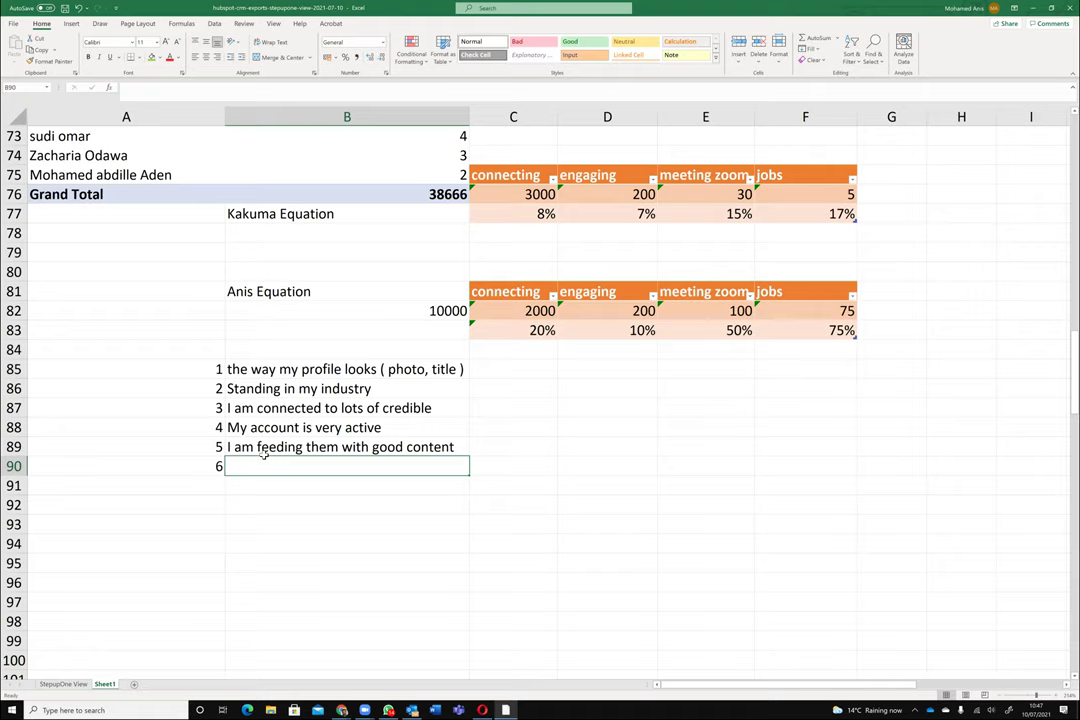
text(Who)
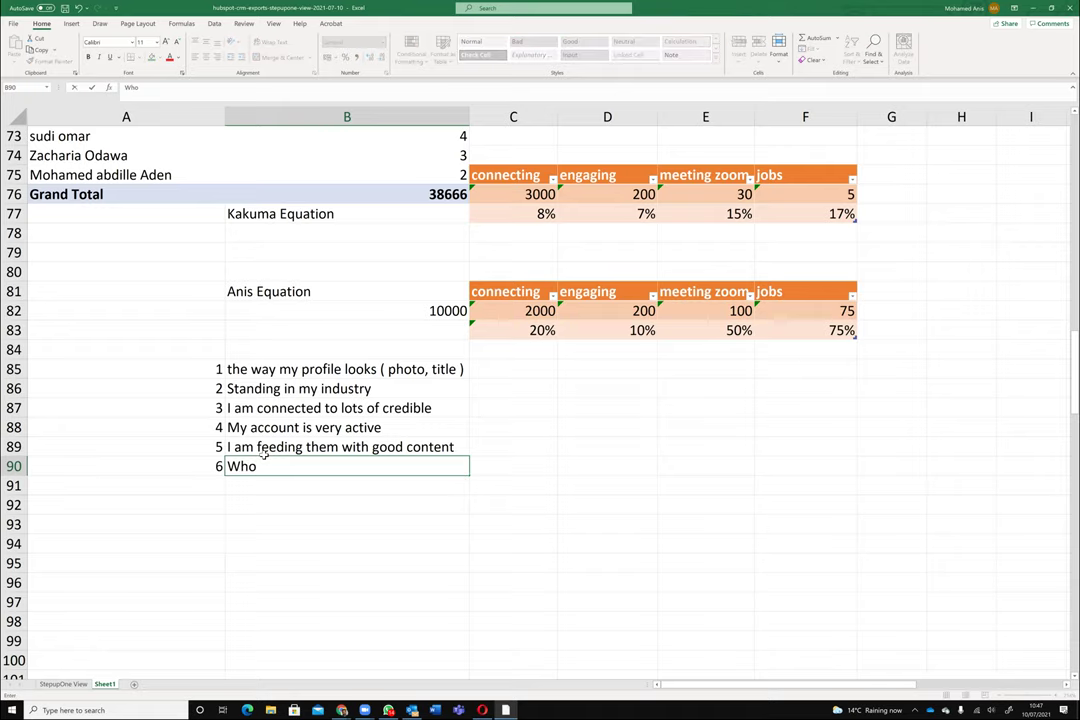
text(eve)
key(BackSpace)
key(BackSpace)
key(BackSpace)
key(BackSpace)
key(BackSpace)
key(BackSpace)
text(Geograph)
text(ical Content)
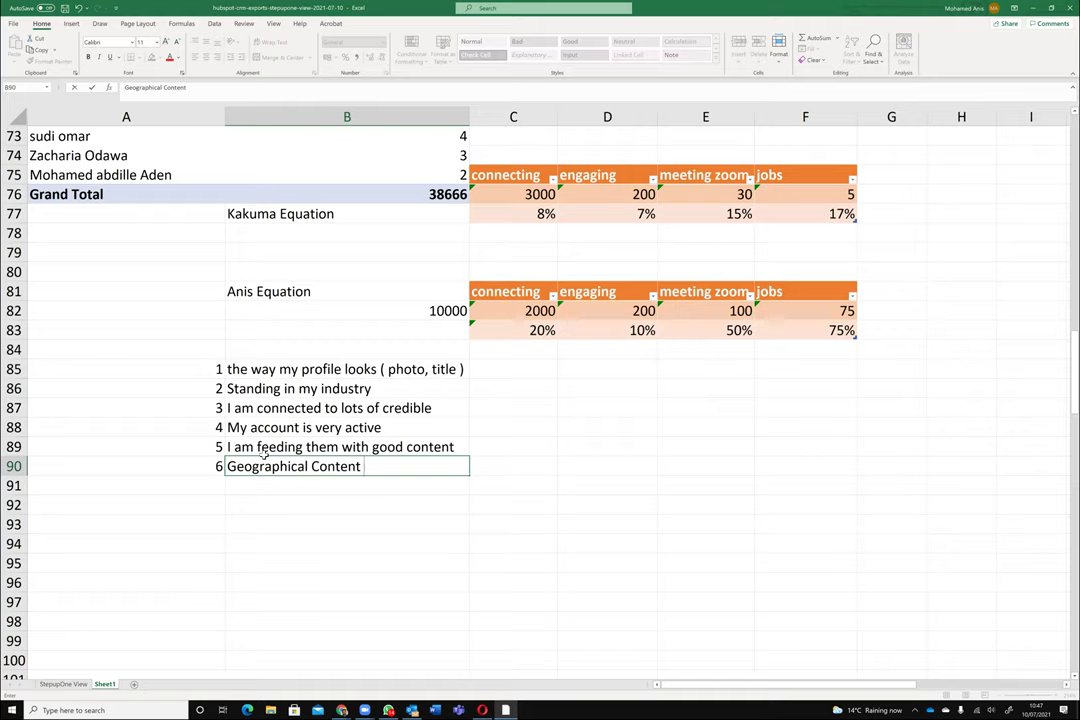
click(364, 485)
- Extend item 6 to read 'Geographical Content ( London , Kakuma refugee camp )'
key(Up)
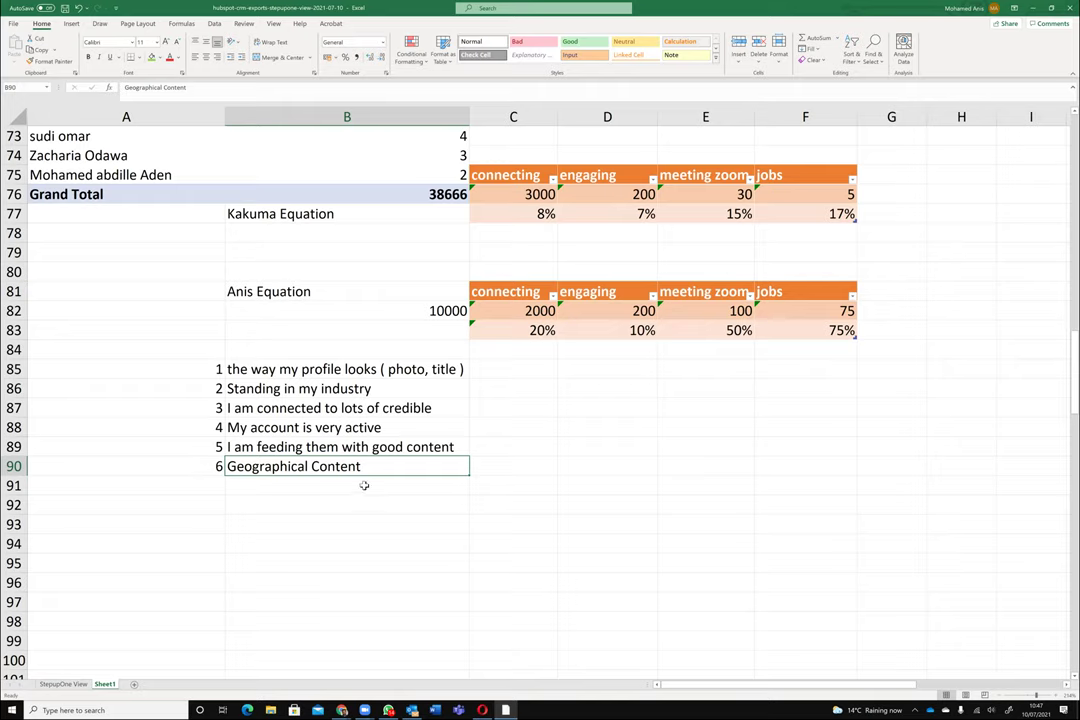
double_click(388, 467)
text(()
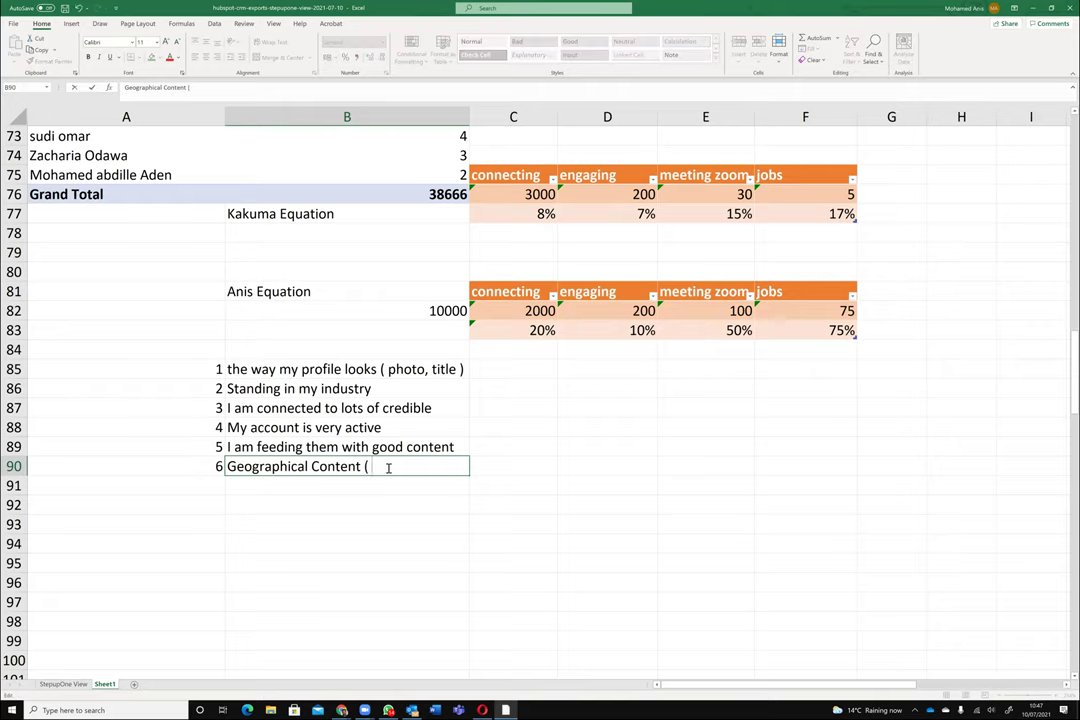
text( London,)
key(BackSpace)
text(, Kakuma)
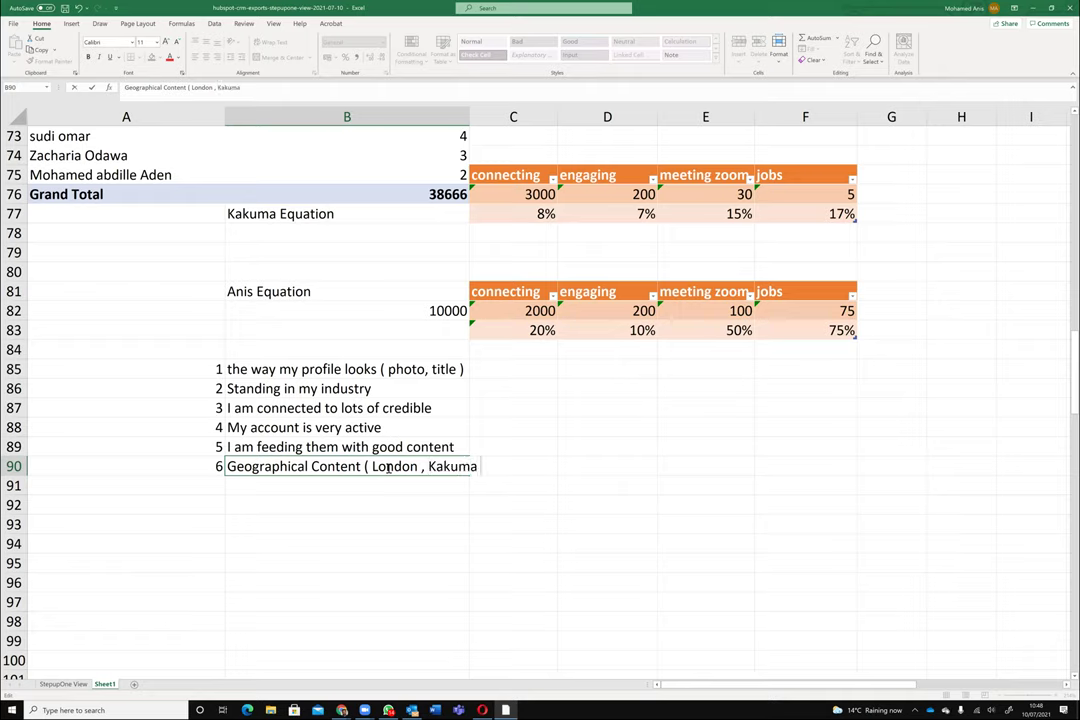
text( refugee camp ))
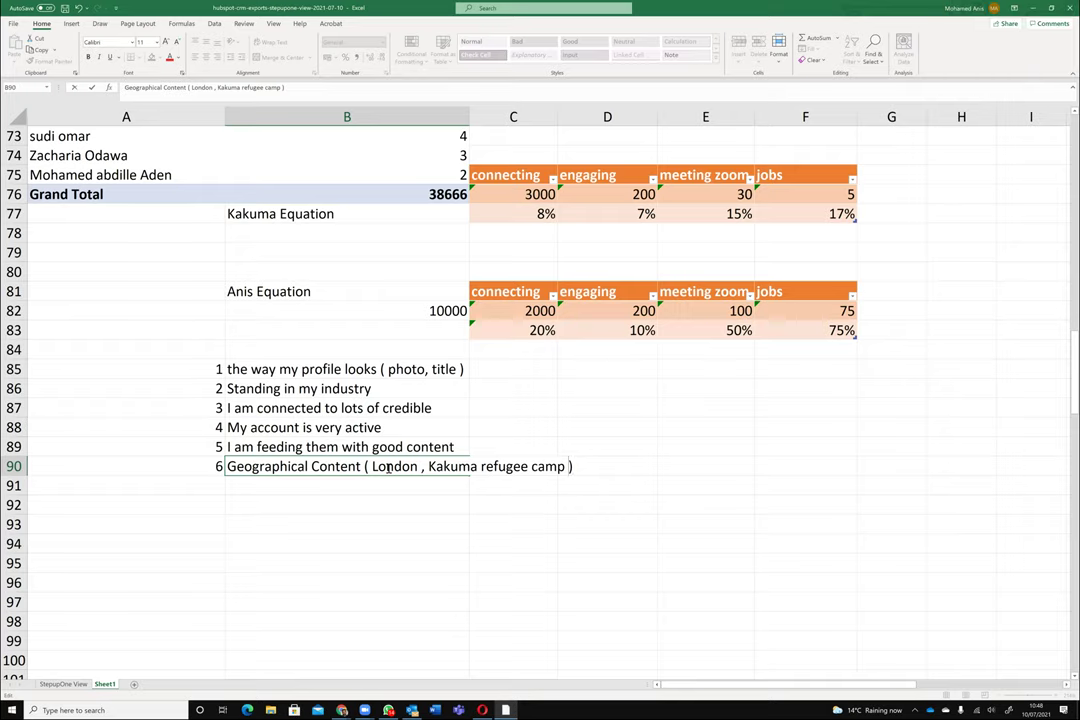
click(212, 487)
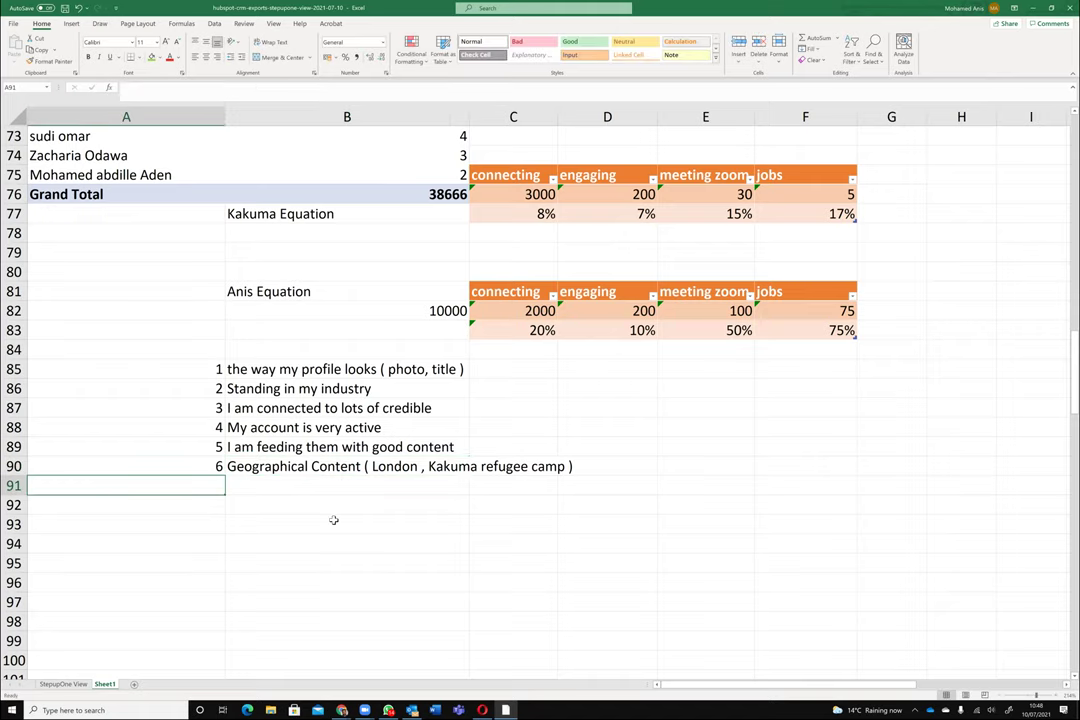
- Number the next row 7, leave its text blank, and select rows 80–82 under Kakuma Equation
text(7)
key(Tab)
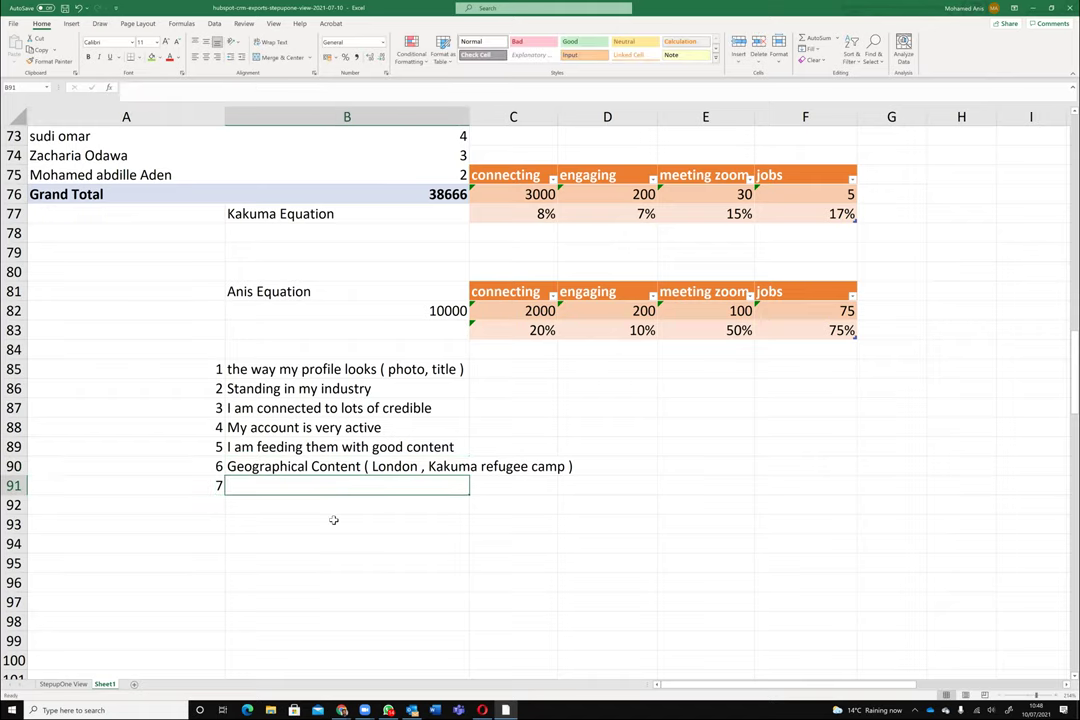
key(Up)
key(Up)
key(Up)
key(Up)
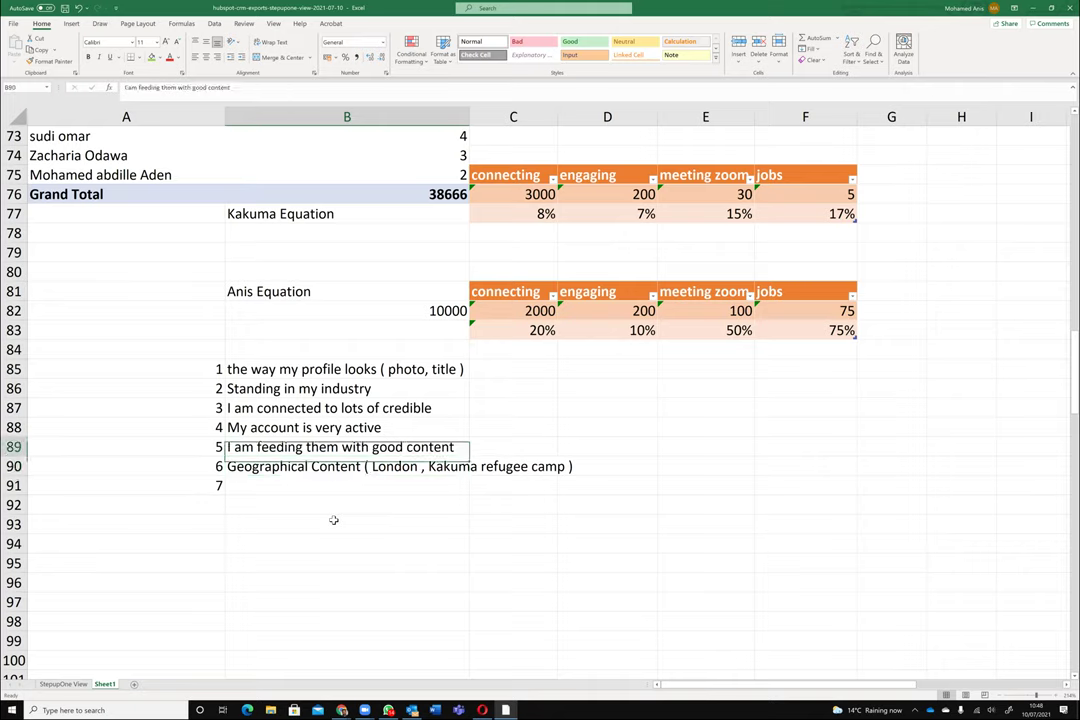
key(Up)
key(Down)
key(Down)
key(Down)
key(Down)
key(Down)
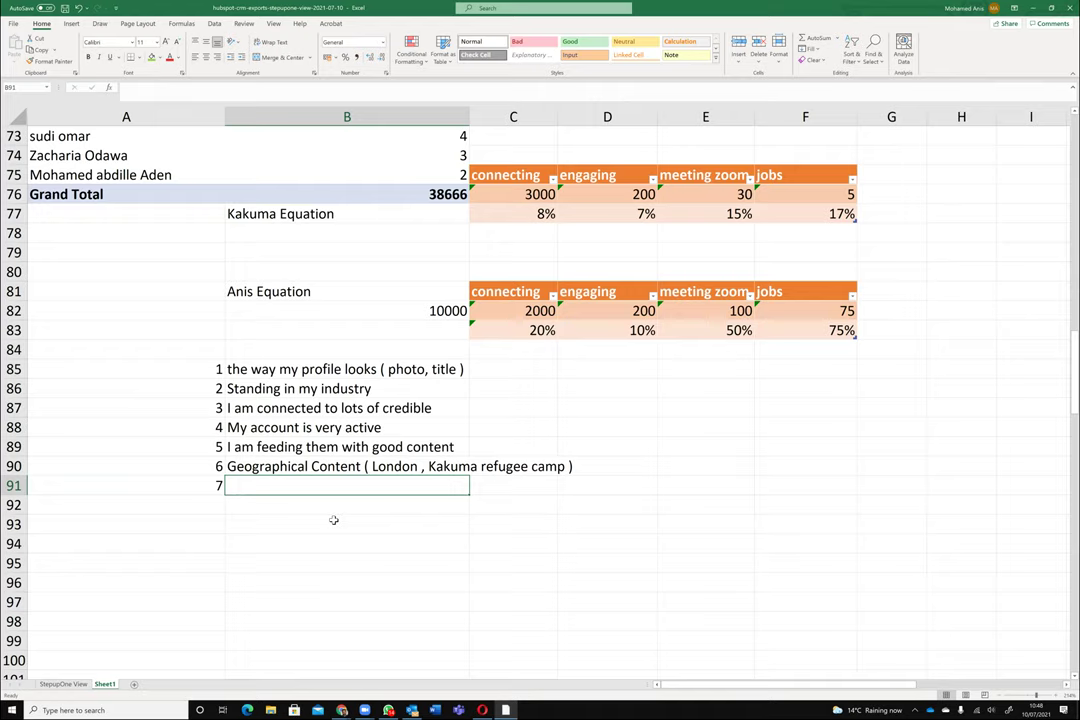
text(A)
key(BackSpace)
key(Down)
key(Down)
key(Down)
key(Down)
key(Down)
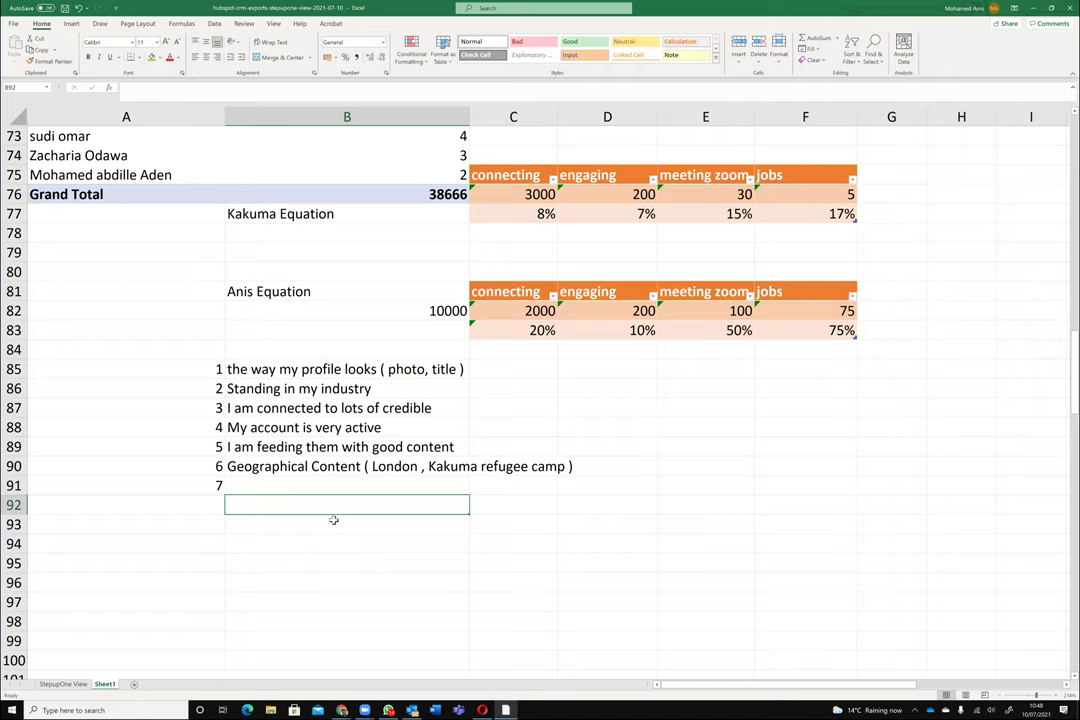
key(Down)
key(Left)
key(Up)
key(Up)
key(Up)
key(Up)
key(Up)
key(Up)
key(Up)
key(Up)
key(Up)
key(Up)
key(Up)
key(Up)
key(Up)
key(Up)
key(Up)
key(Up)
key(Up)
key(Up)
key(Up)
key(Right)
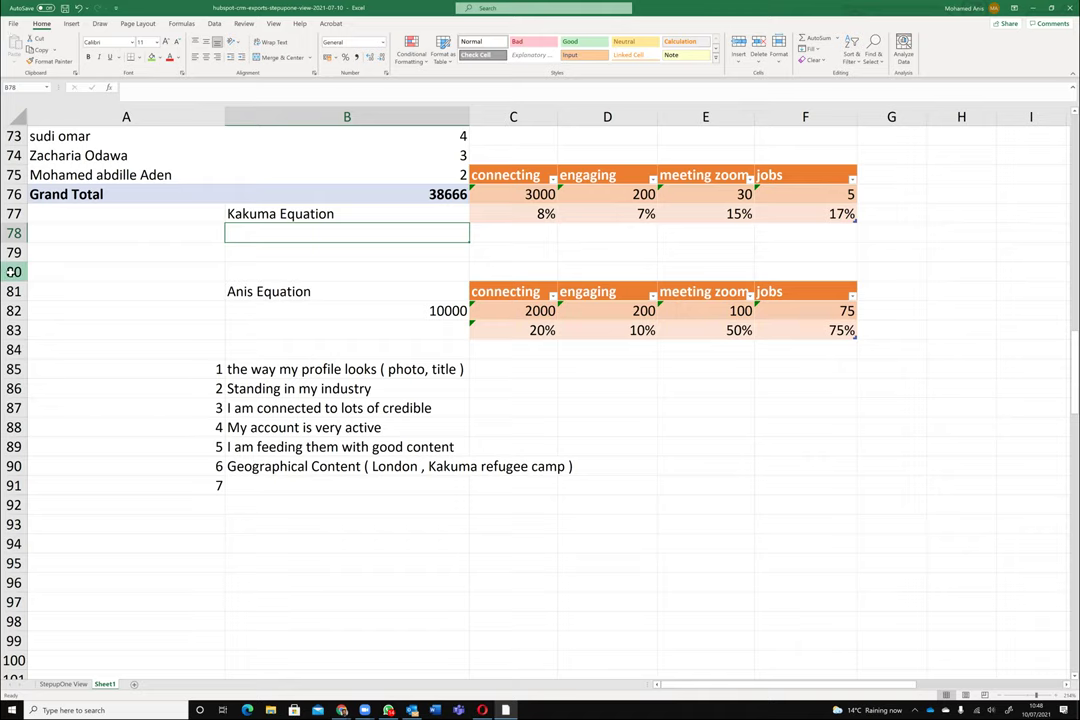
drag(13, 271, 9, 318)
- Insert three blank rows under Kakuma Equation and enter 'Humanitarian advantage'
right_click(10, 316)
click(53, 365)
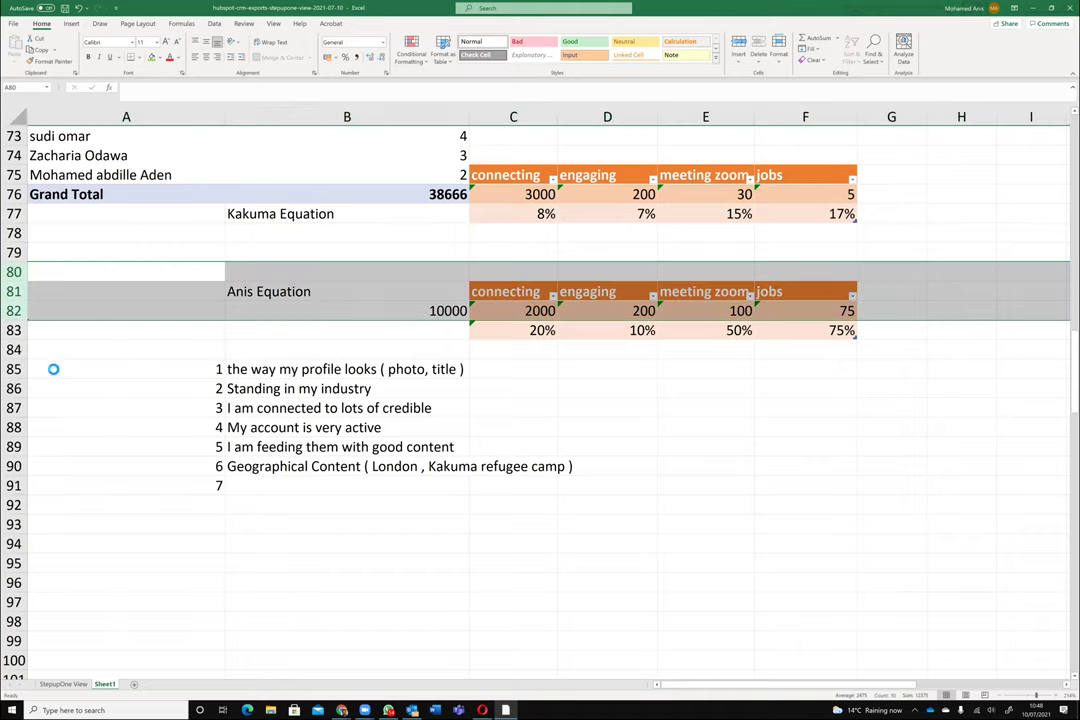
click(289, 250)
key(Down)
text(Humai)
key(BackSpace)
text(nitarian )
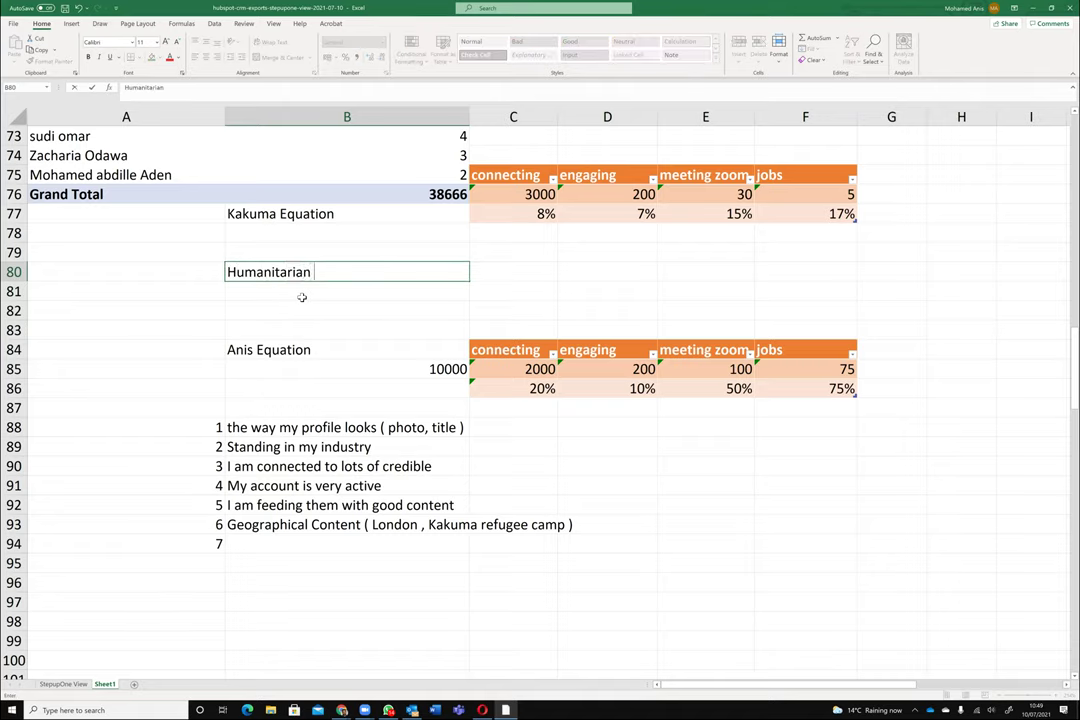
text(advantage)
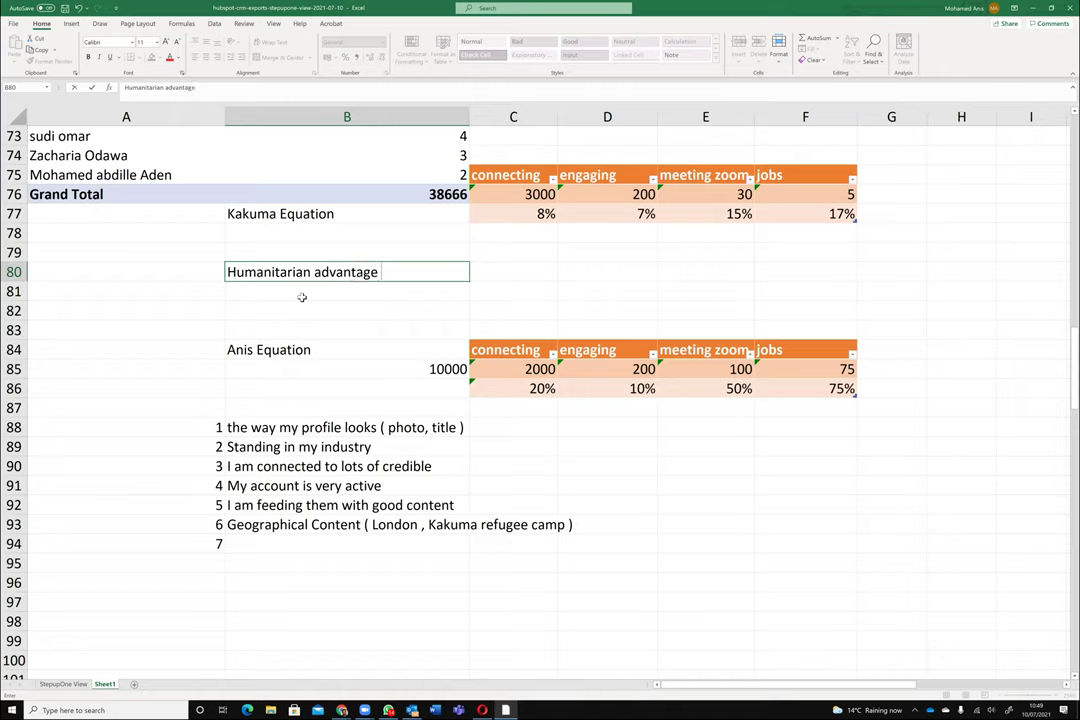
key(Return)
- Add 'Africa service delivery - disadvantage' and reword the first entry to 'Humanitarian - advantage'
text(Afe)
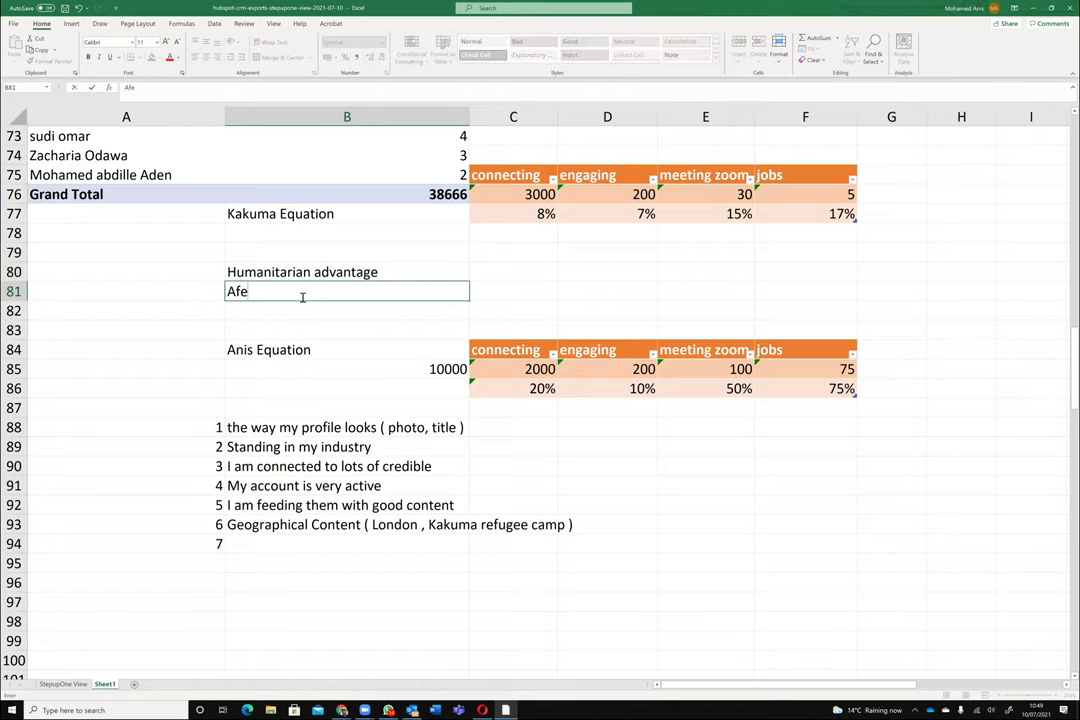
key(BackSpace)
text(rica service delivery - dis)
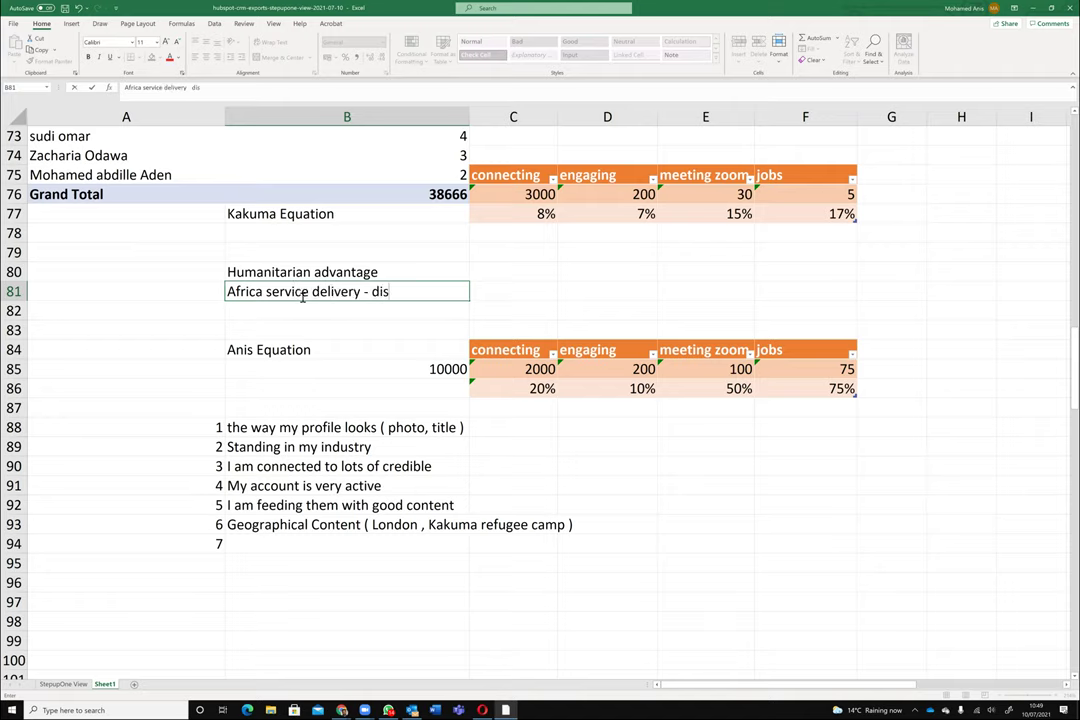
text(advantage)
key(Return)
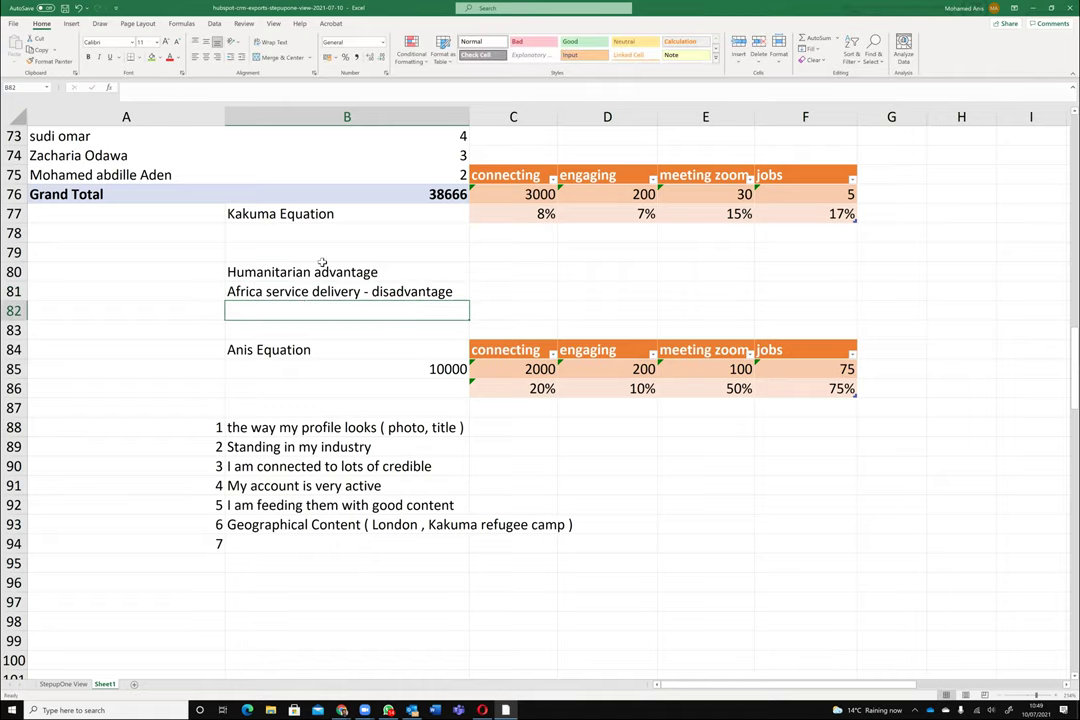
double_click(362, 271)
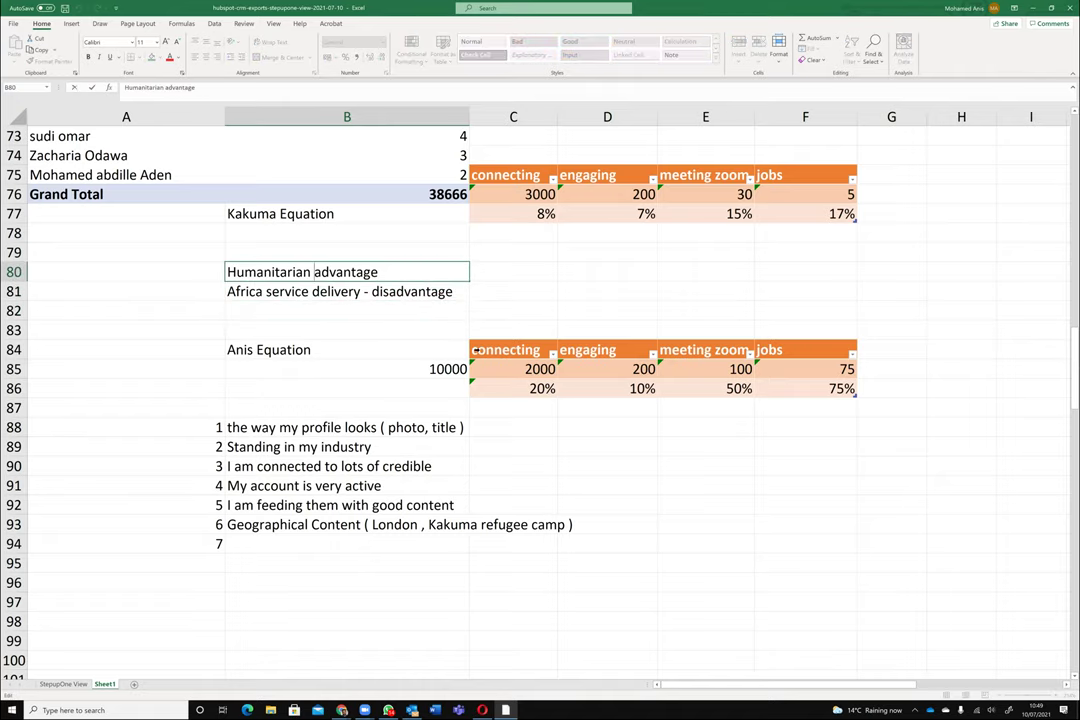
text(-)
key(Return)
click(347, 271)
key(shift+Down)
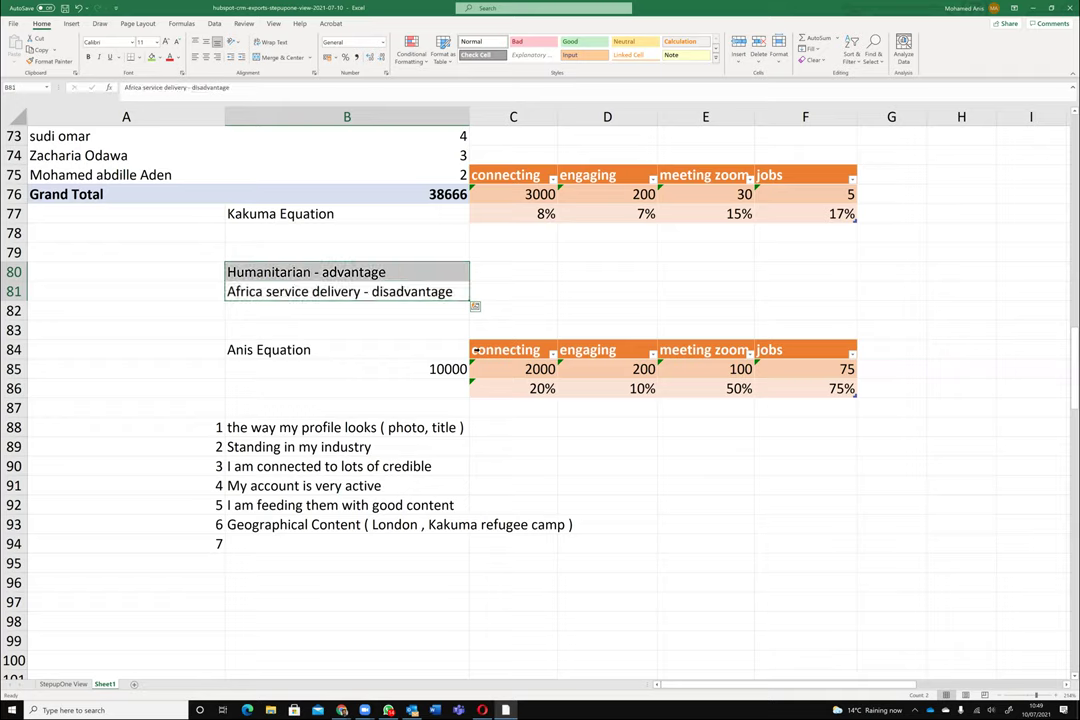
- Add the third entry 'Africa Scam / Trust - disadvantage'
click(347, 310)
text(Scam)
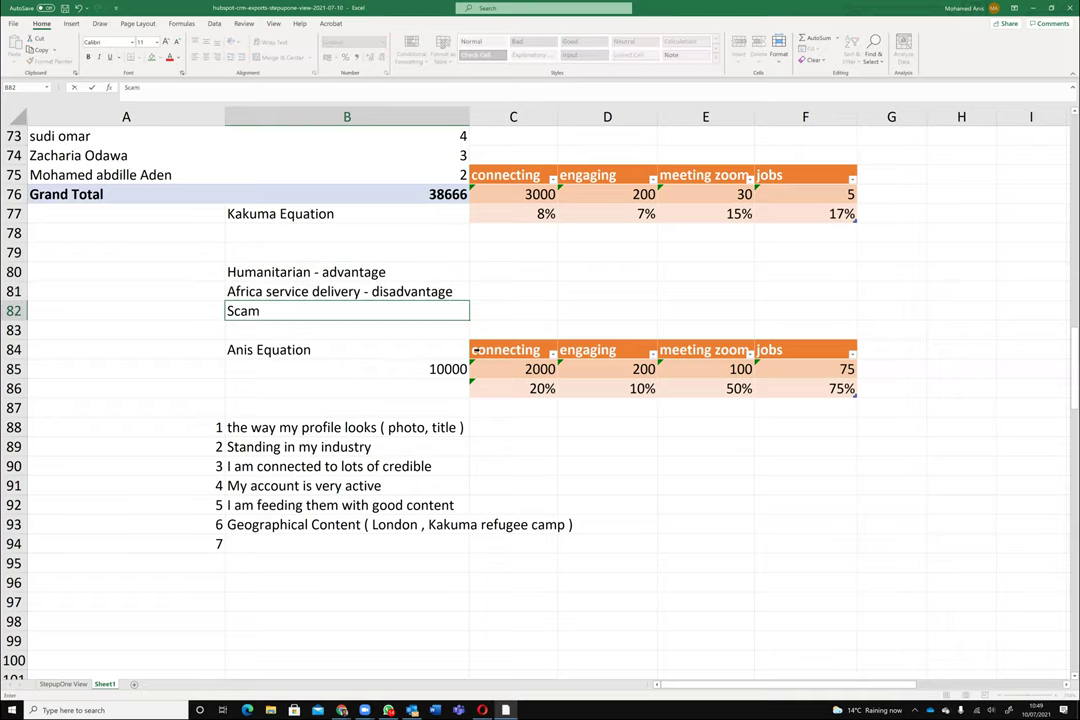
key(BackSpace)
key(BackSpace)
key(BackSpace)
key(BackSpace)
text(Africa )
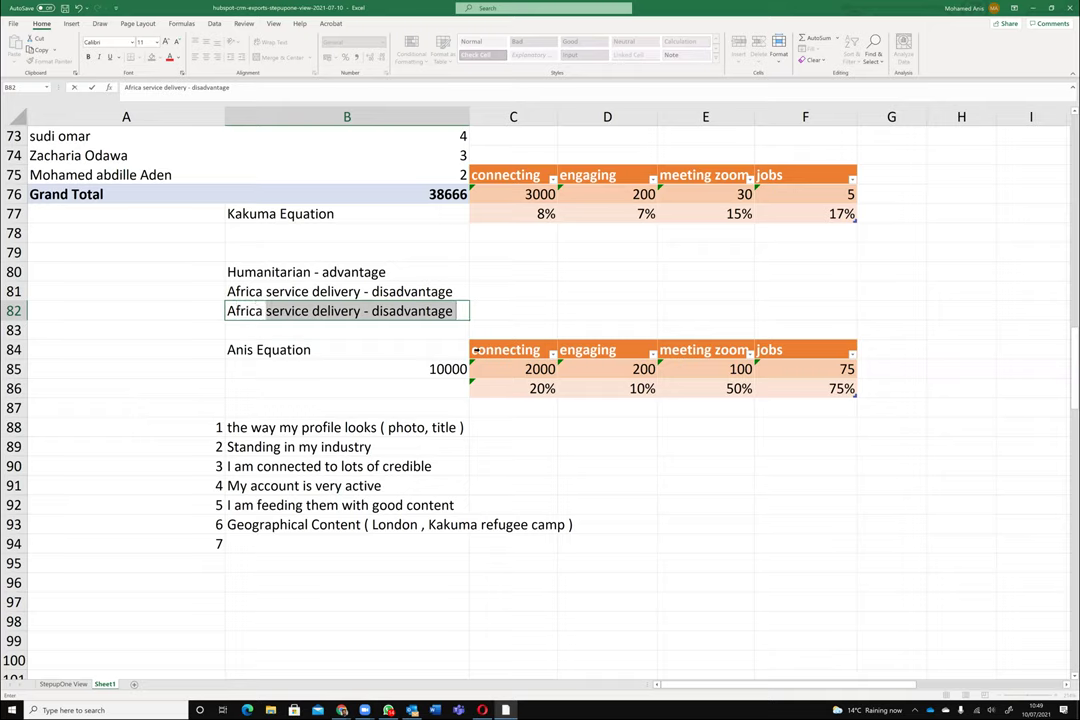
text(Scam / Trust - disadvantage)
key(Return)
- Number the three Kakuma entries 1, 2 and 3 in column A
key(Up)
key(Up)
key(Up)
key(Left)
text(1)
key(Return)
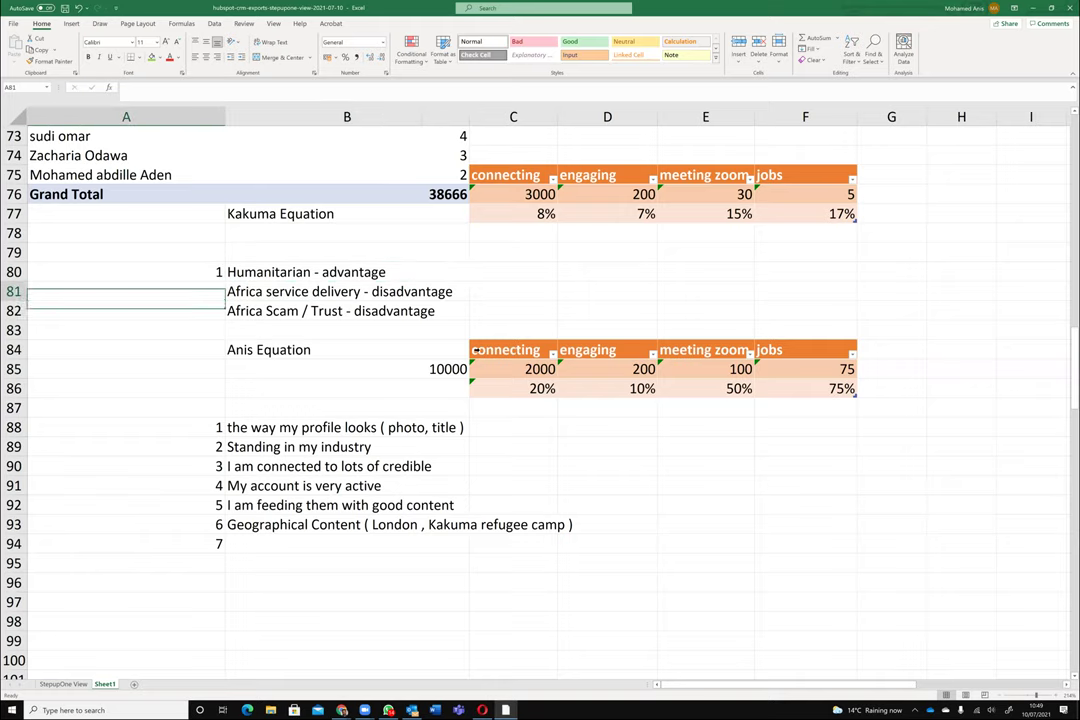
text(2)
key(Return)
text(3)
key(Tab)
key(Left)
drag(13, 330, 13, 369)
- Insert three blank rows under the Kakuma list
right_click(13, 364)
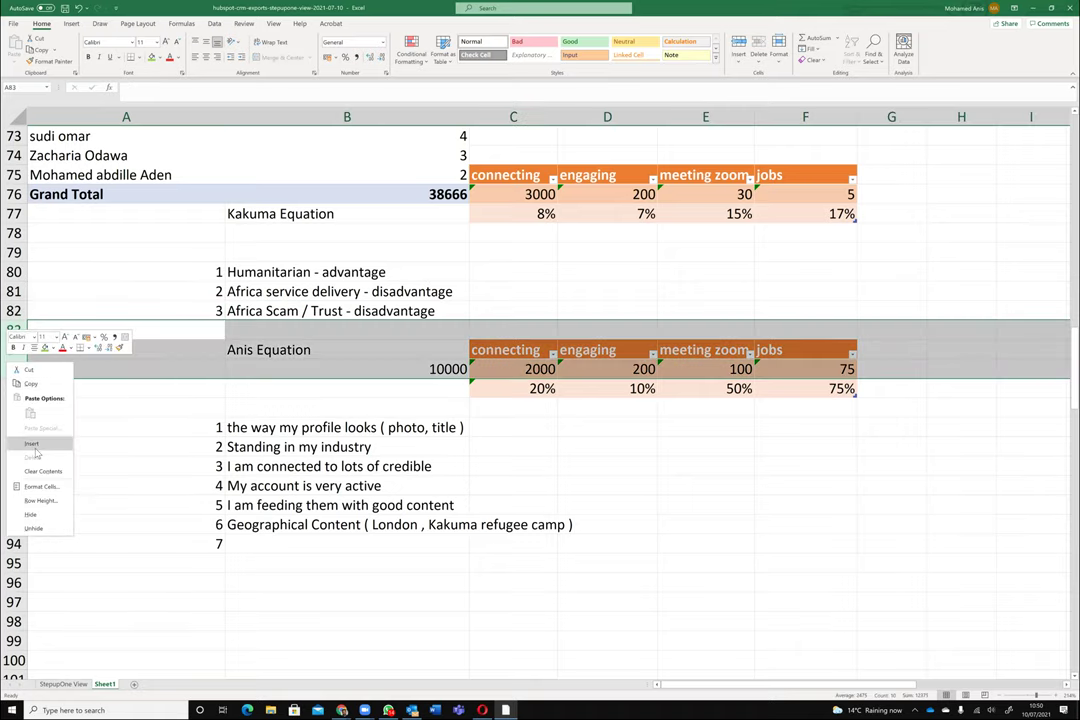
click(33, 444)
click(282, 332)
click(205, 332)
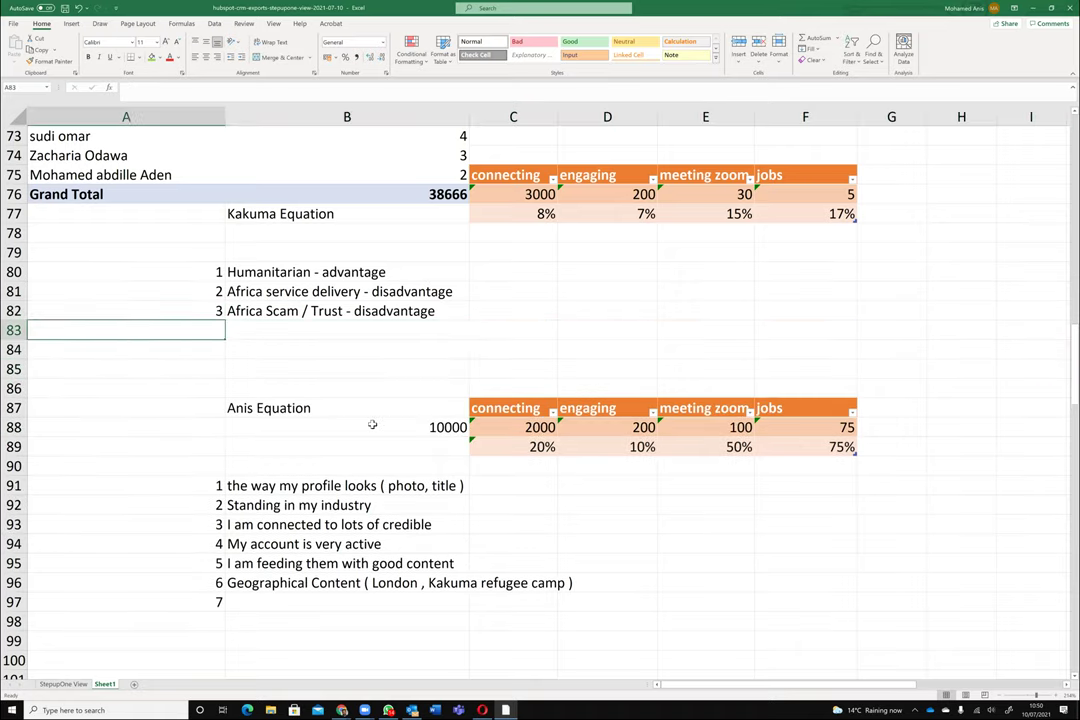
key(Right)
key(Up)
key(Up)
key(Down)
key(Down)
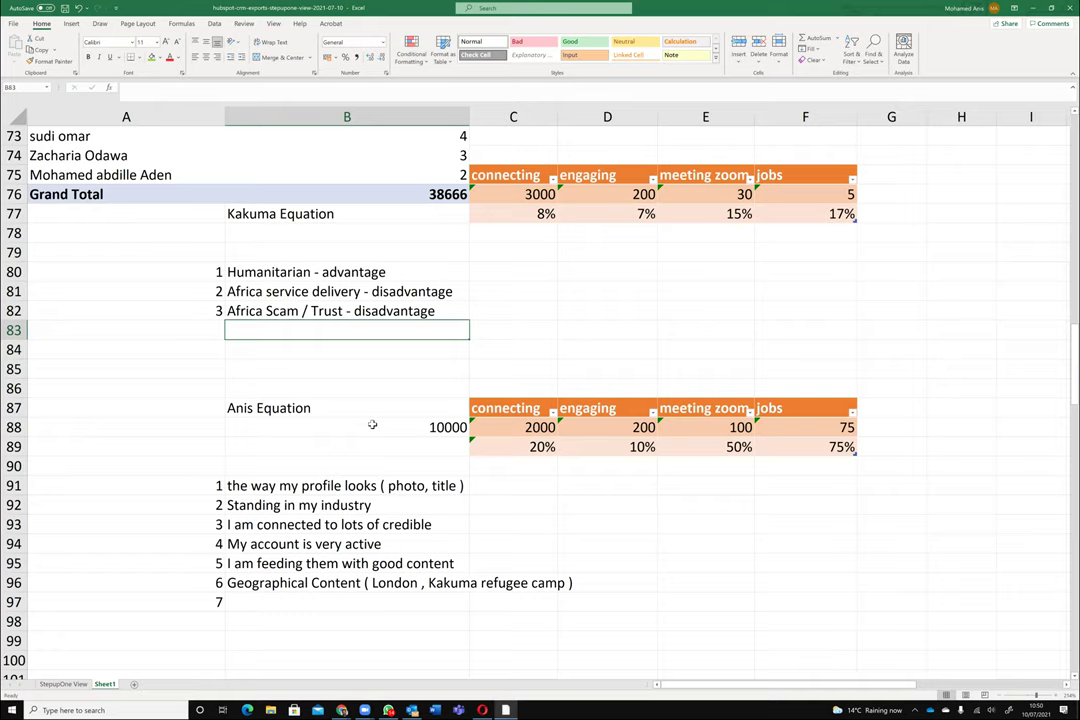
- Enter item 4 'Is he credible - ?' in row 83 and number 5 below it
key(Left)
text(4)
key(Tab)
text(Is he credub)
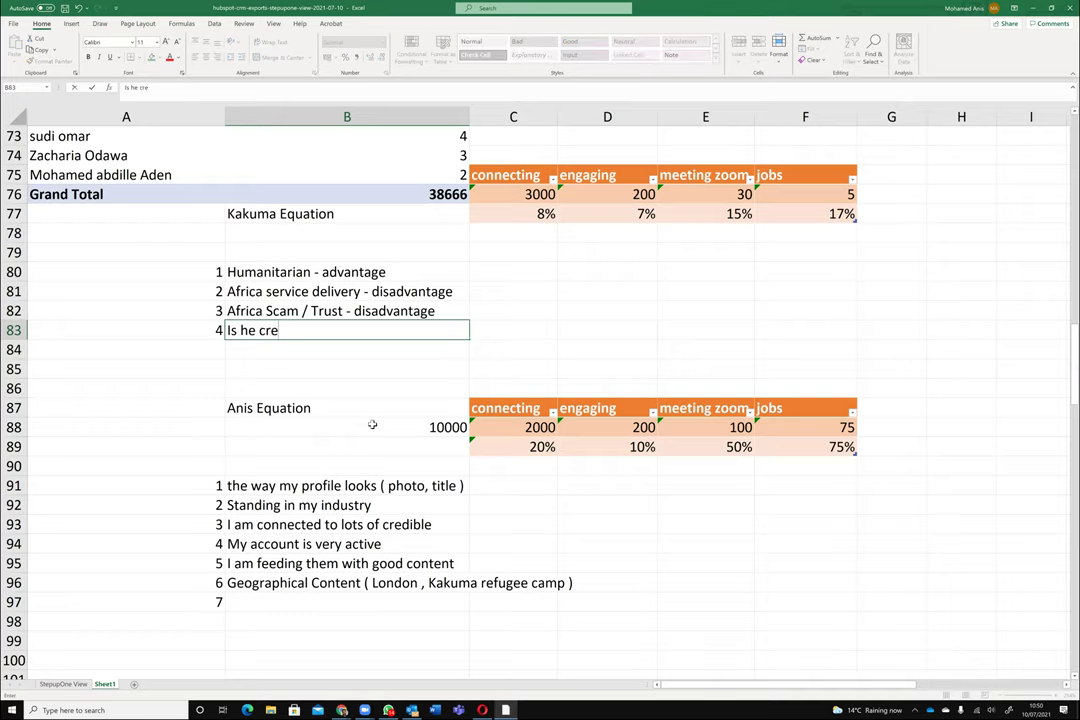
key(BackSpace)
key(BackSpace)
text(ible - ?)
key(Return)
key(Left)
text(5)
key(Tab)
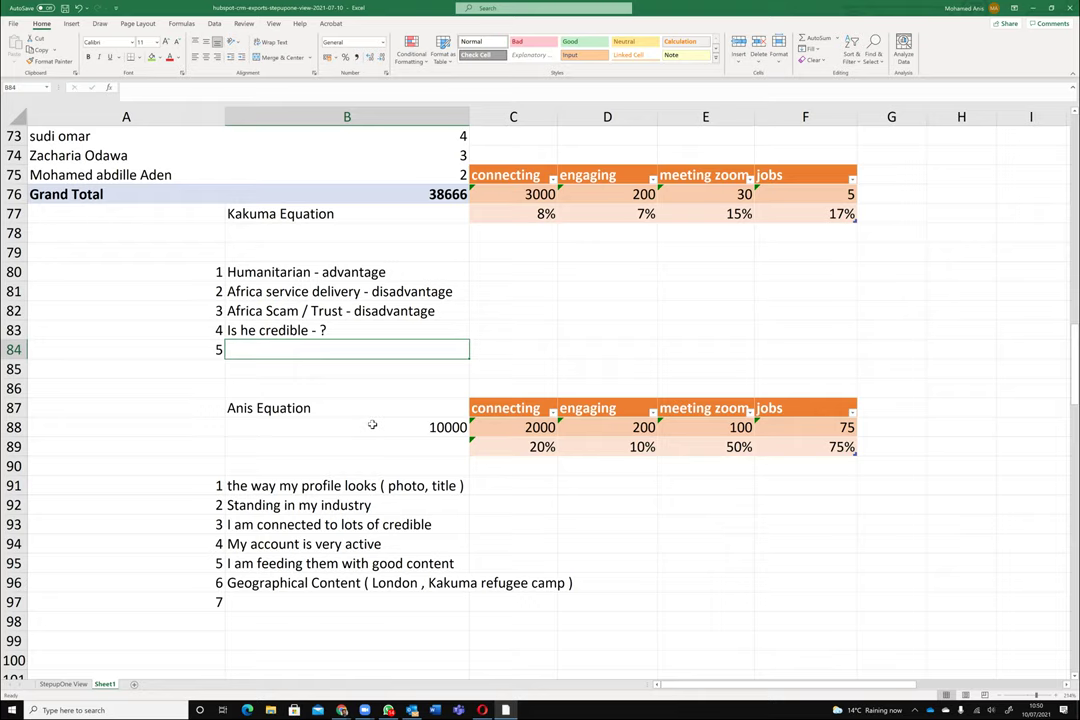
click(285, 276)
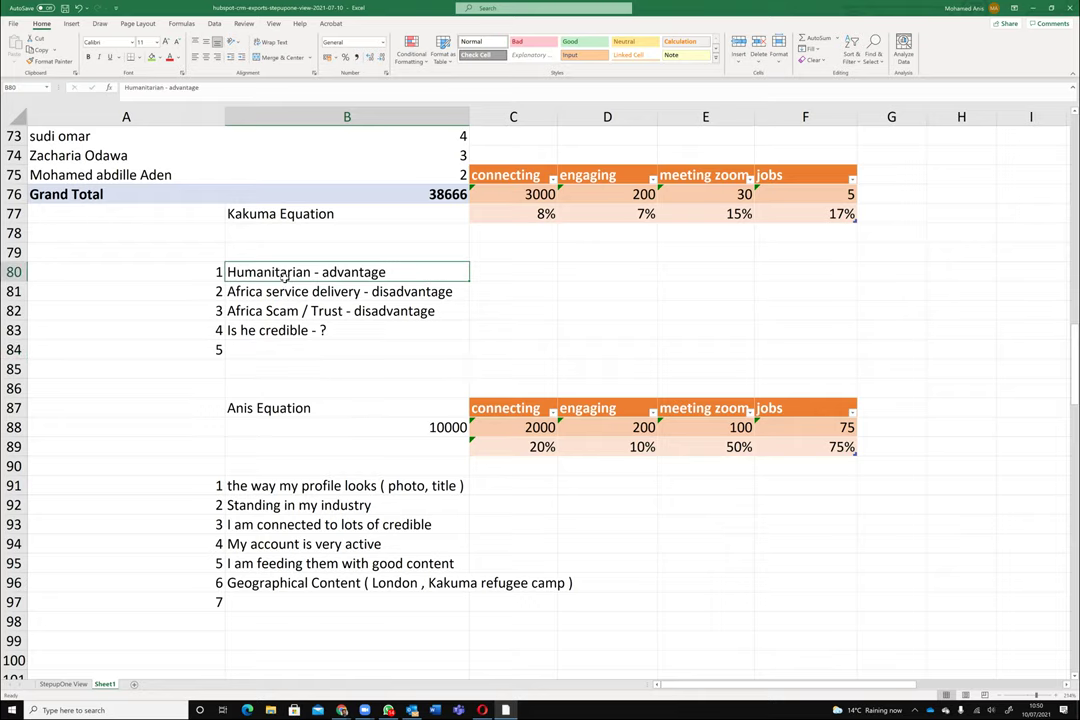
- Change Kakuma item 4 in B83 to 'Is he credible and skillful - ?'
click(282, 293)
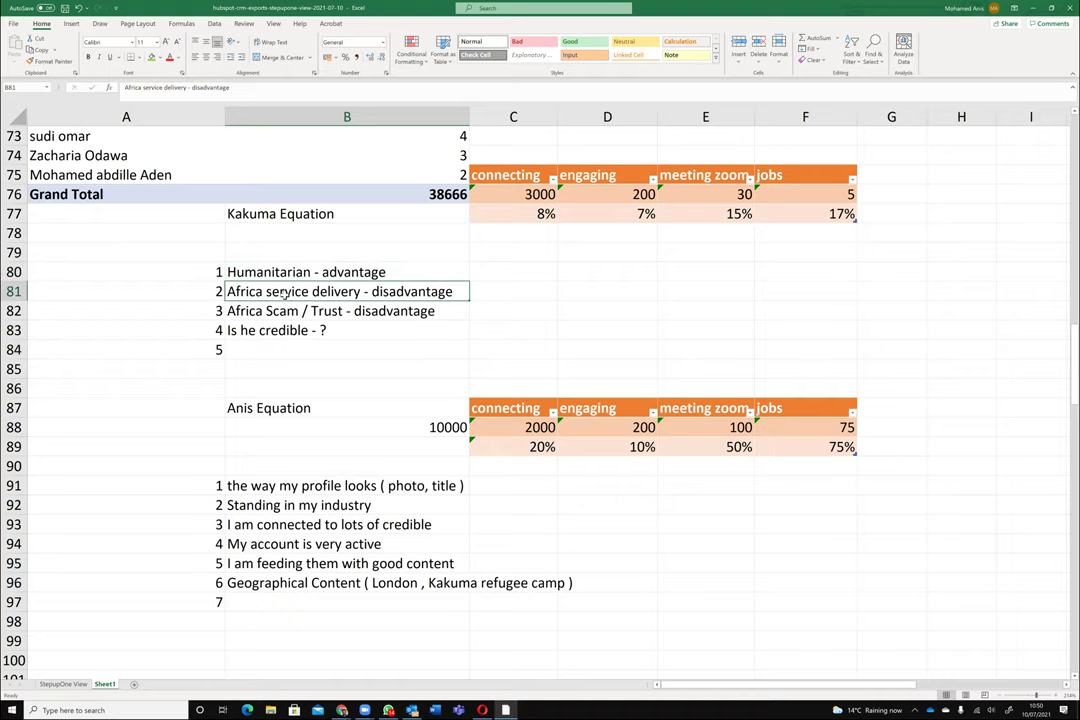
click(285, 311)
drag(285, 293, 290, 330)
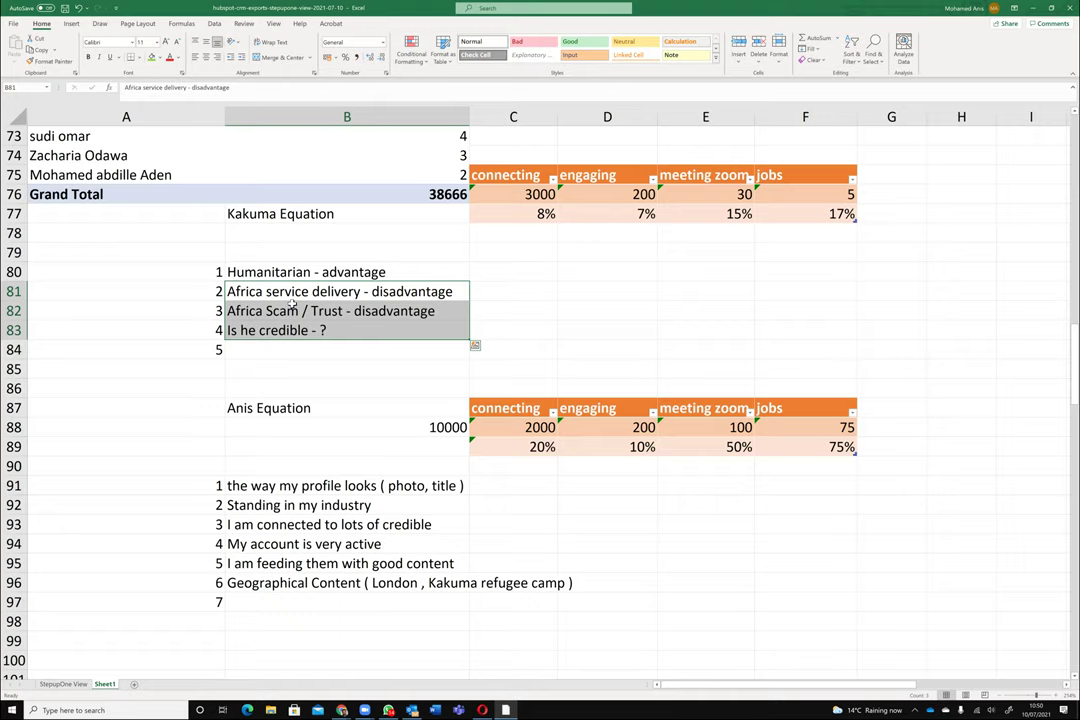
click(289, 330)
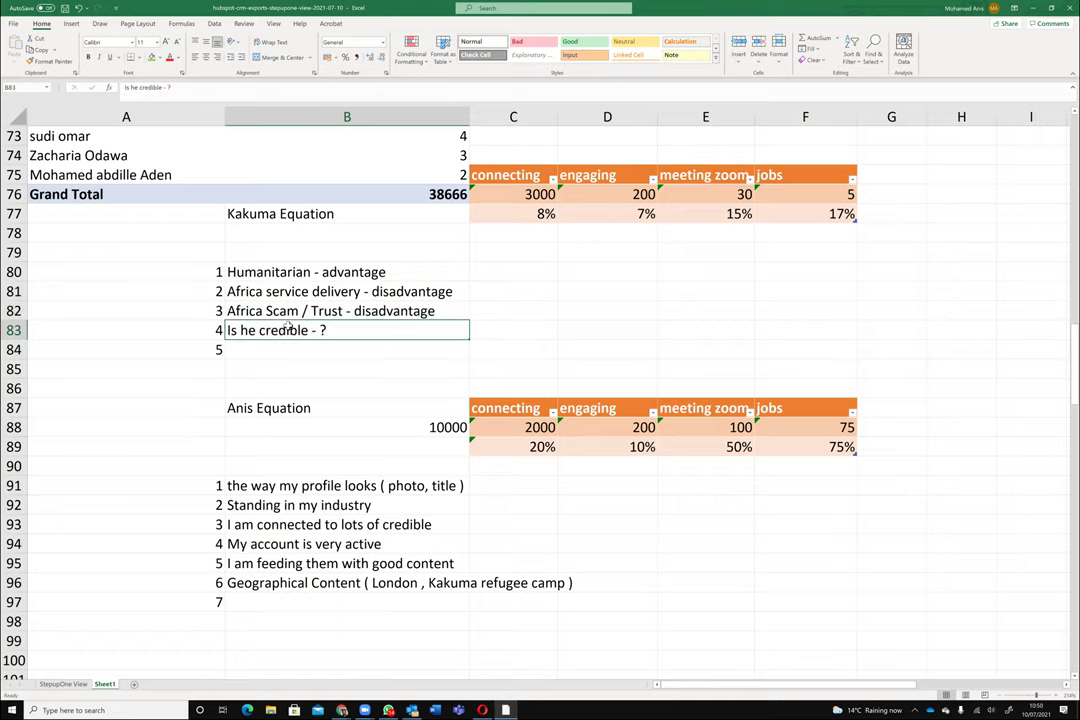
double_click(311, 330)
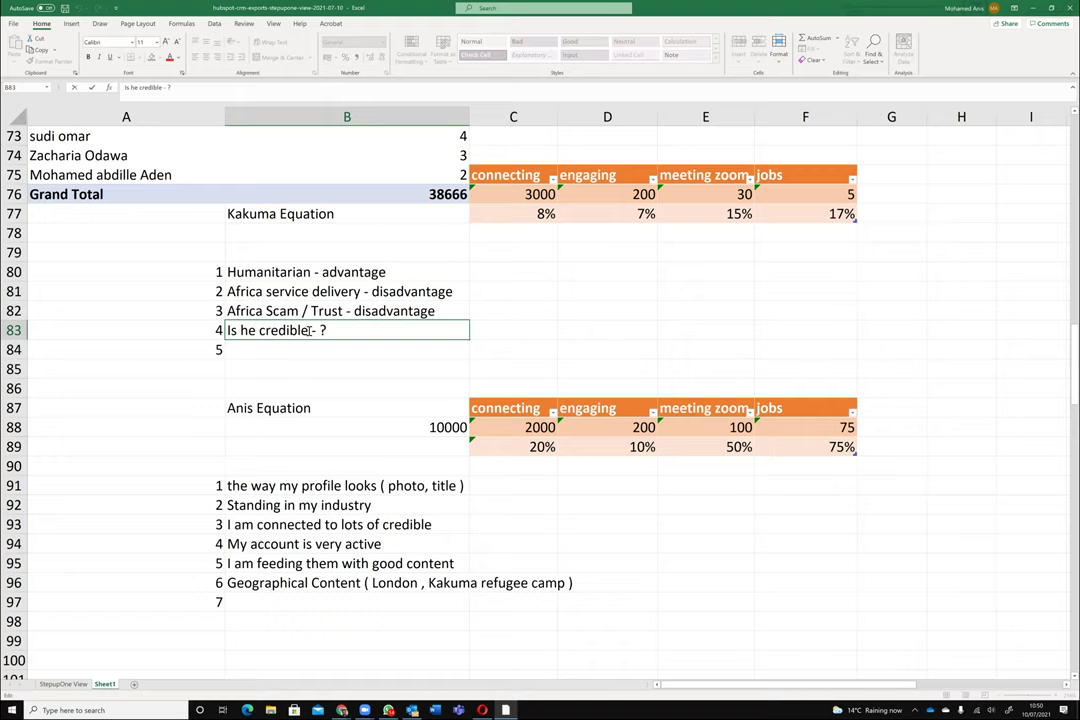
text(and skil)
text(lful)
key(Return)
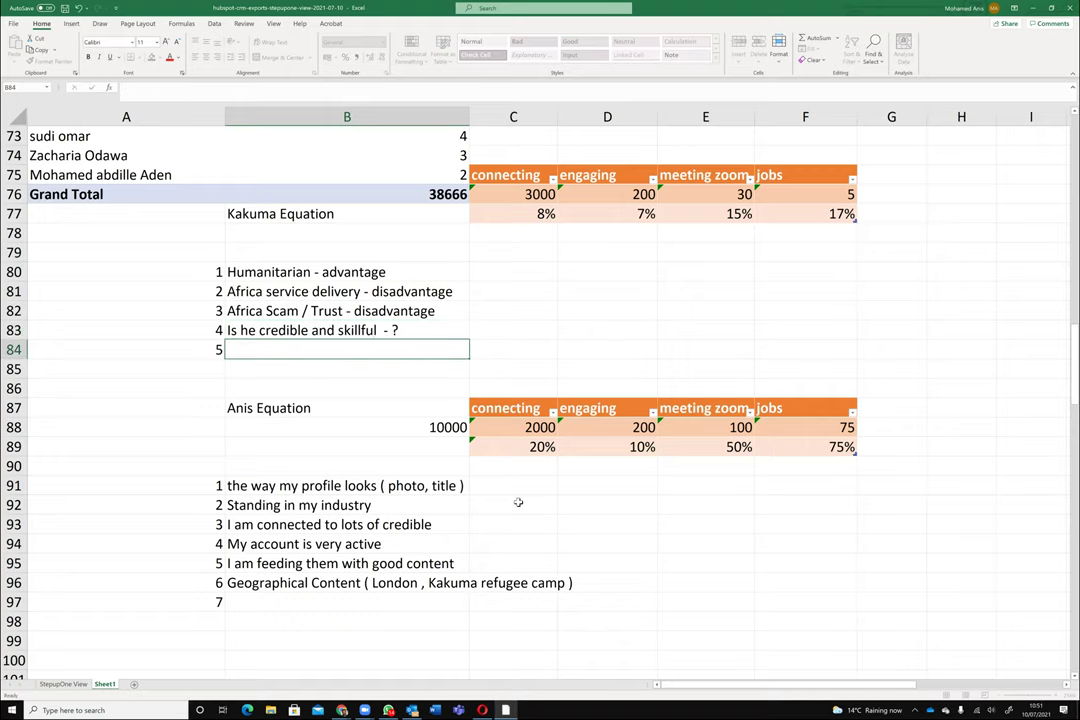
key(Up)
key(shift+Up)
key(shift+Up)
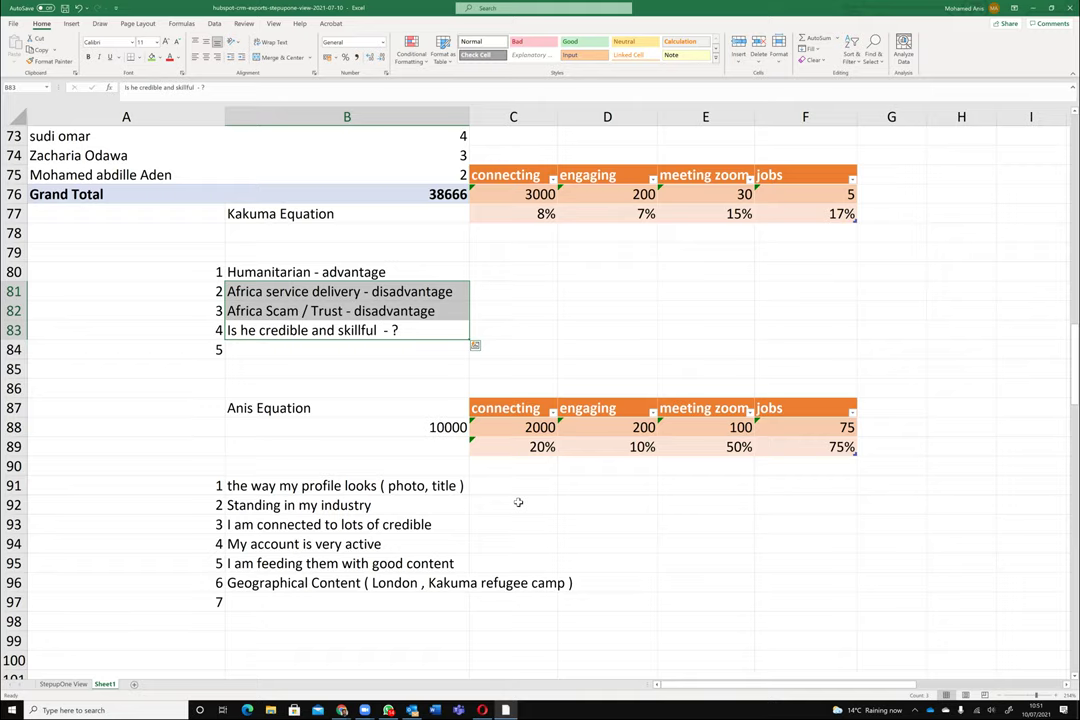
click(347, 390)
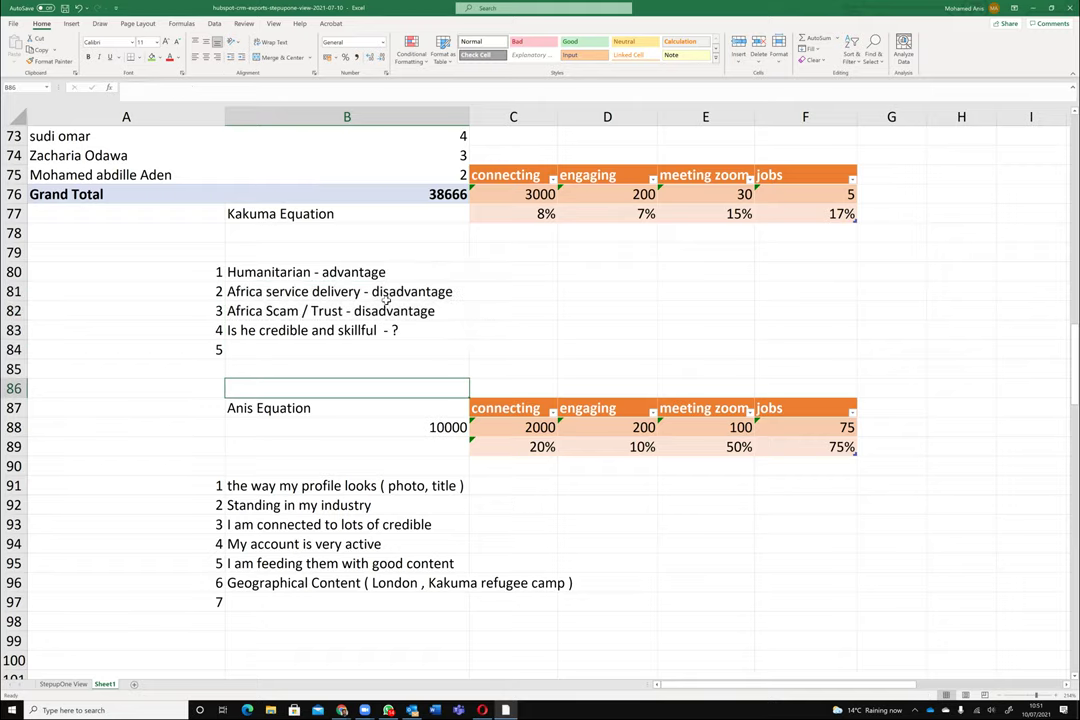
- Apply Thick Outside Borders around the Anis Equation block A87:G99
click(280, 311)
scroll(338, 430, down, 2)
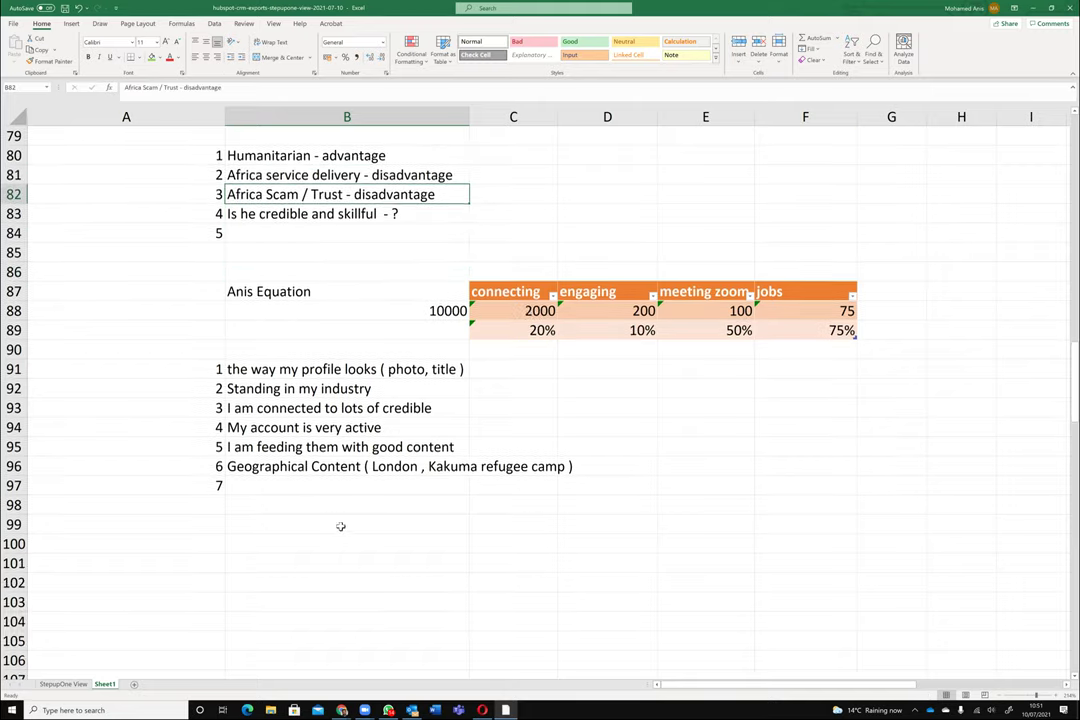
click(302, 366)
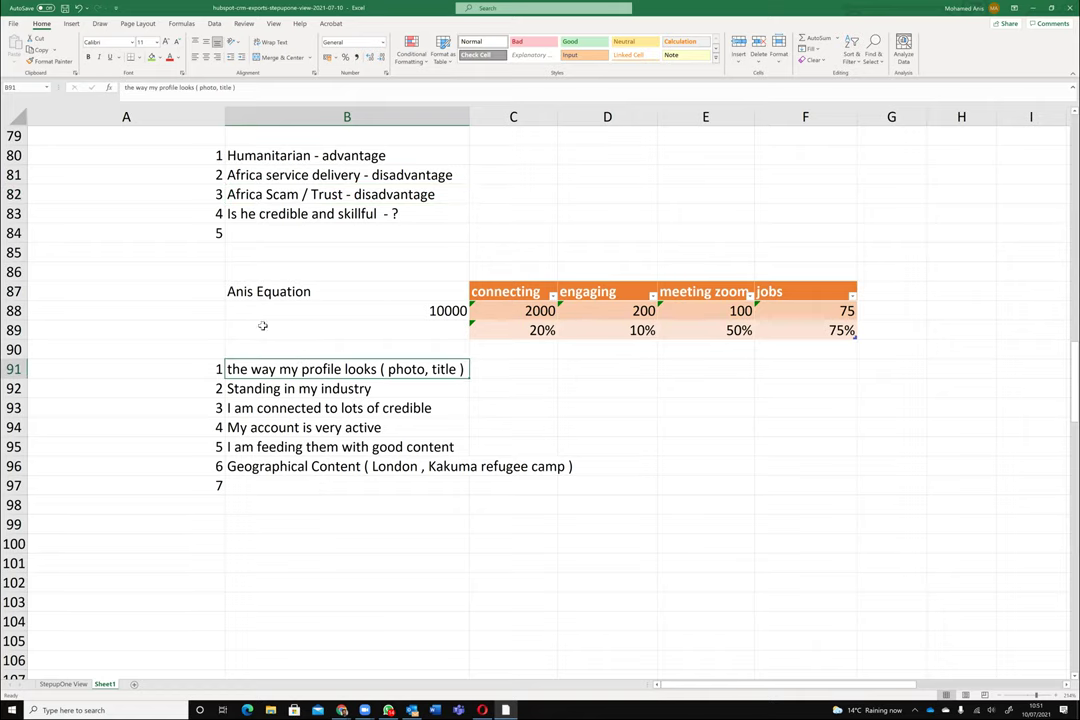
drag(150, 292, 873, 520)
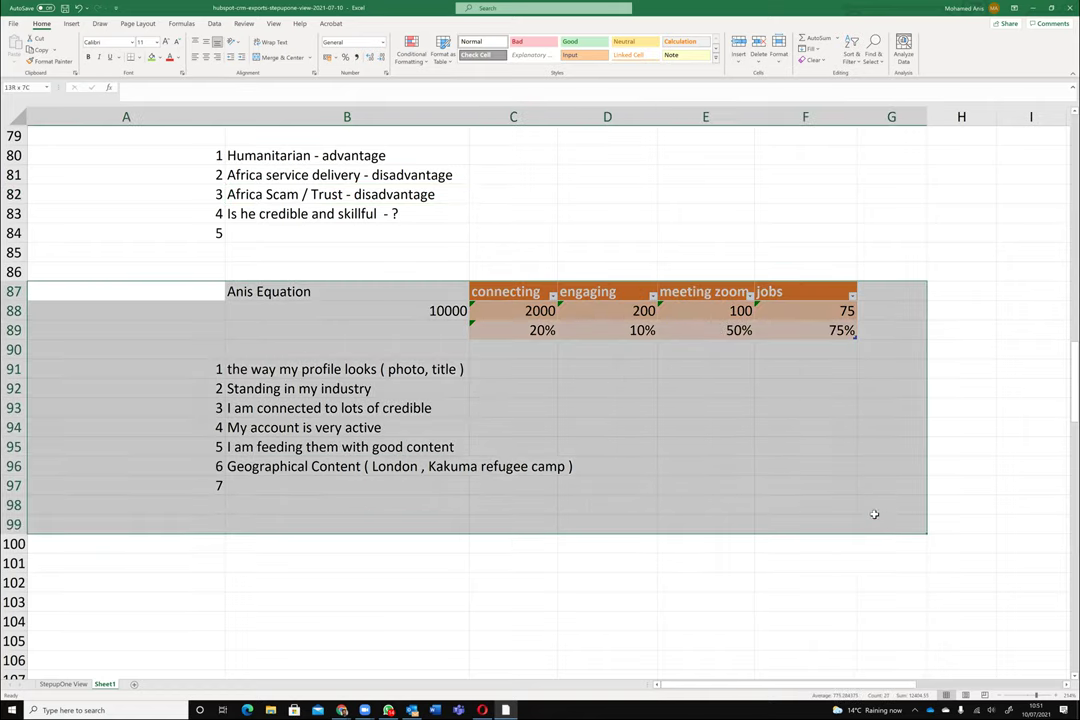
click(137, 57)
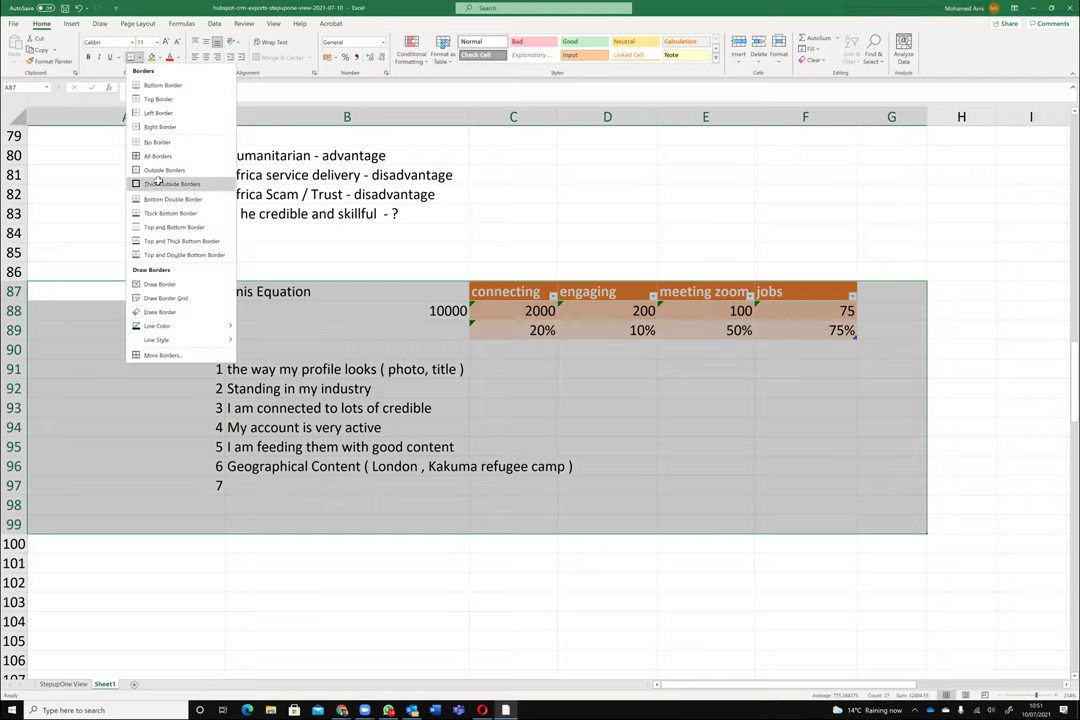
click(157, 183)
click(260, 447)
- Select the first Anis list items and start editing item 3
click(283, 370)
drag(283, 370, 470, 415)
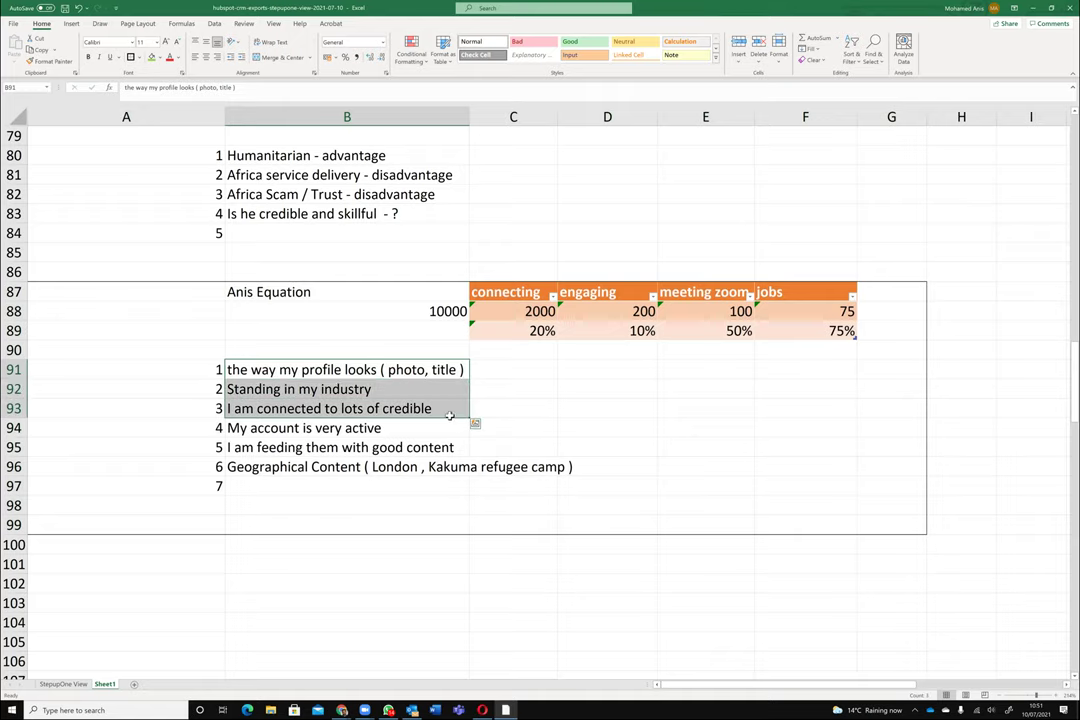
double_click(458, 410)
- Append 'people' to Anis item 3 in B93
text(people)
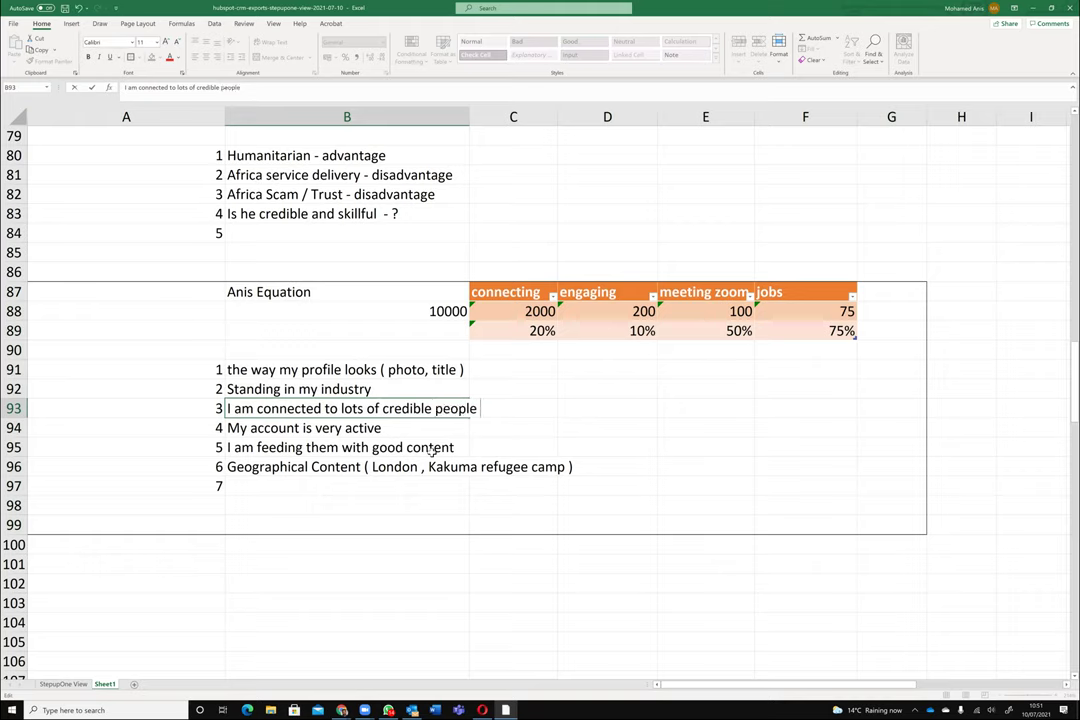
key(Return)
click(432, 452)
click(410, 468)
click(345, 485)
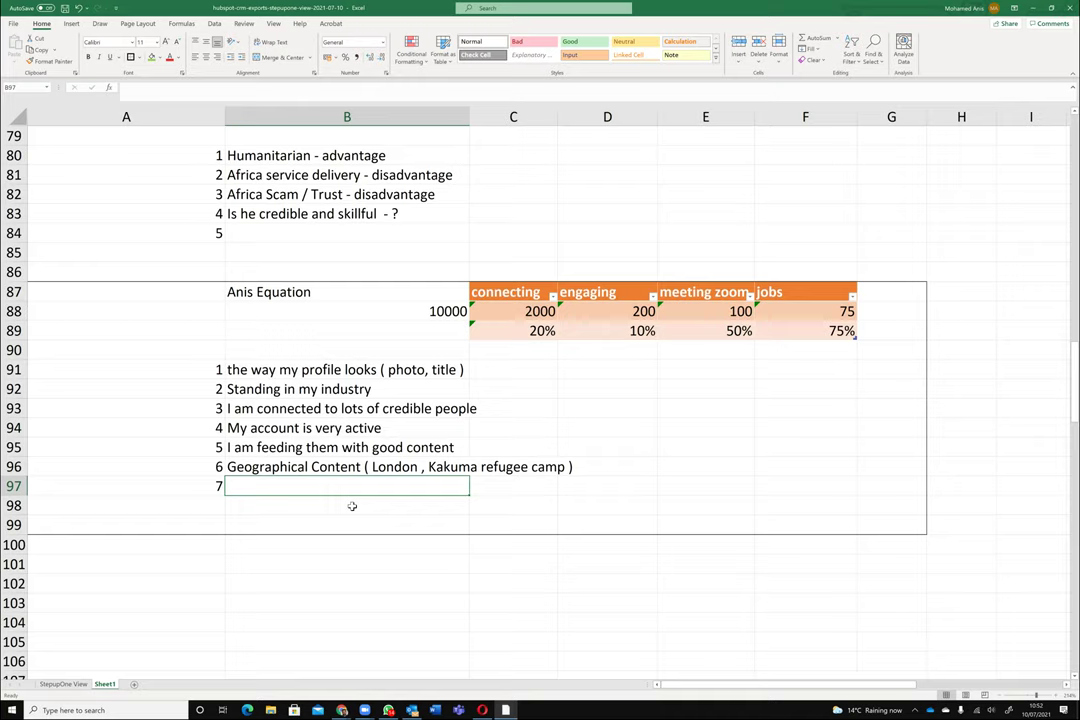
- Widen column B and add '(20K)' so item 3 ends with 'people (20K)'
click(300, 408)
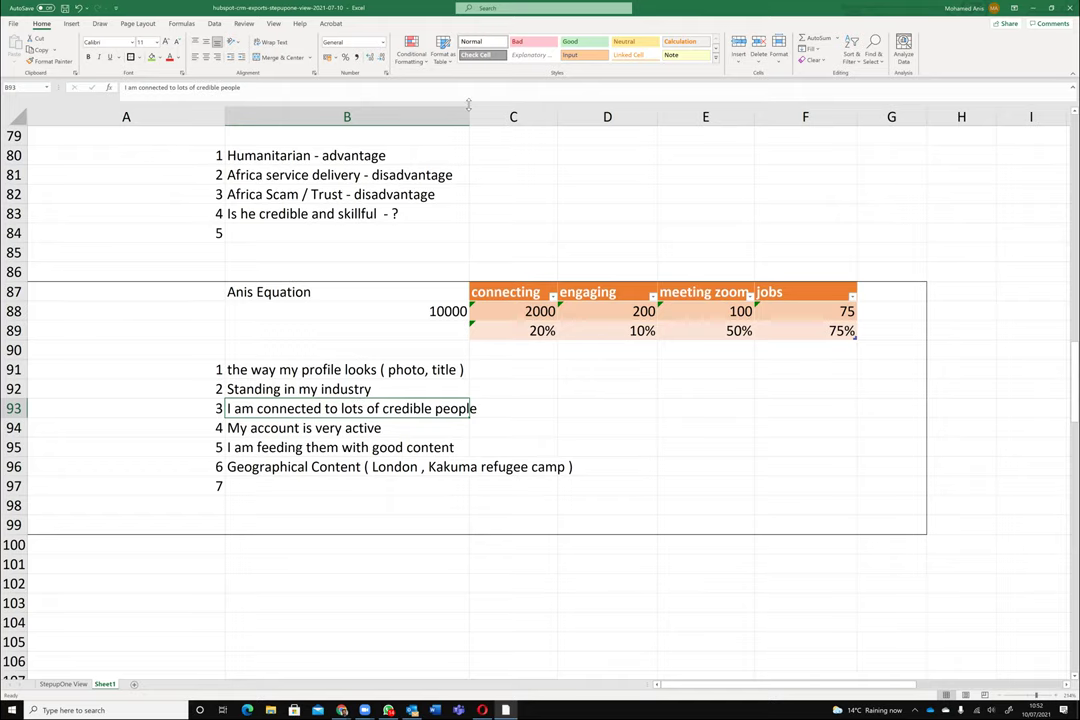
drag(470, 116, 509, 116)
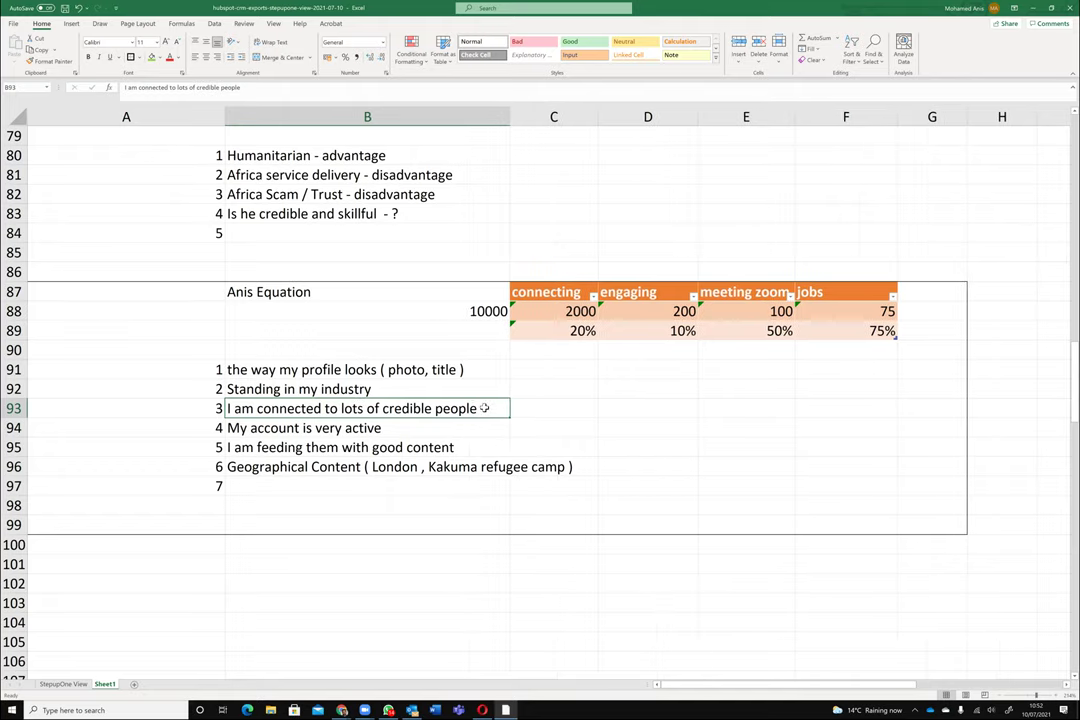
double_click(482, 408)
text((20K))
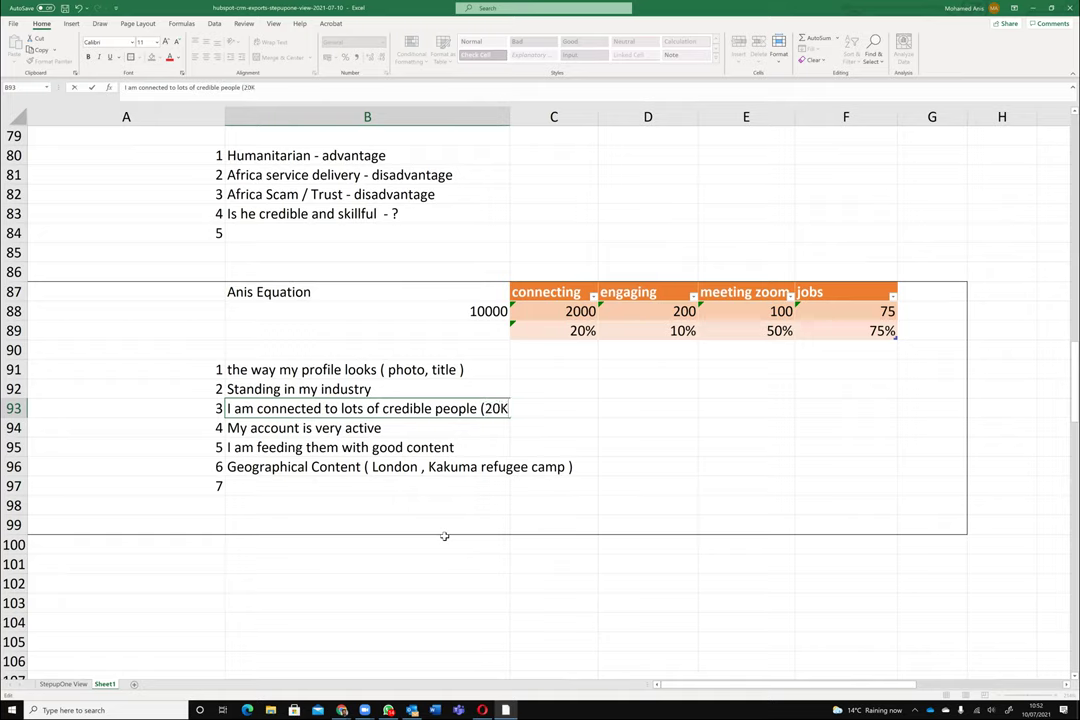
key(Return)
key(Down)
key(Down)
key(Down)
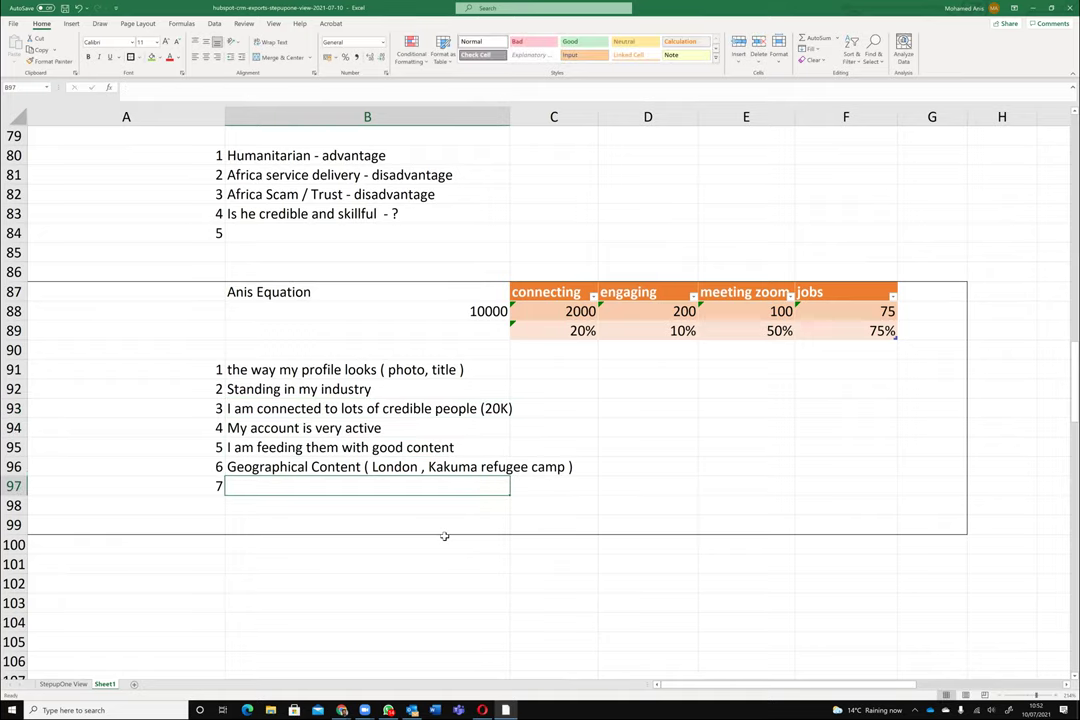
- Type 'Common Connections' as Anis item 7 in B97, then switch to the browser
click(487, 414)
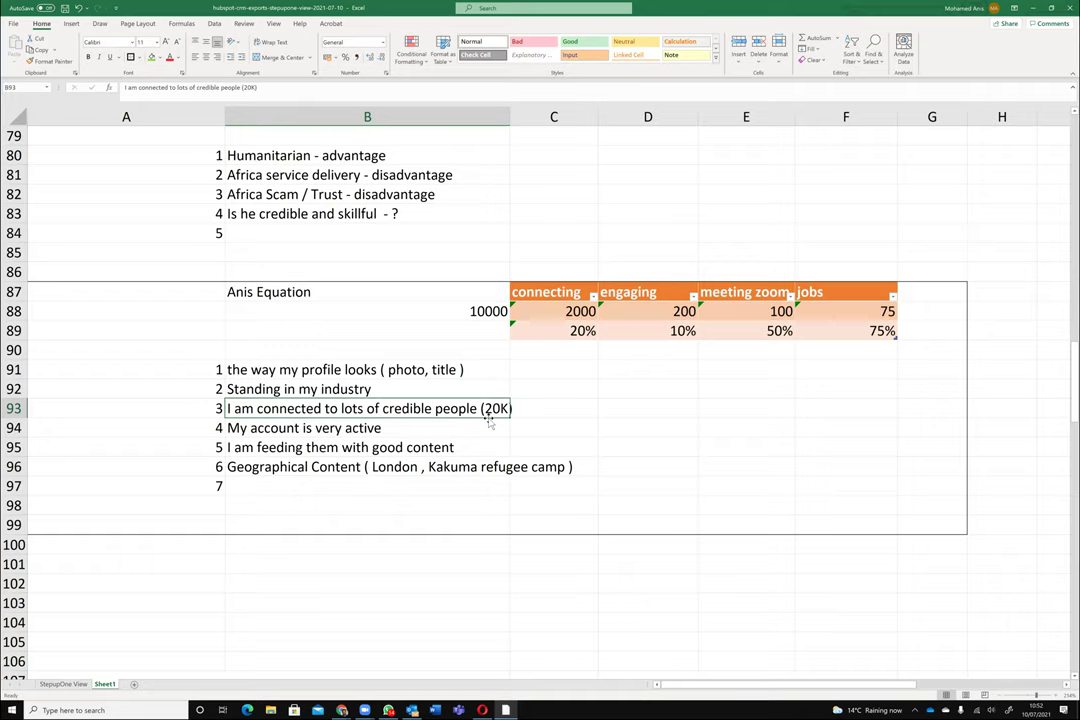
click(374, 488)
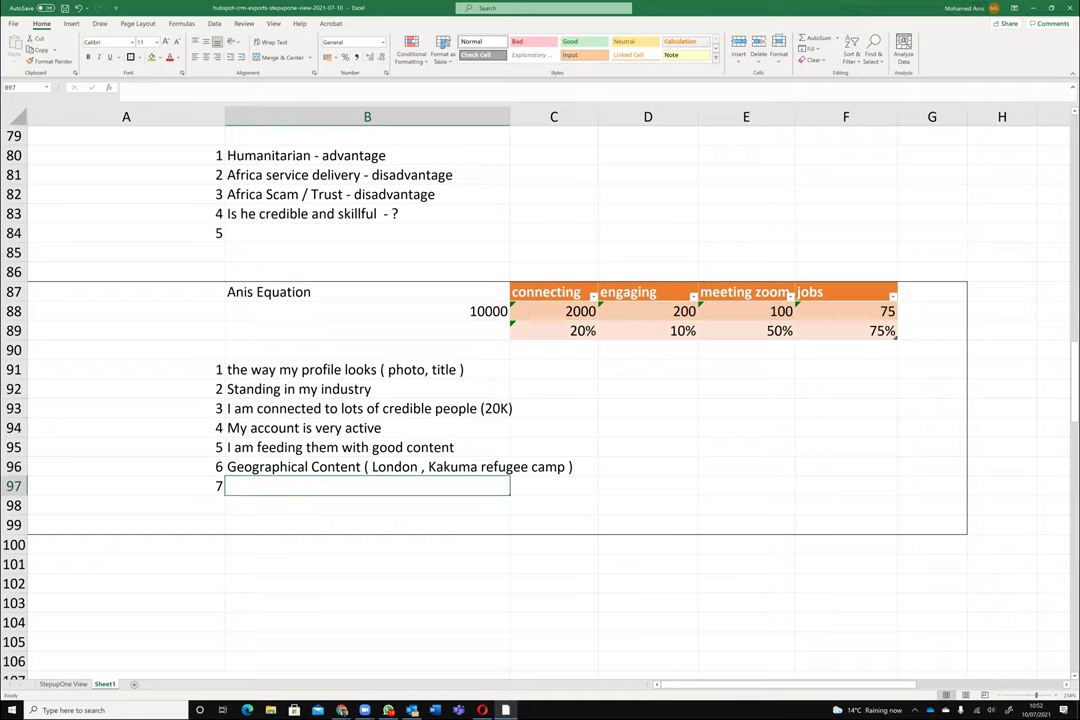
text(Common Connections)
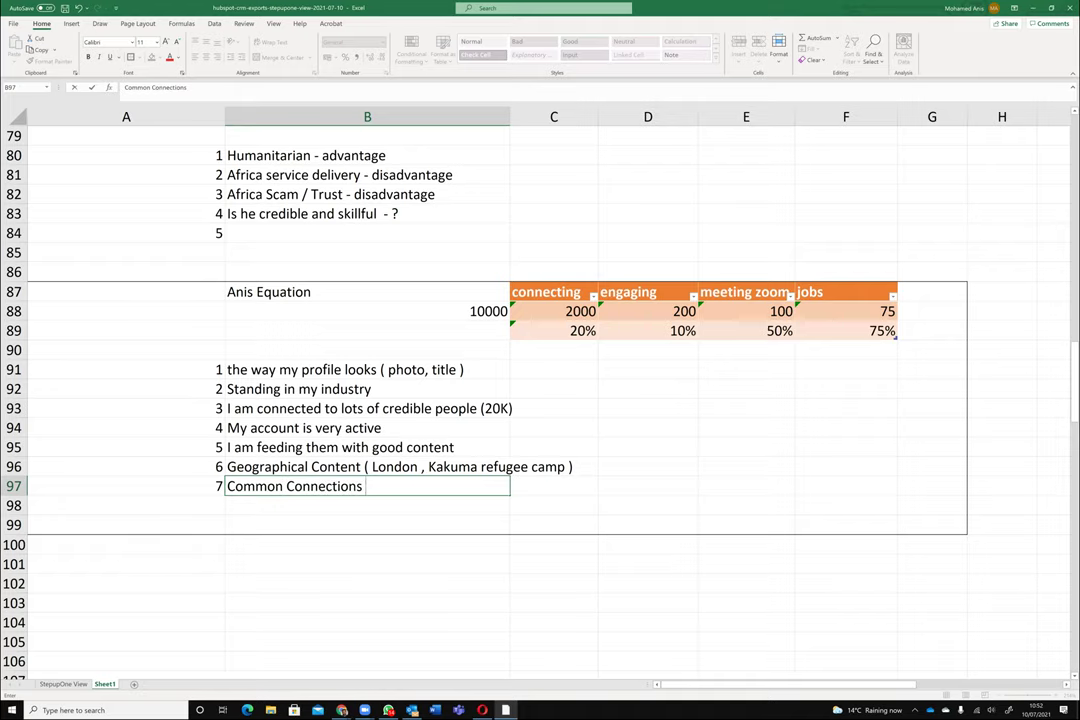
key(alt+Tab)
key(alt+Tab)
key(alt+Tab)
key(alt+Tab)
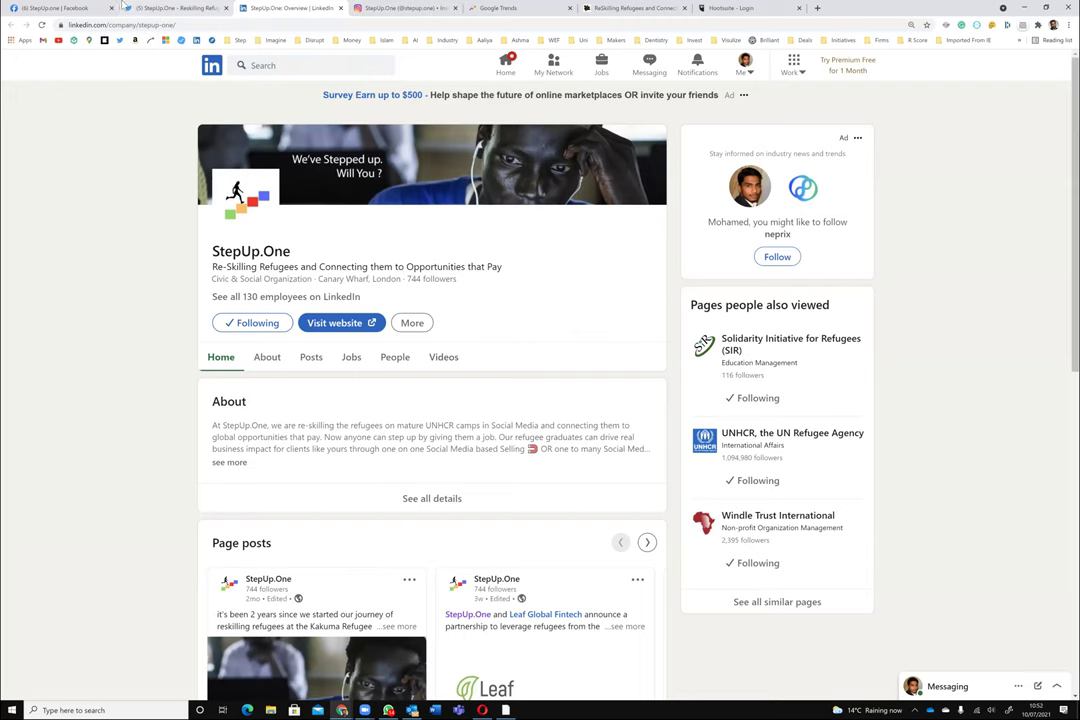
- Search LinkedIn for 'vo' and open the Vodafone company page from the suggestions
key(alt+Tab)
key(alt+Tab)
key(alt+Tab)
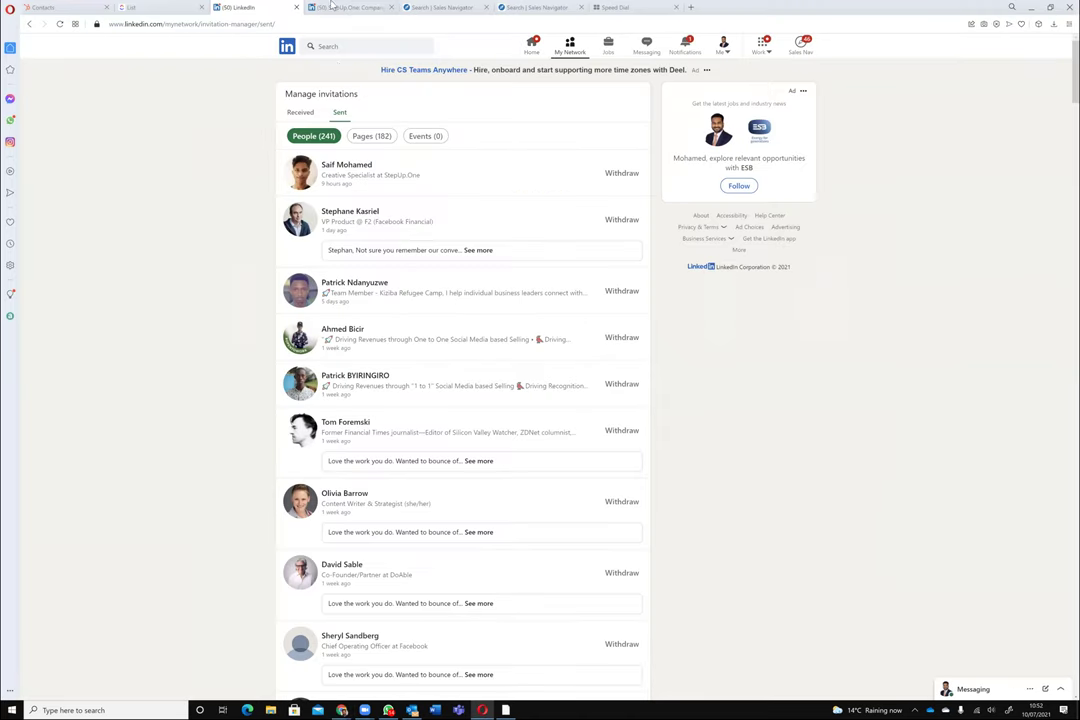
click(351, 47)
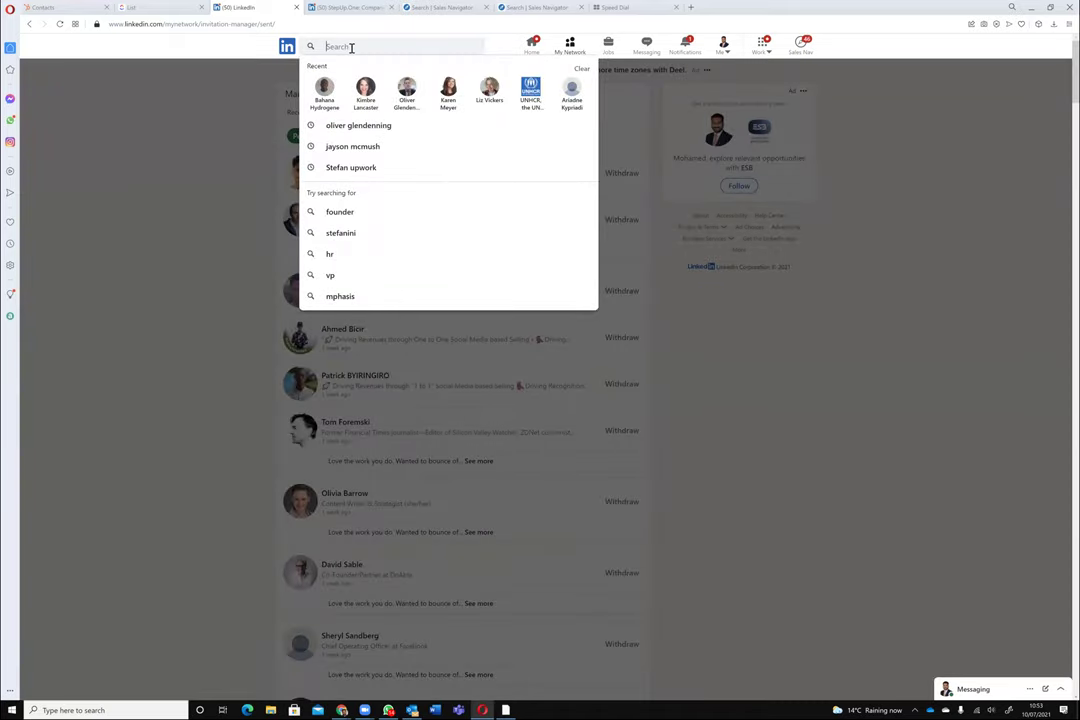
text(vo)
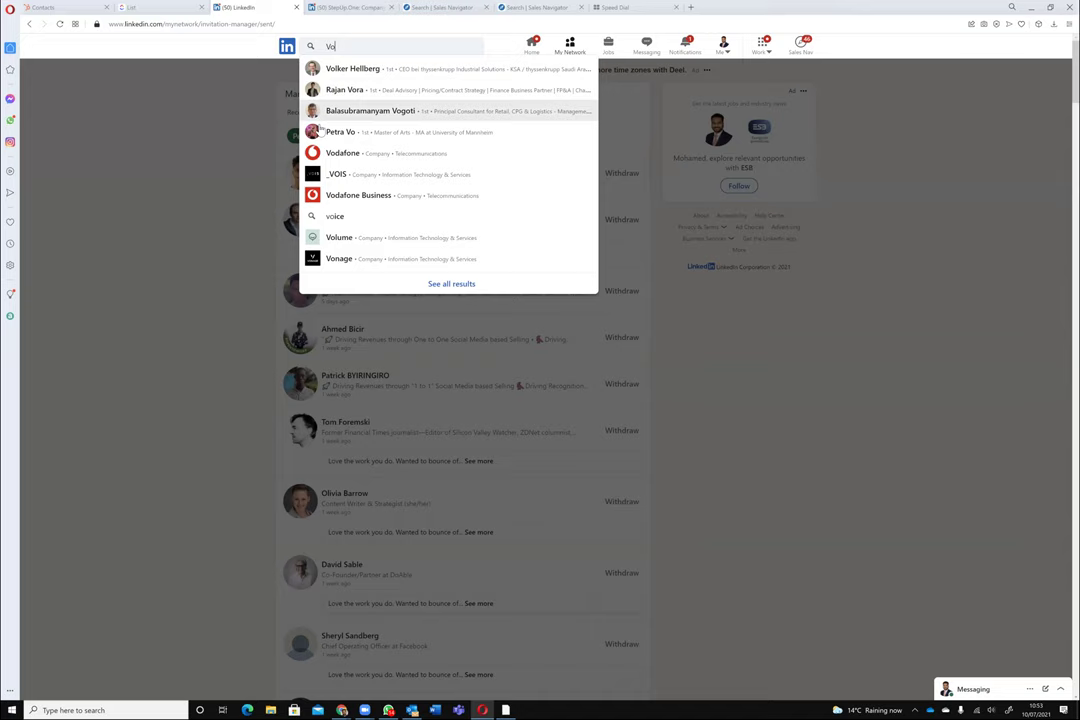
click(326, 156)
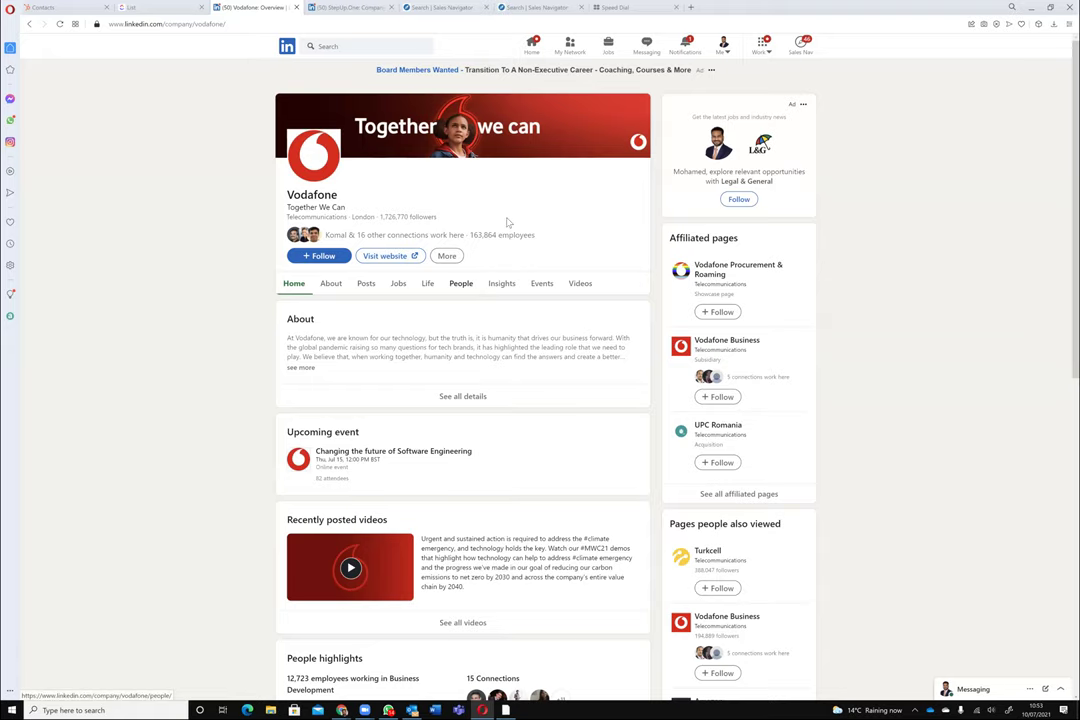
- Show Vodafone's People list and open the first suggested person's profile in a new tab
click(461, 283)
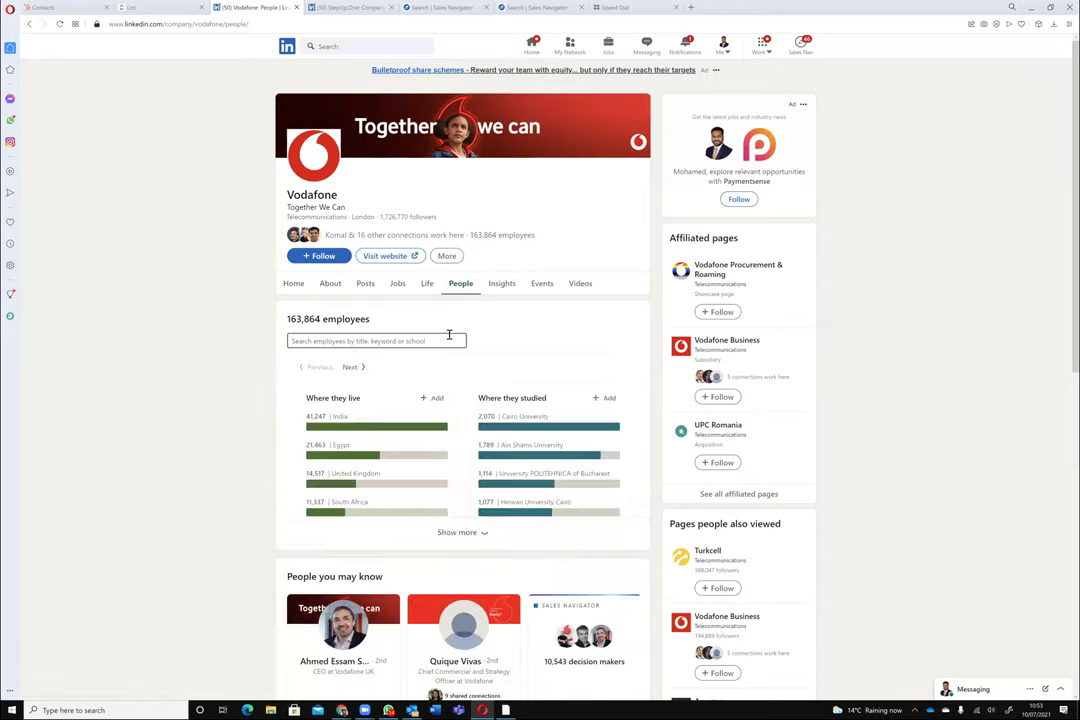
scroll(450, 336, down, 2)
scroll(449, 337, down, 2)
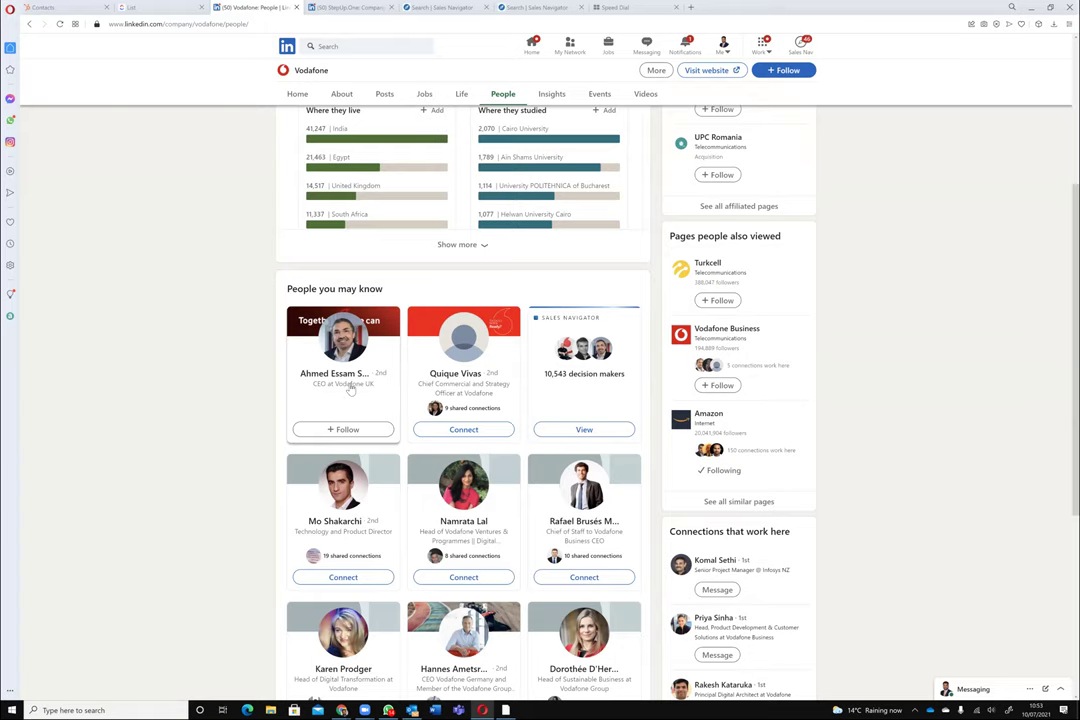
right_click(330, 376)
click(362, 392)
- Open another Vodafone employee's profile from further down the list in a new tab
scroll(362, 392, down, 2)
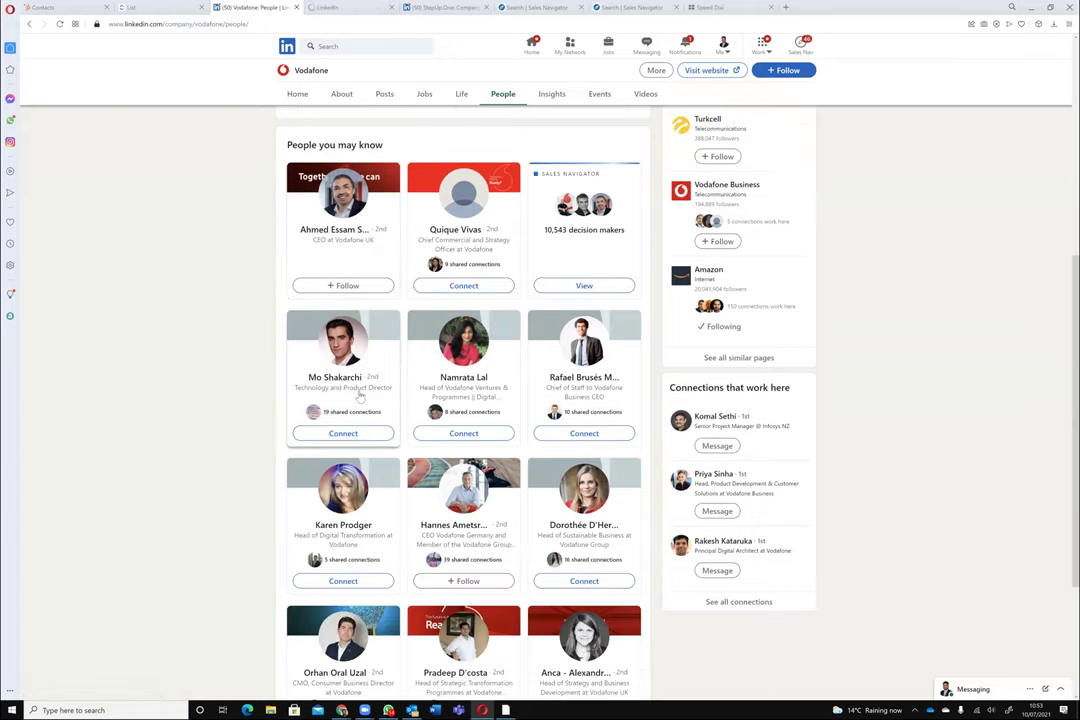
scroll(360, 396, down, 1)
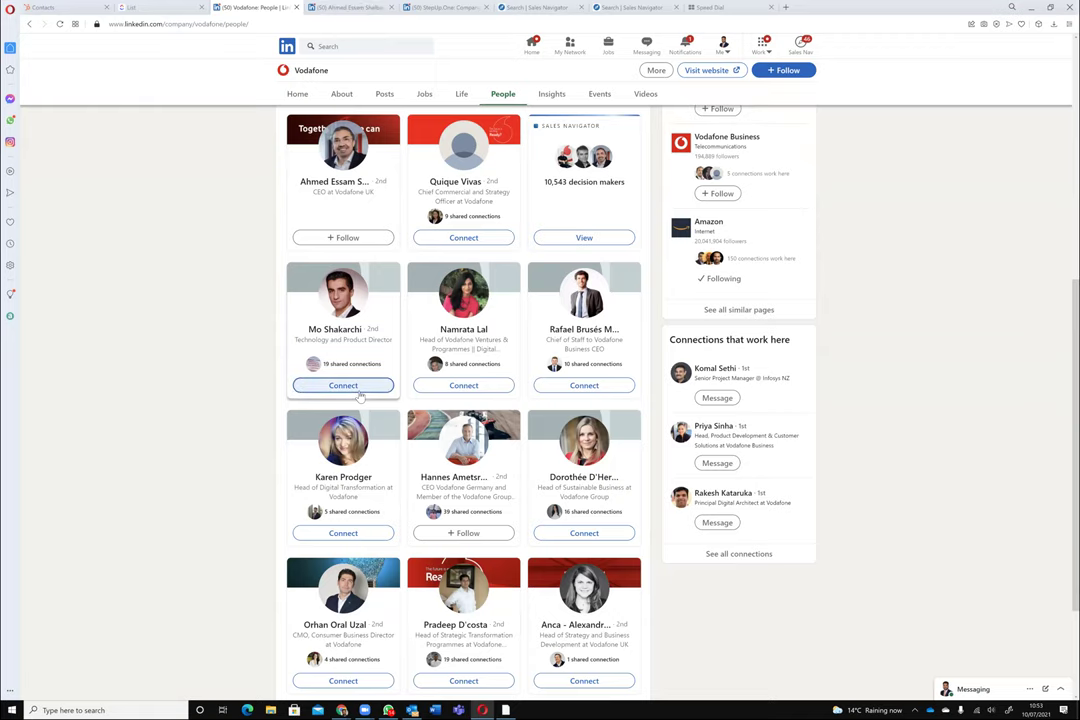
scroll(360, 396, down, 3)
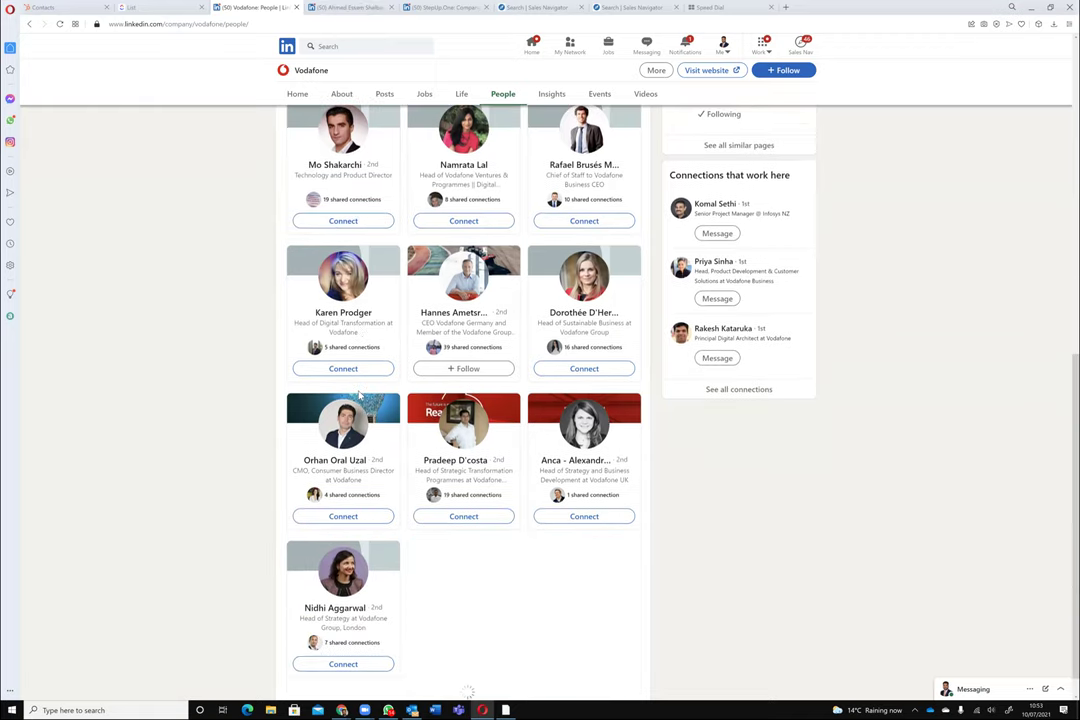
scroll(350, 394, down, 5)
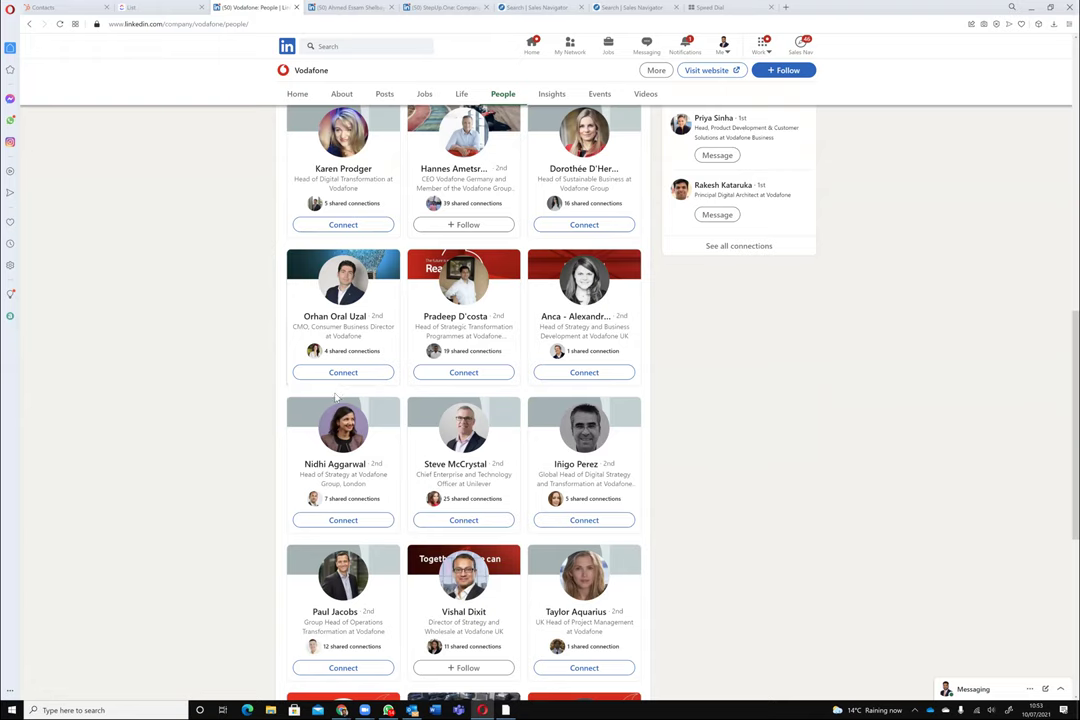
scroll(337, 397, down, 1)
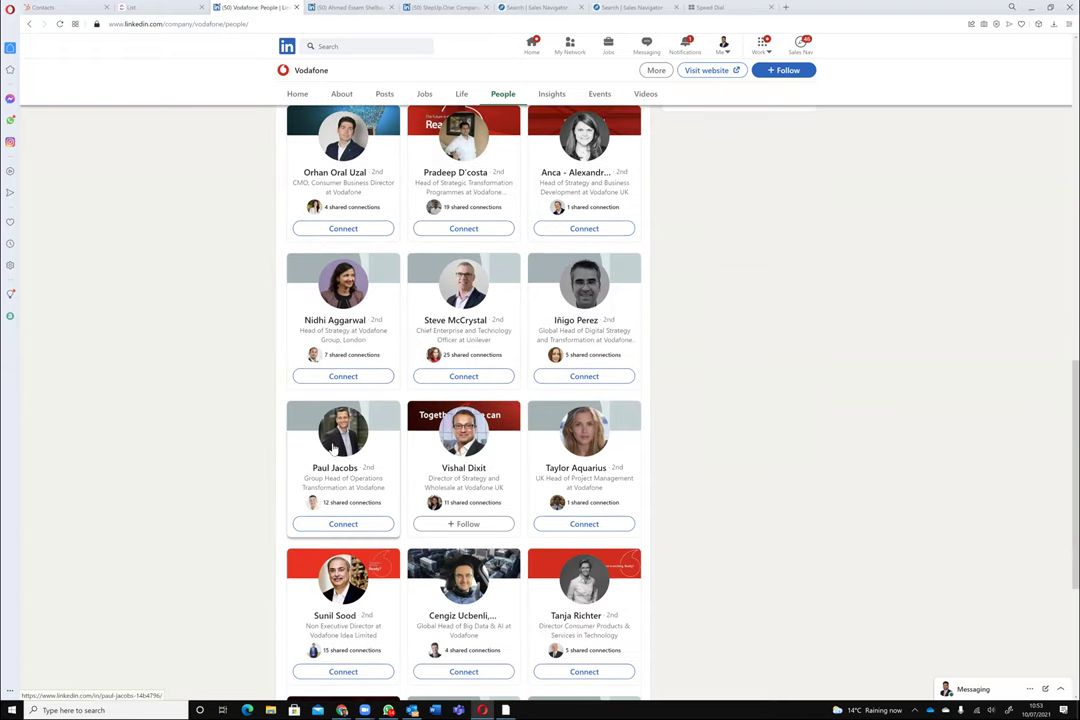
scroll(334, 445, down, 3)
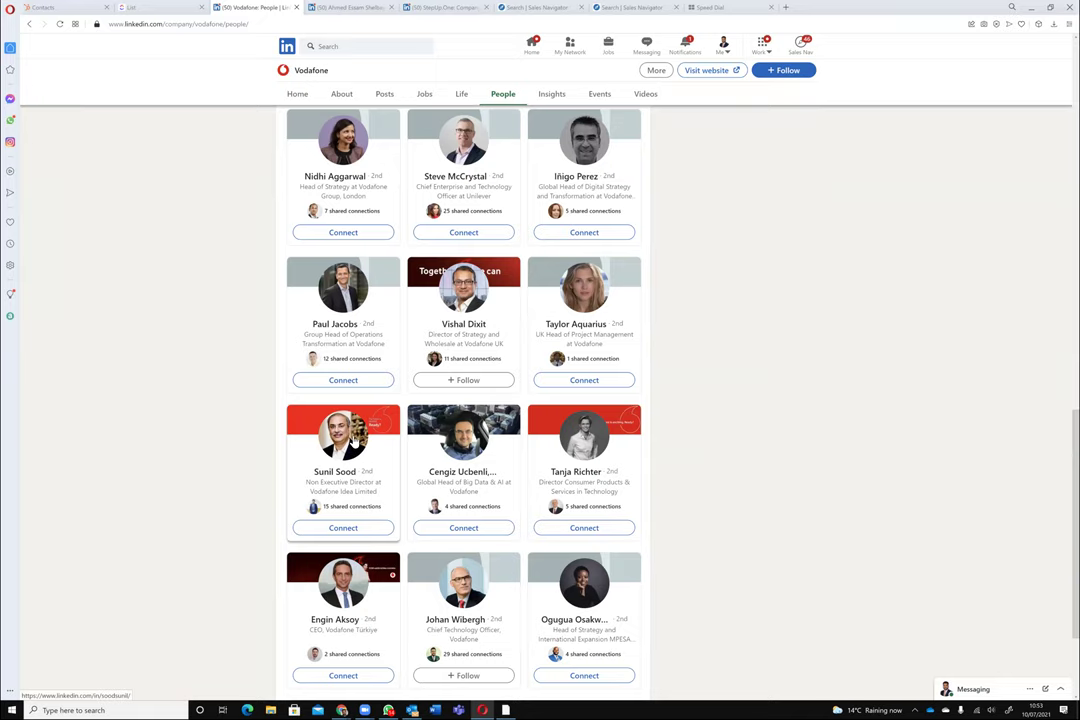
right_click(350, 440)
click(385, 445)
scroll(364, 453, down, 3)
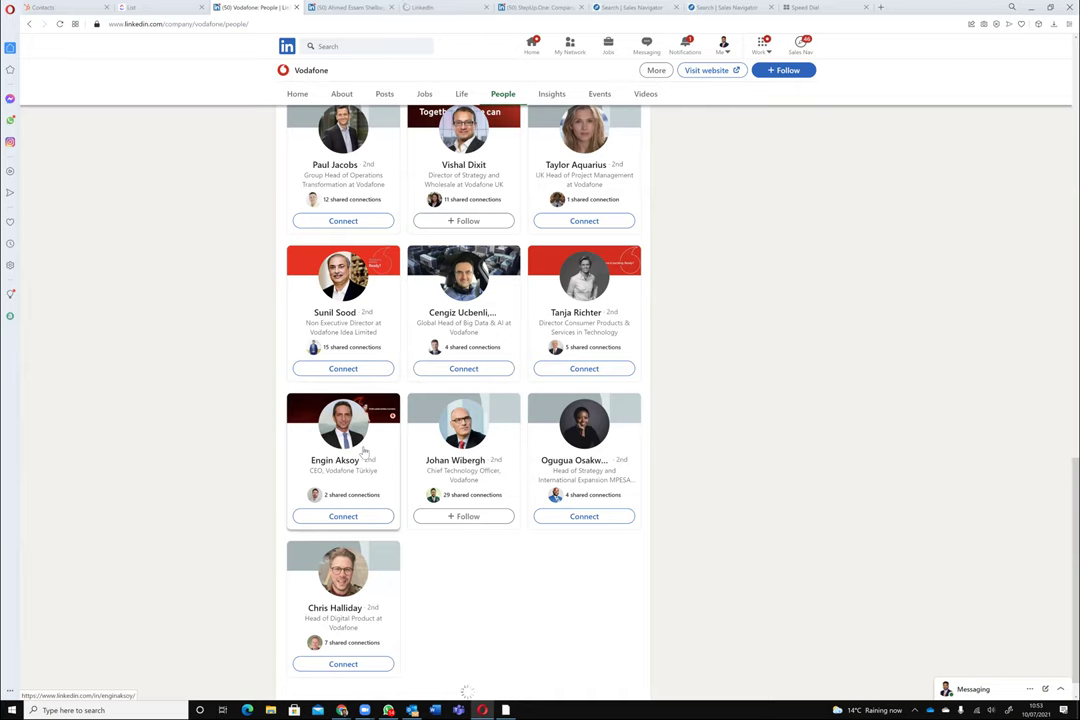
right_click(472, 430)
click(482, 436)
scroll(462, 465, down, 1)
scroll(462, 465, down, 3)
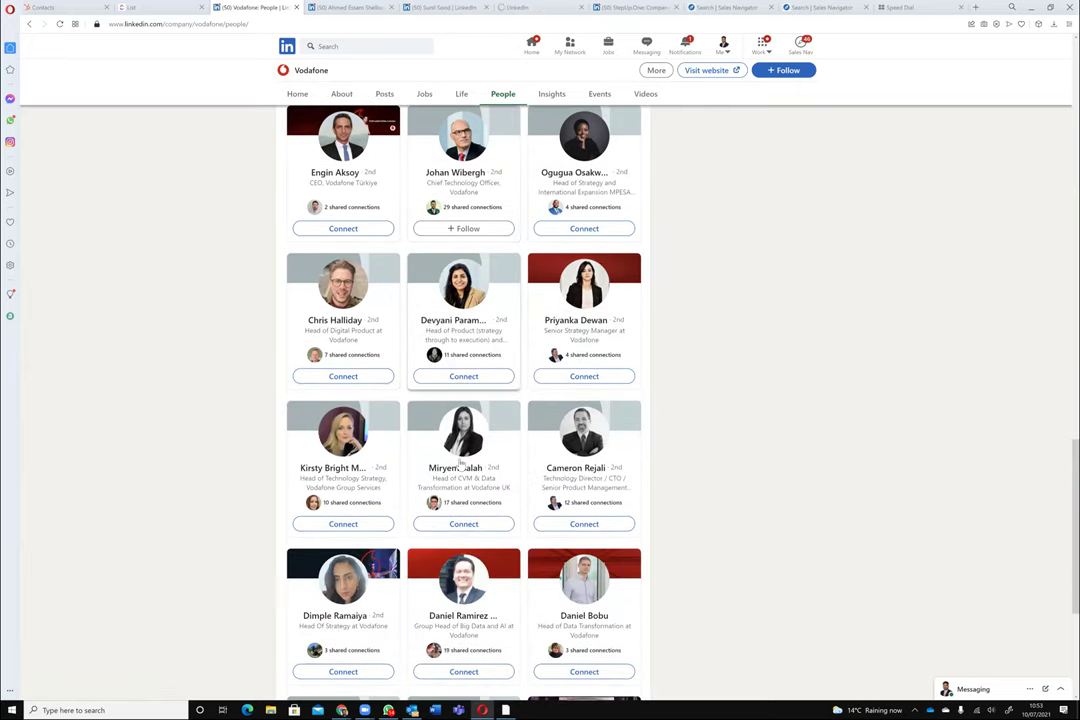
scroll(460, 463, down, 6)
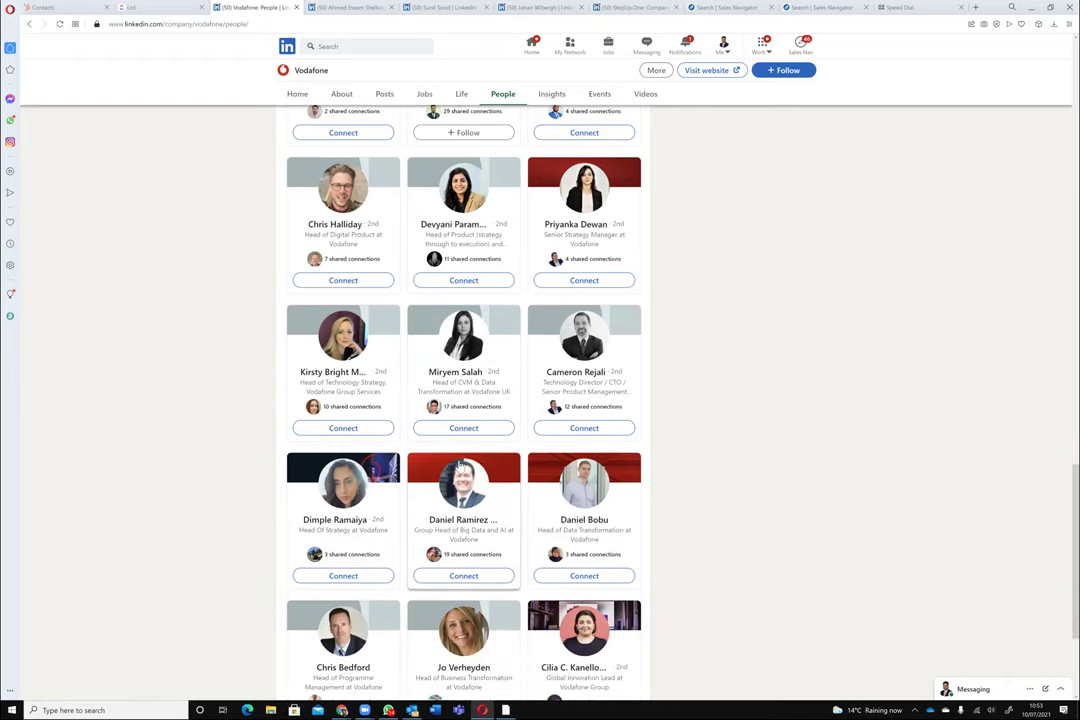
scroll(460, 465, up, 15)
click(366, 47)
- Search 'CEO vodafone' and open the Vodafone Group CEO's profile in a new tab
text(CEO vodafone)
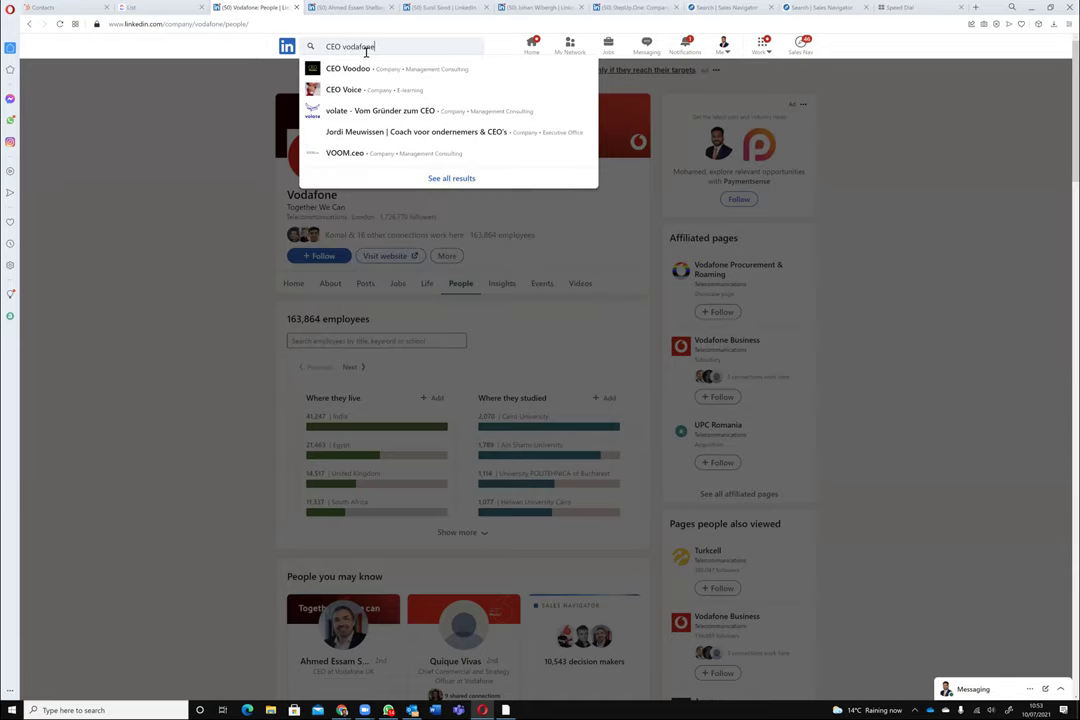
key(Return)
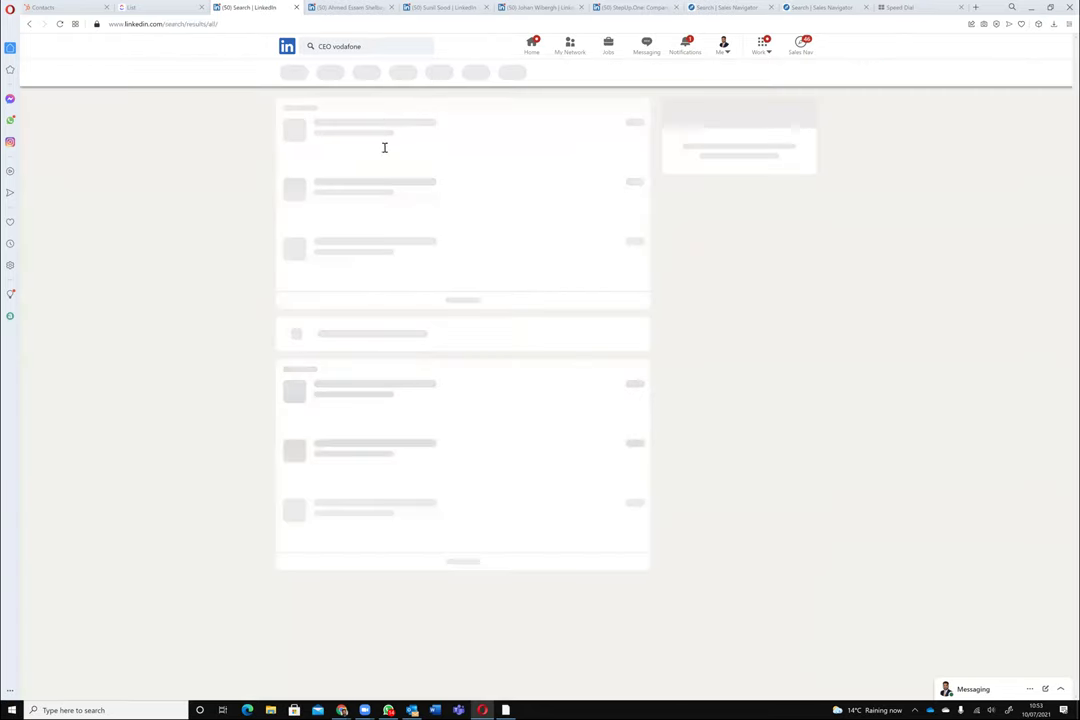
scroll(317, 291, down, 3)
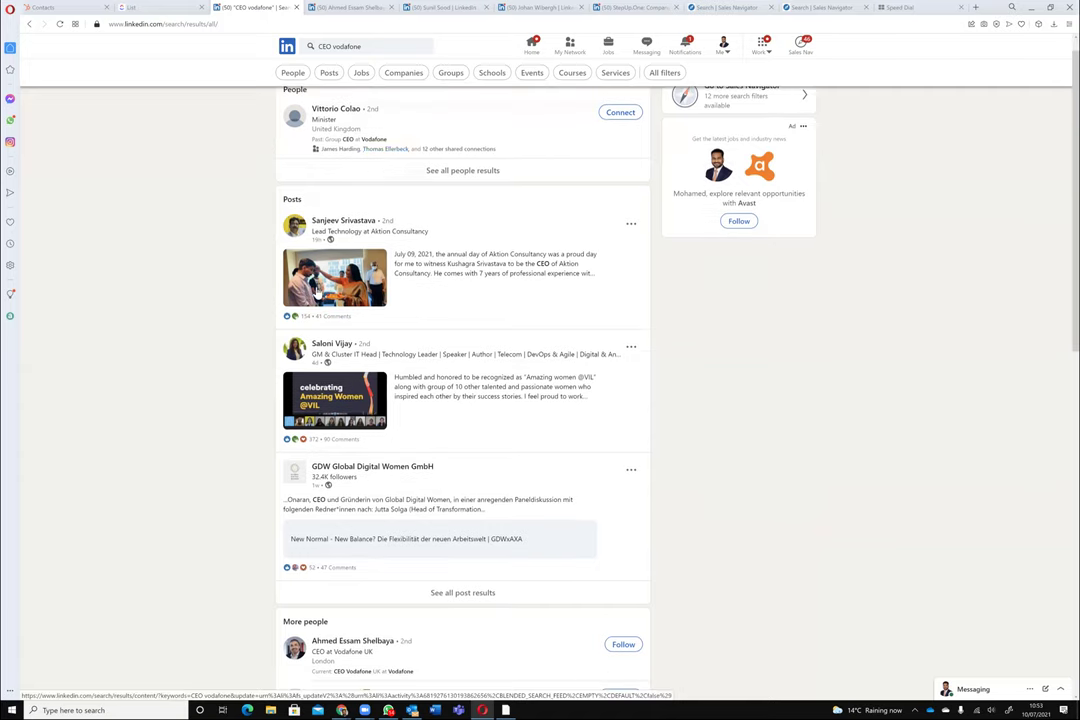
scroll(317, 291, down, 1)
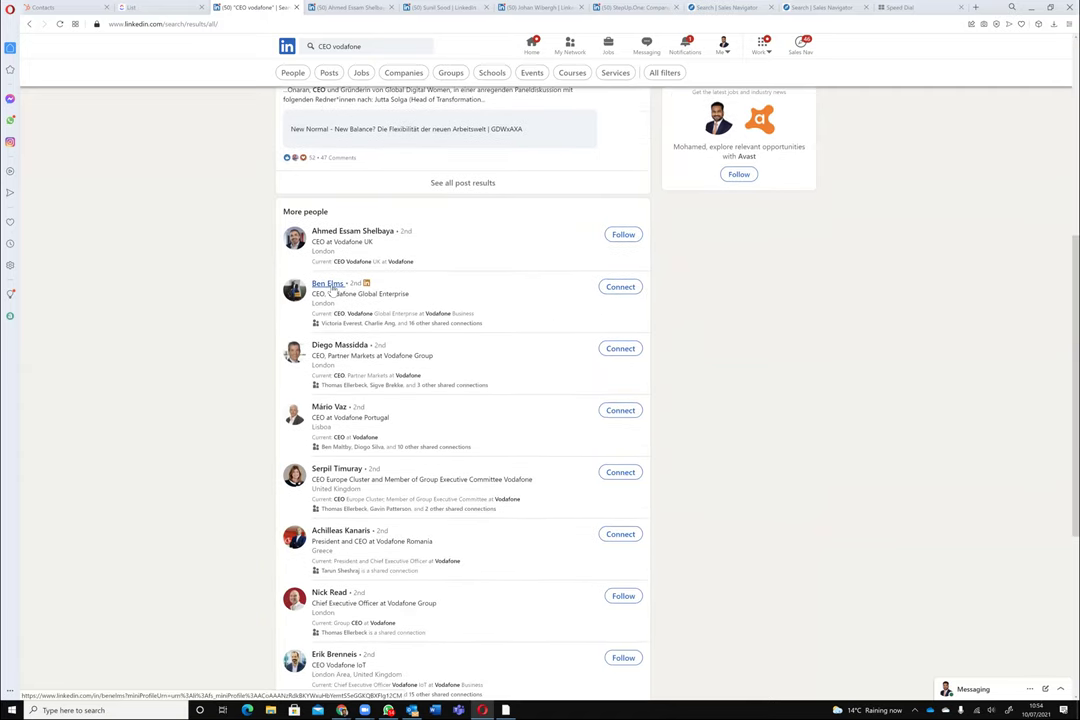
scroll(330, 288, down, 1)
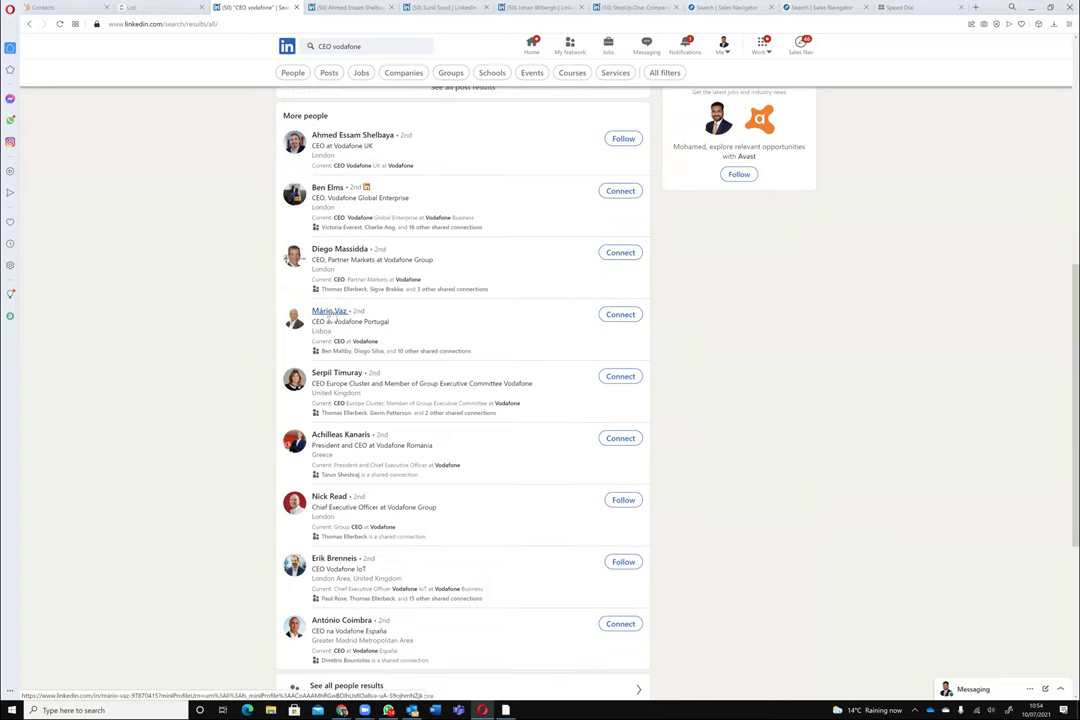
scroll(330, 318, down, 1)
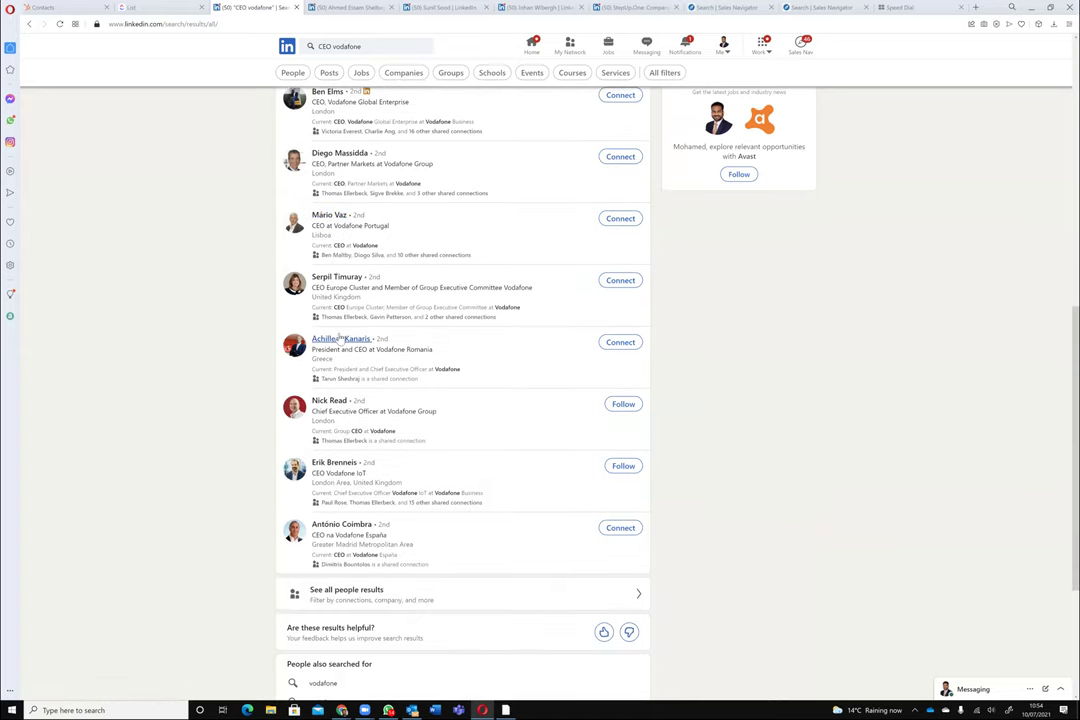
scroll(337, 360, down, 1)
right_click(337, 362)
click(372, 368)
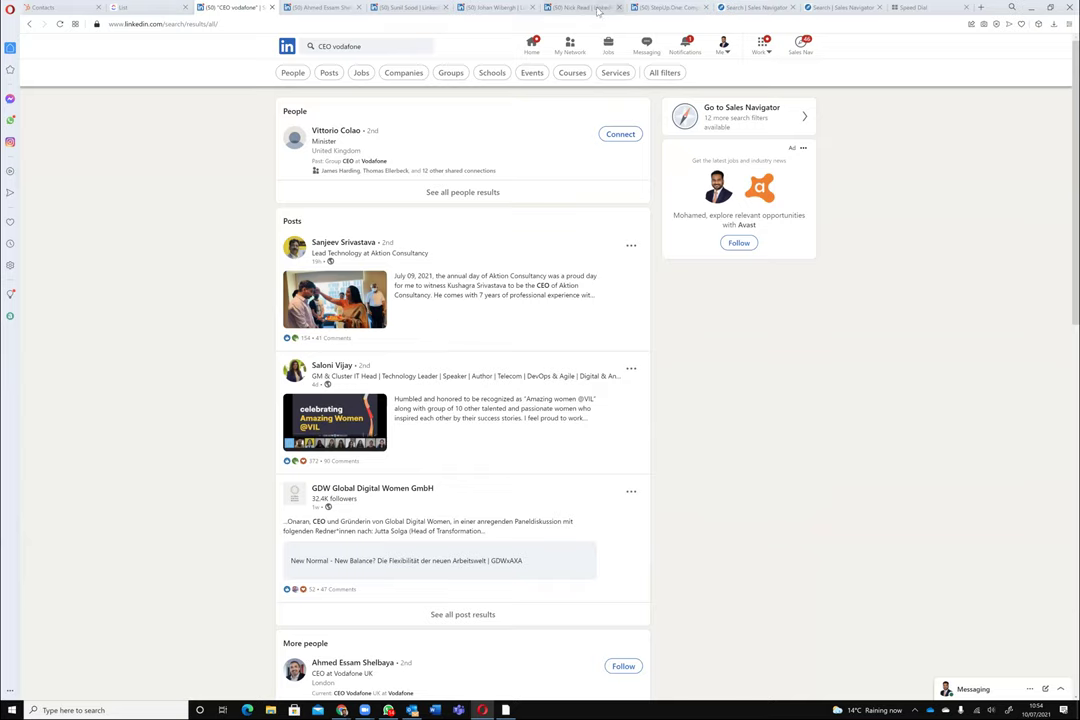
- On the Vodafone Group CEO's profile, select his name and the 94 connections count
click(596, 8)
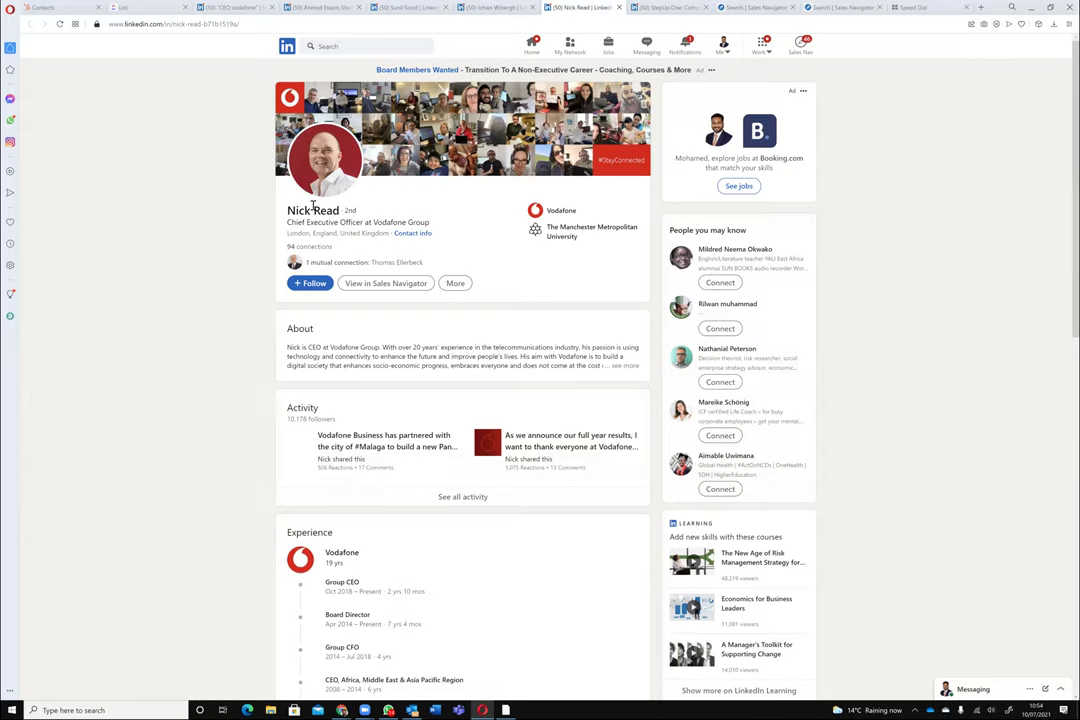
triple_click(312, 207)
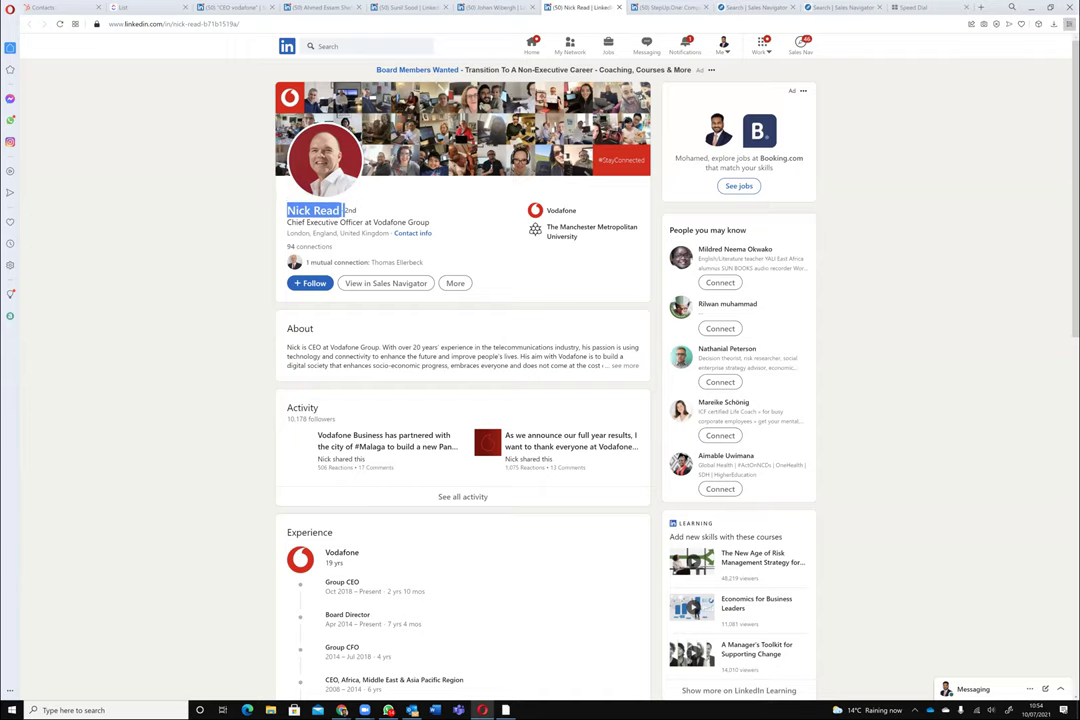
click(1037, 23)
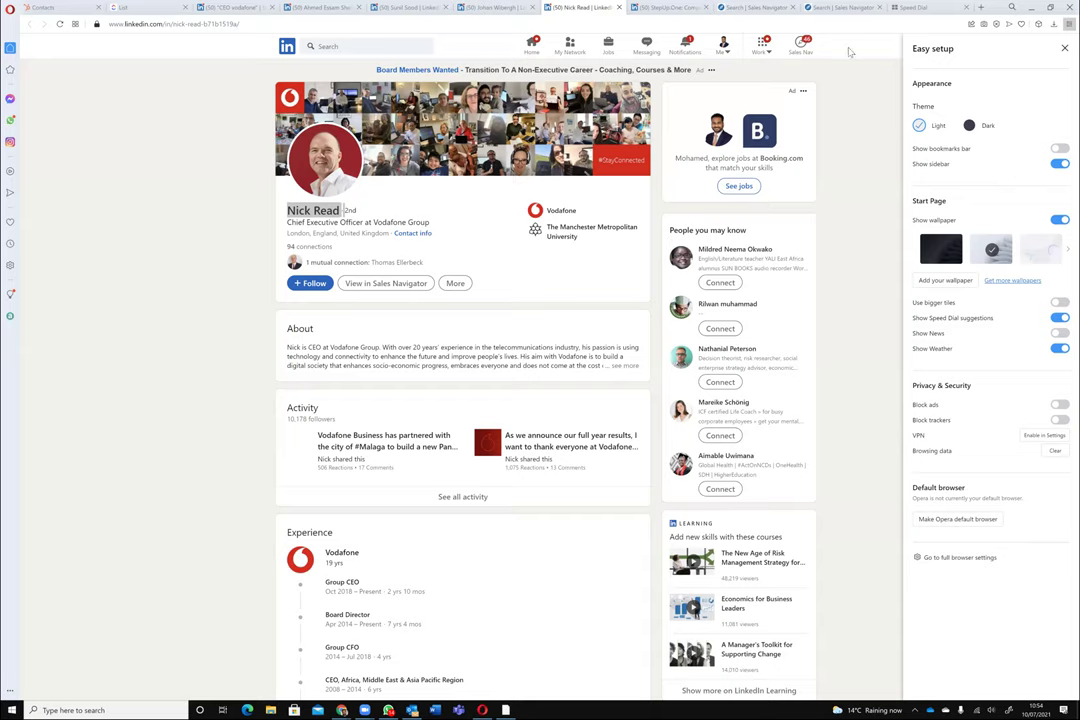
triple_click(307, 248)
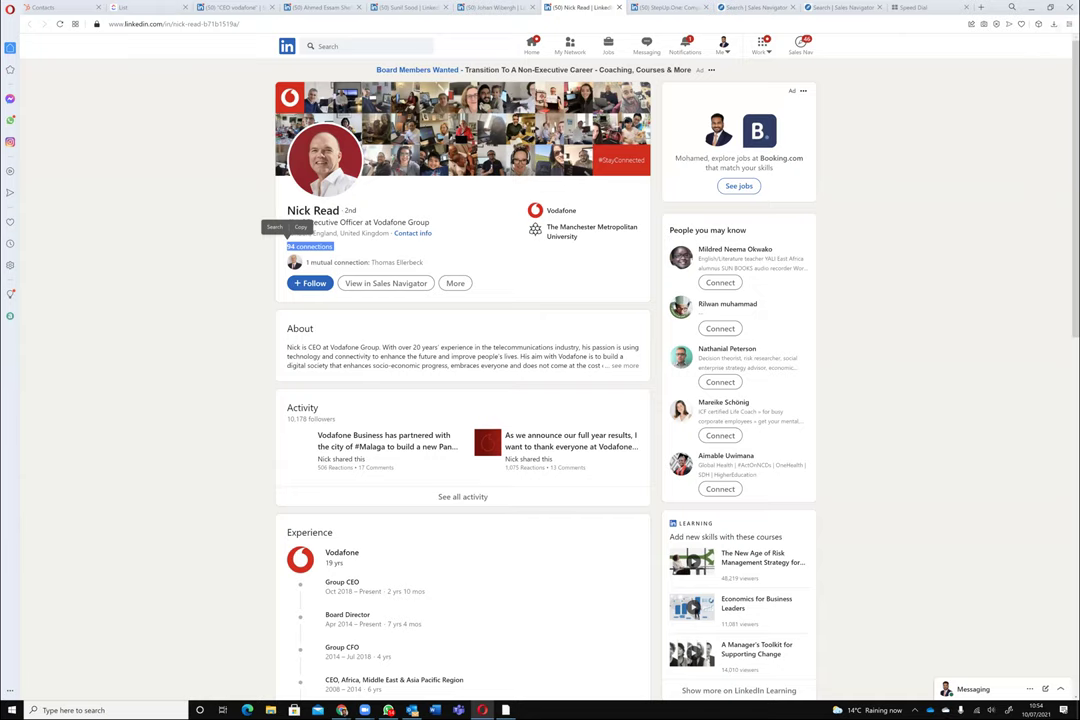
click(1069, 23)
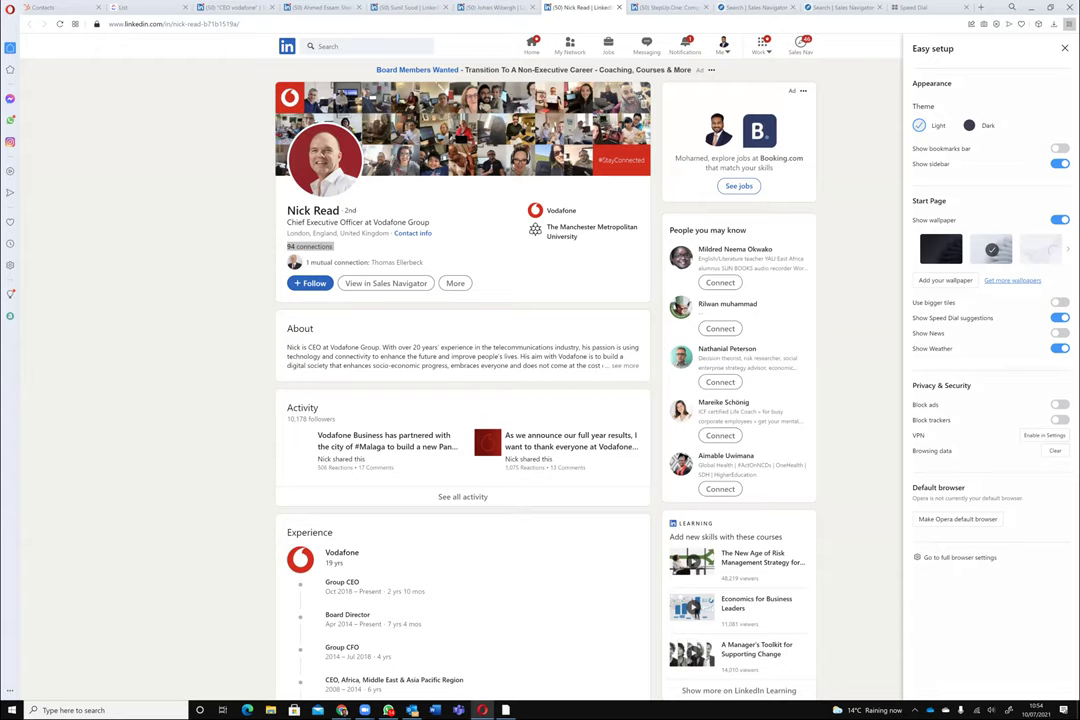
click(258, 218)
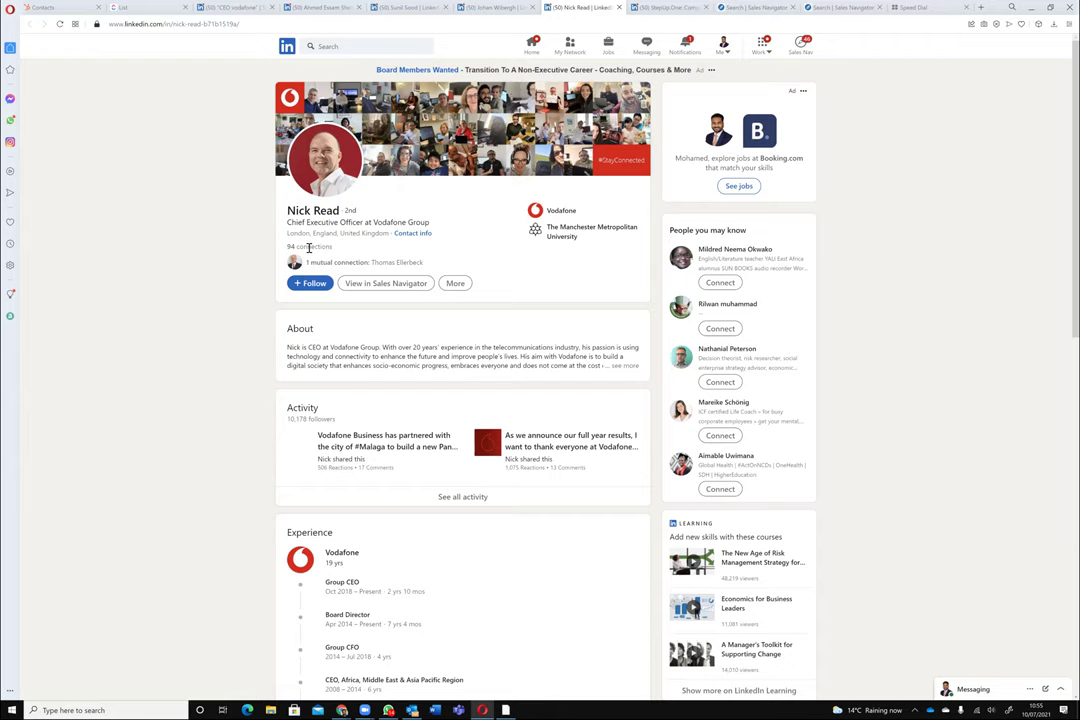
triple_click(309, 247)
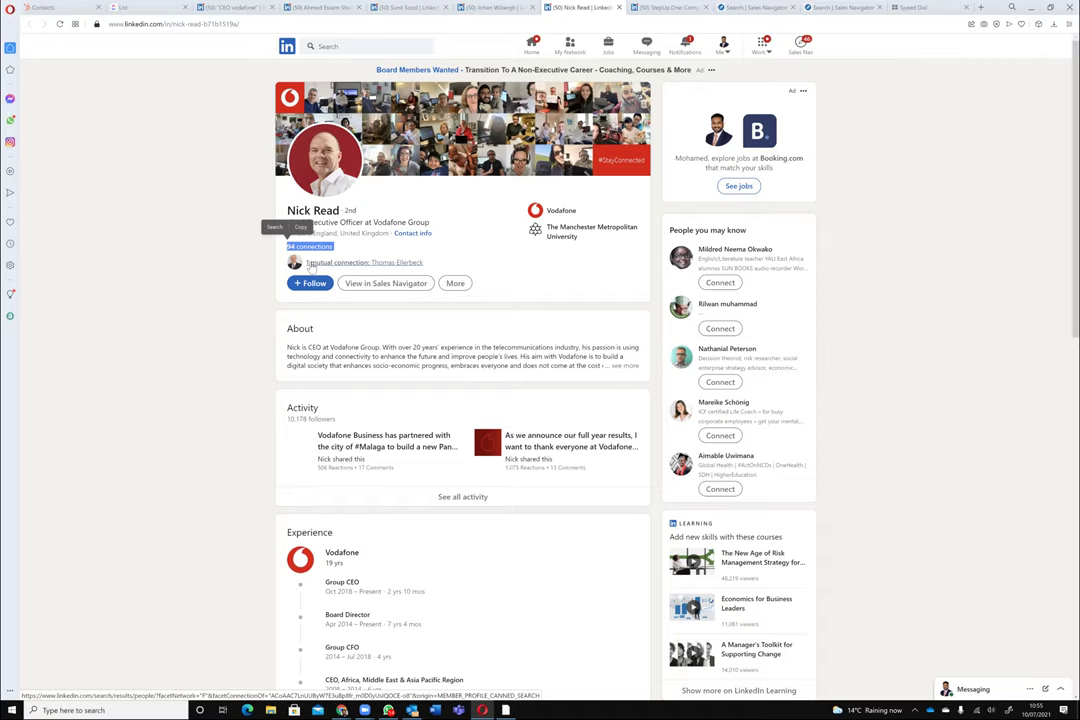
- Check the one mutual connection, then return to the CEO's profile
click(310, 263)
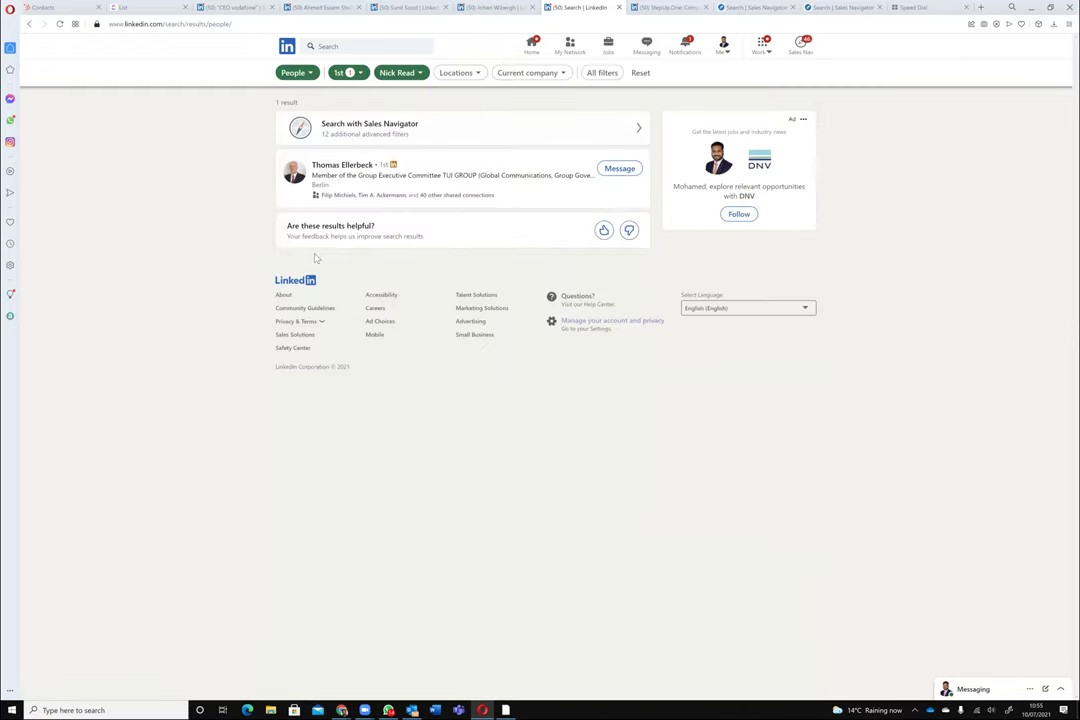
right_click(198, 211)
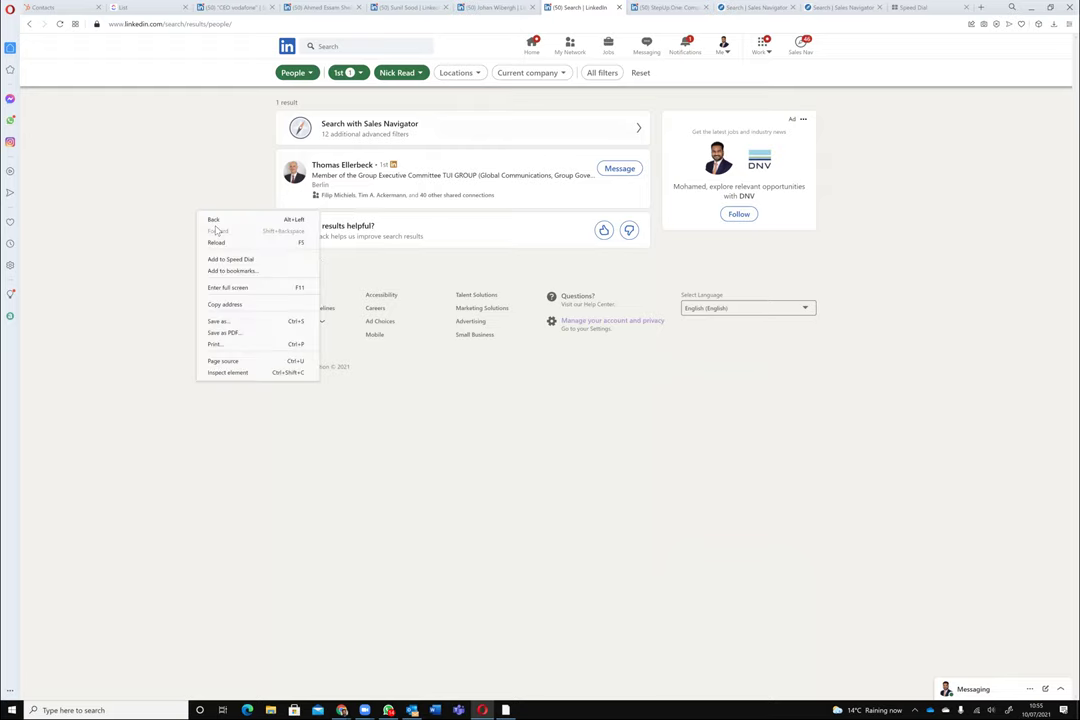
click(215, 224)
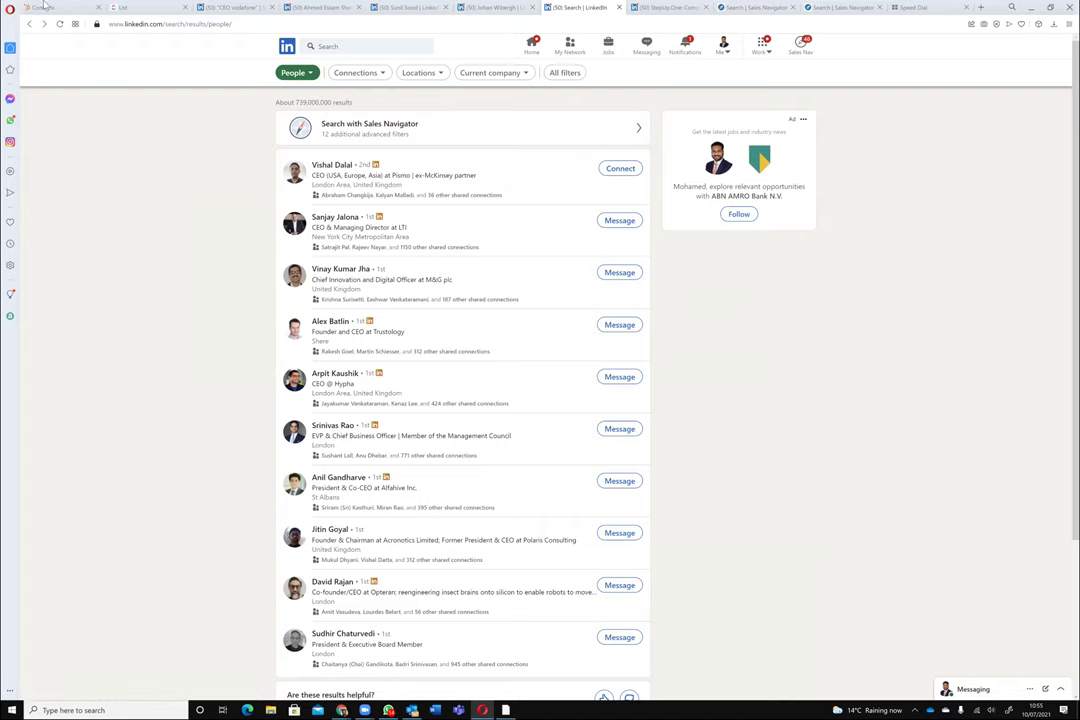
click(27, 25)
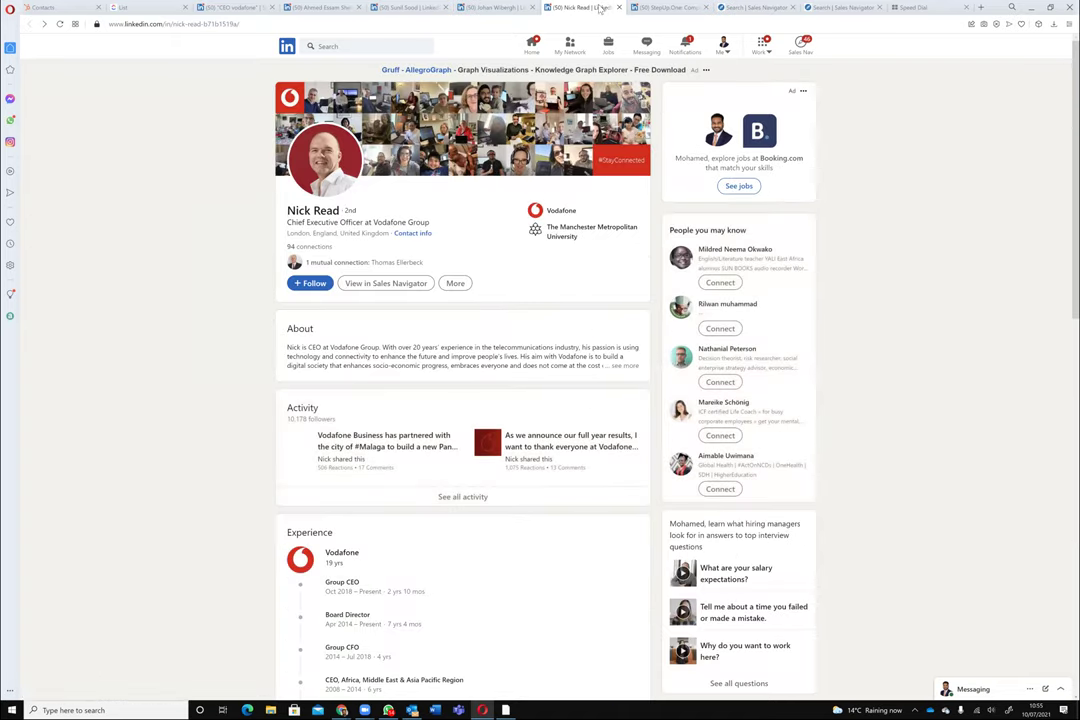
- On the CTO profile, select the name and title 'Chief Technology Officer, Vodafone'
click(512, 7)
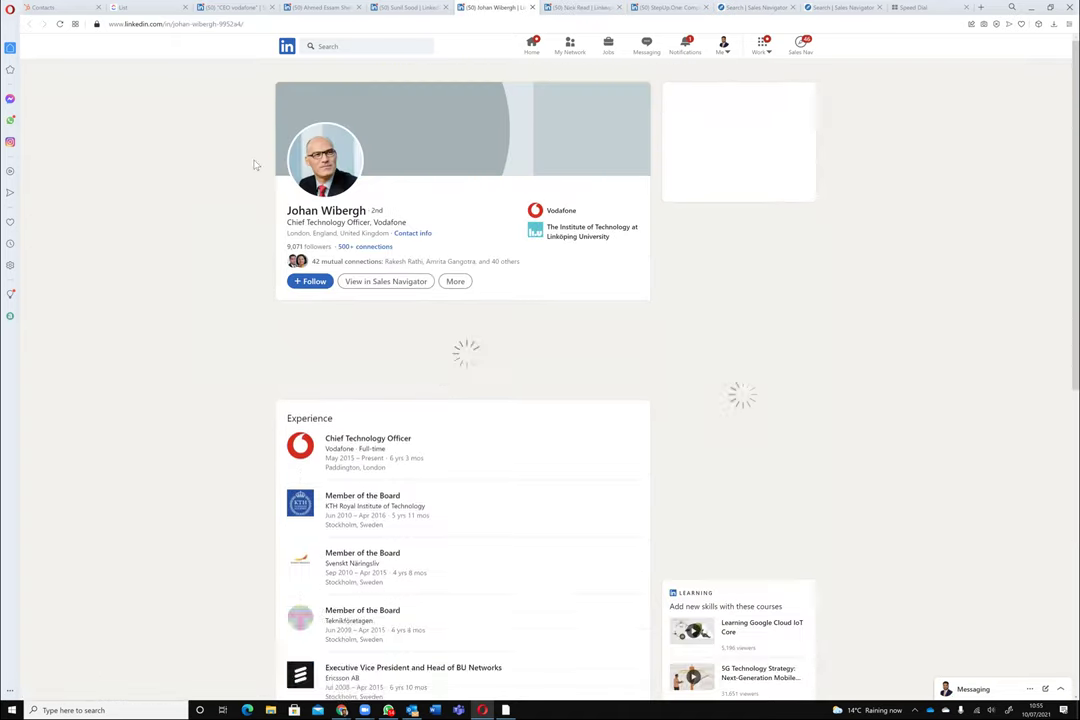
triple_click(293, 212)
triple_click(348, 222)
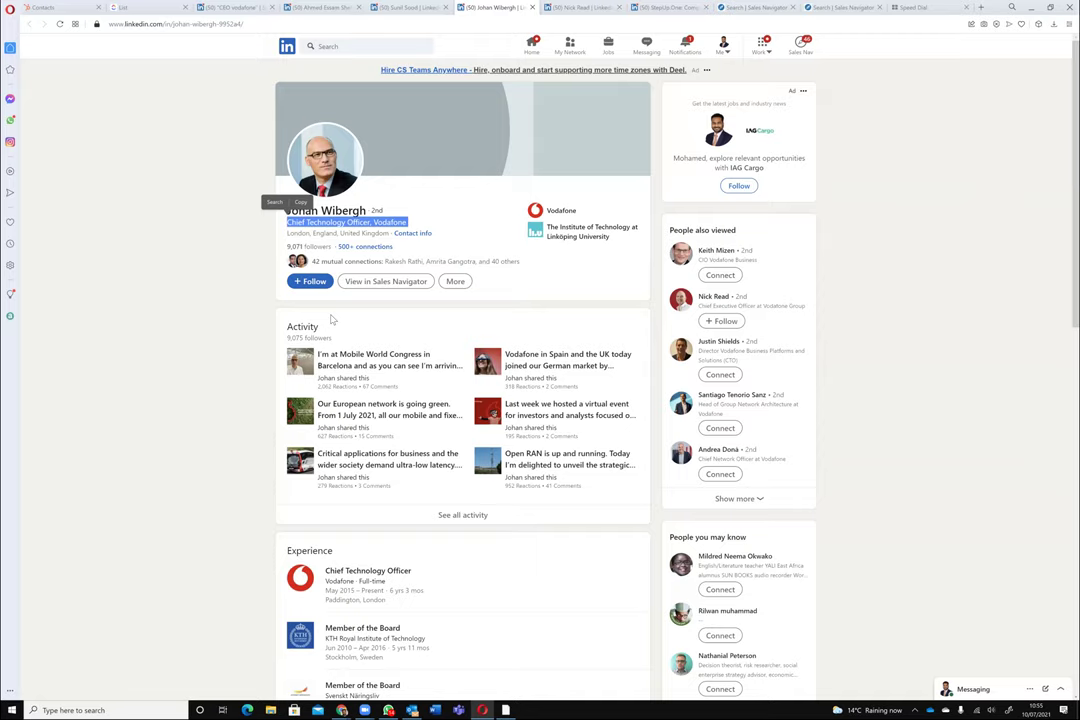
click(332, 300)
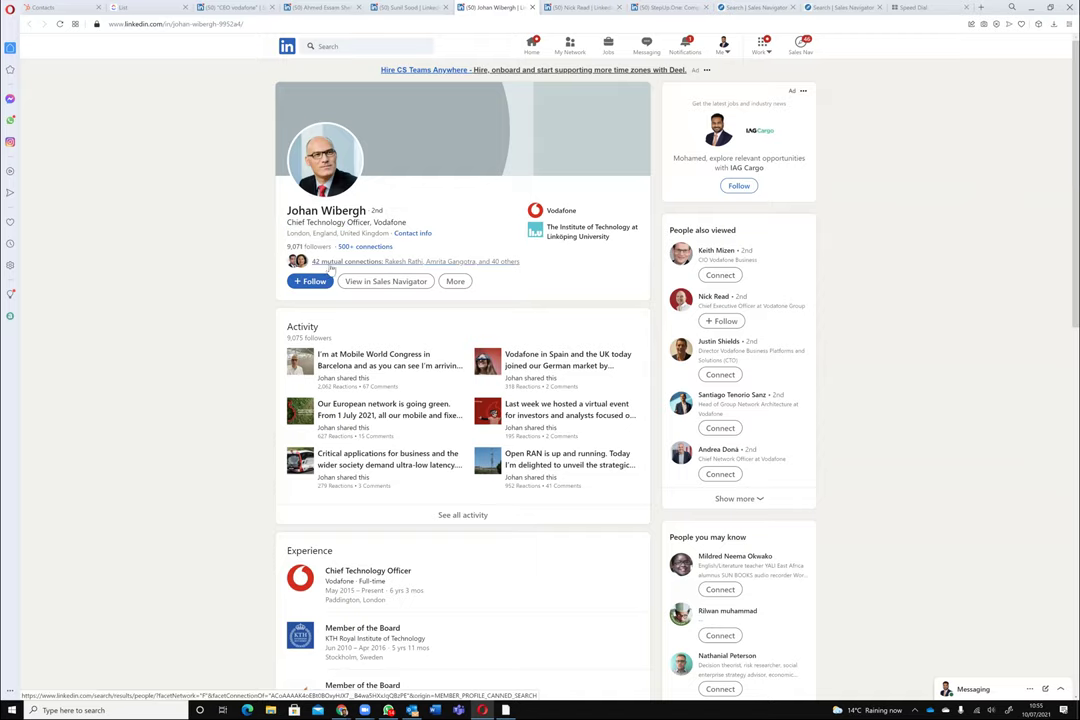
- Review the 42 mutual connections list, then return to the CTO profile
click(331, 262)
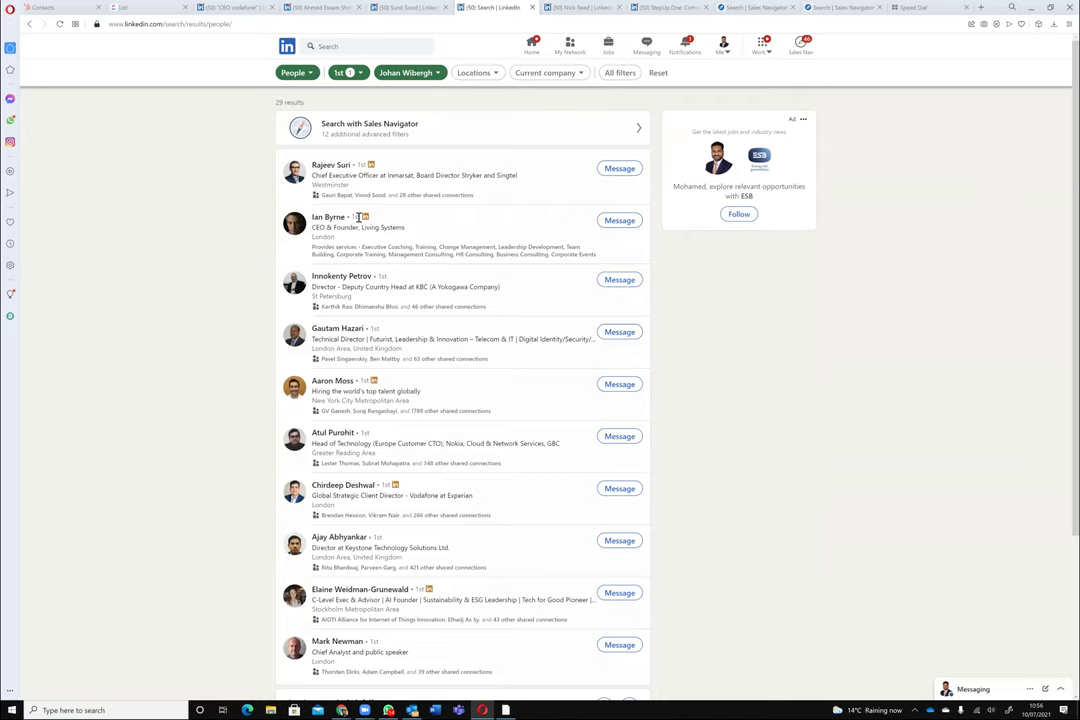
scroll(372, 400, down, 2)
scroll(376, 447, up, 2)
click(29, 24)
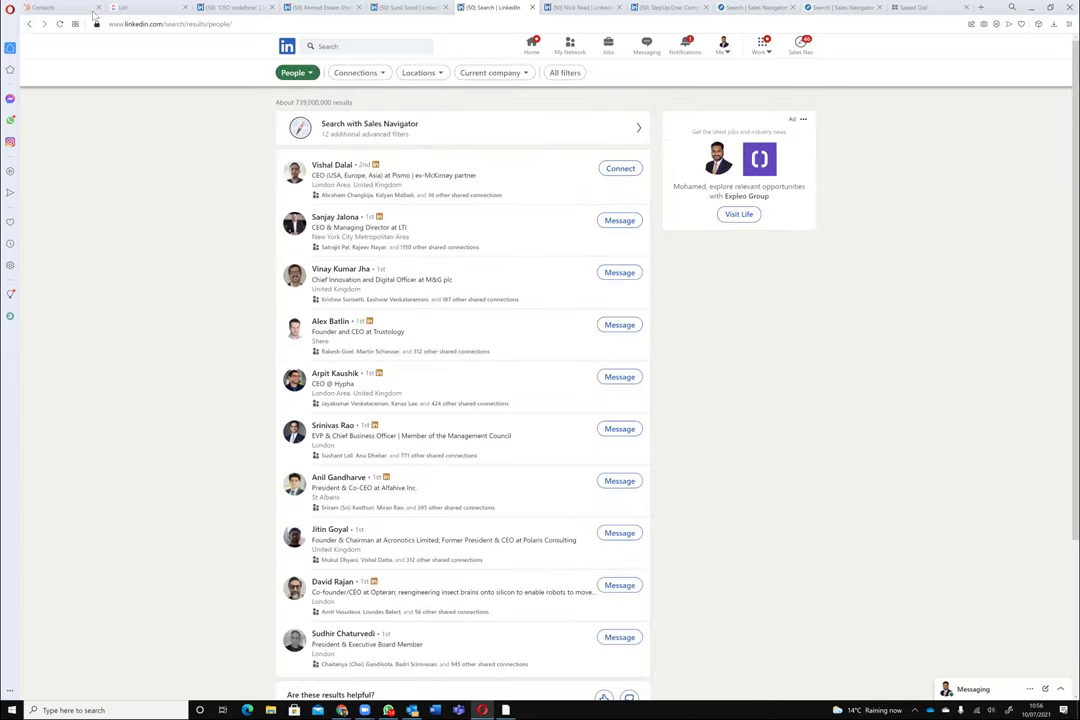
click(44, 24)
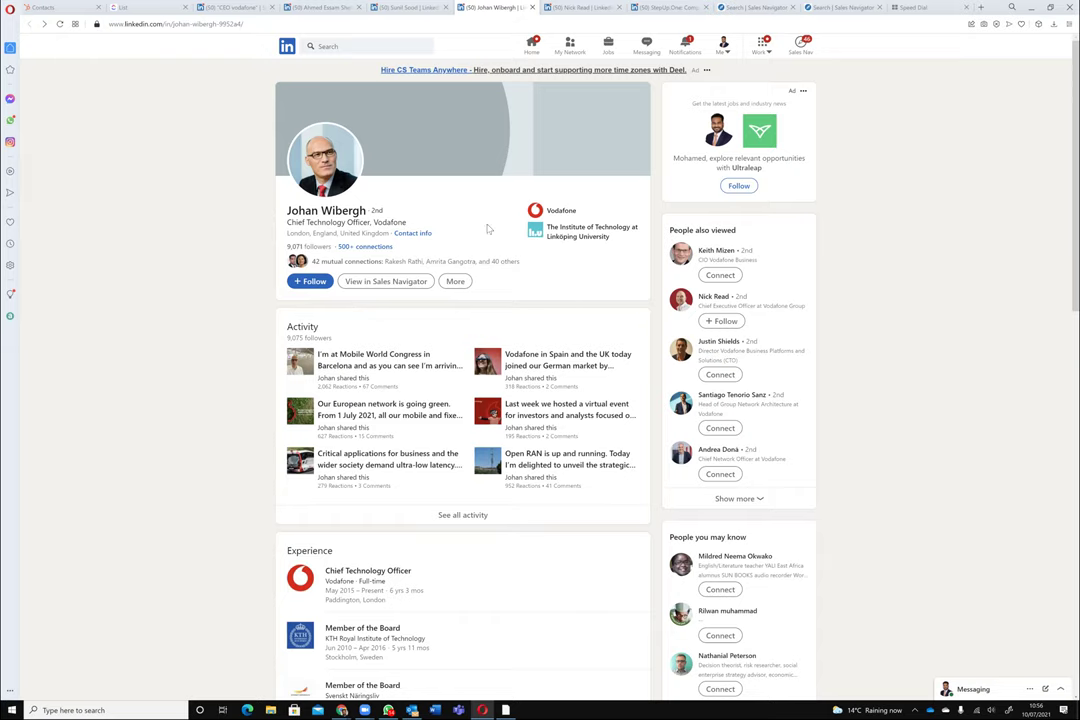
- Back in Excel, extend item 7 to 'Common Connections ( 1 , 45 ,'
key(alt+Tab)
key(alt+Tab)
key(Tab)
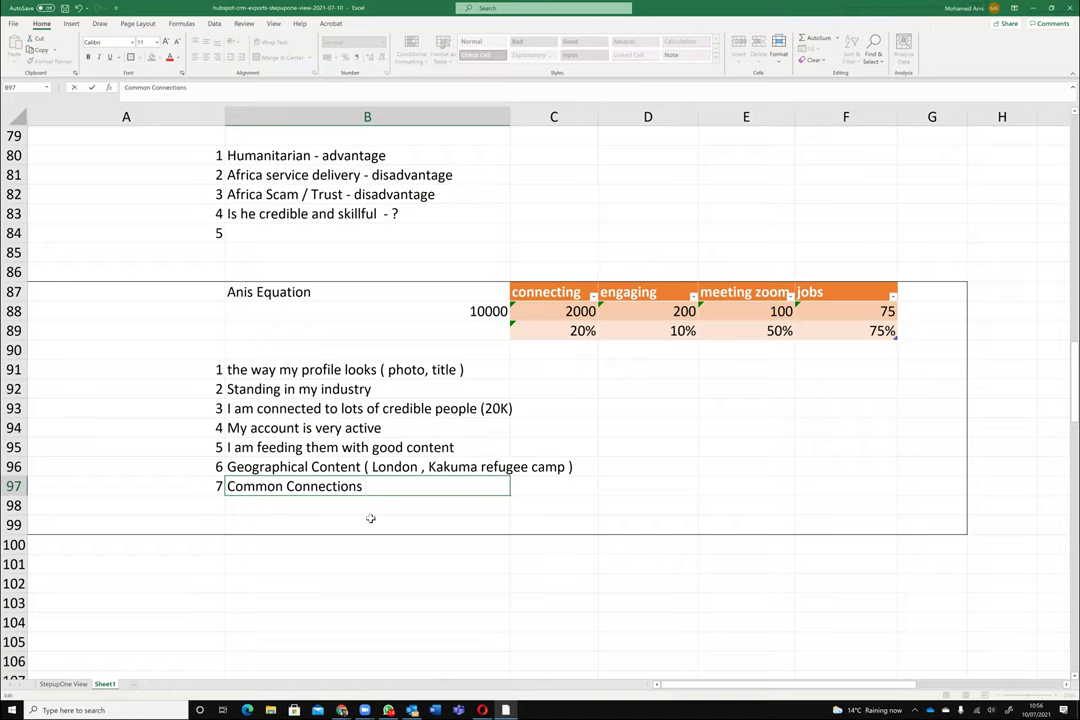
text(( 1 , 45 ,)
- View the Vodafone UK CEO's profile in Sales Navigator and compare another Vodafone executive's profile
key(alt+Tab)
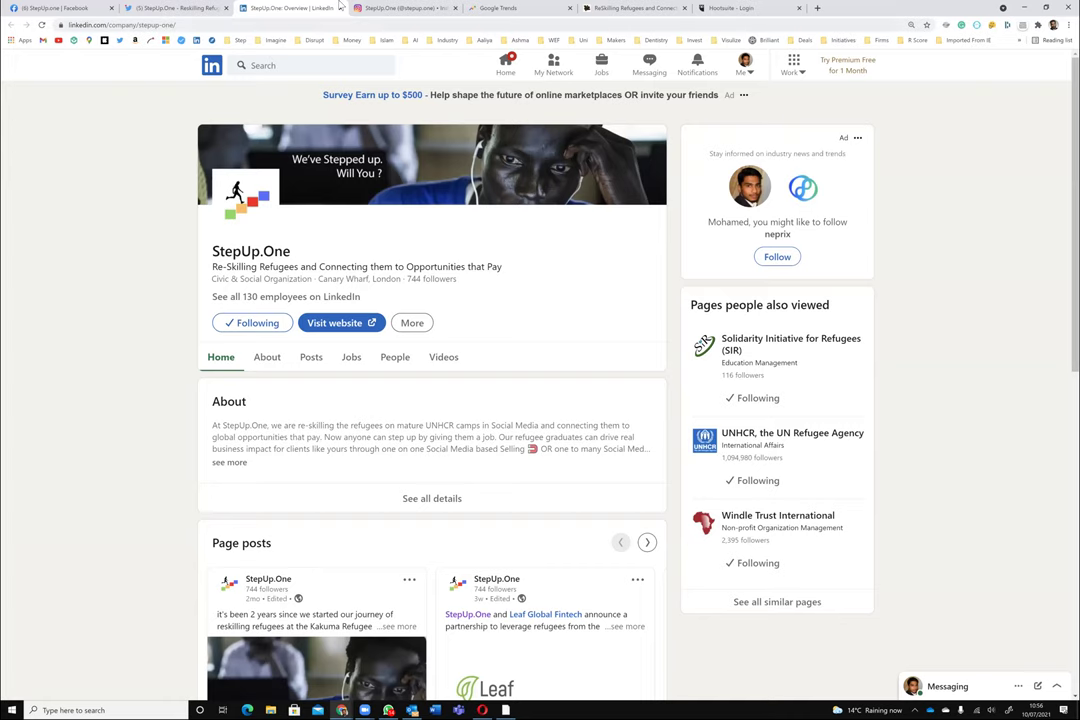
key(alt+Tab)
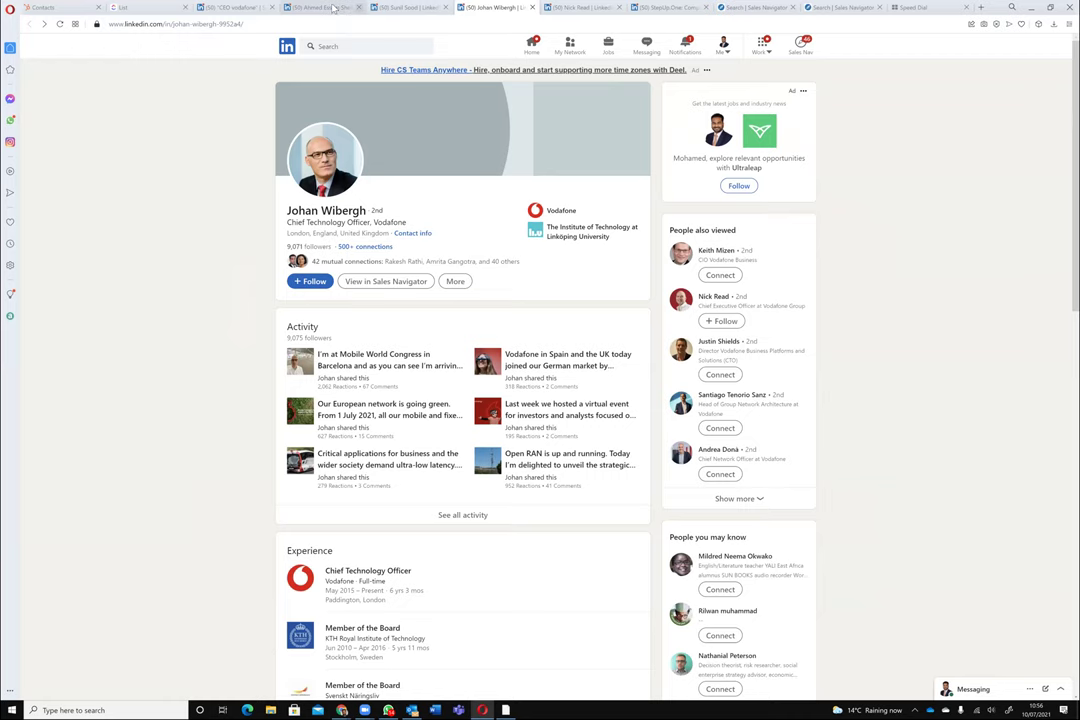
click(320, 7)
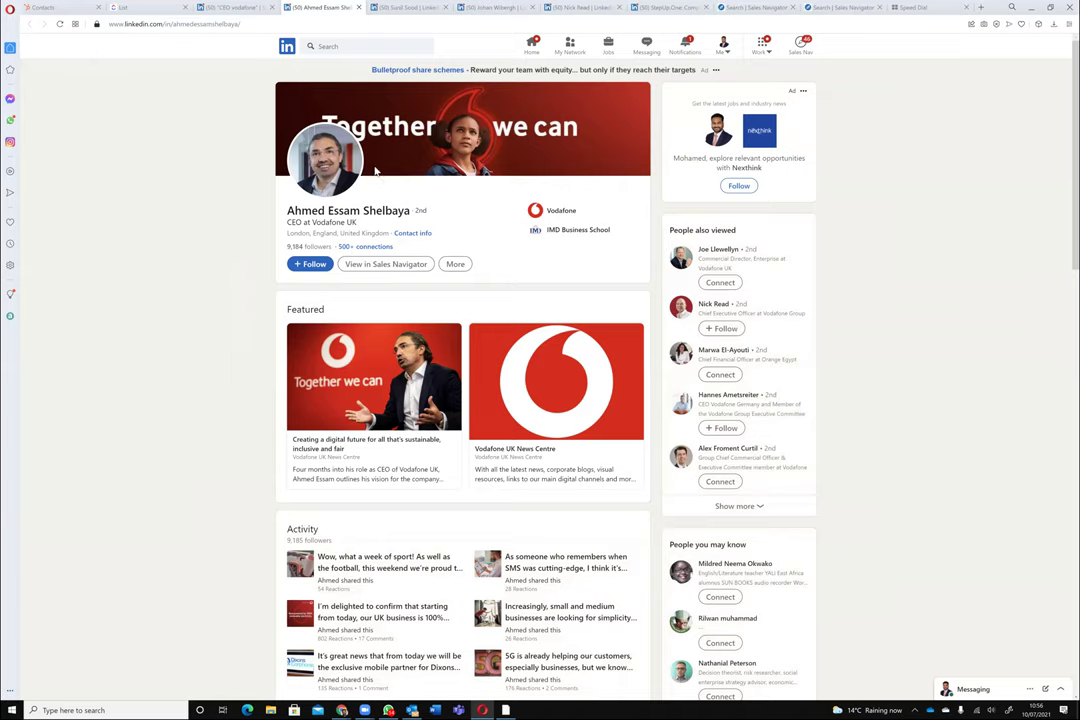
click(385, 264)
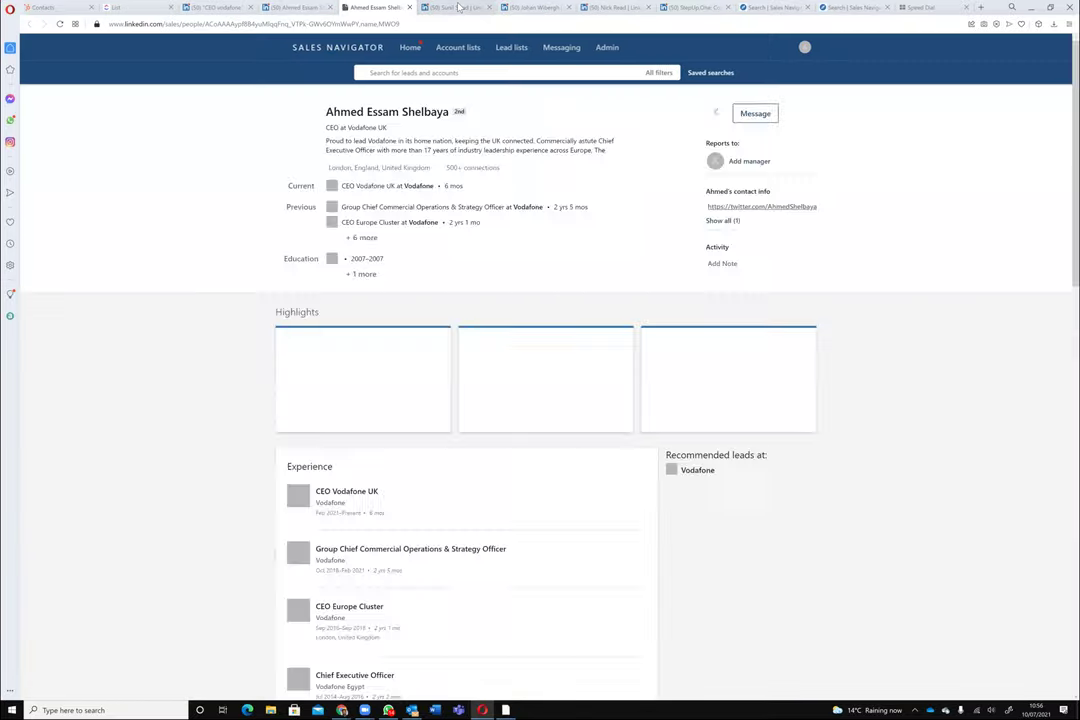
click(455, 8)
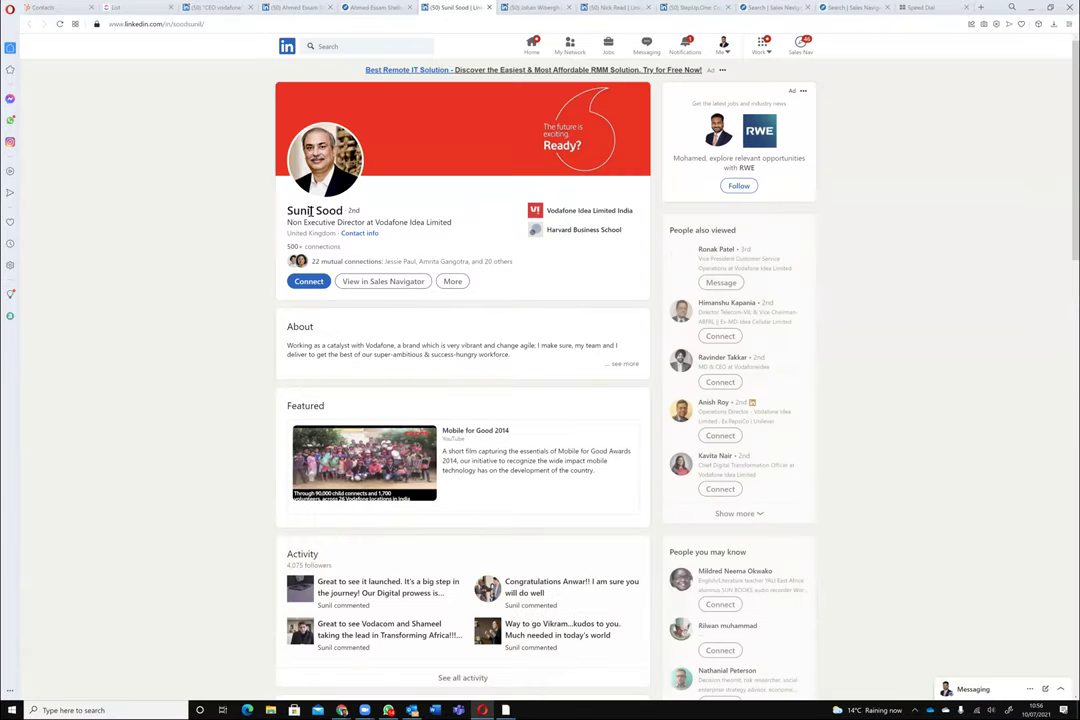
click(375, 7)
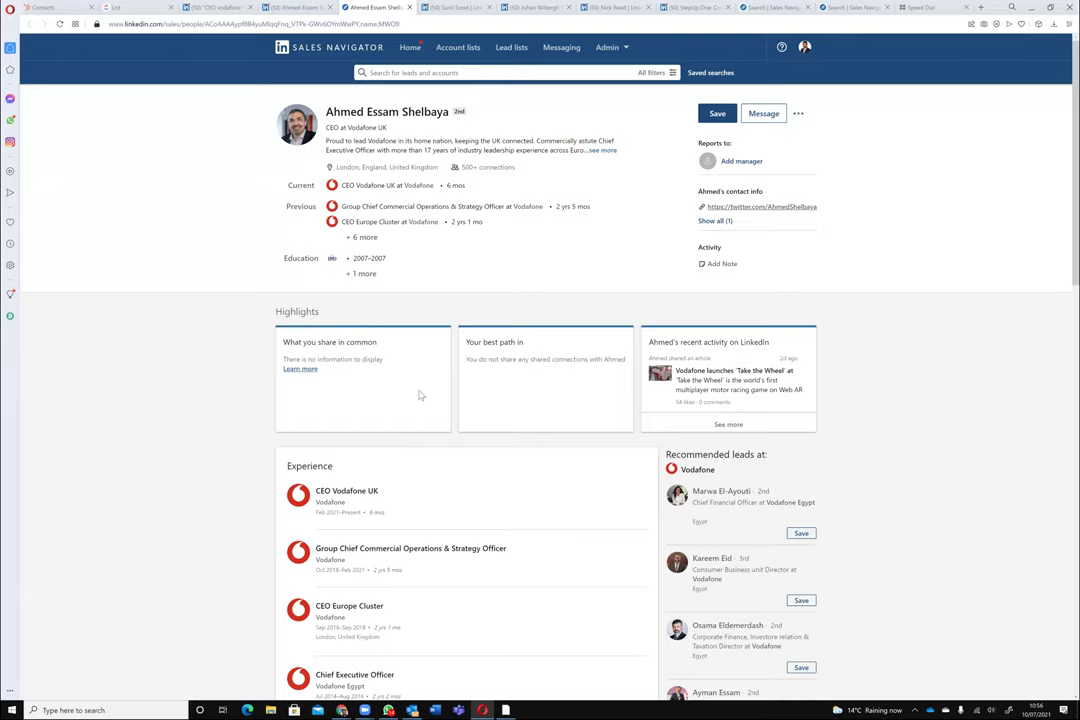
scroll(513, 400, down, 1)
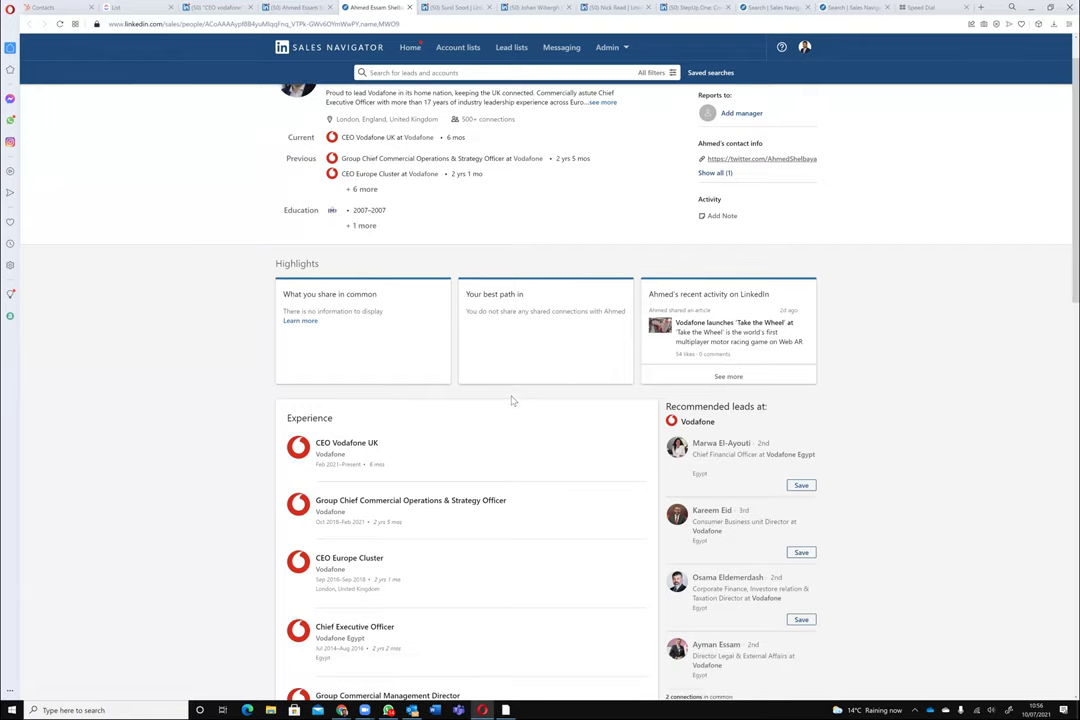
scroll(513, 400, up, 1)
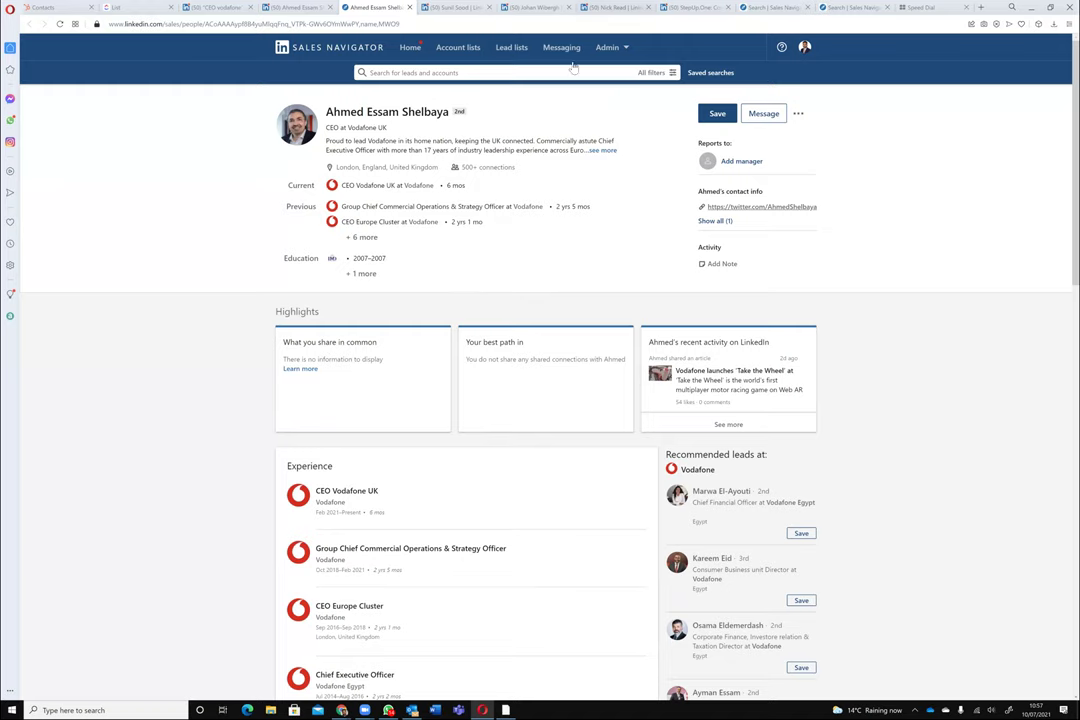
- Back in Excel, commit the item 7 edit and select cells B88 through B97
key(alt+Tab)
key(alt+Tab)
key(Return)
click(338, 447)
click(332, 368)
click(320, 316)
drag(320, 316, 336, 486)
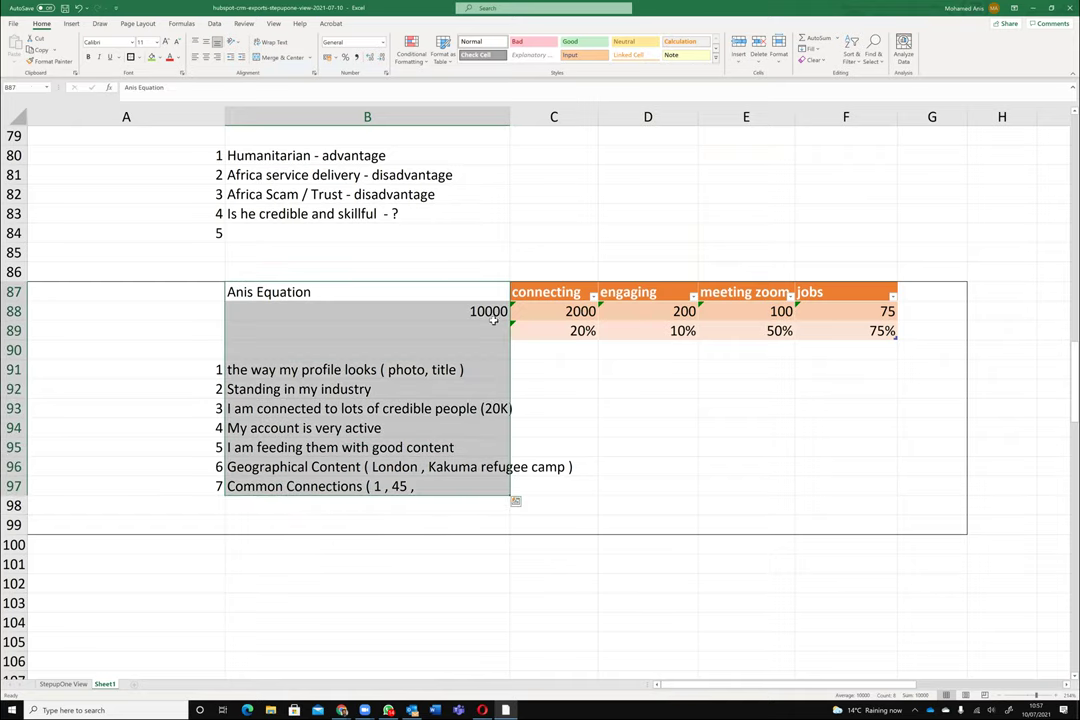
- Review the B88 value 10000 and the jobs value 75 in F88
click(573, 268)
click(484, 312)
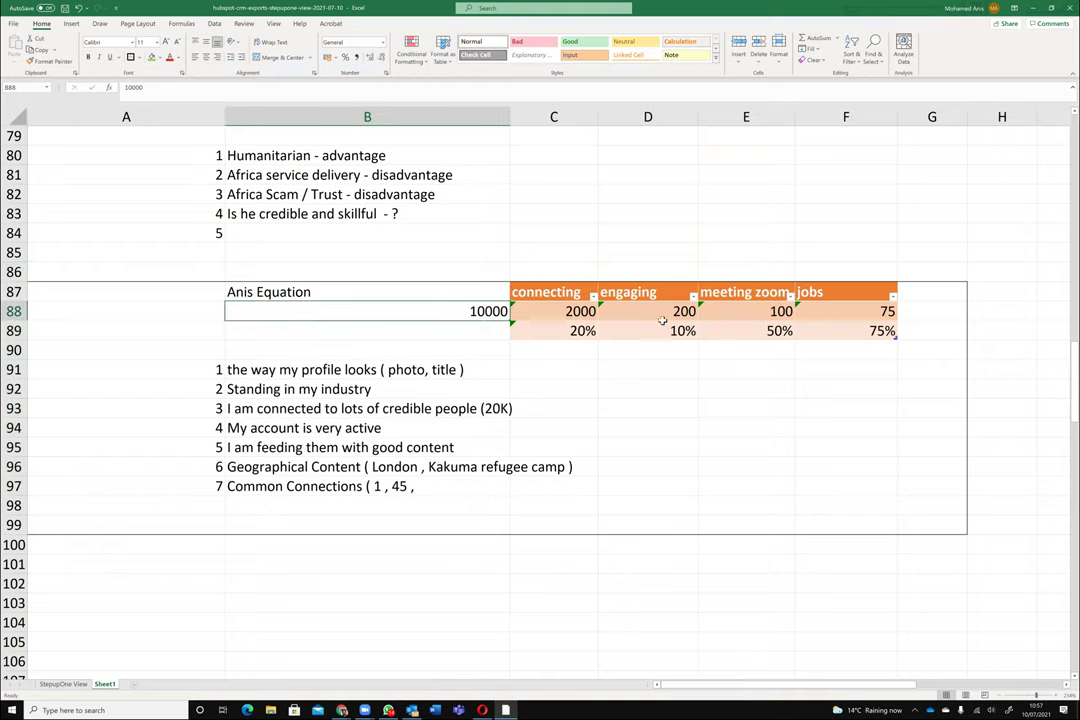
click(871, 310)
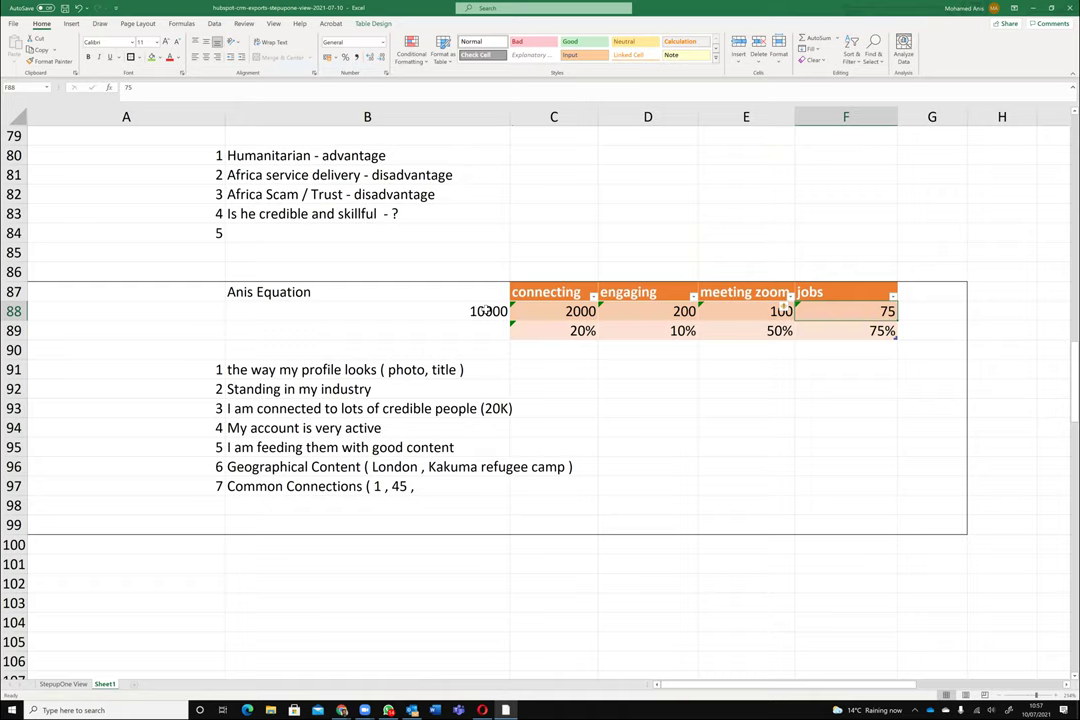
click(484, 311)
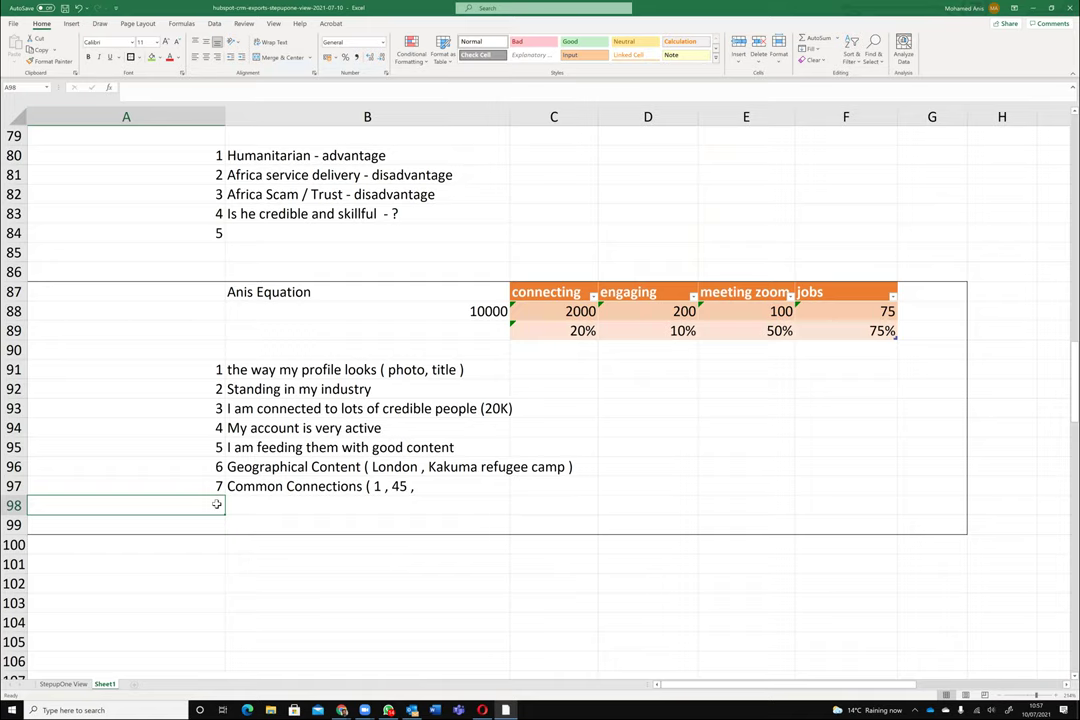
- Number a new item 8 in A98, select B98, and return to the LinkedIn browser
text(8)
key(Tab)
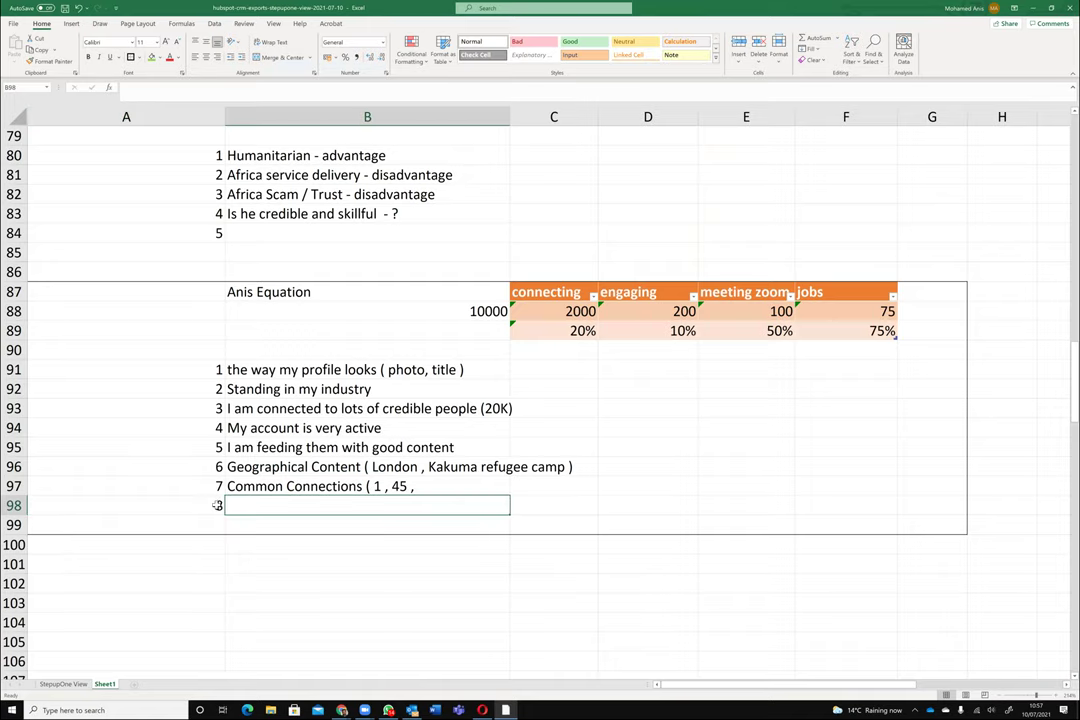
double_click(422, 487)
click(278, 505)
key(alt+Tab)
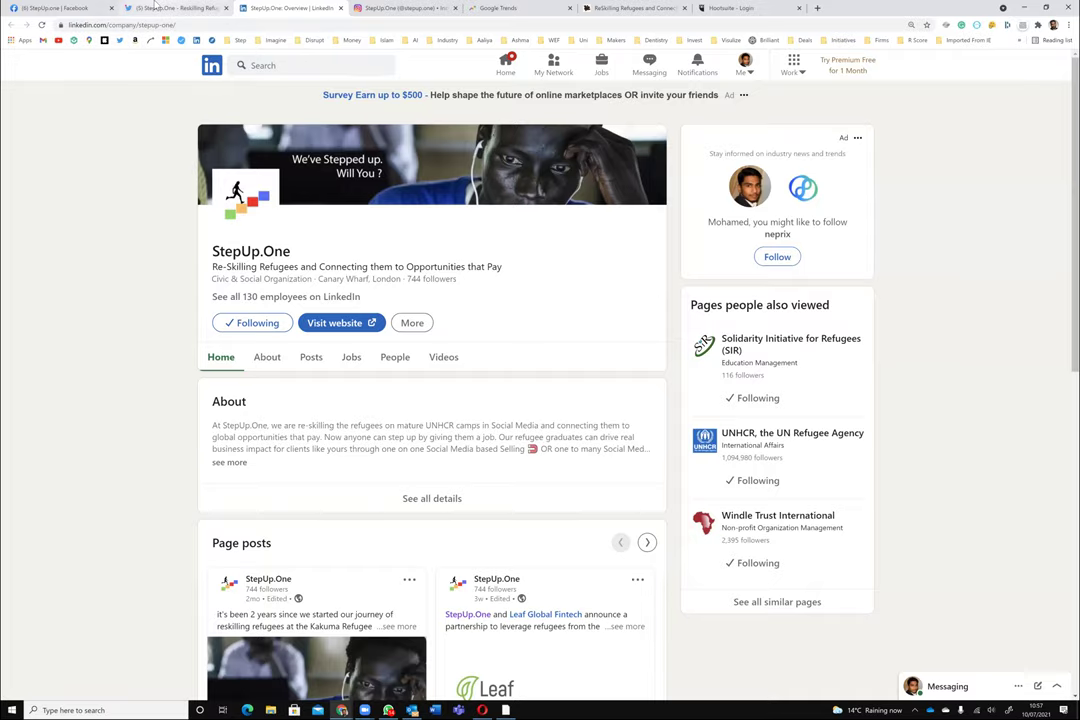
key(ctrl+shift+Tab)
- Look over StepUp.One's LinkedIn and Twitter pages, then reach the LinkedIn search window
click(282, 8)
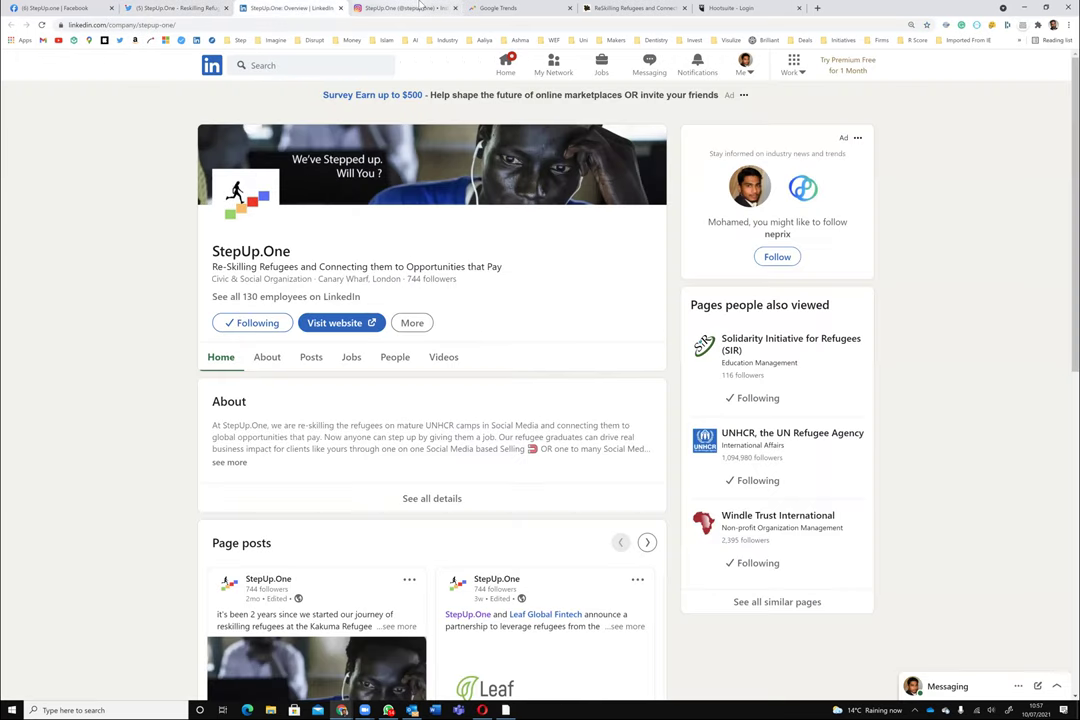
click(172, 8)
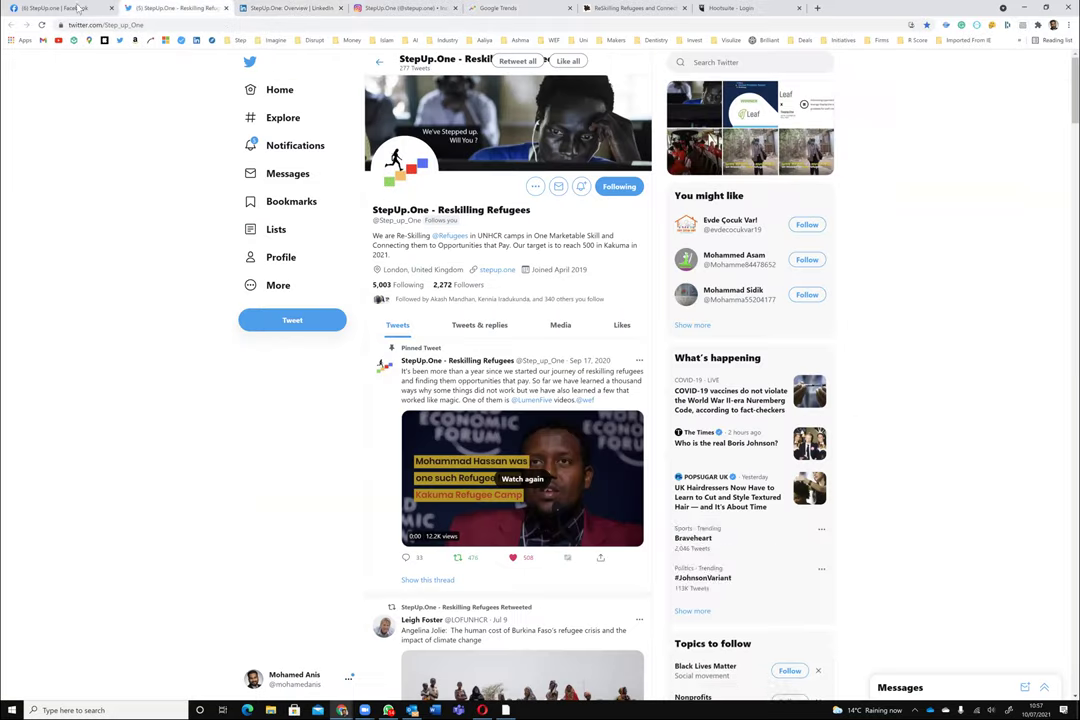
key(alt+Tab)
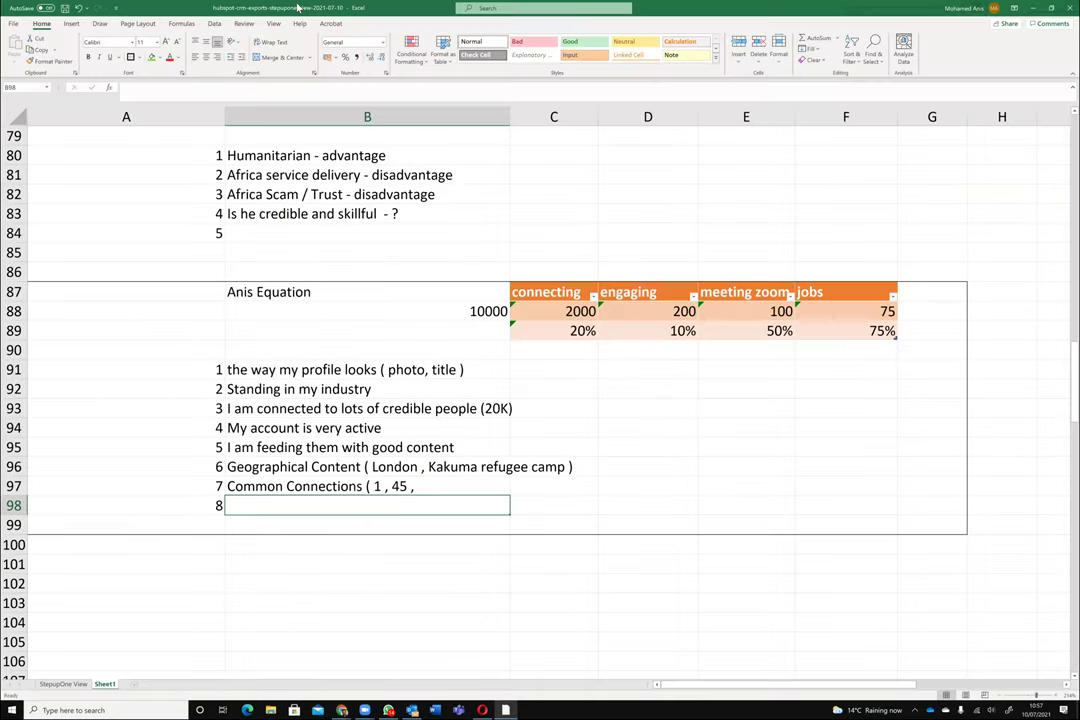
key(alt+Tab)
key(Tab)
click(213, 8)
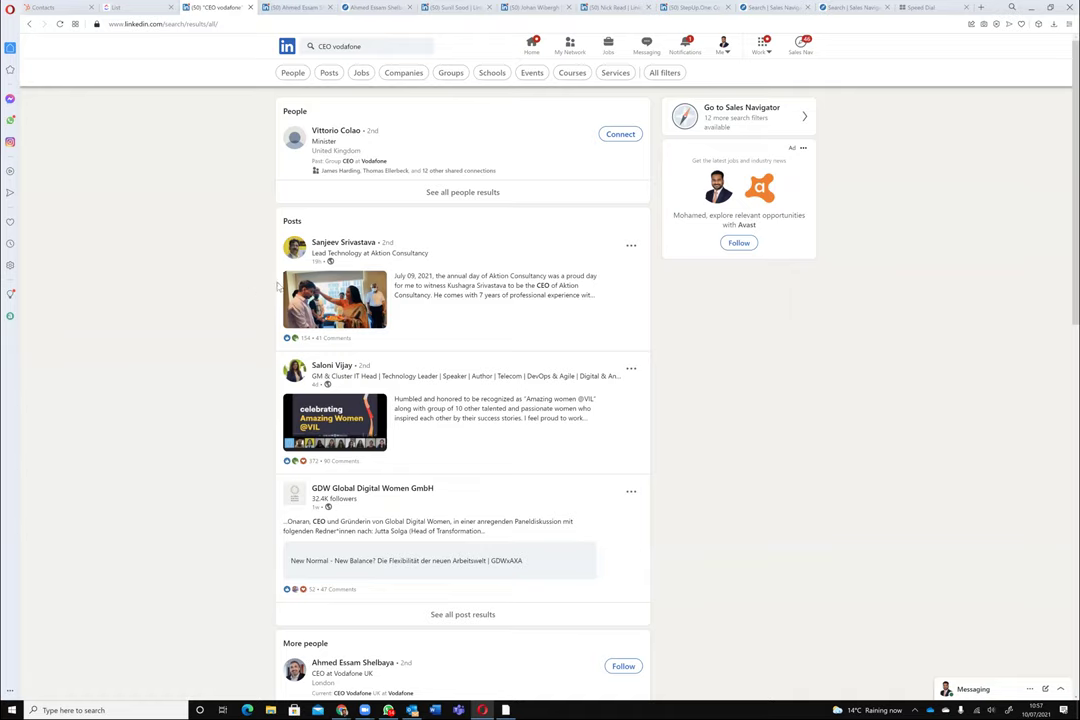
- Search LinkedIn for 'bahana', browse the Kakuma group leader's profile, then return to the CEO's profile
click(352, 46)
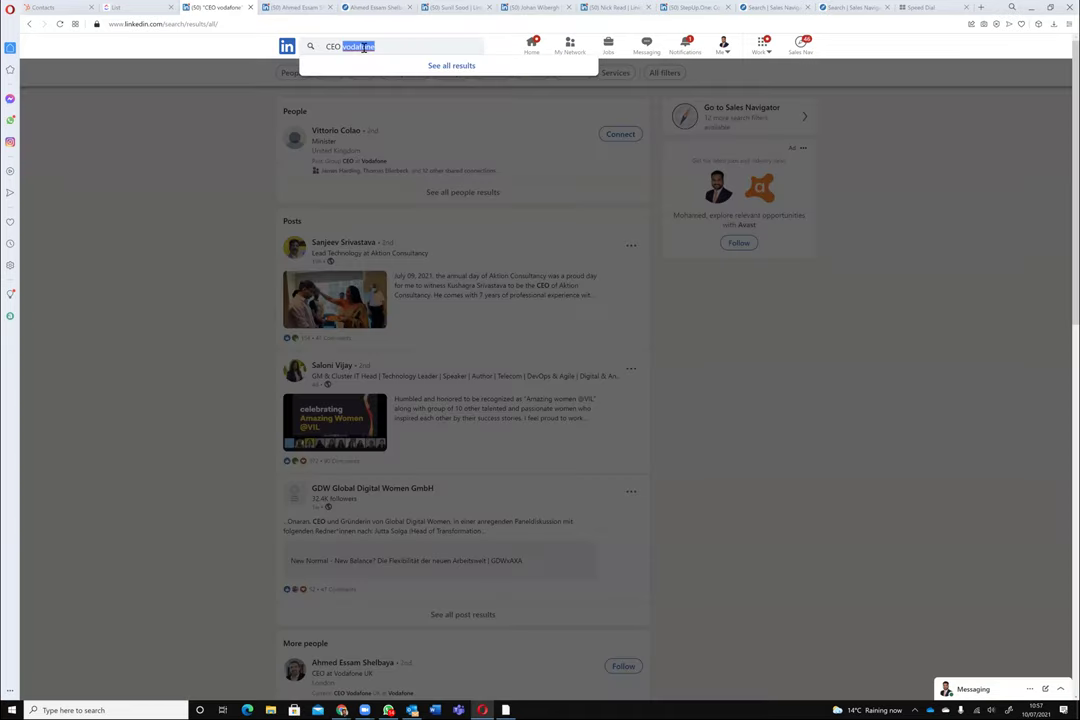
key(ctrl+a)
text(bahana)
click(357, 67)
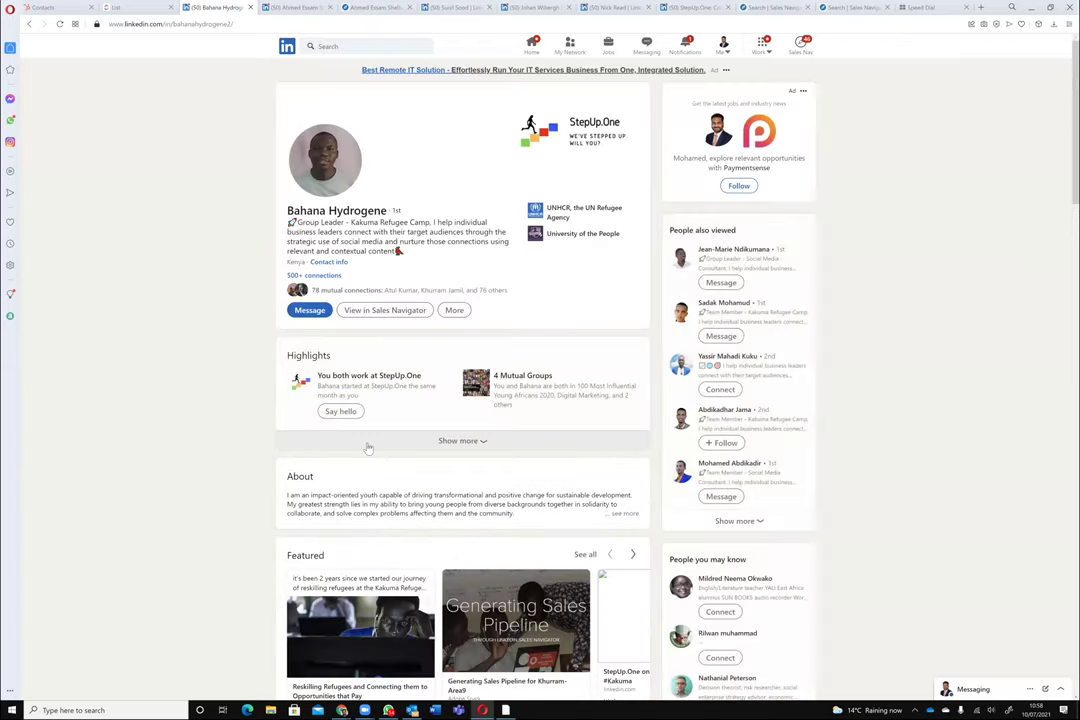
scroll(368, 449, down, 4)
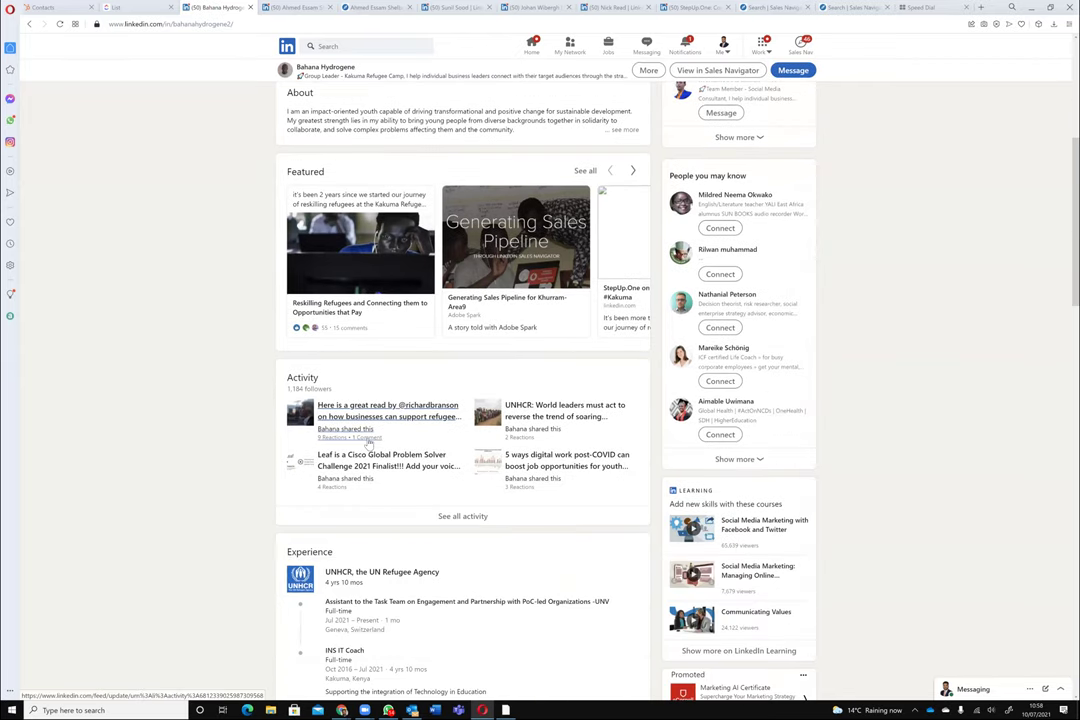
scroll(370, 440, down, 2)
scroll(369, 392, up, 6)
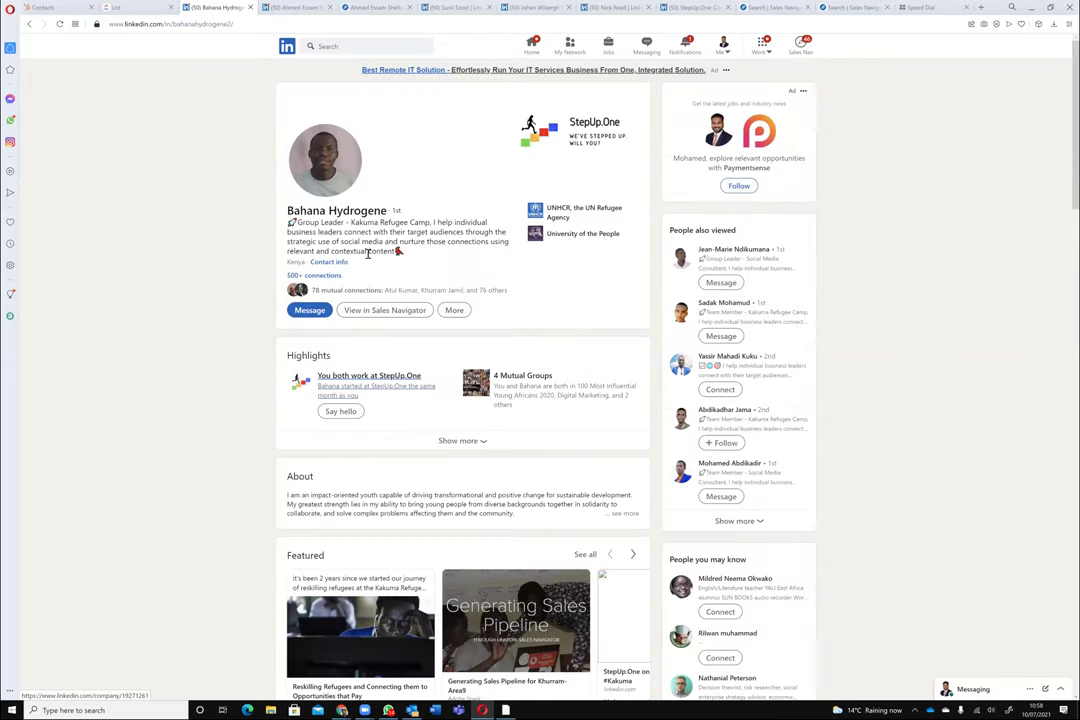
click(314, 6)
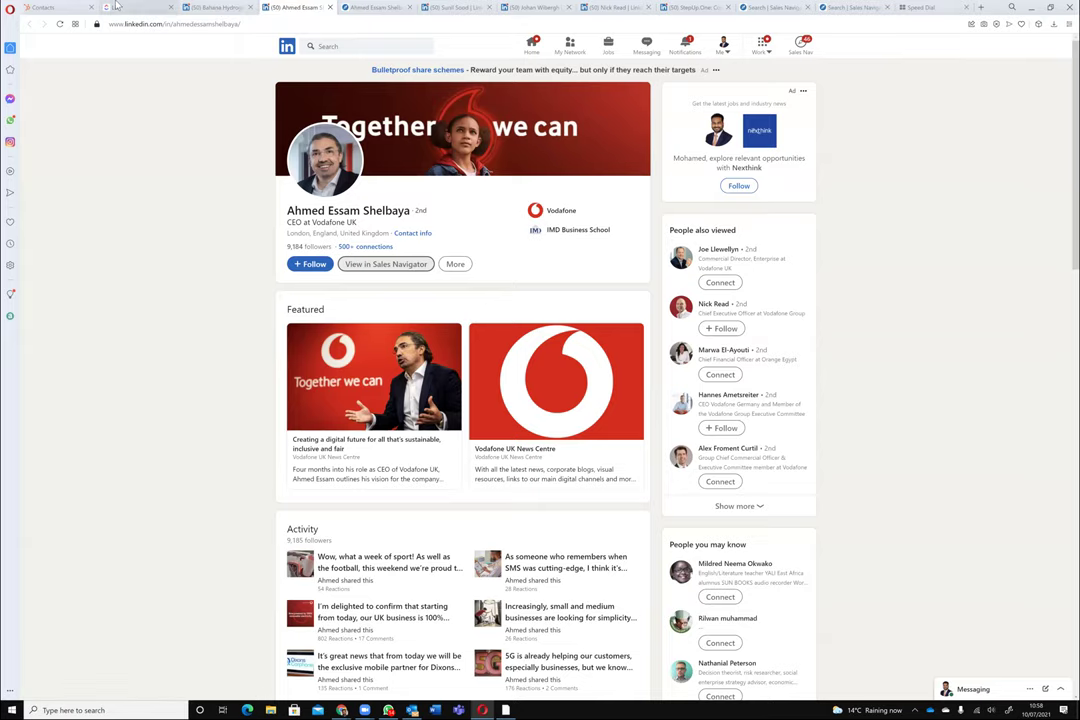
click(117, 7)
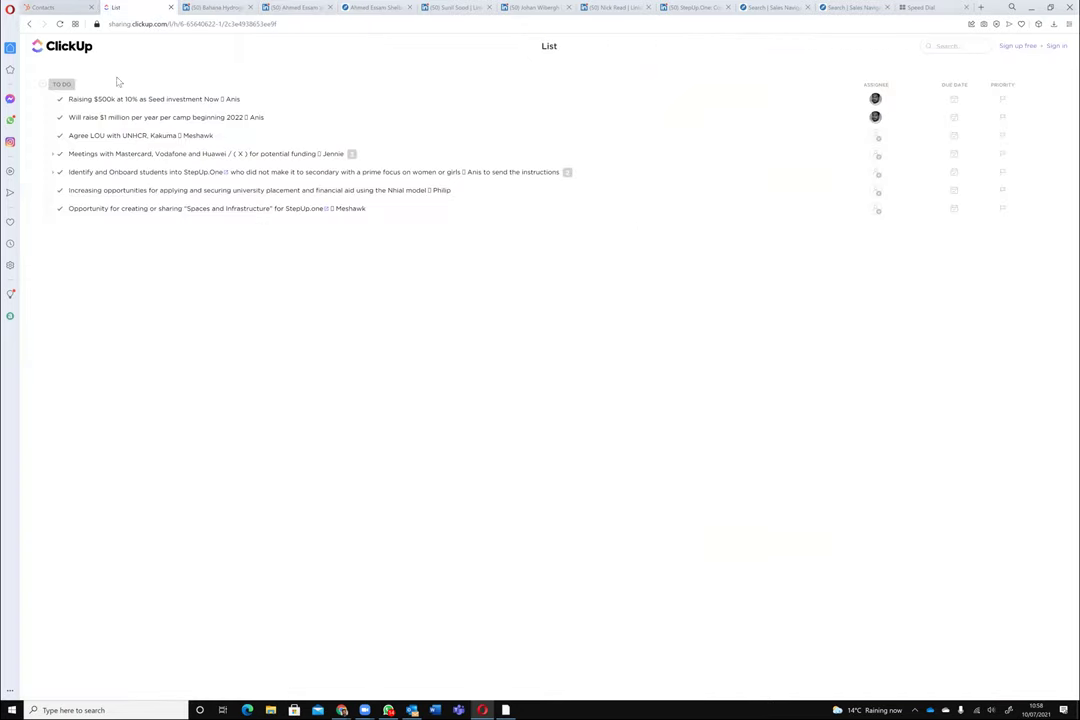
- Look through the StepUp.One Canada and HubSpot import/export tabs and the spreadsheet
key(alt+Tab)
key(alt+Tab)
key(alt+Tab)
click(409, 12)
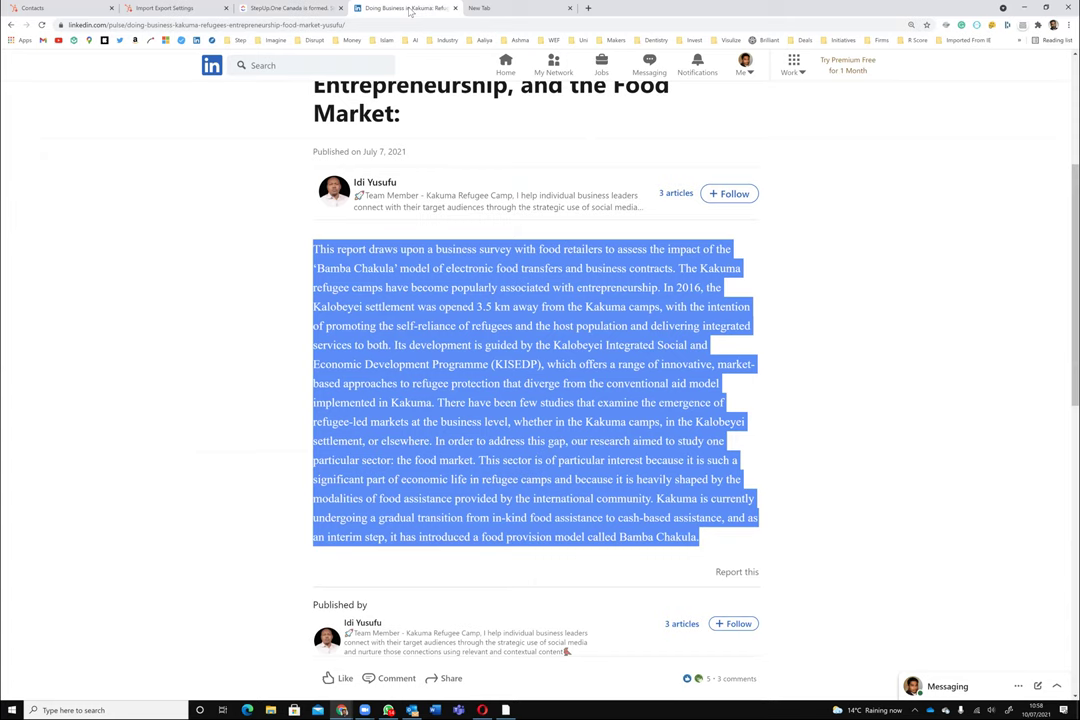
click(250, 8)
click(178, 7)
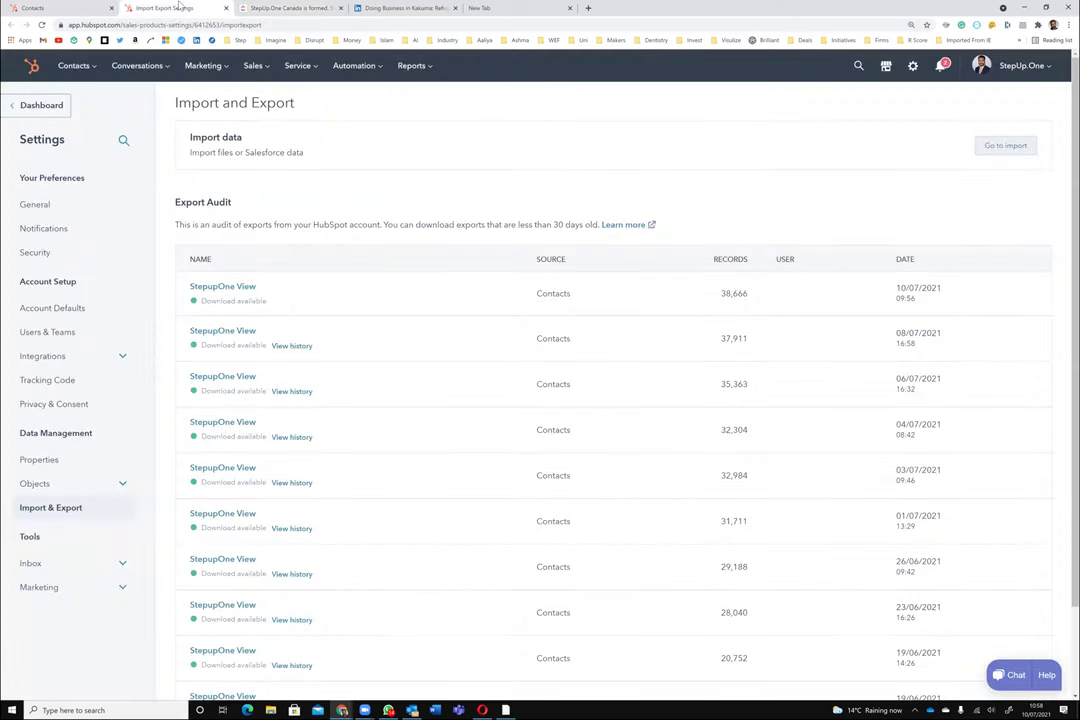
key(alt+Tab)
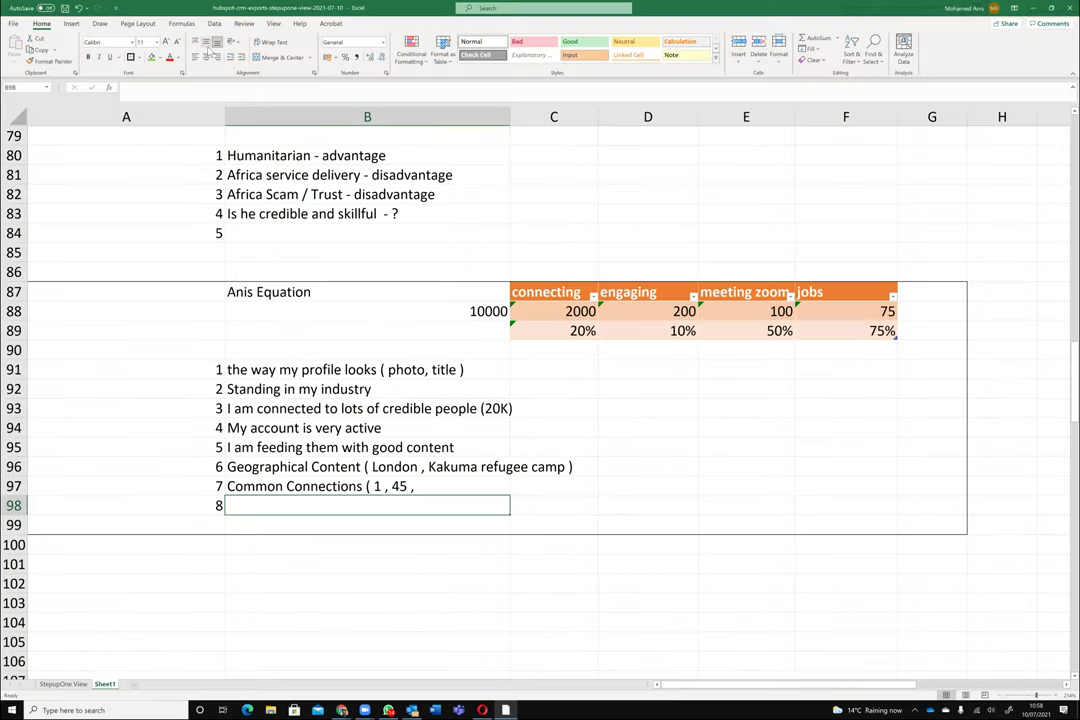
key(alt+Tab)
key(alt+Tab)
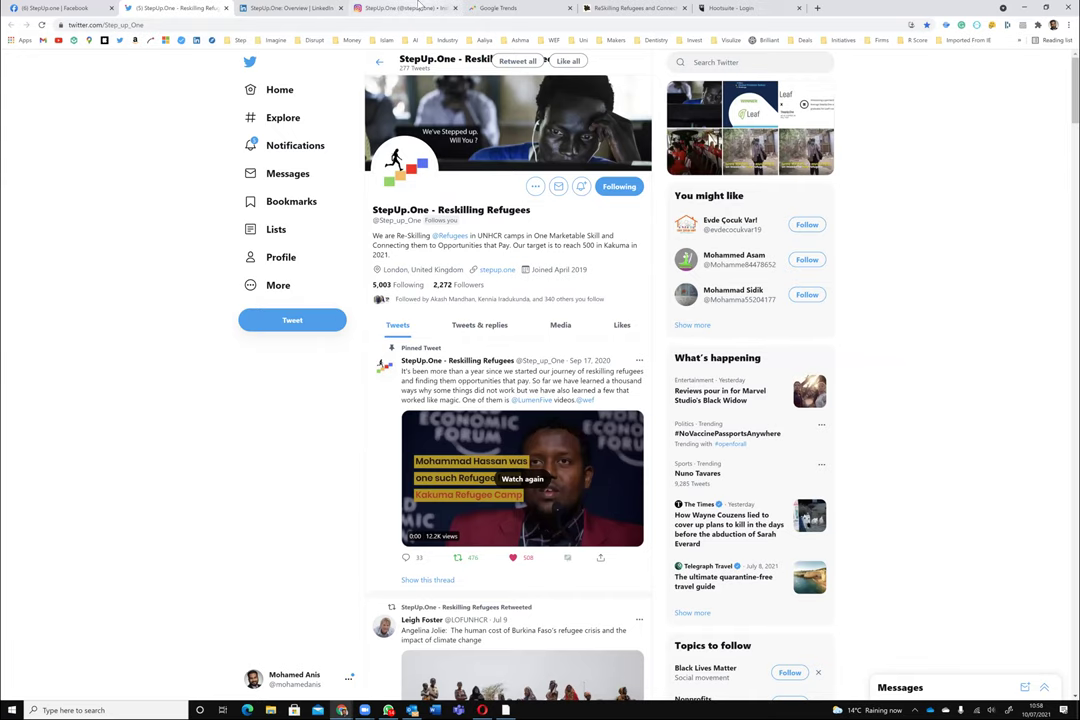
- Check the StepUp.One Instagram profile, then bring up the ClickUp 'StepUp.One Canada is formed…' task
click(418, 7)
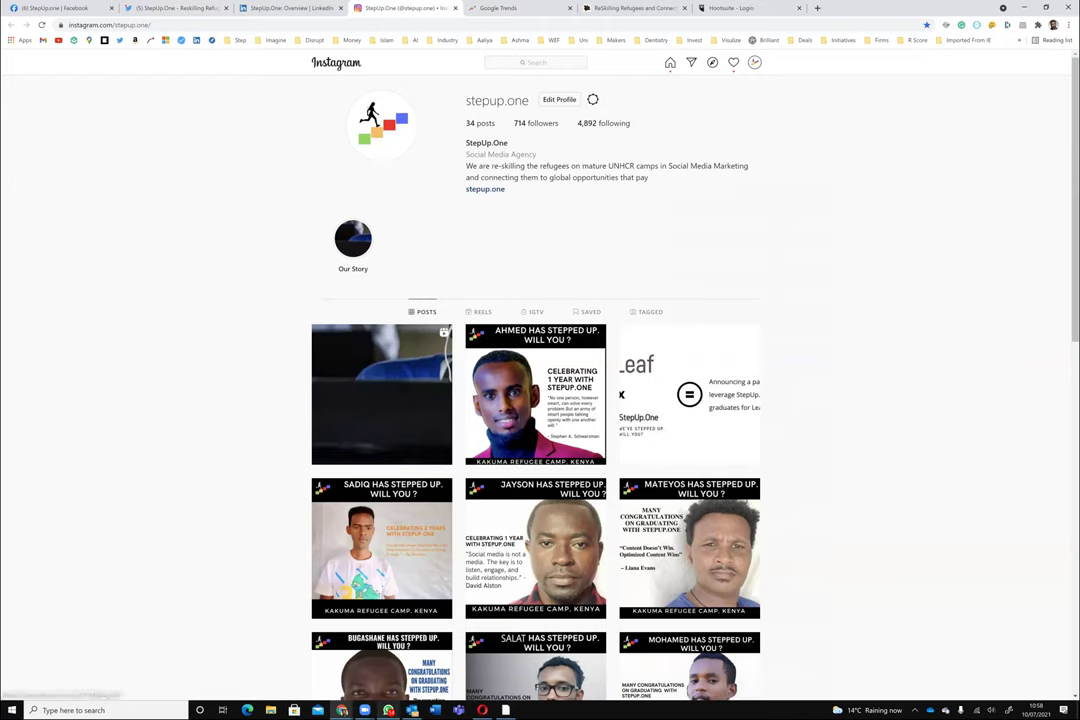
key(alt+Tab)
key(alt+Tab)
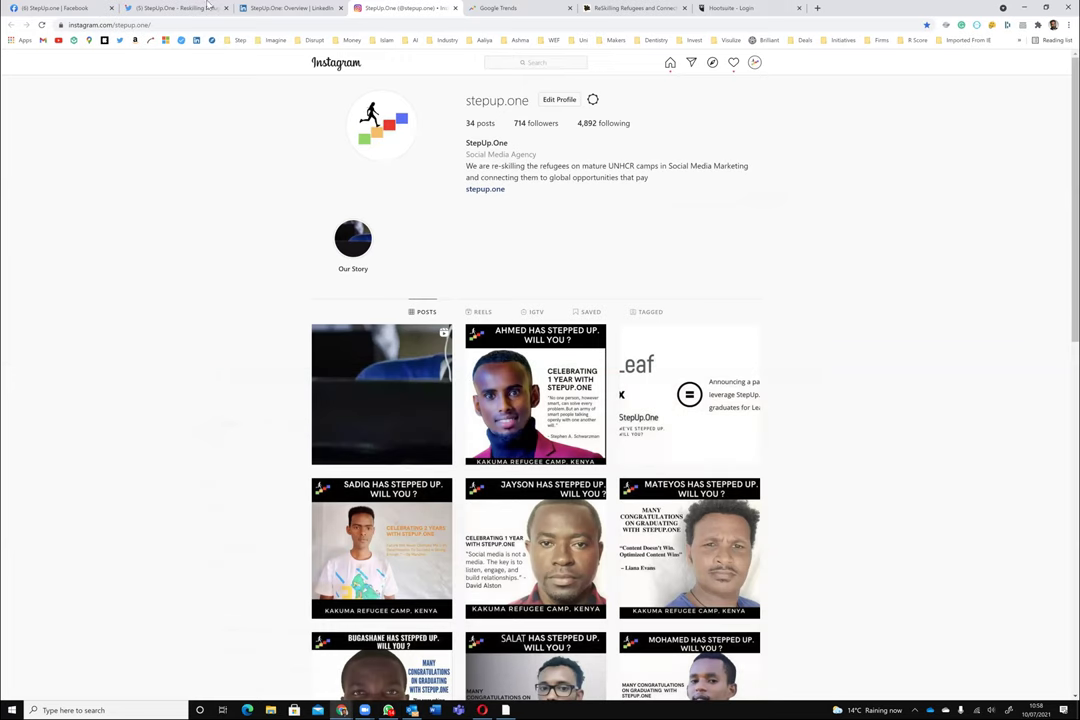
key(alt+Tab)
key(alt+Tab)
key(alt+Tab)
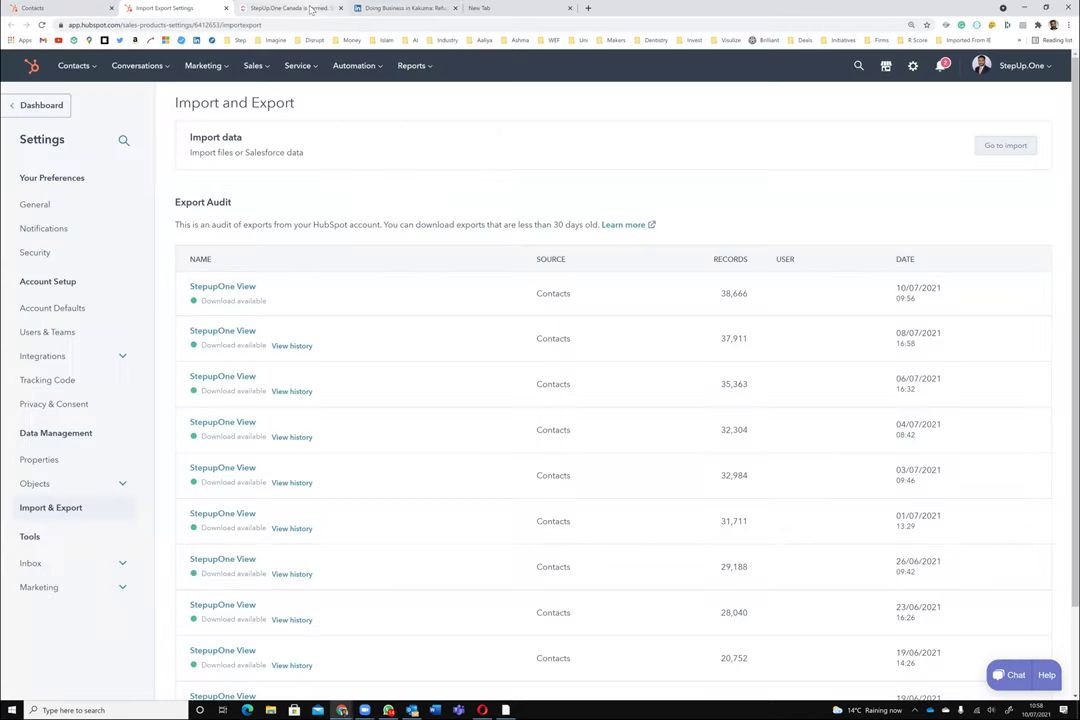
click(311, 9)
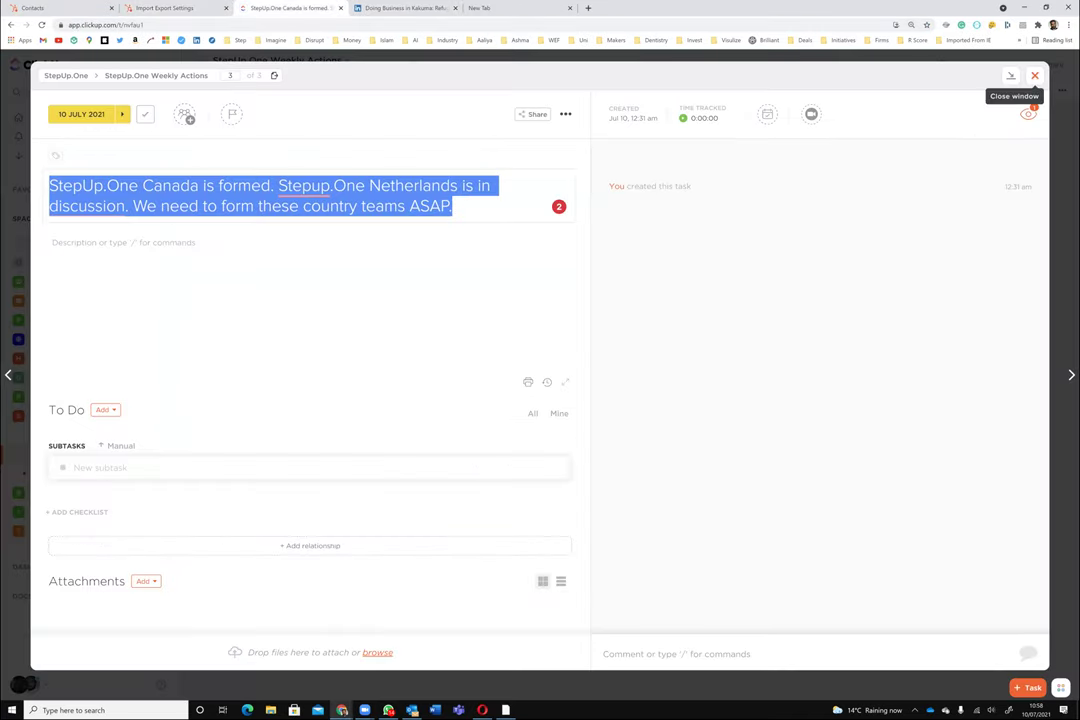
click(1035, 76)
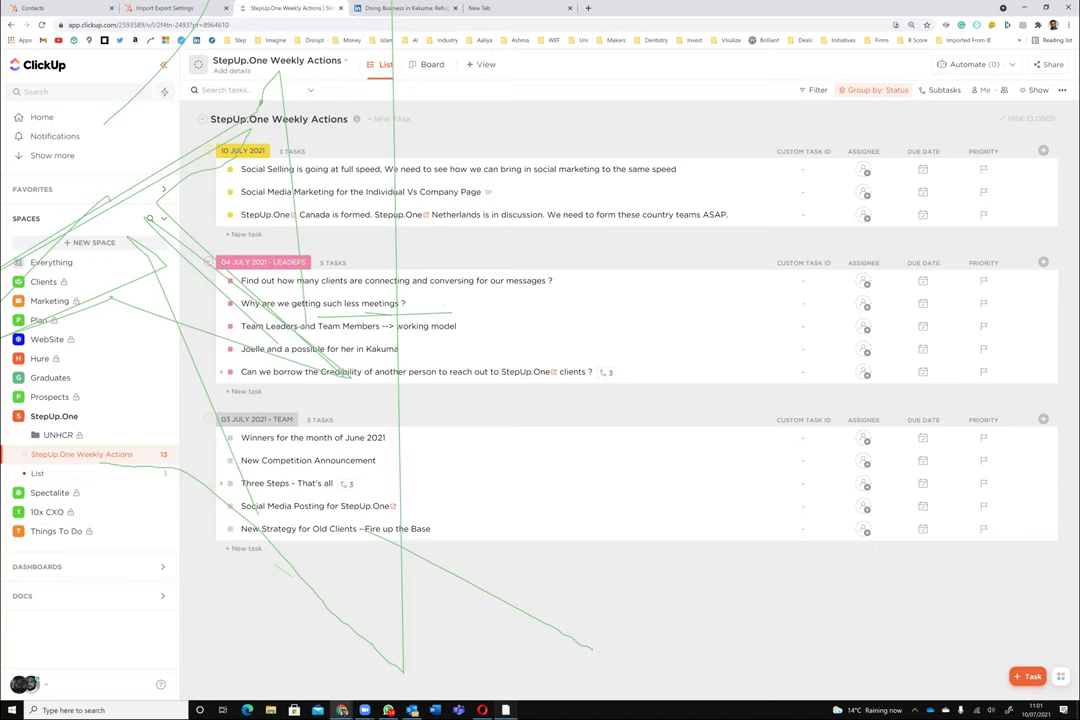
- Back in Excel, select the Grand Total value 38666 and the blank cell beneath it
key(alt+Tab)
scroll(300, 375, up, 5)
click(430, 371)
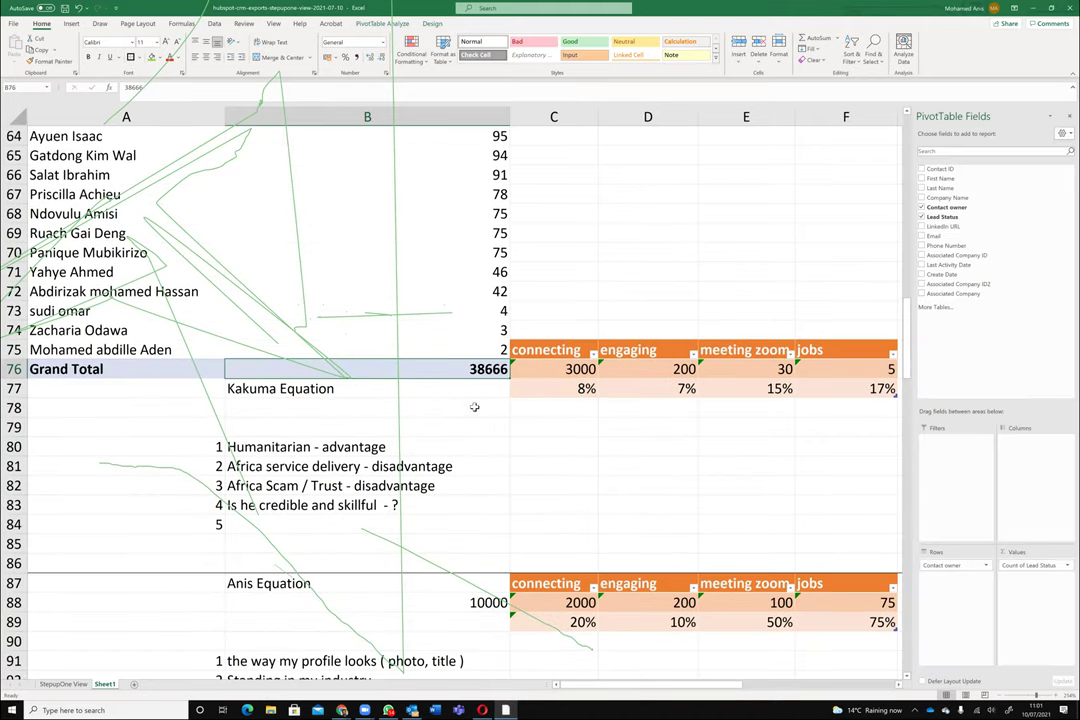
click(494, 411)
key(Up)
key(Up)
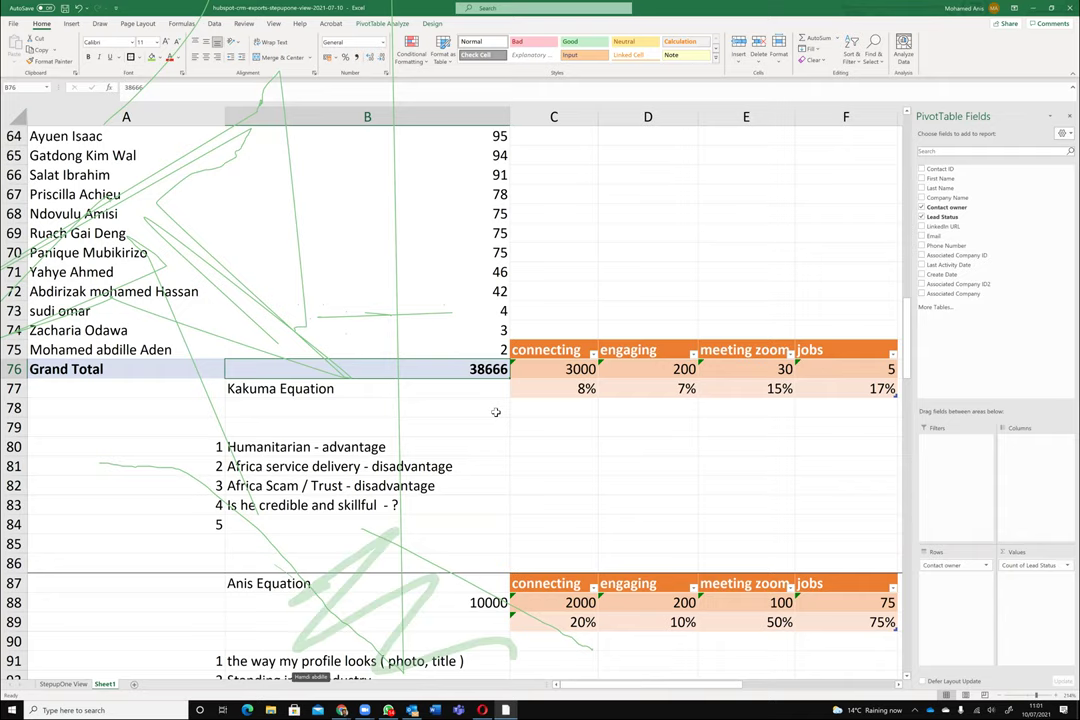
key(Right)
key(Right)
key(Right)
key(Right)
key(Right)
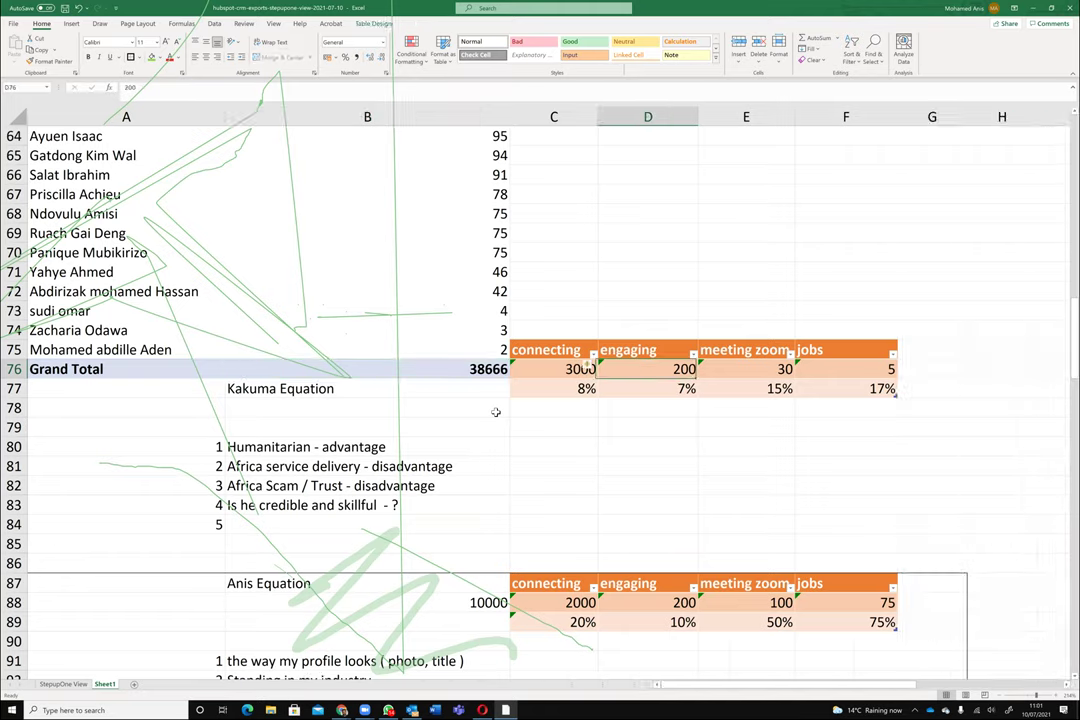
key(Left)
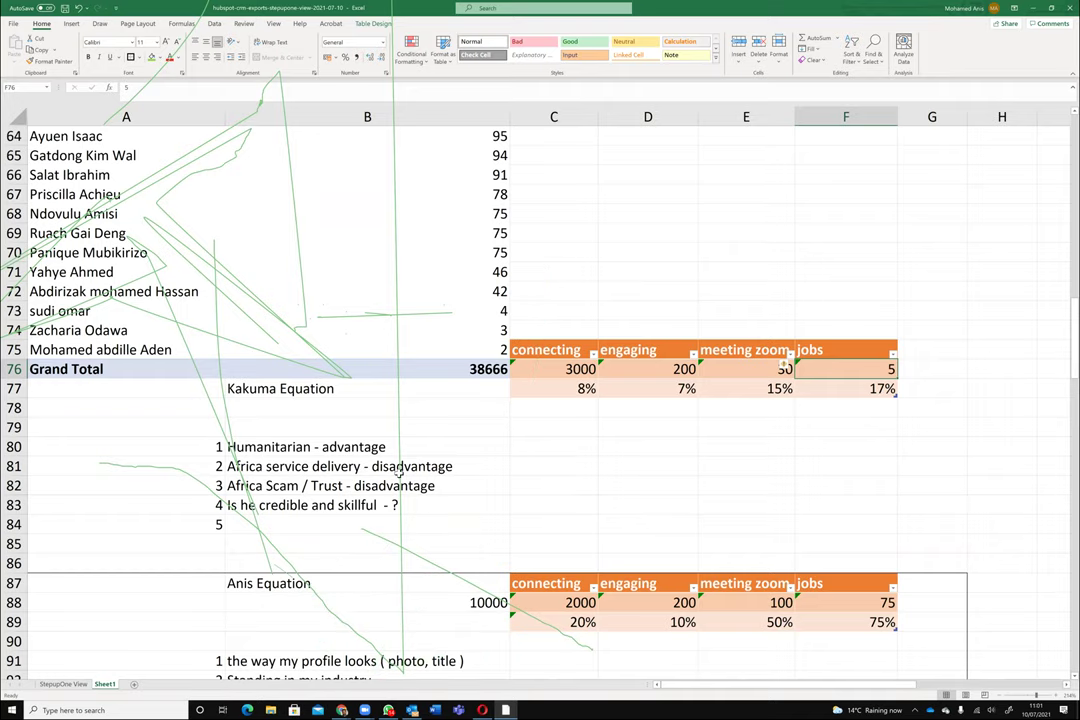
scroll(400, 470, down, 2)
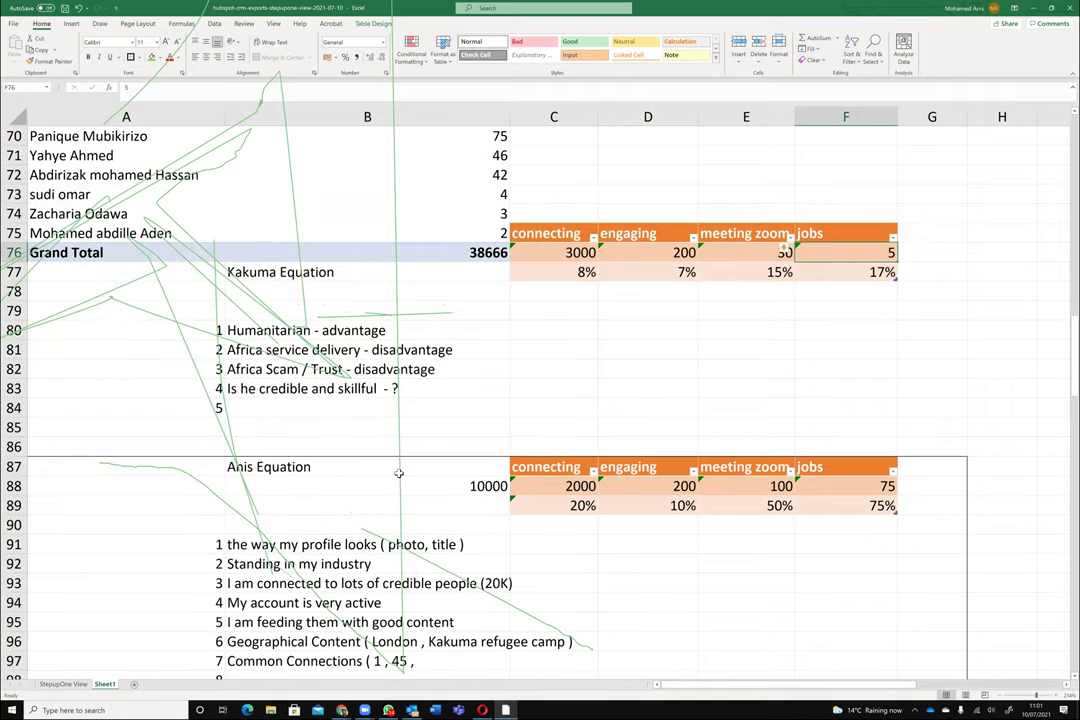
click(458, 485)
click(487, 255)
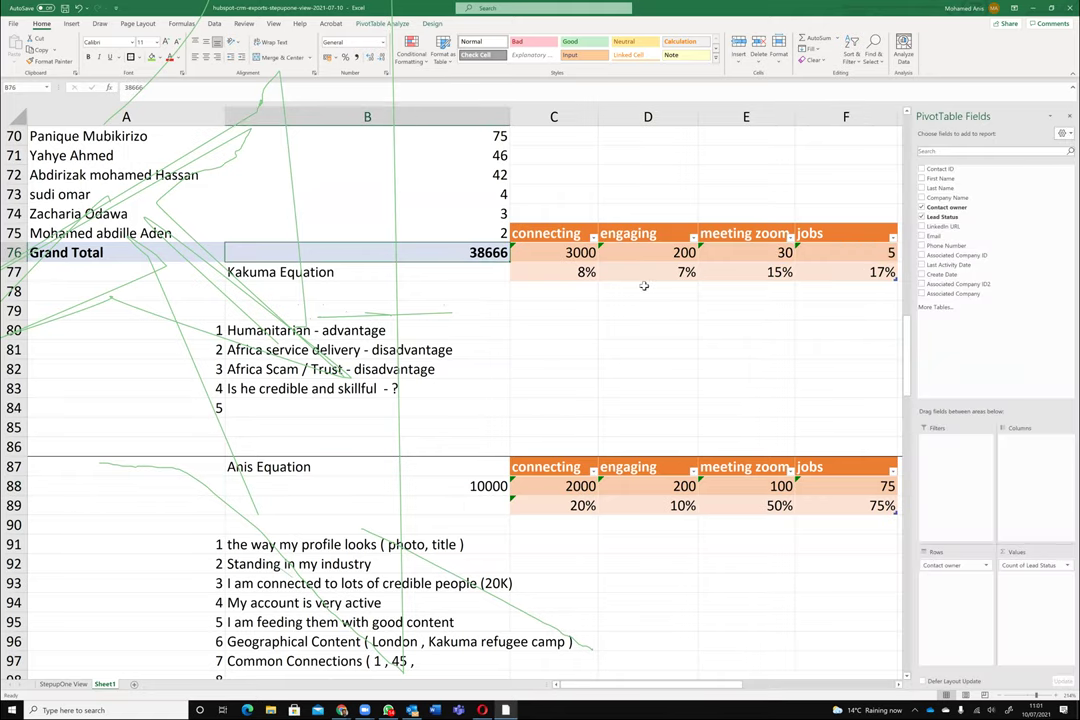
key(Right)
key(Right)
key(Right)
key(Right)
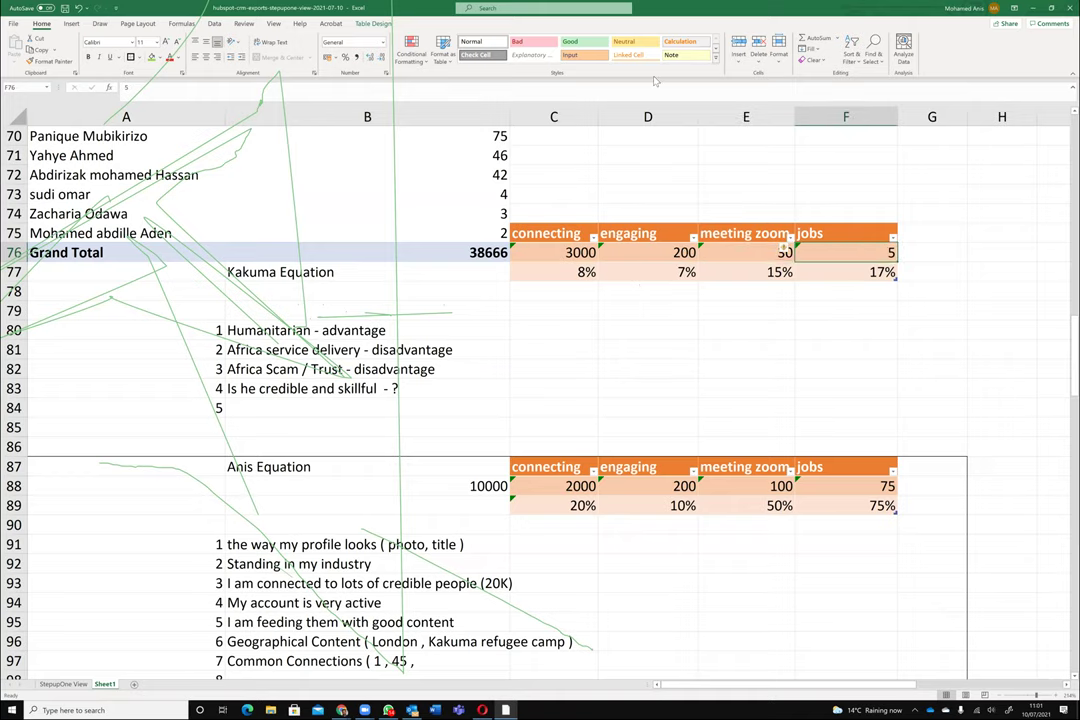
scroll(366, 272, down, 2)
drag(301, 214, 312, 299)
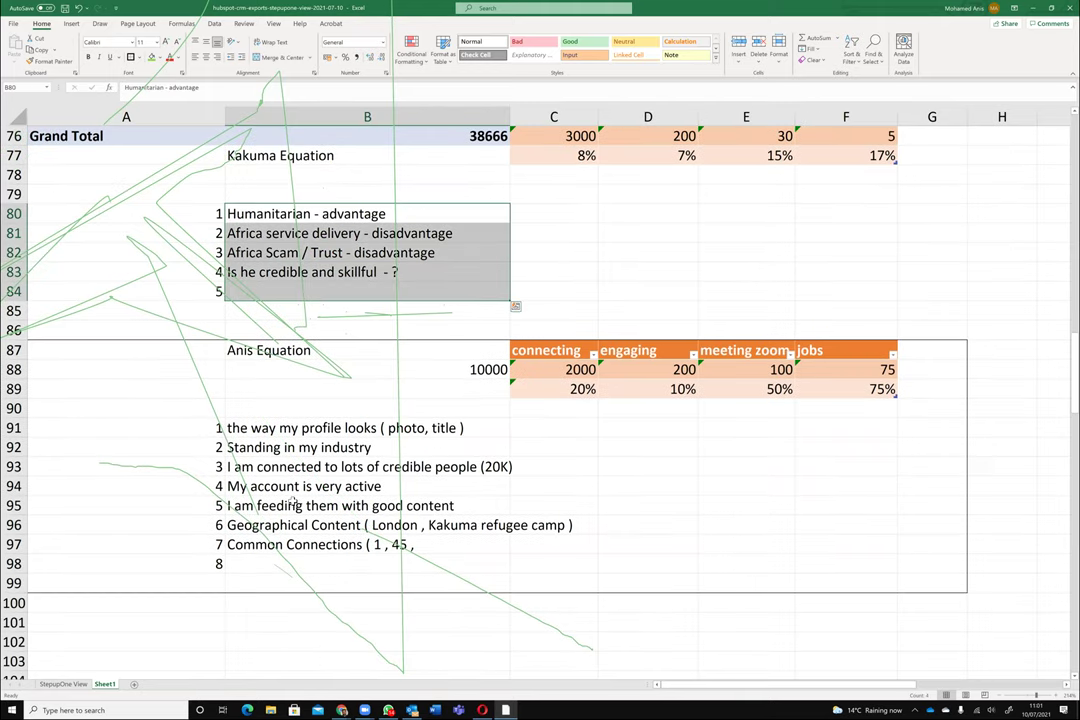
drag(300, 447, 305, 505)
drag(311, 577, 311, 590)
click(300, 544)
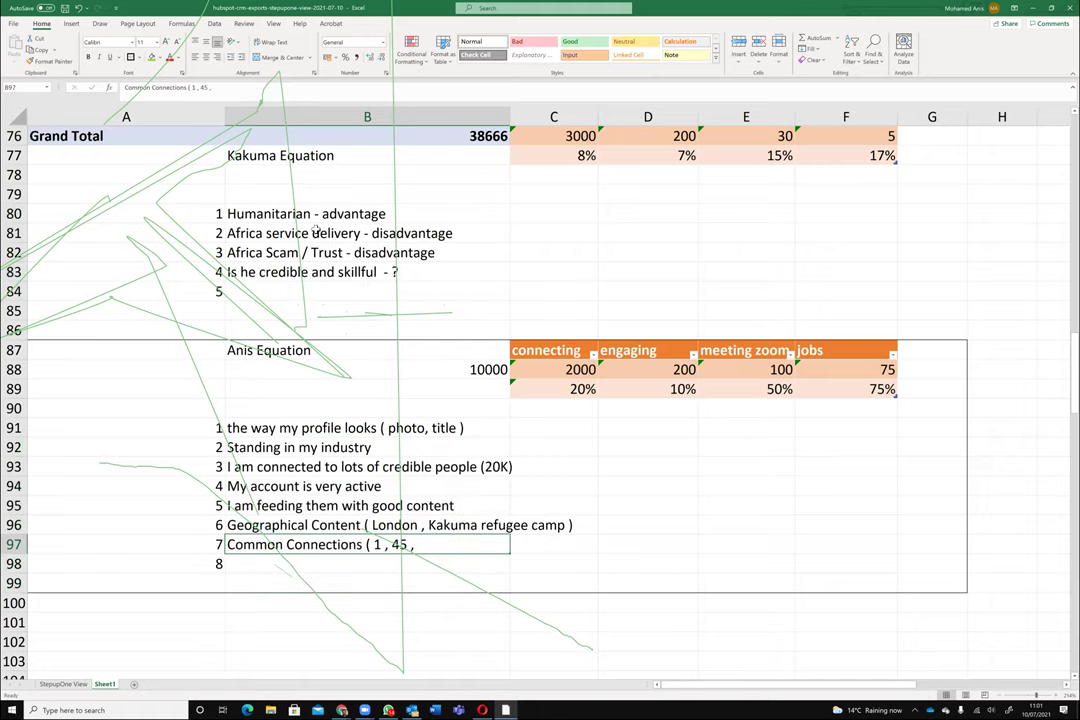
drag(265, 212, 313, 276)
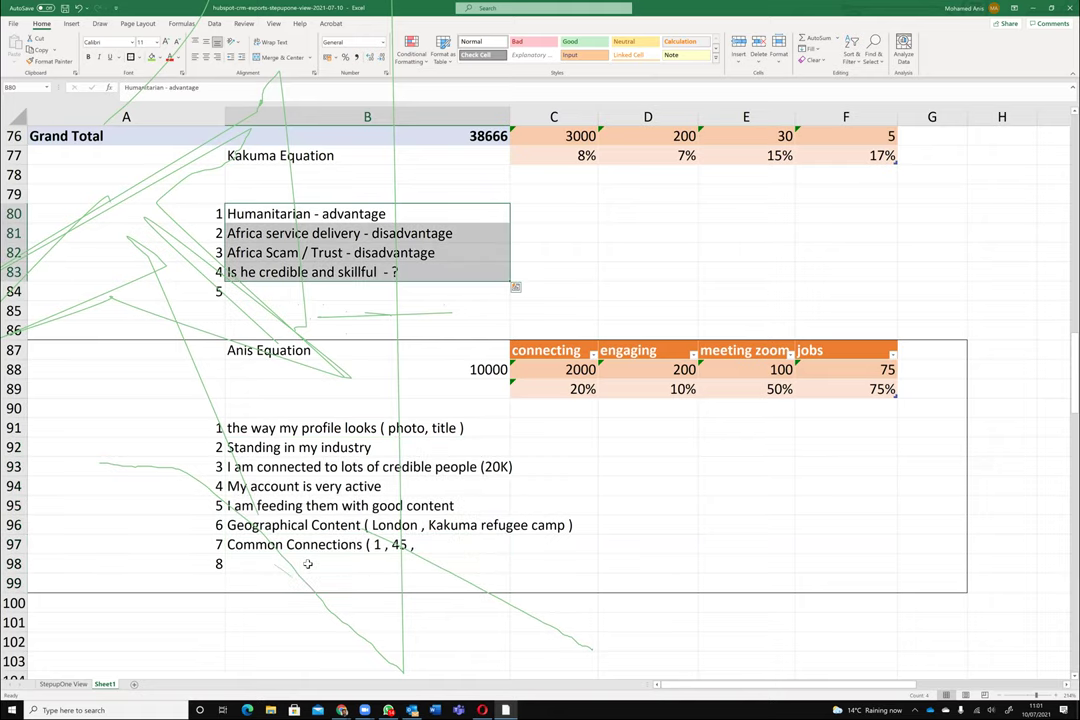
click(314, 442)
drag(316, 428, 311, 564)
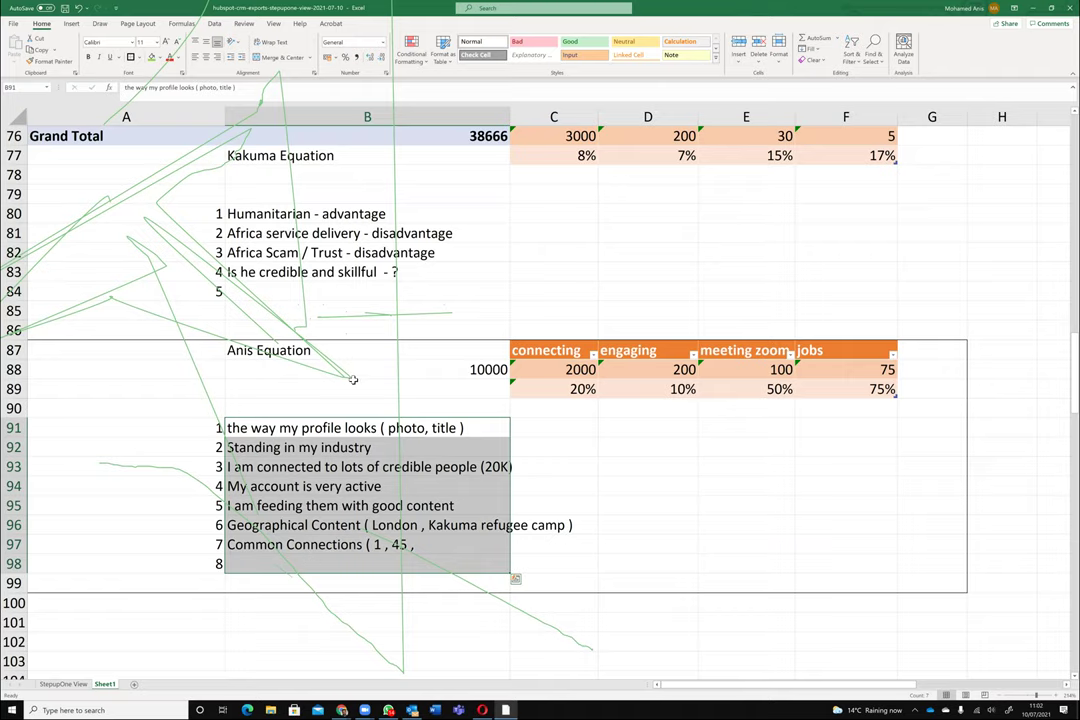
scroll(352, 378, down, 2)
scroll(360, 385, up, 2)
click(258, 213)
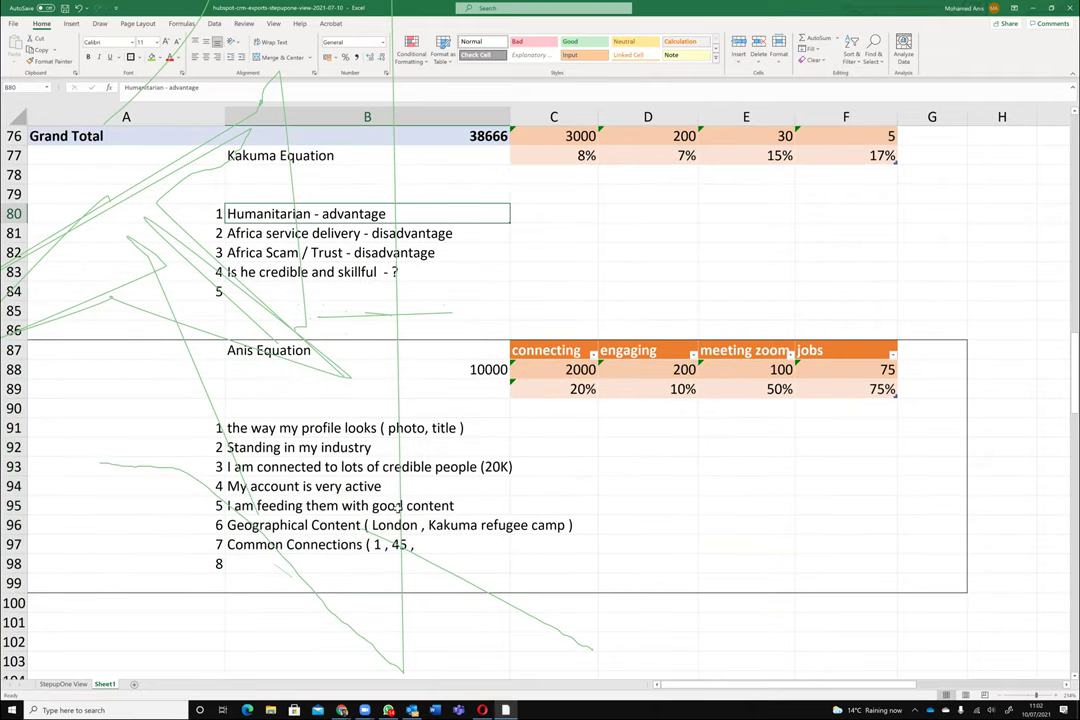
drag(388, 427, 372, 564)
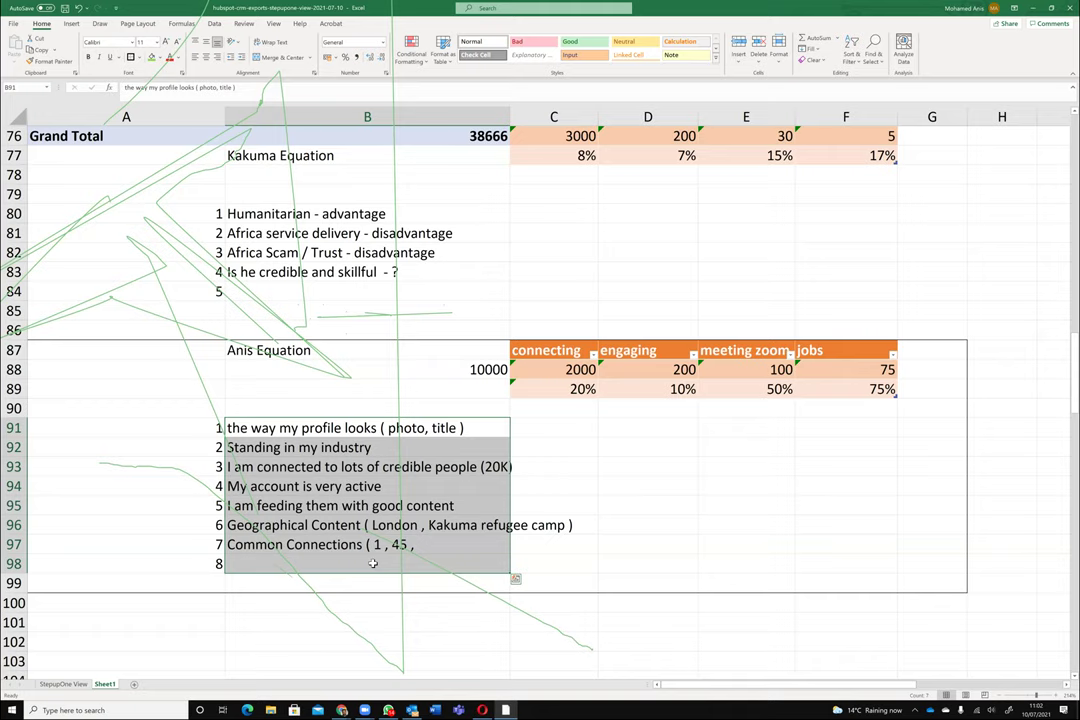
scroll(372, 563, down, 1)
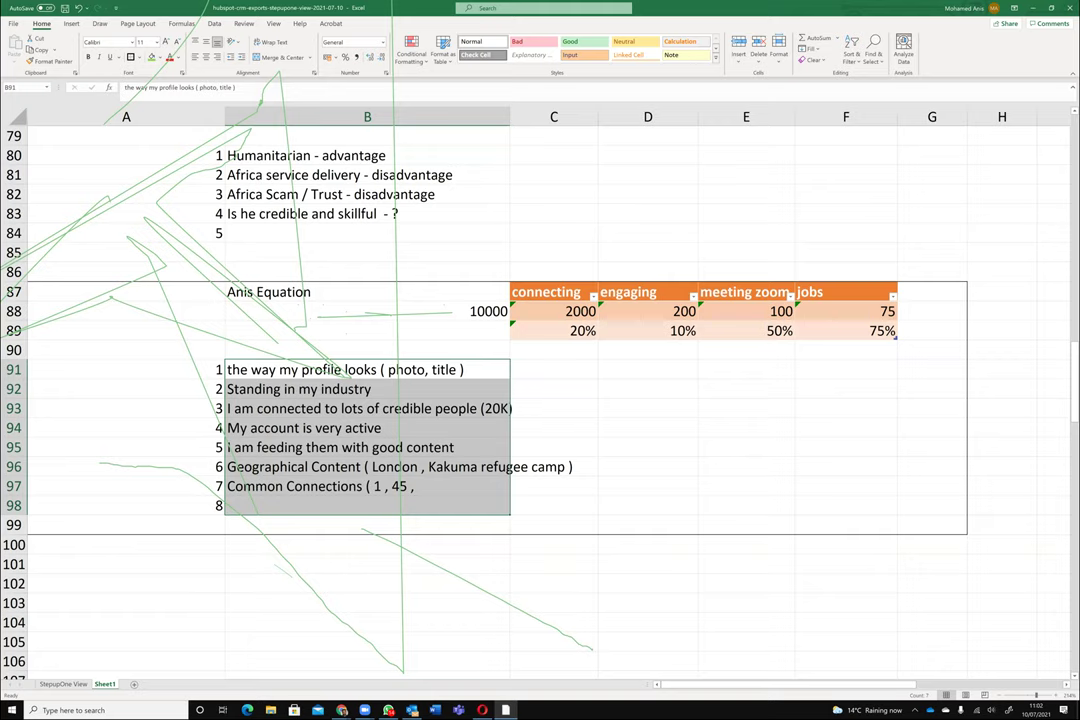
scroll(106, 585, up, 2)
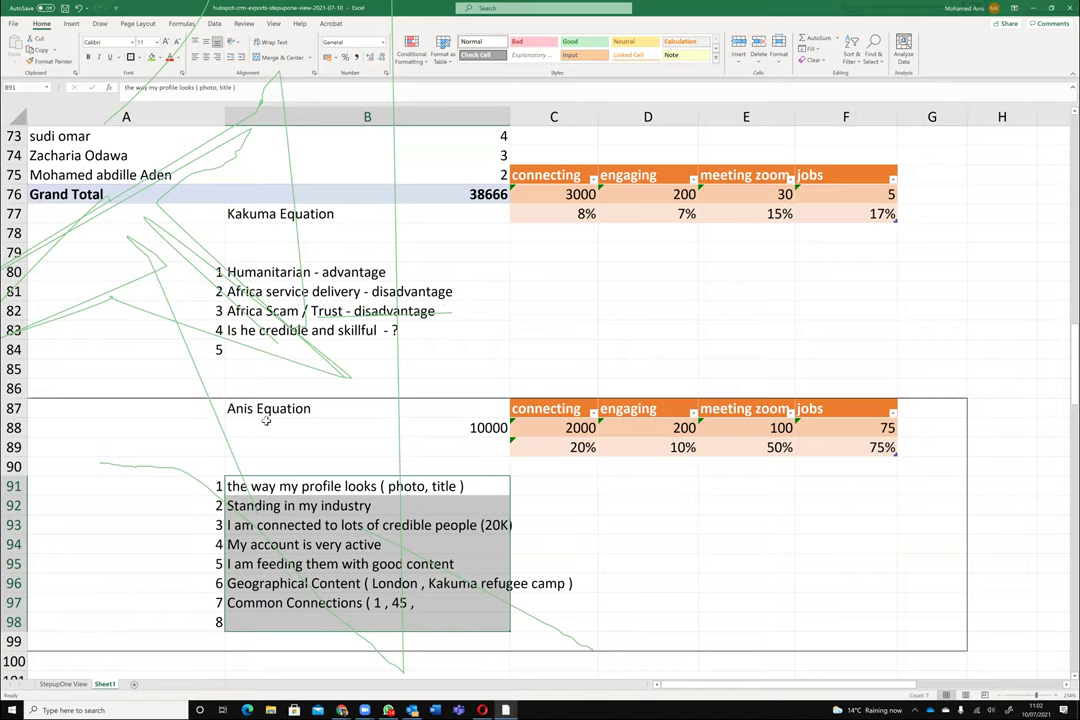
scroll(266, 421, down, 1)
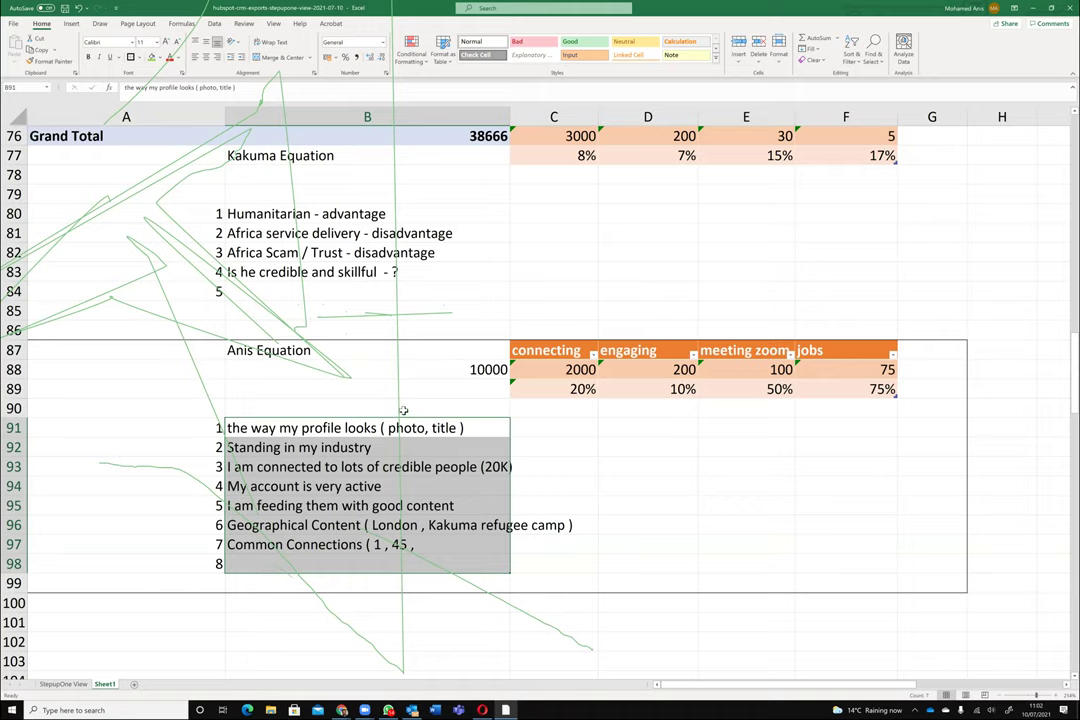
click(325, 447)
drag(120, 428, 362, 562)
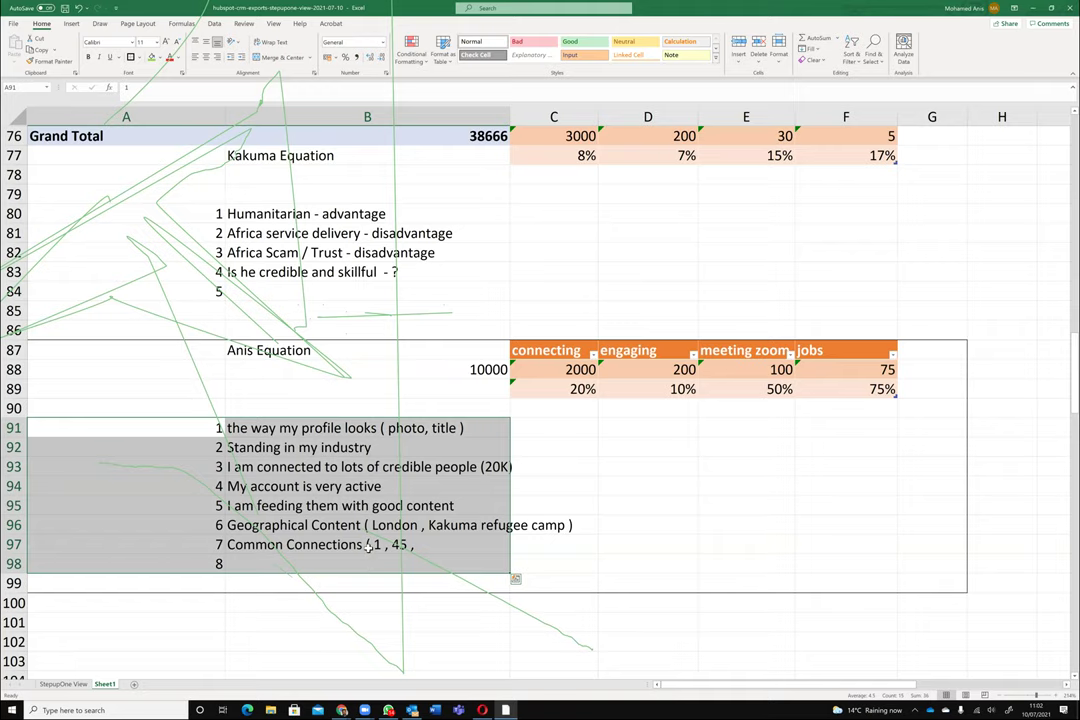
scroll(358, 544, up, 1)
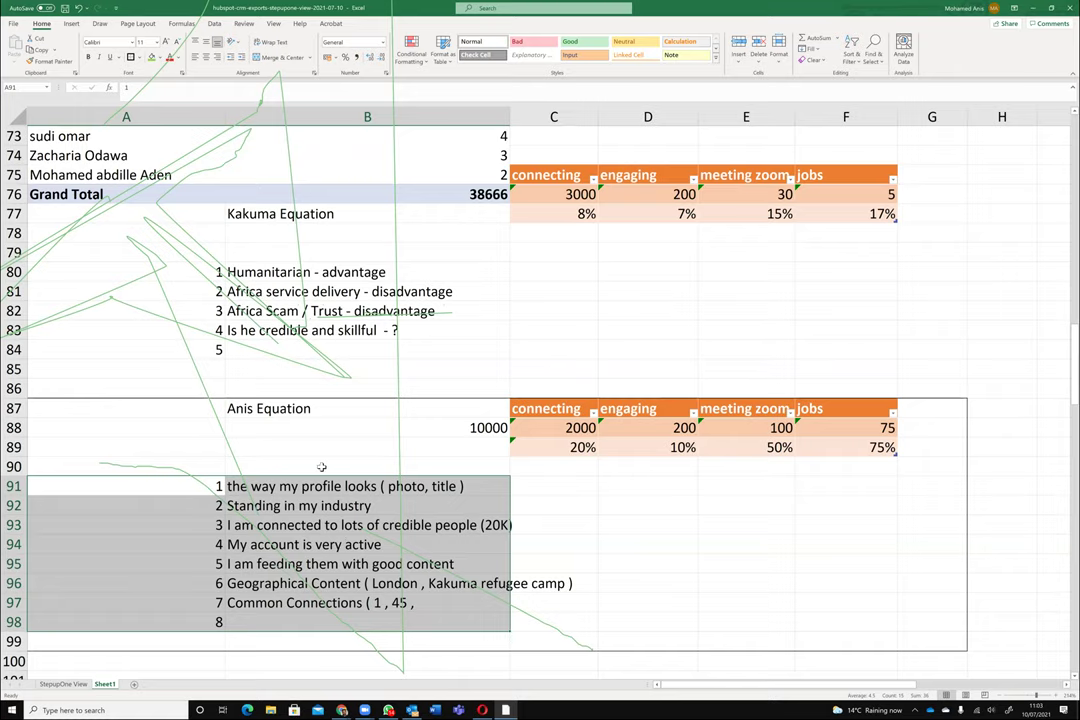
scroll(295, 318, up, 1)
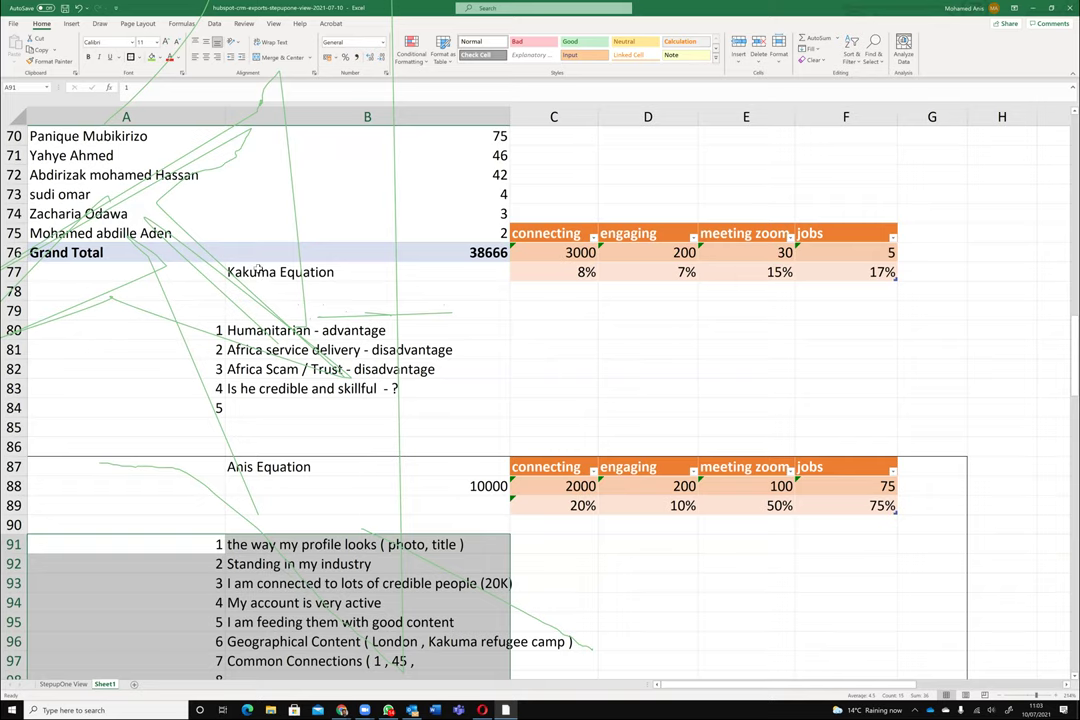
click(266, 266)
key(Down)
key(Down)
drag(265, 256, 861, 427)
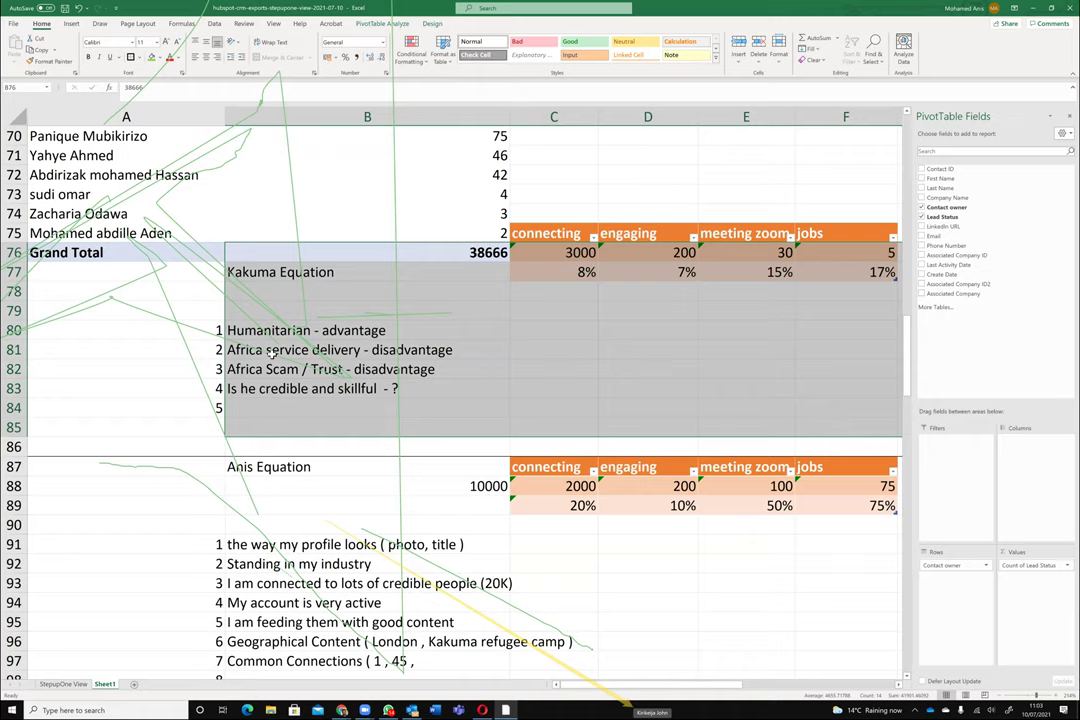
- Enter 'Skill disadvantage' in the empty item 5 slot of the Kakuma list
click(271, 350)
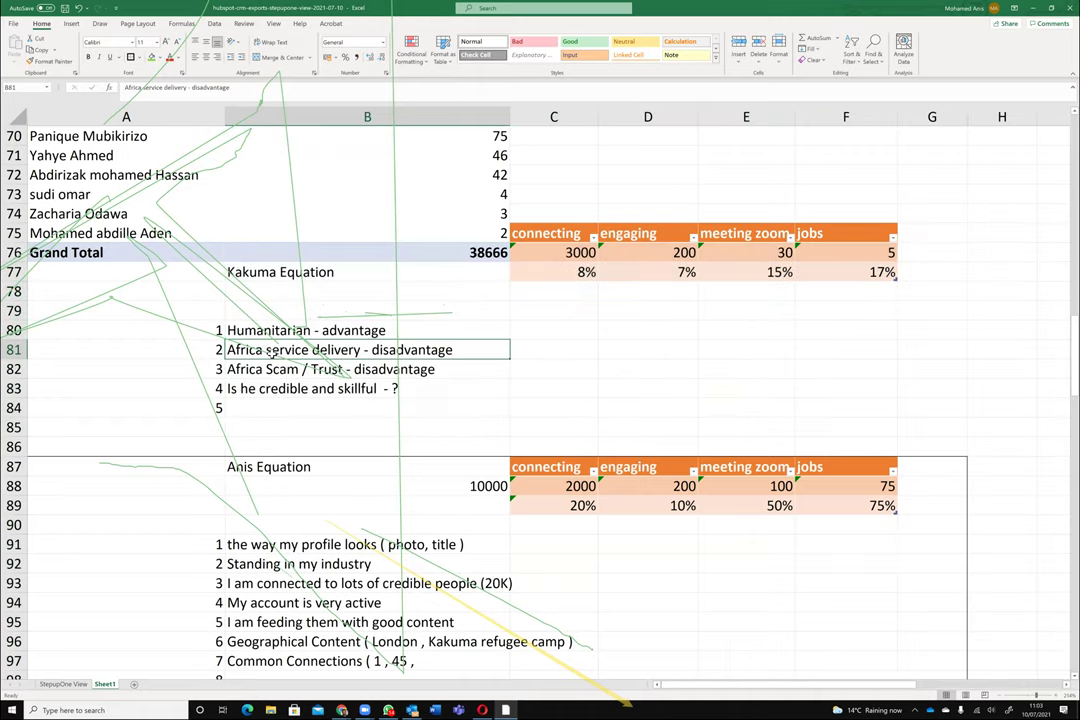
click(276, 370)
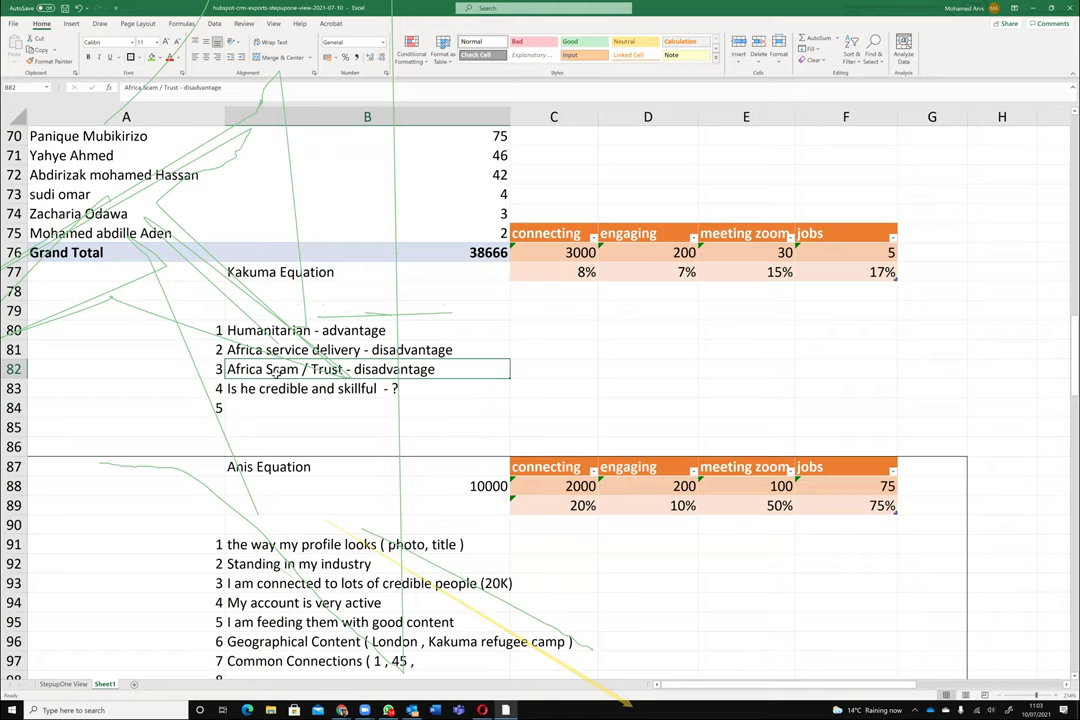
click(277, 389)
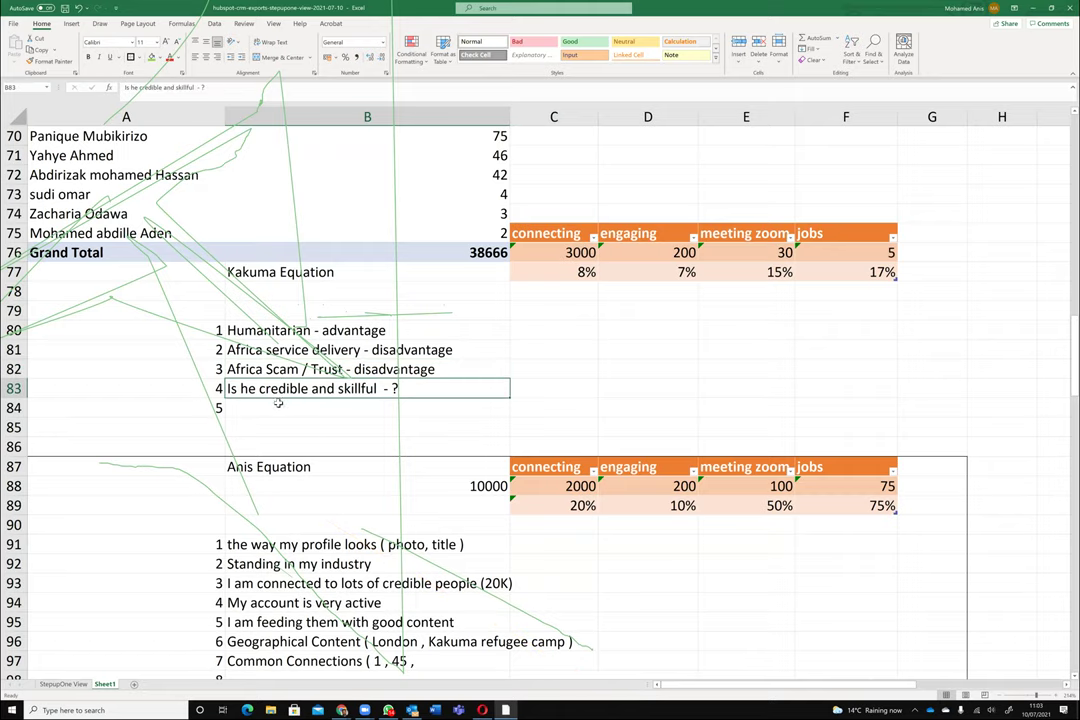
click(279, 408)
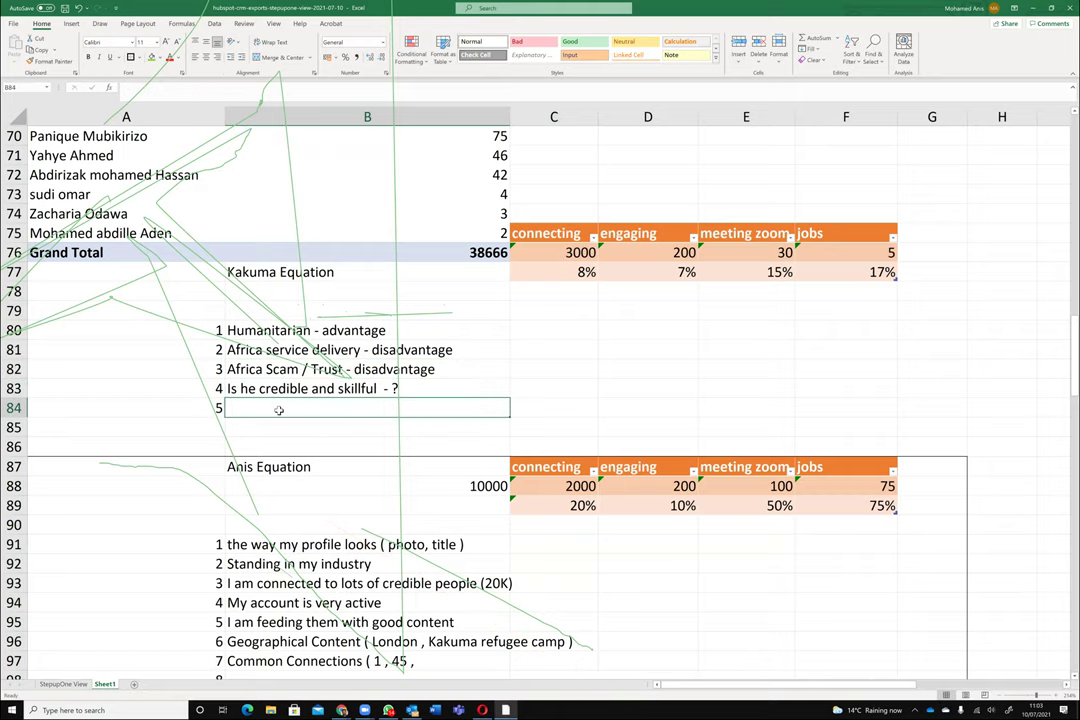
text(Skill )
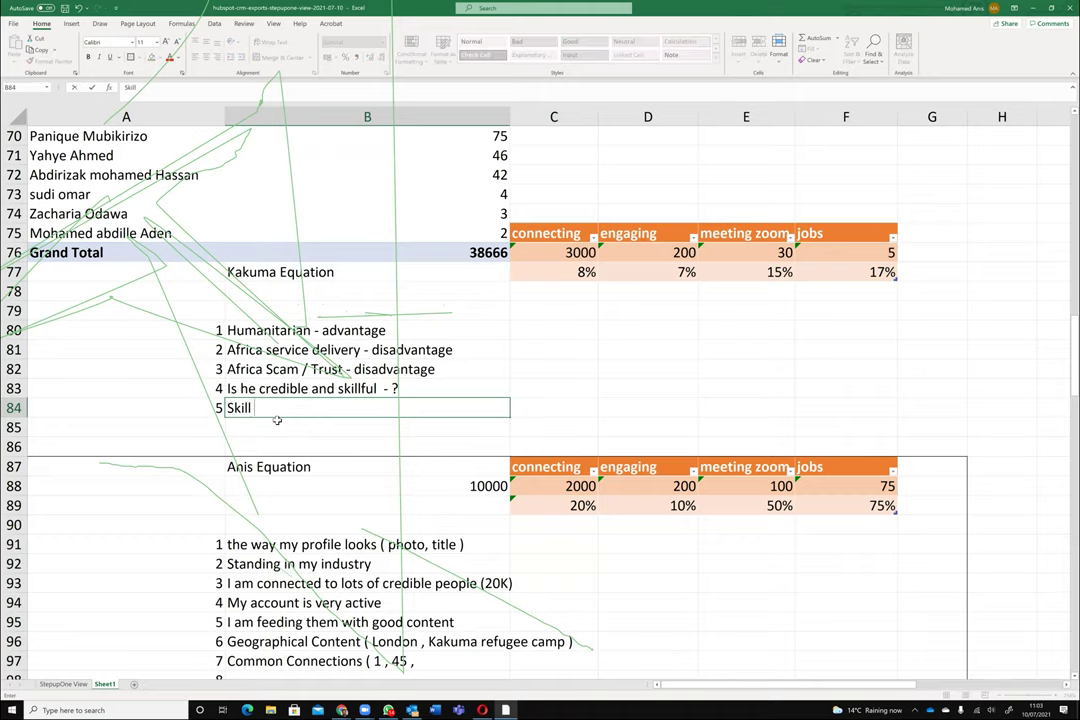
text(disadvantage)
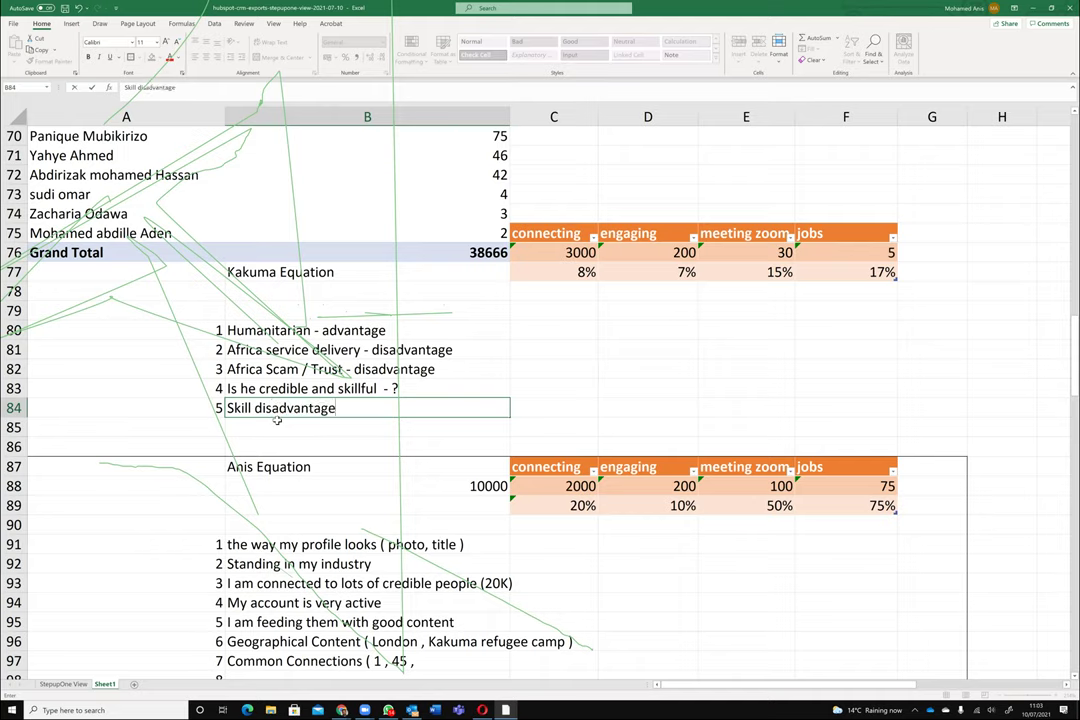
key(Return)
- Reword Kakuma item 4 to end with '- disadvanattge'
key(Up)
key(Up)
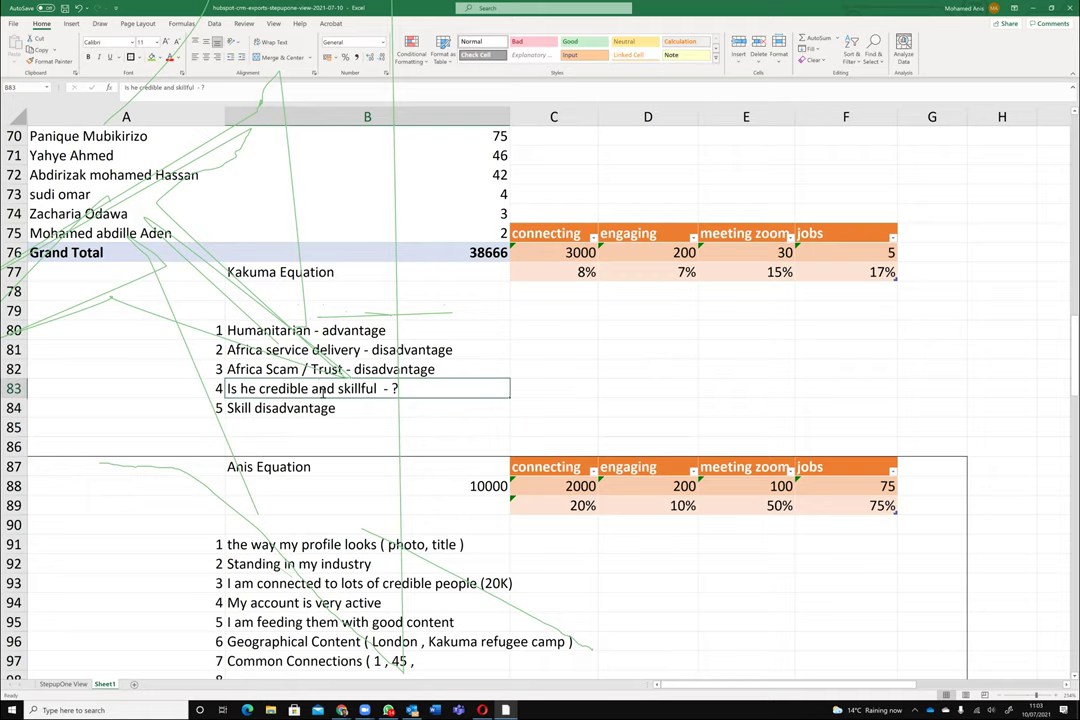
key(F2)
key(BackSpace)
key(BackSpace)
key(BackSpace)
key(BackSpace)
key(BackSpace)
key(BackSpace)
key(BackSpace)
key(BackSpace)
key(BackSpace)
key(BackSpace)
key(BackSpace)
key(BackSpace)
key(BackSpace)
key(BackSpace)
key(BackSpace)
key(BackSpace)
key(BackSpace)
key(BackSpace)
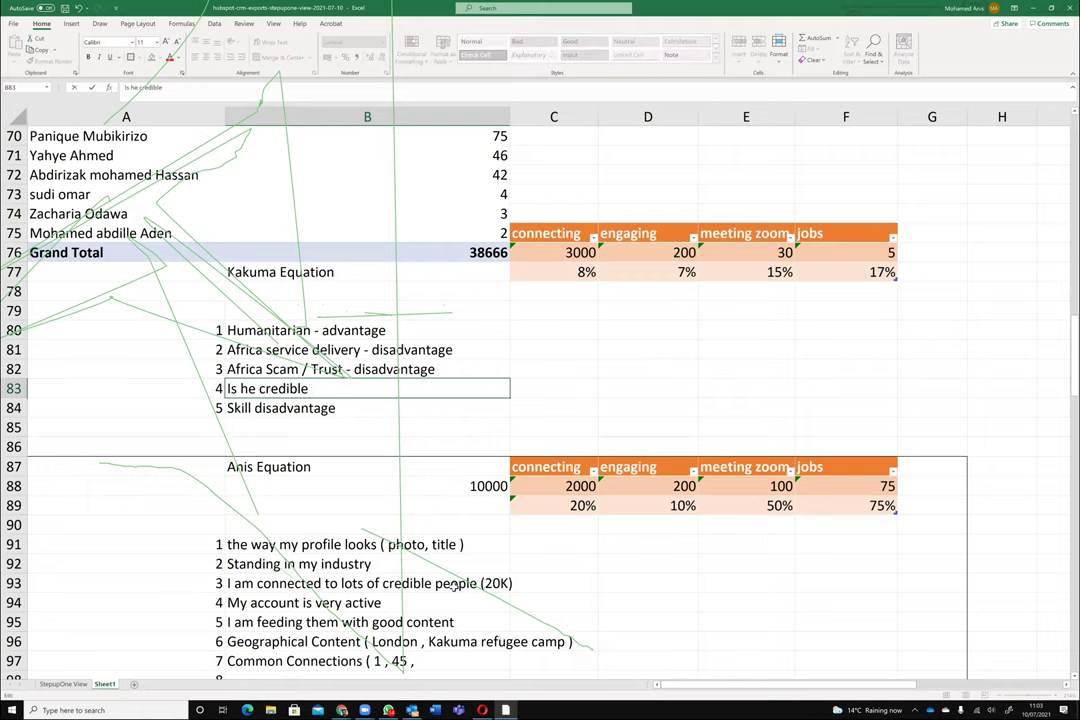
text(- disadvanattge)
key(Return)
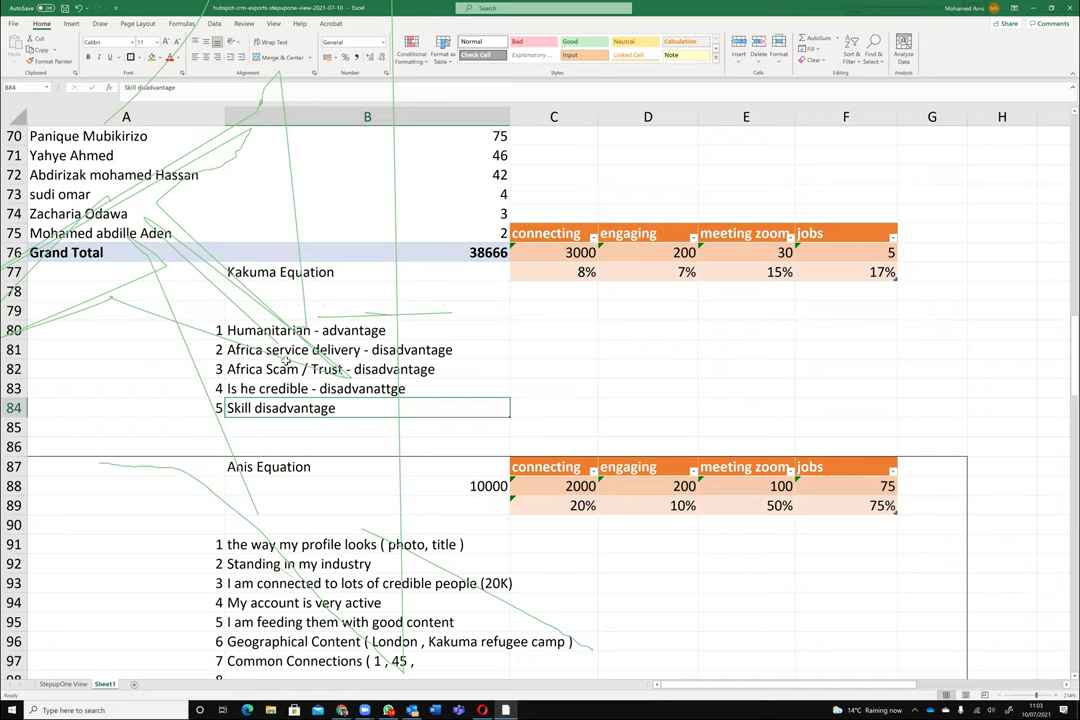
click(290, 330)
scroll(289, 484, down, 2)
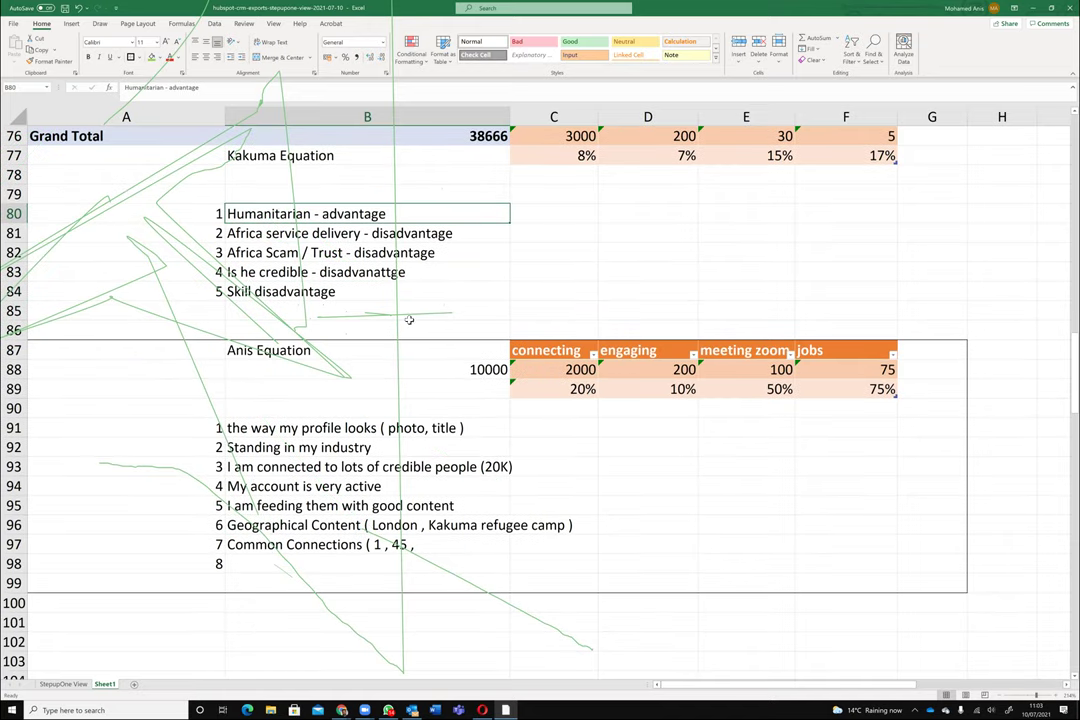
- Open the StepUp.One Canada task in ClickUp and visit the StepUp.One website linked in its title
mouse_move(341, 710)
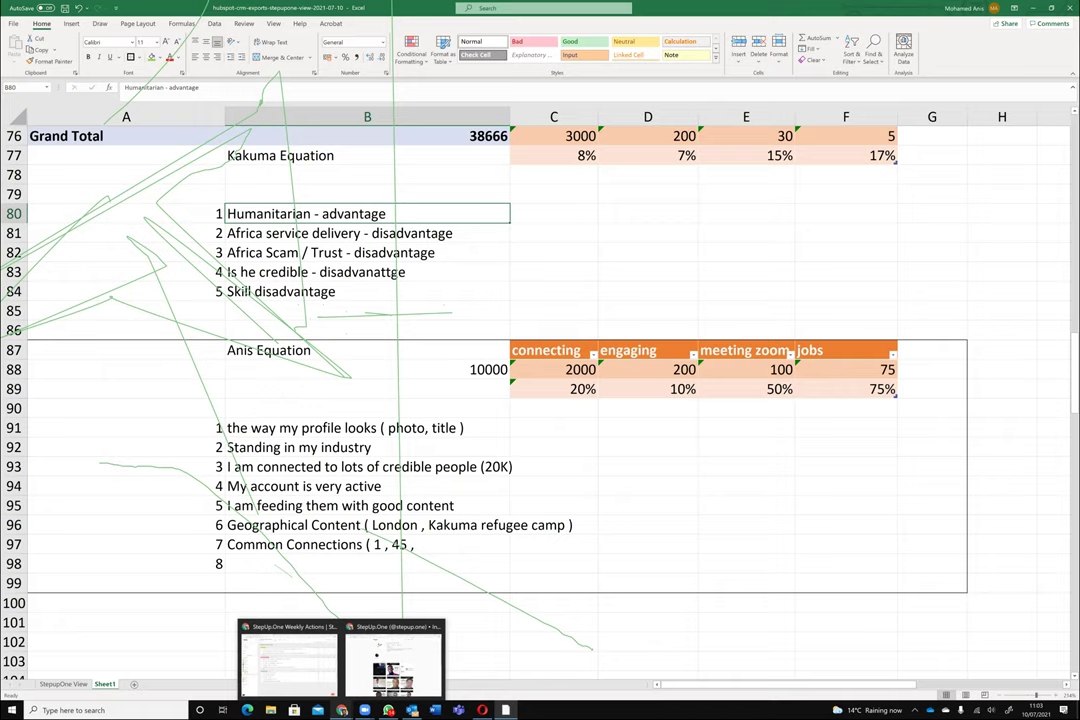
click(398, 655)
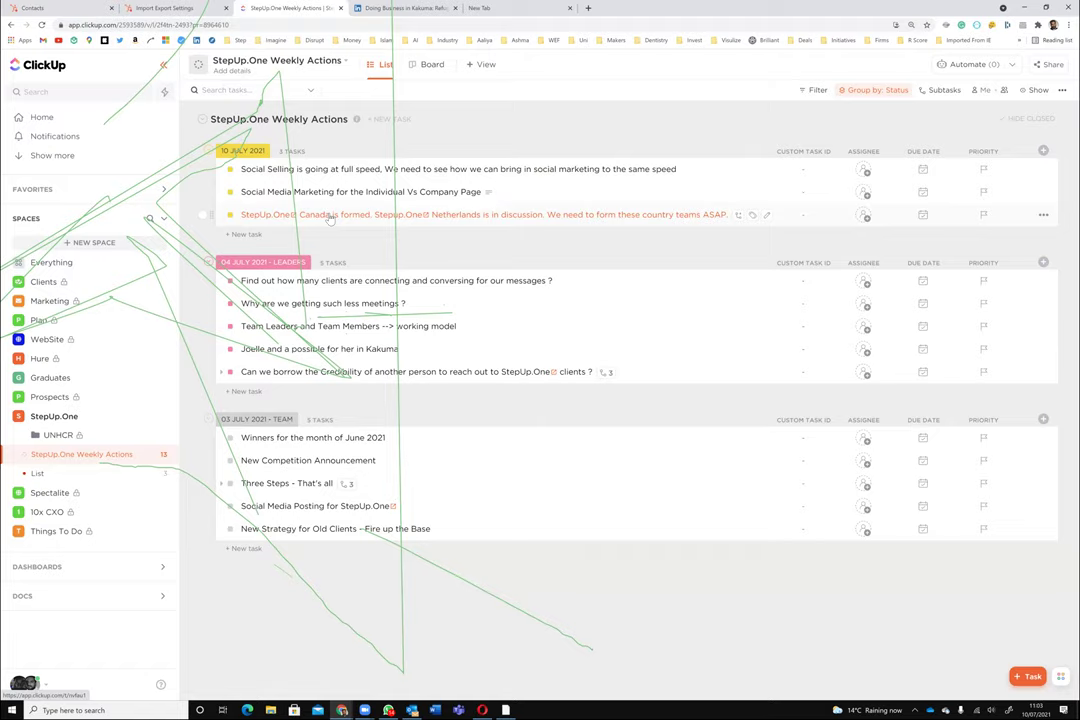
click(330, 219)
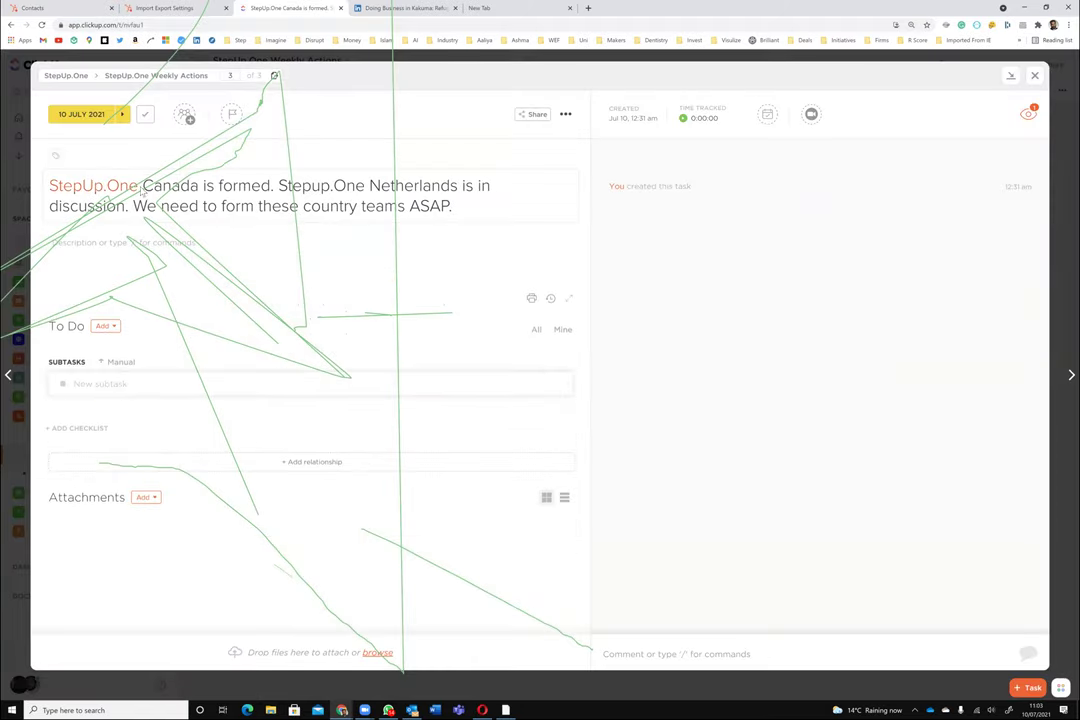
click(120, 186)
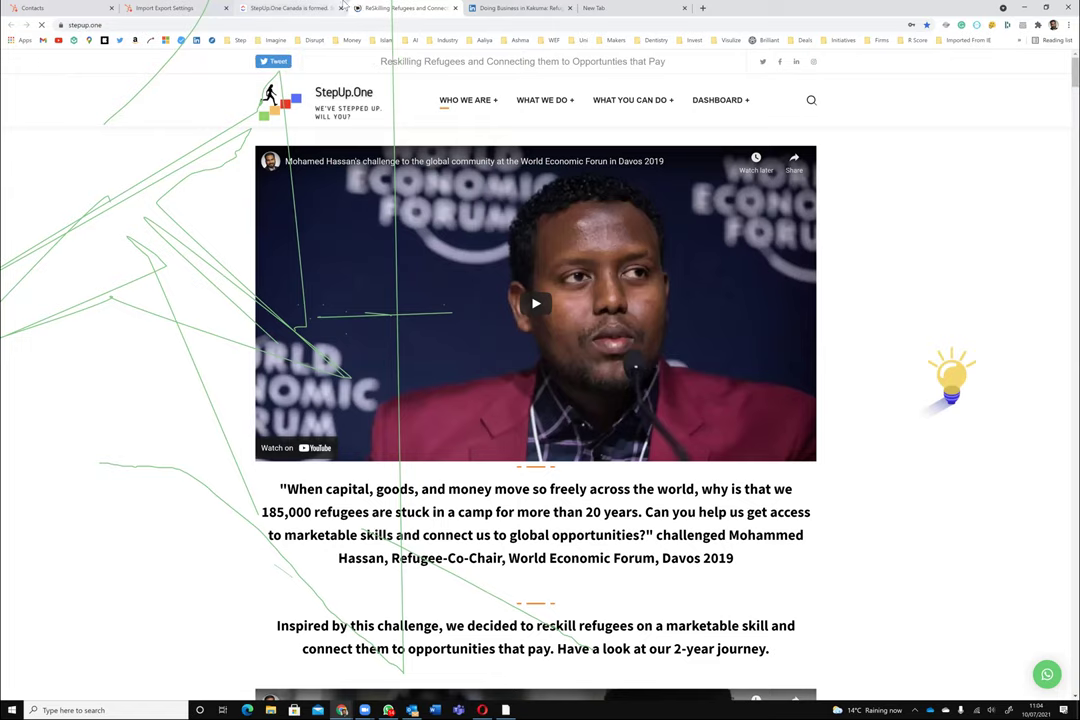
click(316, 7)
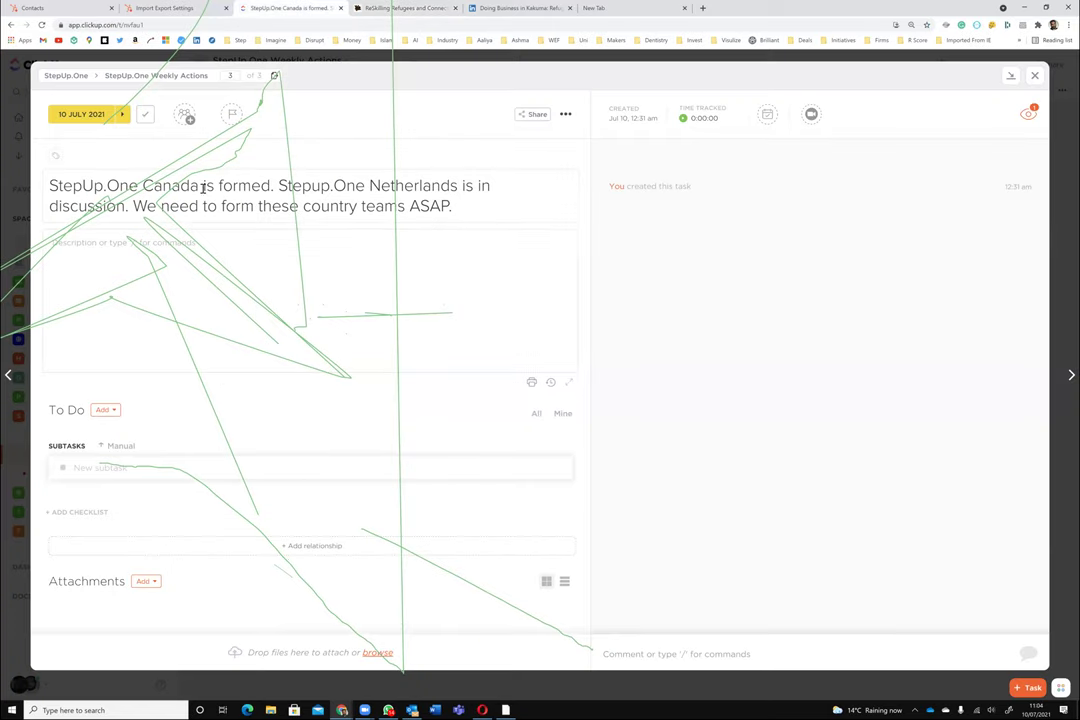
- Highlight the first sentence 'StepUp.One Canada is formed.' in the task title
click(268, 186)
drag(48, 186, 271, 186)
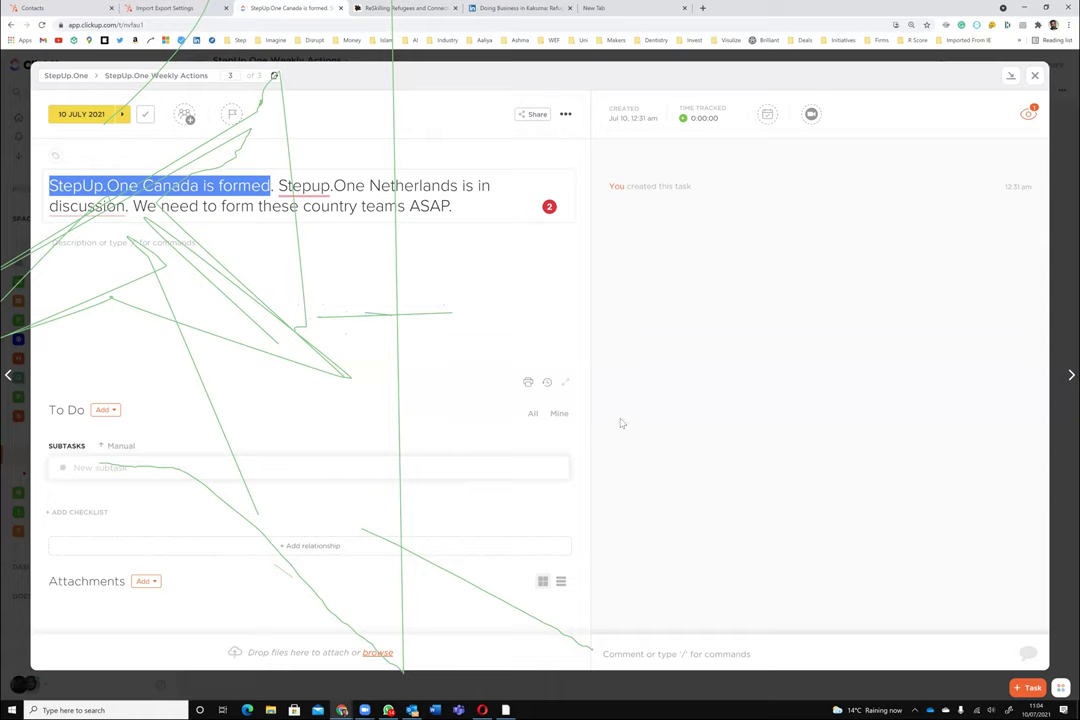
click(265, 188)
drag(274, 186, 4, 169)
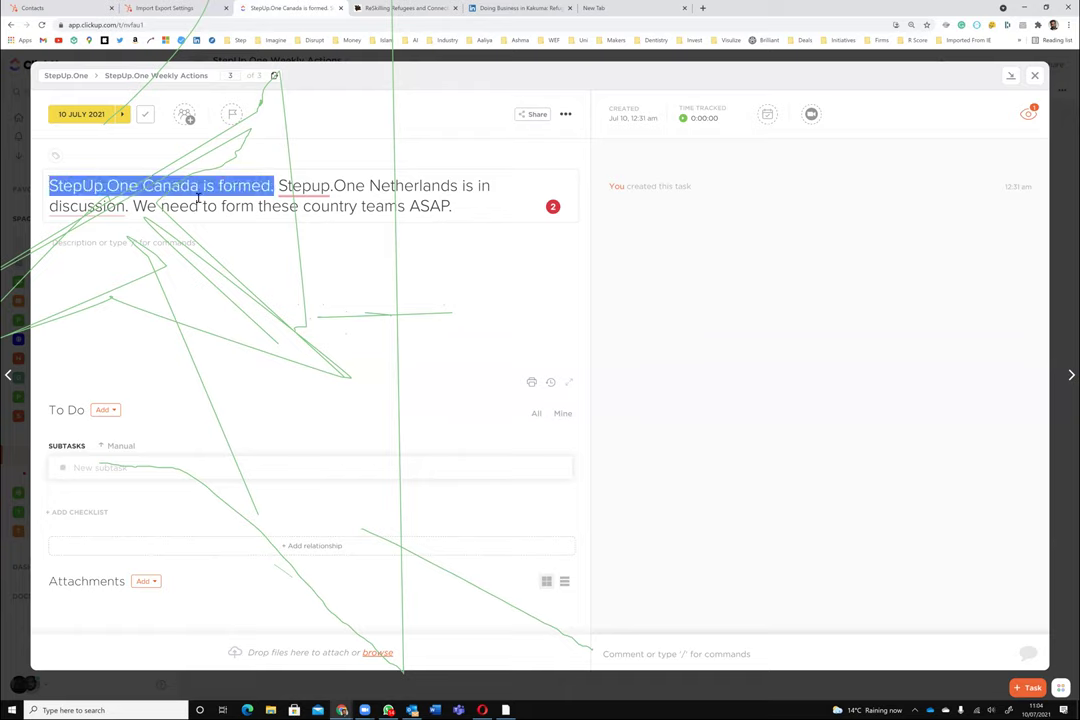
click(224, 186)
drag(275, 186, 22, 181)
click(145, 185)
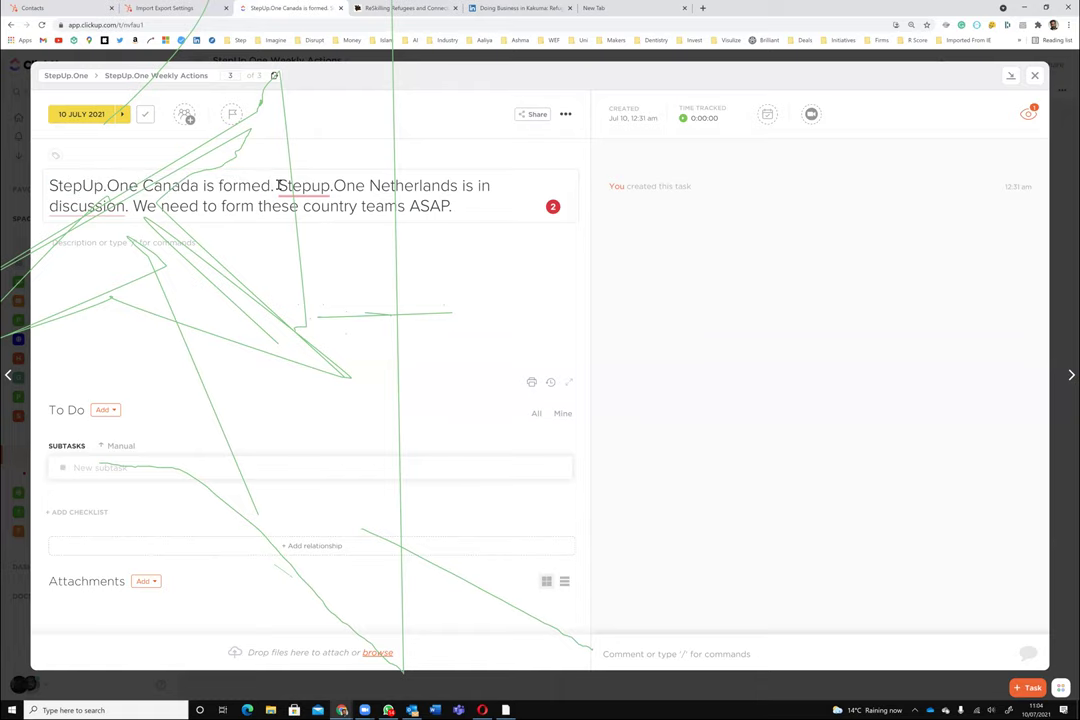
drag(278, 186, 2, 188)
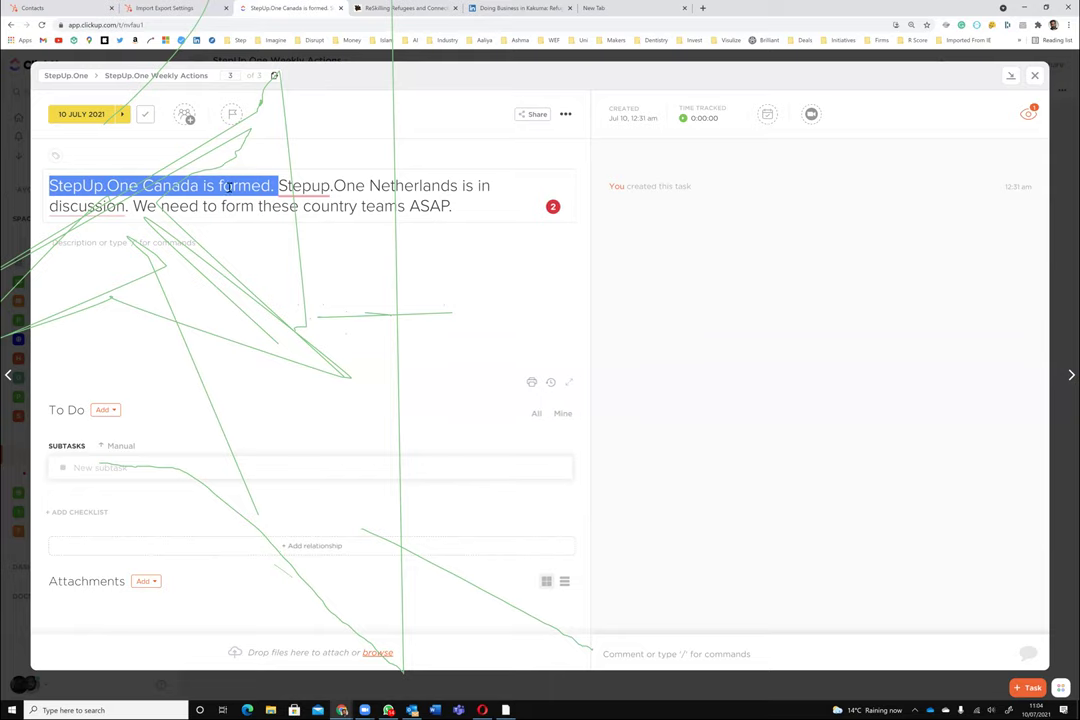
click(276, 186)
drag(276, 186, 19, 186)
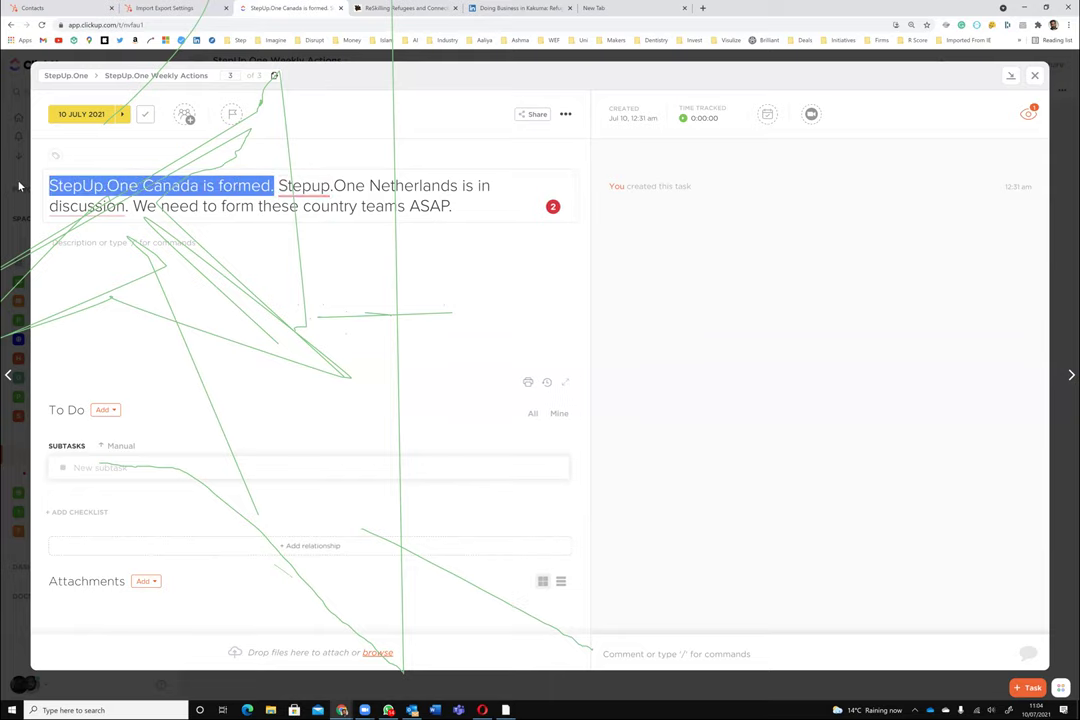
click(531, 11)
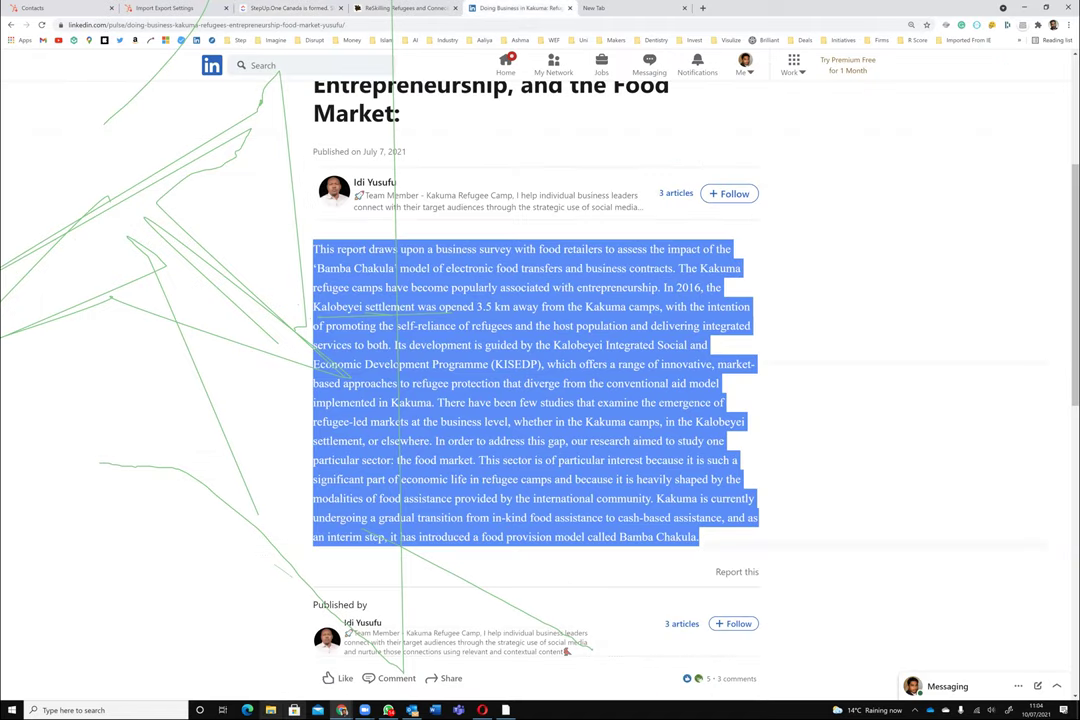
click(341, 710)
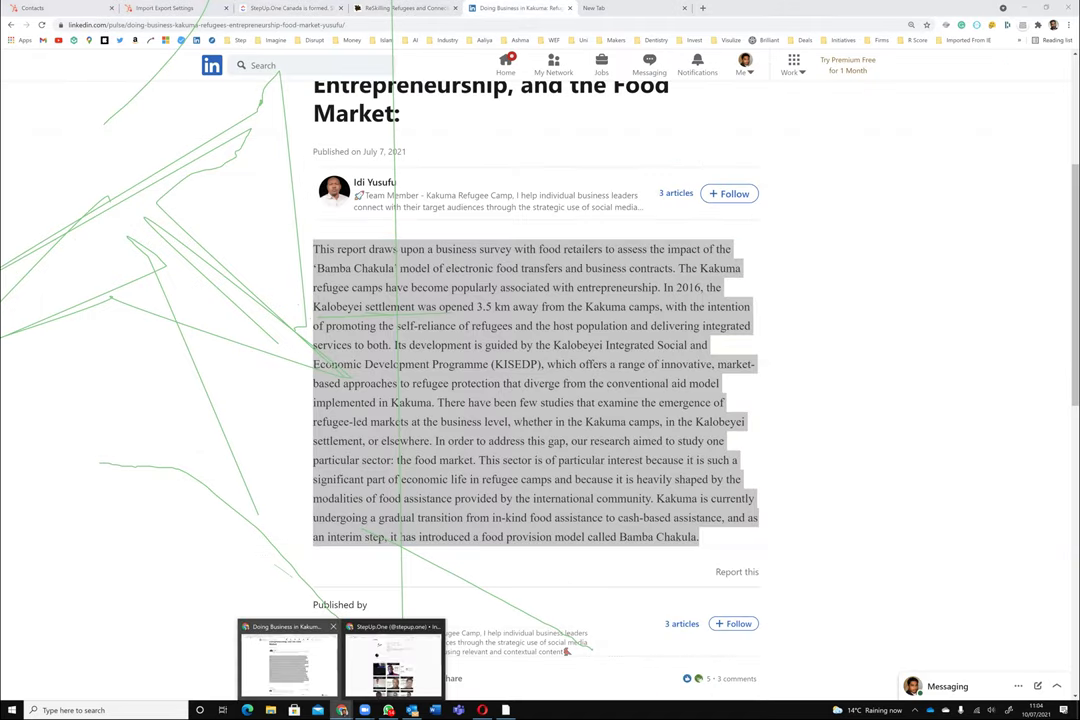
click(288, 660)
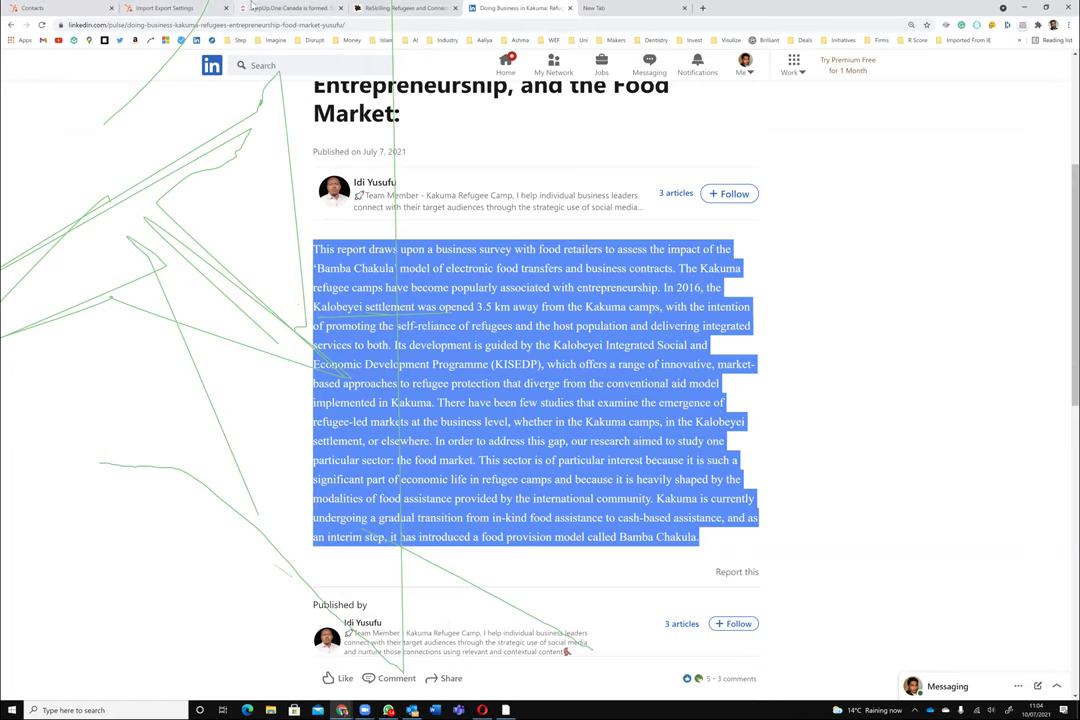
click(293, 8)
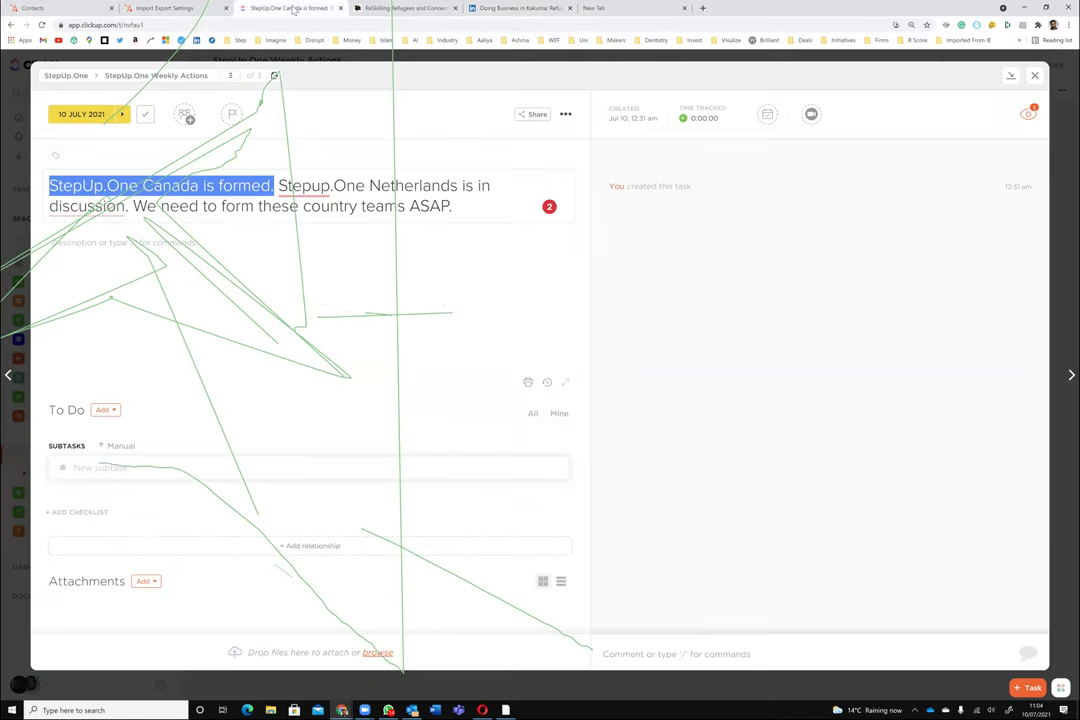
click(273, 187)
drag(273, 187, 3, 165)
click(249, 189)
drag(270, 187, 18, 191)
click(283, 191)
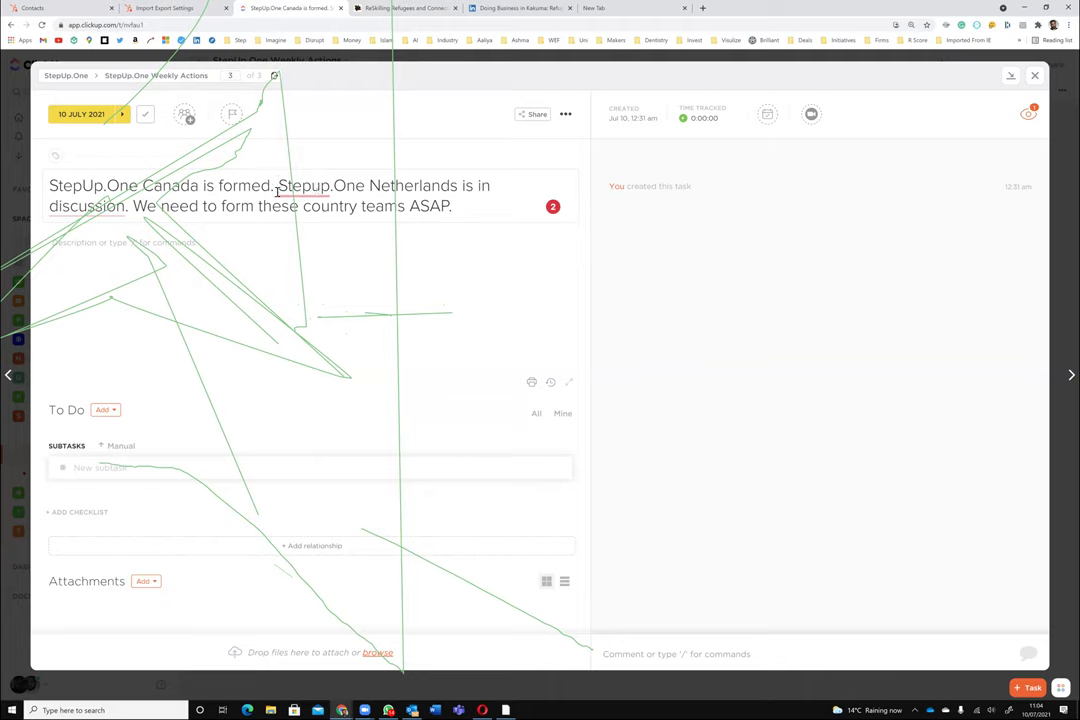
drag(280, 188, 549, 186)
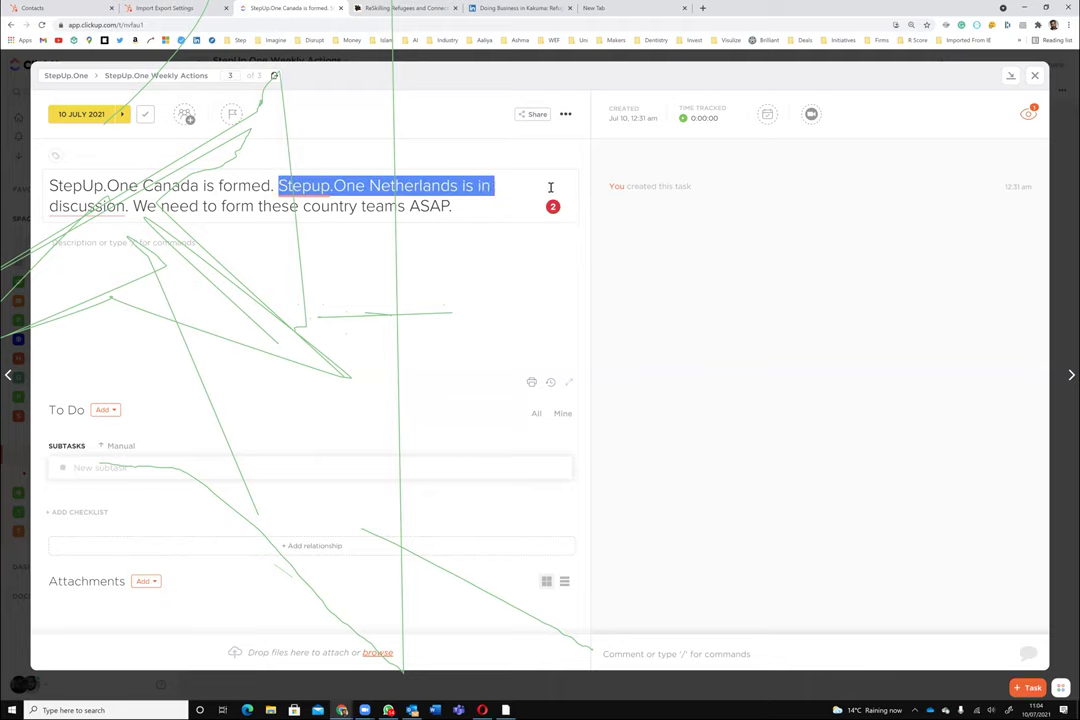
click(293, 181)
drag(293, 181, 127, 207)
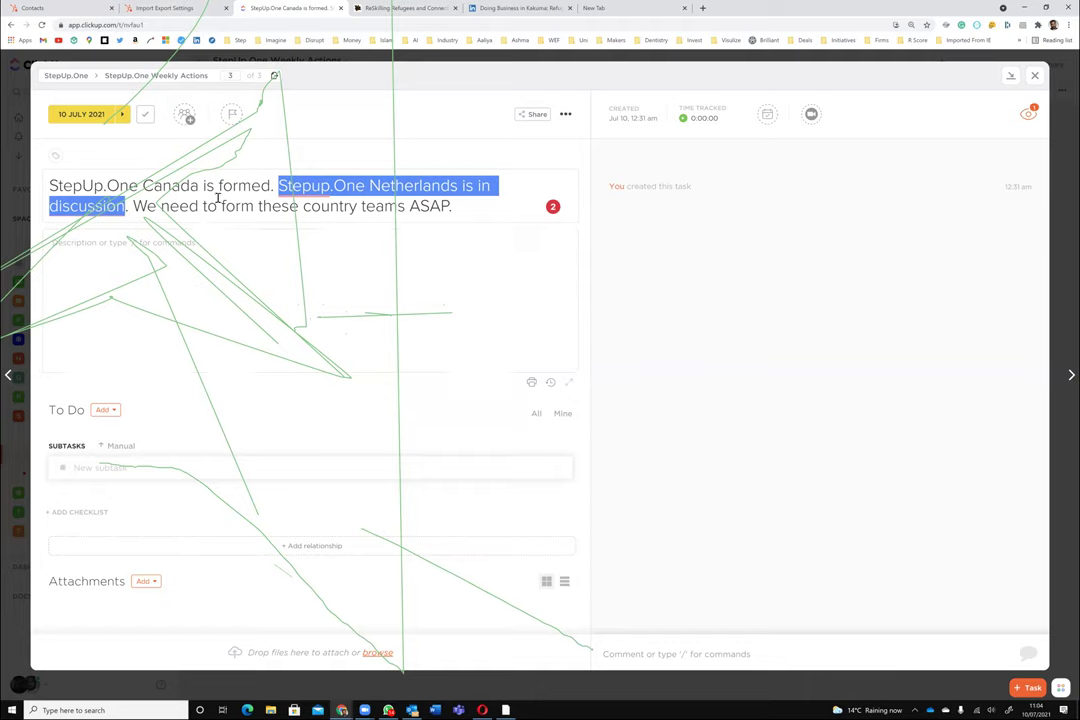
click(268, 188)
drag(280, 188, 49, 188)
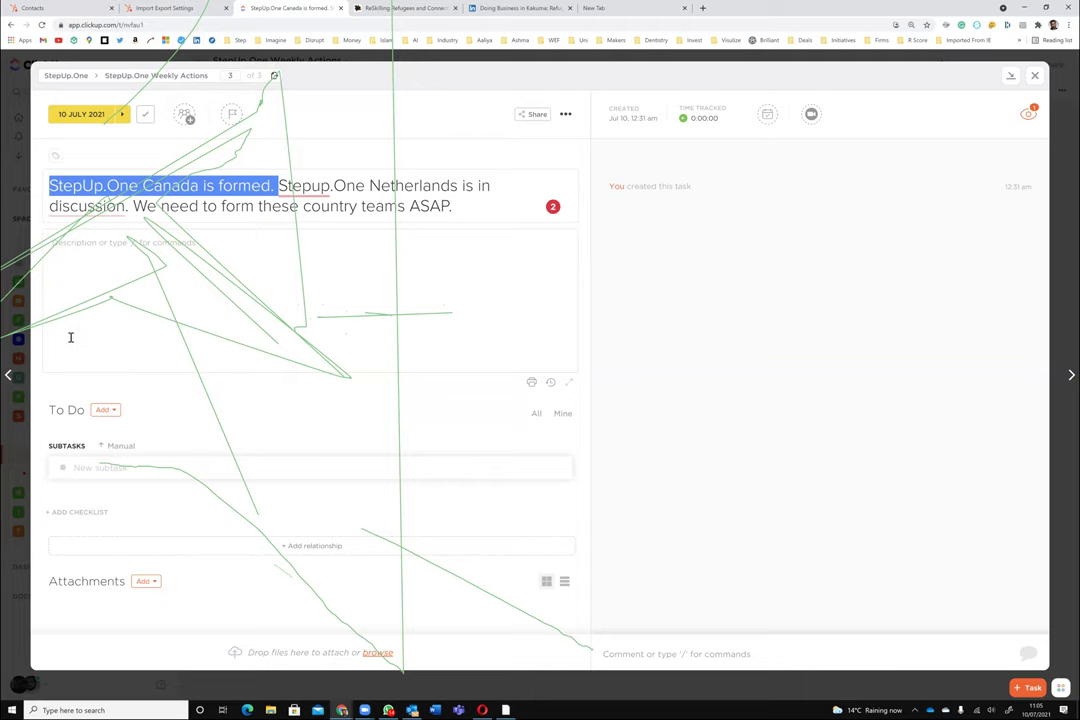
click(279, 186)
drag(276, 186, 458, 186)
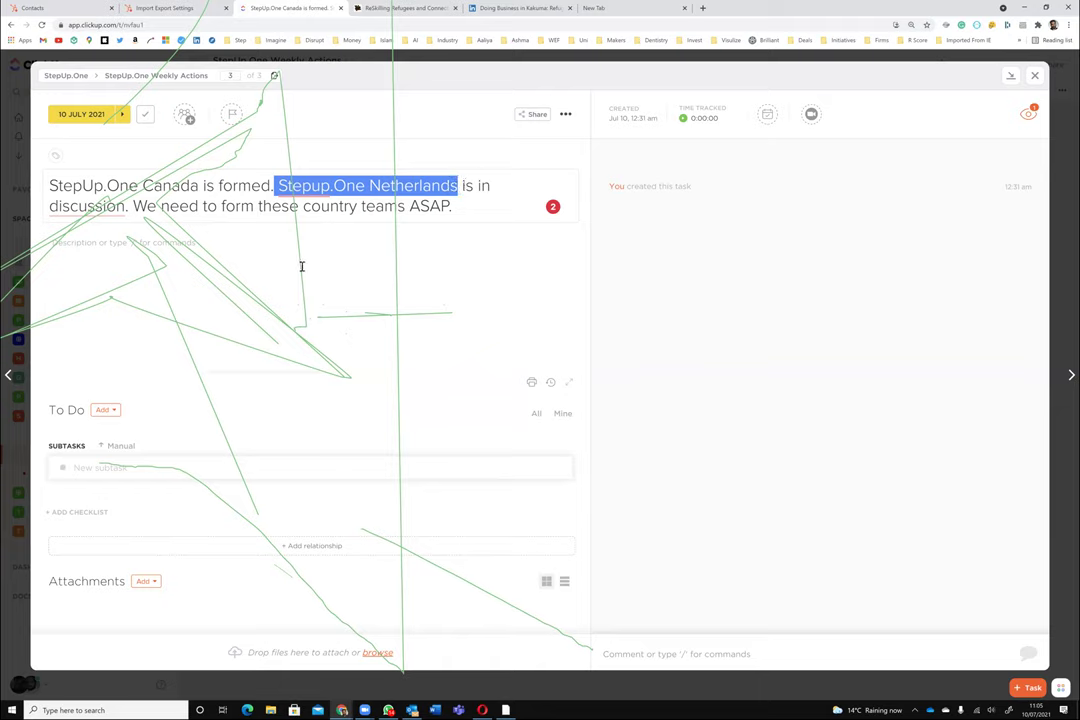
drag(278, 186, 125, 205)
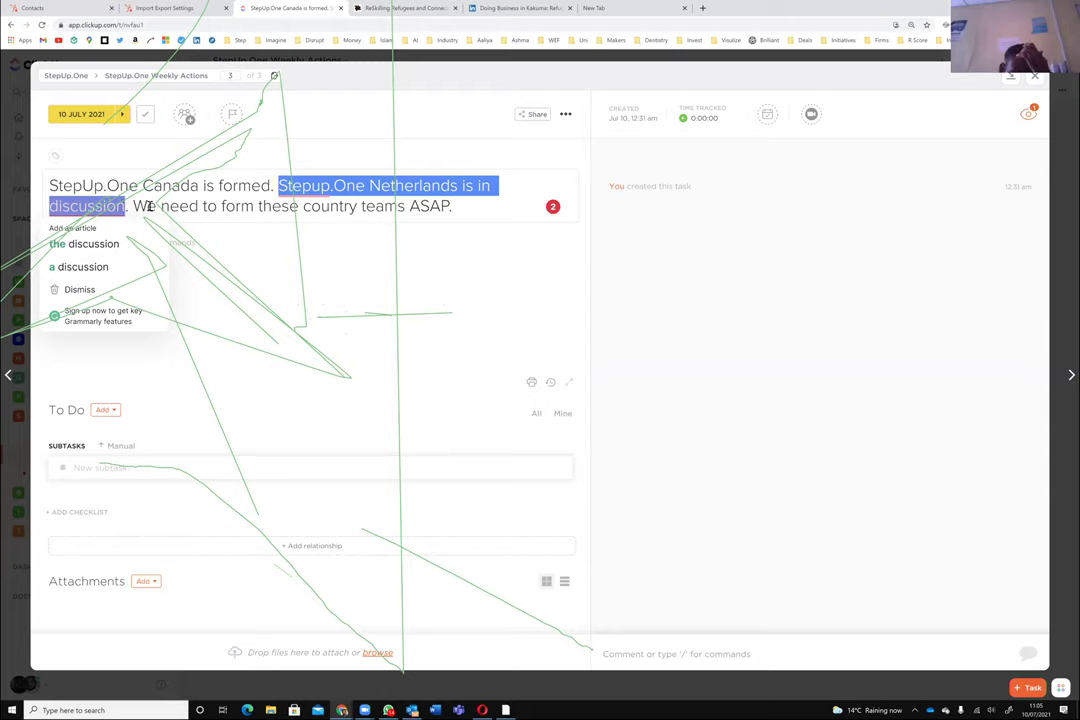
drag(132, 206, 485, 203)
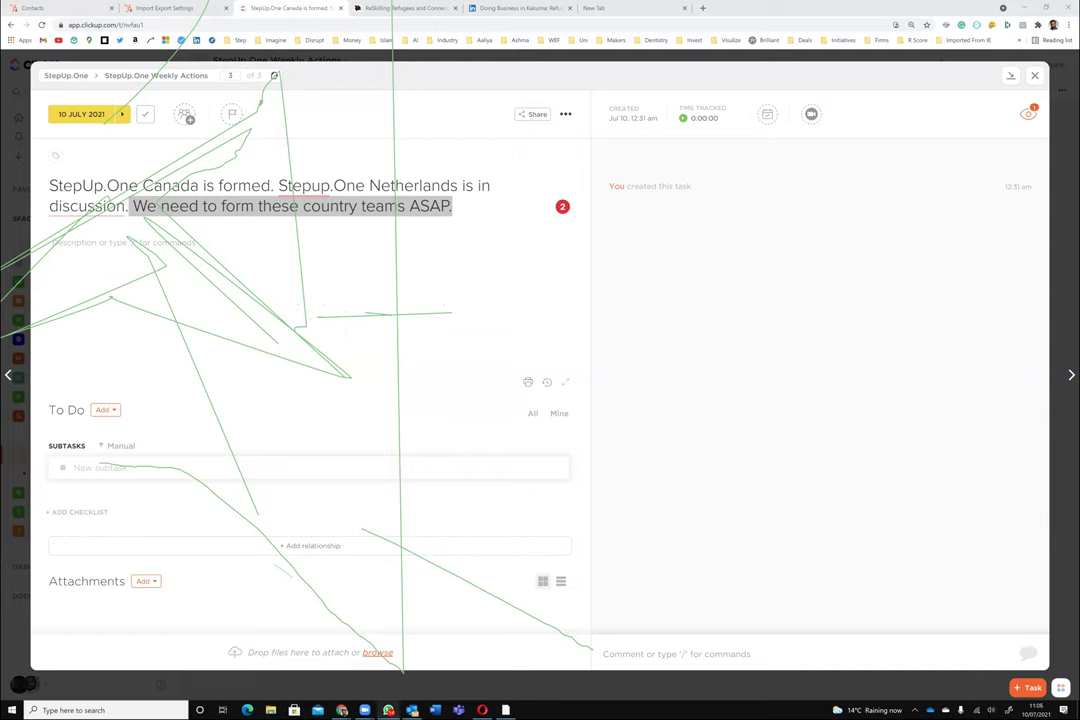
mouse_move(388, 710)
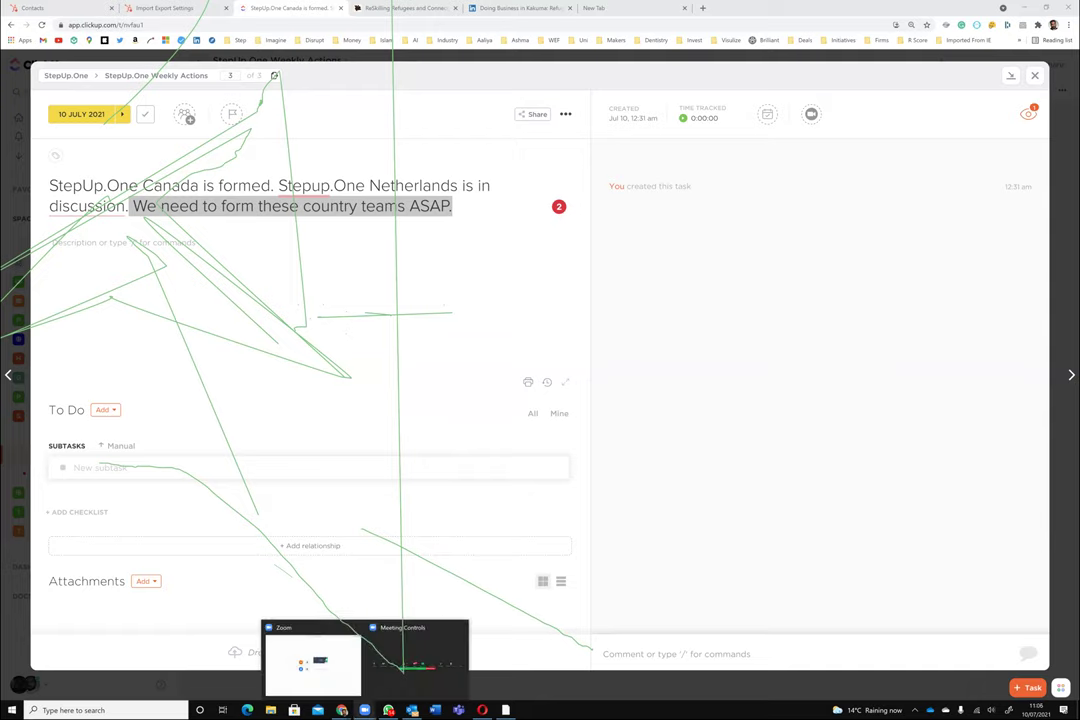
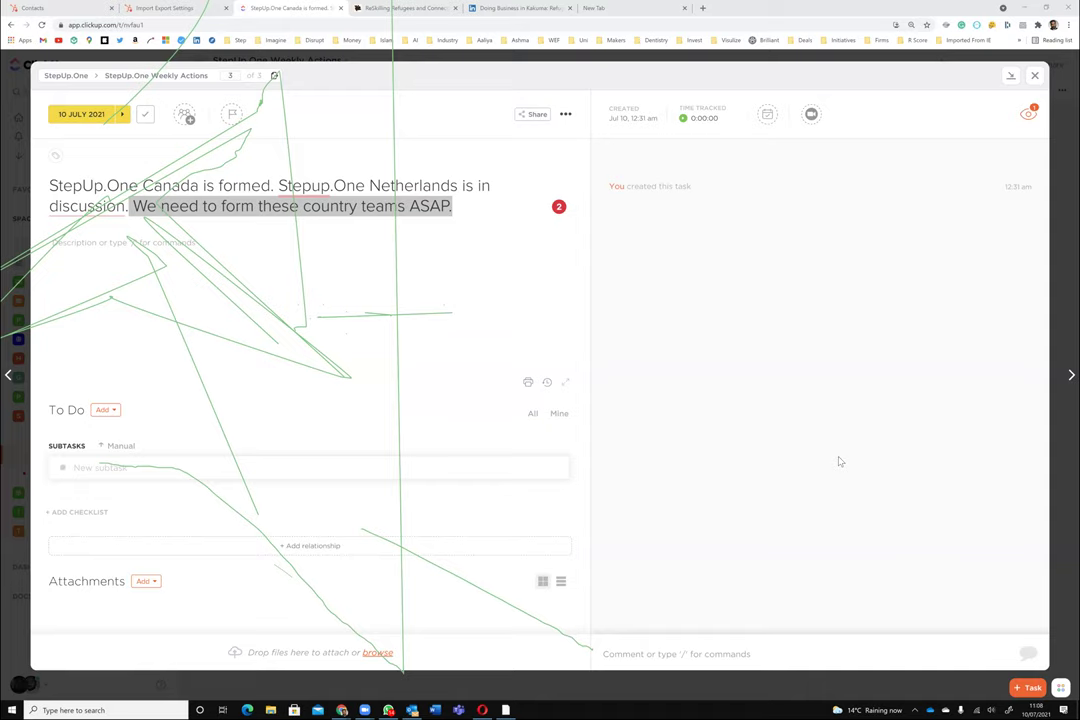
- Select the ASAP, StepUp.One Canada and Netherlands parts of the ClickUp task title, then go to Excel
double_click(427, 207)
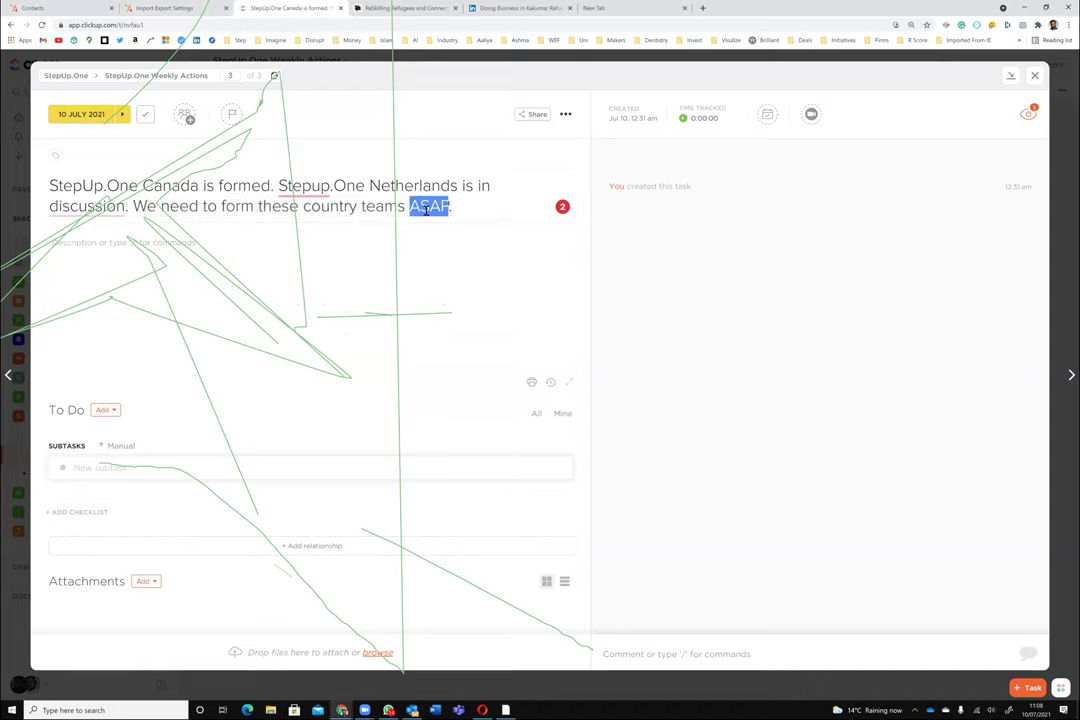
triple_click(427, 209)
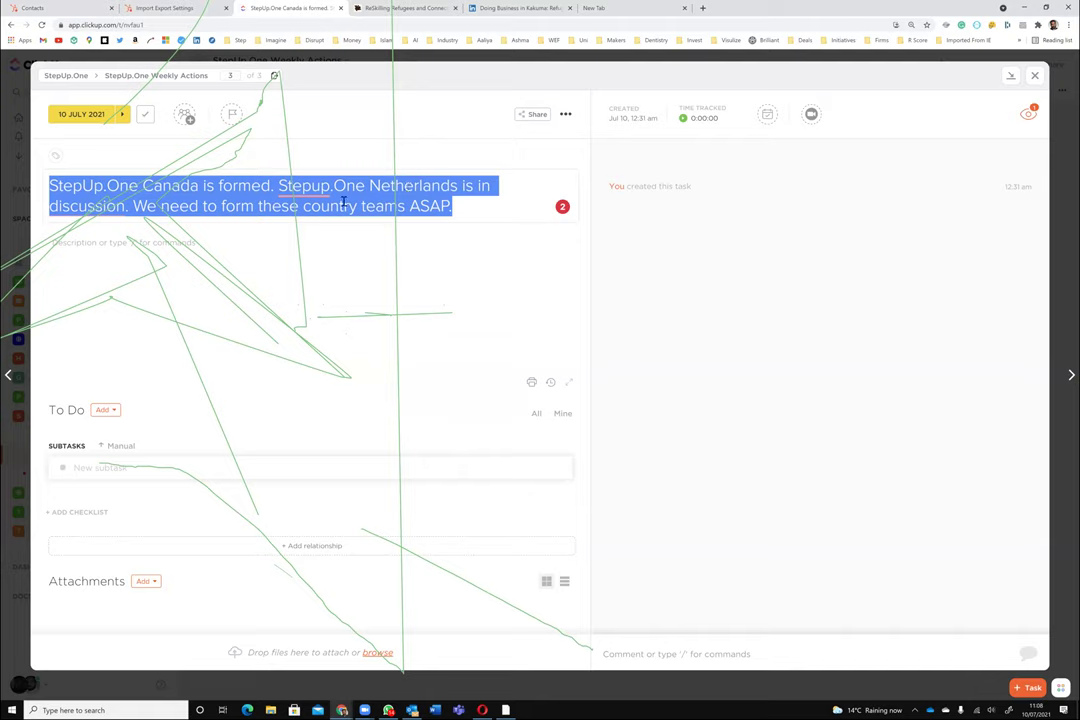
click(239, 183)
drag(50, 185, 200, 186)
drag(293, 185, 460, 186)
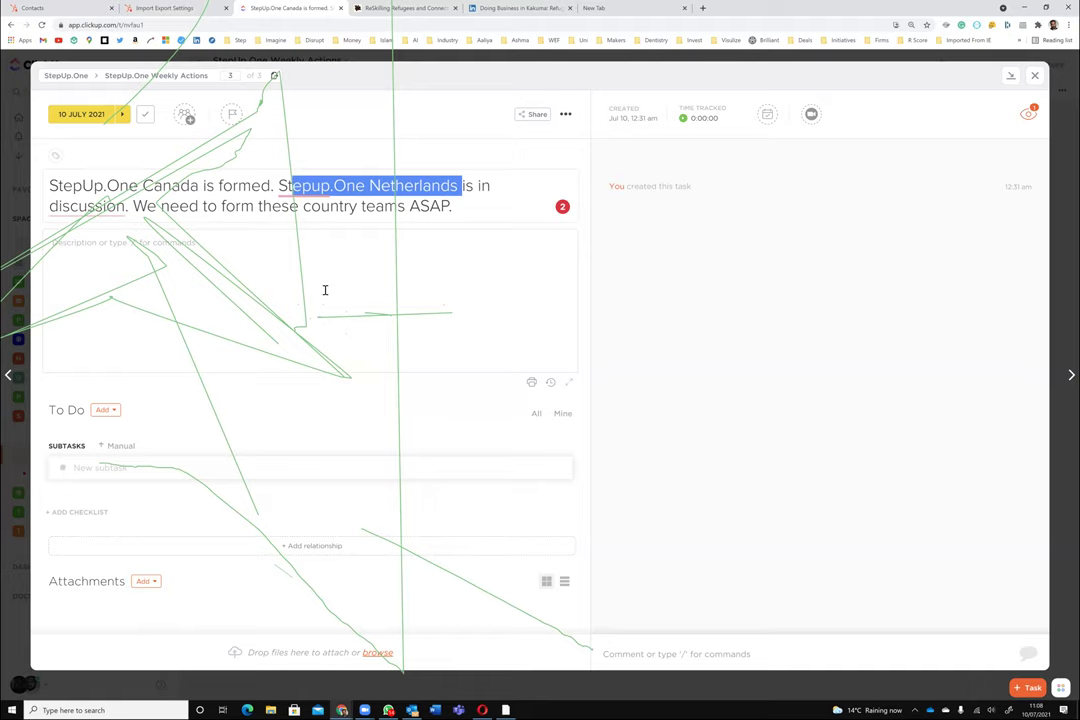
key(alt+Tab)
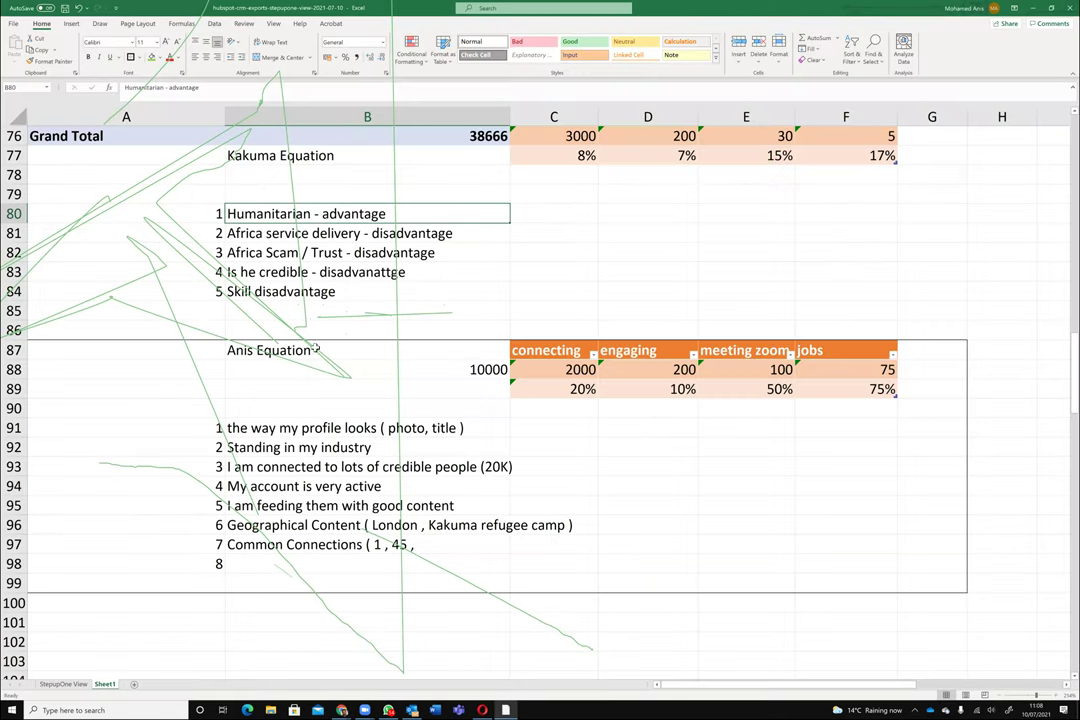
- Select the Anis Equation block and the rows above it to review them
mouse_move(280, 360)
mouse_down()
mouse_move(445, 565)
mouse_move(829, 571)
mouse_up()
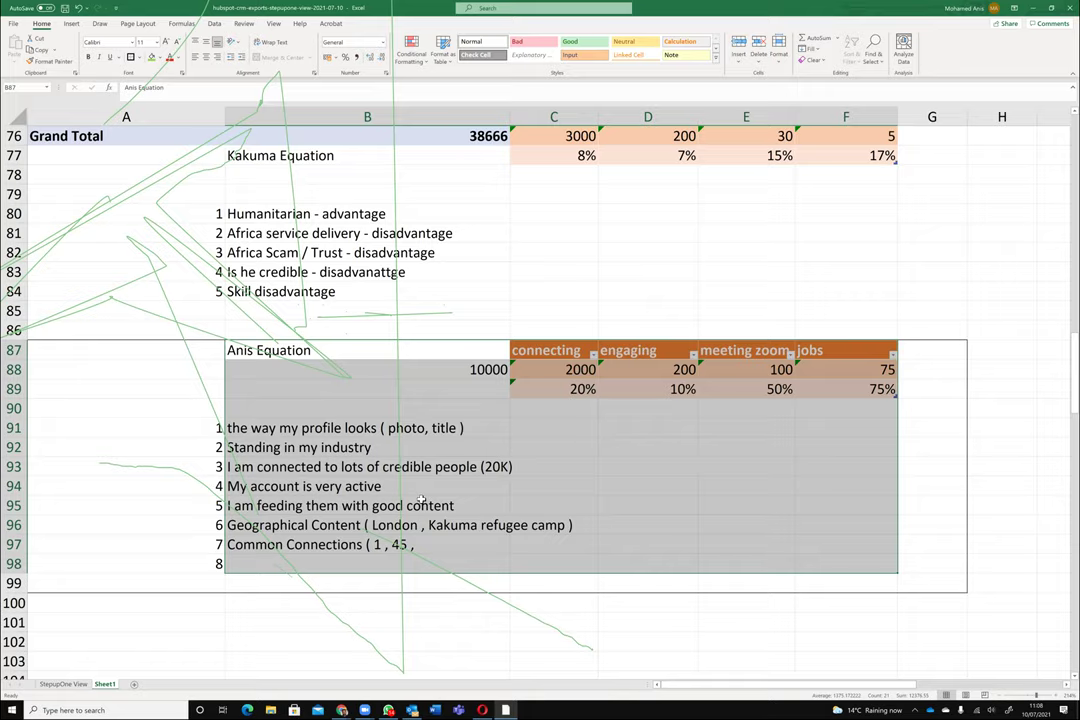
scroll(174, 270, up, 2)
drag(272, 250, 625, 395)
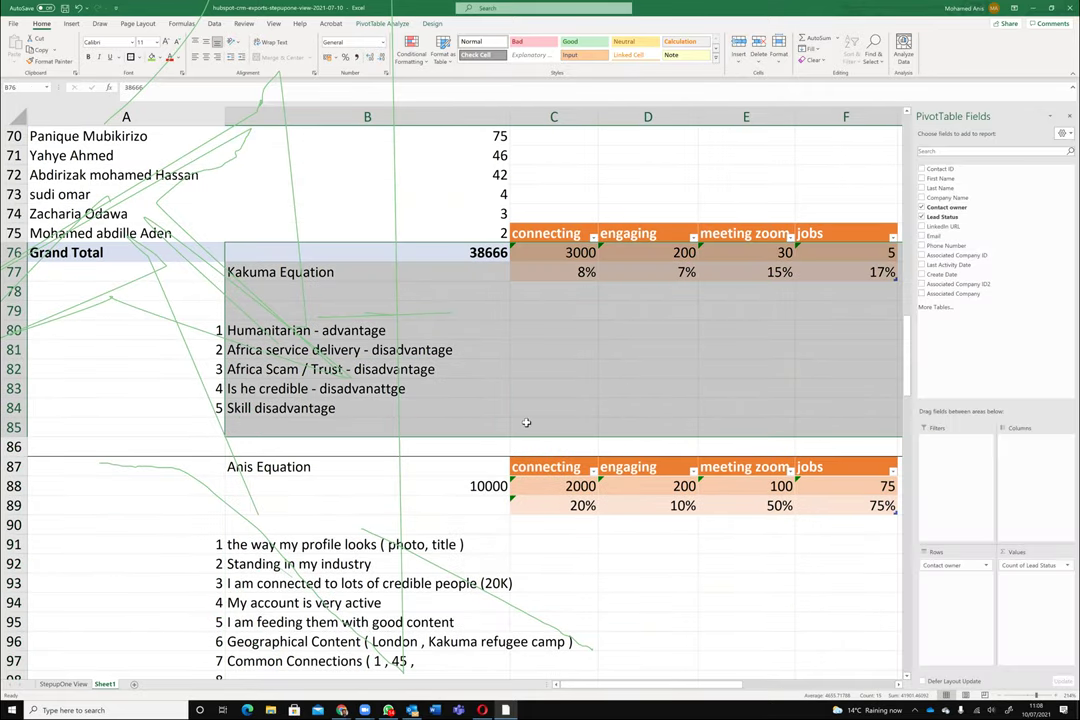
scroll(525, 420, down, 5)
- Enter 'Country based Volunteers whose shoulders we will stand on' in cell B101
click(268, 432)
click(276, 455)
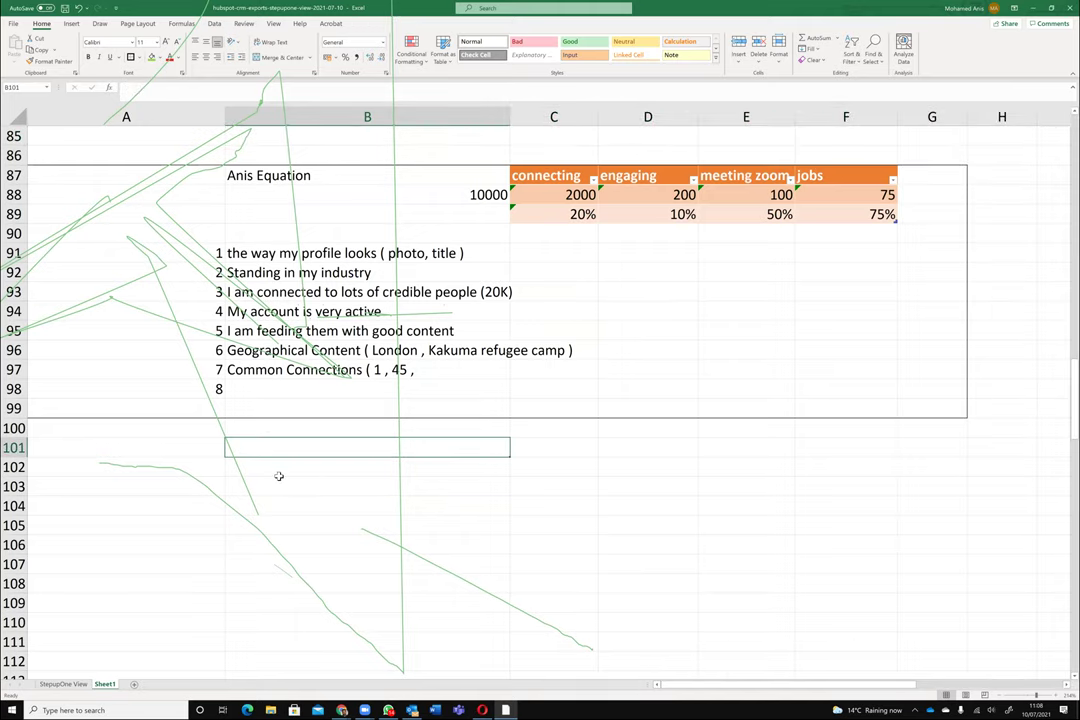
text(Country V)
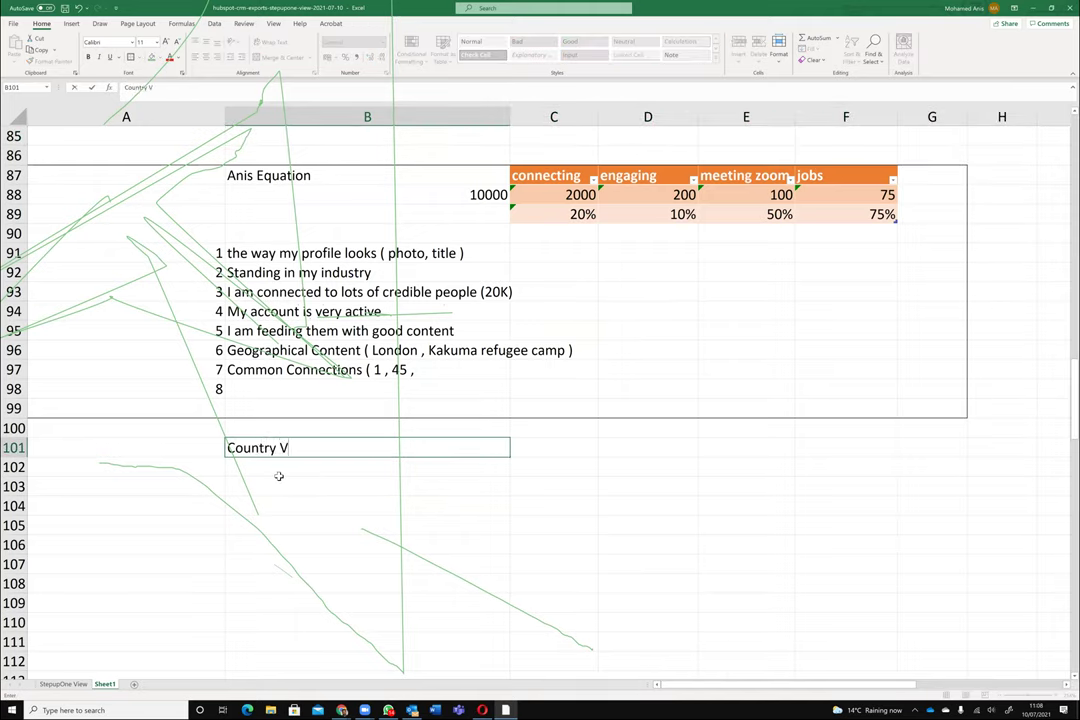
key(BackSpace)
text(based Volu)
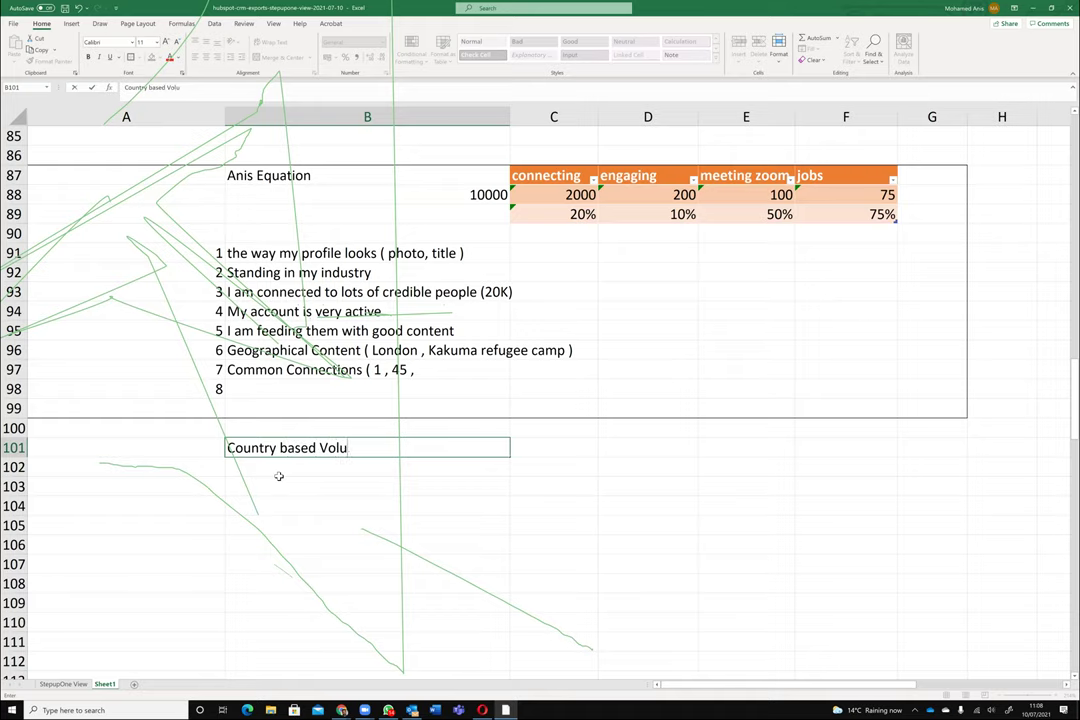
text(nteers whose shoulders)
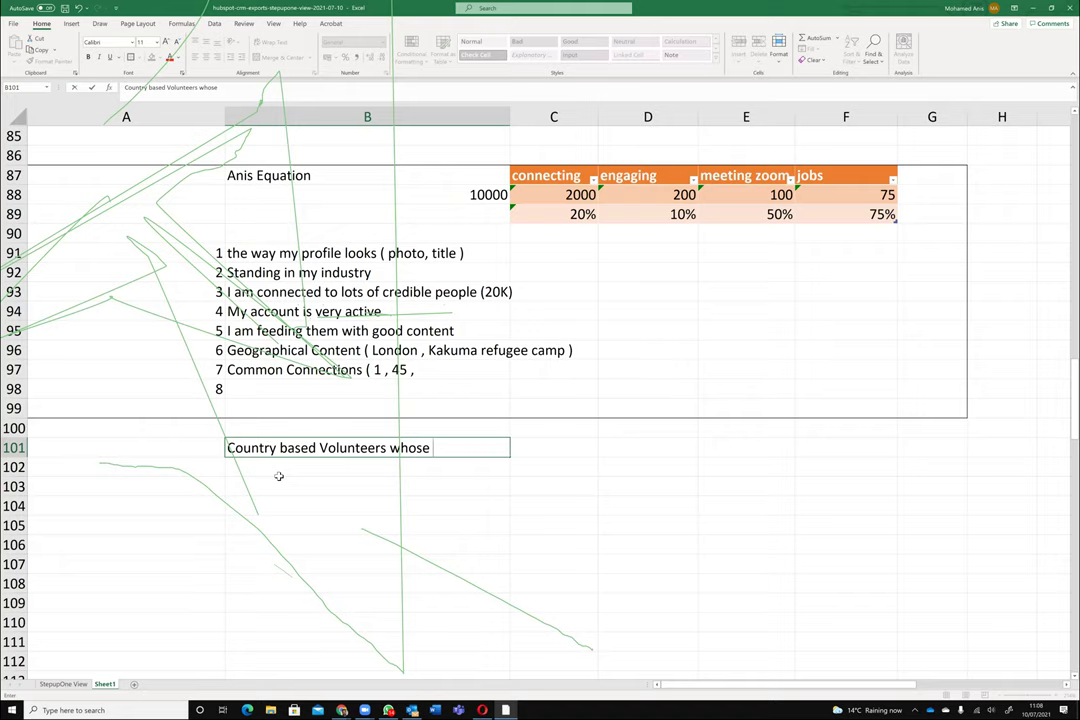
text( we)
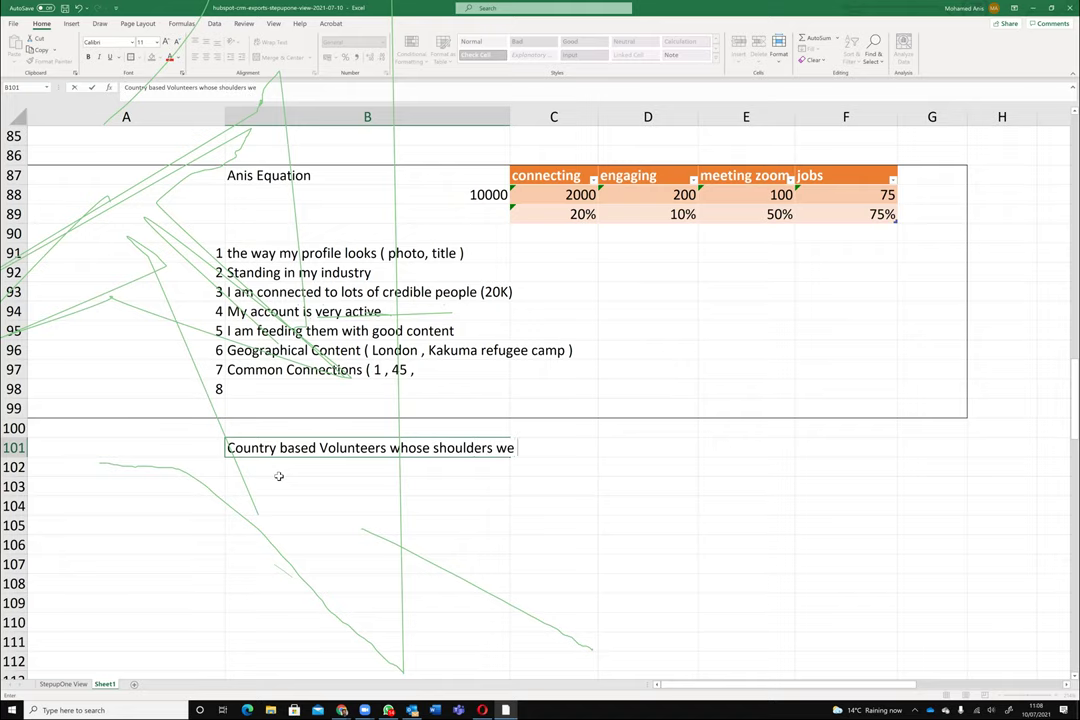
text( will stand on)
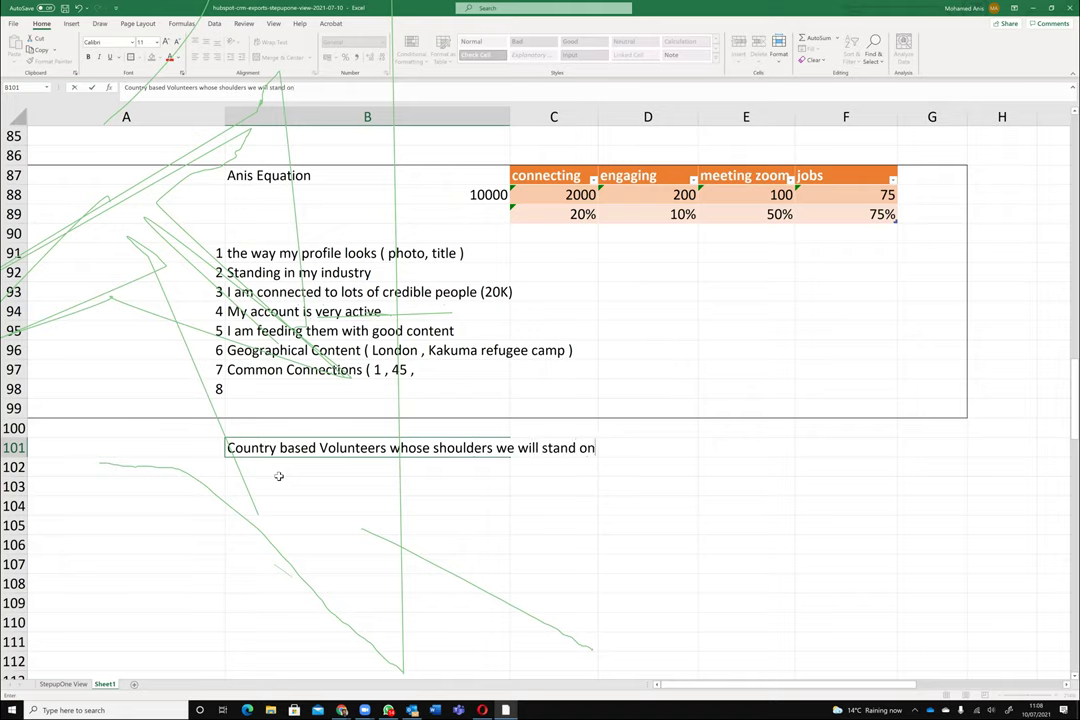
key(Return)
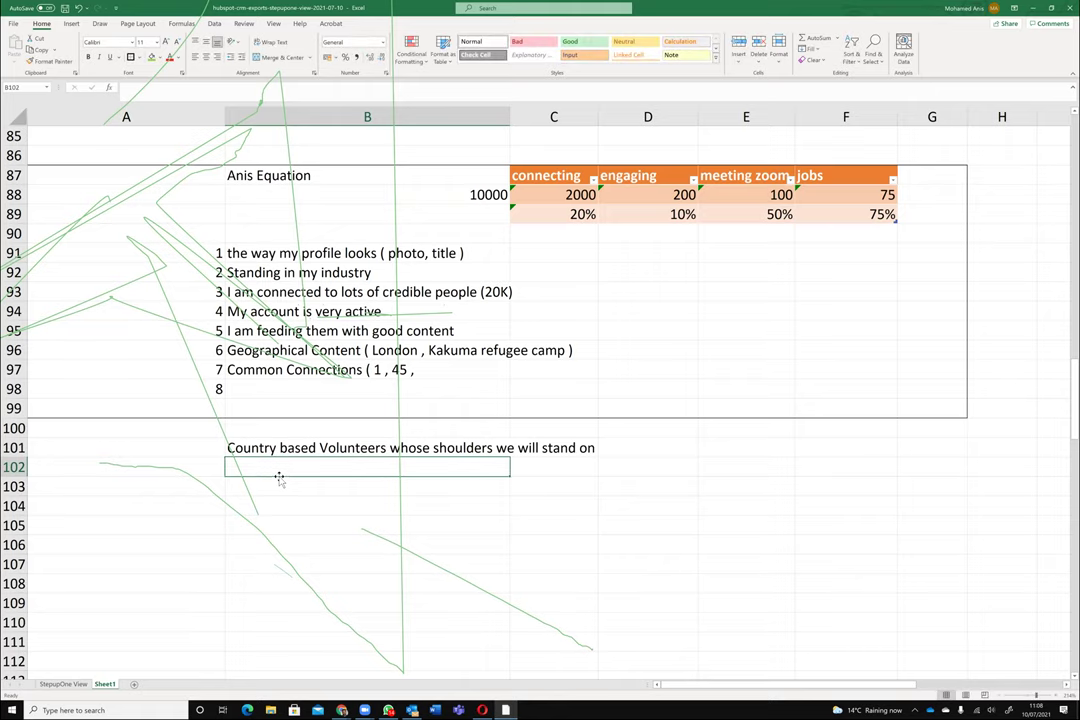
- Review the Anis Equation figures B87:E89, return to B101, then go to WhatsApp
click(470, 198)
double_click(470, 192)
drag(468, 177, 760, 214)
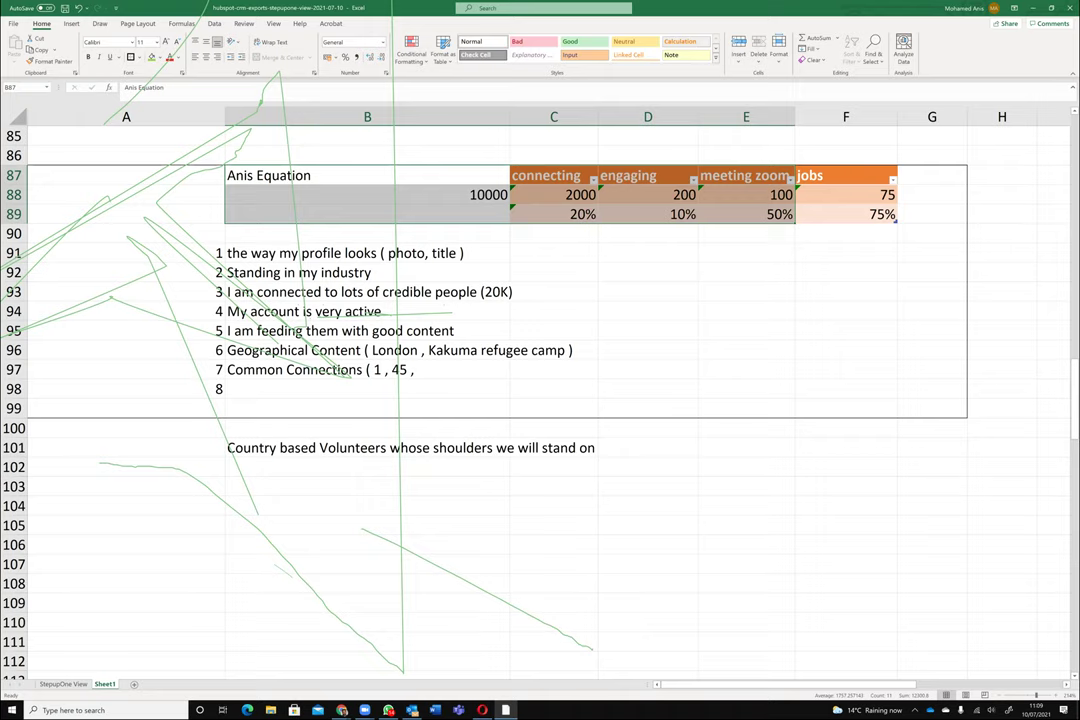
click(487, 458)
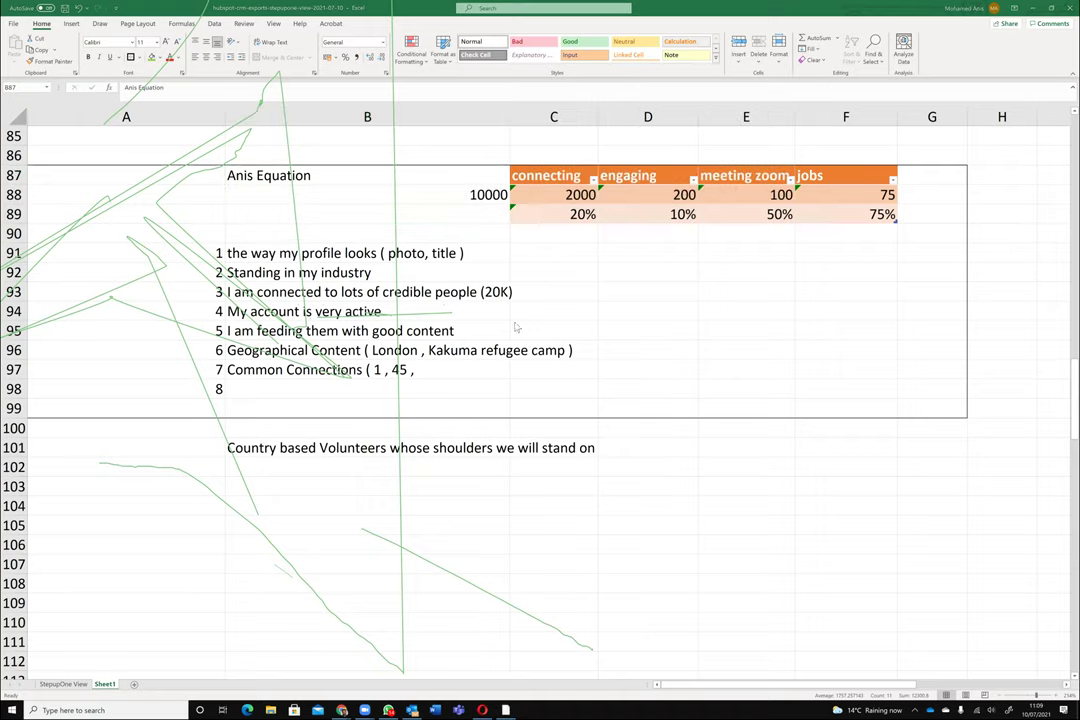
click(290, 452)
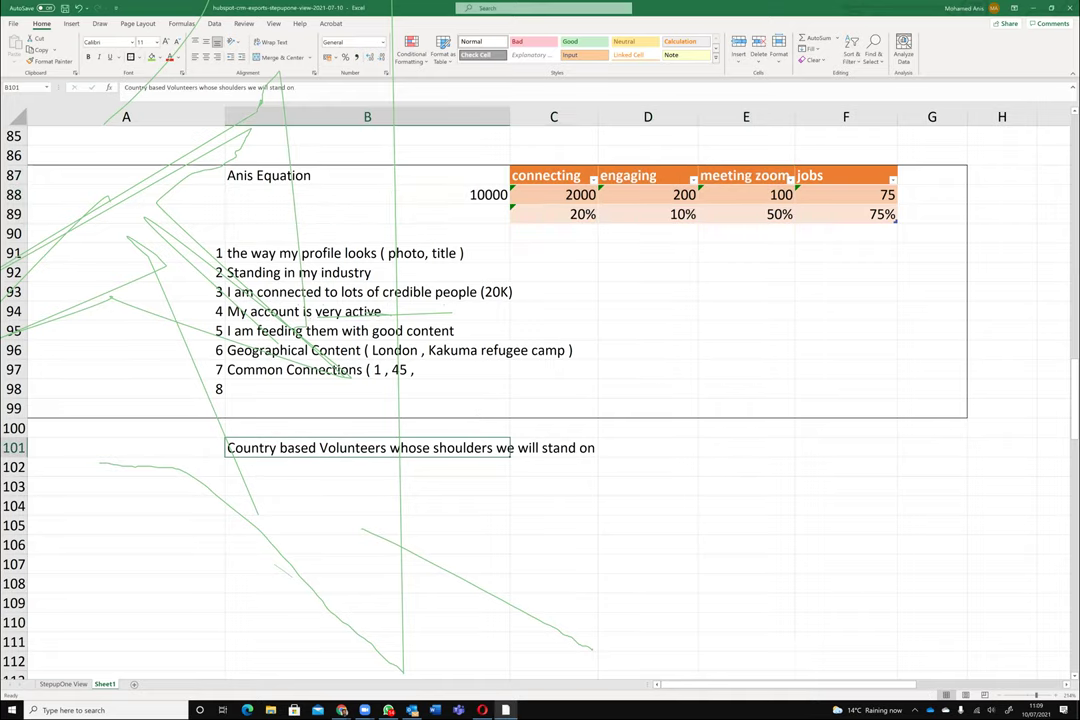
key(alt+Tab)
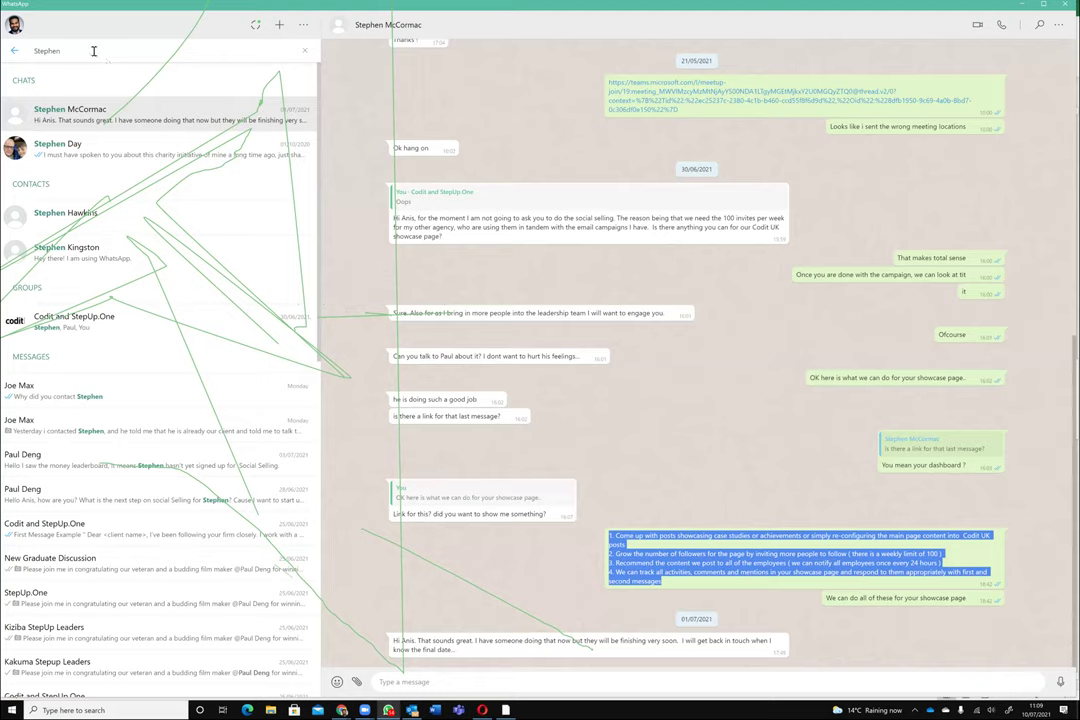
- Search 'group', open the StepUp.One Group Leaders chat and scroll back through its messages
double_click(93, 51)
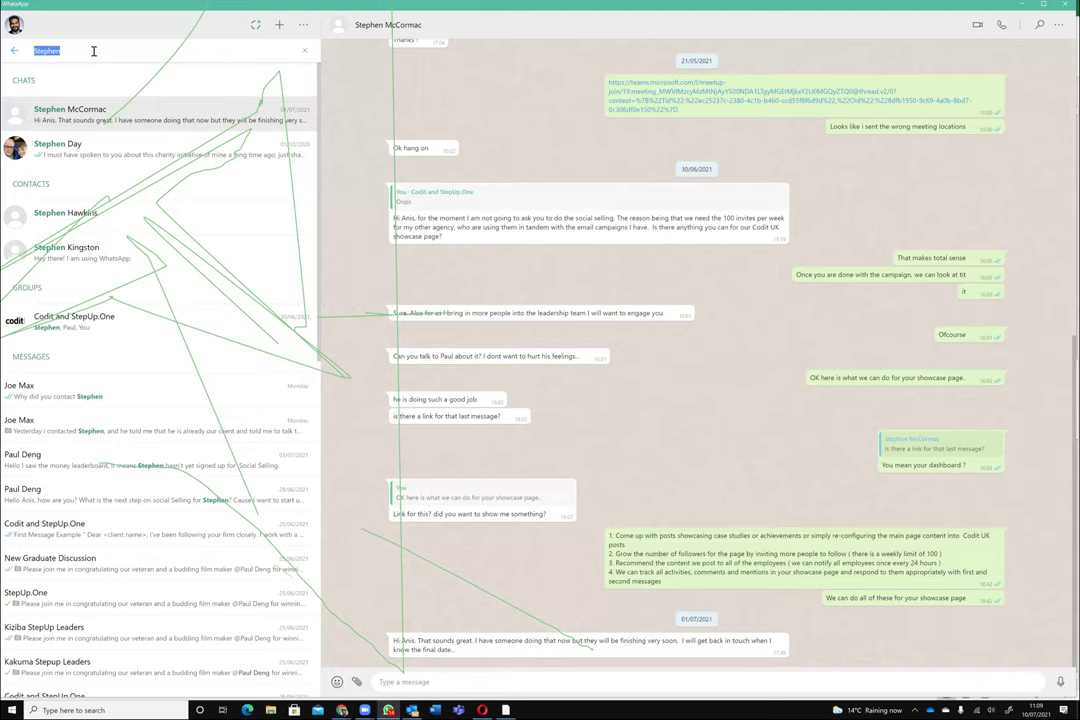
text(group)
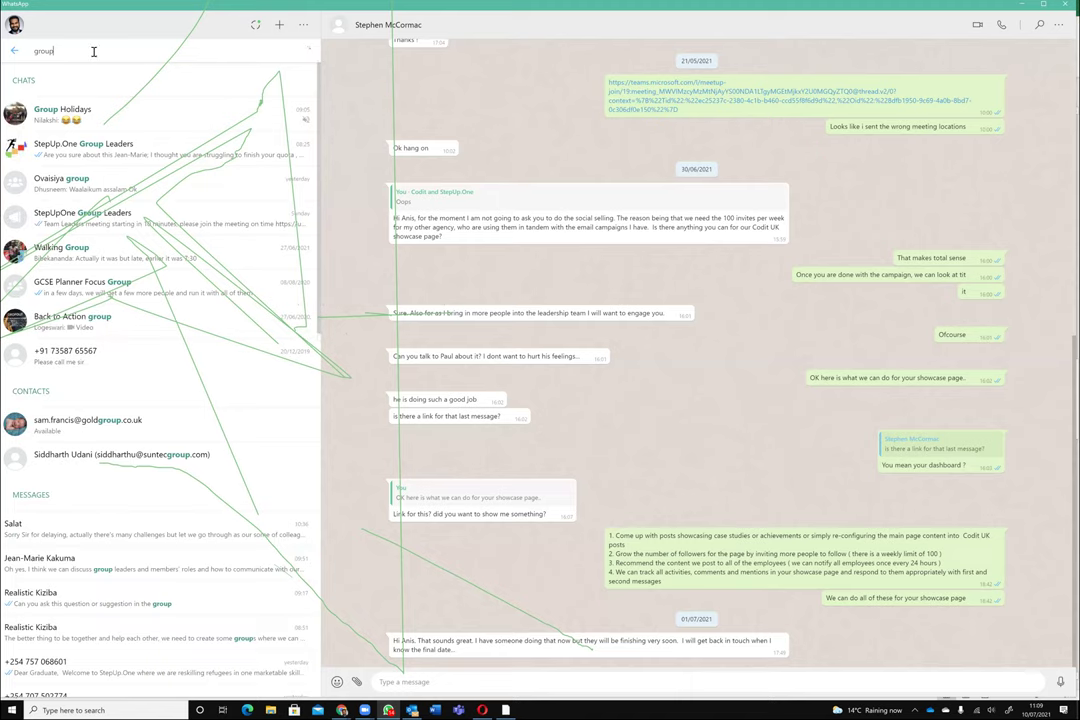
click(85, 146)
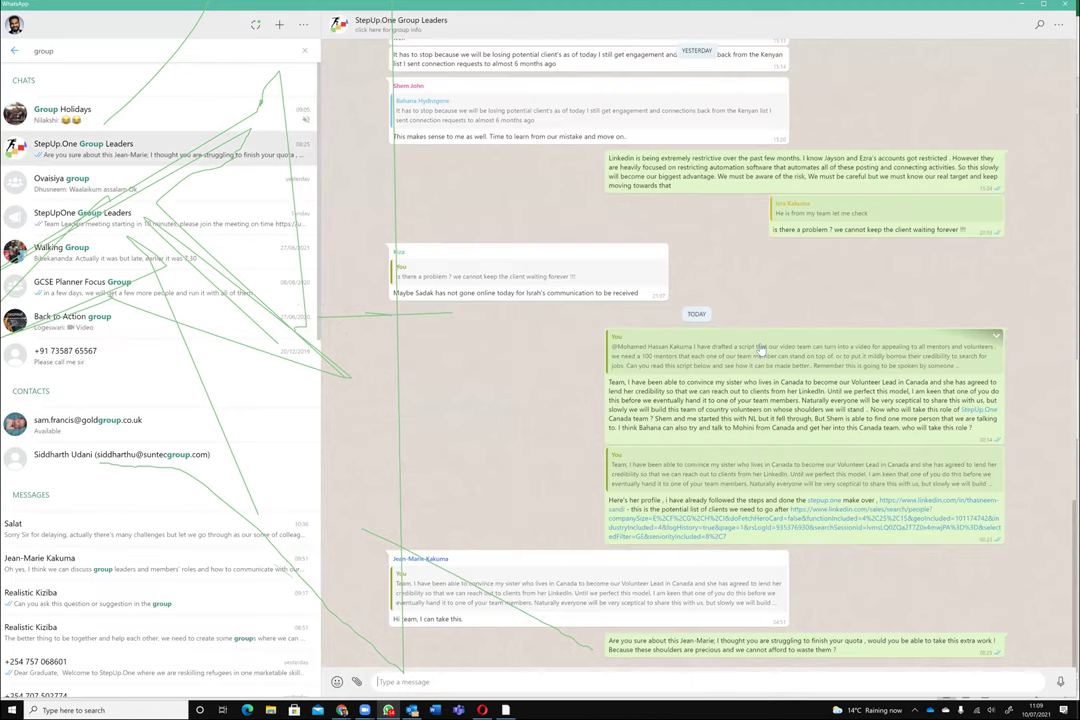
scroll(762, 351, up, 10)
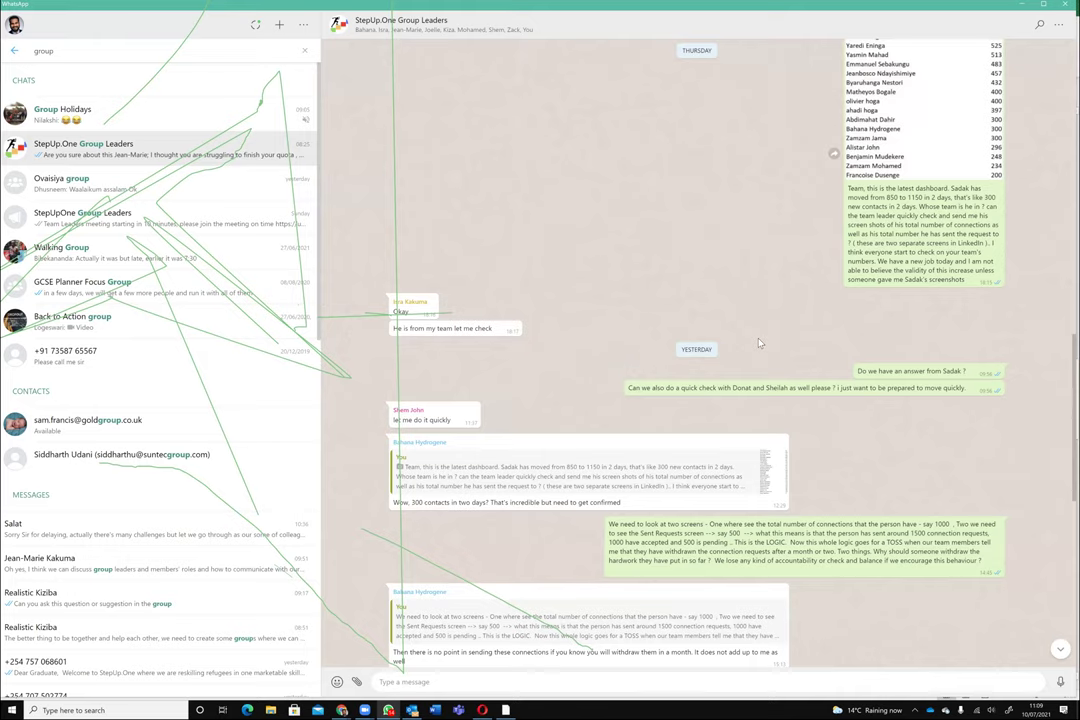
scroll(759, 343, up, 10)
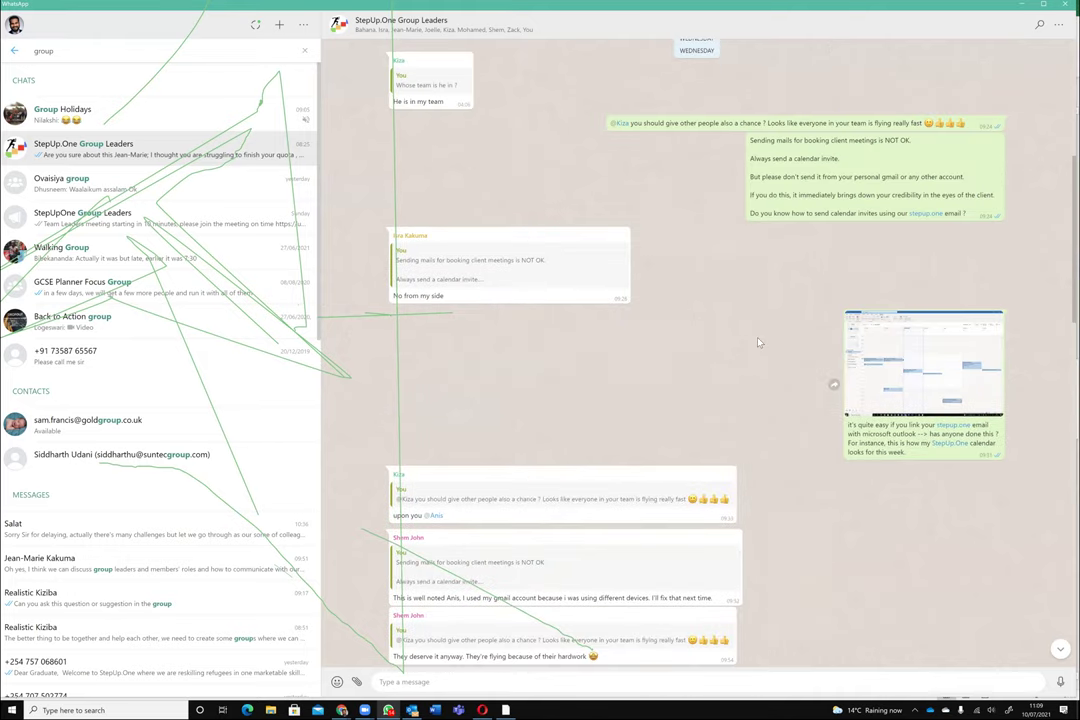
scroll(759, 343, up, 5)
scroll(759, 343, up, 10)
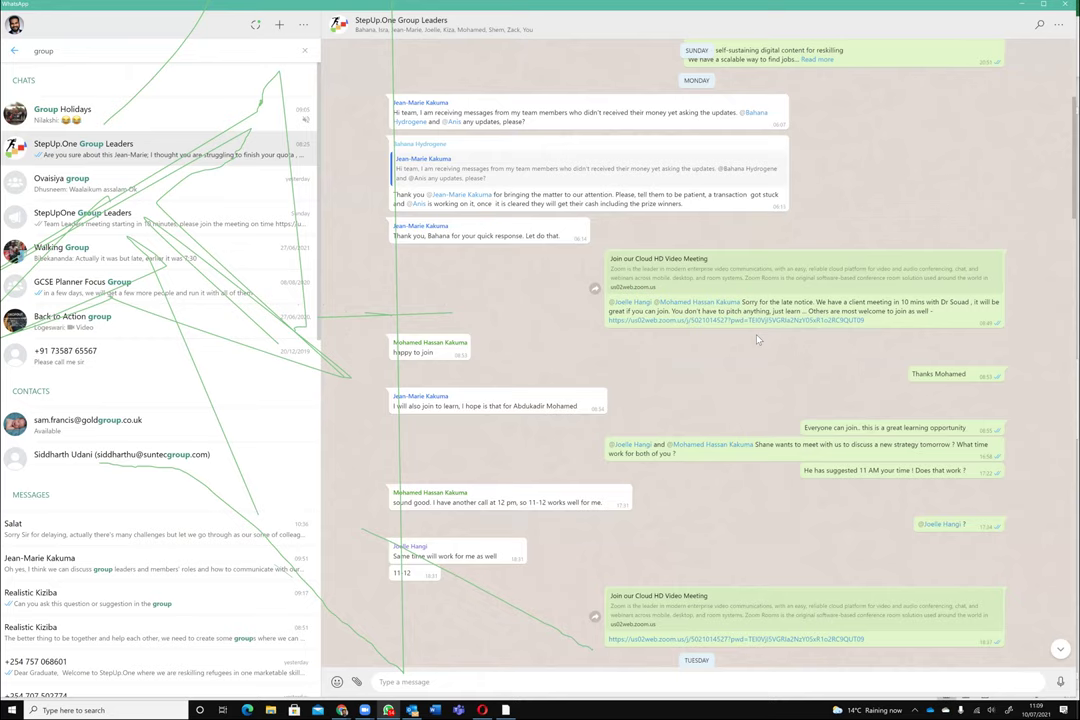
scroll(757, 340, up, 5)
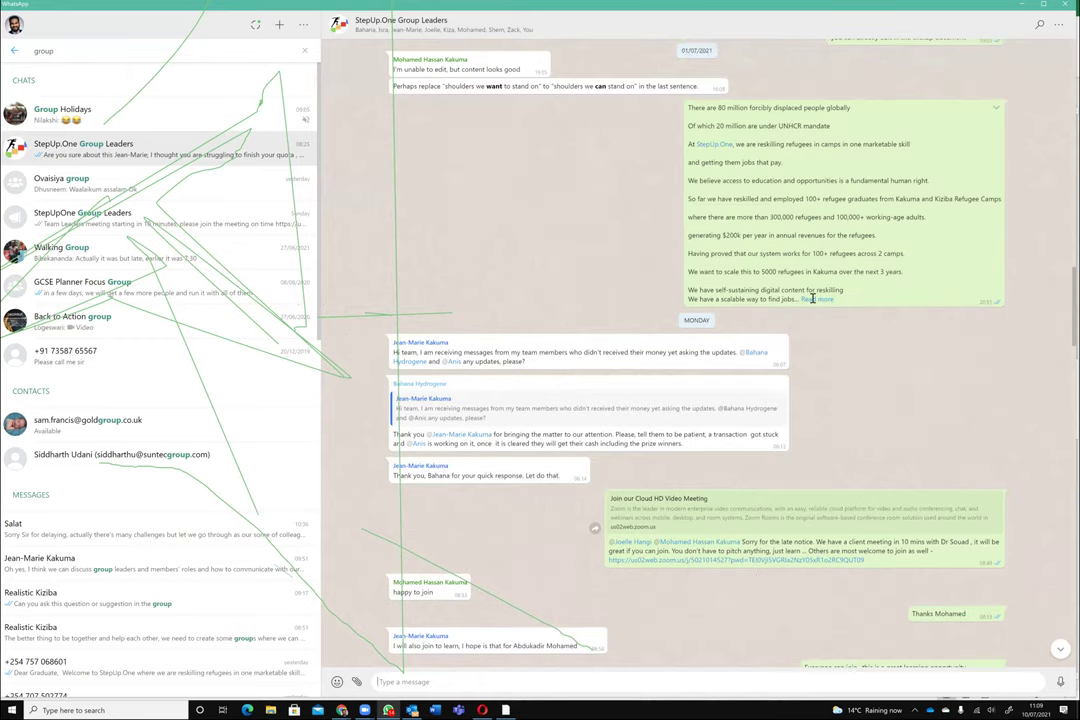
- Expand and read the Sunday message about reskilling refugees, then return to Excel
click(815, 299)
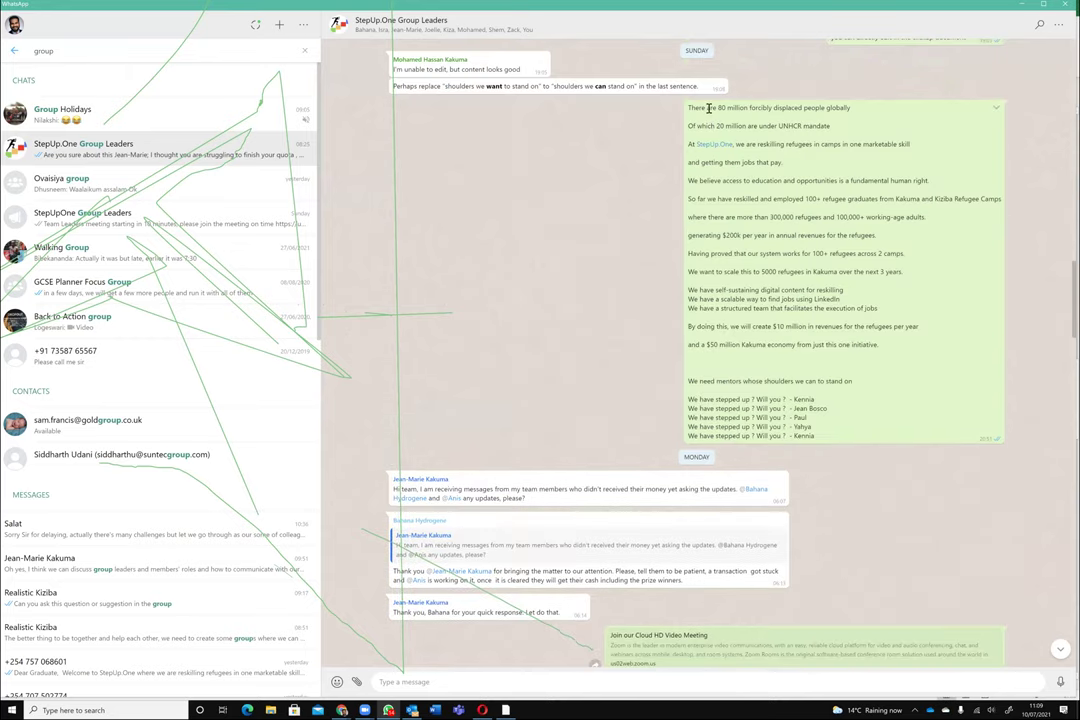
drag(600, 92, 743, 436)
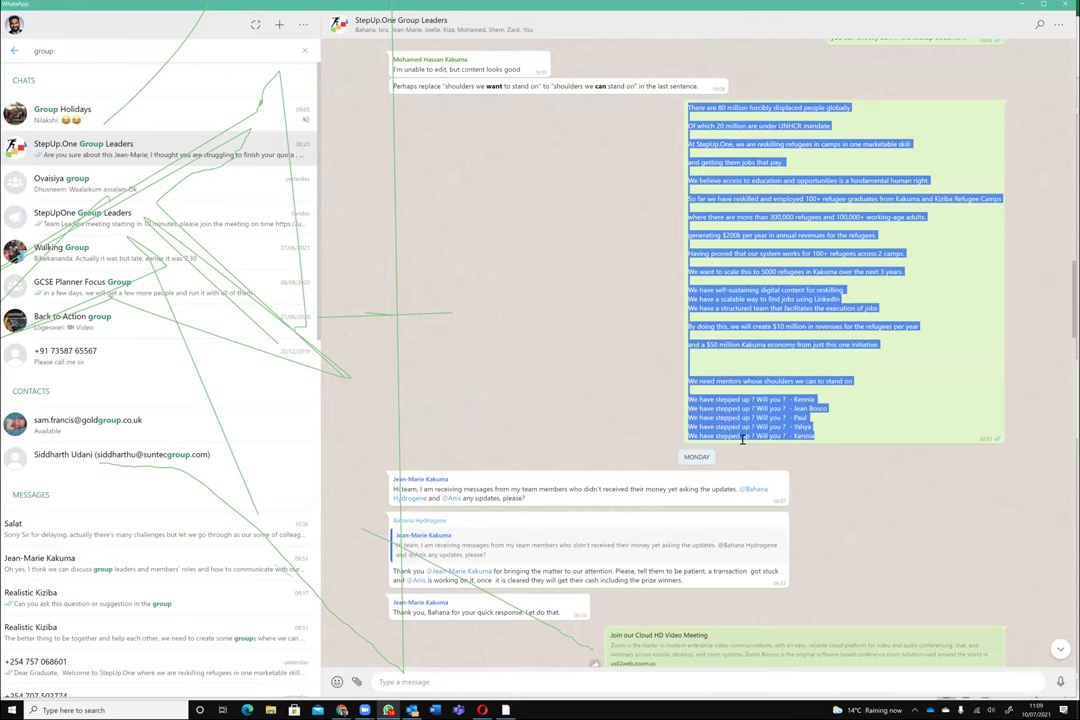
click(606, 407)
scroll(606, 408, up, 3)
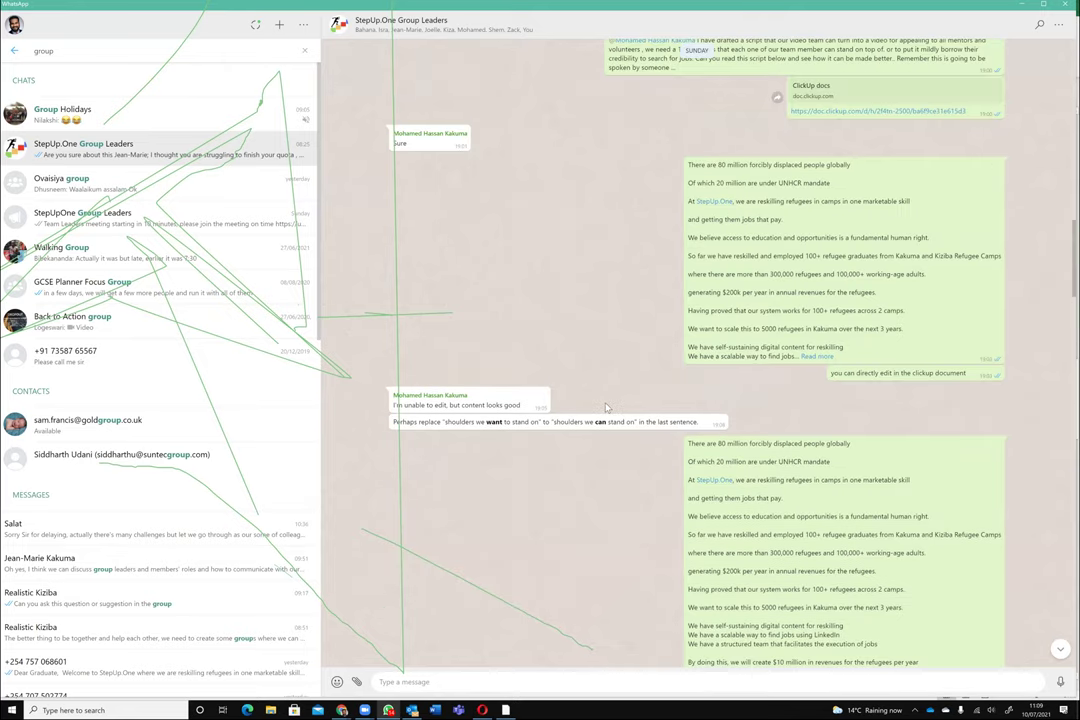
scroll(607, 404, up, 2)
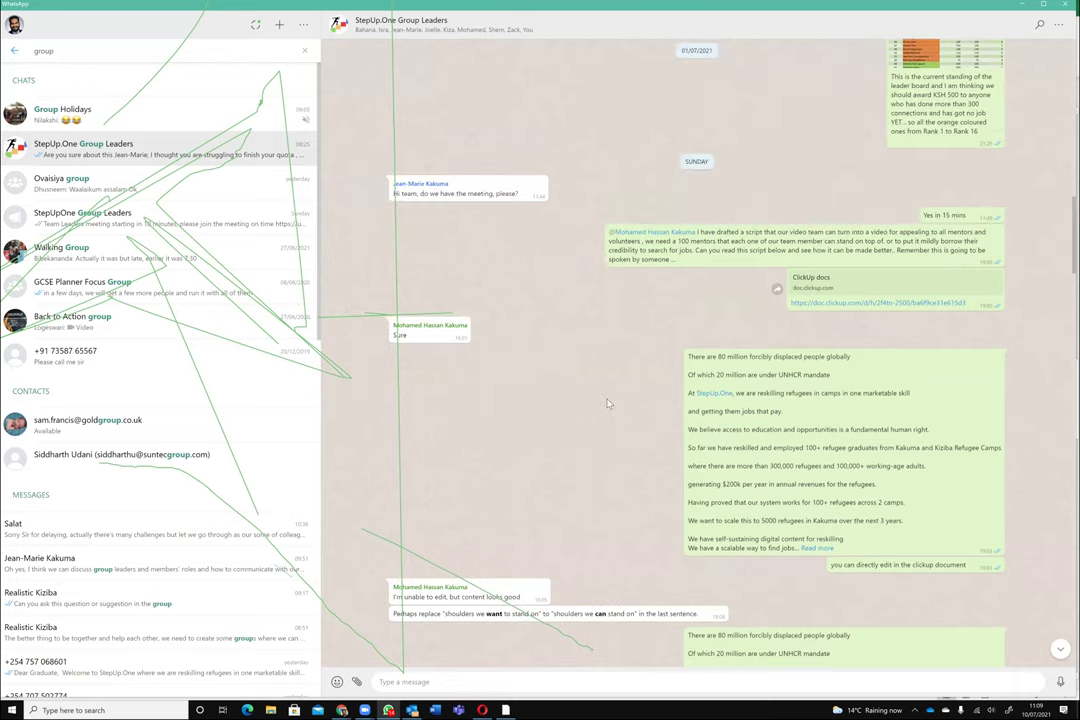
scroll(607, 404, down, 3)
key(alt+Tab)
key(Down)
key(Down)
- Select the Kakuma Equation block B76:E85 to review its advantages and disadvantages
key(Up)
key(Up)
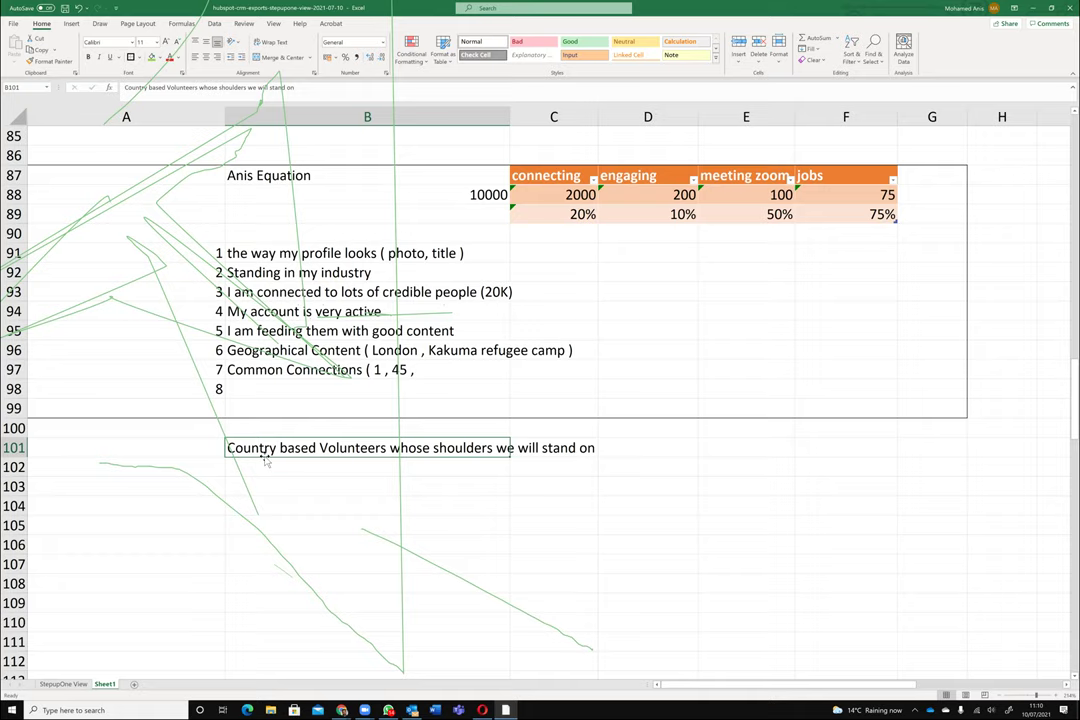
click(268, 467)
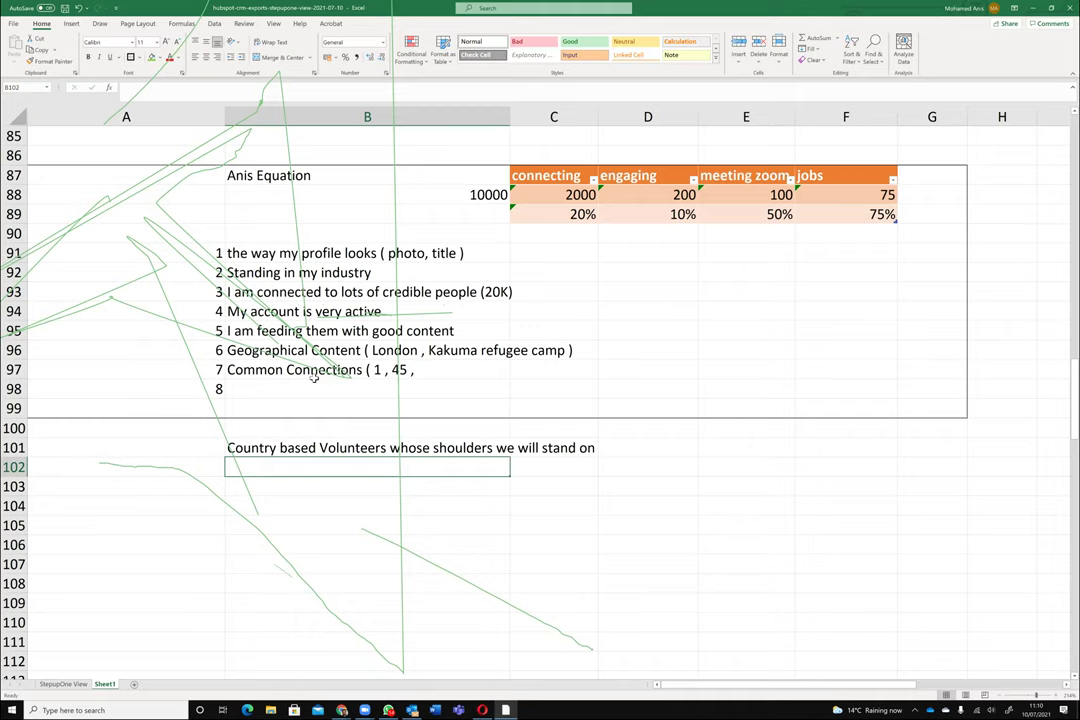
scroll(310, 382, up, 5)
mouse_move(283, 253)
mouse_down()
mouse_move(400, 311)
mouse_move(743, 422)
mouse_up()
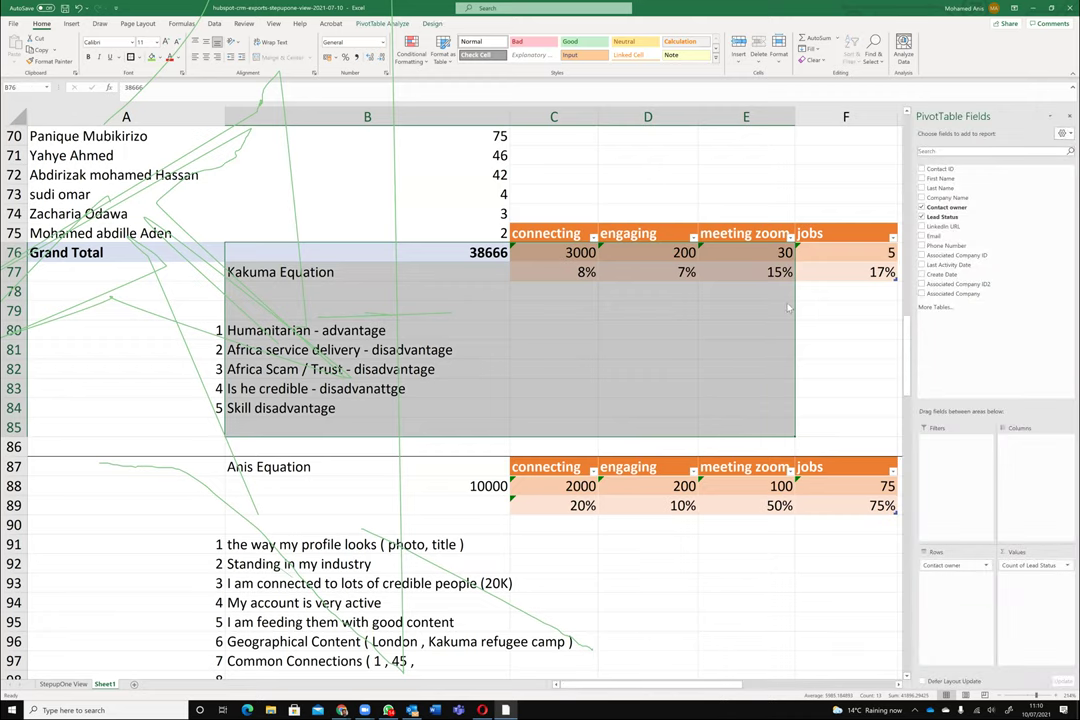
key(alt+Tab)
key(alt+Tab)
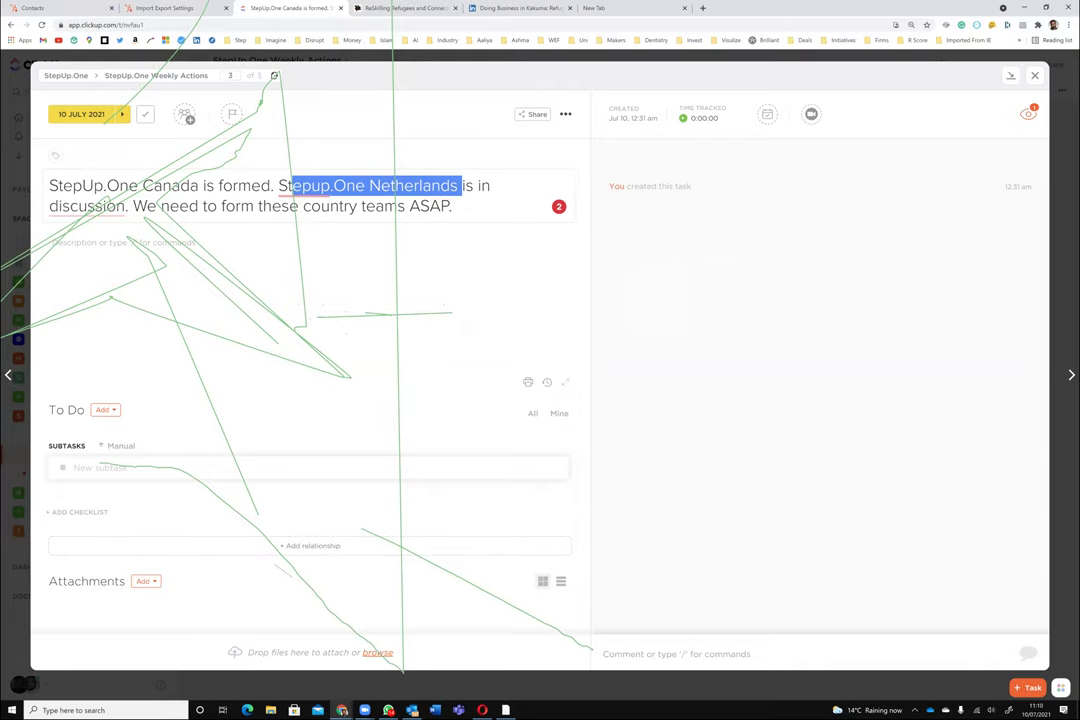
- Close the StepUp.One Canada task and open the Social Selling task, selecting its title
click(1035, 75)
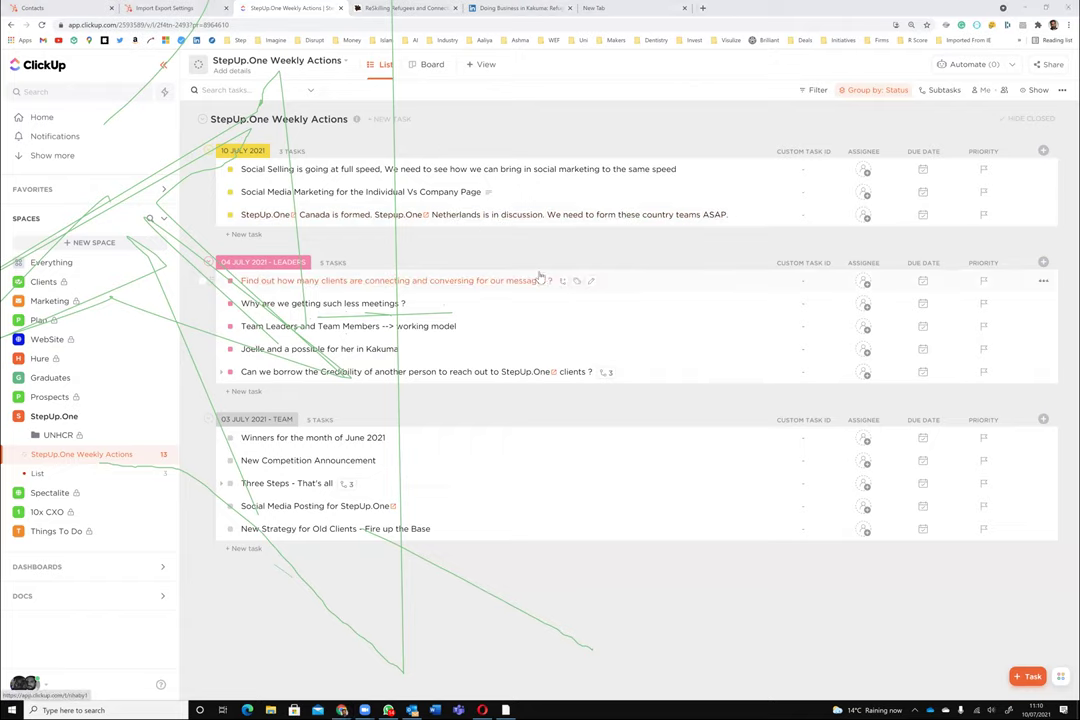
click(492, 177)
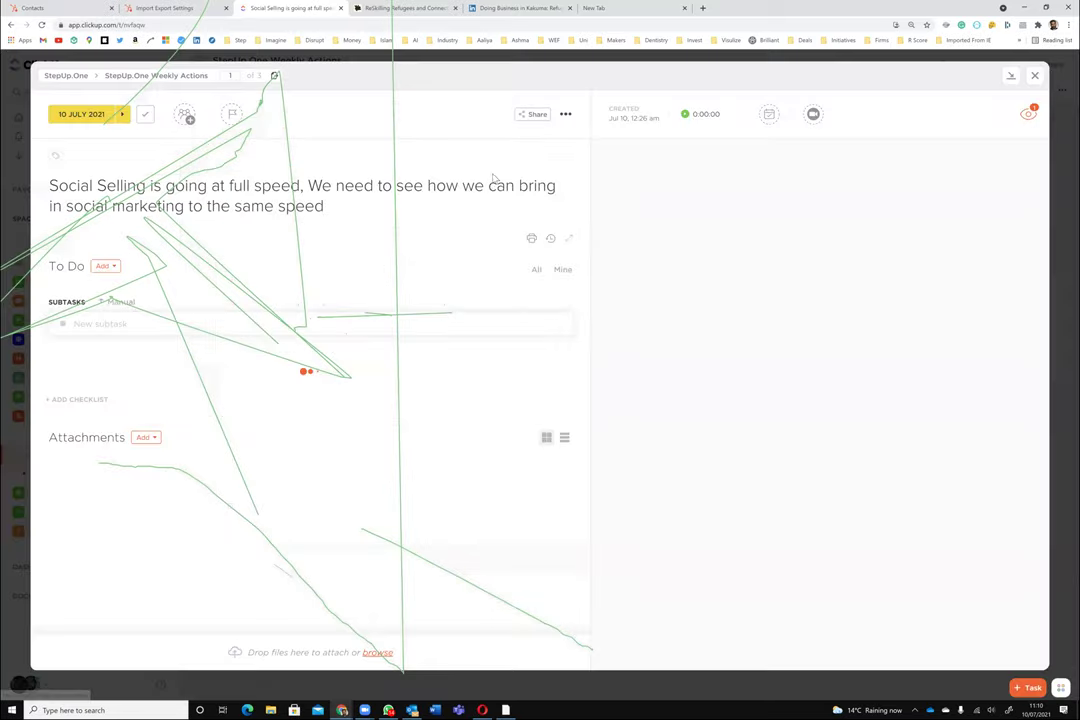
drag(312, 187, 346, 230)
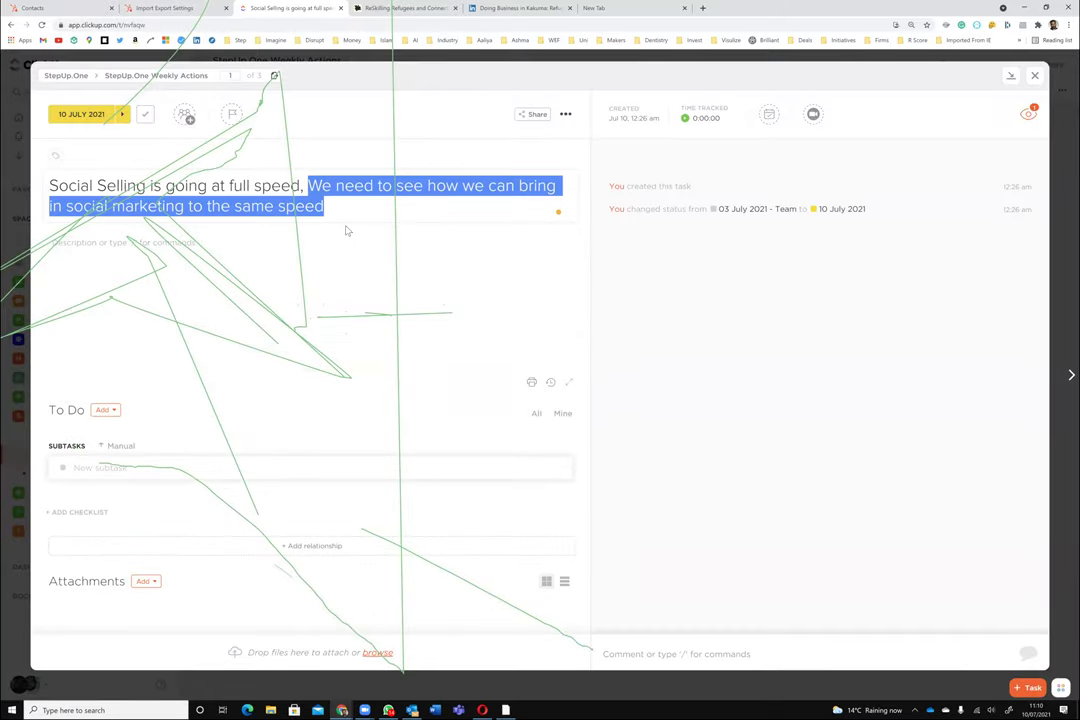
triple_click(234, 195)
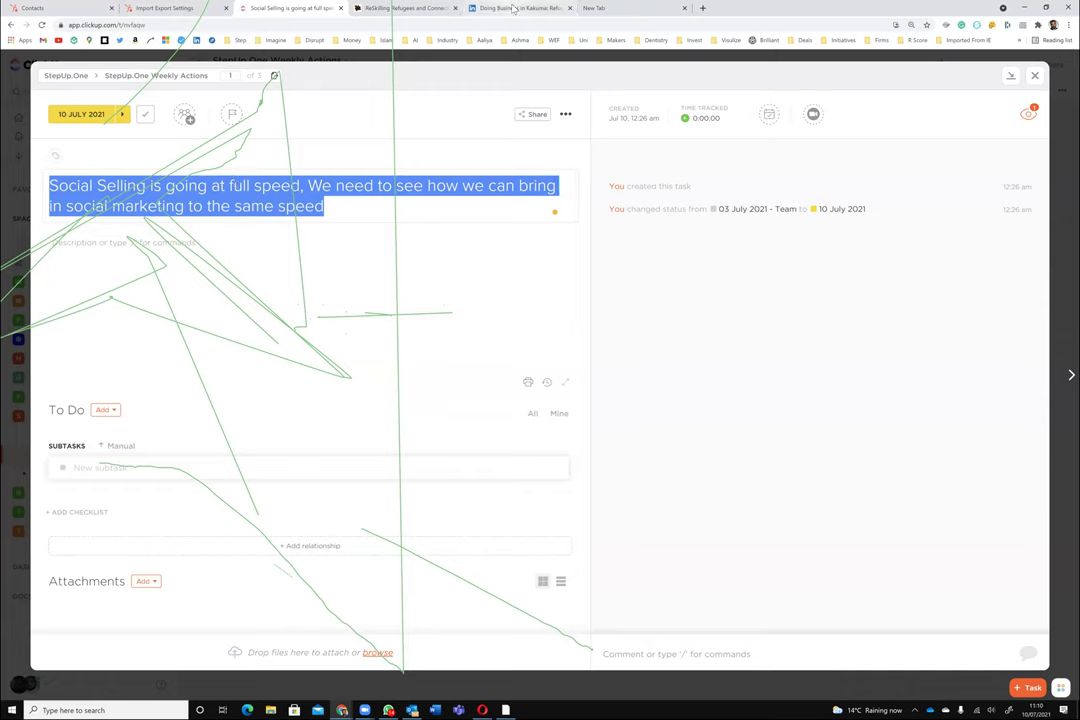
- Glance at the StepUp.one Facebook page and WhatsApp, then return to the ClickUp task
key(alt+Tab)
key(alt+Tab)
key(alt+Tab)
key(alt+Tab)
click(60, 8)
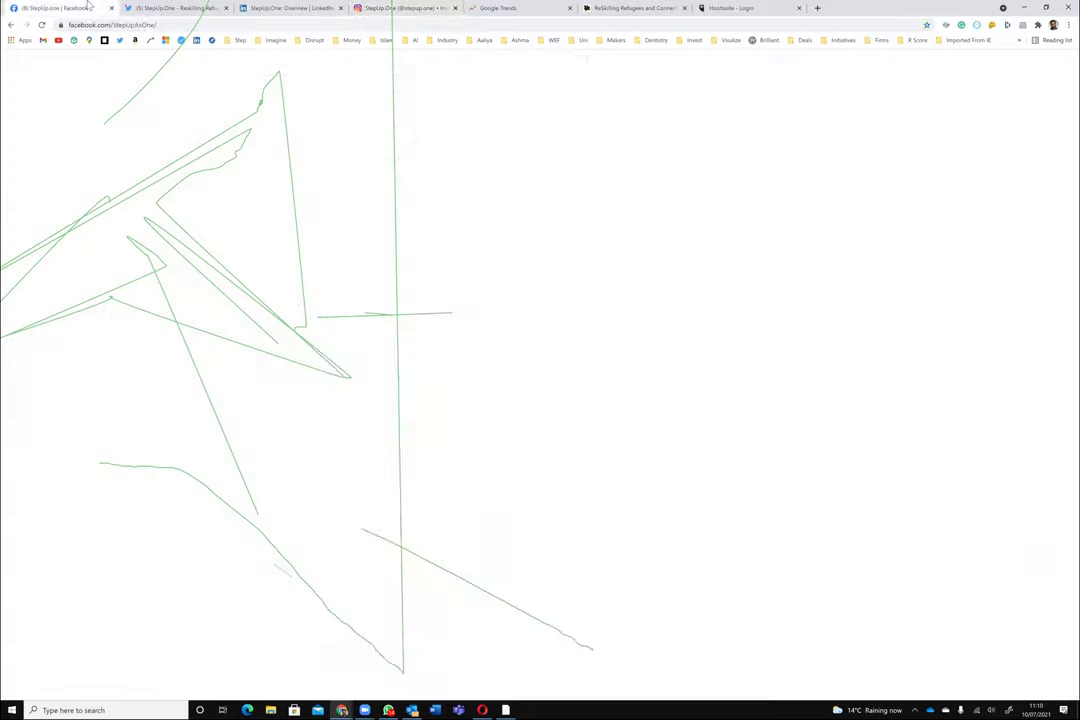
key(alt+Tab)
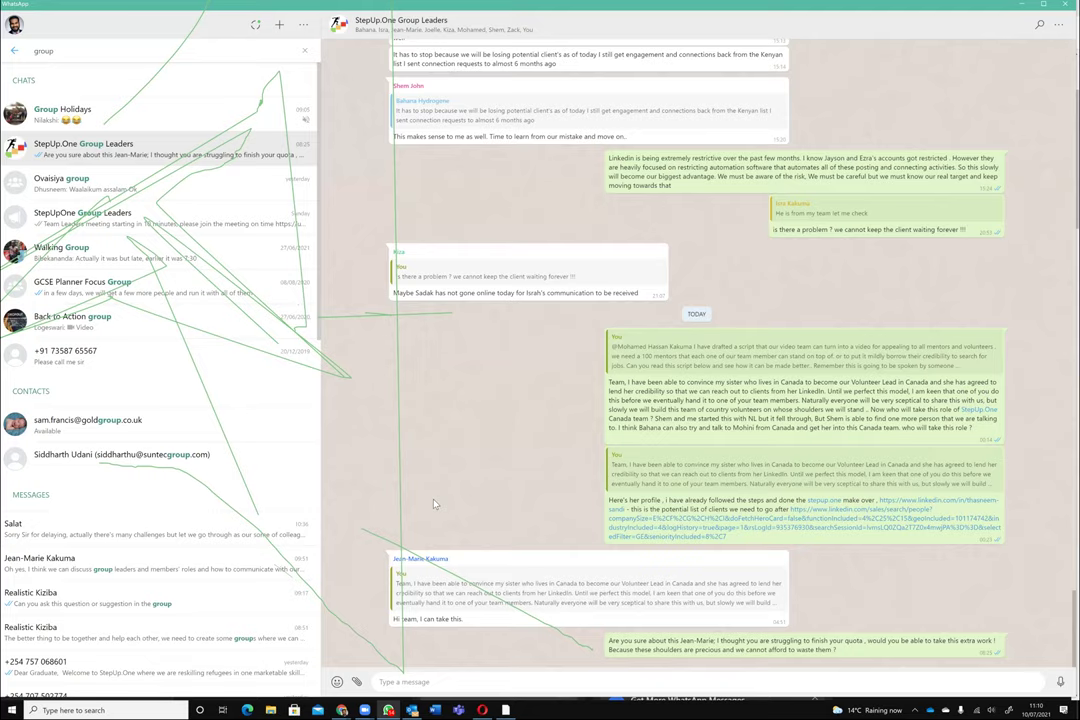
key(alt+Tab)
key(Tab)
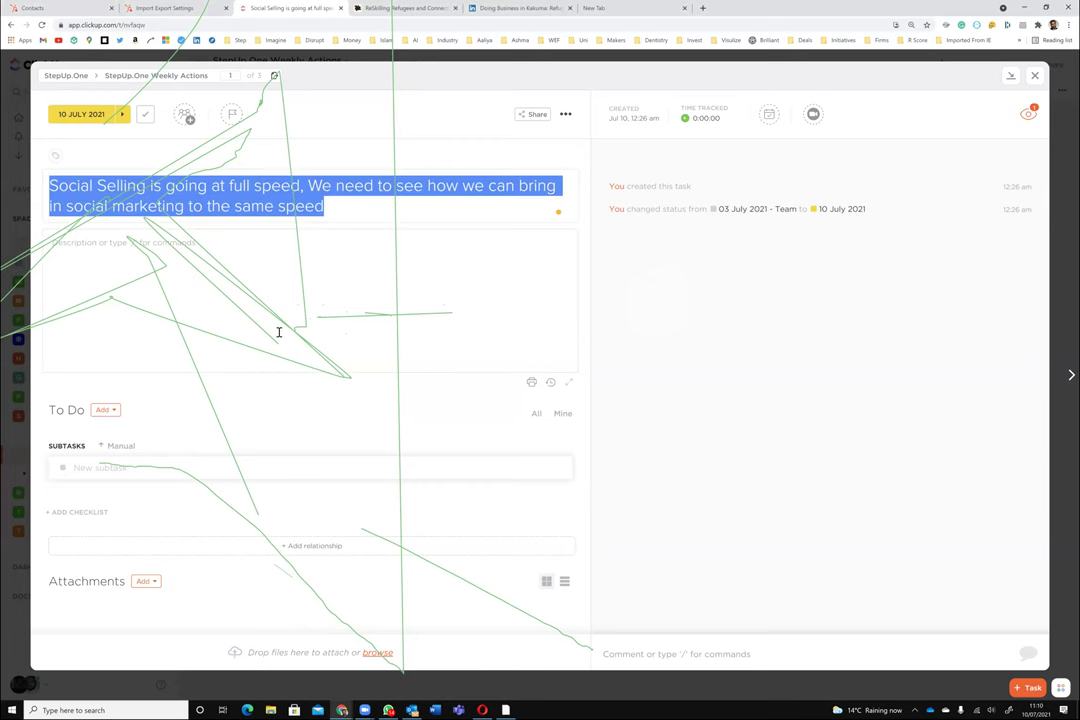
- Draft a new subtask about posting 'stepped up ? Will you ?' for every graduate
click(166, 467)
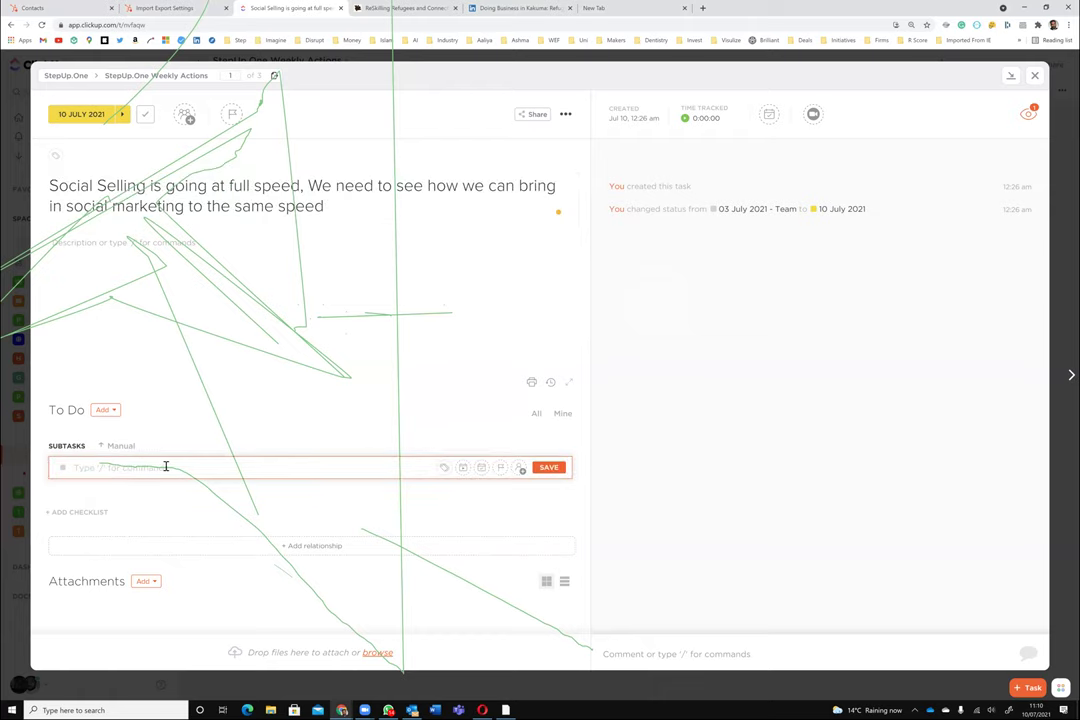
text(VEstine)
text(e )
text(is notify)
key(BackSpace)
key(BackSpace)
key(BackSpace)
key(BackSpace)
key(BackSpace)
key(BackSpace)
key(BackSpace)
key(BackSpace)
key(BackSpace)
key(BackSpace)
key(BackSpace)
key(BackSpace)
key(BackSpace)
key(BackSpace)
key(BackSpace)
key(BackSpace)
text(Paul is going)
key(BackSpace)
key(BackSpace)
key(BackSpace)
key(BackSpace)
key(BackSpace)
text(posting the welcome to)
key(BackSpace)
key(BackSpace)
key(BackSpace)
key(BackSpace)
key(BackSpace)
key(BackSpace)
key(BackSpace)
key(BackSpace)
key(BackSpace)
key(BackSpace)
key(BackSpace)
text(three stepped up ? Will you )
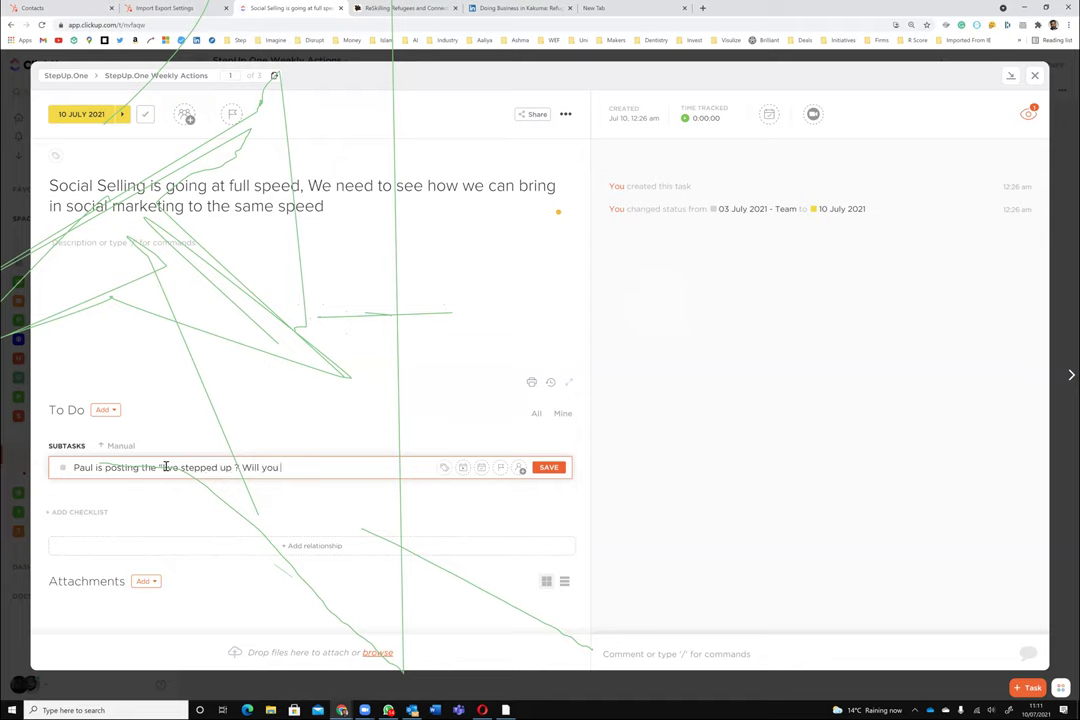
text(? for every graduate)
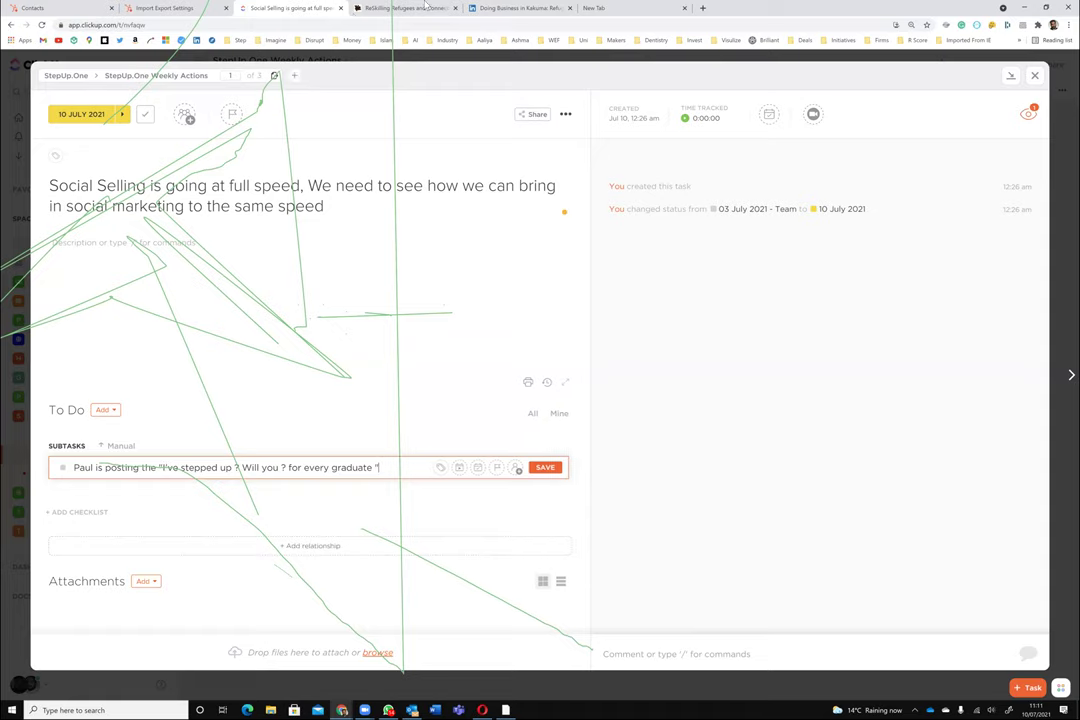
key(alt+Tab)
key(alt+Tab)
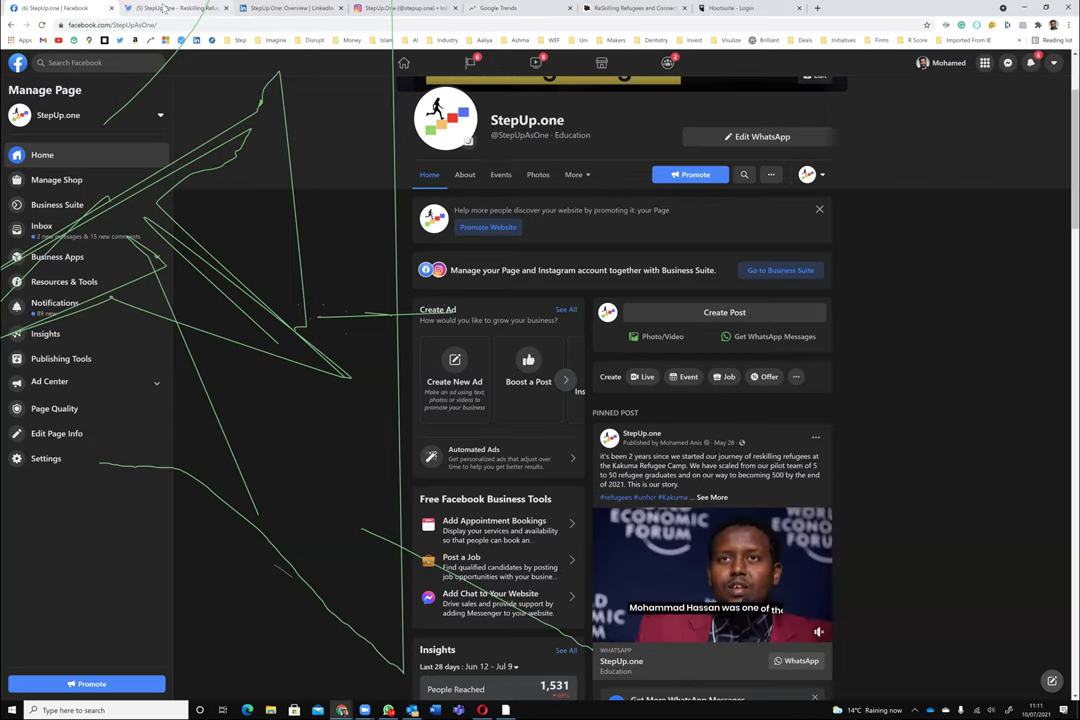
click(178, 8)
- Open all posts on the StepUp.One LinkedIn page and scroll to the graduate congratulations post
click(262, 8)
scroll(422, 390, down, 10)
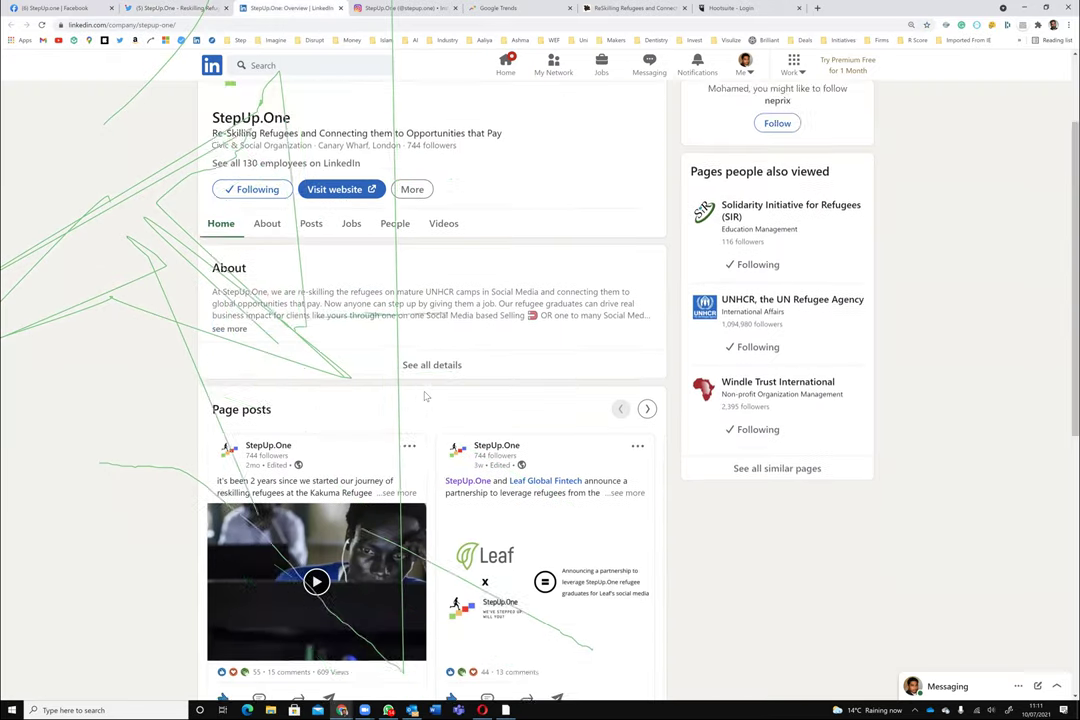
scroll(422, 392, up, 10)
scroll(424, 396, down, 5)
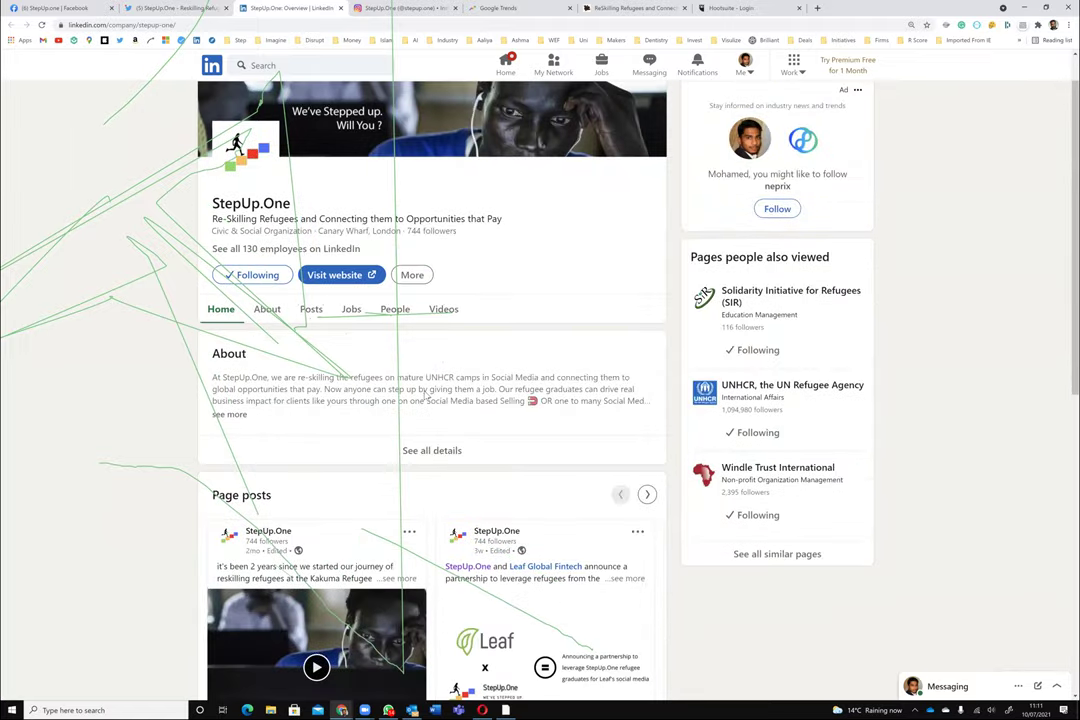
click(441, 463)
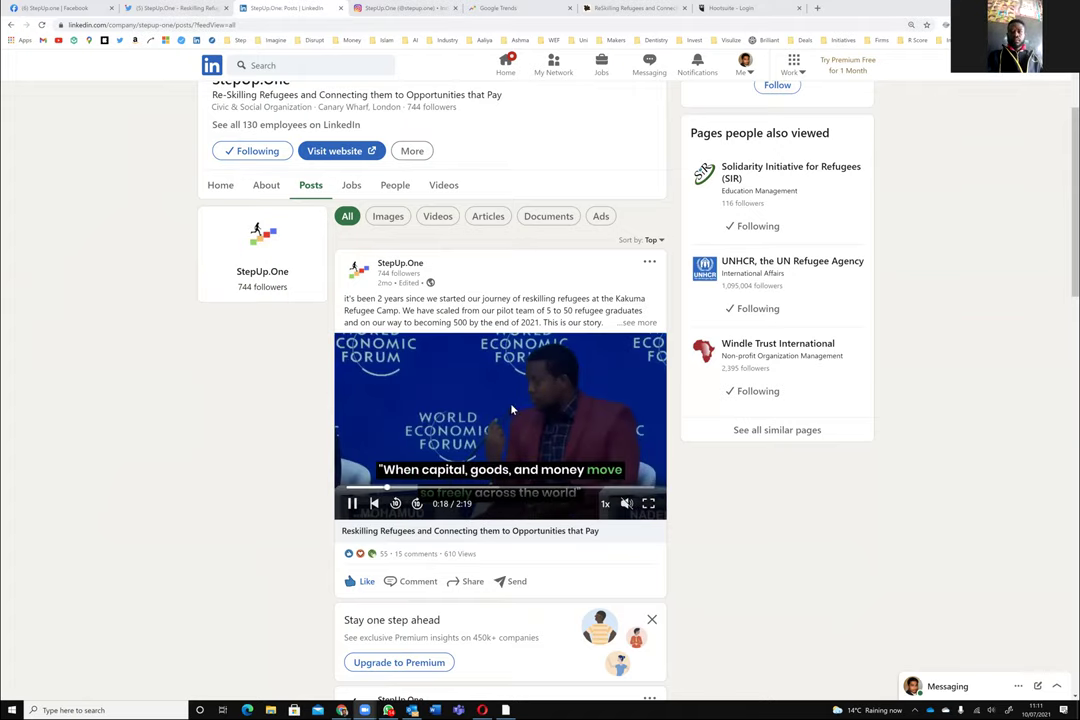
scroll(432, 400, down, 3)
scroll(432, 400, down, 10)
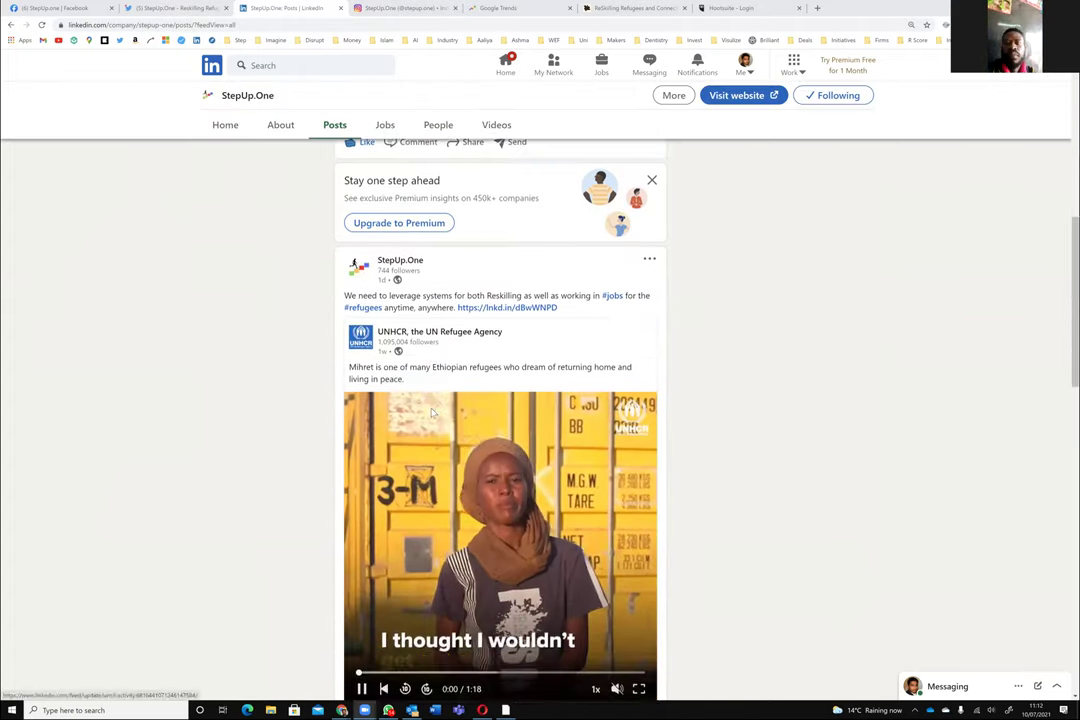
scroll(432, 412, down, 7)
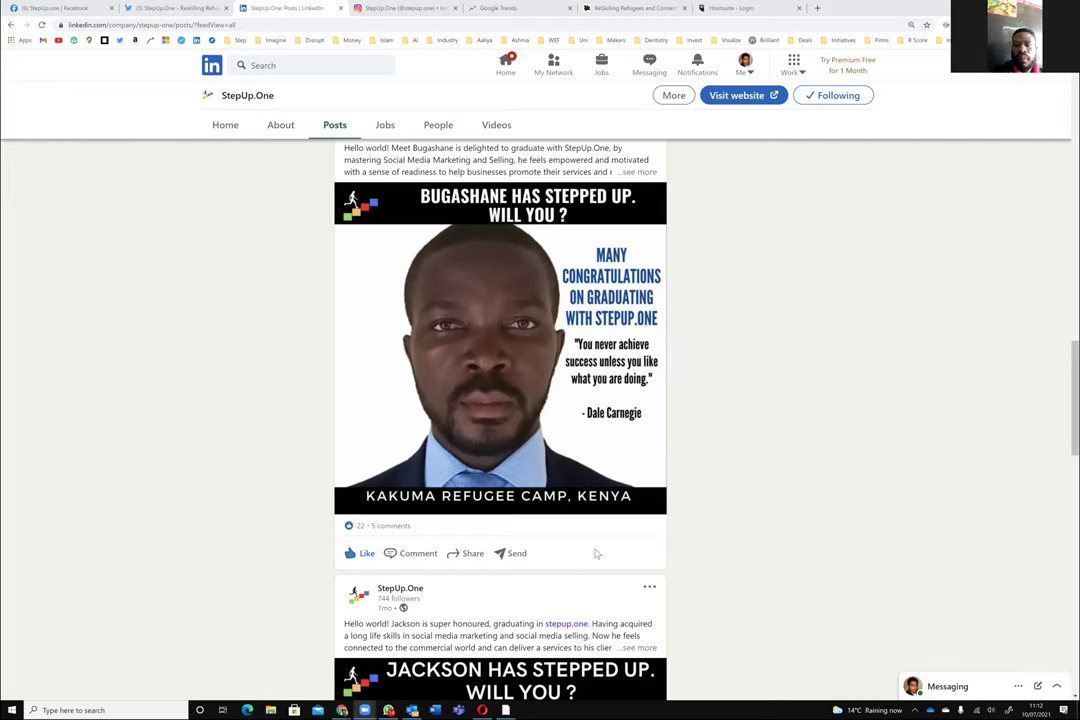
click(512, 386)
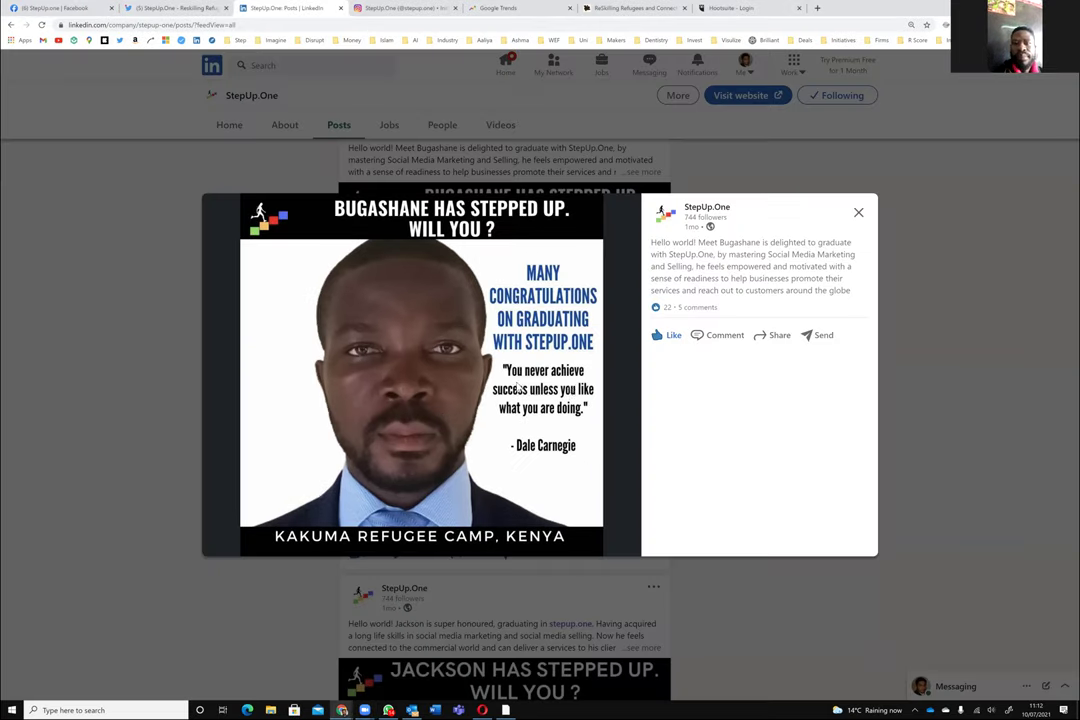
triple_click(704, 252)
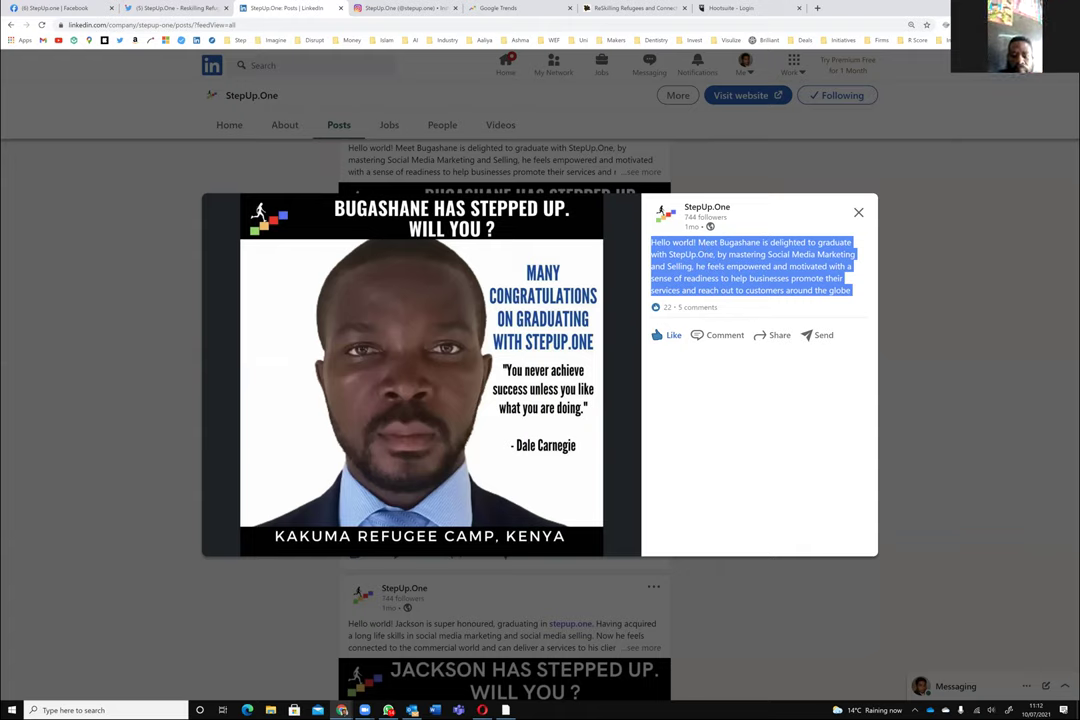
key(alt+Tab)
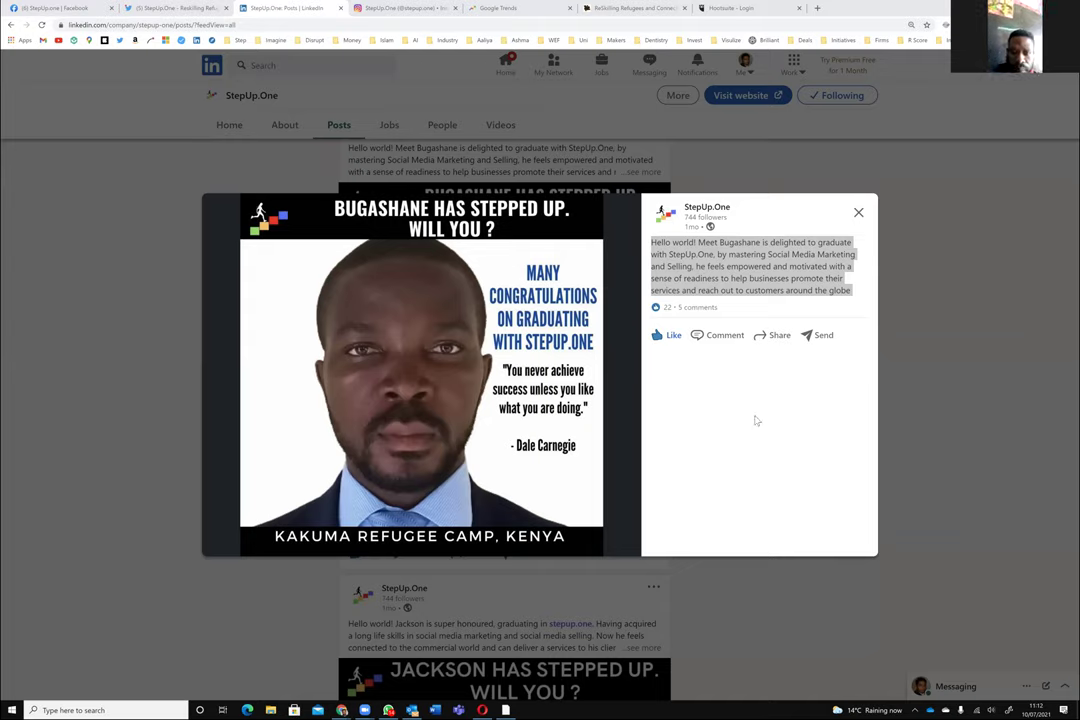
click(858, 214)
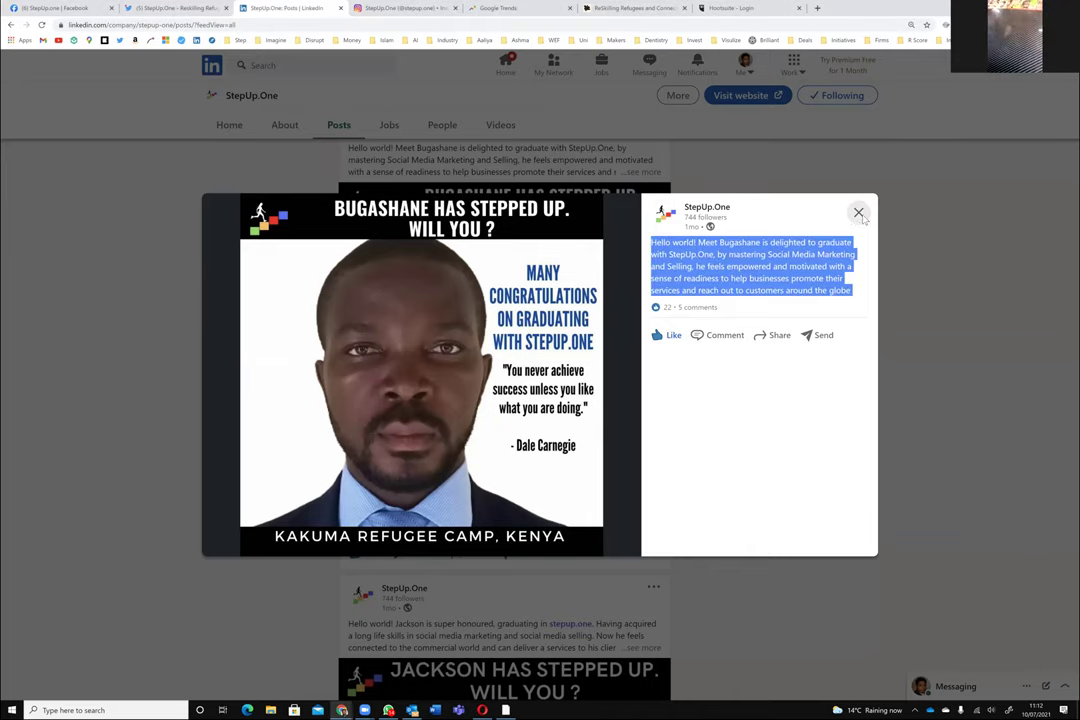
scroll(431, 522, down, 1)
scroll(431, 522, down, 2)
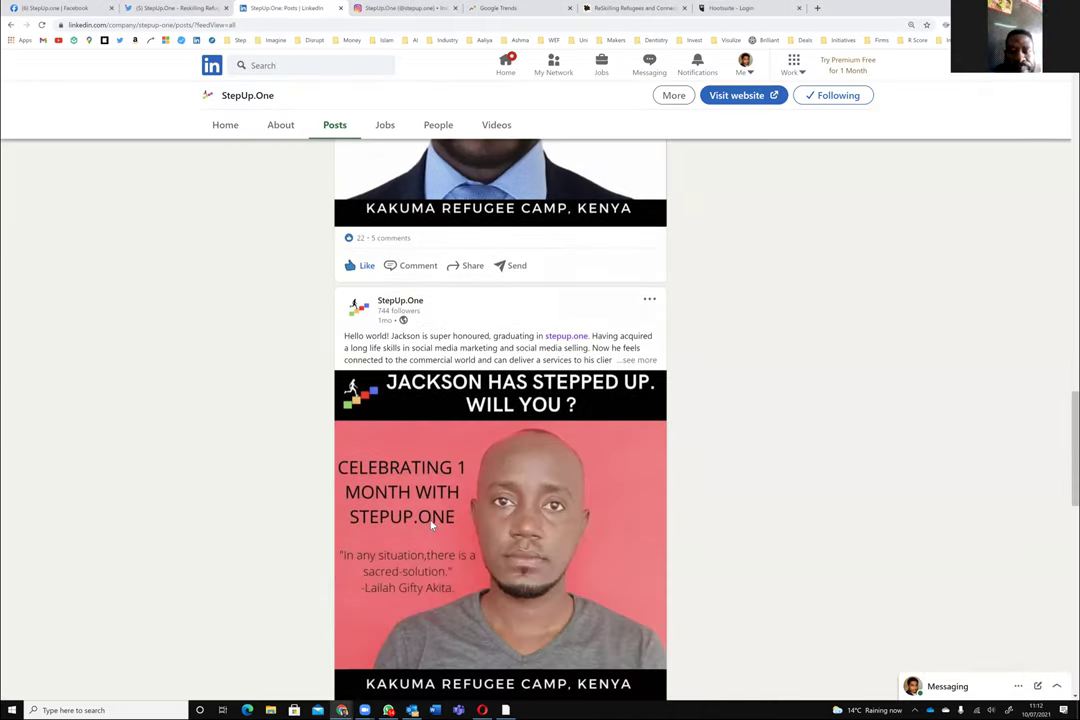
scroll(431, 522, down, 3)
scroll(432, 525, down, 7)
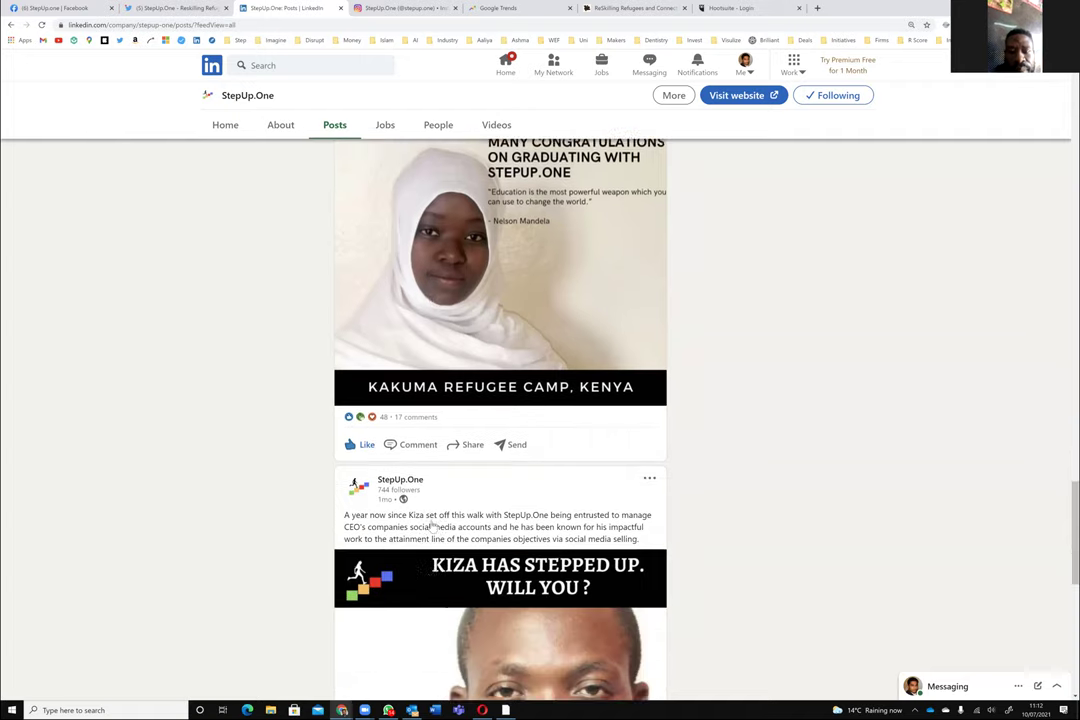
scroll(432, 525, up, 2)
scroll(432, 525, down, 8)
scroll(432, 525, up, 5)
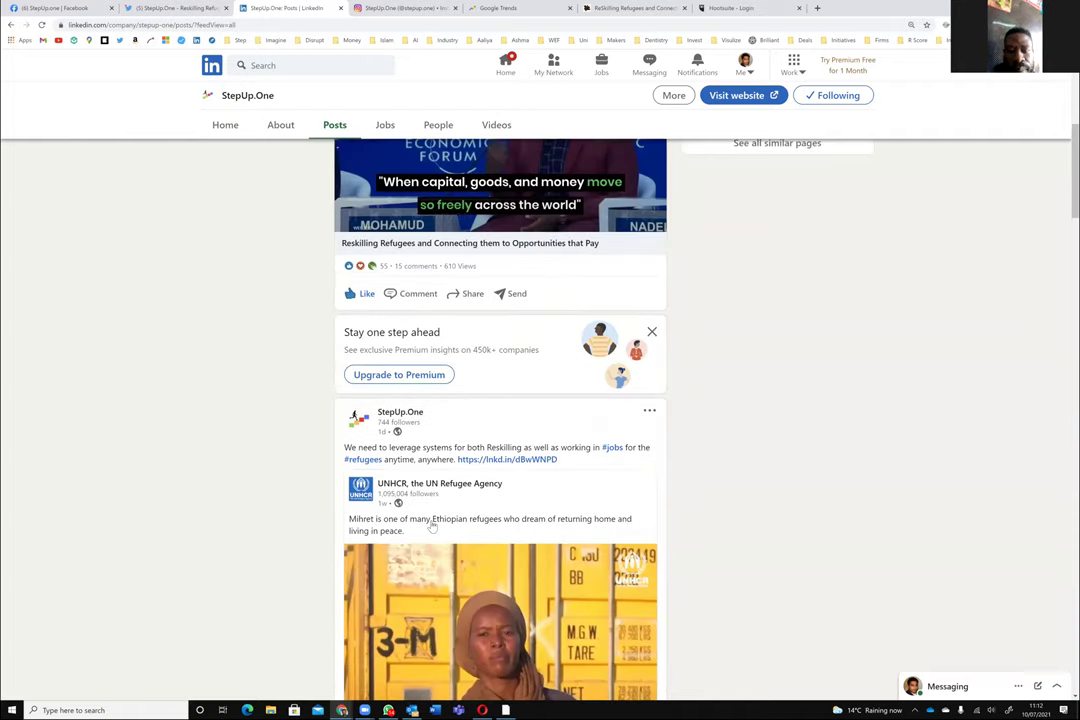
key(alt+Tab)
key(alt+Tab)
- Save the graduate-post subtask and add one asking everyone to send the picture and post to a teammate
key(Tab)
text(")
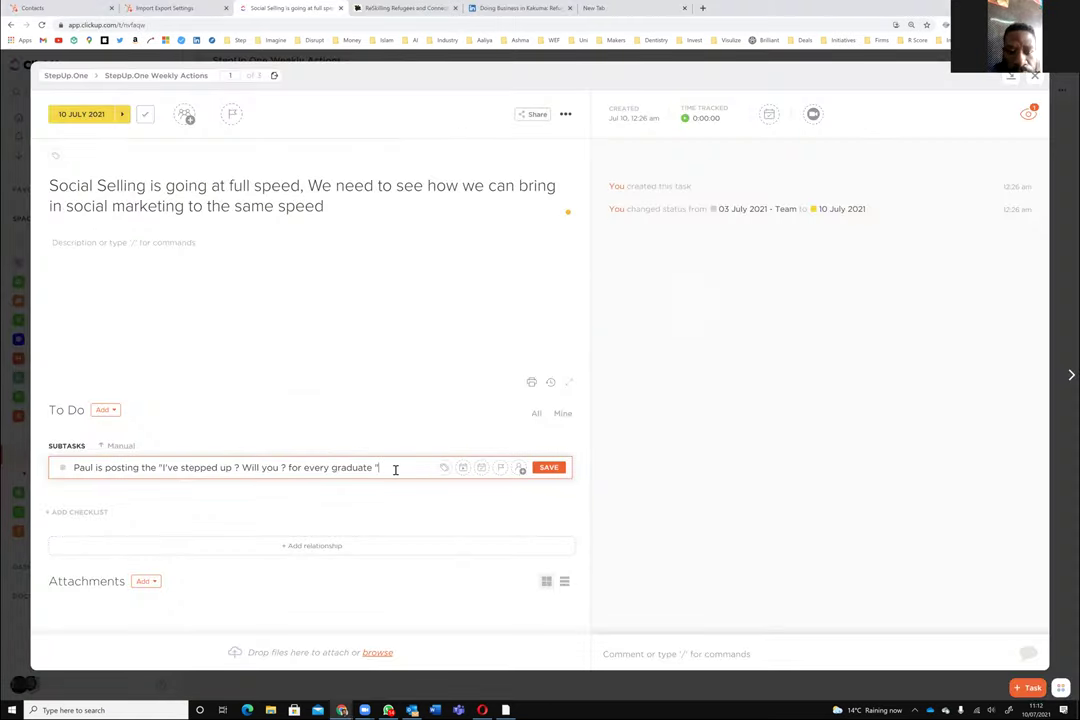
key(Return)
text(All of you do)
key(BackSpace)
key(BackSpace)
key(BackSpace)
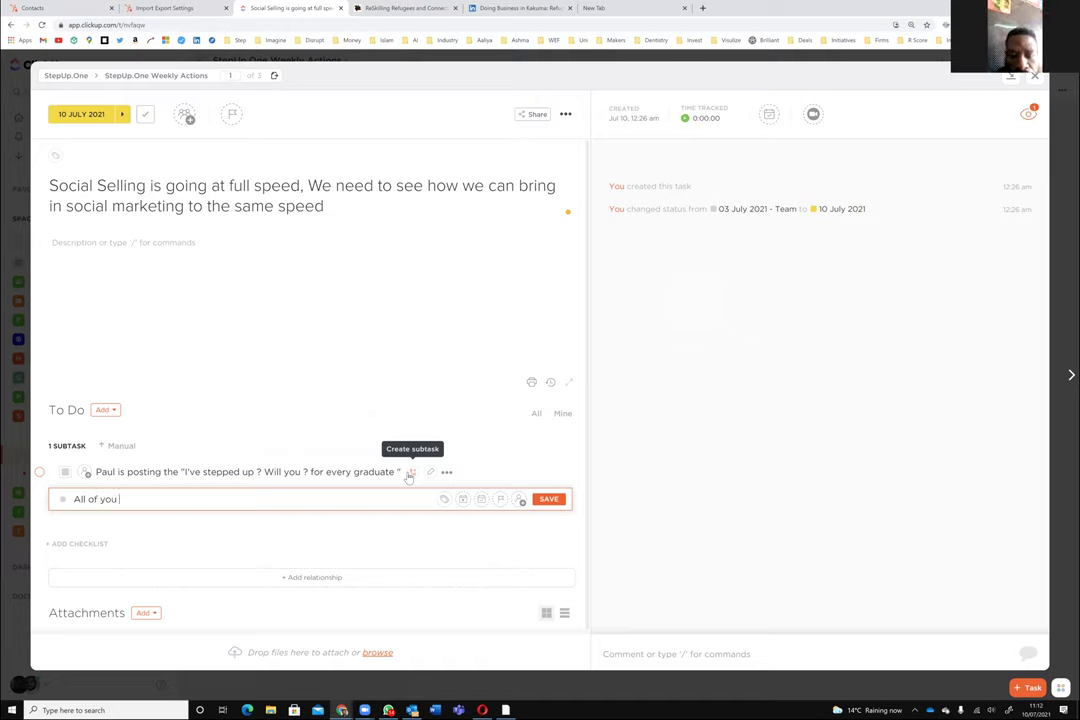
text(please send this picture and post to Paul)
key(Return)
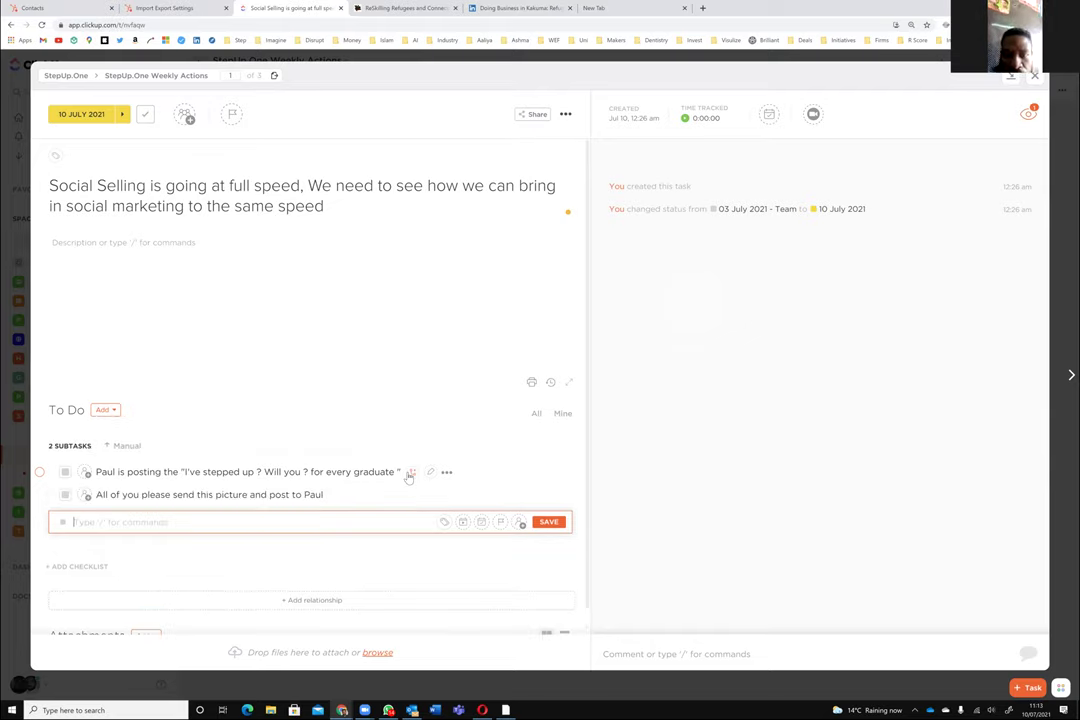
- Add a subtask stating a teammate notifies the employees every day, and begin the next one
text(Vestine is )
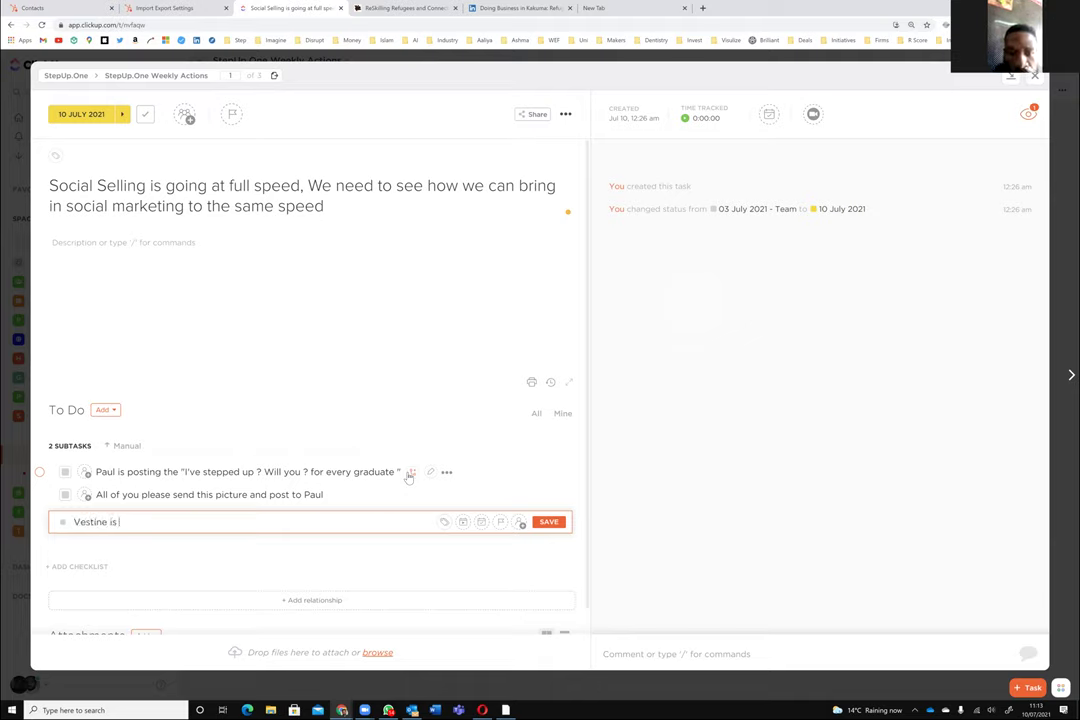
text(notifying)
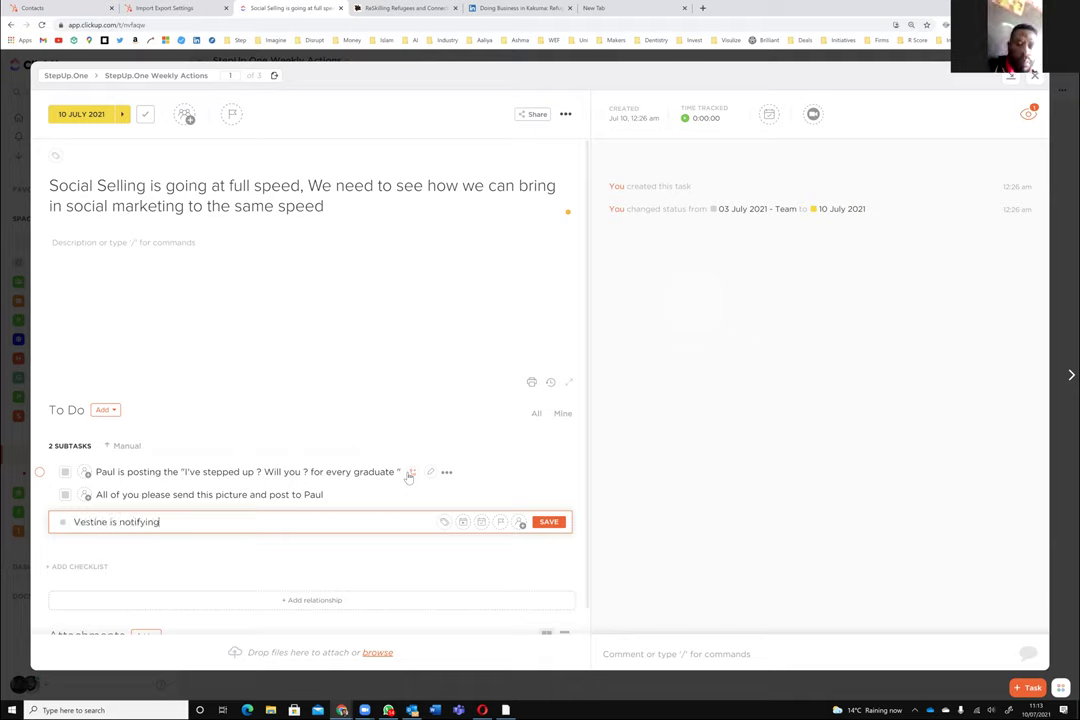
text( the employees )
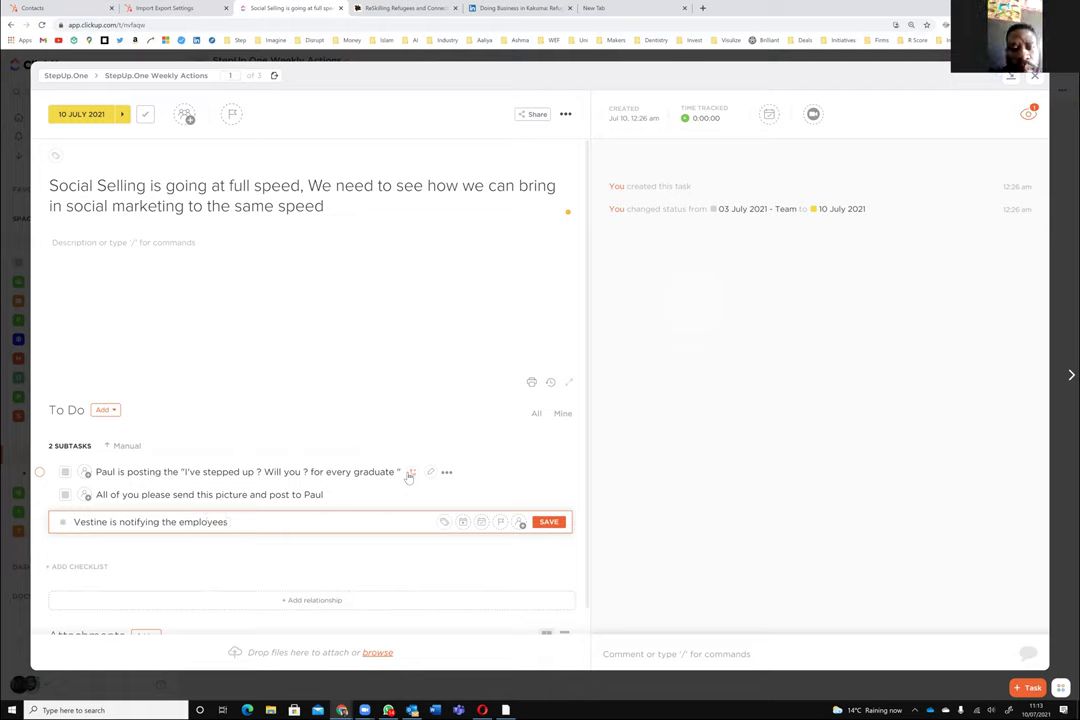
text(everyday)
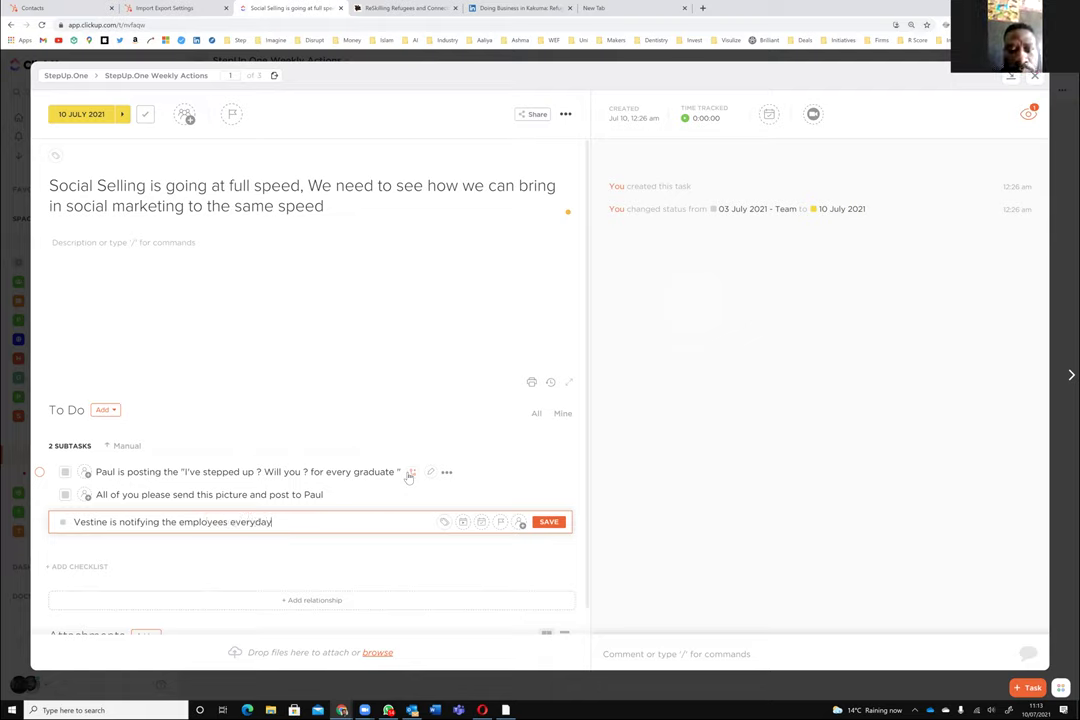
key(Return)
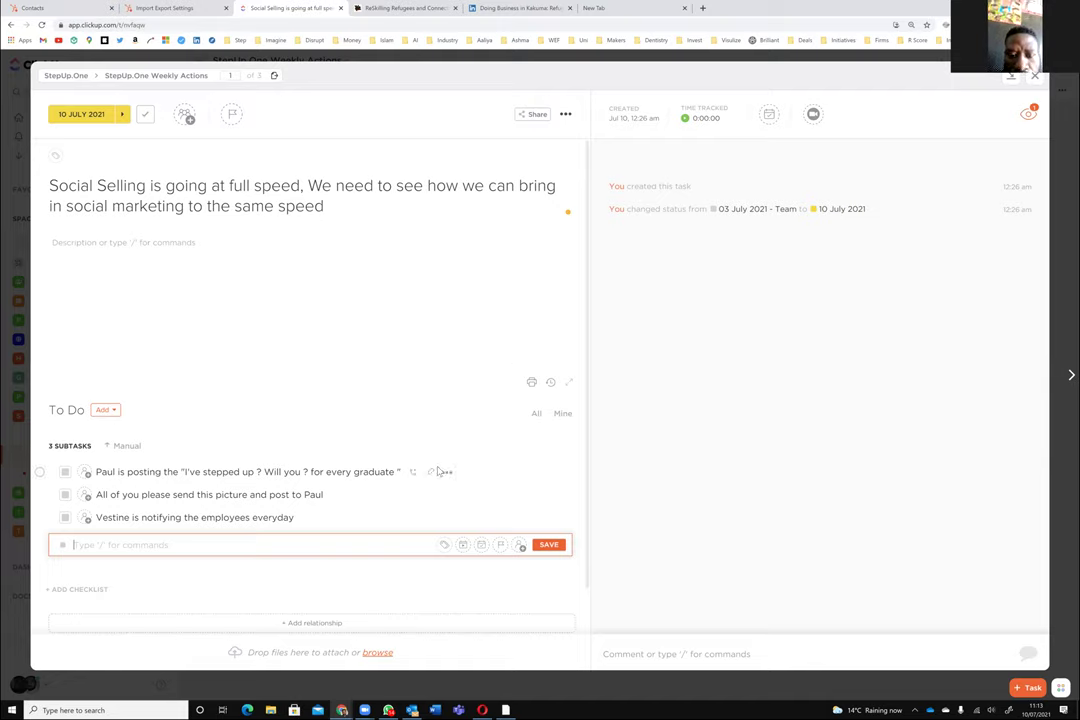
text(When s)
text(nyone)
- Save a subtask: when anyone finds a good post, they can notify four @-mentioned teammates
key(BackSpace)
key(BackSpace)
key(BackSpace)
key(BackSpace)
key(BackSpace)
key(BackSpace)
key(BackSpace)
key(BackSpace)
key(BackSpace)
key(BackSpace)
key(BackSpace)
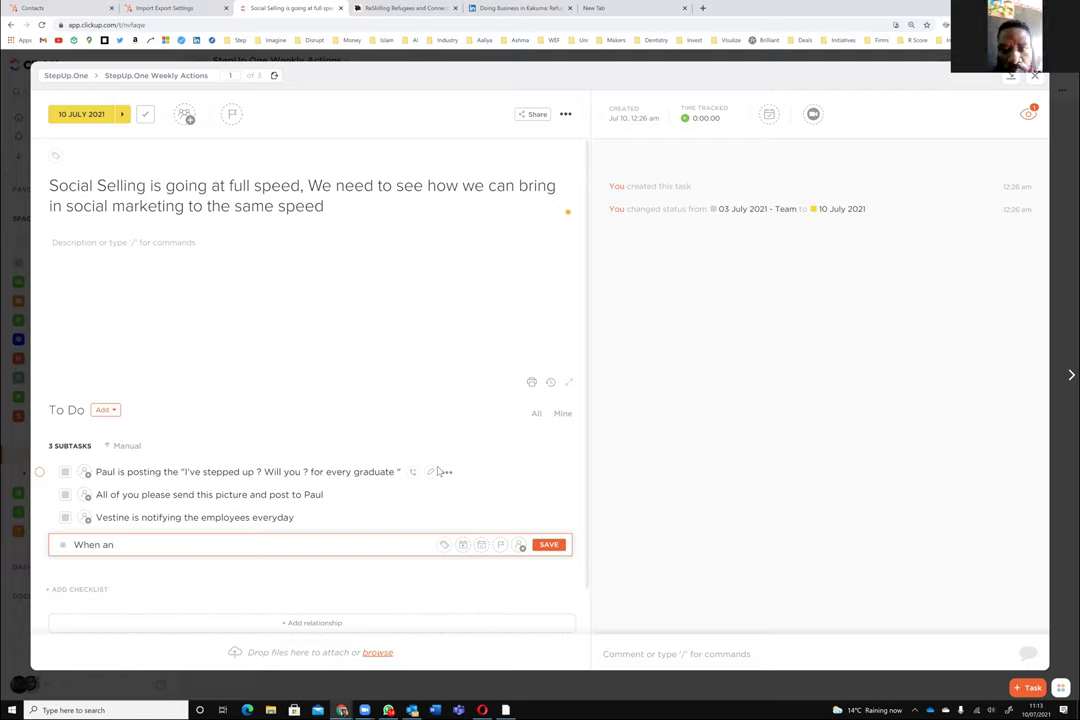
text(when an)
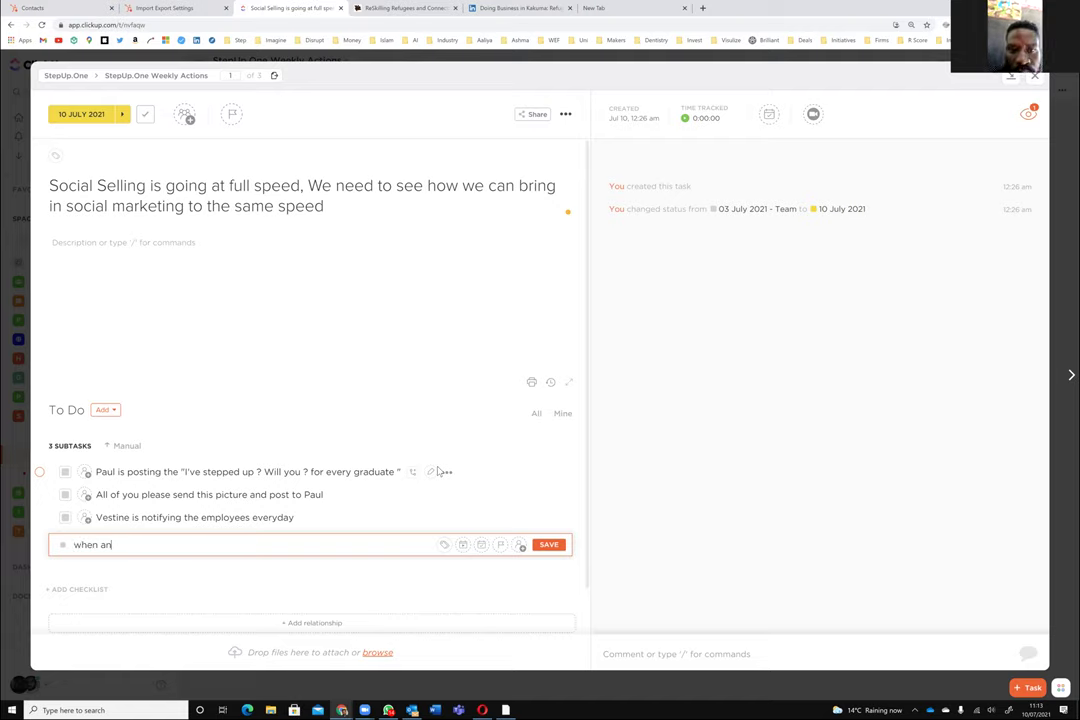
text(yone find )
text( a good )
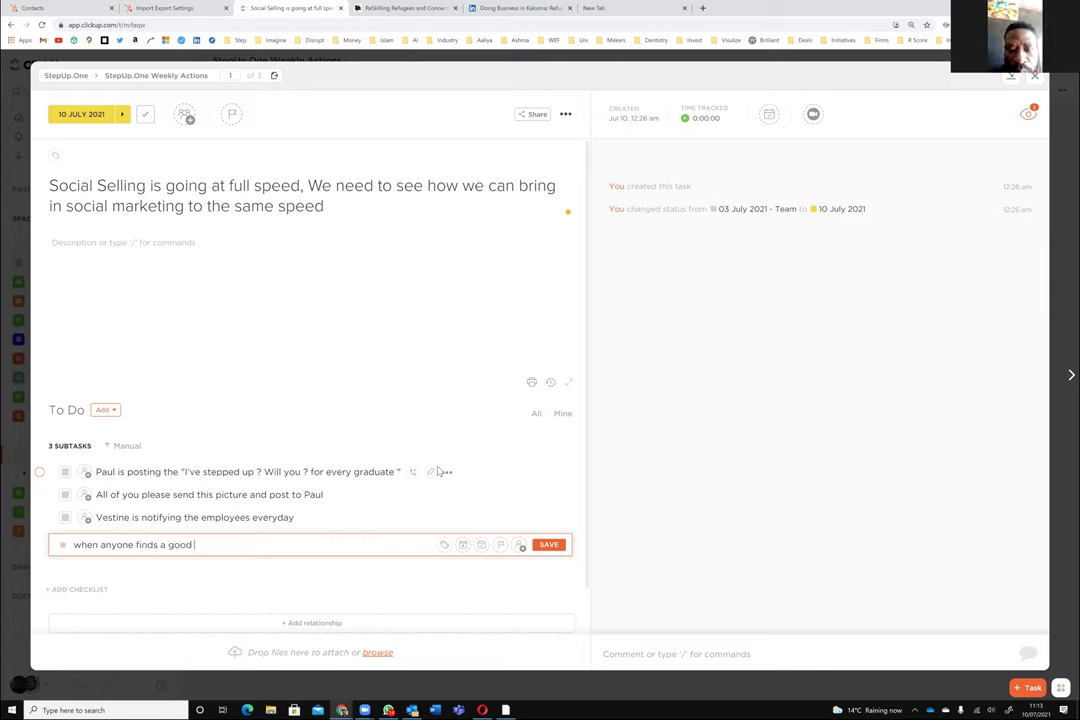
text(post , then thye c)
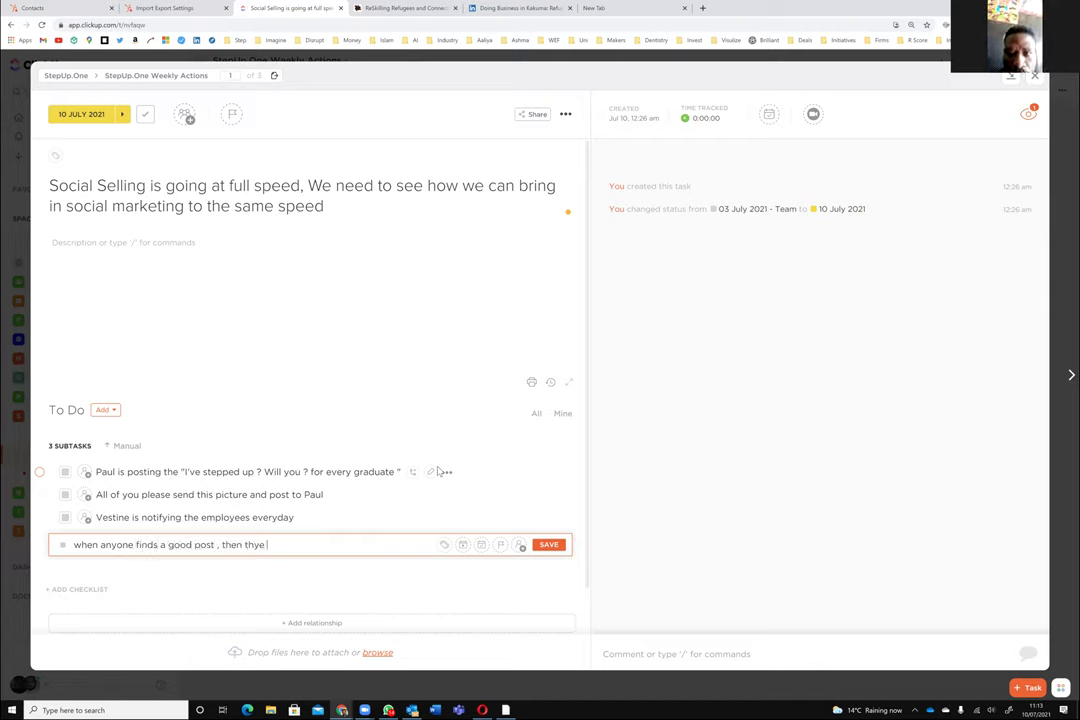
key(BackSpace)
text(ey)
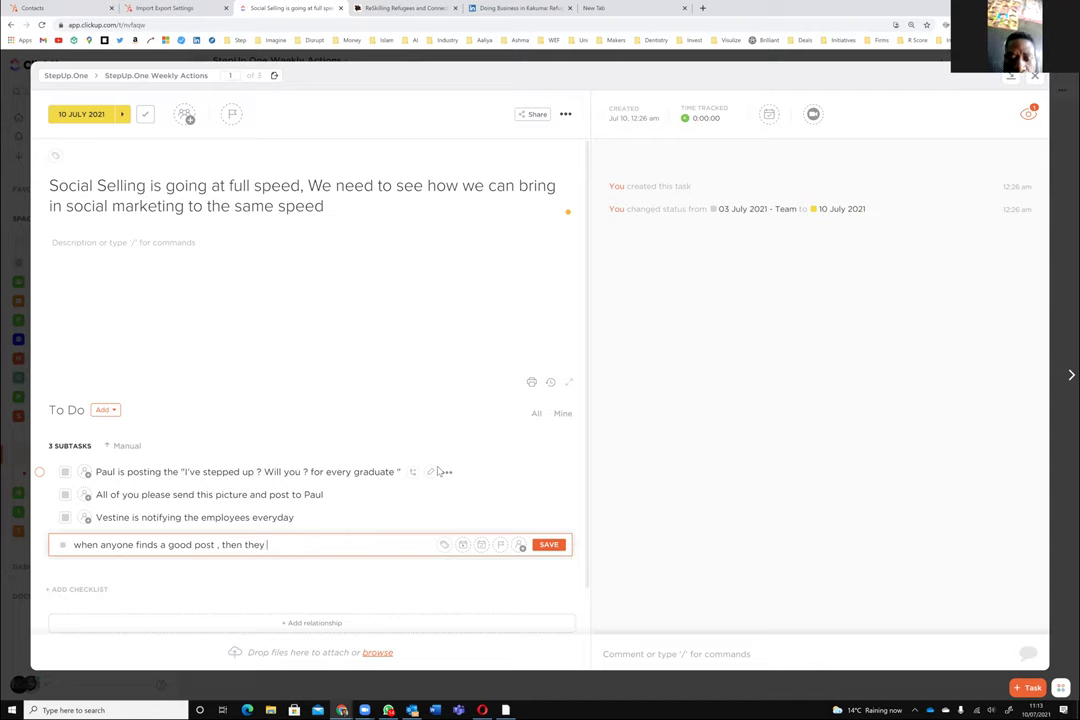
text( can notify @paul)
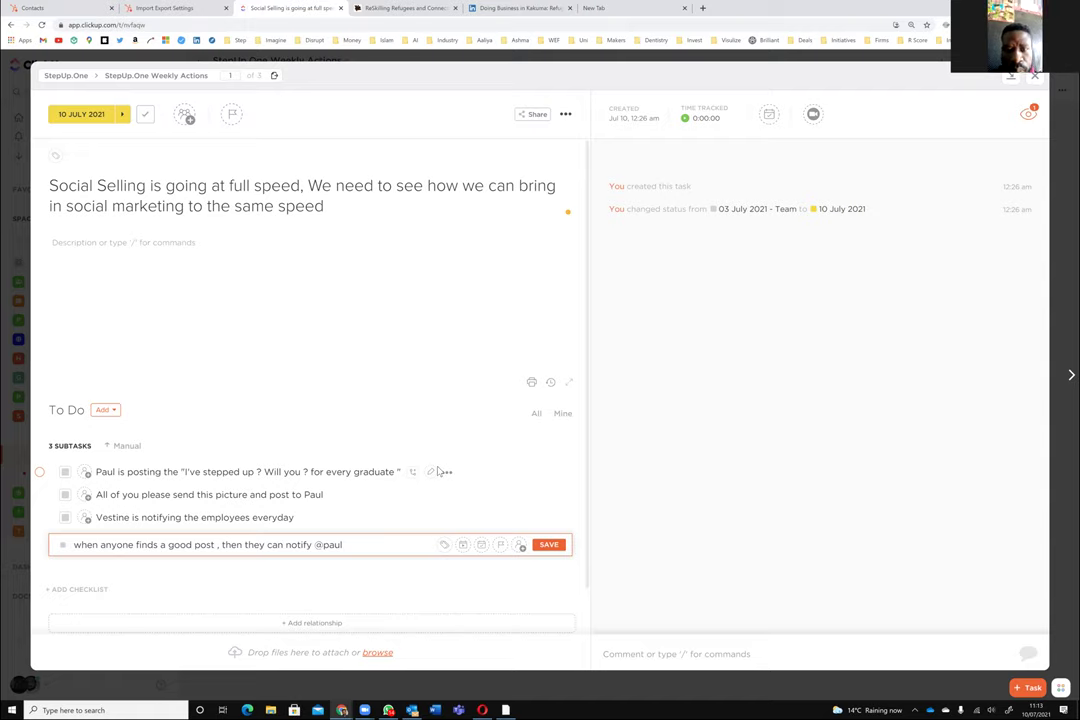
text(k@lean )
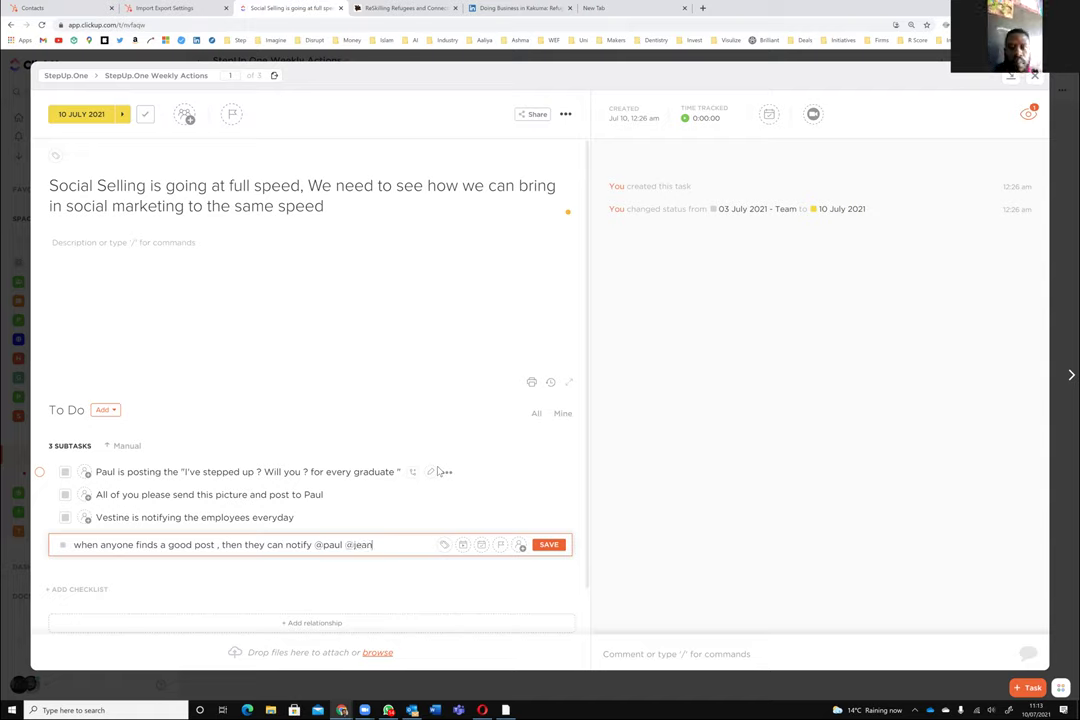
text(bosco @ve)
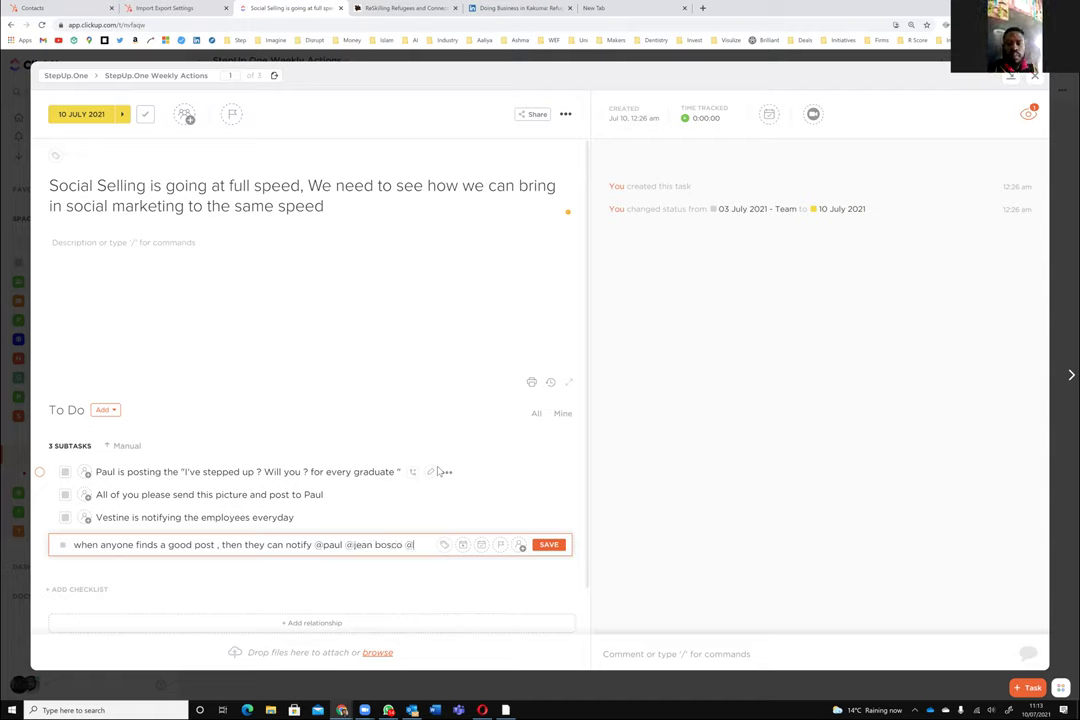
text(nstin)
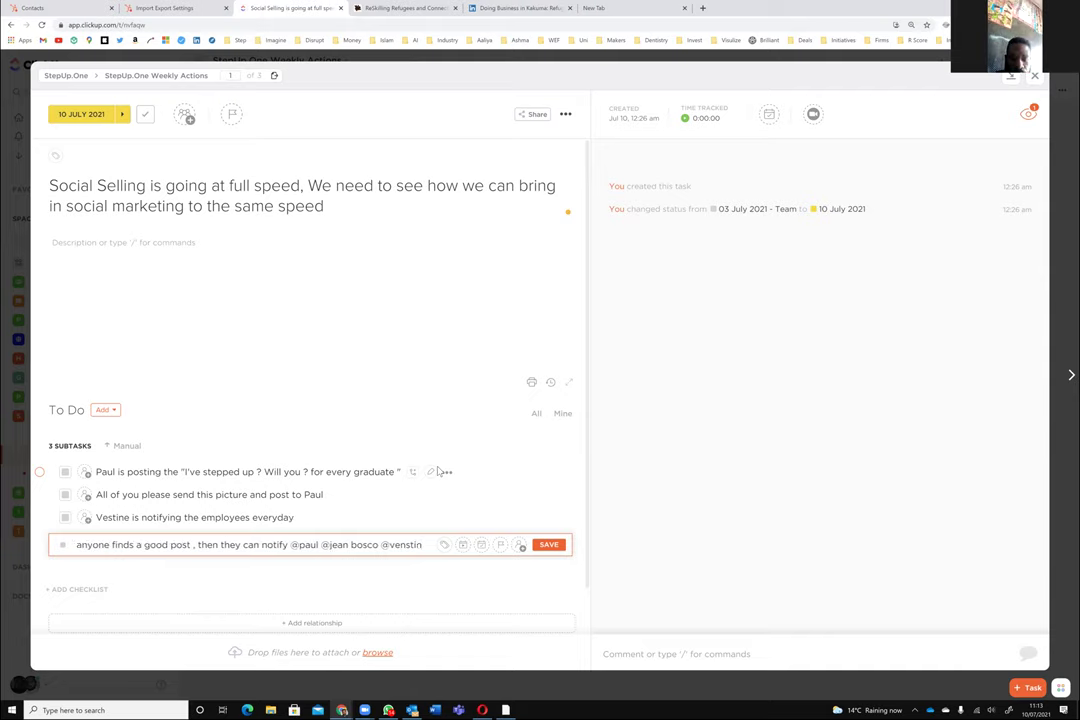
key(BackSpace)
key(BackSpace)
key(BackSpace)
text(sti)
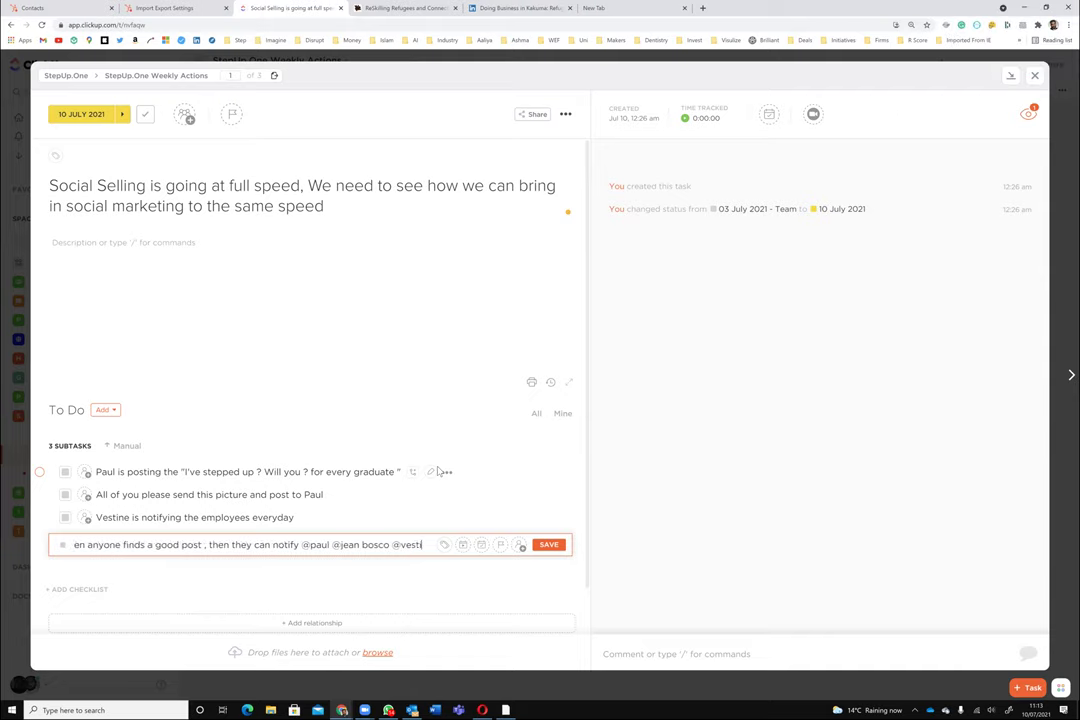
text(ne @yahya)
key(Return)
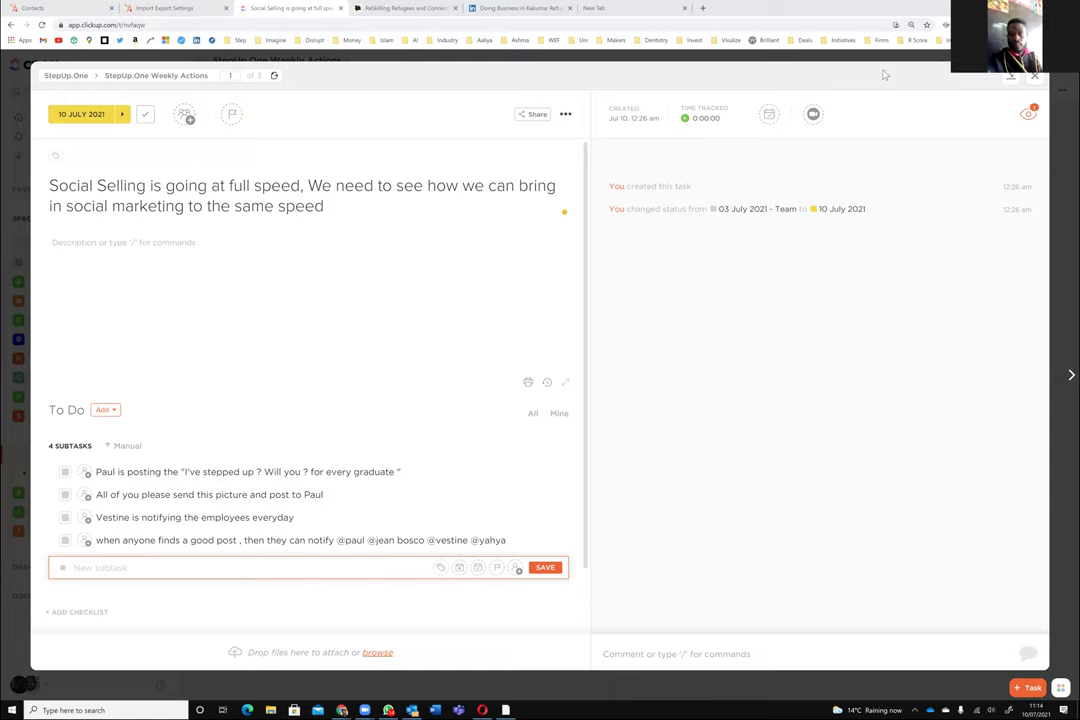
- Place the cursor in the New subtask field, then switch to the WhatsApp Group Leaders chat
click(104, 571)
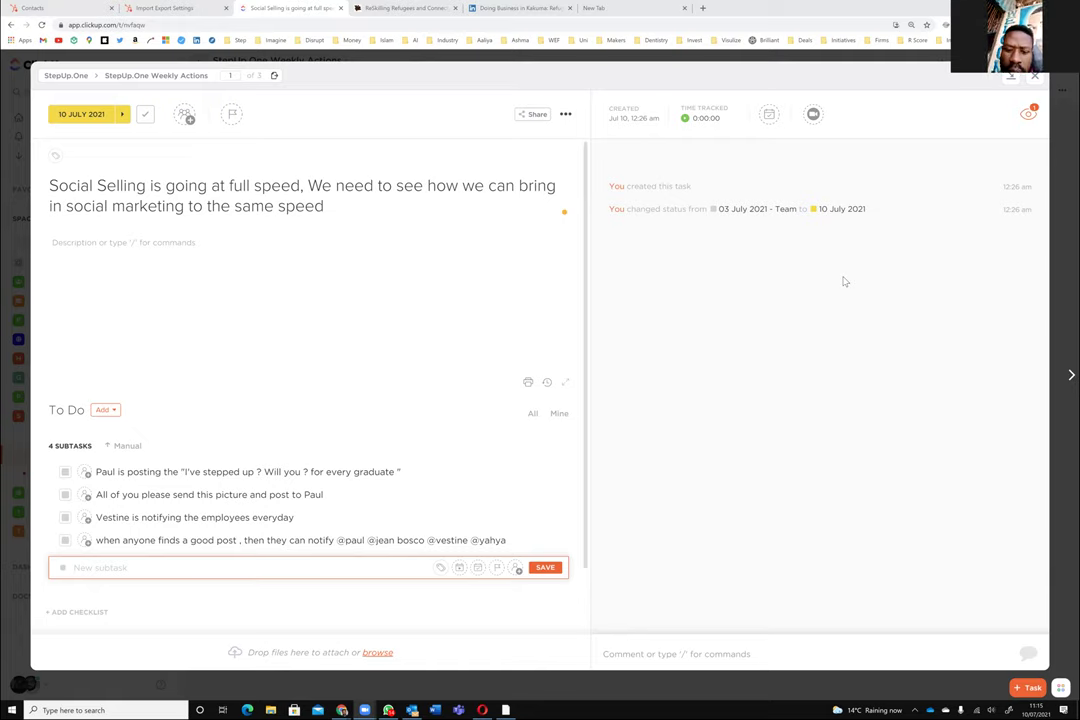
key(alt+Tab)
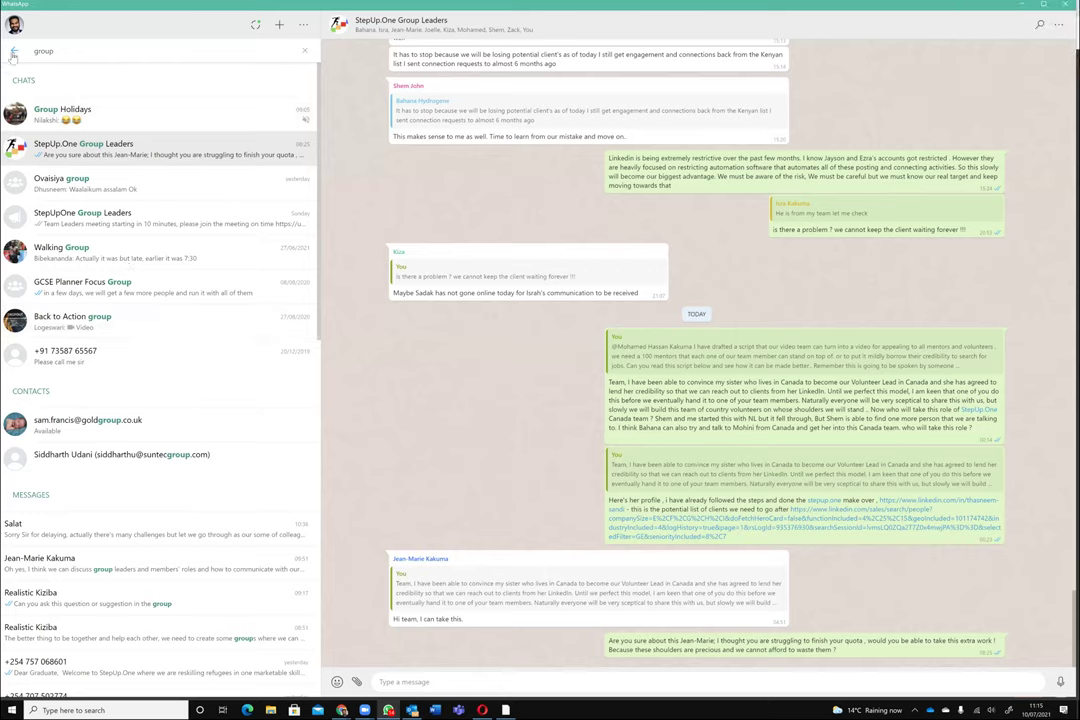
- Clear the WhatsApp group search so all chats are listed, then go back to the ClickUp task
click(13, 54)
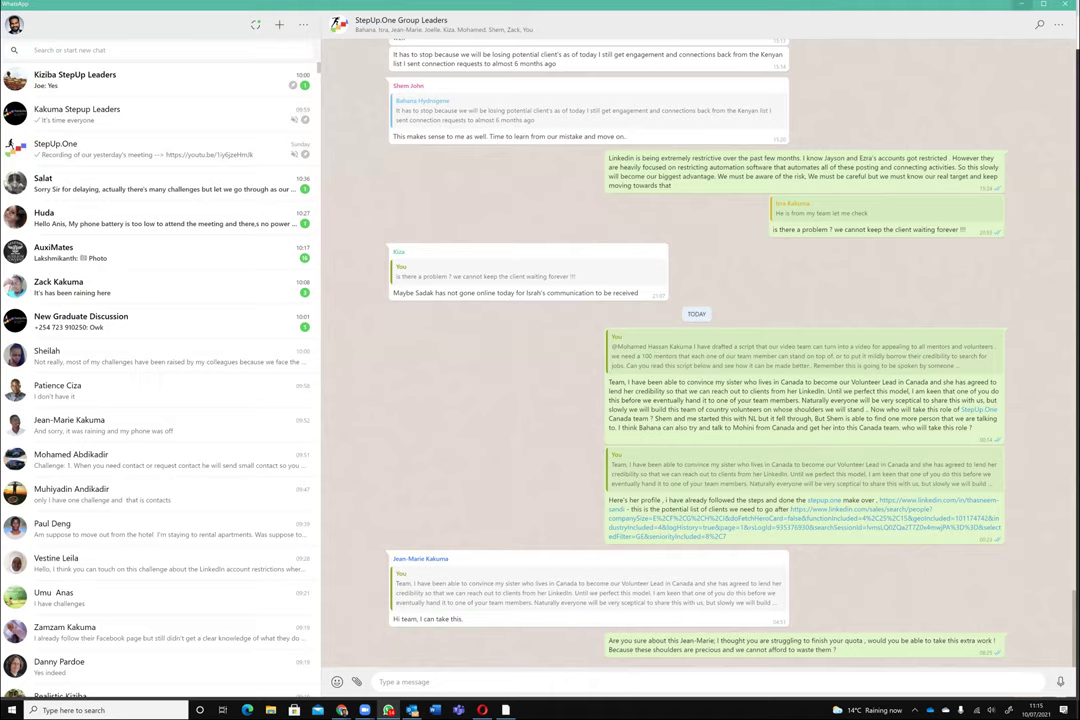
key(alt+Tab)
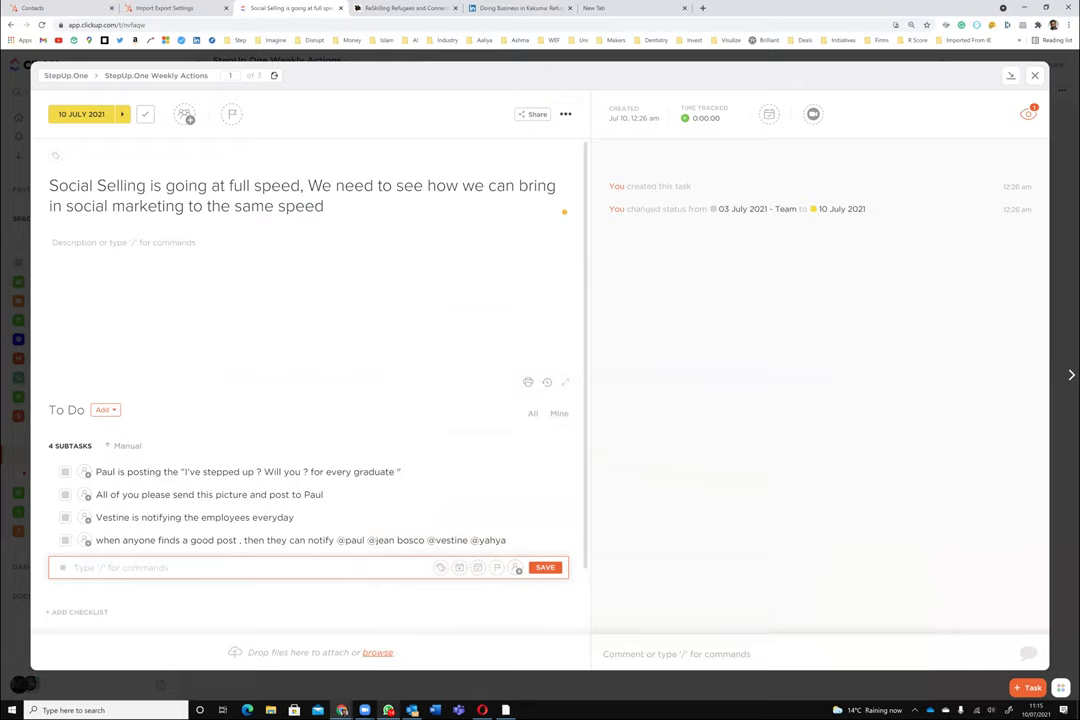
- Bring StepUp.One's LinkedIn Posts feed to the front and scroll to the latest post
mouse_move(341, 710)
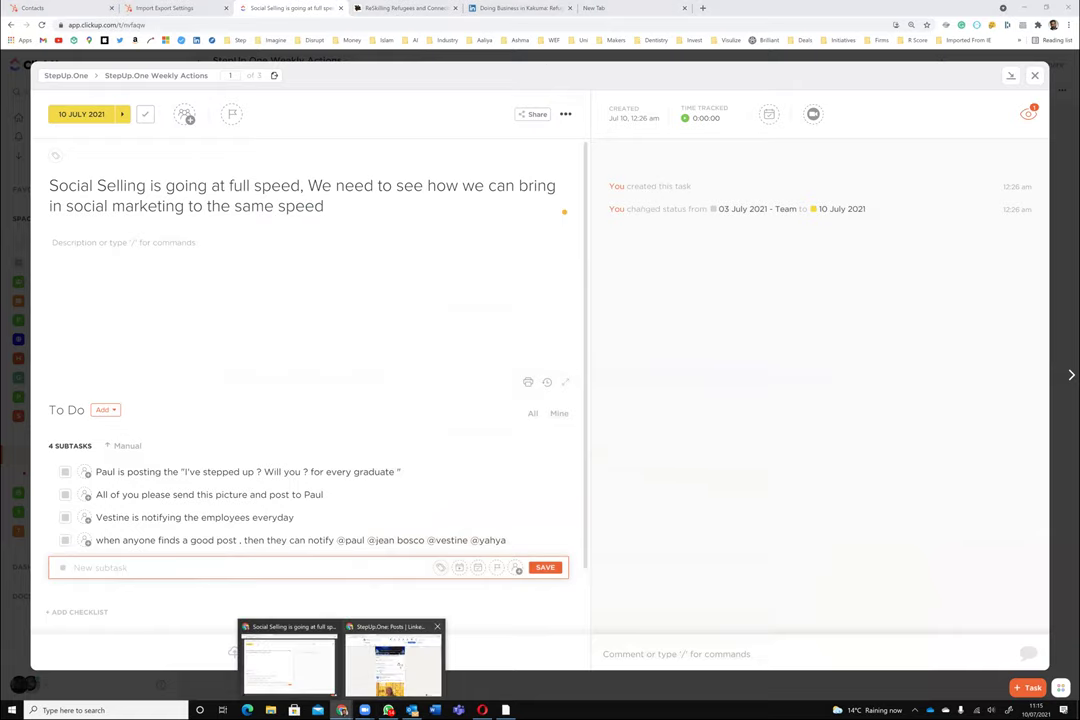
click(393, 660)
scroll(569, 375, down, 1)
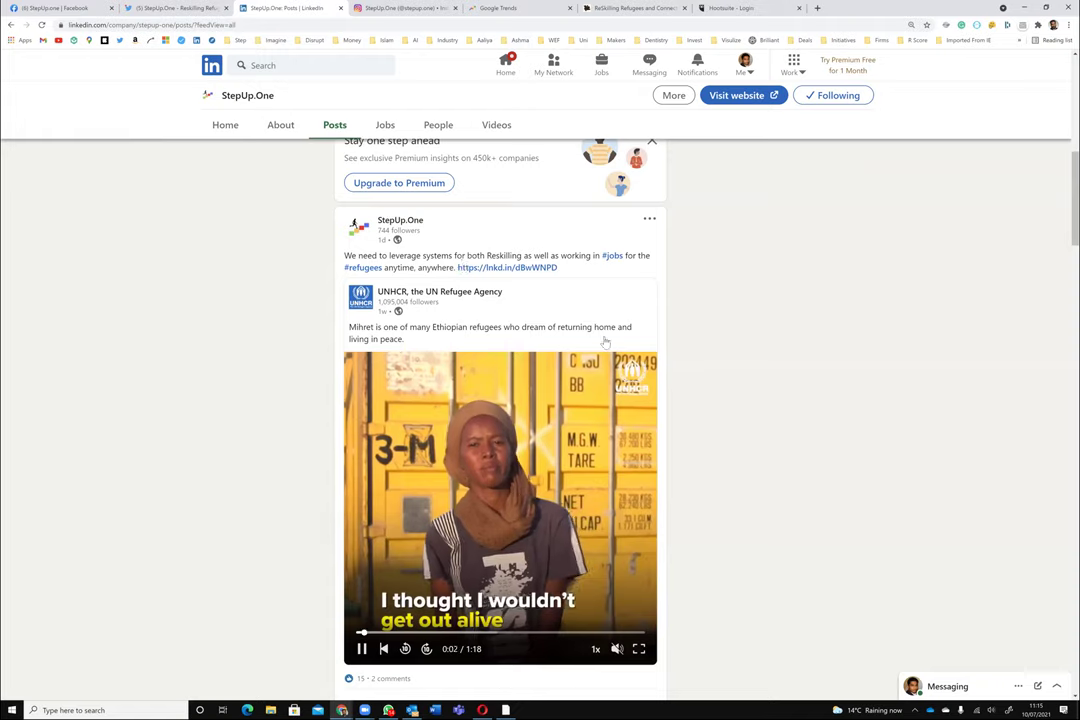
scroll(397, 205, down, 1)
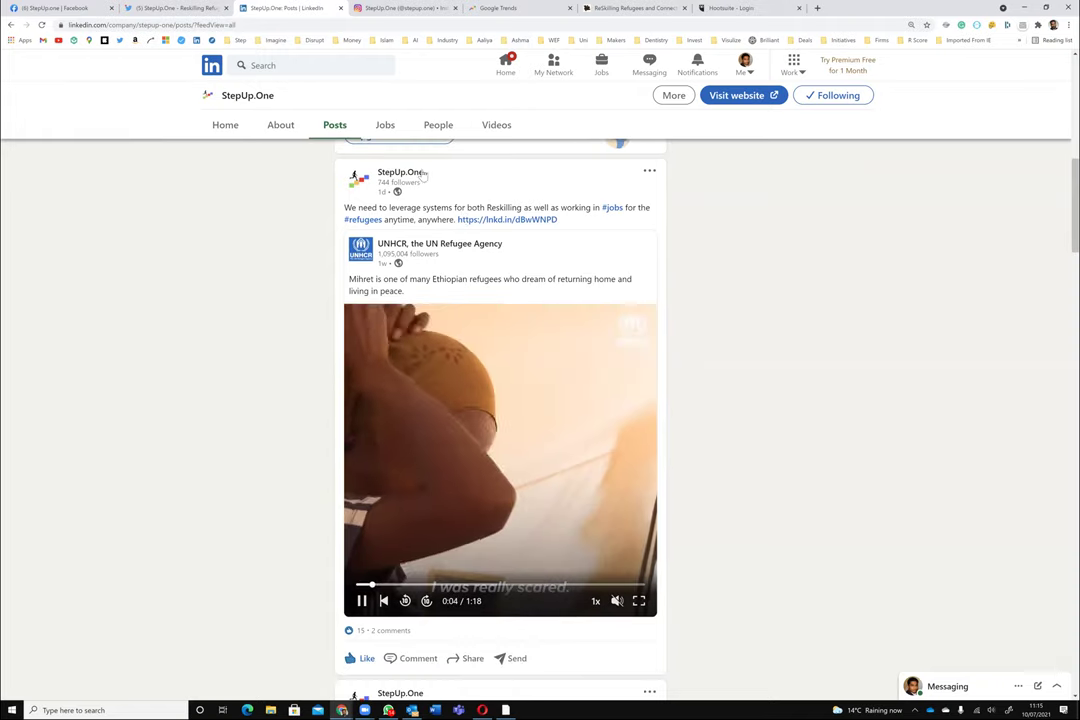
- Select and reread the full text of the latest post about reskilling and jobs for refugees
triple_click(403, 208)
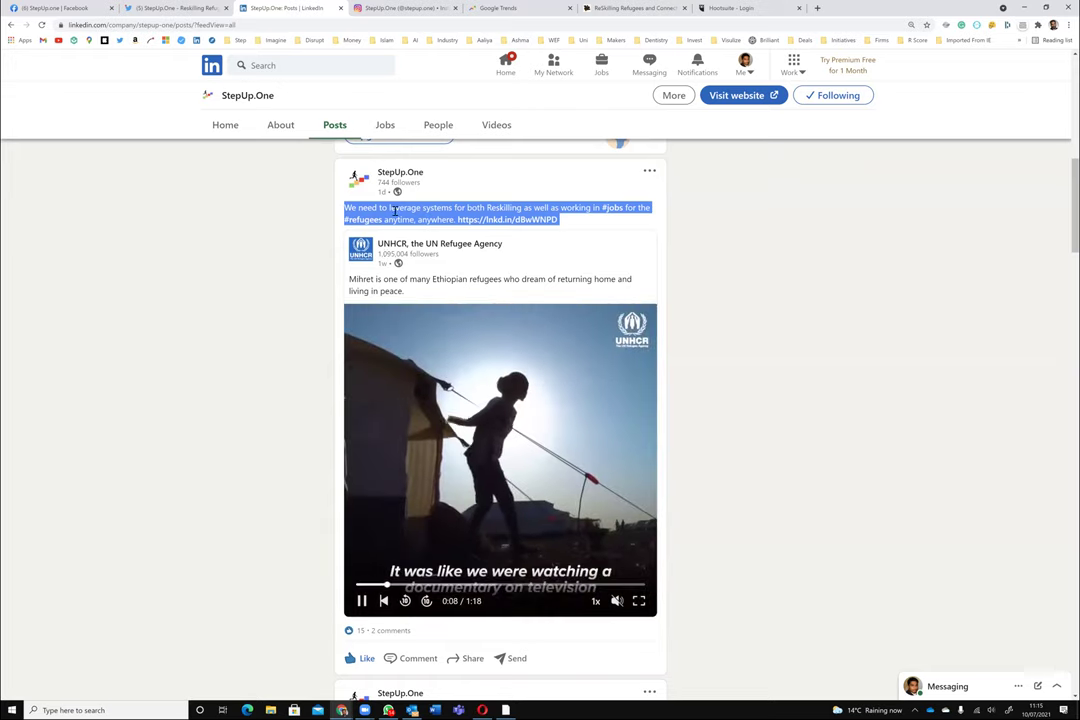
double_click(395, 208)
triple_click(395, 208)
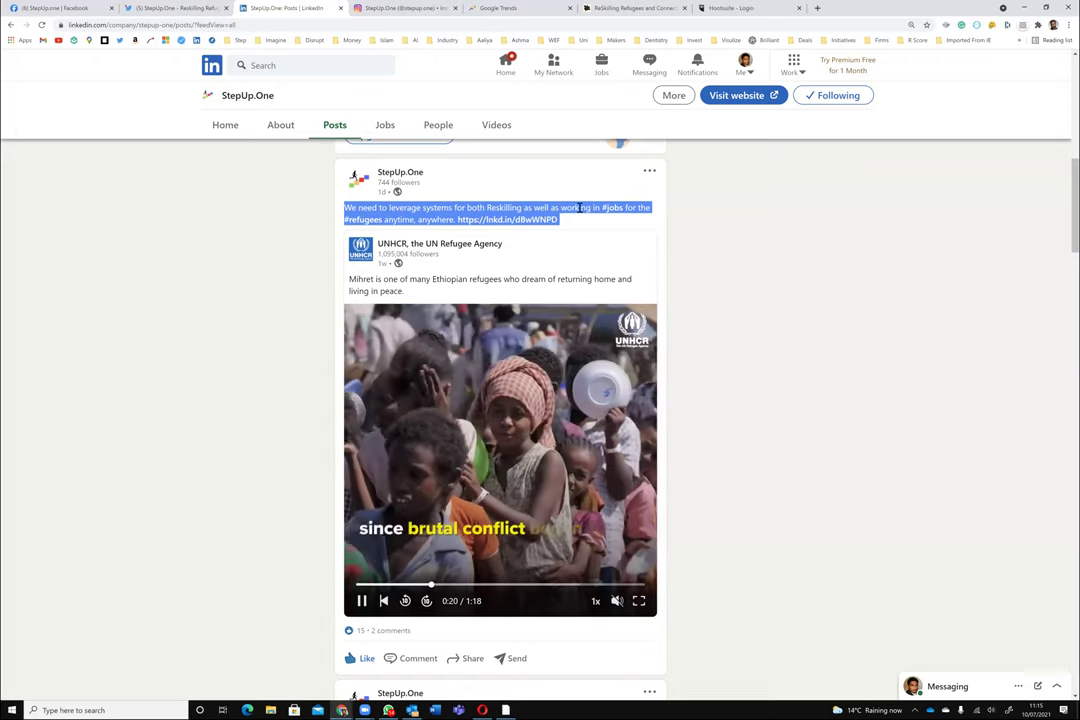
scroll(434, 339, up, 1)
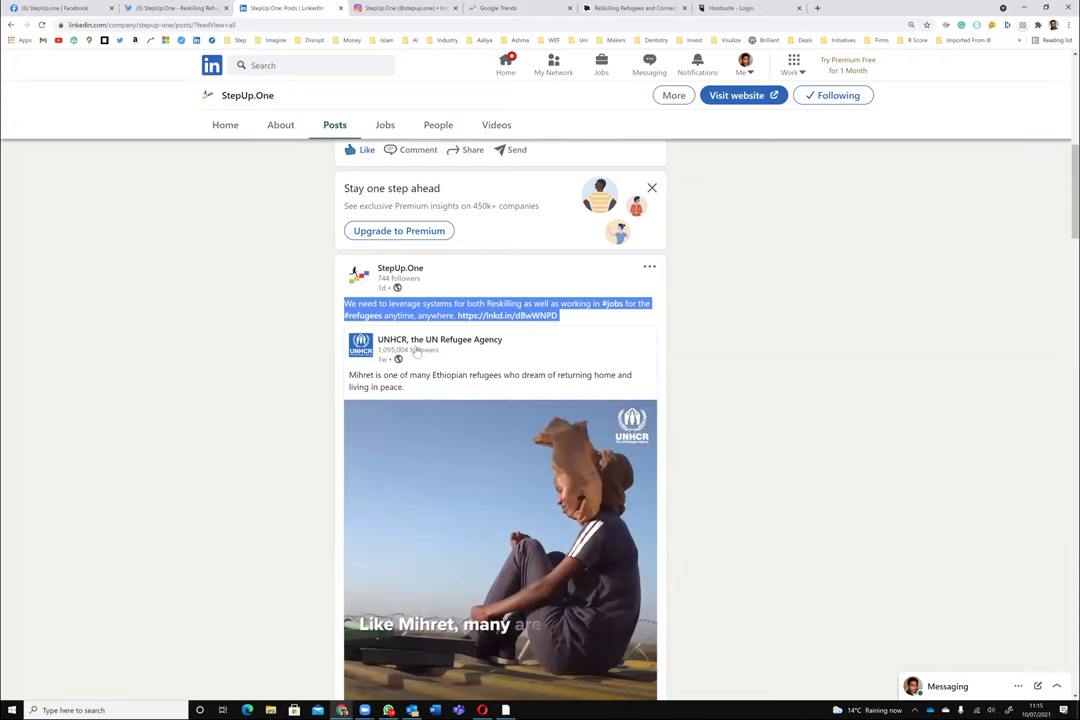
click(465, 306)
triple_click(439, 308)
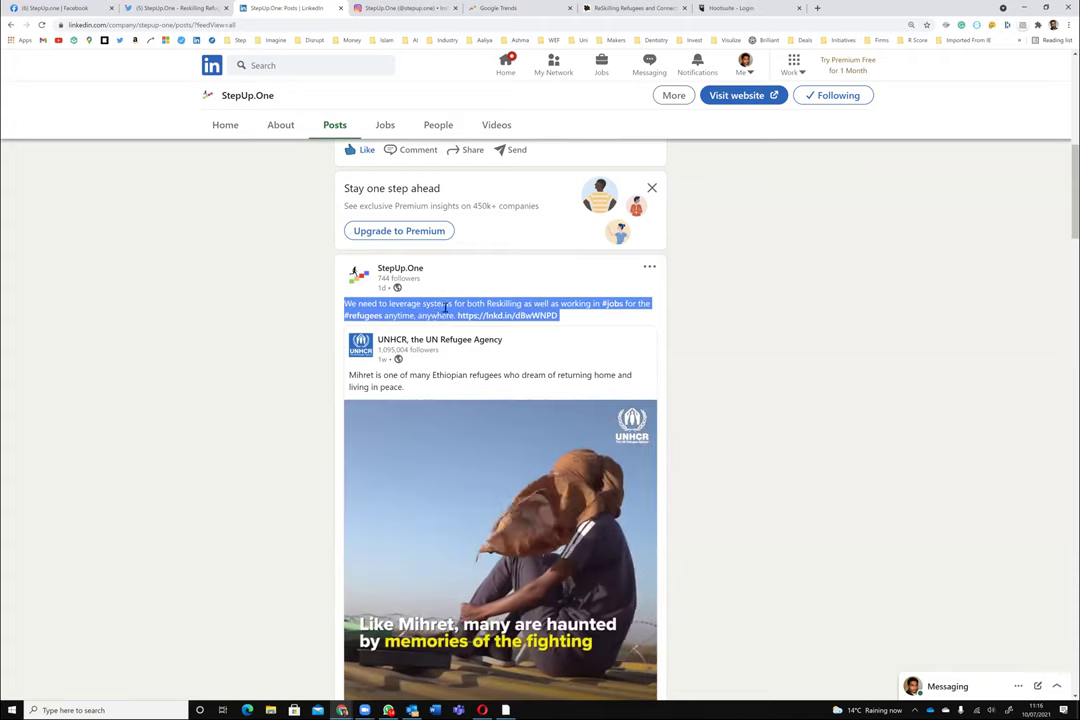
scroll(421, 410, down, 2)
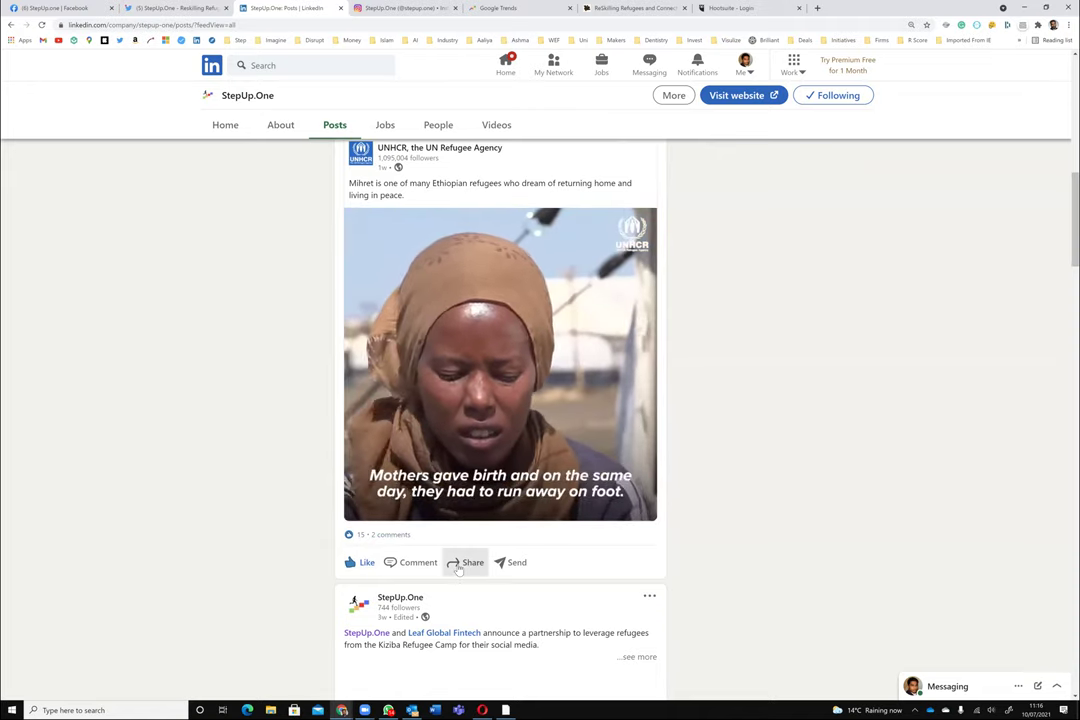
- Reshare the UNHCR video post about Ethiopian refugees and publish it
click(460, 565)
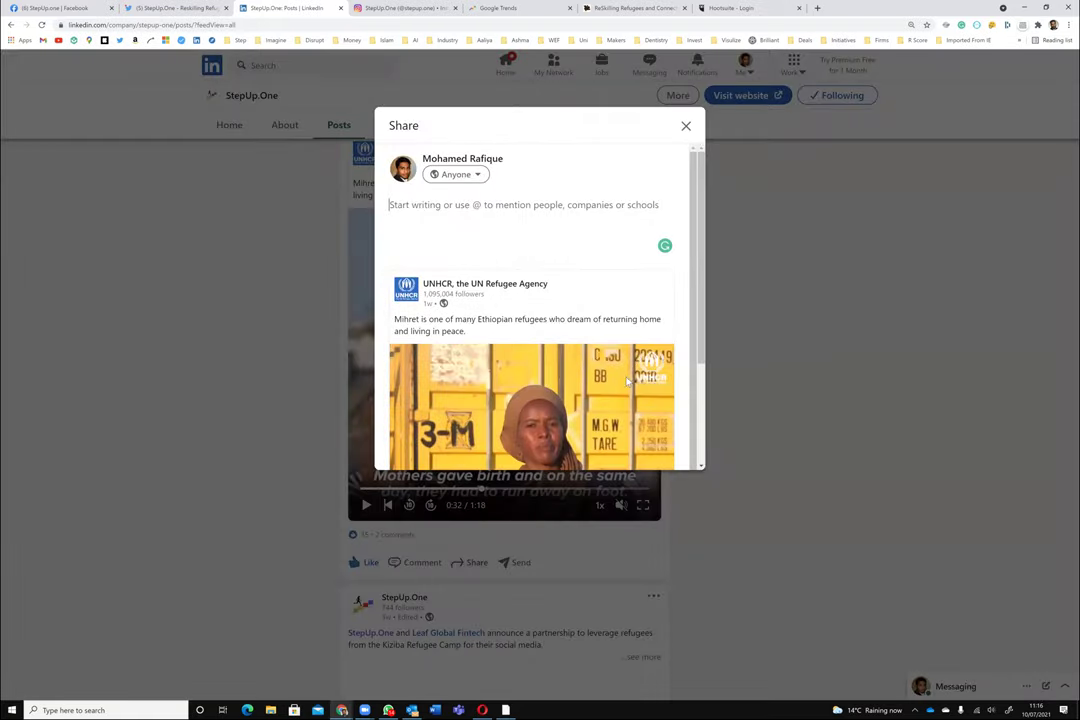
scroll(628, 380, down, 3)
scroll(663, 458, up, 2)
scroll(655, 480, down, 1)
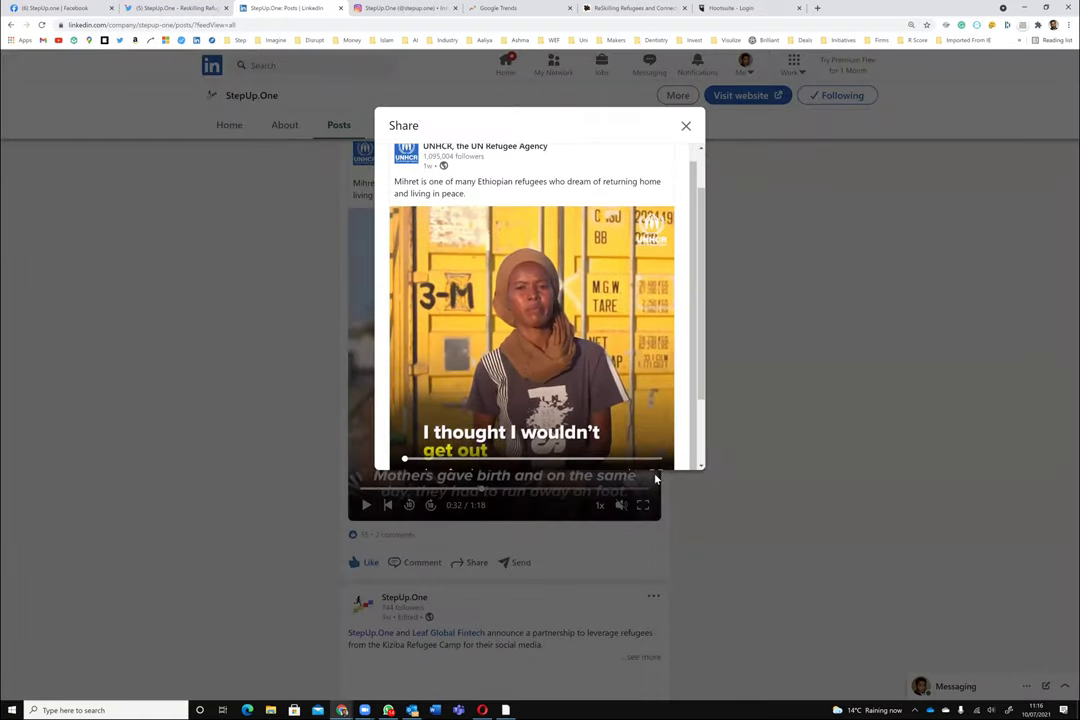
scroll(655, 480, down, 2)
click(661, 451)
- Scroll StepUp.One's Posts feed down to the Kakuma graduate and stepped-up congratulation posts
scroll(765, 453, down, 5)
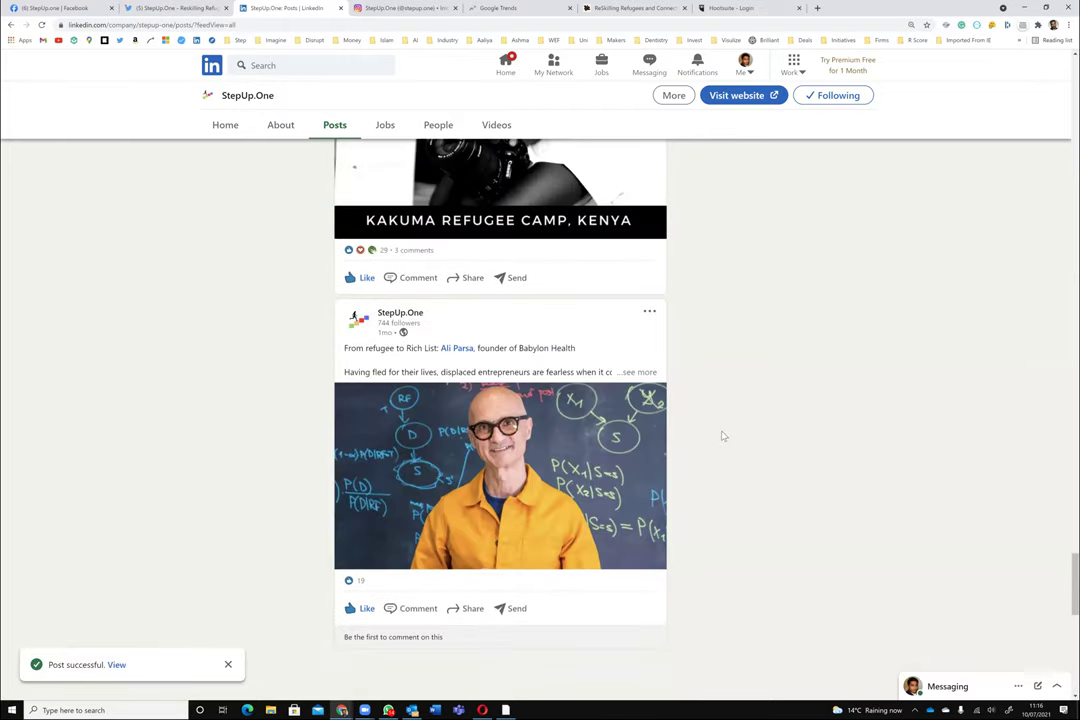
scroll(723, 436, up, 15)
scroll(723, 436, down, 2)
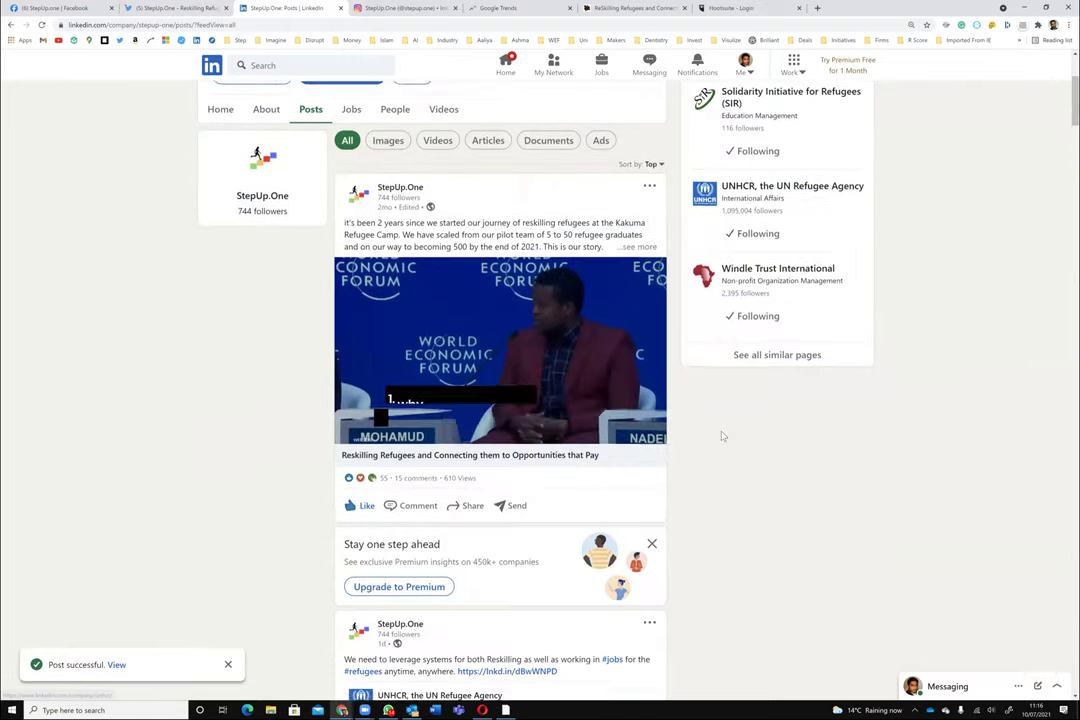
scroll(723, 436, down, 4)
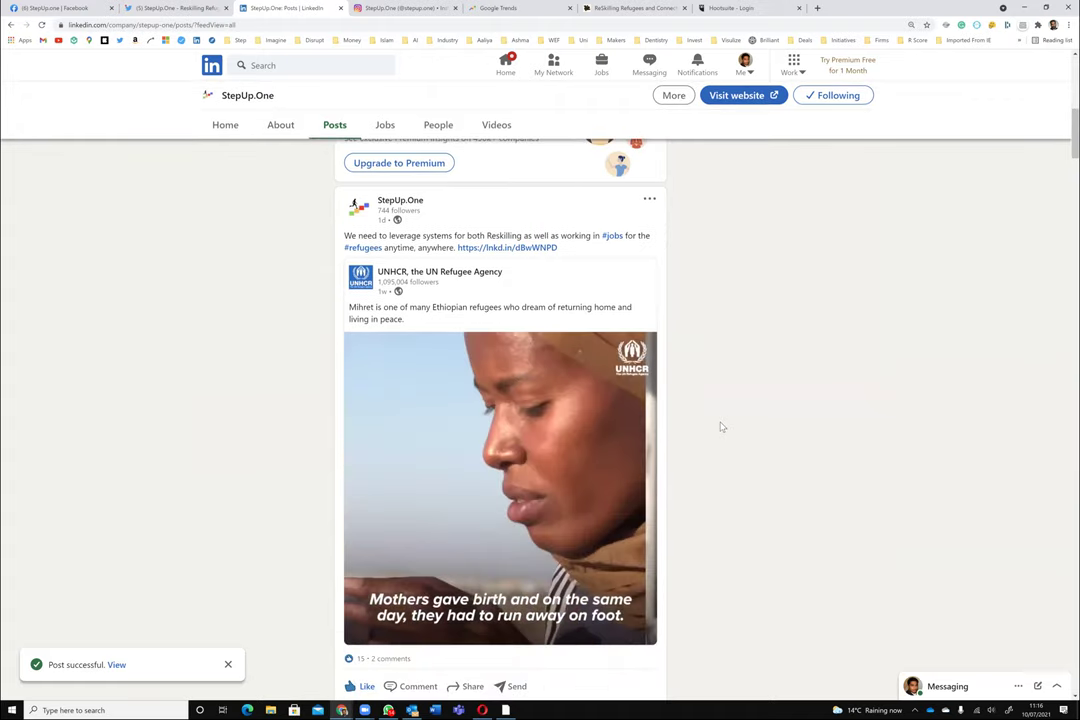
scroll(721, 432, down, 2)
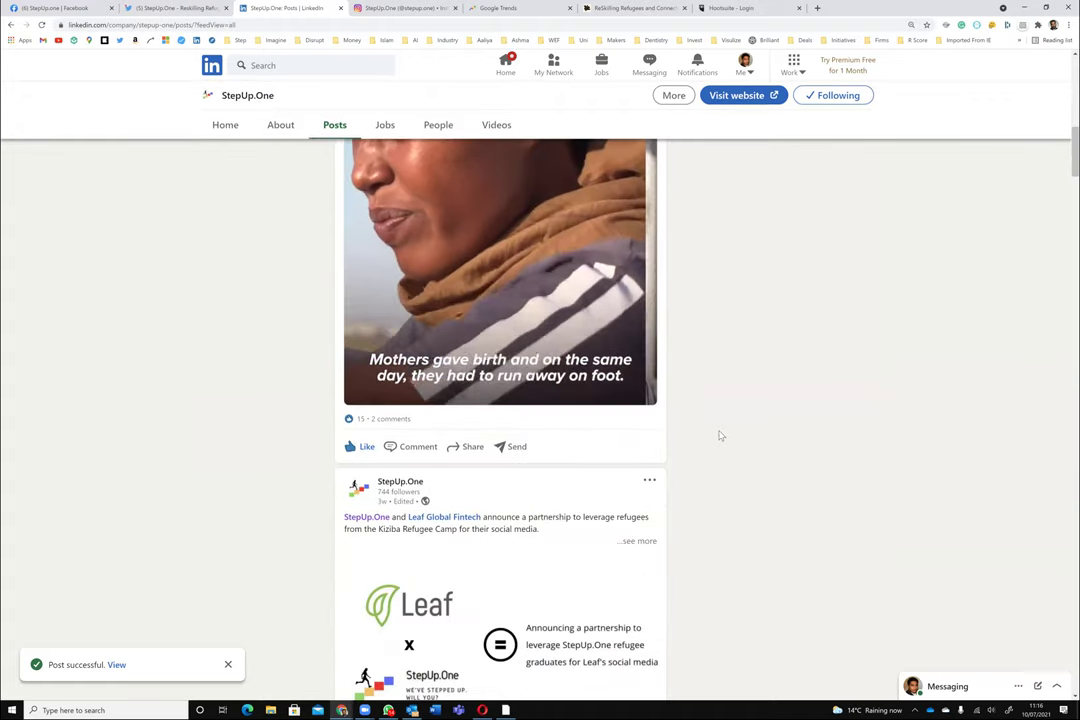
scroll(720, 436, down, 4)
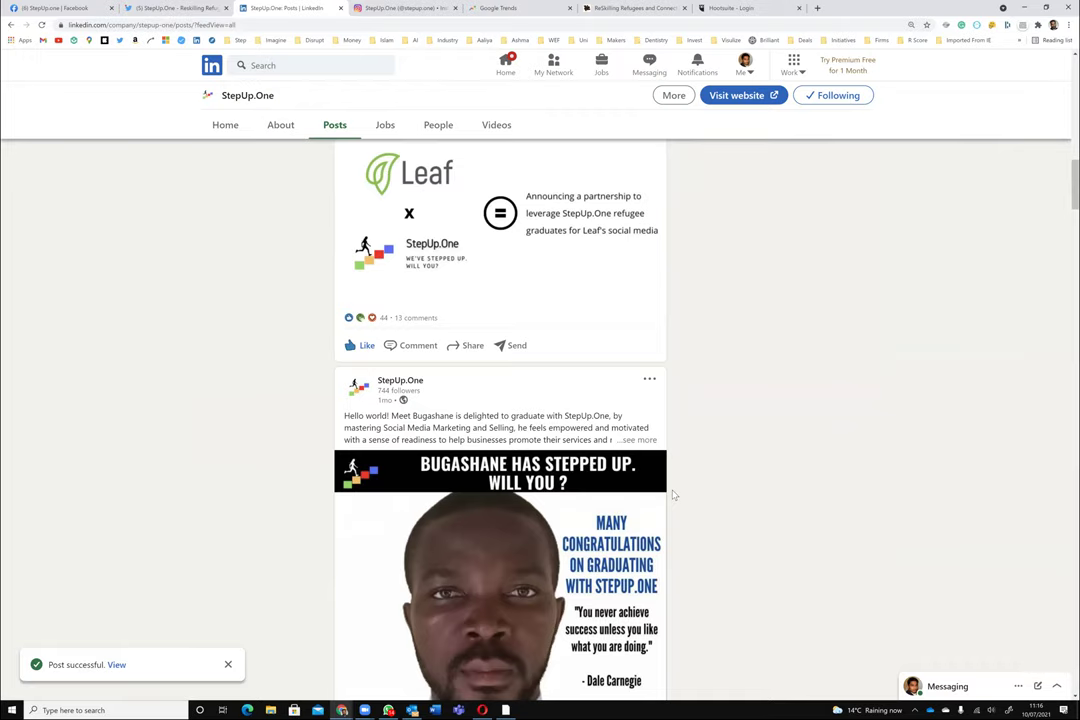
scroll(620, 480, down, 5)
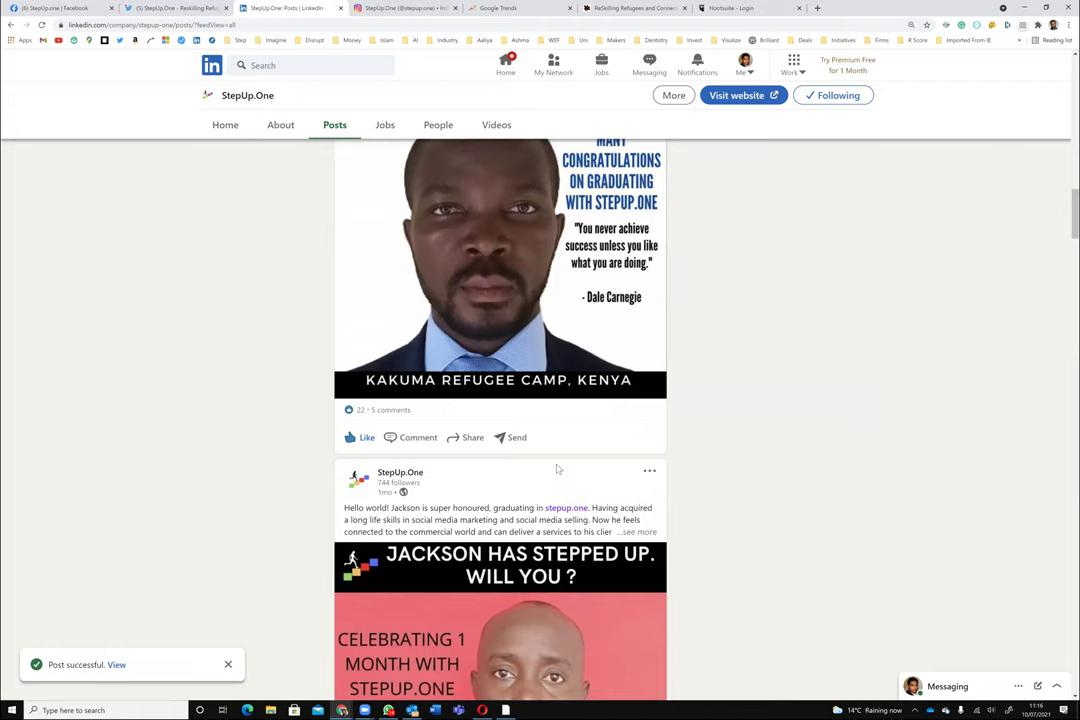
scroll(479, 510, down, 3)
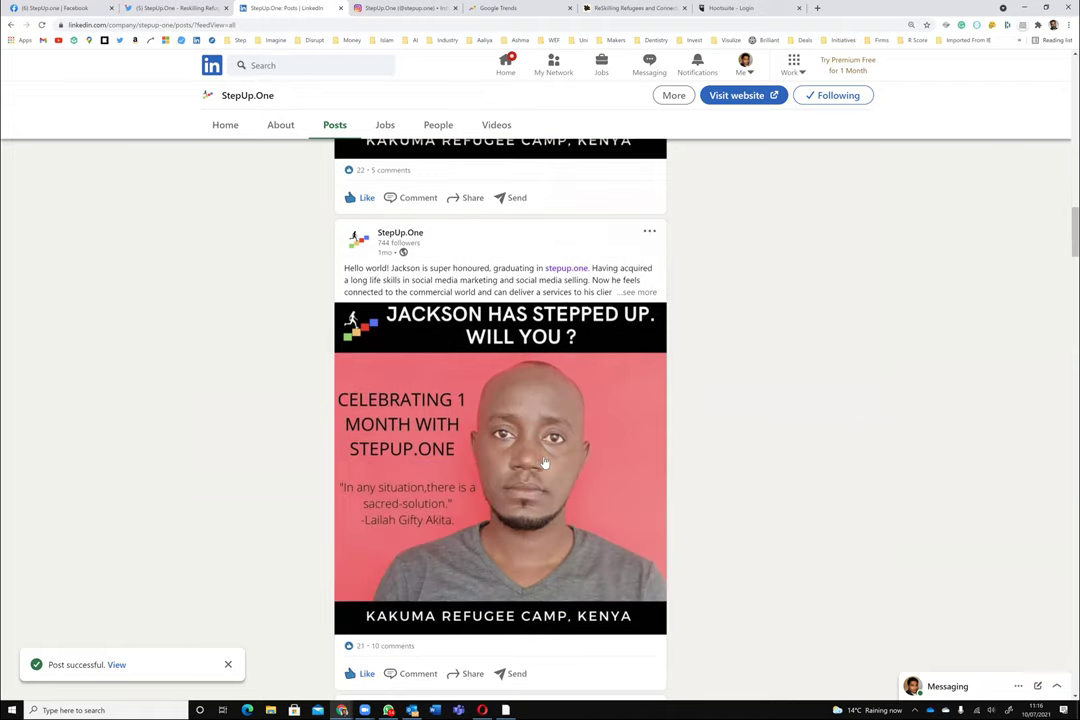
scroll(545, 462, up, 2)
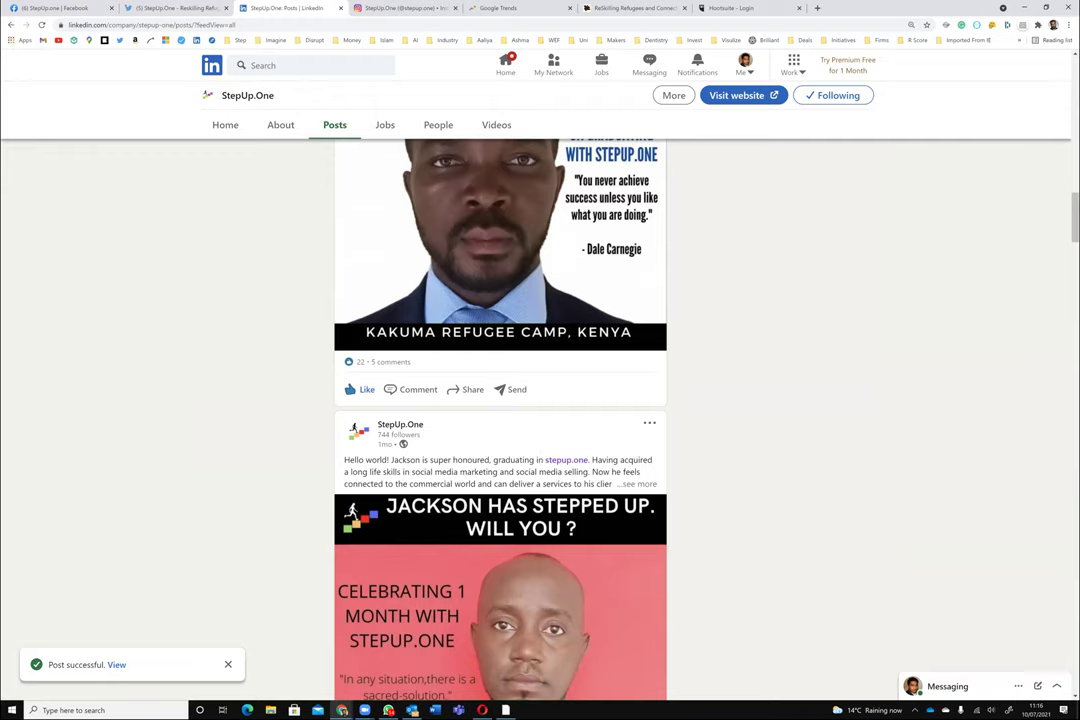
mouse_move(342, 710)
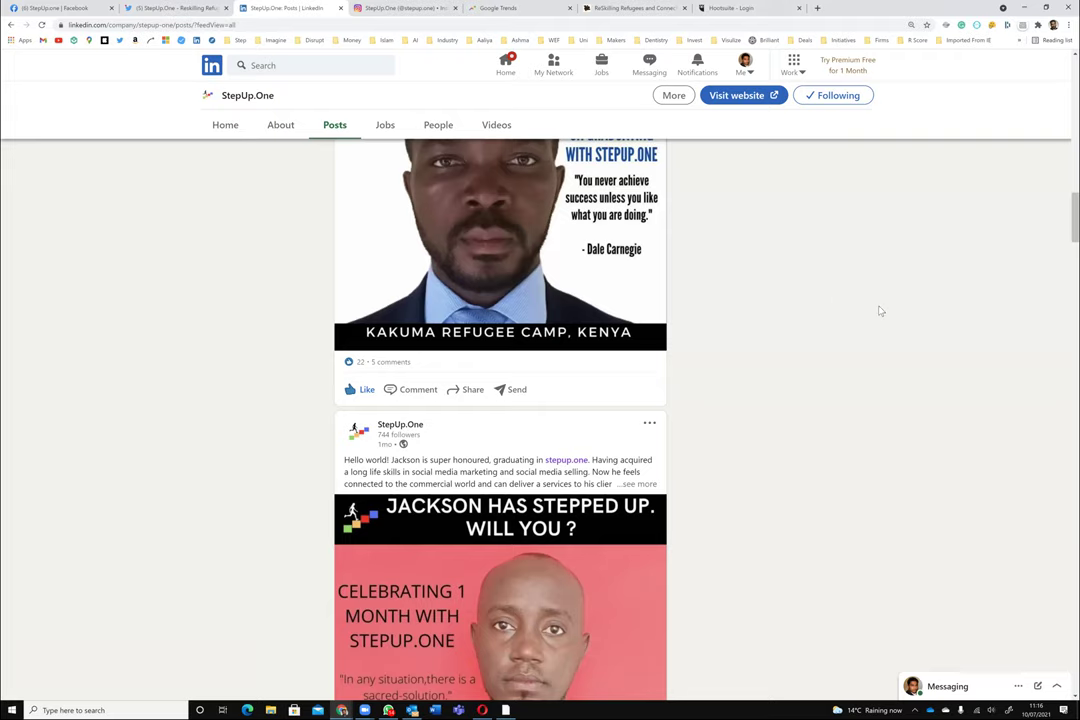
- Scroll back and forth through StepUp.One's recent LinkedIn posts
scroll(658, 388, down, 6)
scroll(660, 386, down, 5)
scroll(665, 382, up, 3)
scroll(671, 377, down, 4)
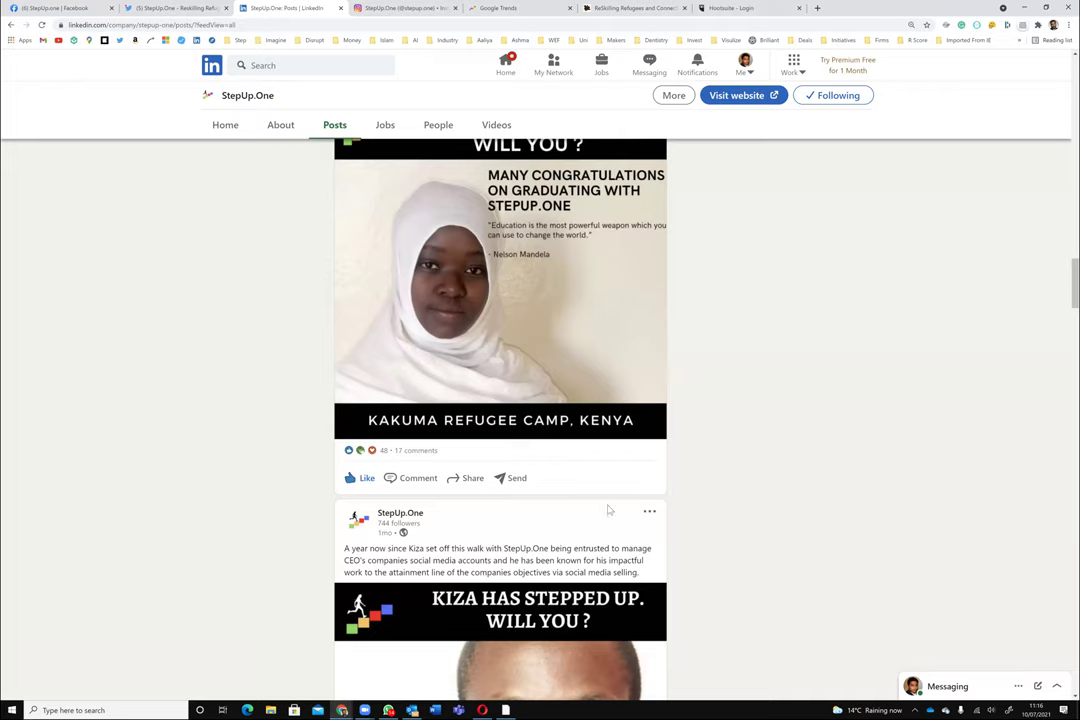
scroll(608, 510, down, 2)
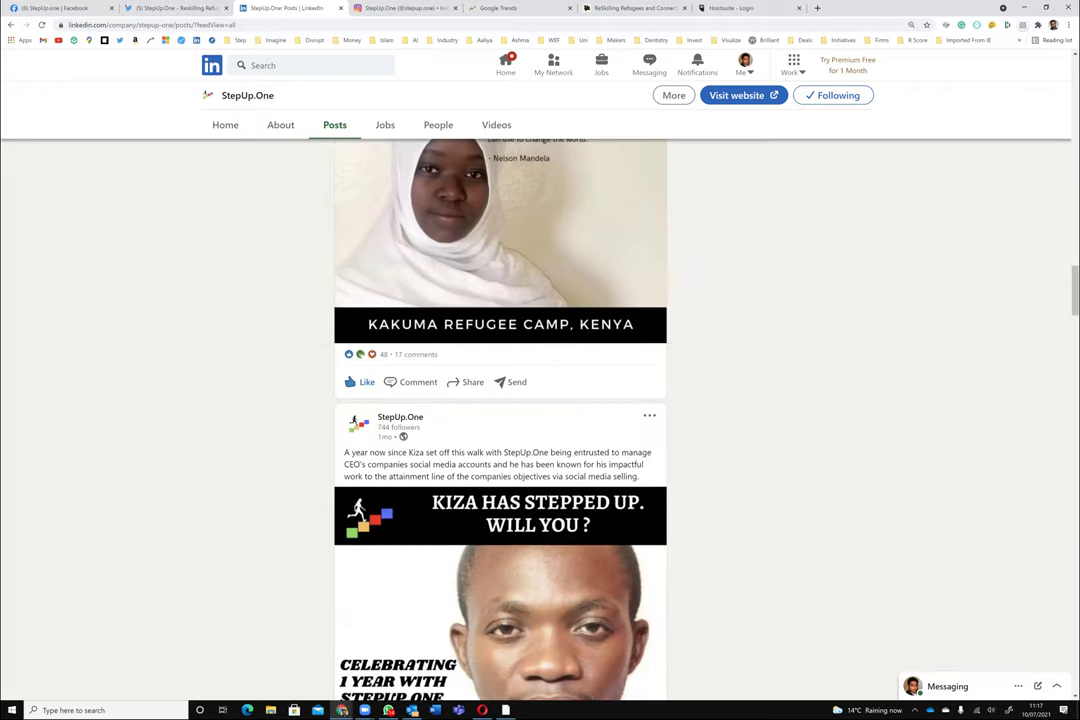
scroll(541, 420, down, 2)
scroll(541, 420, up, 10)
scroll(541, 420, up, 8)
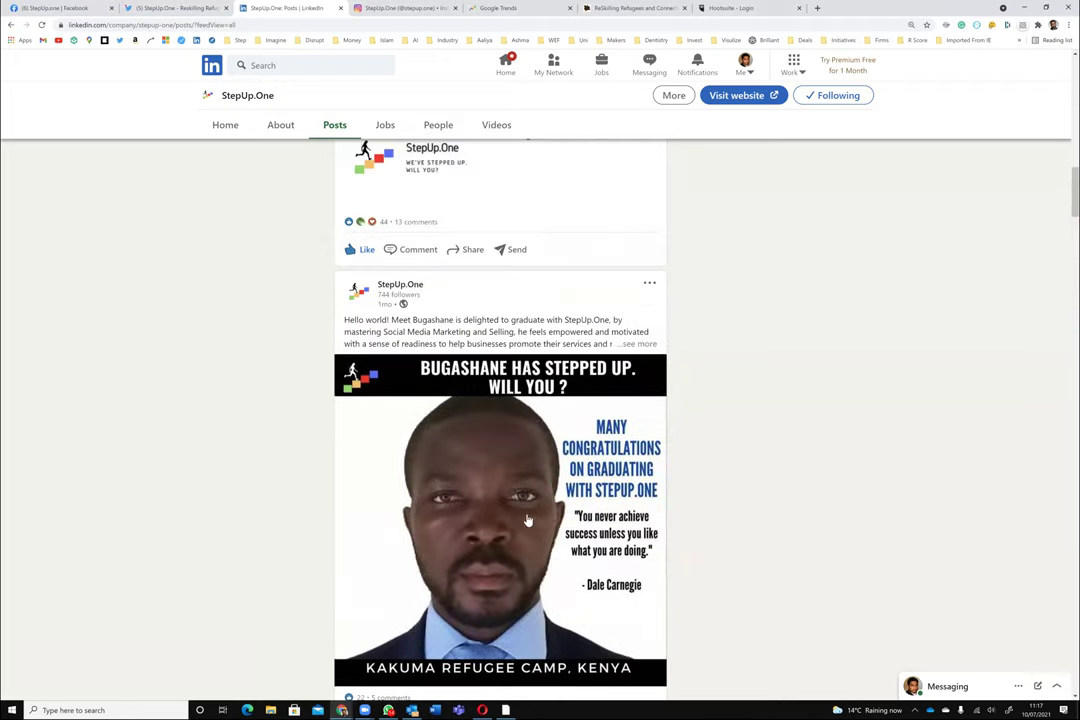
scroll(532, 530, up, 3)
scroll(563, 429, up, 2)
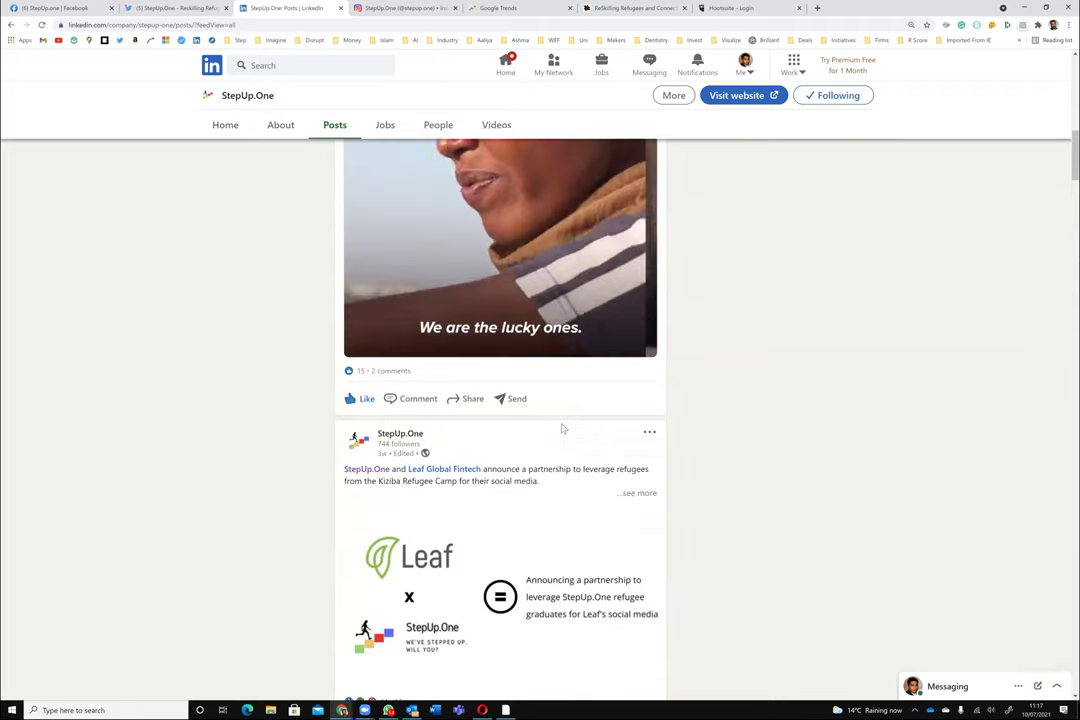
scroll(563, 429, up, 2)
scroll(568, 420, down, 4)
scroll(573, 411, up, 5)
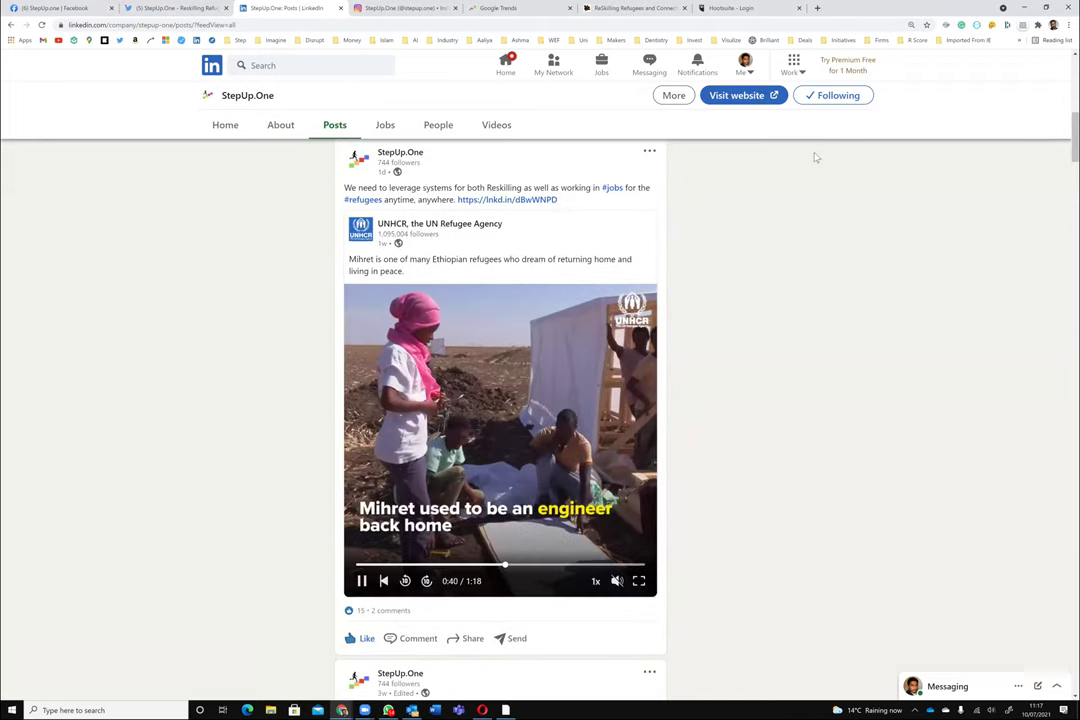
scroll(628, 306, up, 3)
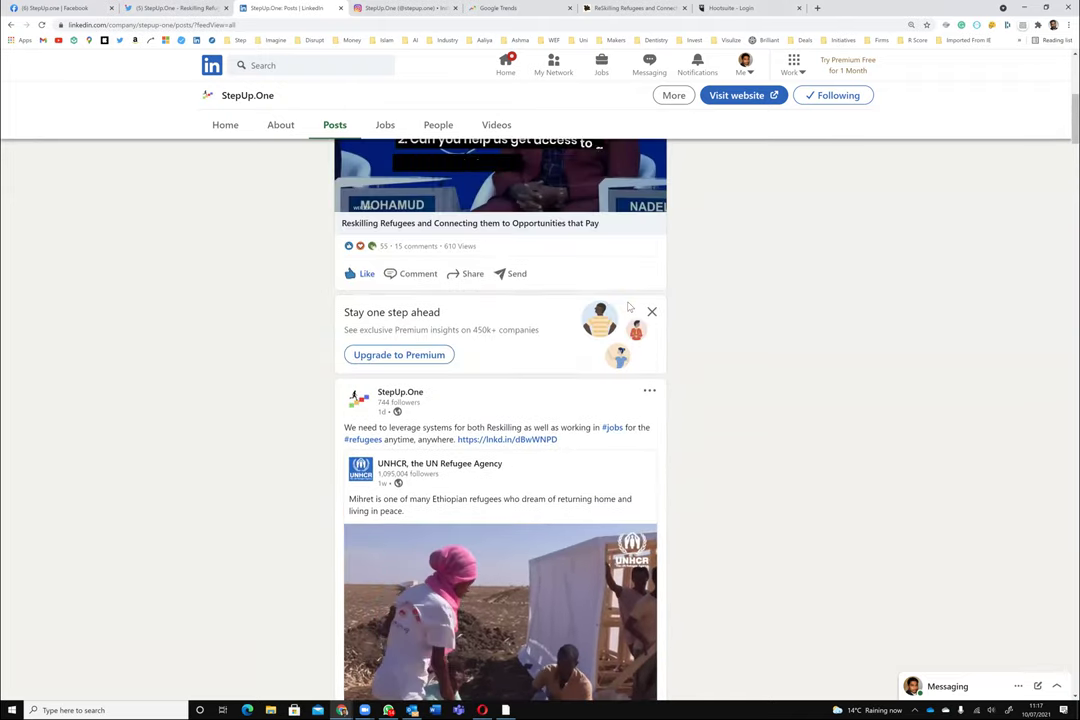
scroll(528, 400, down, 12)
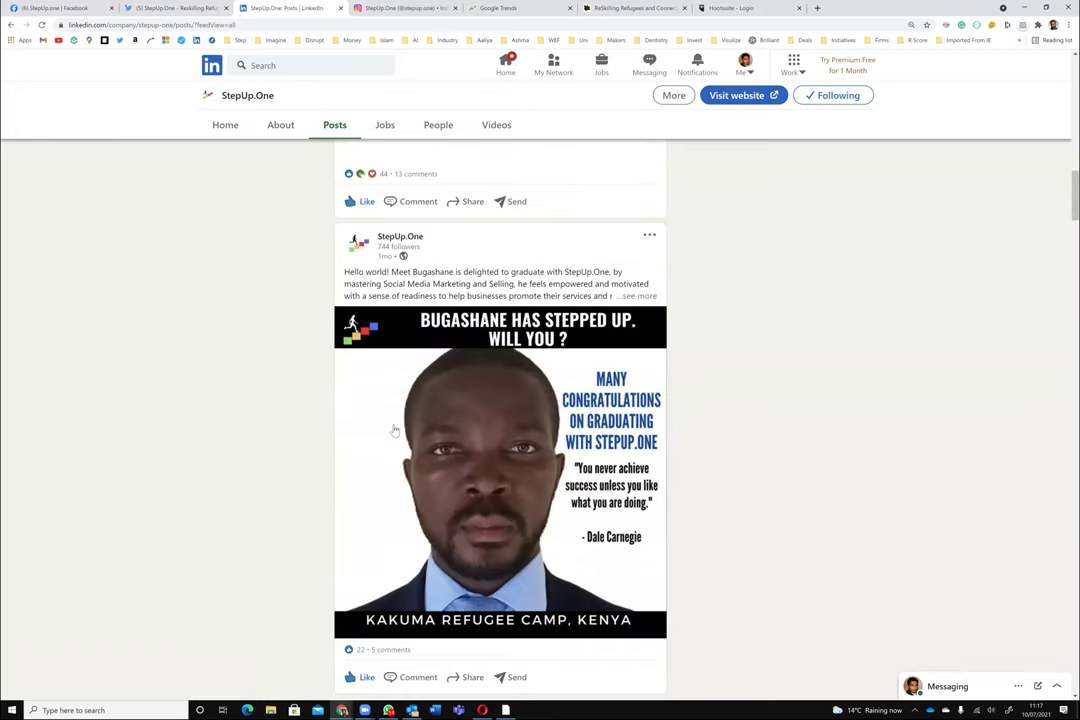
- Expand the full caption of the Kakuma graduate congratulations post
triple_click(585, 283)
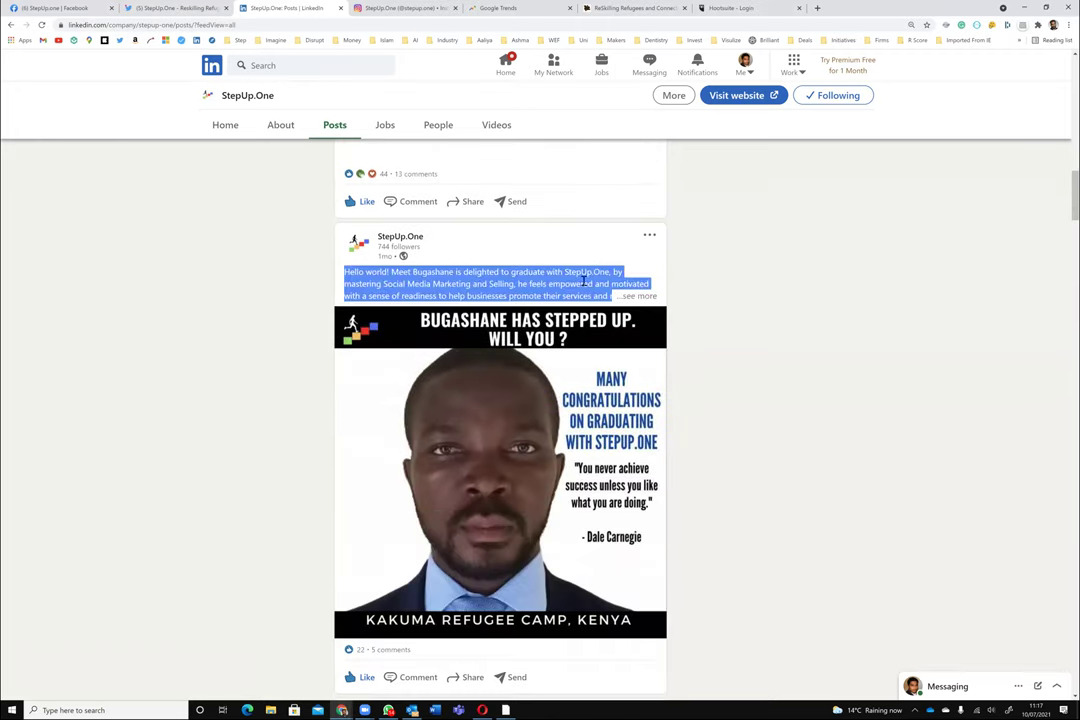
click(714, 289)
click(641, 296)
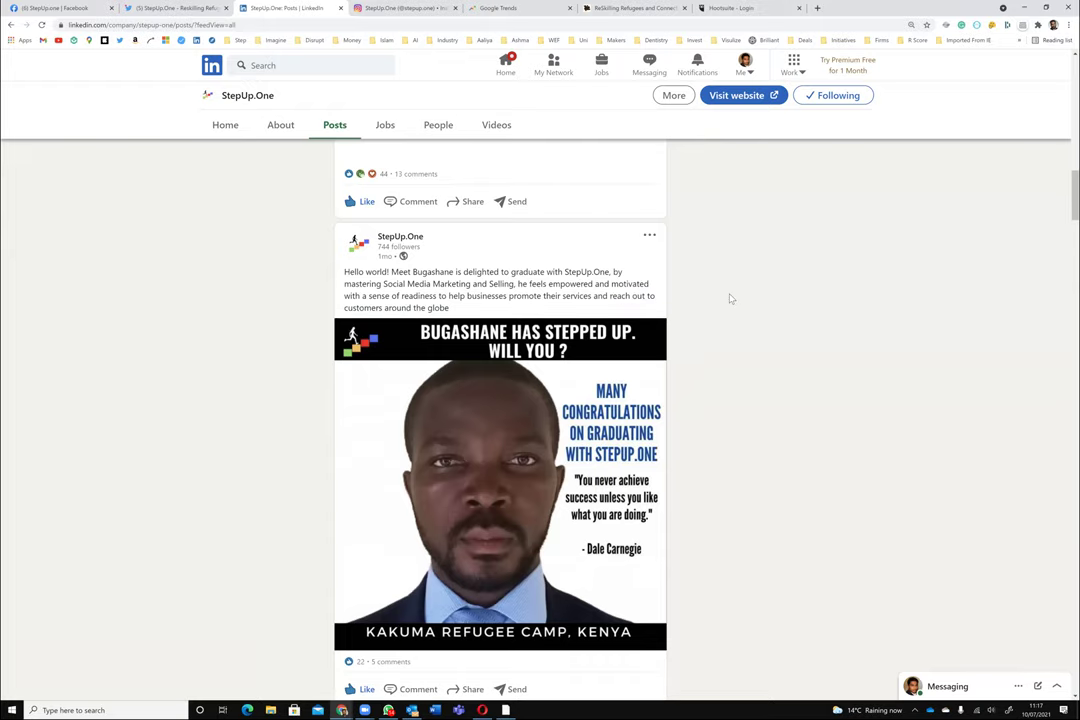
scroll(727, 308, up, 15)
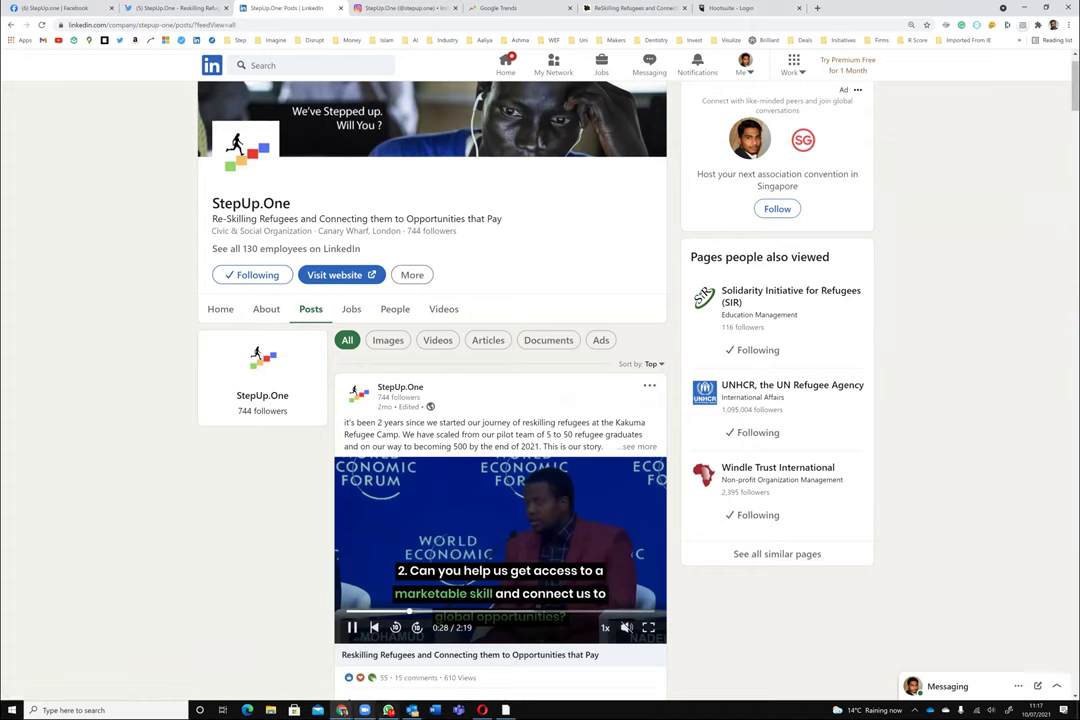
scroll(498, 310, down, 10)
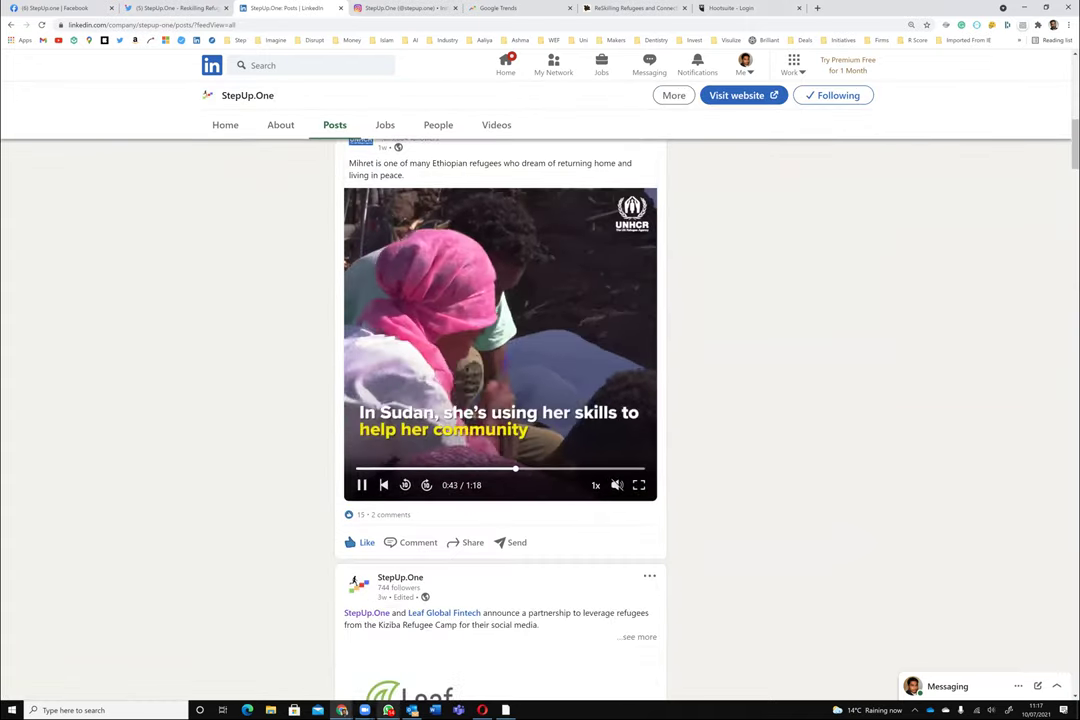
- Add a Social Selling subtask noting which two teammates are creating videos
mouse_move(341, 710)
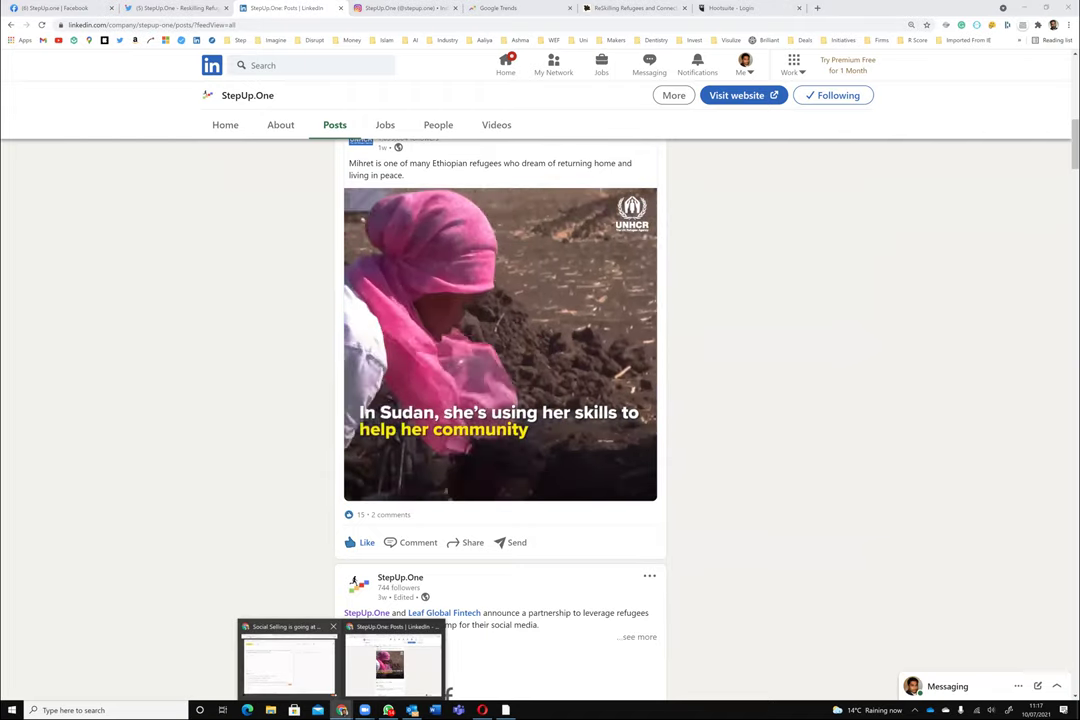
click(288, 660)
text(Kennia is cr)
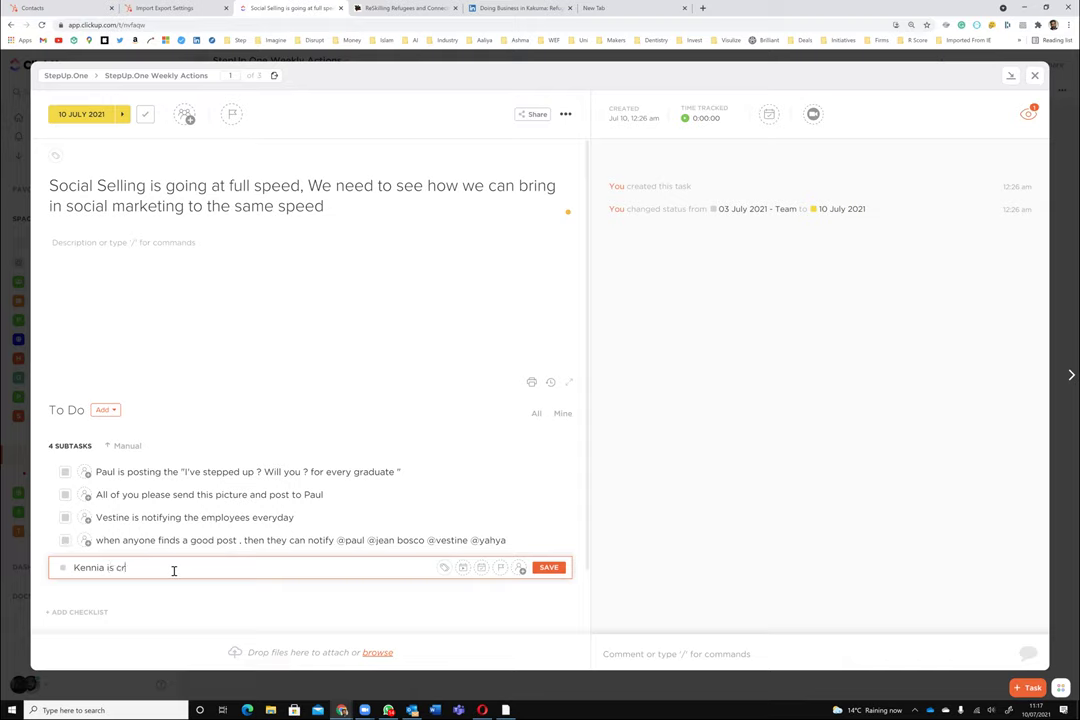
text(eating a video , Jean bosco is creating videos)
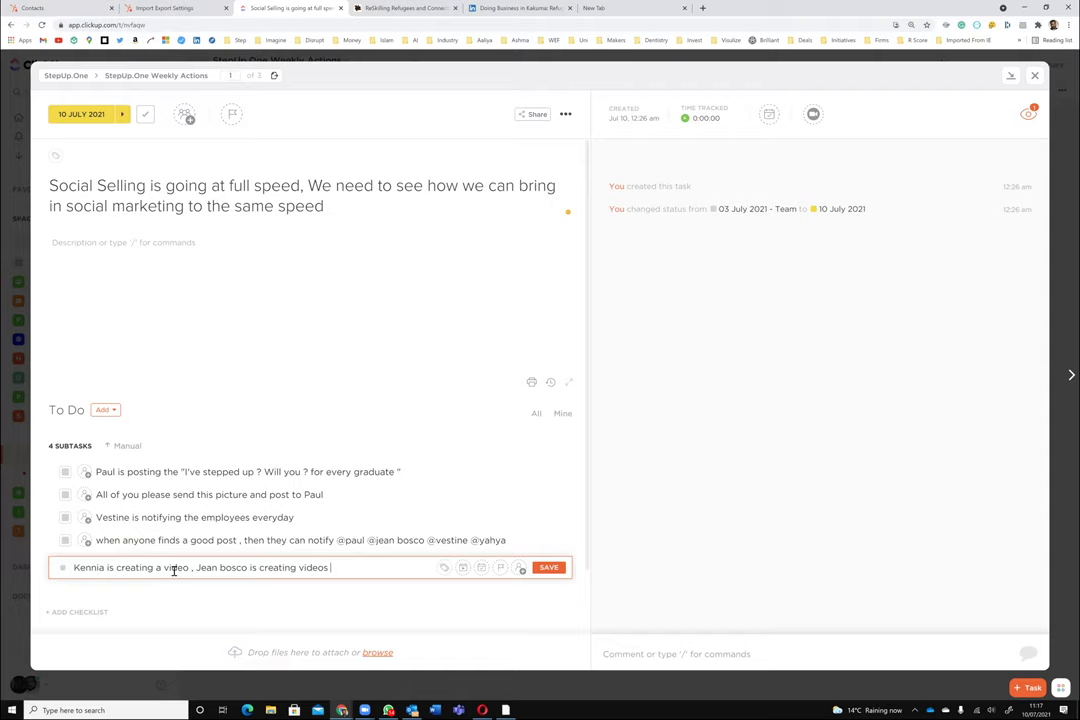
key(Return)
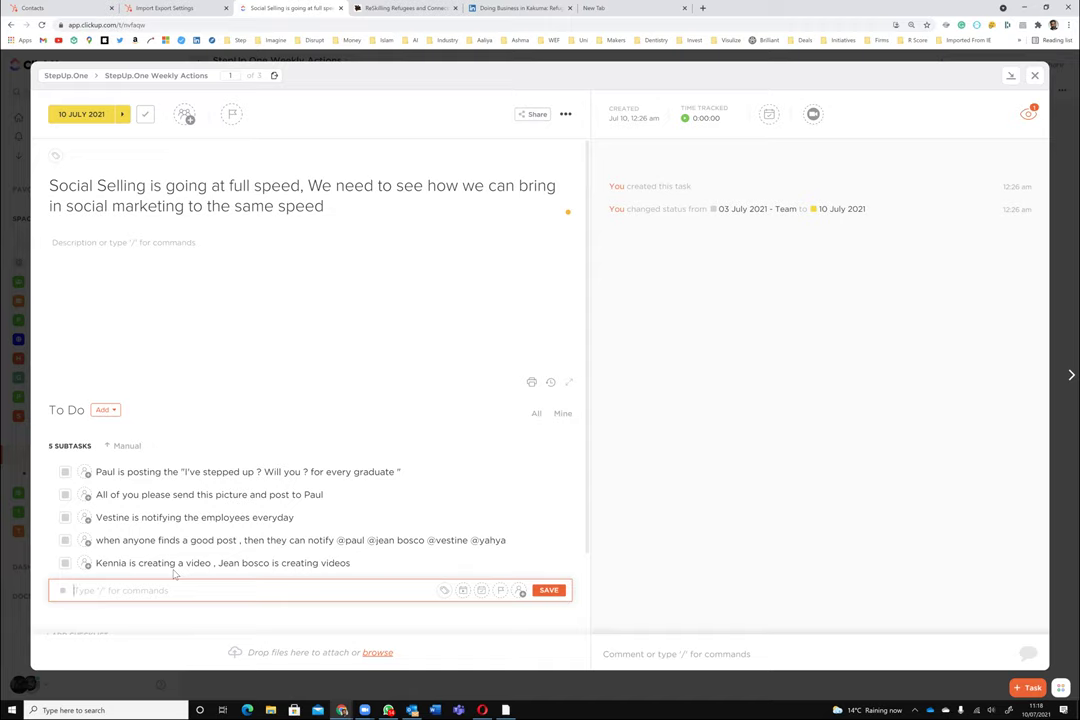
- Add the subtask 'Whenever we post something, can we make sure everyone shares it, likes it and comment on it'
text(Whenever we post something)
key(BackSpace)
text(, )
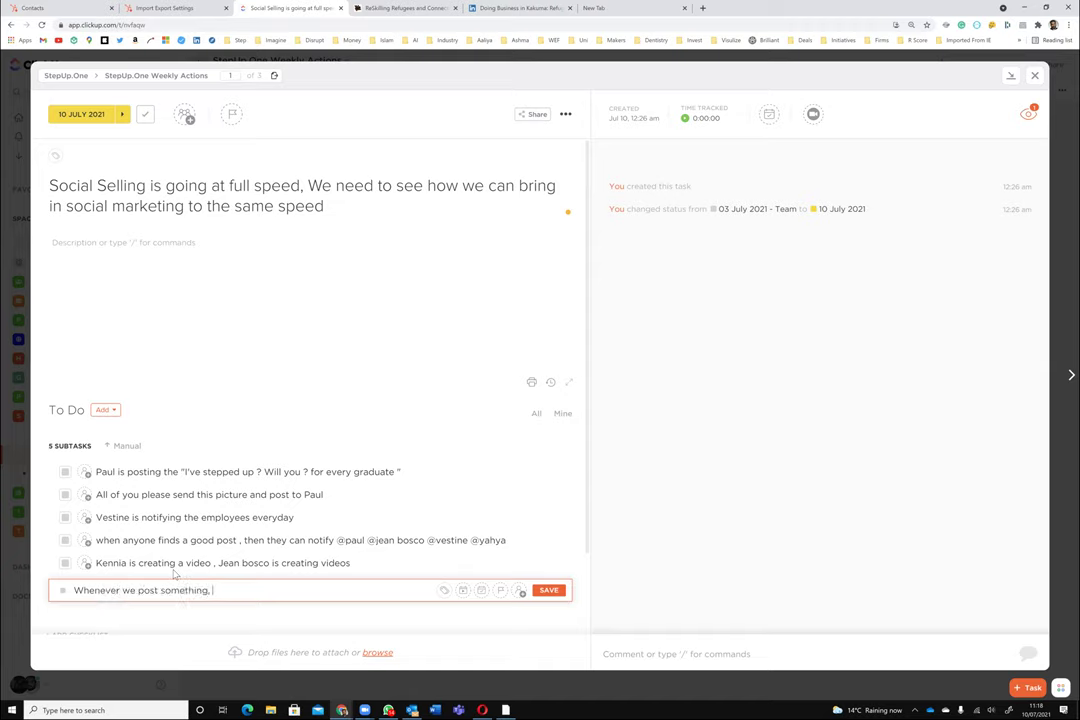
text(can we make sure everyone shares )
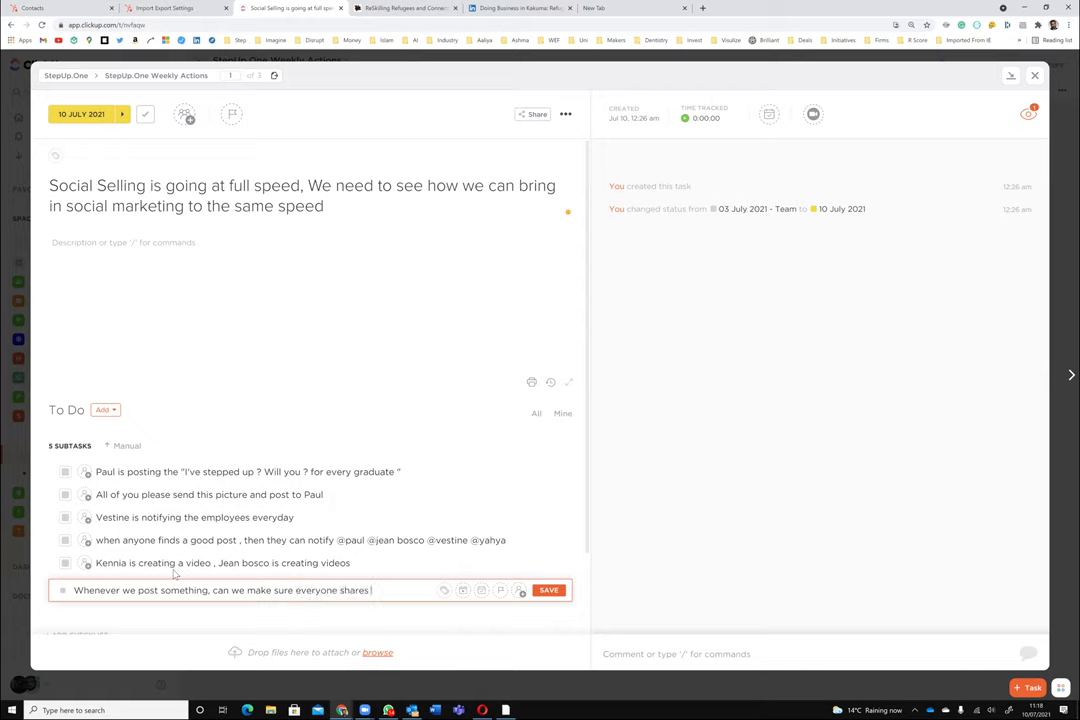
text(it , likes it and)
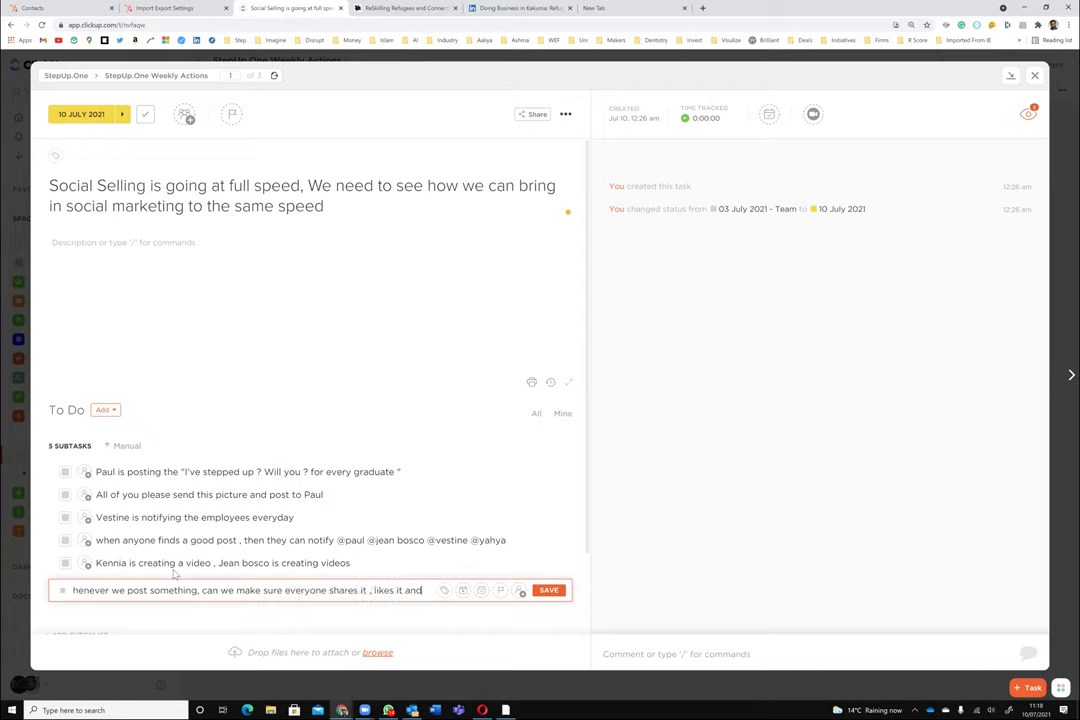
text( comment on it)
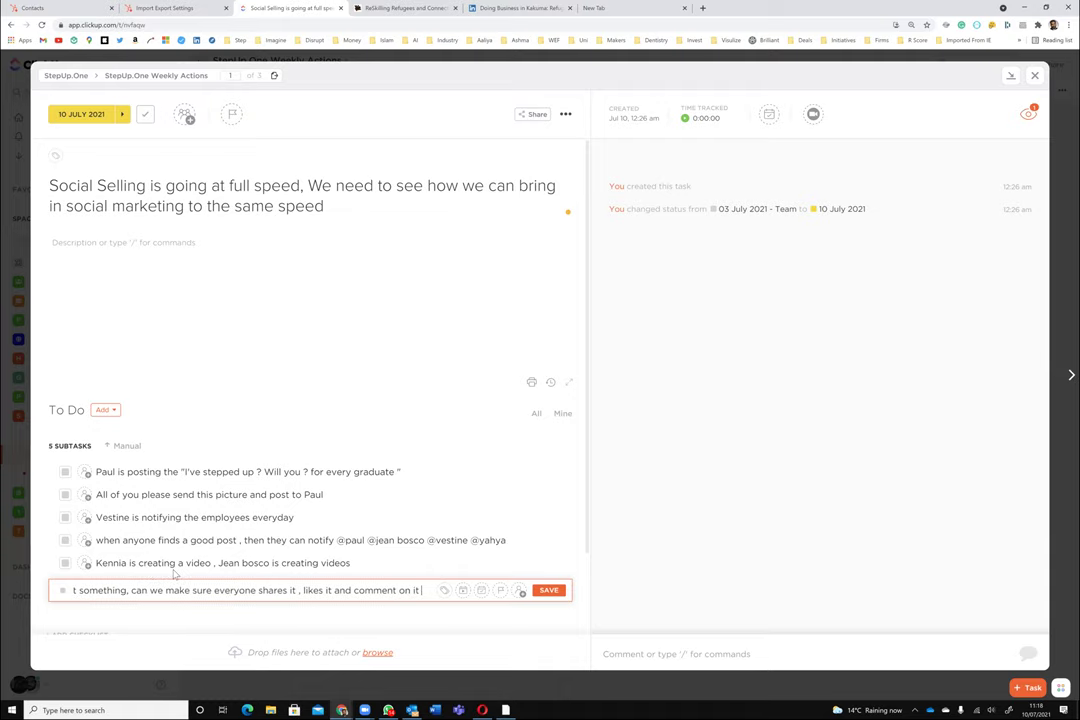
key(Return)
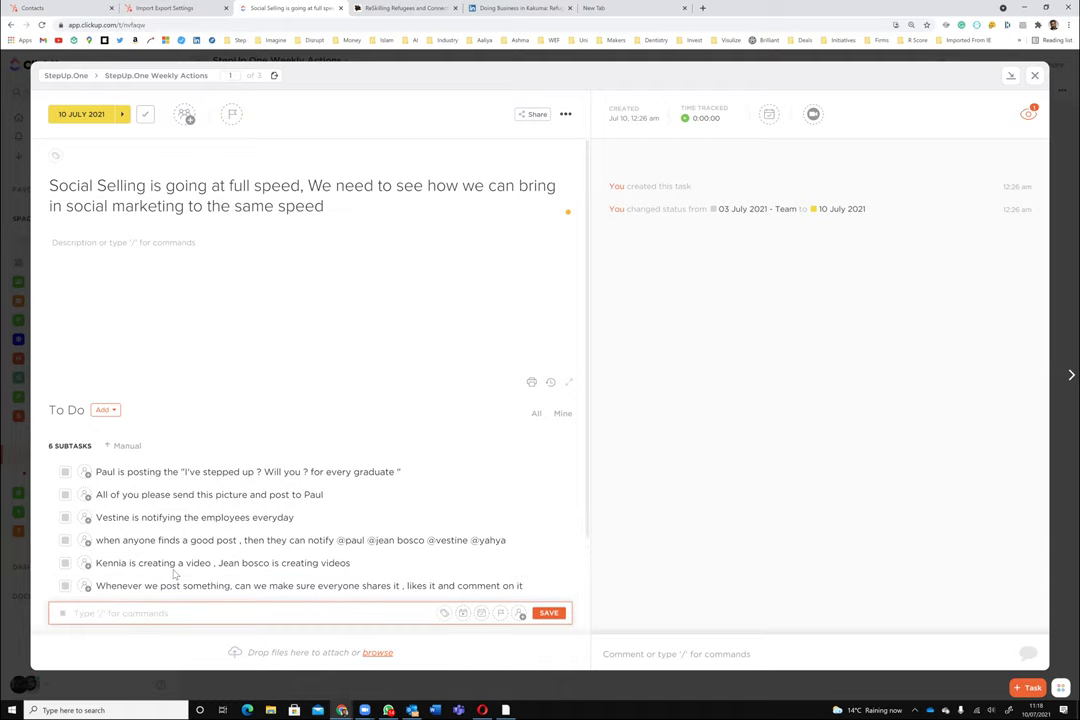
- Start a new subtask reading 'Motivational quotes - -'
scroll(152, 540, down, 2)
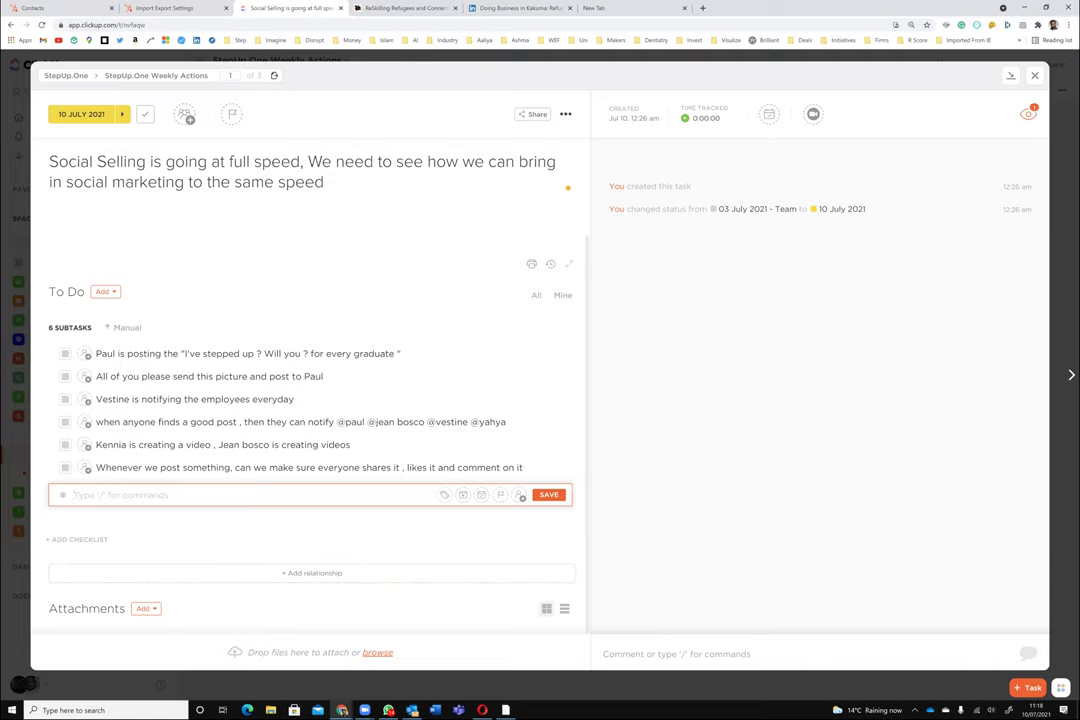
text(Notivationa)
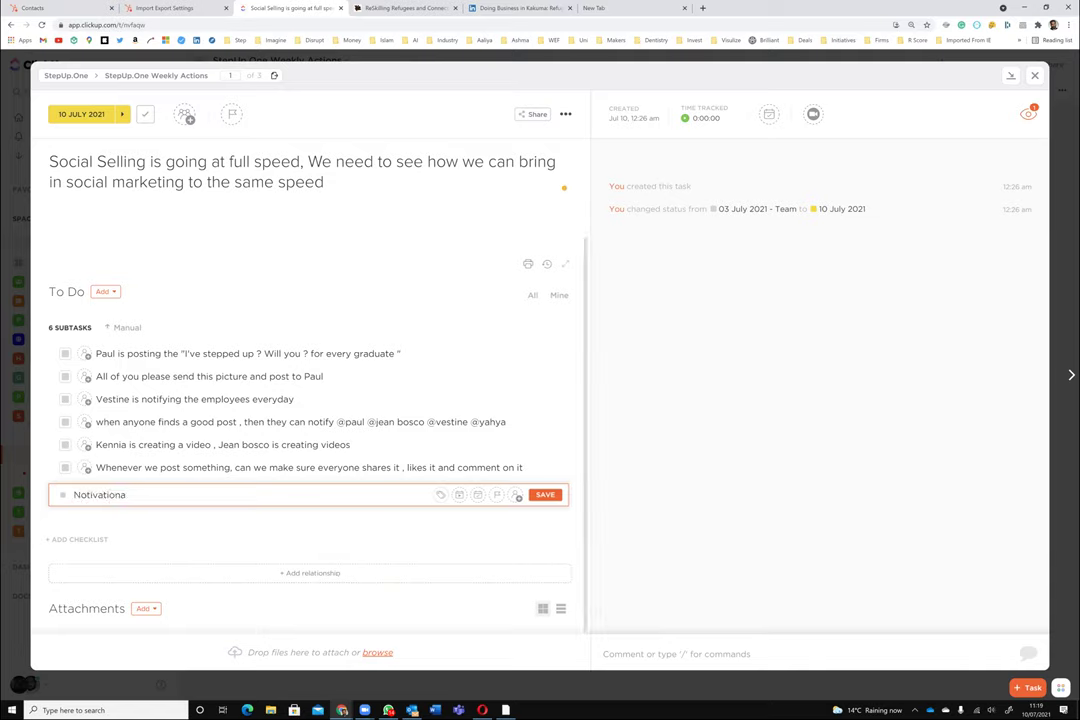
key(BackSpace)
text(M)
key(Delete)
text(al quotes -  -)
click(600, 8)
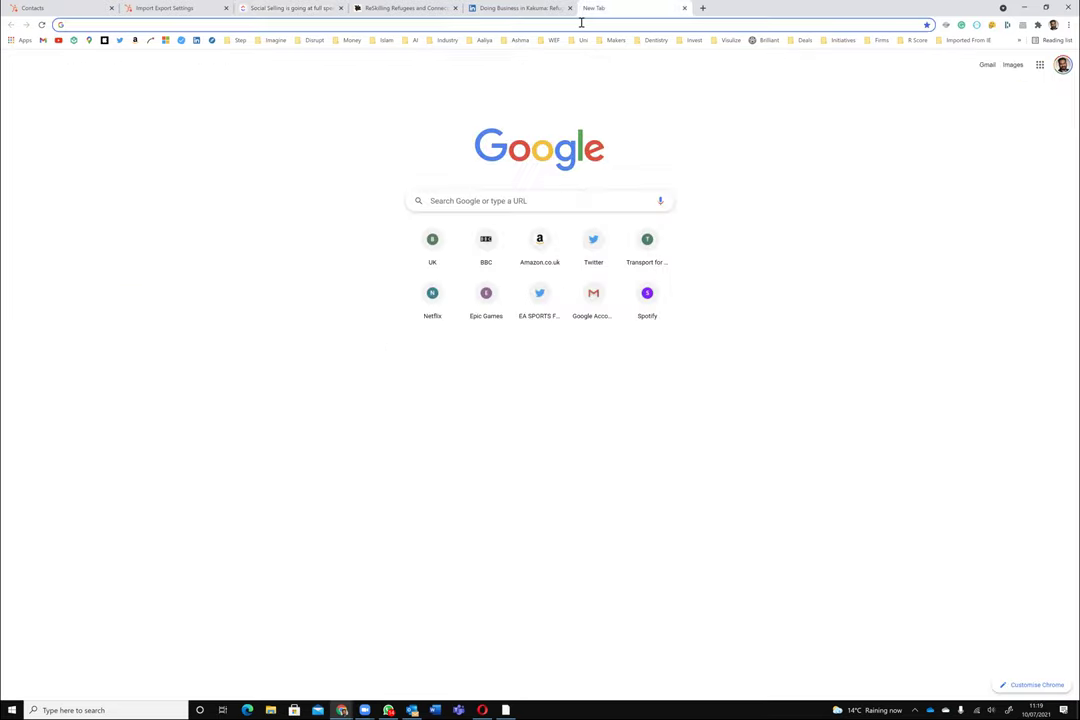
- Search Google for 'canva' in the new tab, then flip through tabs back to ClickUp
text(canva)
key(Return)
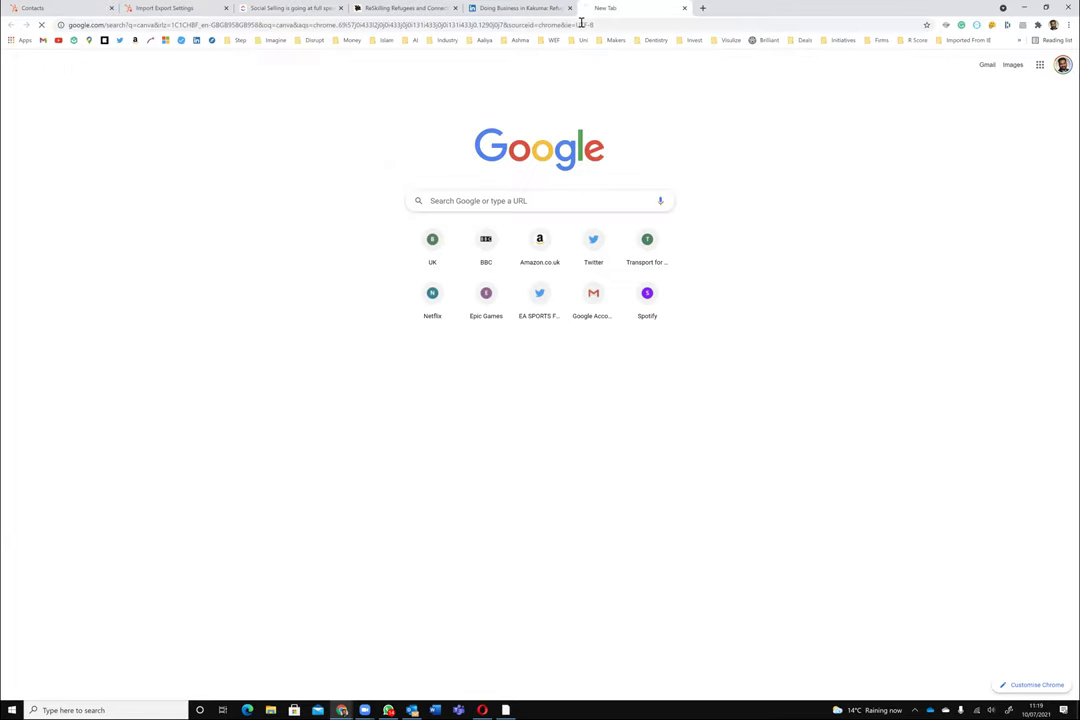
click(528, 7)
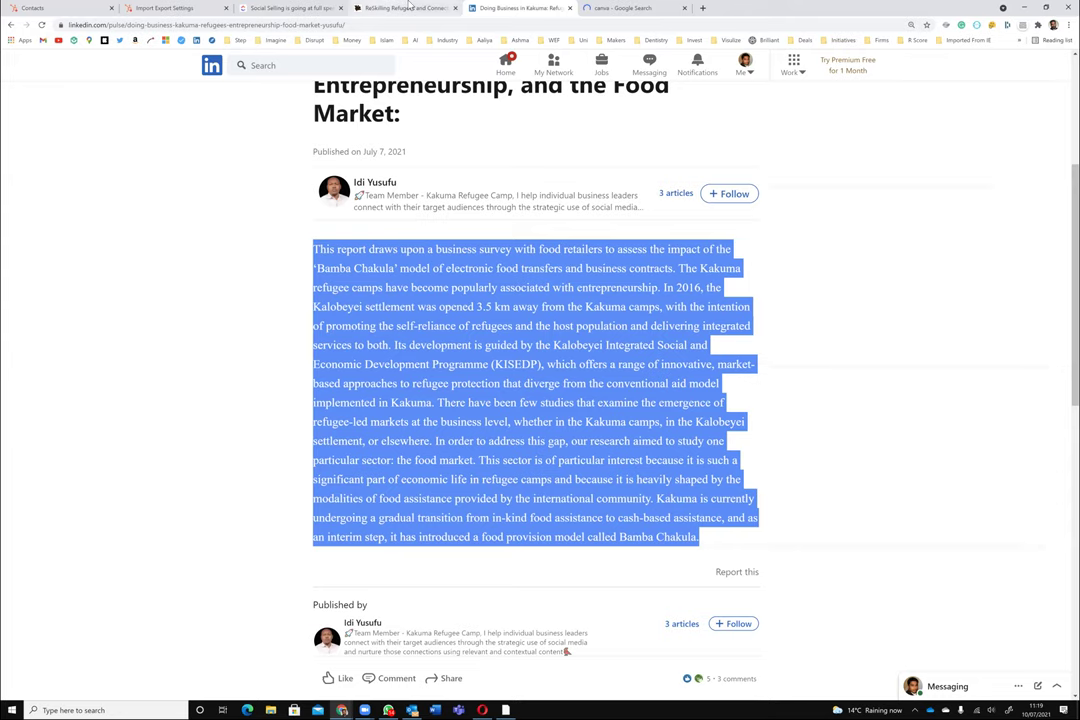
click(438, 7)
key(ctrl+Tab)
key(ctrl+Tab)
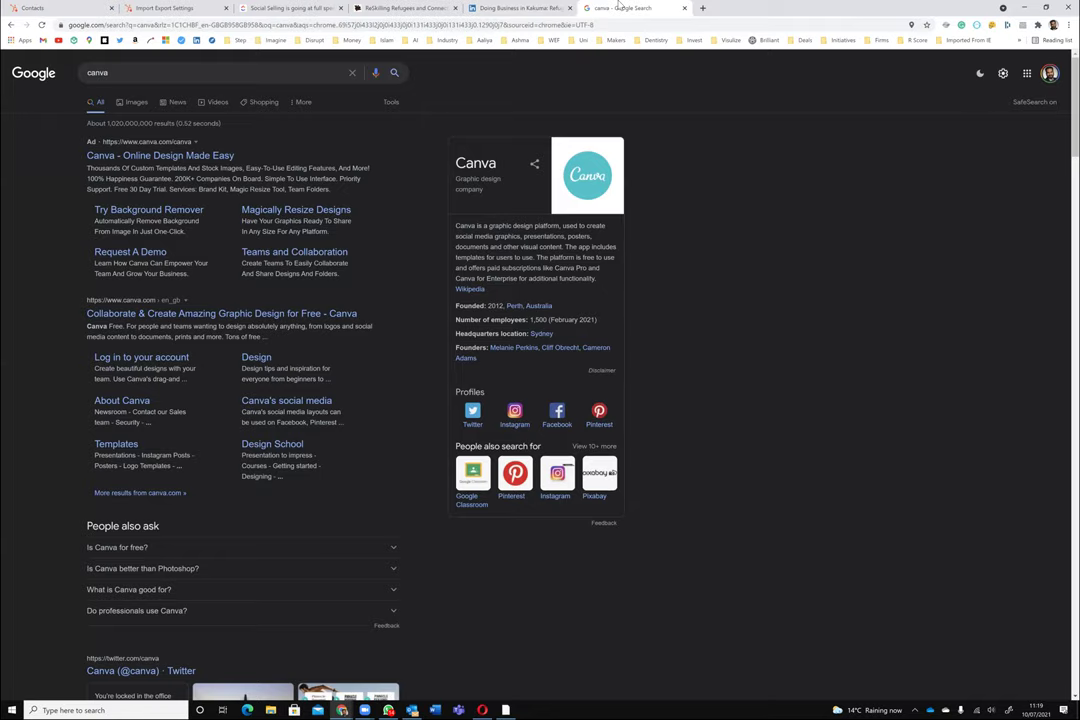
click(430, 6)
key(ctrl+Tab)
key(ctrl+Tab)
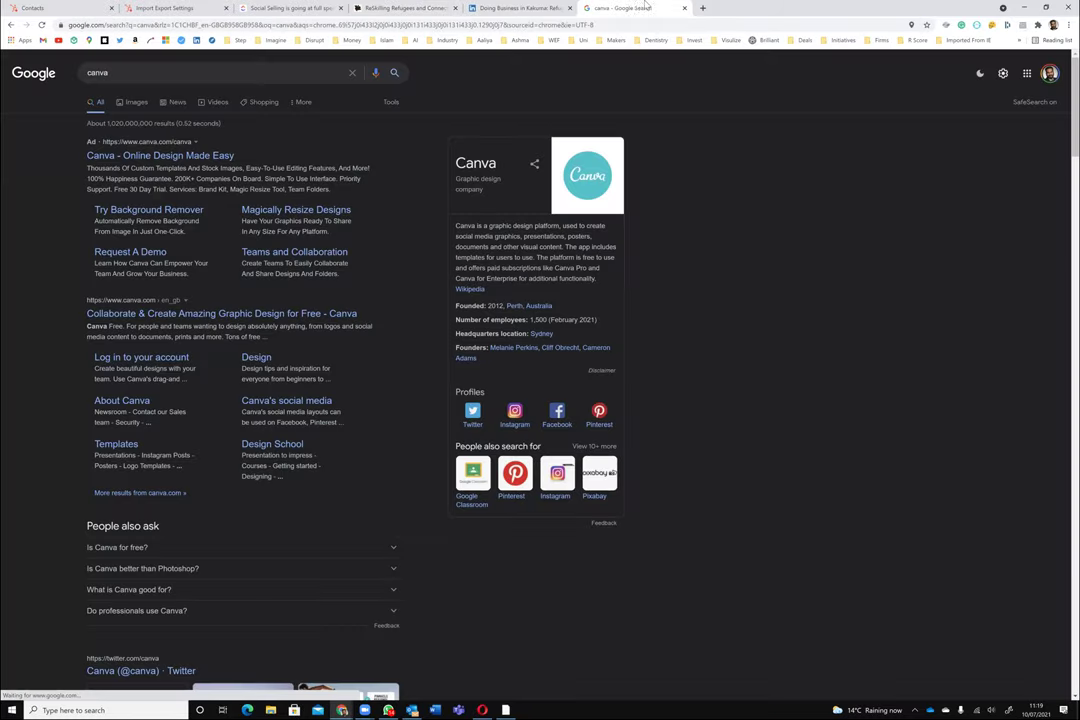
click(548, 7)
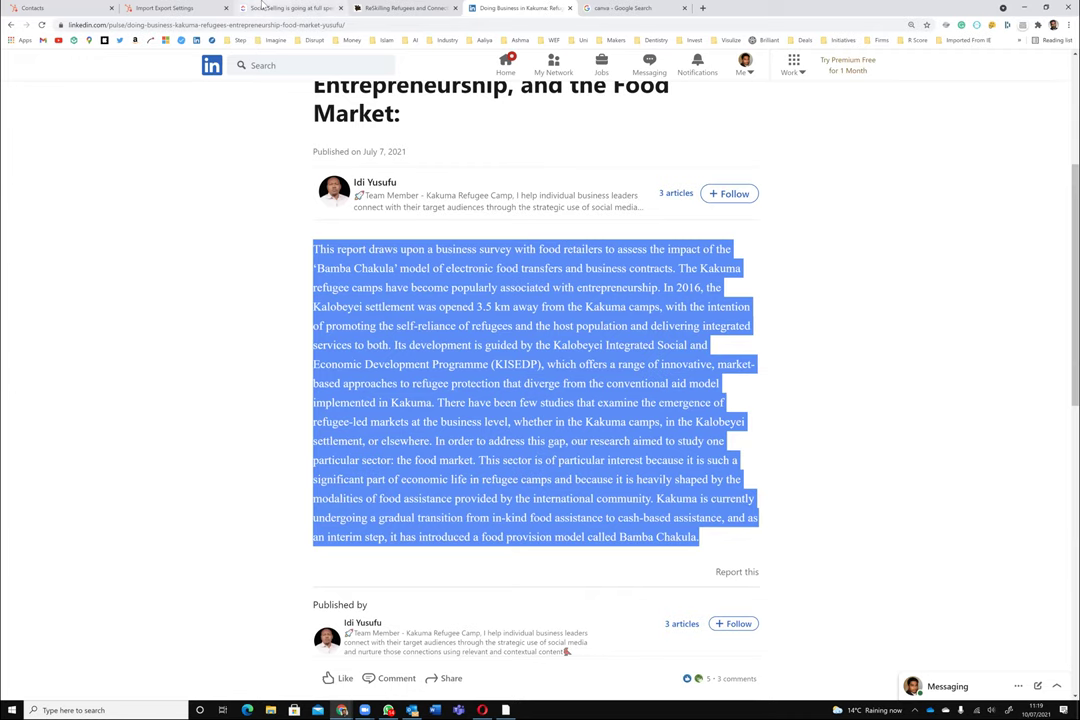
click(262, 7)
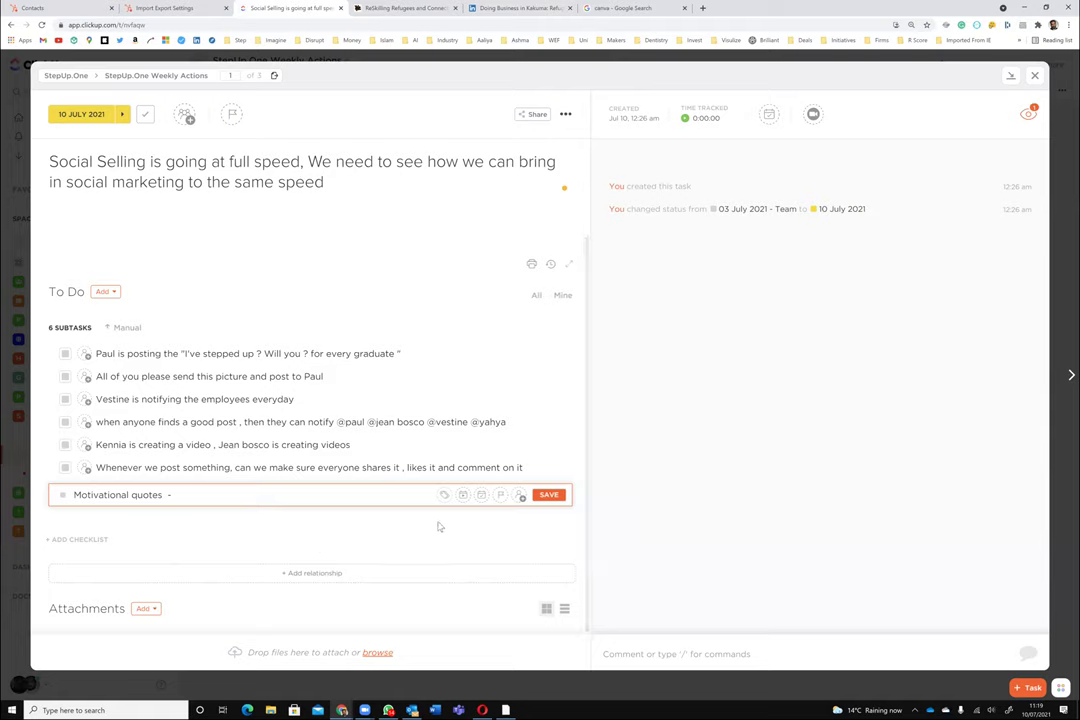
- Finish the subtask as 'Motivational quotes in Canva and send it to' a named teammate, and save it
text(Yahya)
key(ctrl+Left)
key(Left)
text(in Canva and send it to)
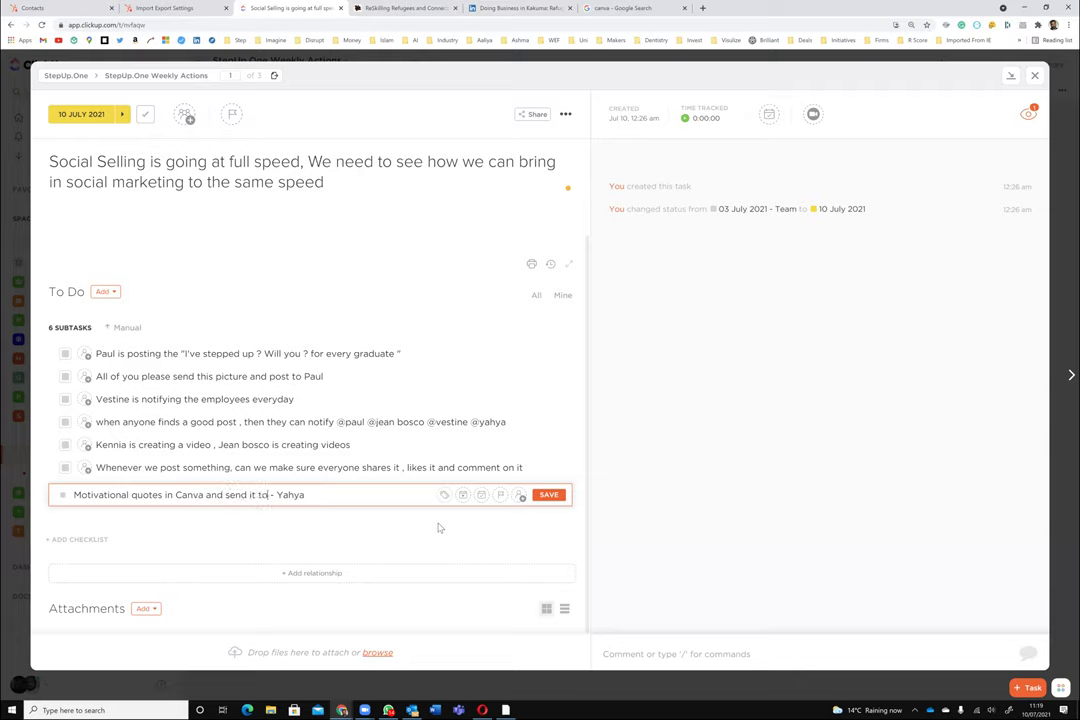
key(Delete)
key(Delete)
key(End)
key(Return)
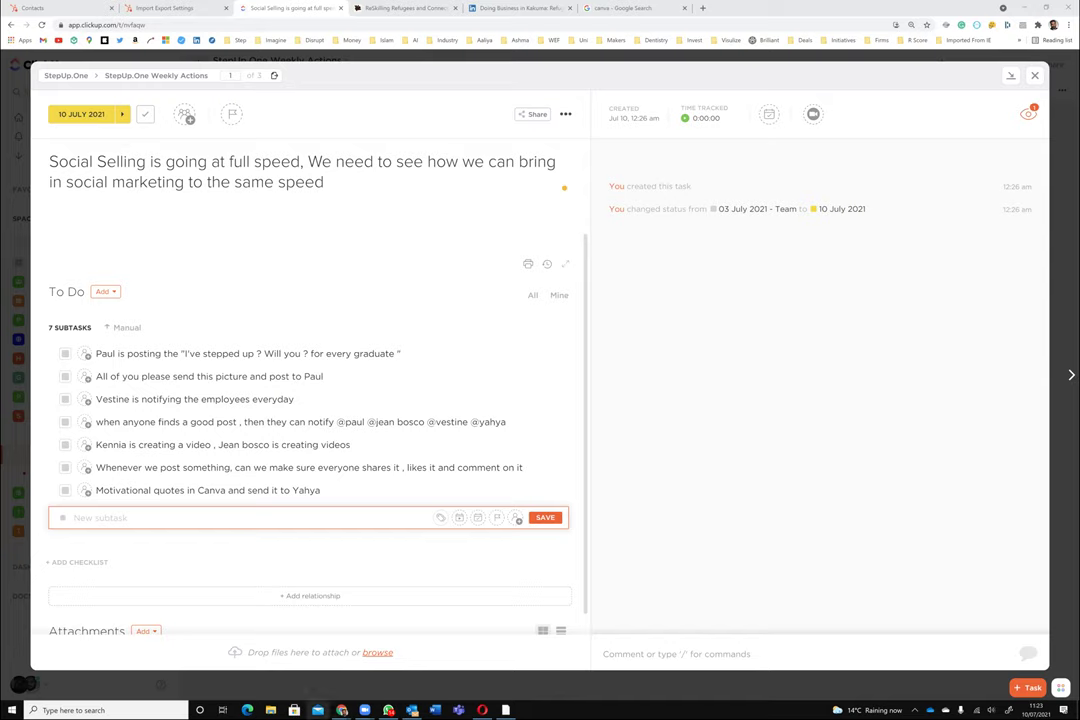
- Look over the StepUp.One Twitter profile in Chrome, then switch to its LinkedIn Posts tab
mouse_move(341, 710)
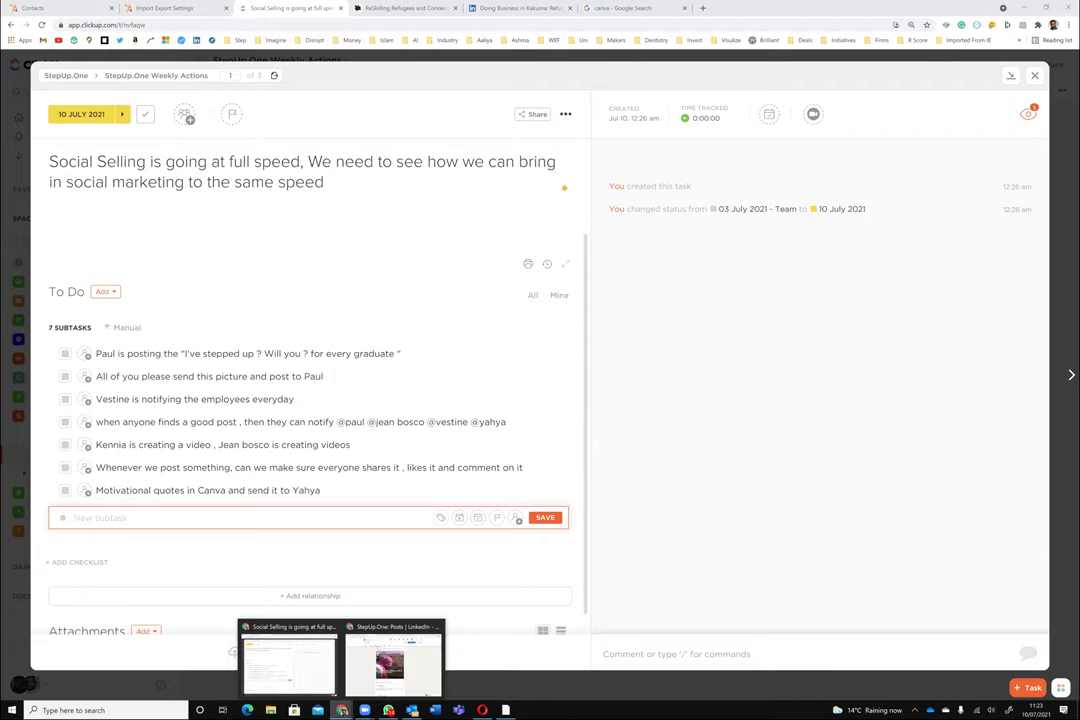
click(390, 660)
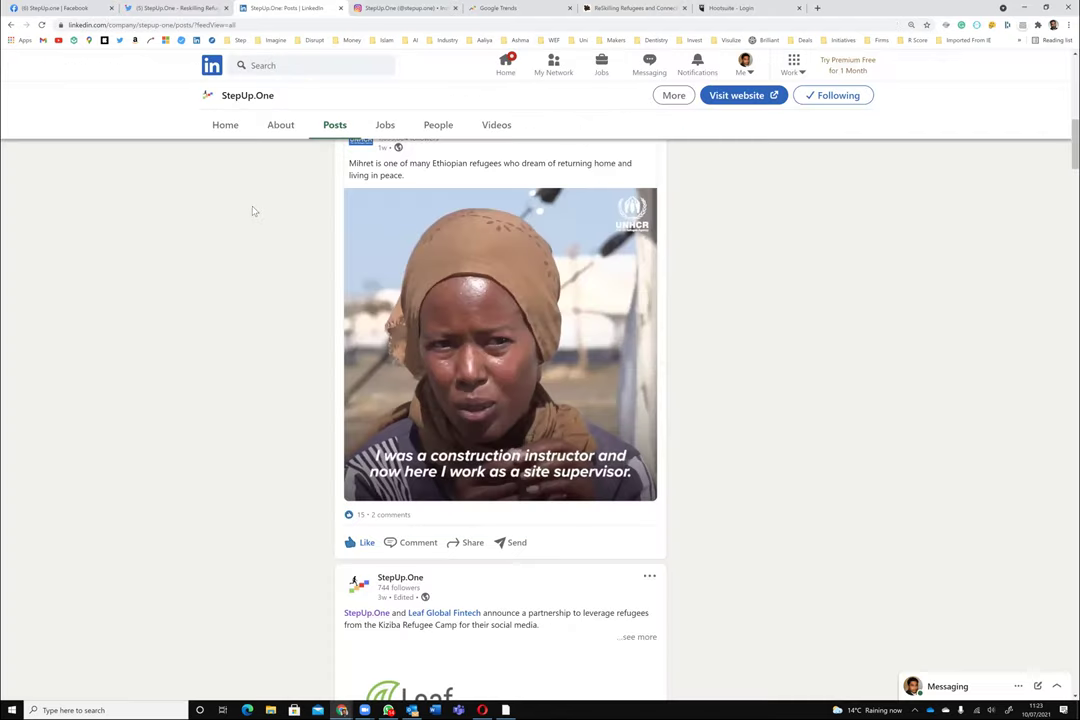
click(162, 10)
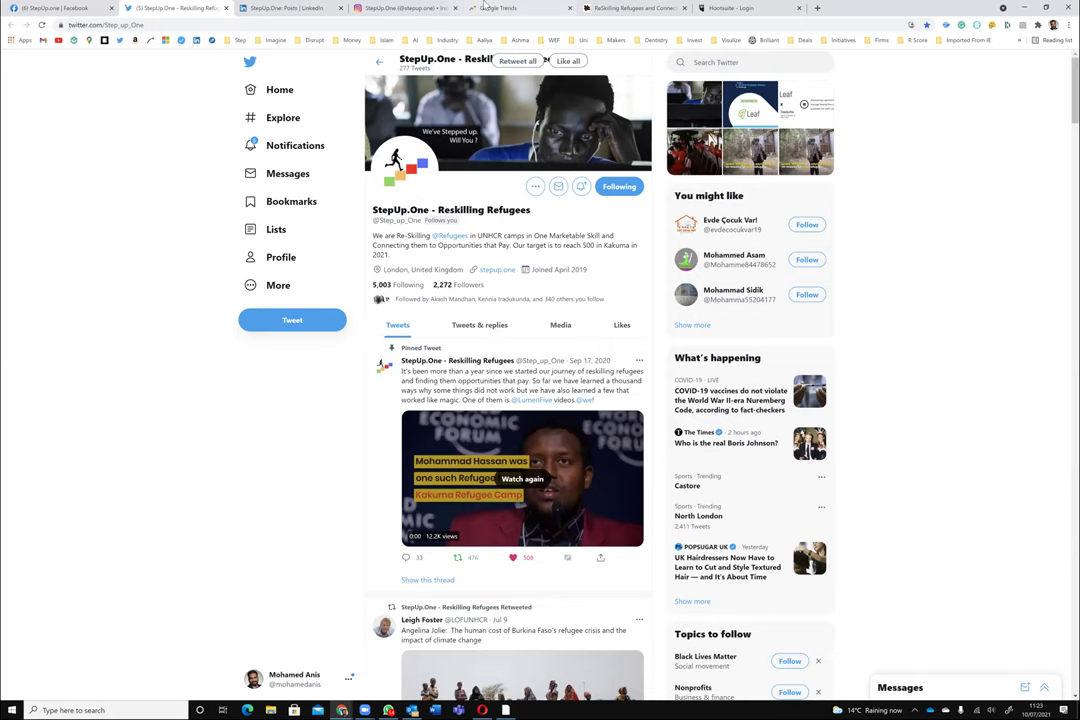
click(70, 7)
click(158, 7)
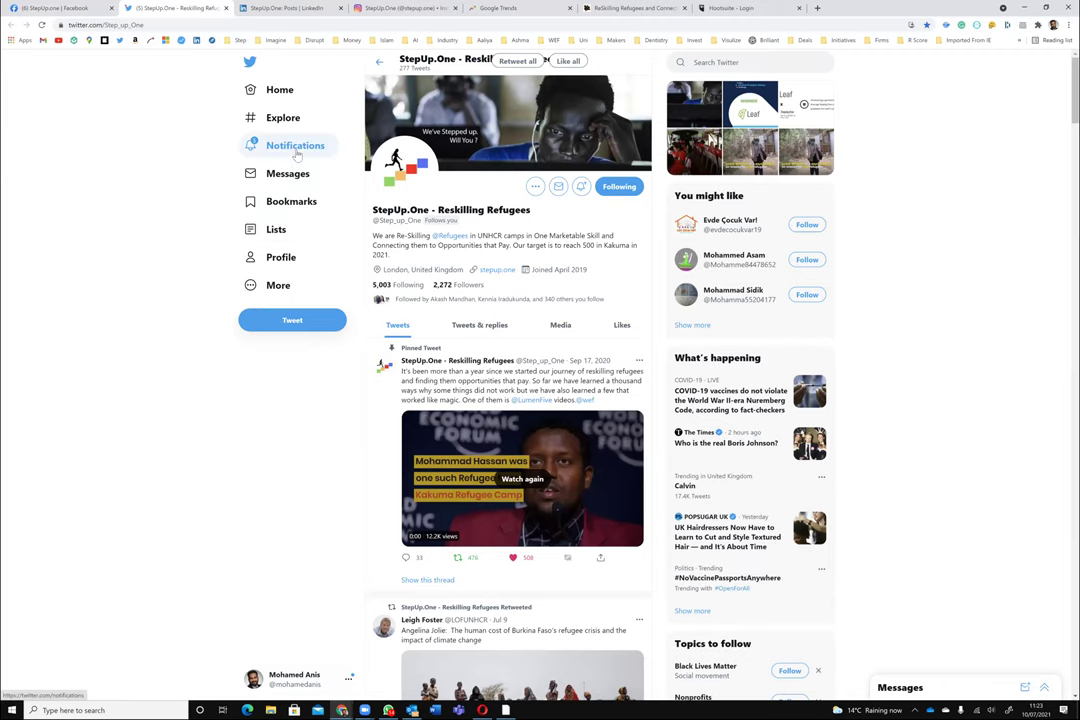
mouse_move(342, 711)
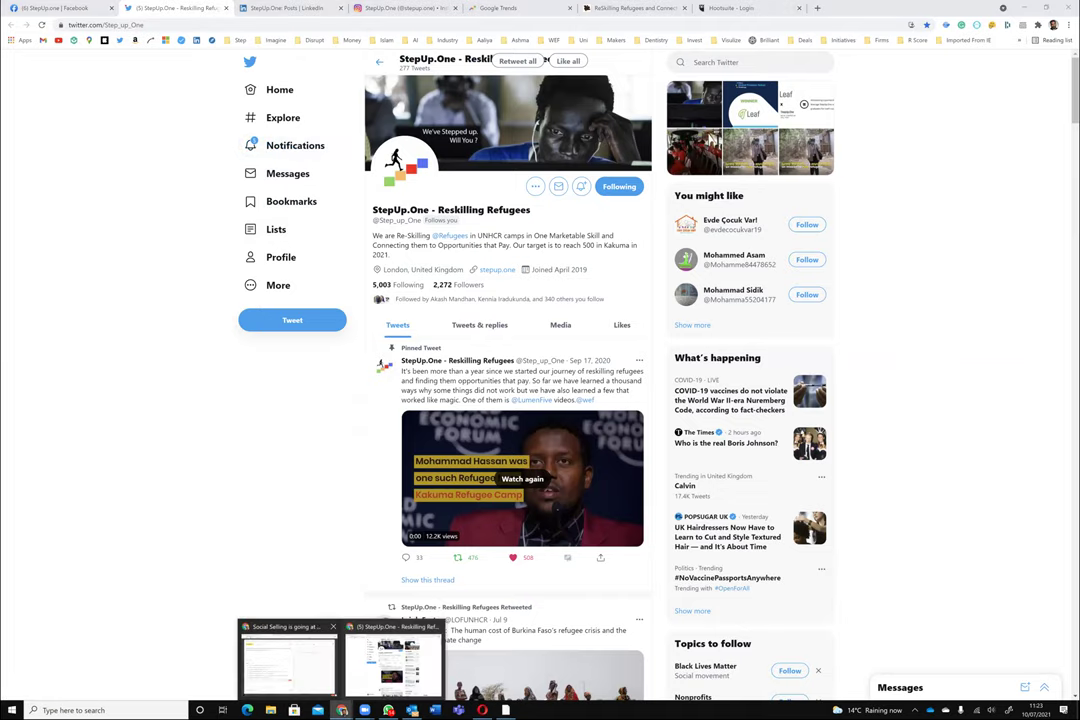
click(60, 8)
click(185, 6)
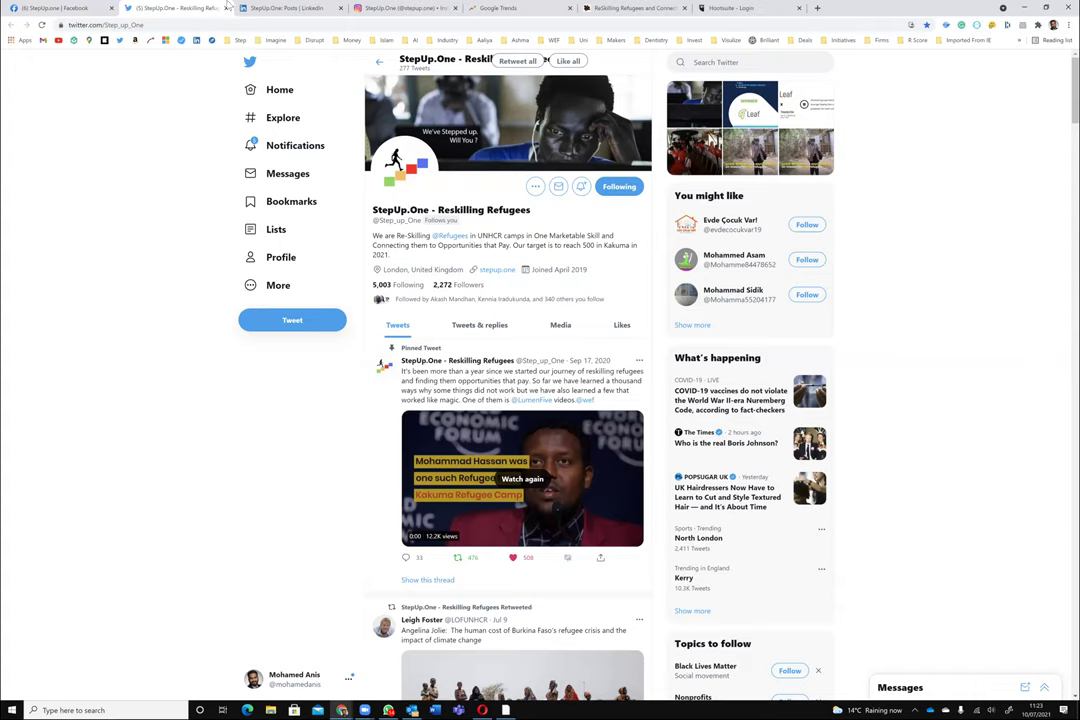
click(271, 6)
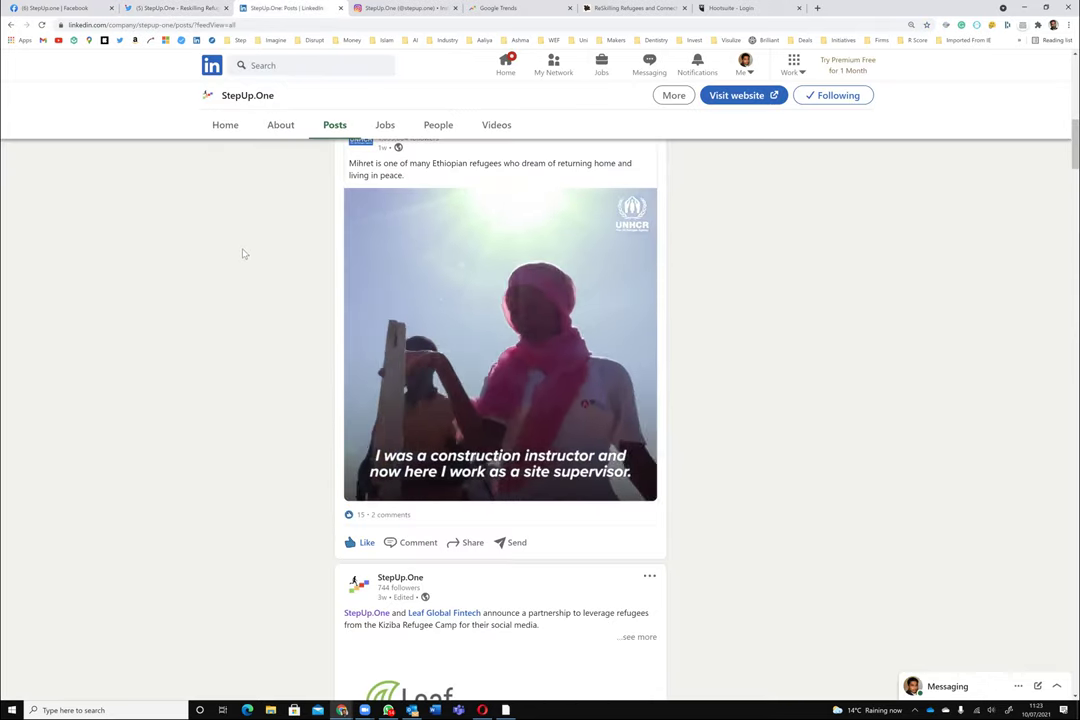
- Scroll through StepUp.One's LinkedIn posts back up to the top of the page
scroll(243, 242, up, 10)
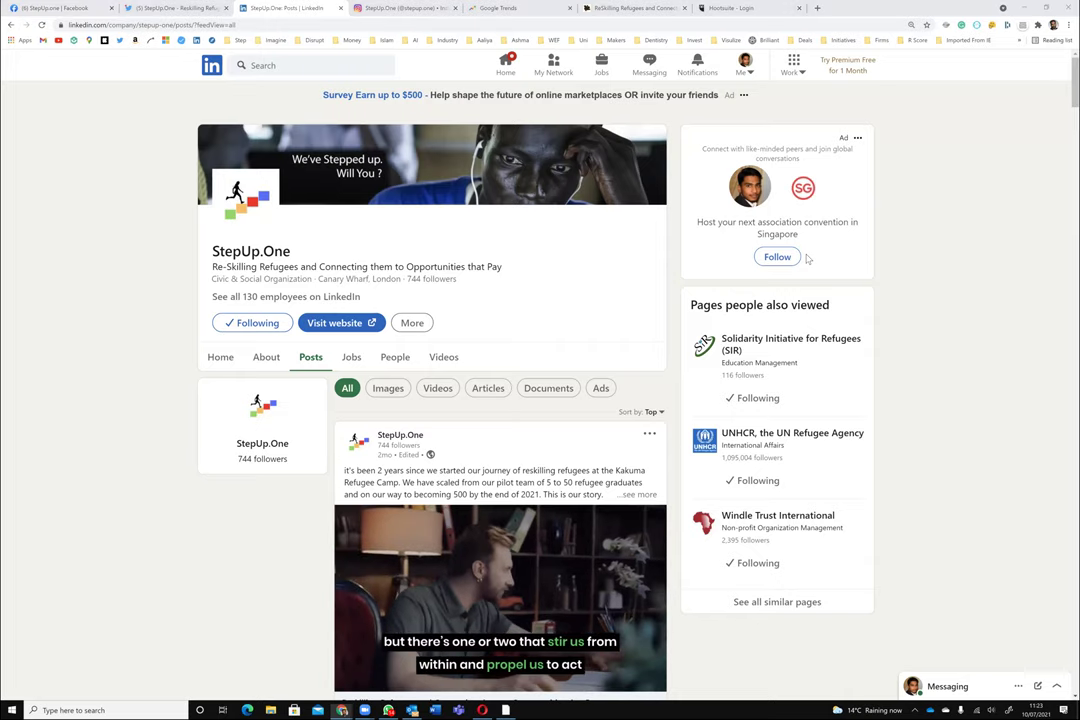
scroll(311, 381, down, 4)
scroll(312, 380, up, 3)
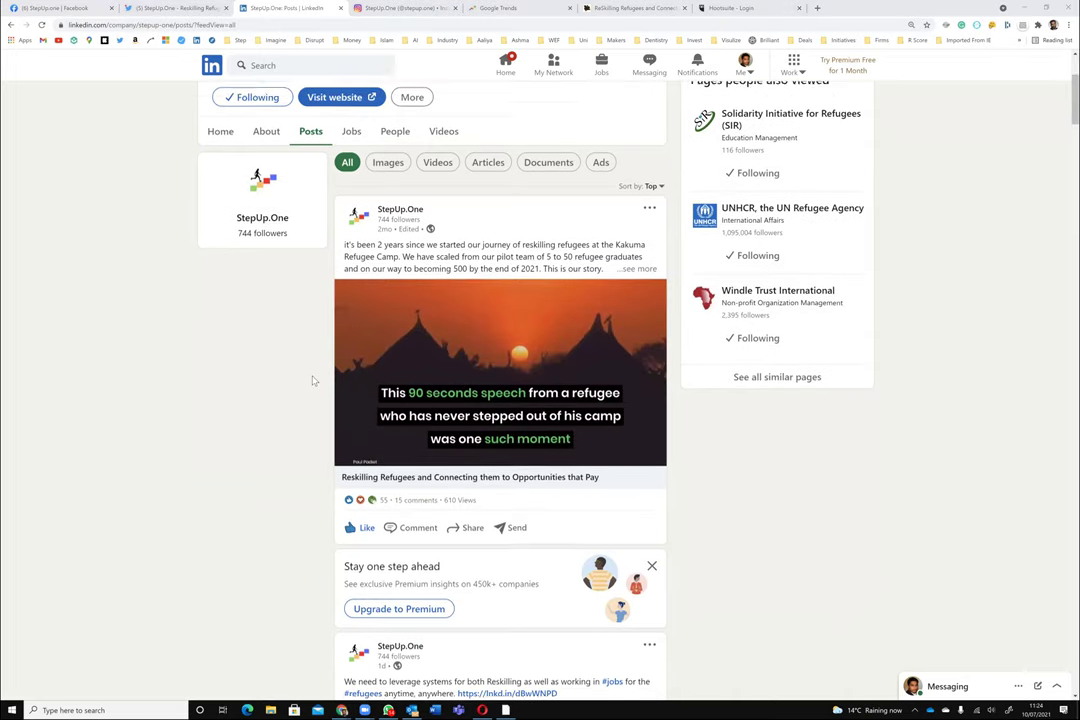
scroll(309, 376, up, 1)
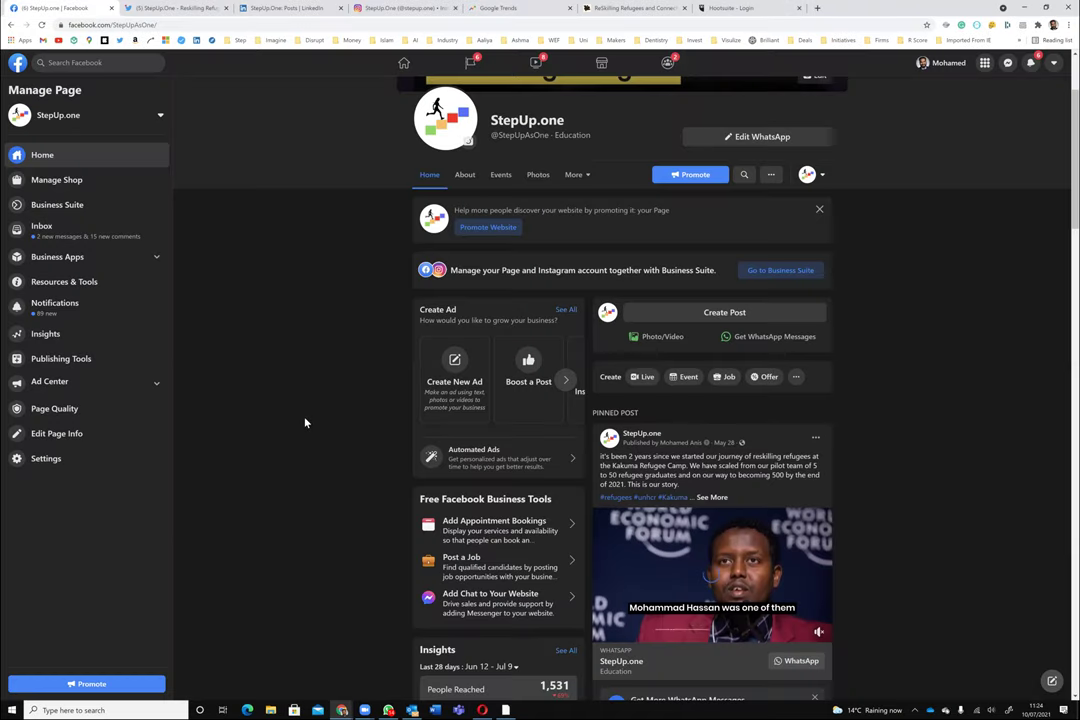
- Scroll to the pinned Kakuma reskilling post and open its Boost Post setup
scroll(323, 390, down, 5)
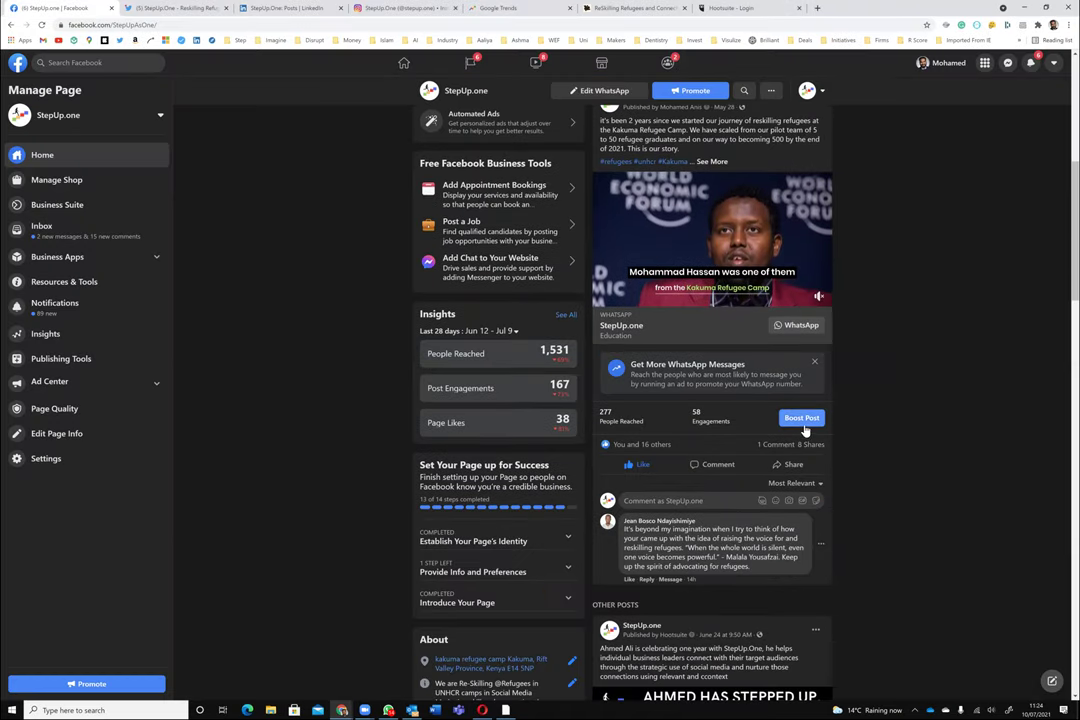
click(802, 420)
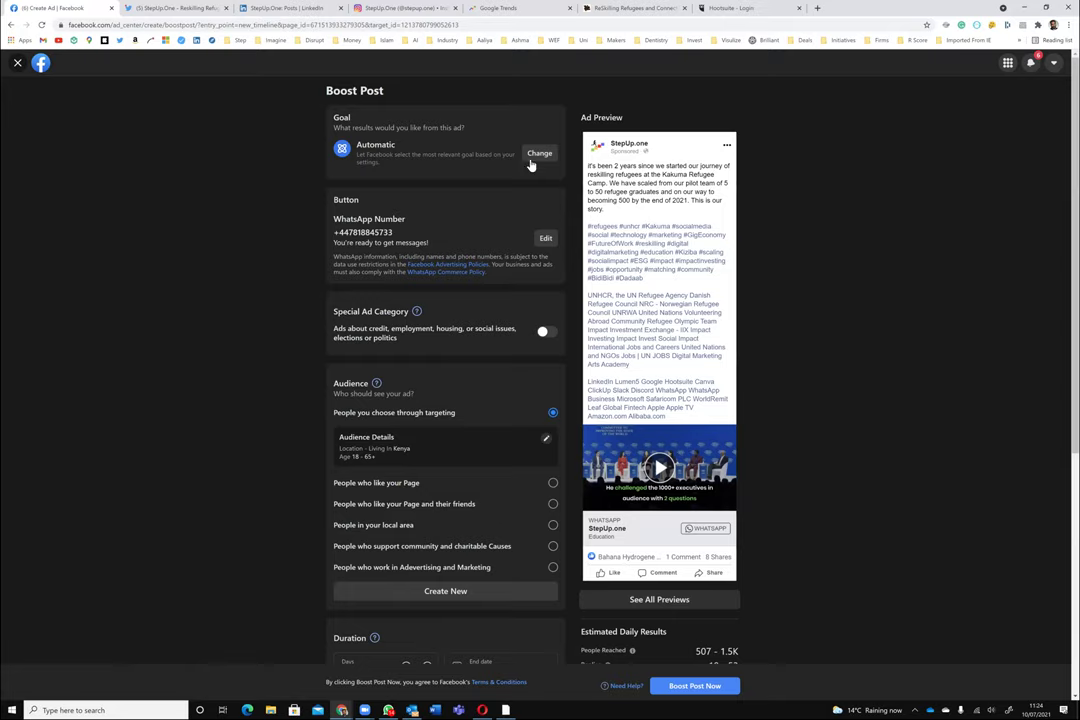
- Scroll down to the Total Budget section and inspect the estimated daily reach line
scroll(455, 296, down, 4)
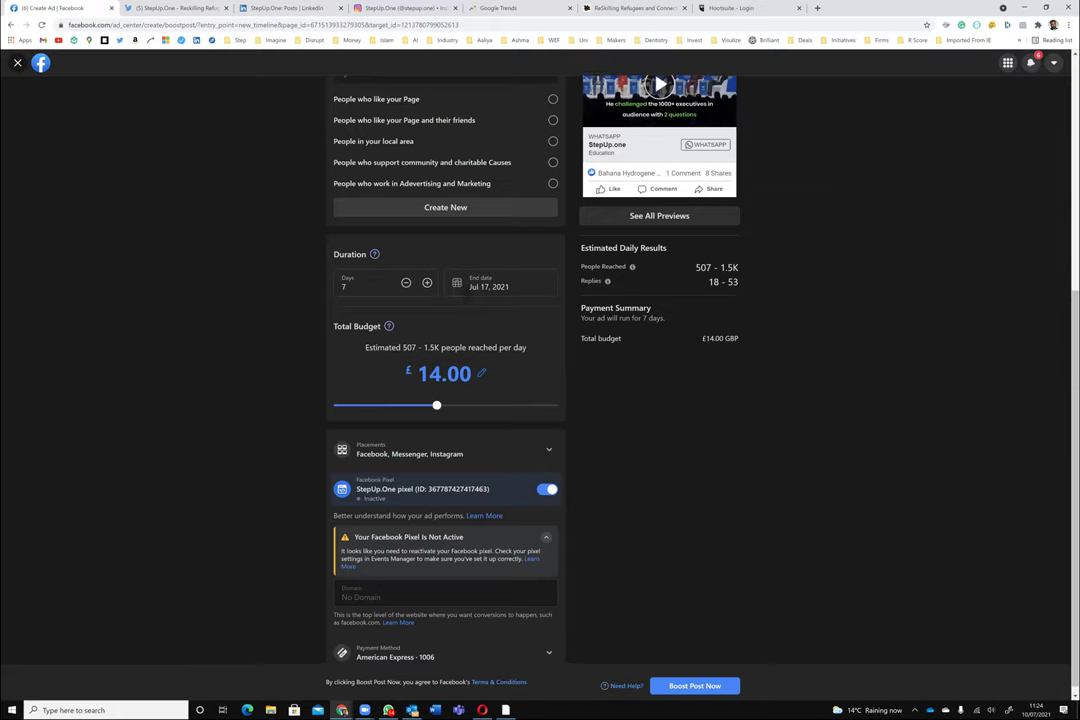
triple_click(386, 348)
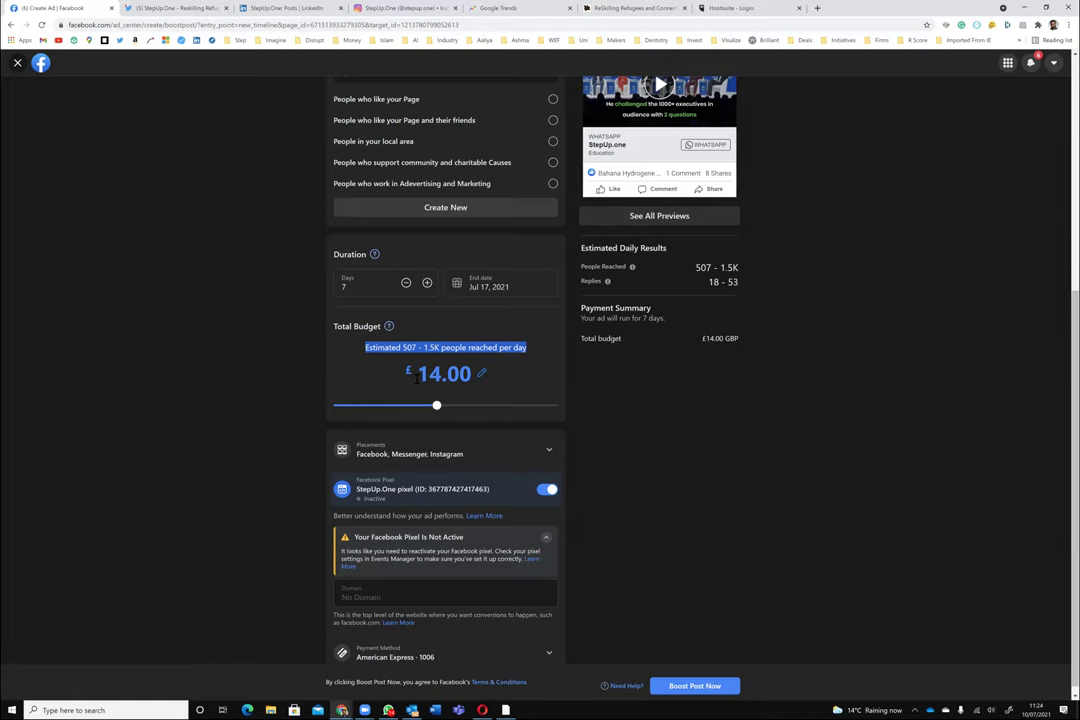
click(482, 373)
click(390, 366)
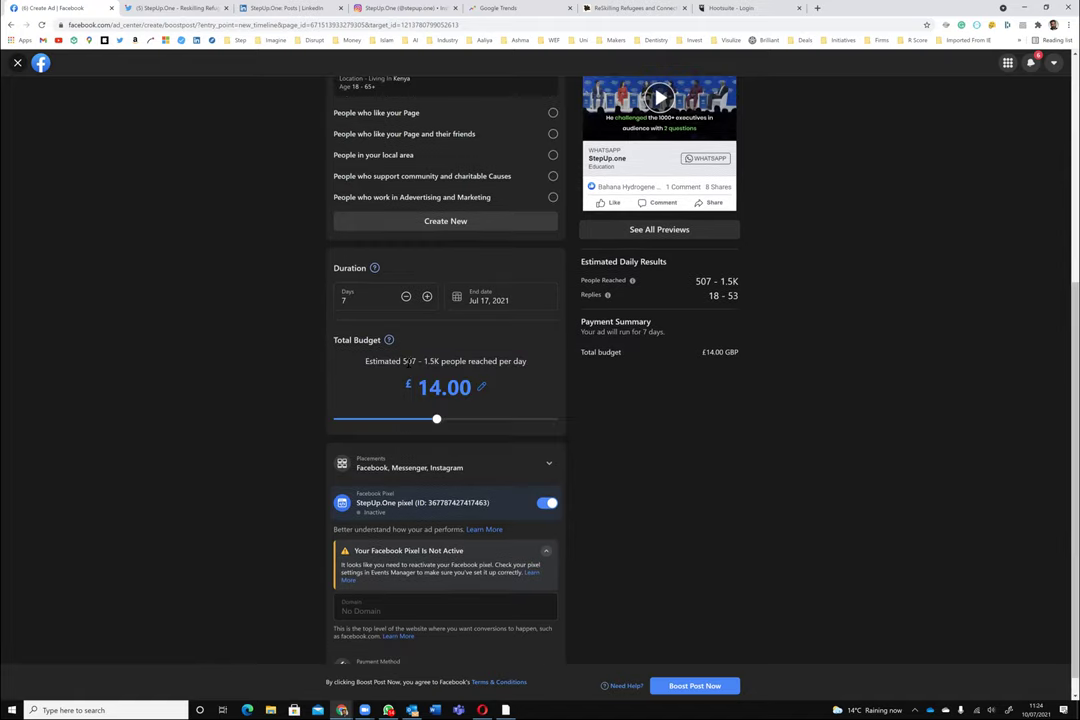
triple_click(410, 361)
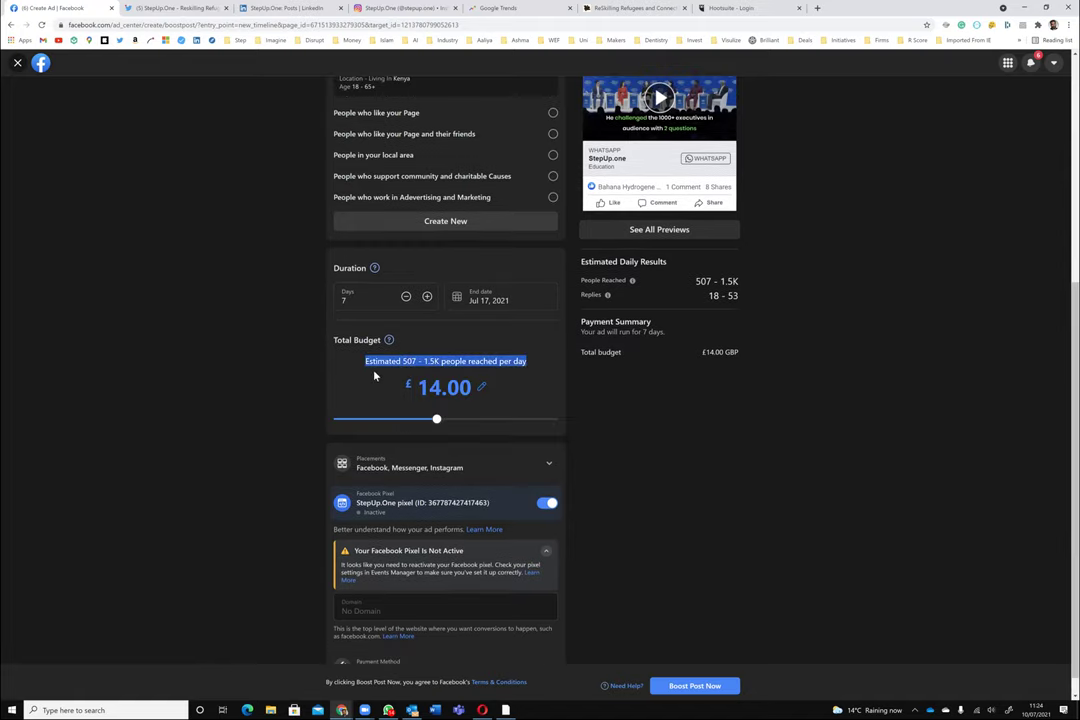
click(289, 385)
- Set the boost's total budget to £100.00 and review the updated 3.9K–11.4K reach estimate
click(447, 388)
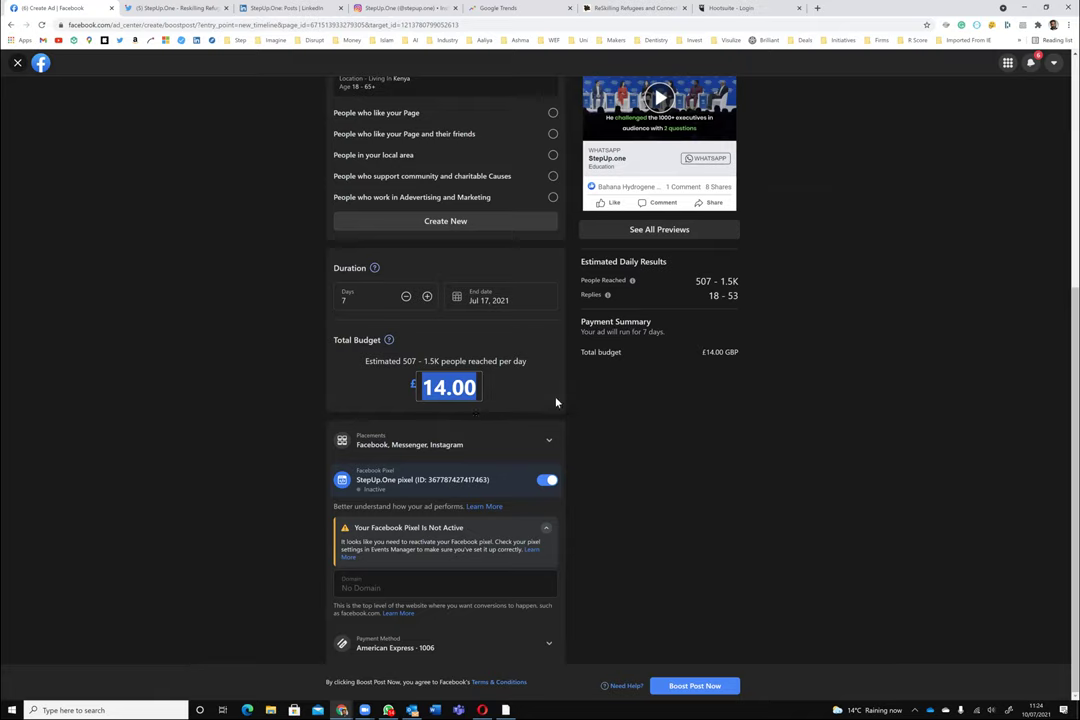
text(100)
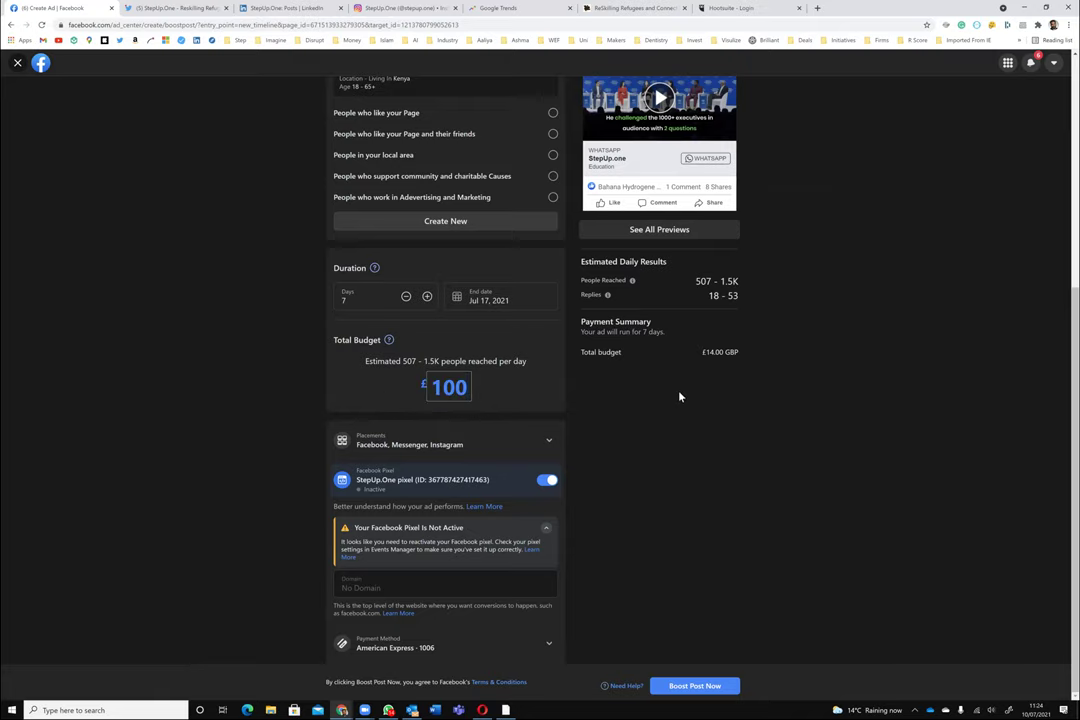
click(680, 430)
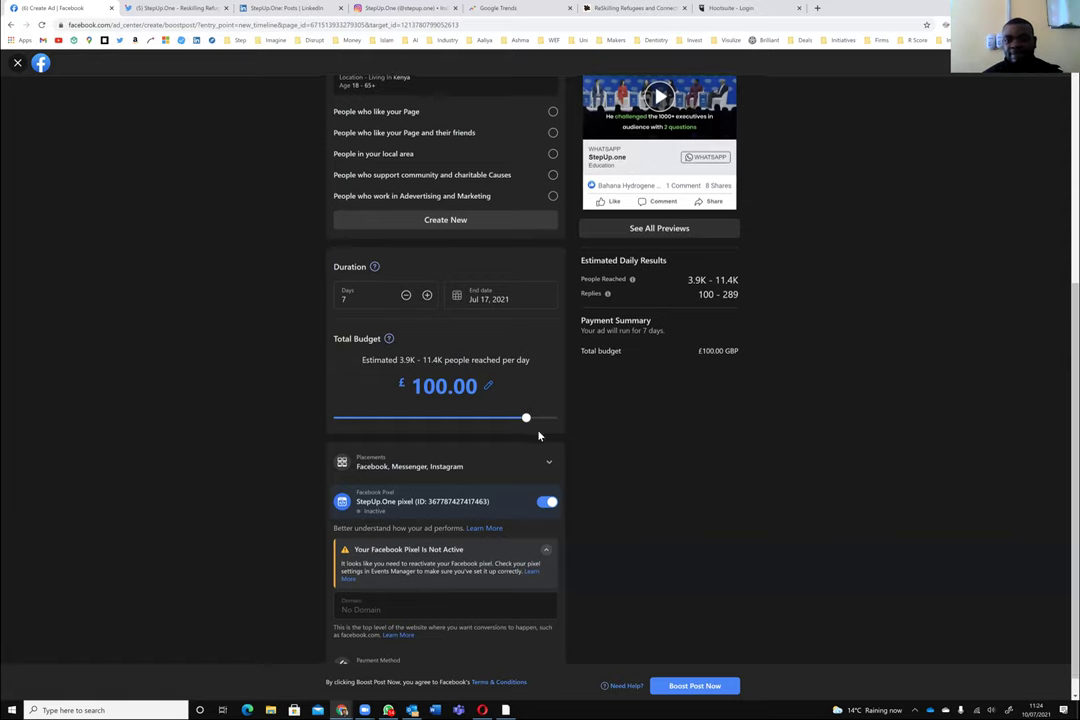
scroll(538, 435, down, 1)
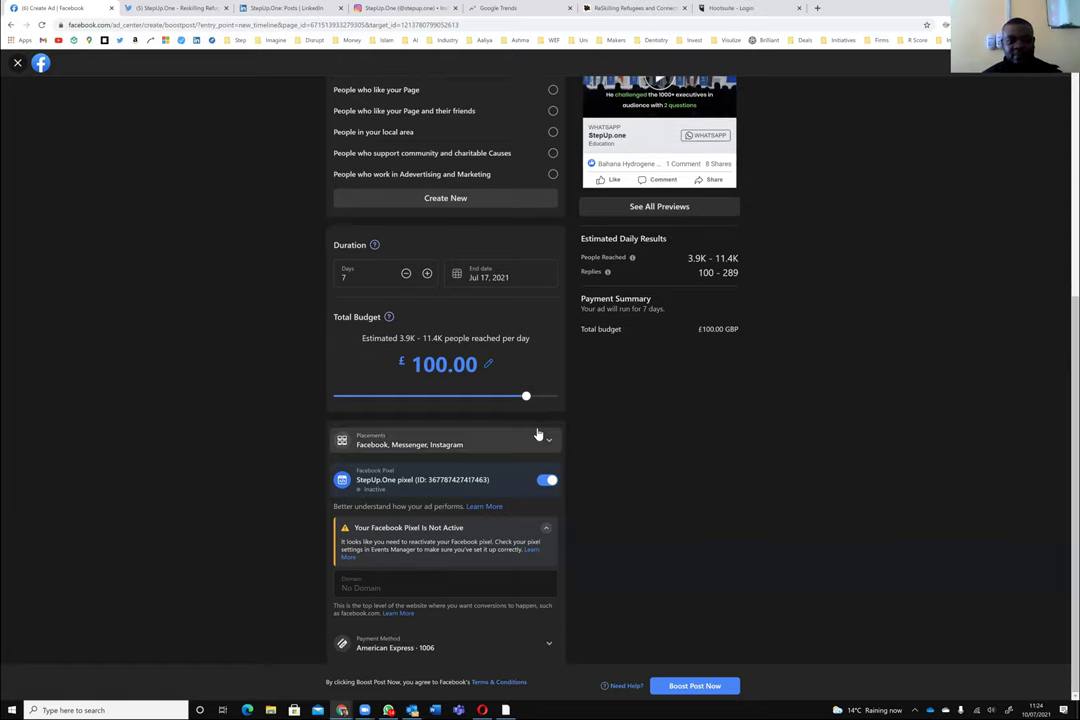
scroll(538, 435, up, 5)
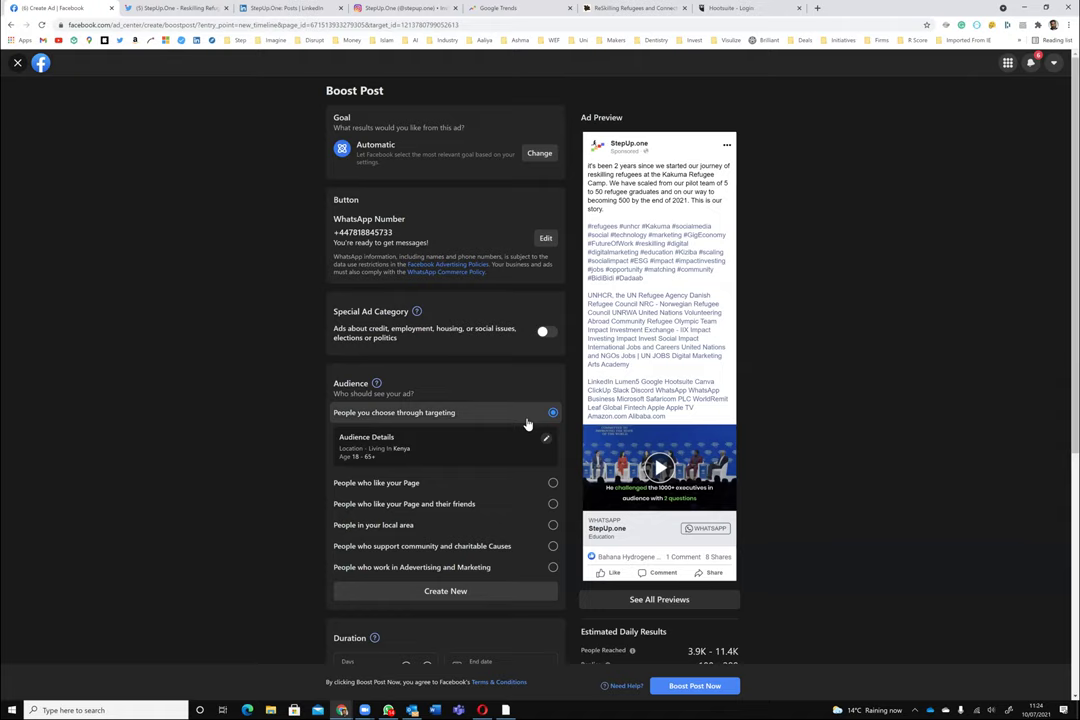
scroll(527, 424, down, 5)
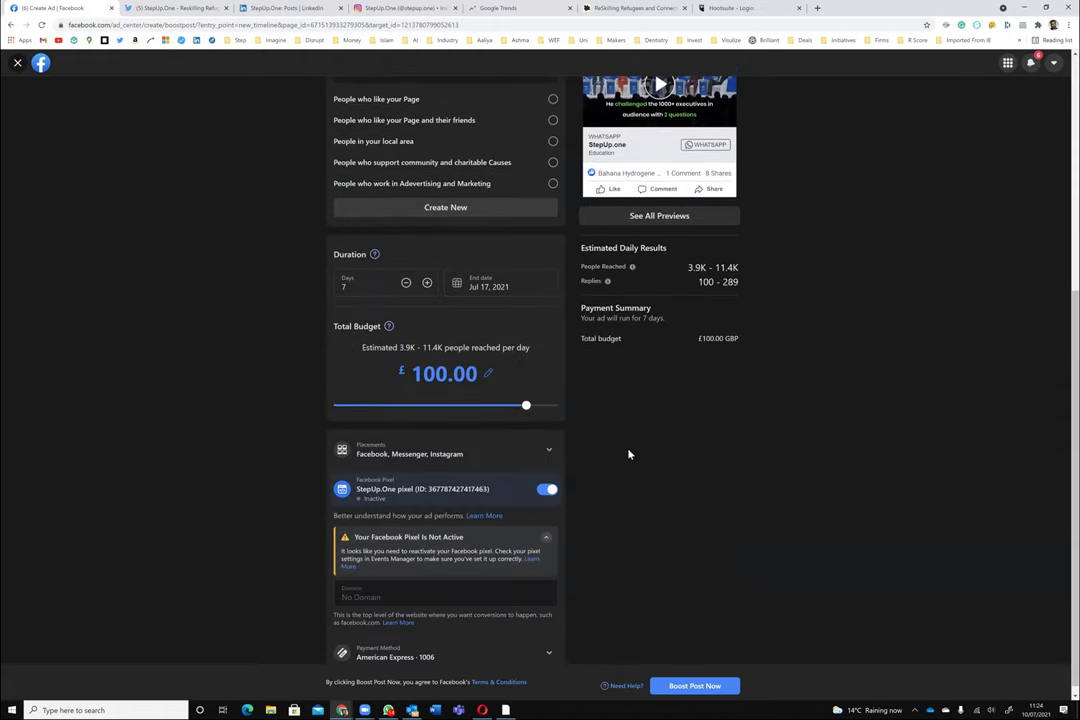
scroll(627, 453, down, 1)
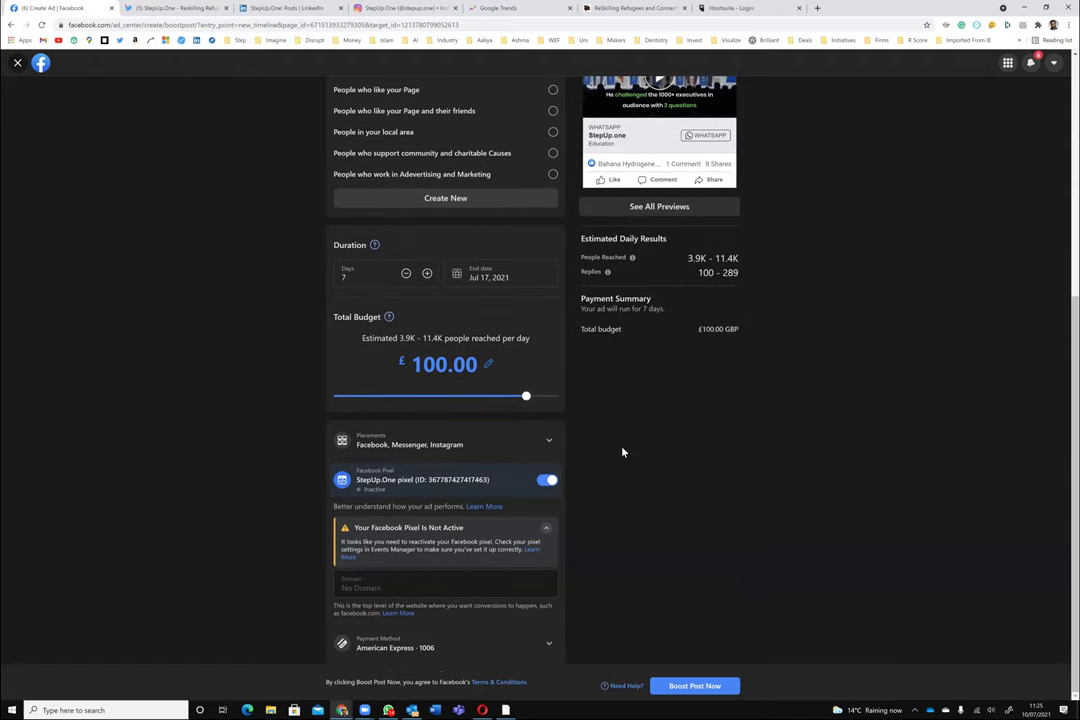
scroll(621, 449, up, 4)
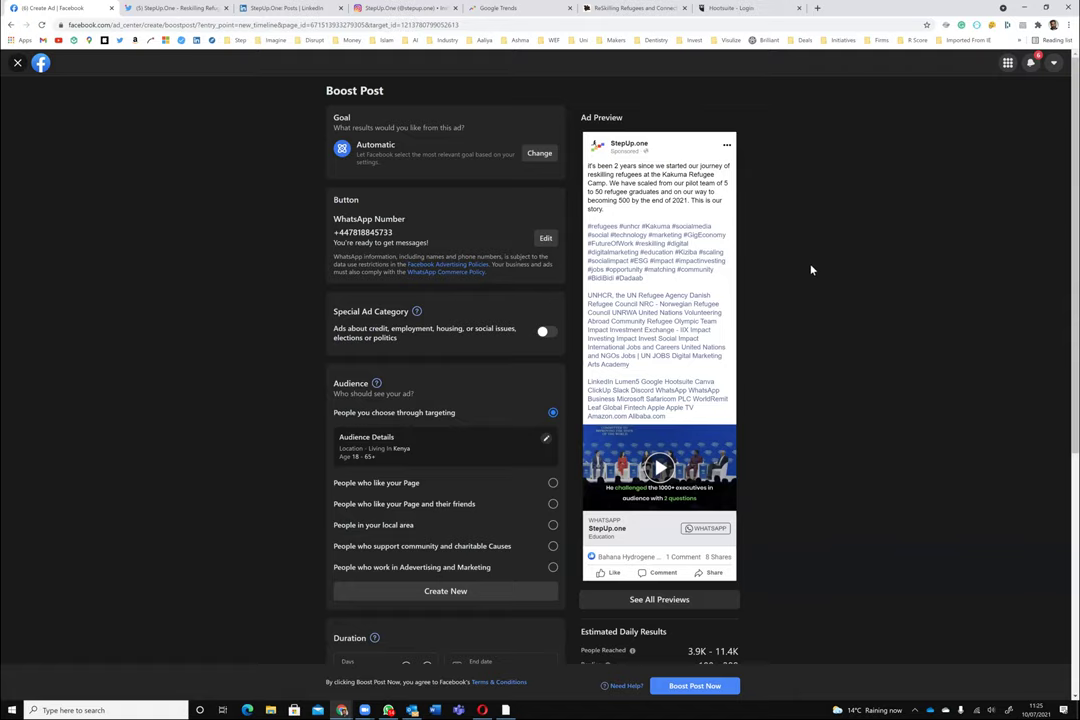
- Read the top StepUp.One LinkedIn post in full and skip ahead in its video
click(184, 7)
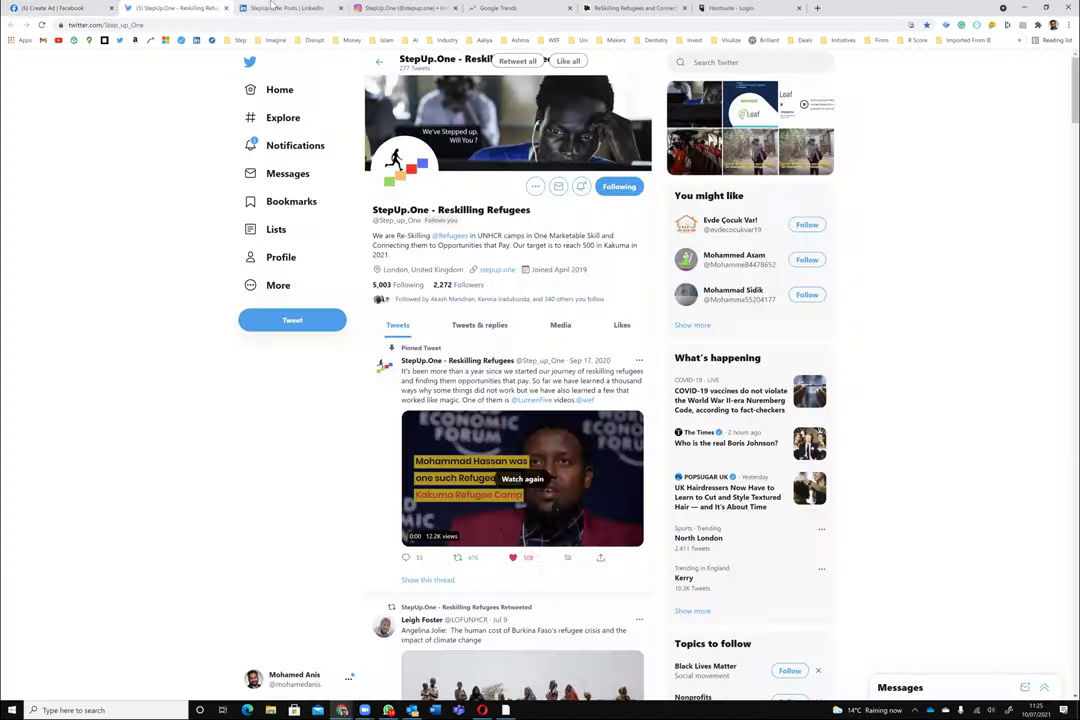
click(285, 8)
scroll(281, 430, down, 2)
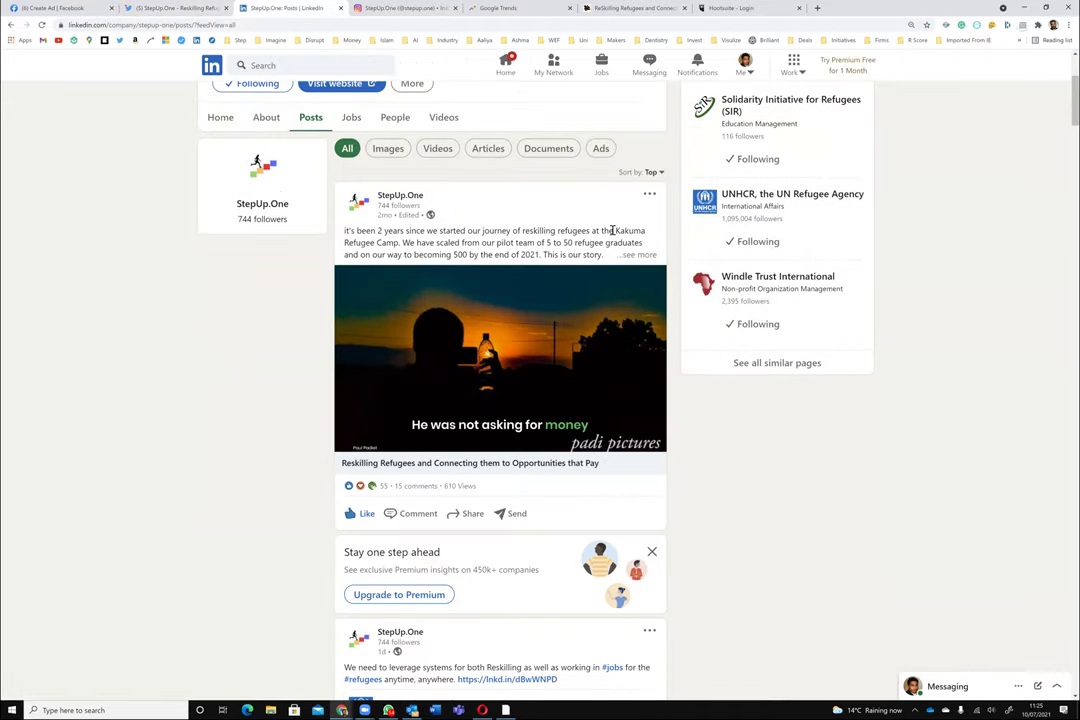
click(638, 258)
scroll(614, 313, down, 1)
scroll(613, 313, down, 3)
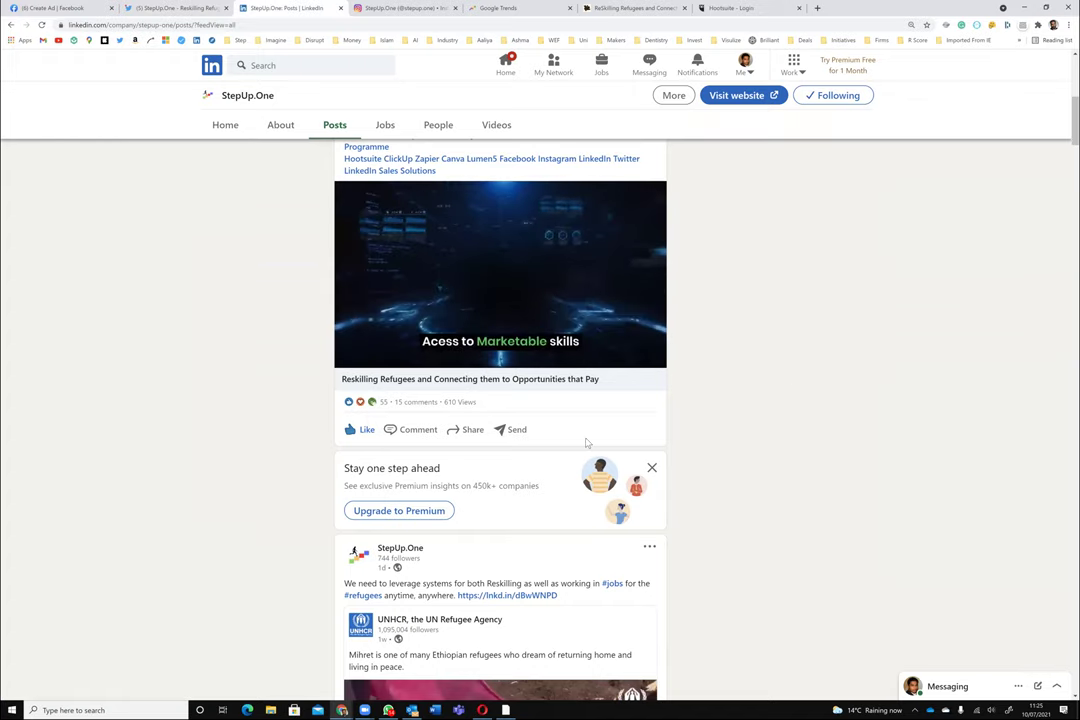
scroll(586, 443, up, 5)
scroll(586, 443, up, 1)
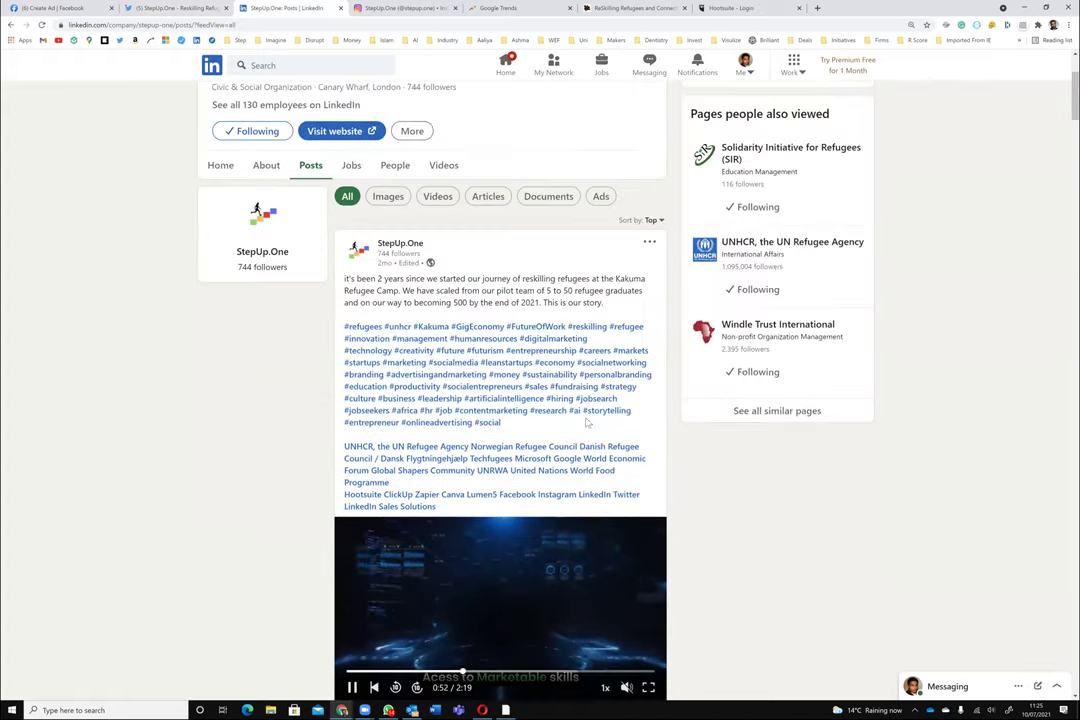
click(650, 243)
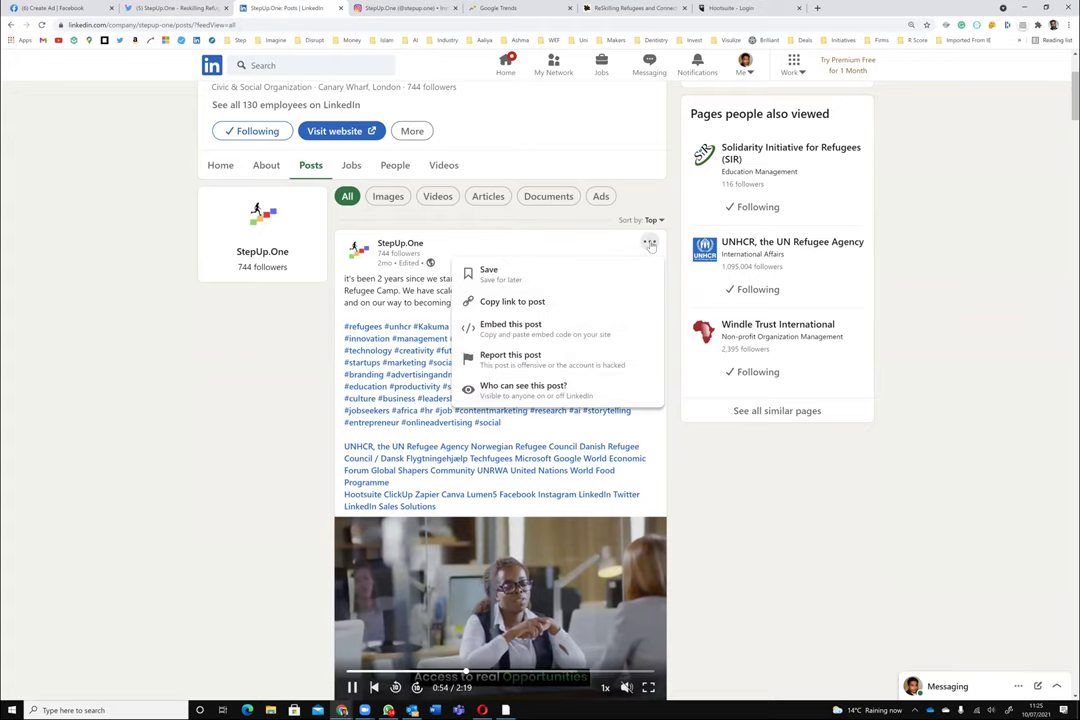
click(757, 522)
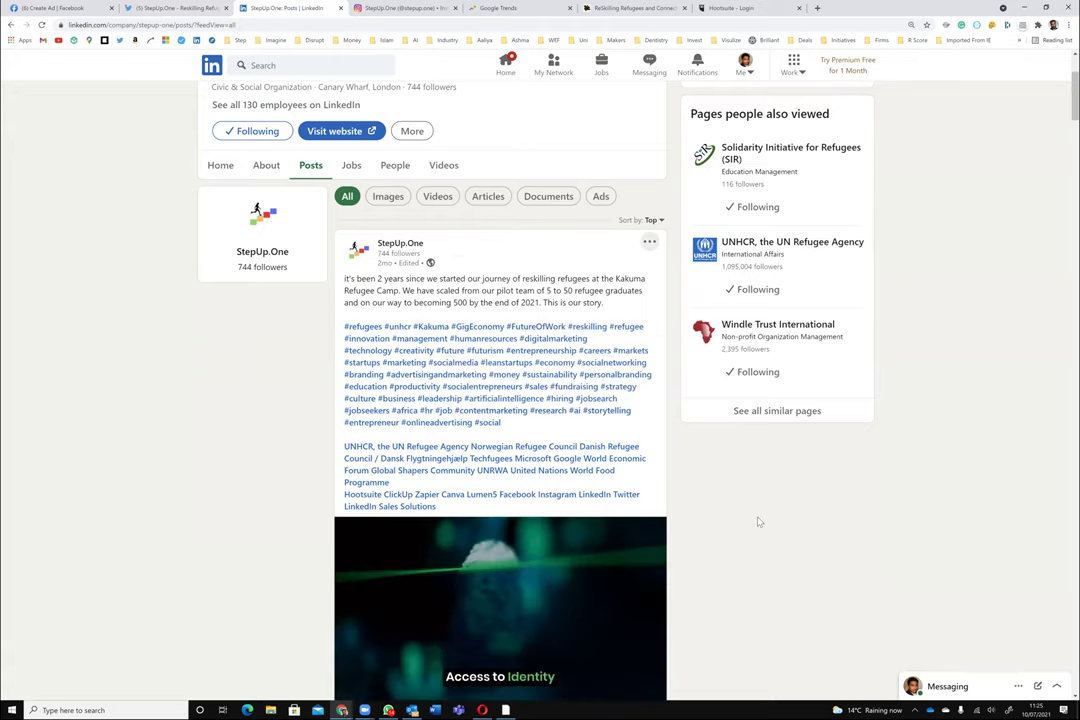
scroll(670, 511, down, 4)
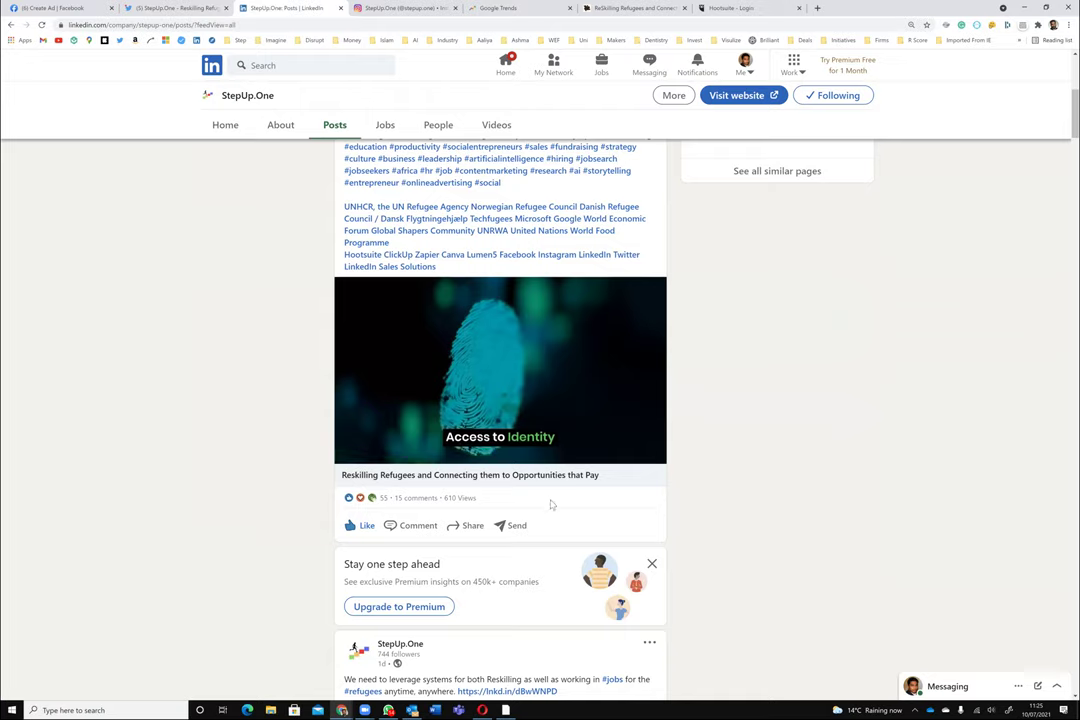
click(476, 432)
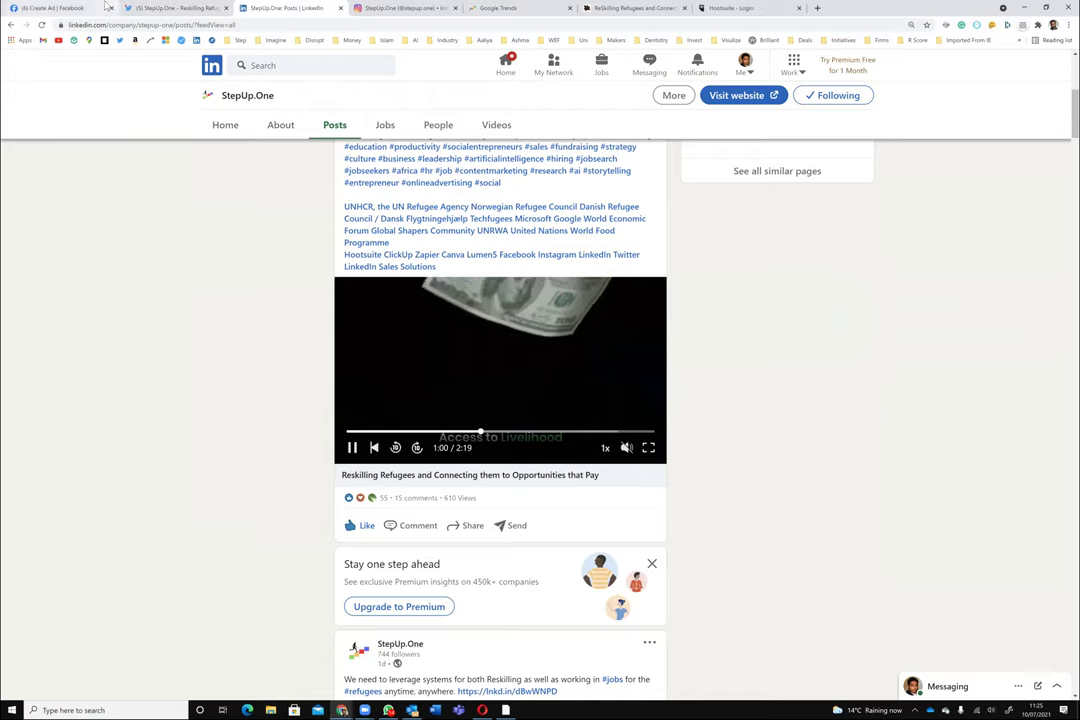
- Glance at the Facebook boost page, re-scroll the LinkedIn post, then go to Hootsuite sign-in
click(72, 7)
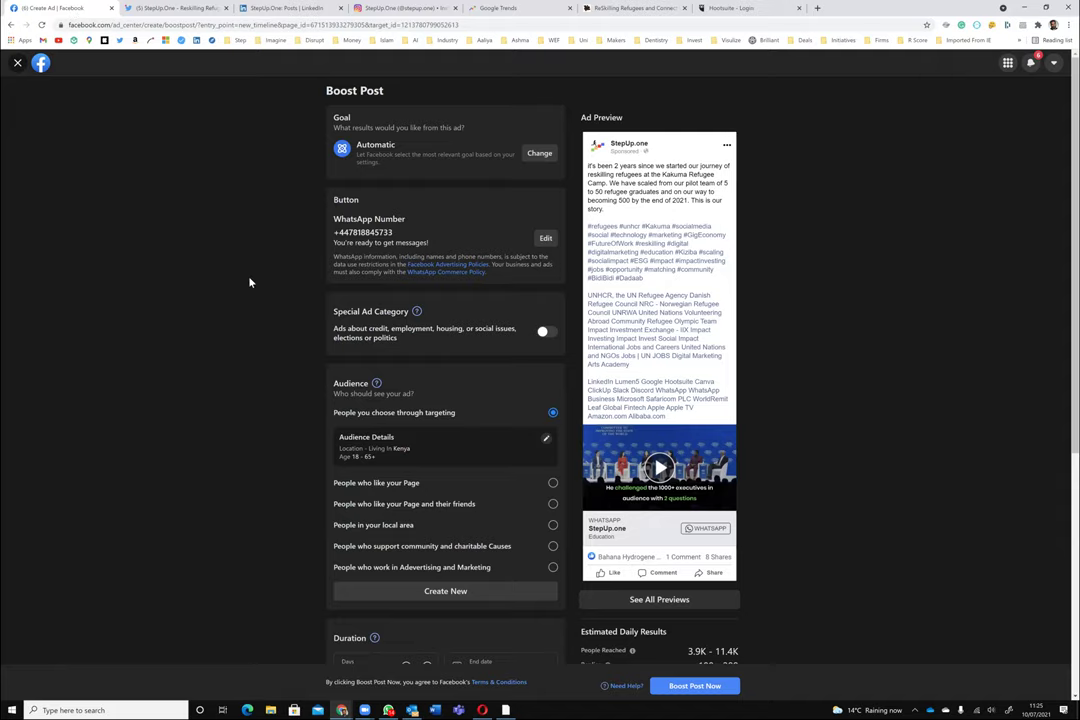
click(271, 7)
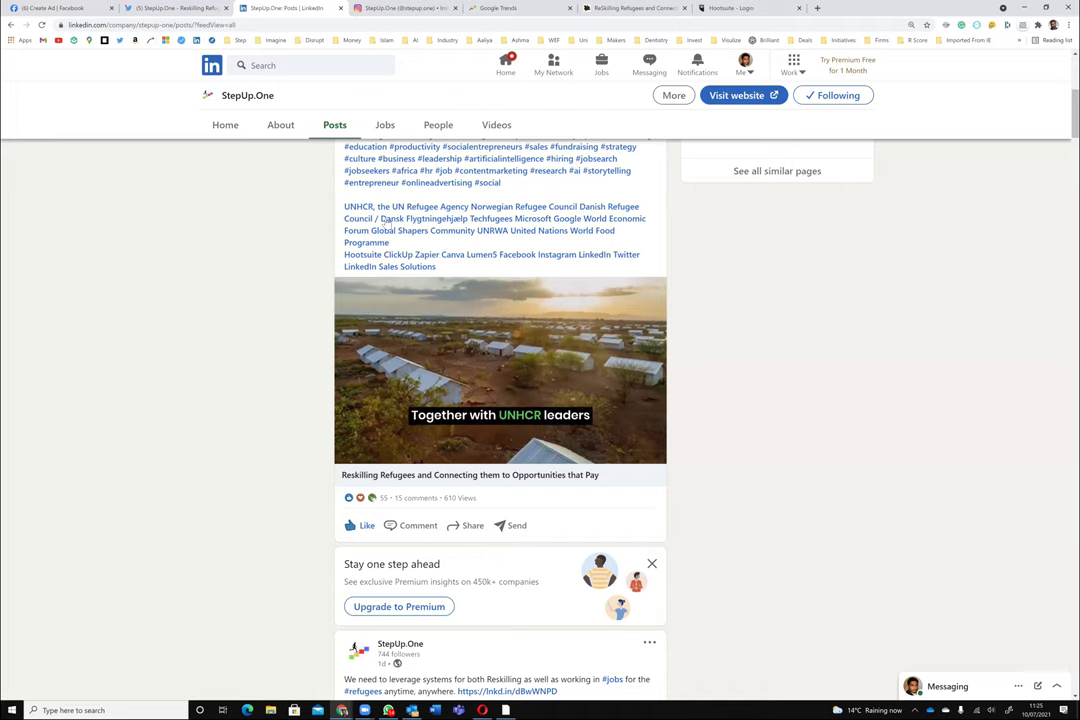
scroll(425, 300, up, 2)
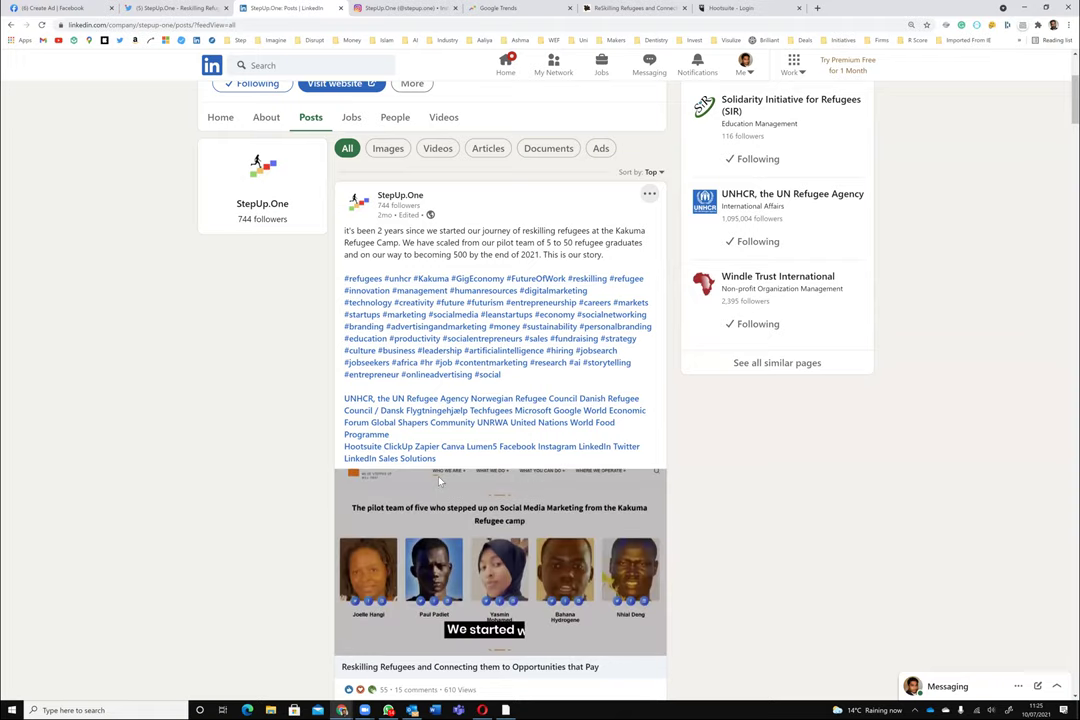
scroll(467, 588, down, 1)
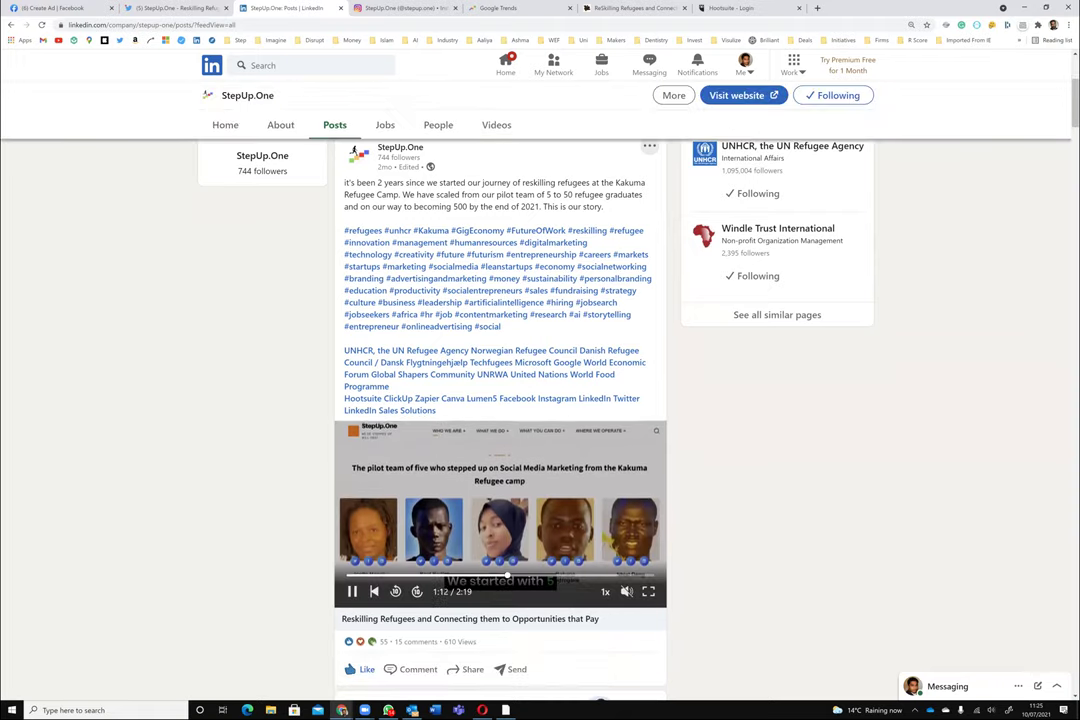
scroll(467, 588, down, 1)
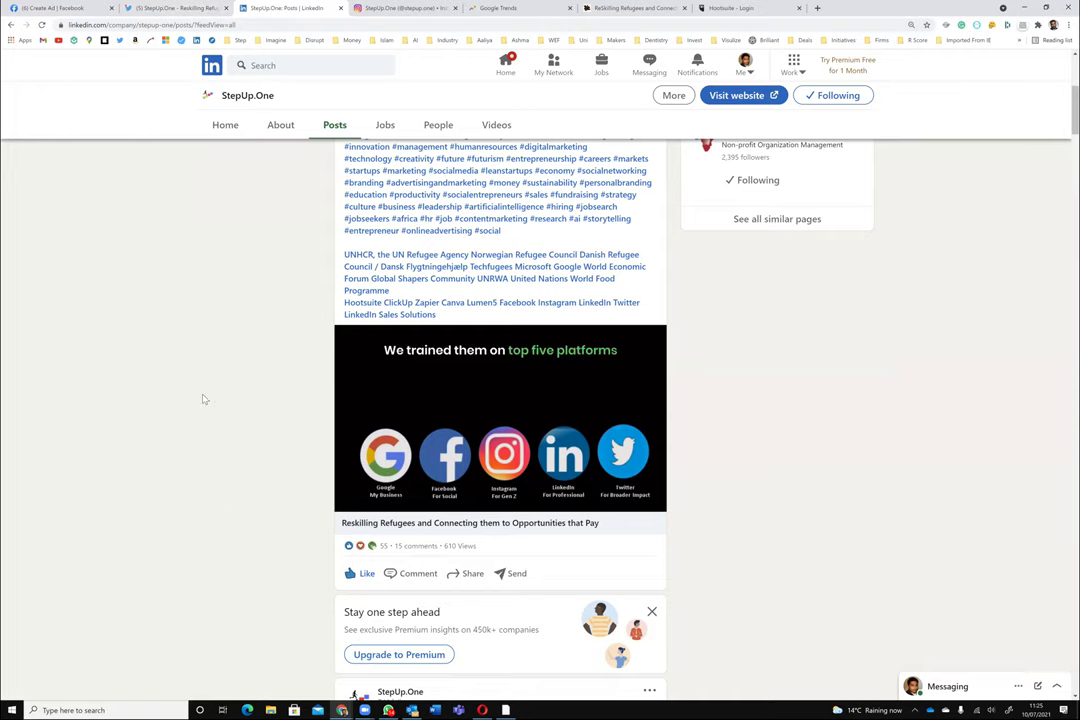
scroll(203, 399, up, 3)
scroll(203, 399, down, 1)
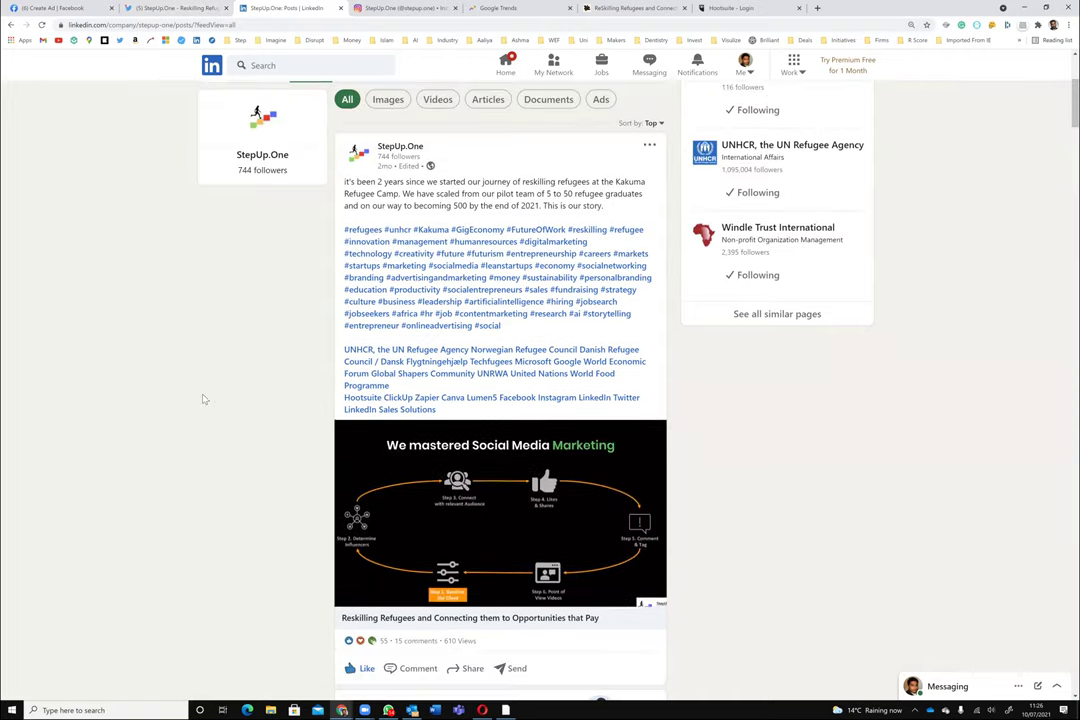
scroll(203, 399, down, 1)
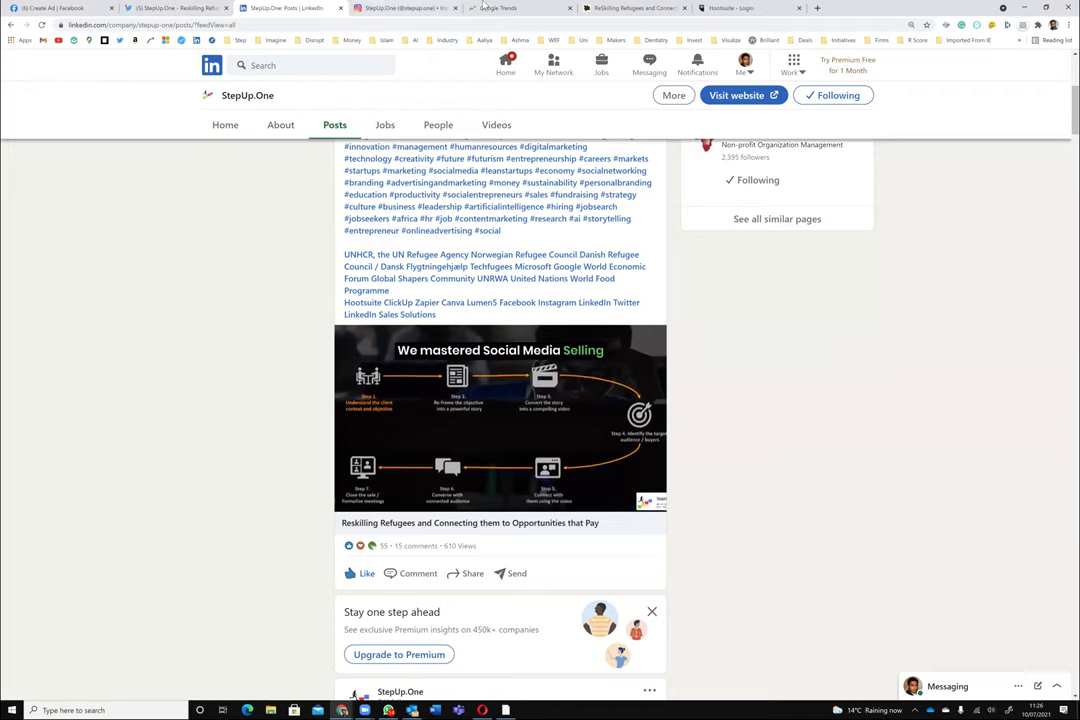
click(748, 7)
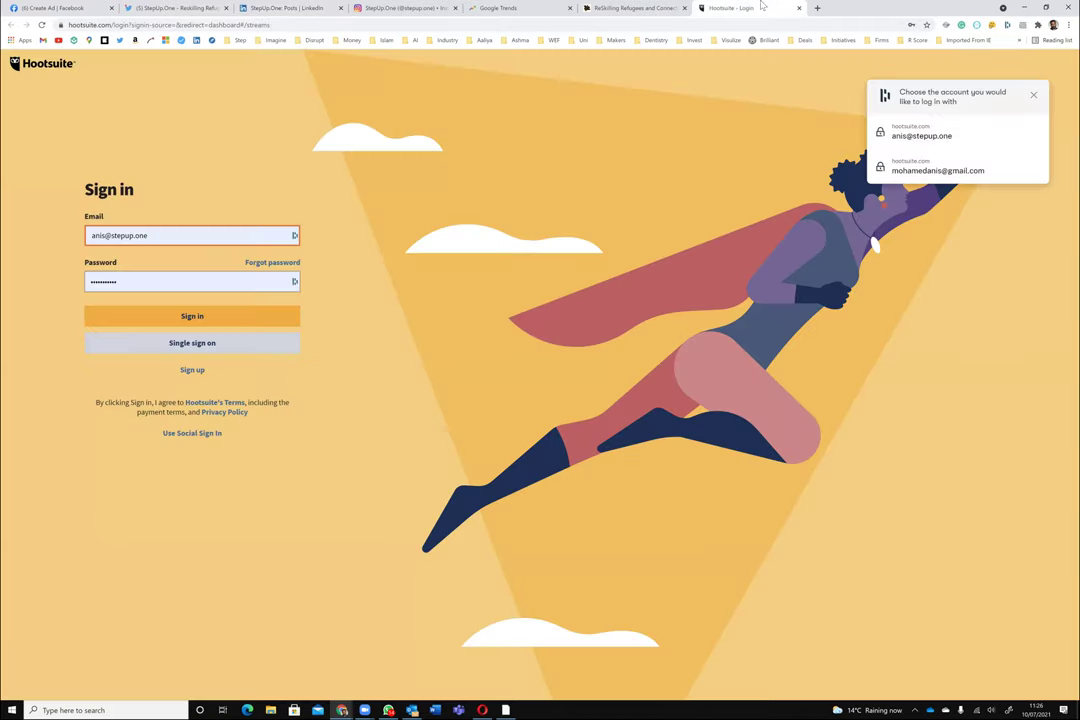
- Sign in to Hootsuite, then check Twitter notifications and return to the StepUp.One profile
key(Return)
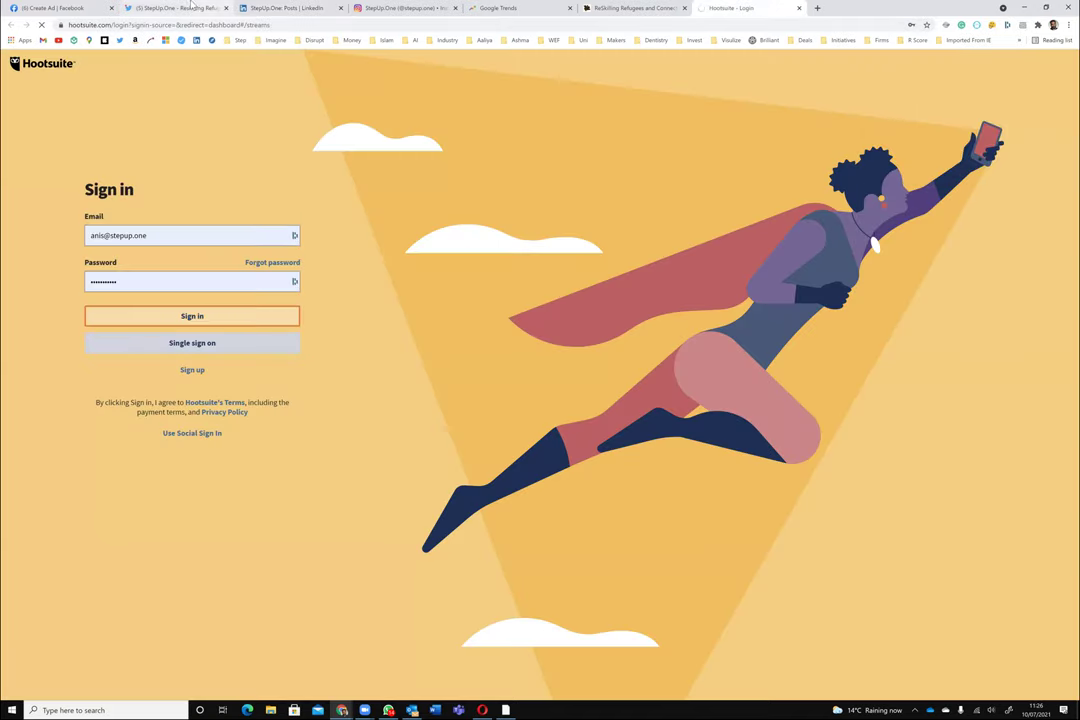
click(281, 7)
click(170, 7)
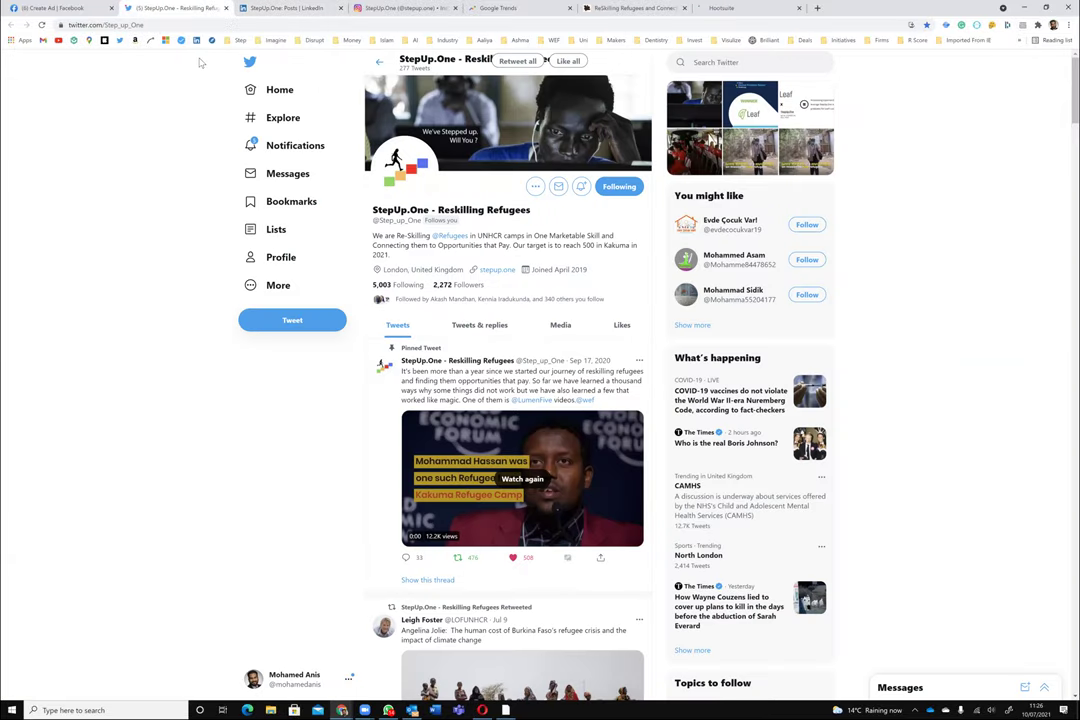
click(278, 148)
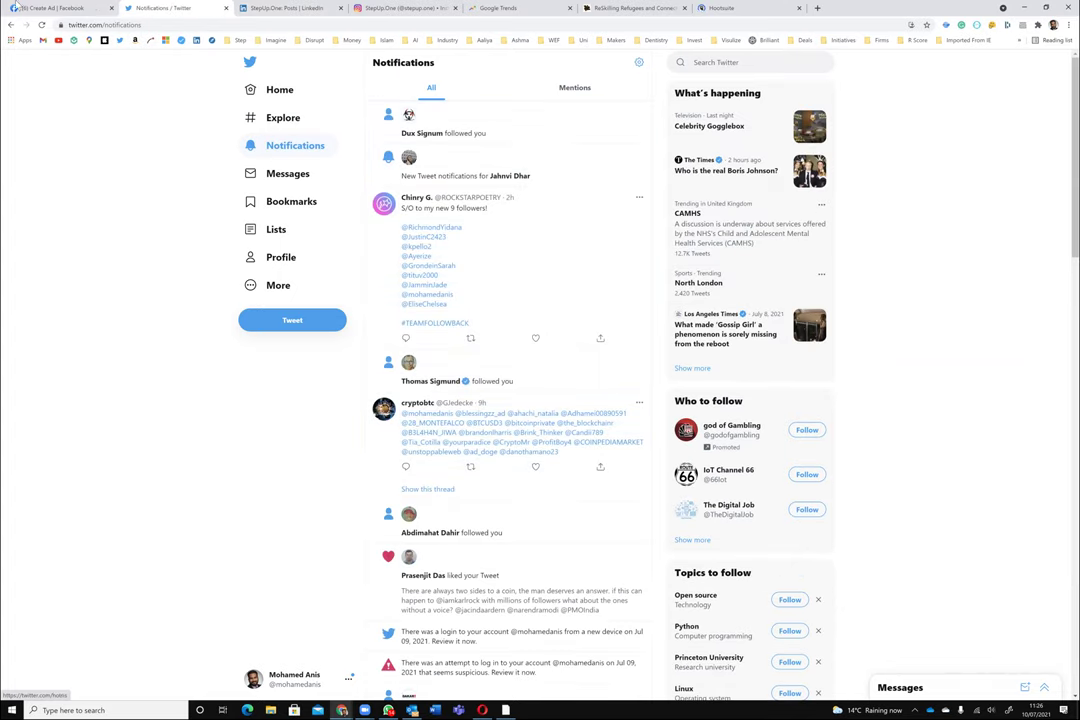
key(alt+Left)
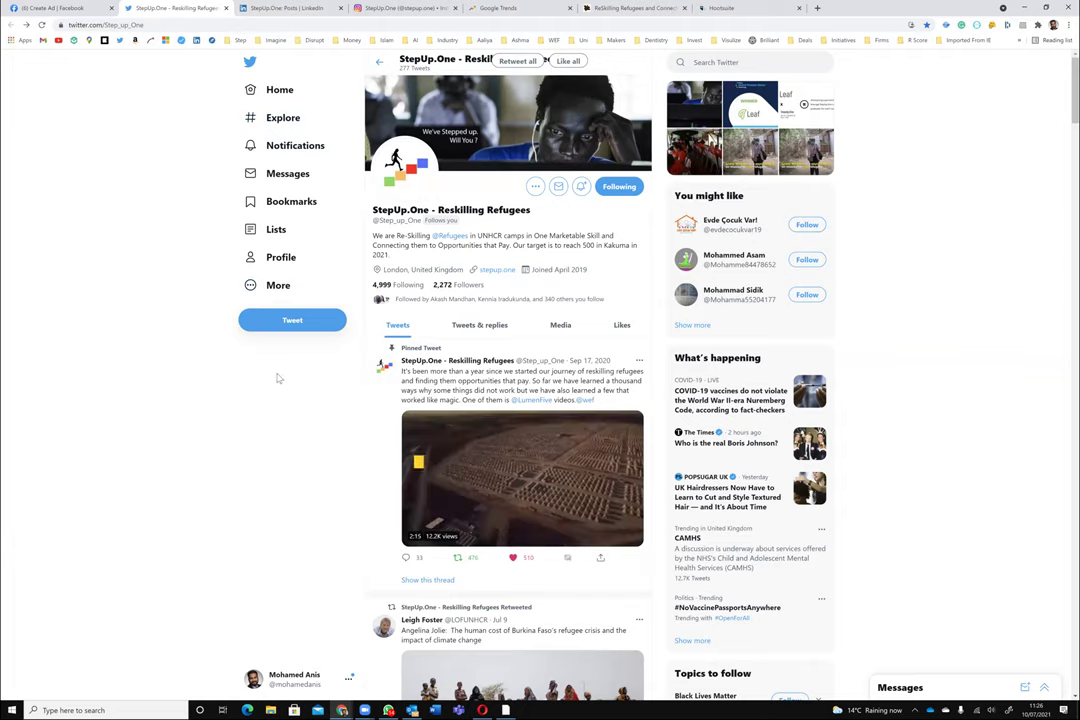
- Return to the LinkedIn posts, then move to the other window showing the ClickUp list
click(275, 8)
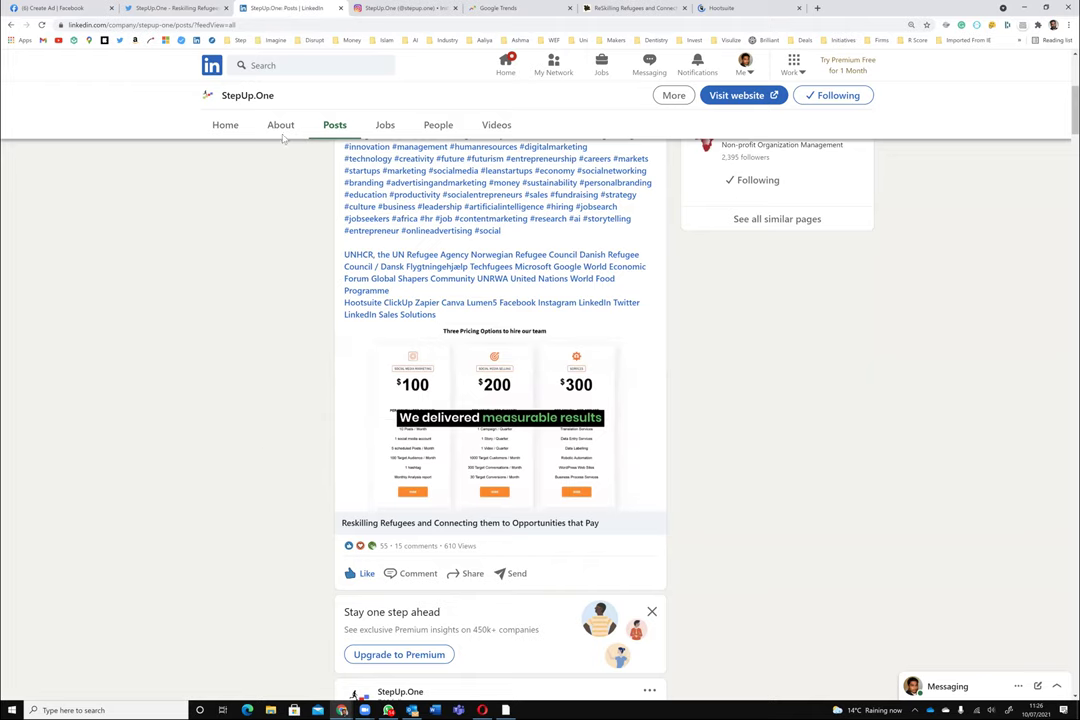
scroll(465, 518, up, 2)
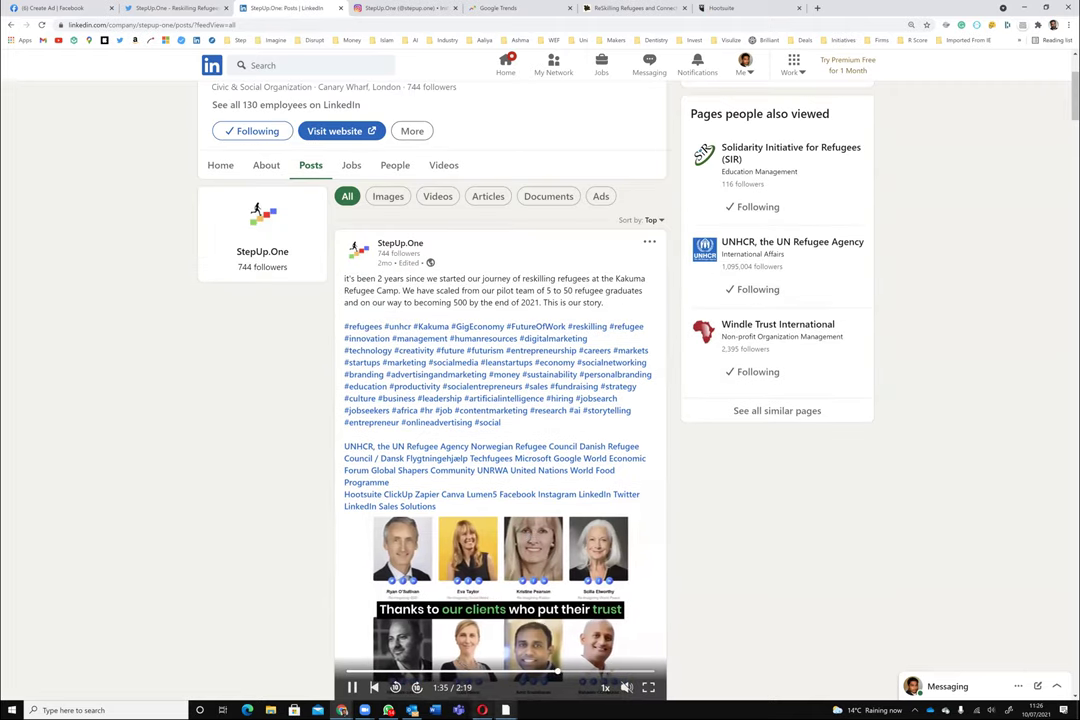
key(alt+Tab)
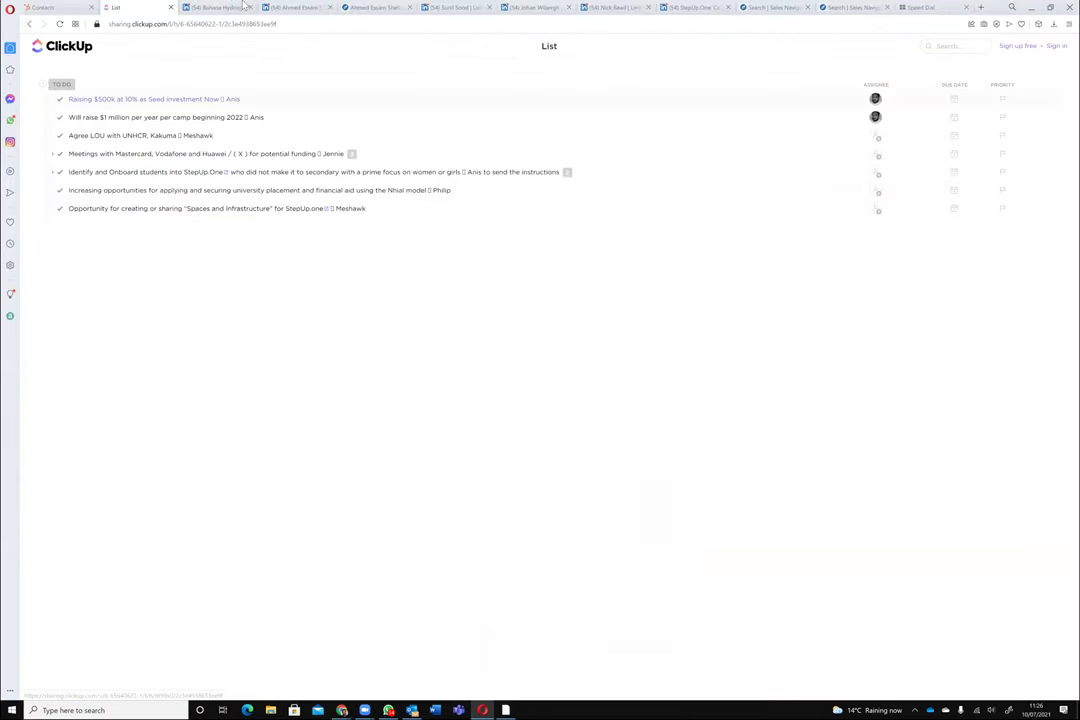
- Open the StepUp.One company admin page and show the pinned post's stats: 611 views, 1,528 impressions
click(213, 7)
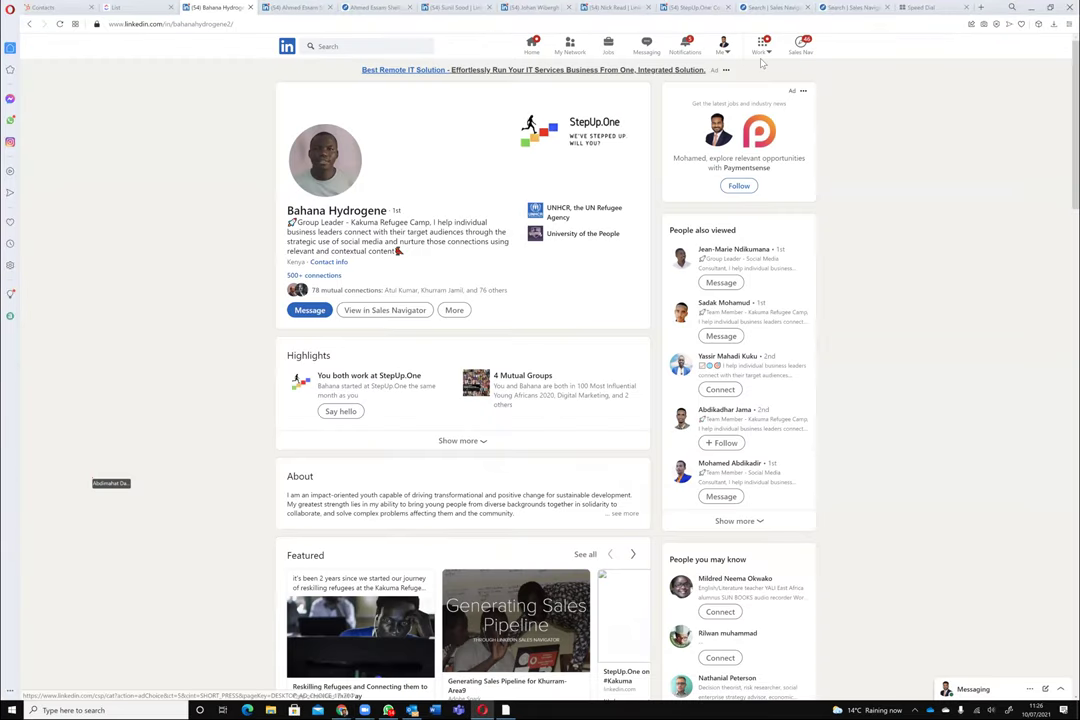
click(723, 46)
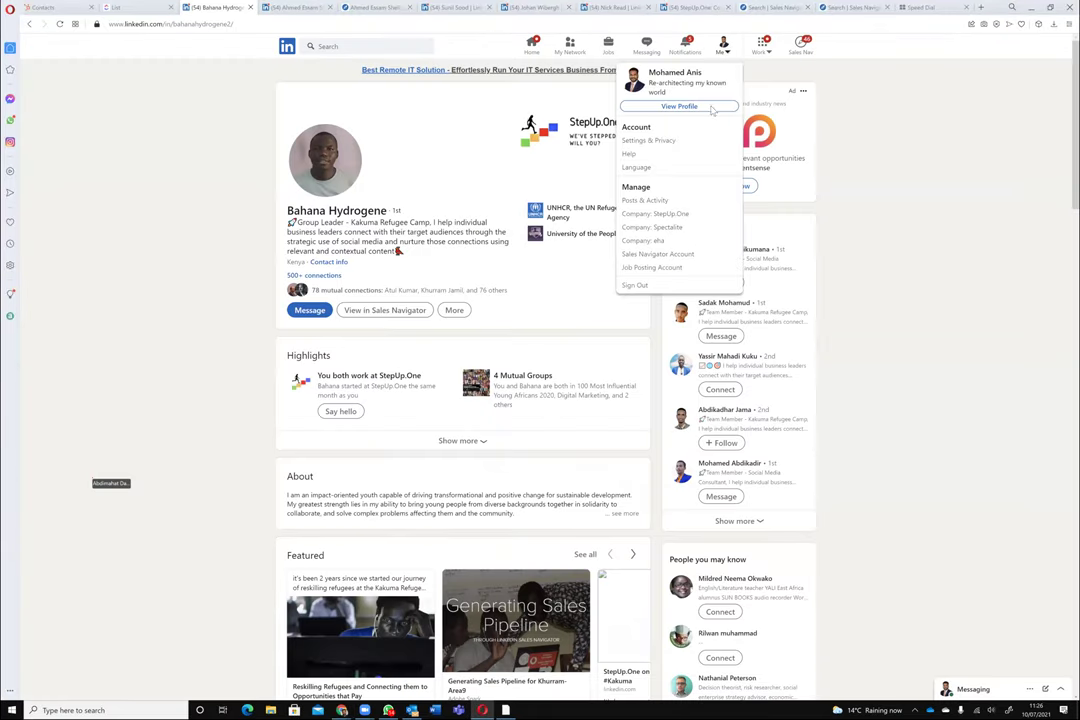
click(668, 219)
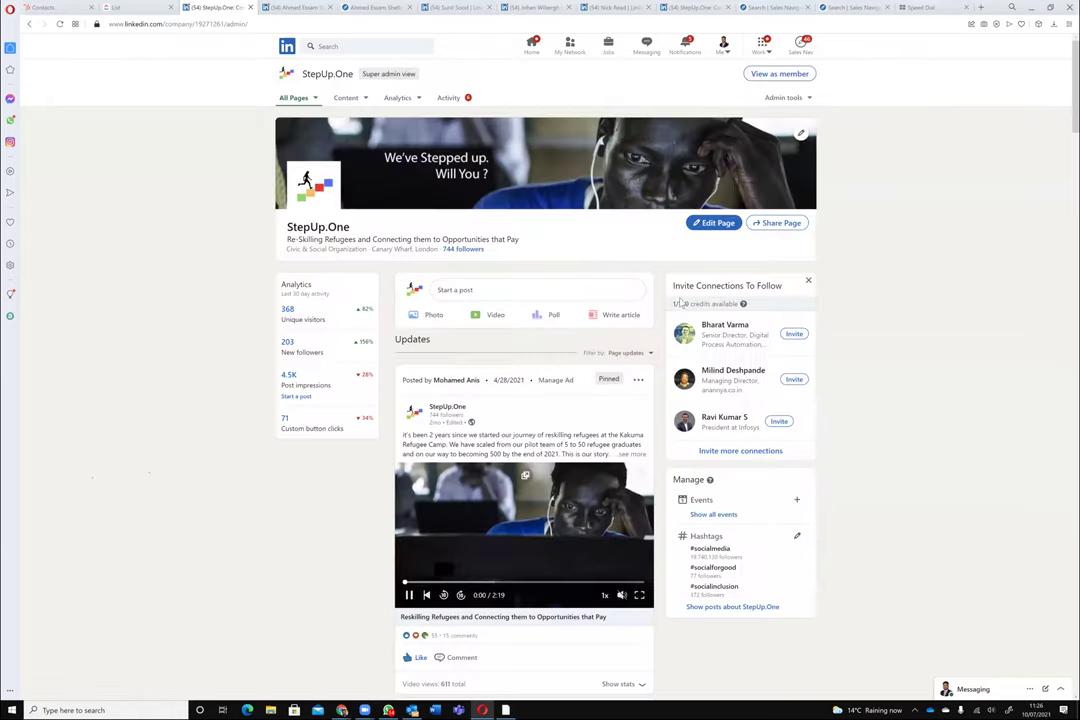
scroll(665, 330, down, 2)
scroll(672, 310, down, 1)
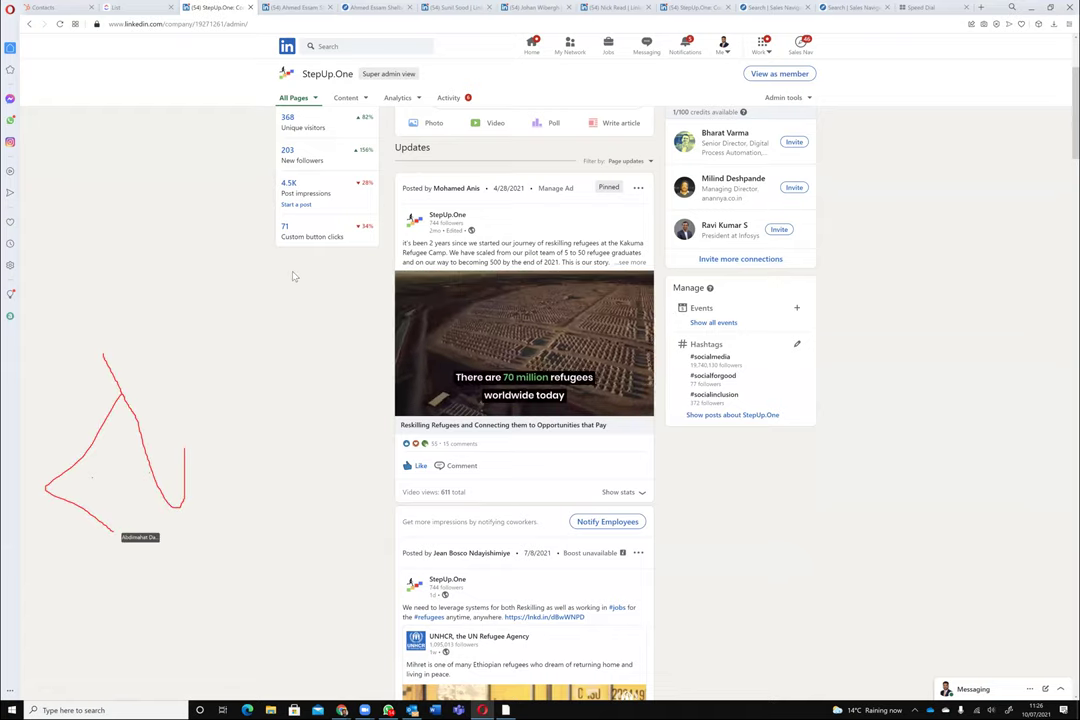
click(617, 493)
scroll(618, 498, down, 1)
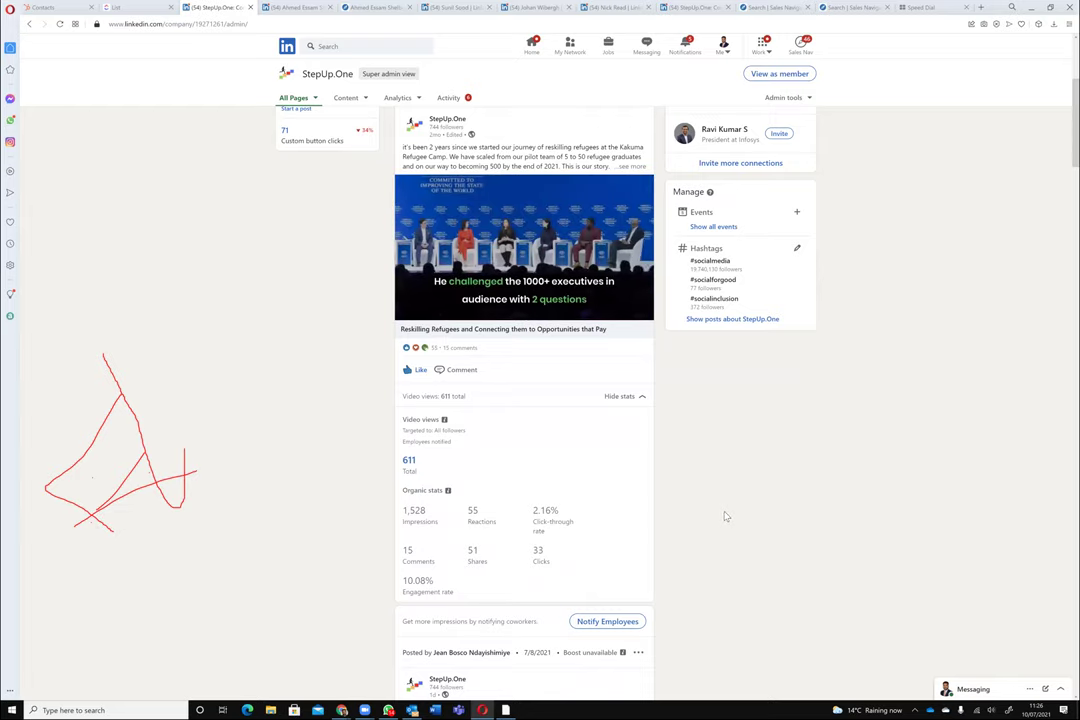
click(632, 166)
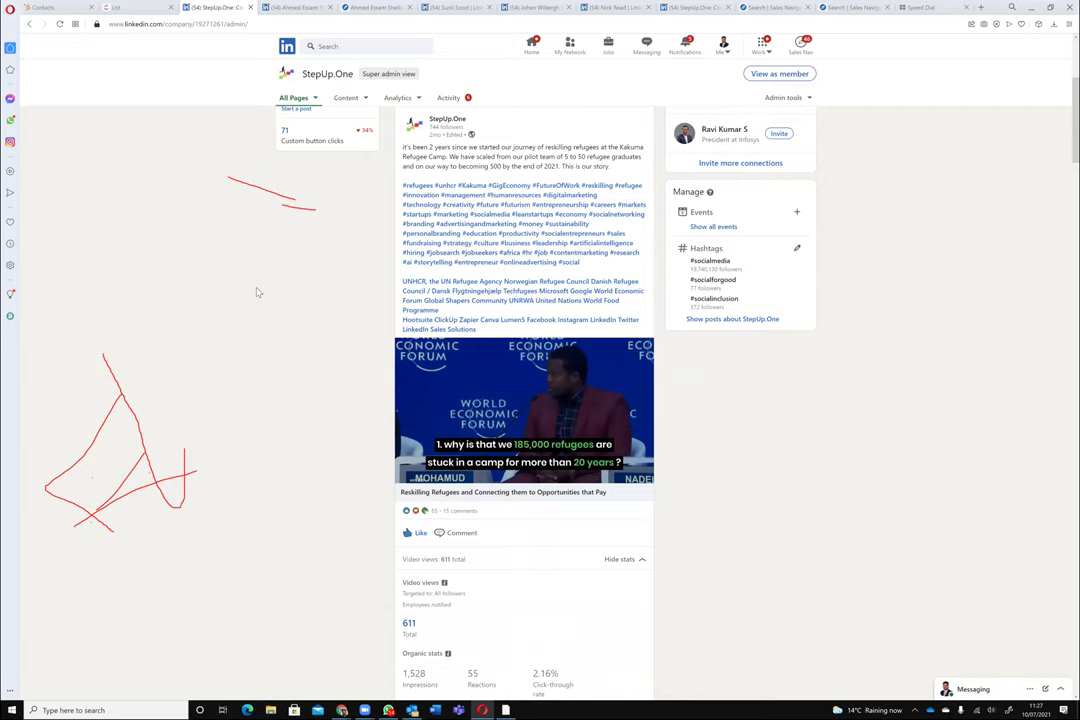
- Scroll through the pinned post's full caption and stats, marking its reactions with an arrow
scroll(257, 292, down, 1)
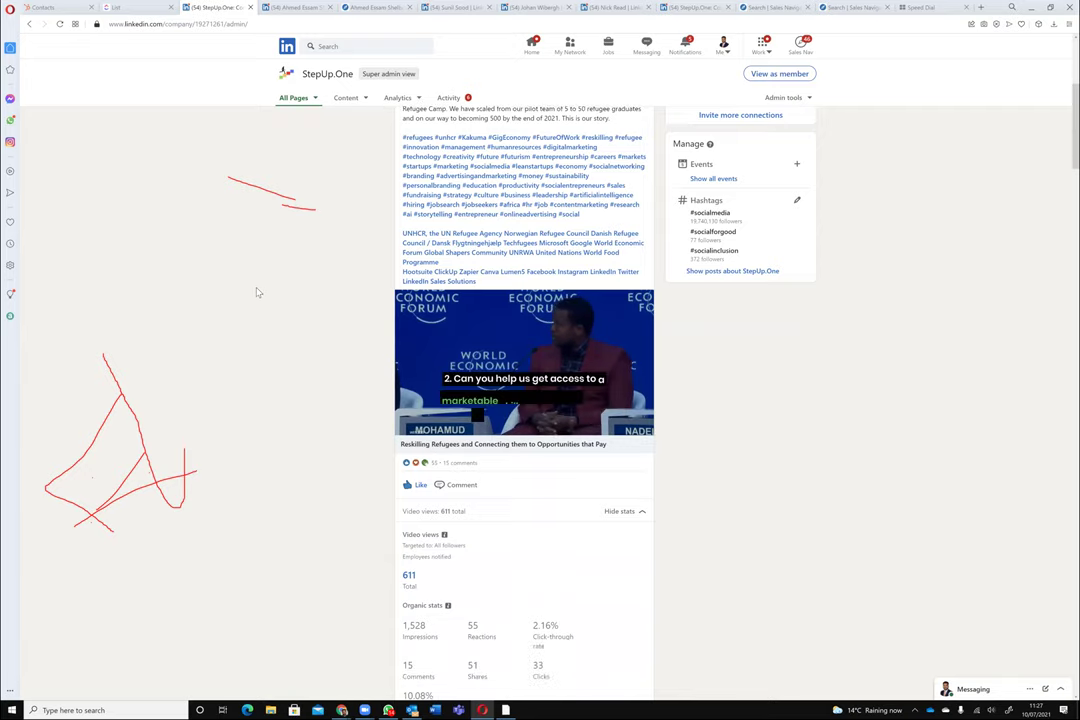
scroll(257, 292, down, 1)
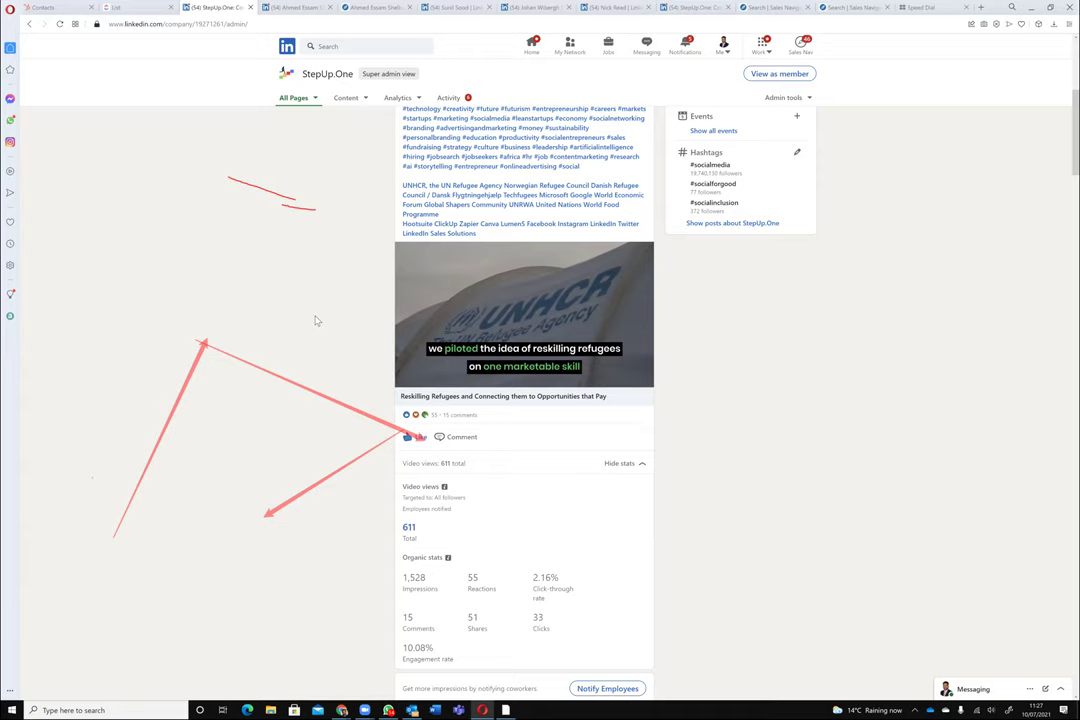
drag(92, 536, 95, 538)
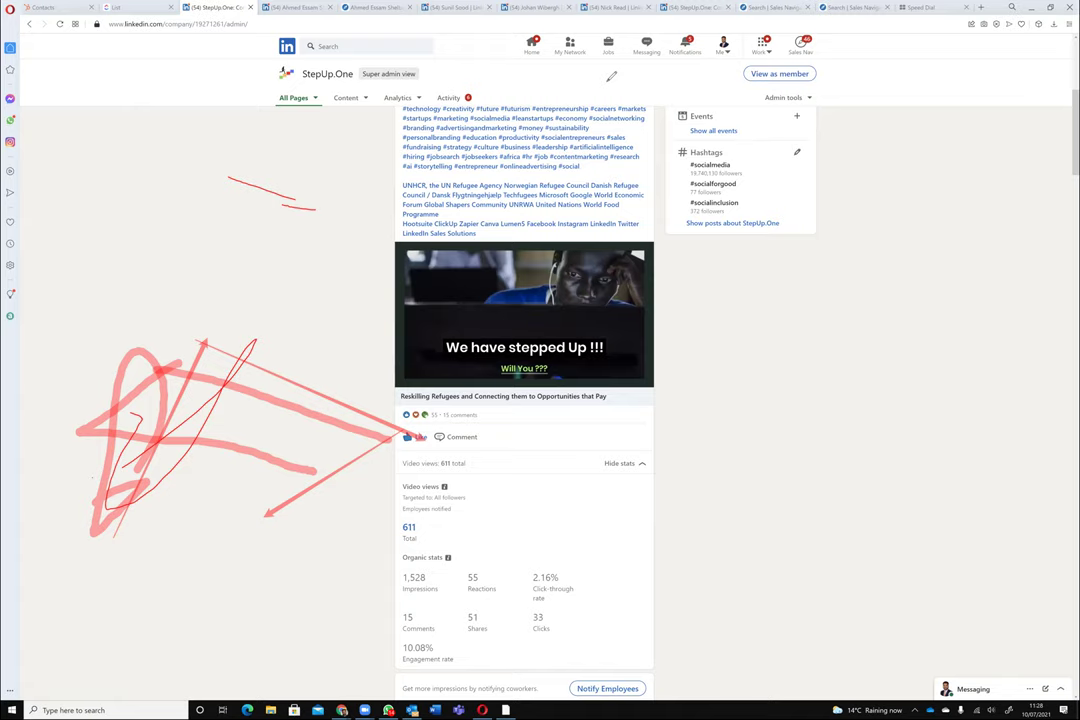
key(Escape)
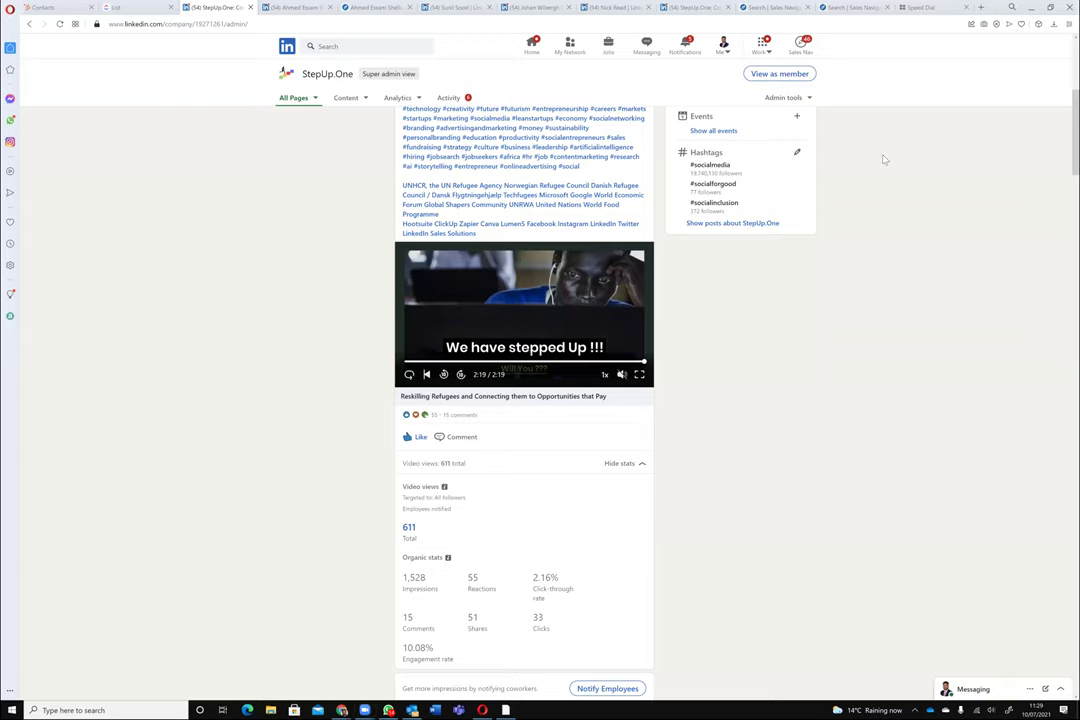
scroll(867, 212, up, 1)
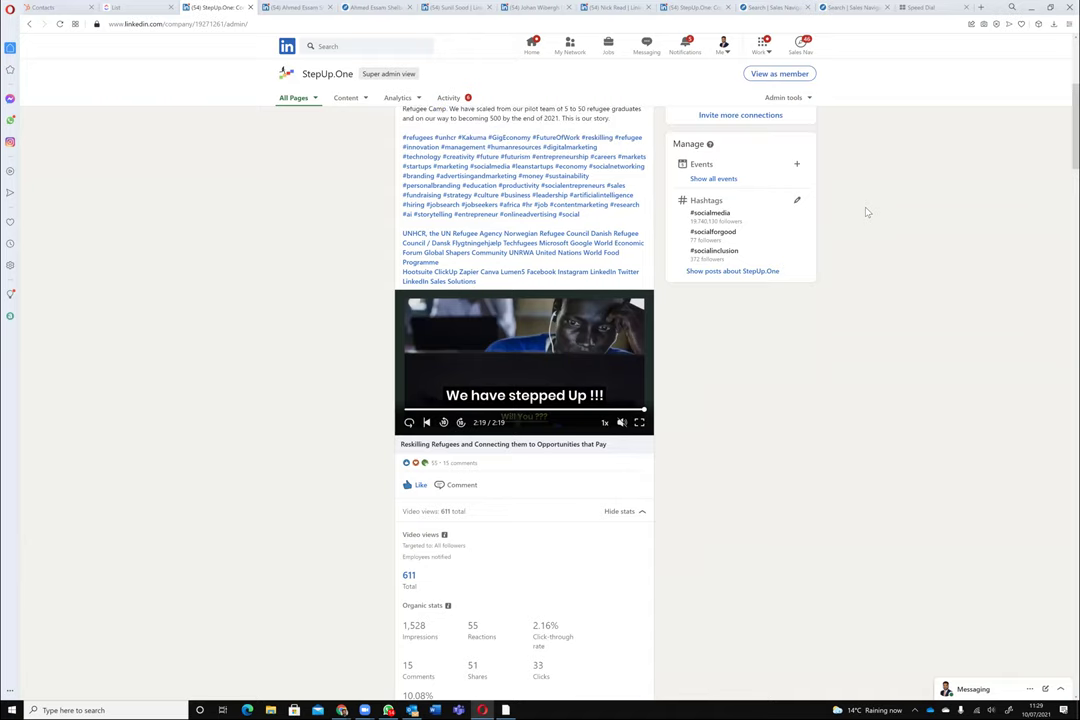
scroll(867, 212, up, 1)
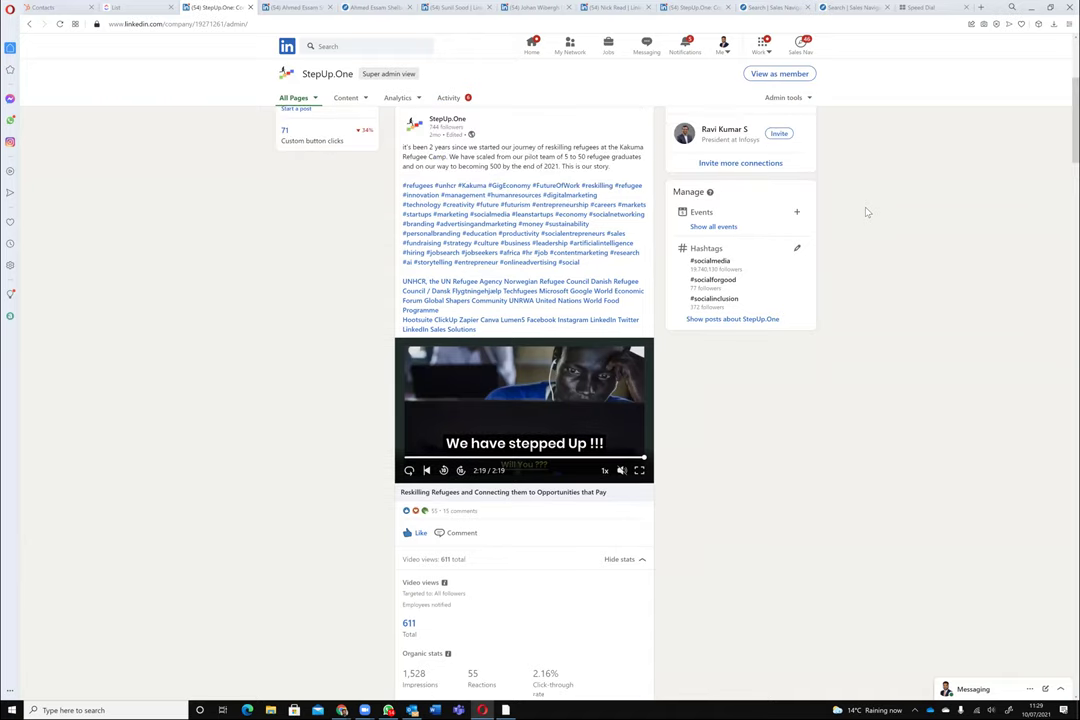
scroll(837, 225, up, 2)
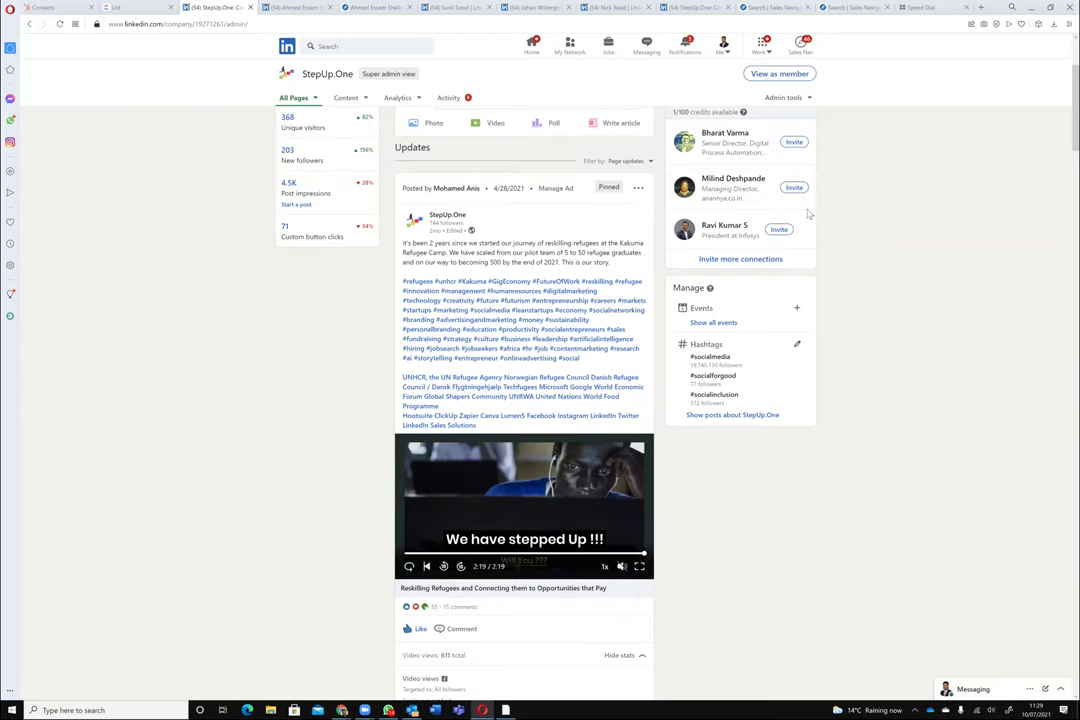
click(638, 189)
click(638, 189)
click(628, 162)
click(628, 162)
scroll(293, 391, up, 1)
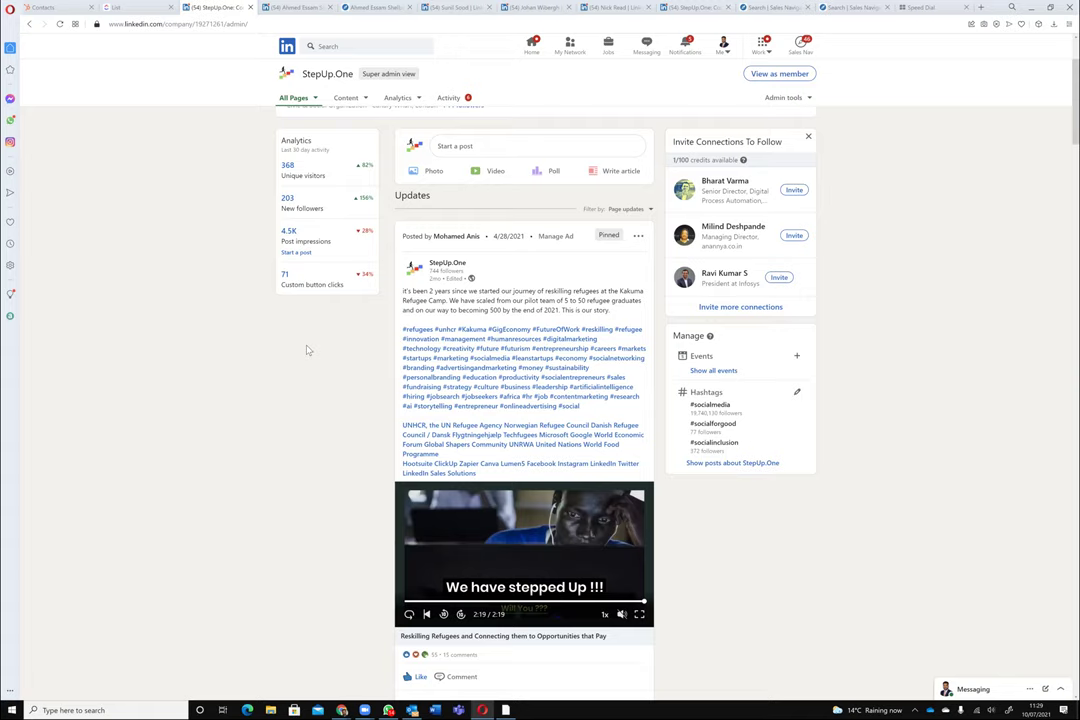
scroll(310, 339, down, 1)
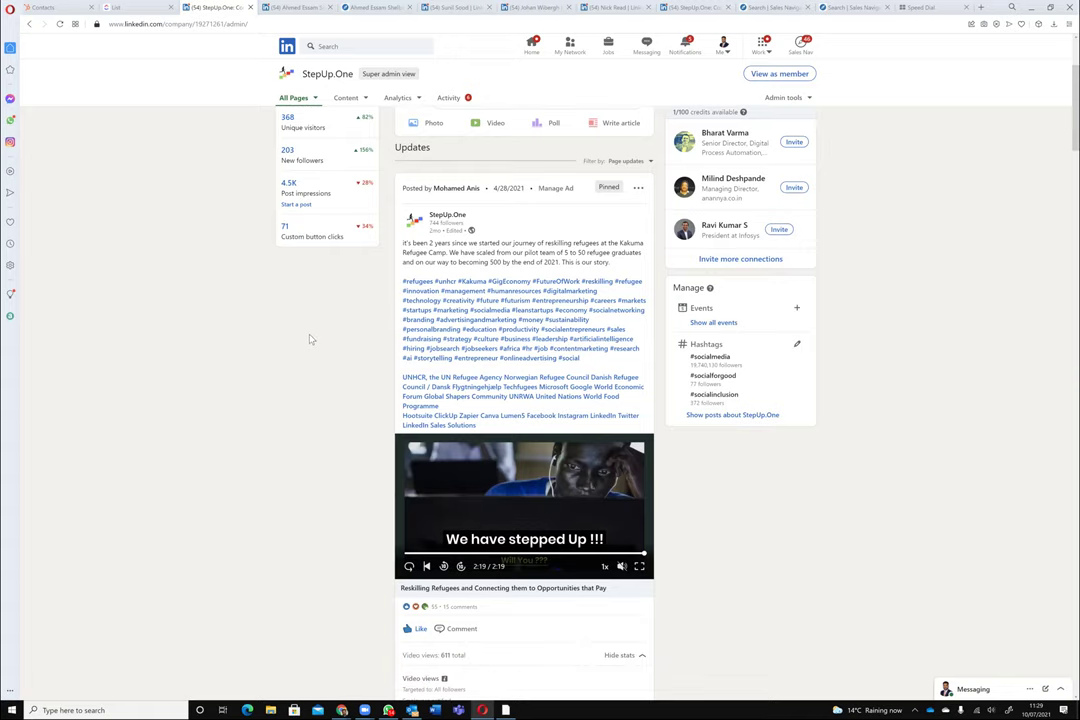
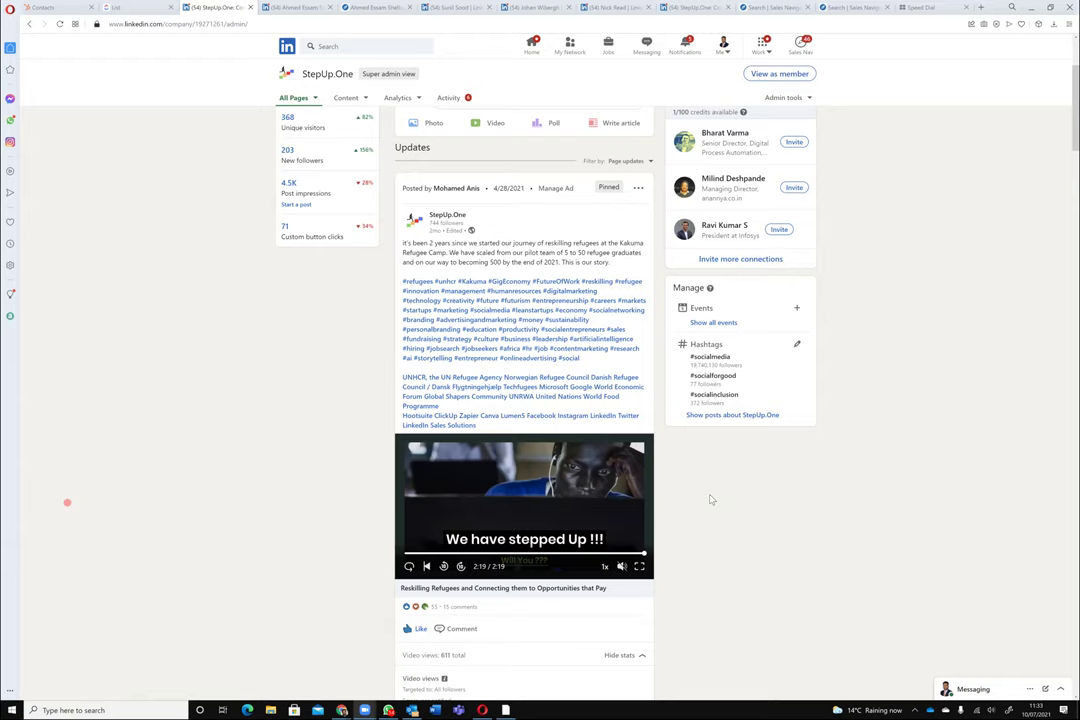
- Scroll through the pinned StepUp.One video post's stats: 611 views and 1,528 impressions
scroll(675, 481, down, 1)
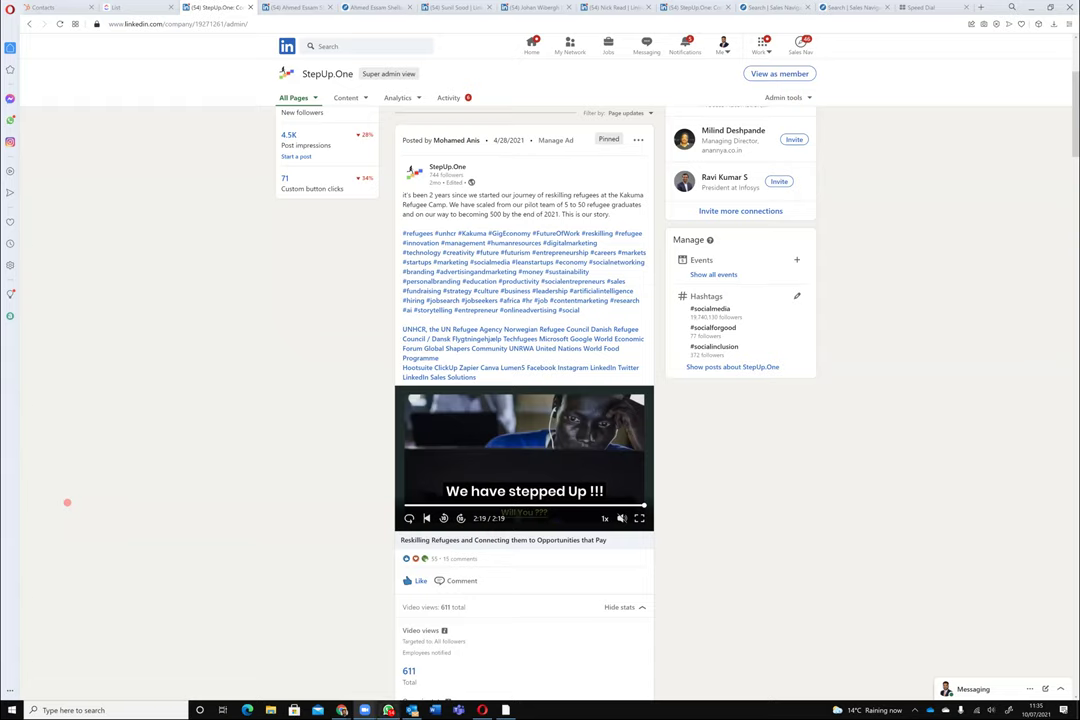
mouse_move(388, 710)
scroll(309, 432, down, 3)
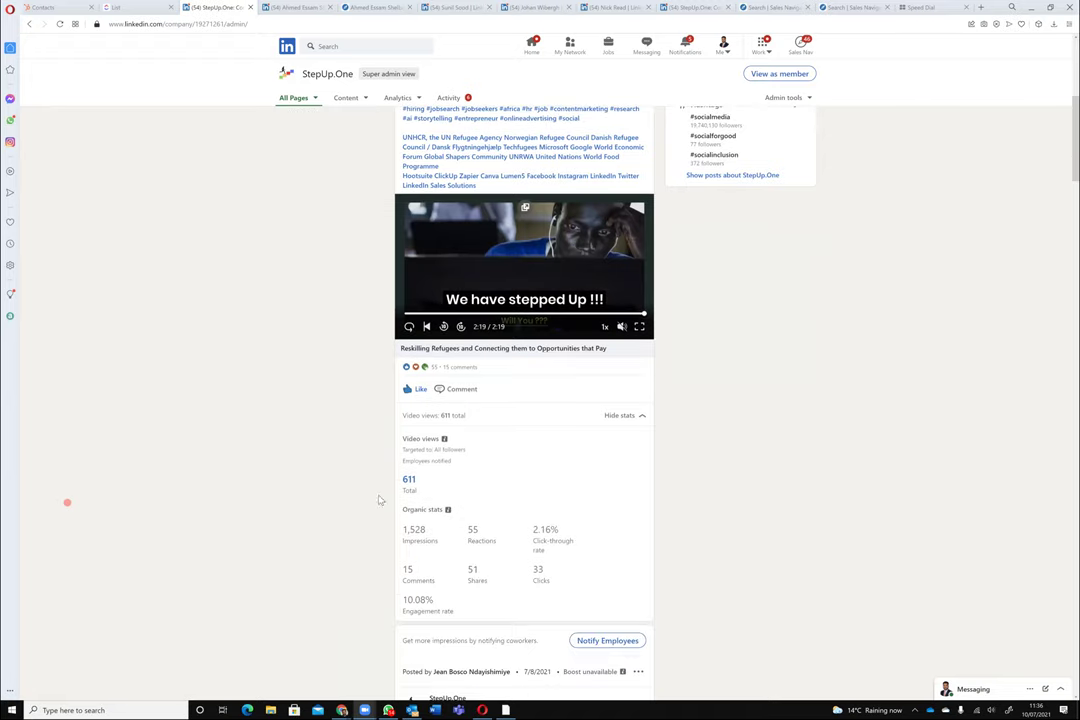
- Open the pinned post's ad in Campaign Manager through its Manage ad option
scroll(623, 426, up, 3)
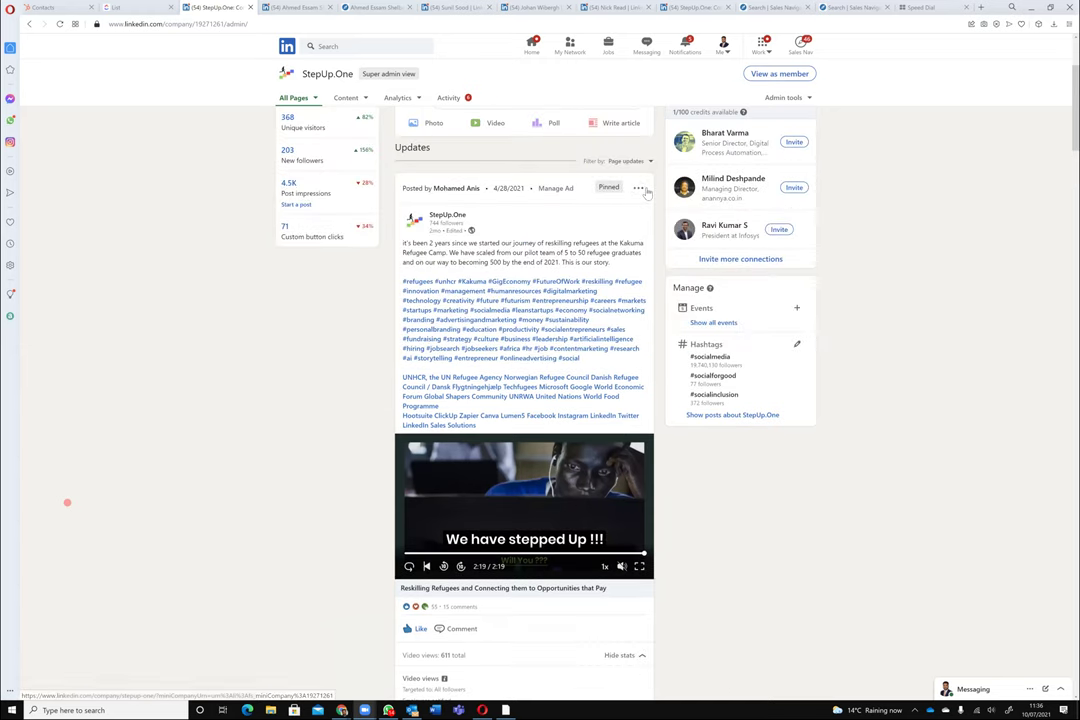
click(640, 189)
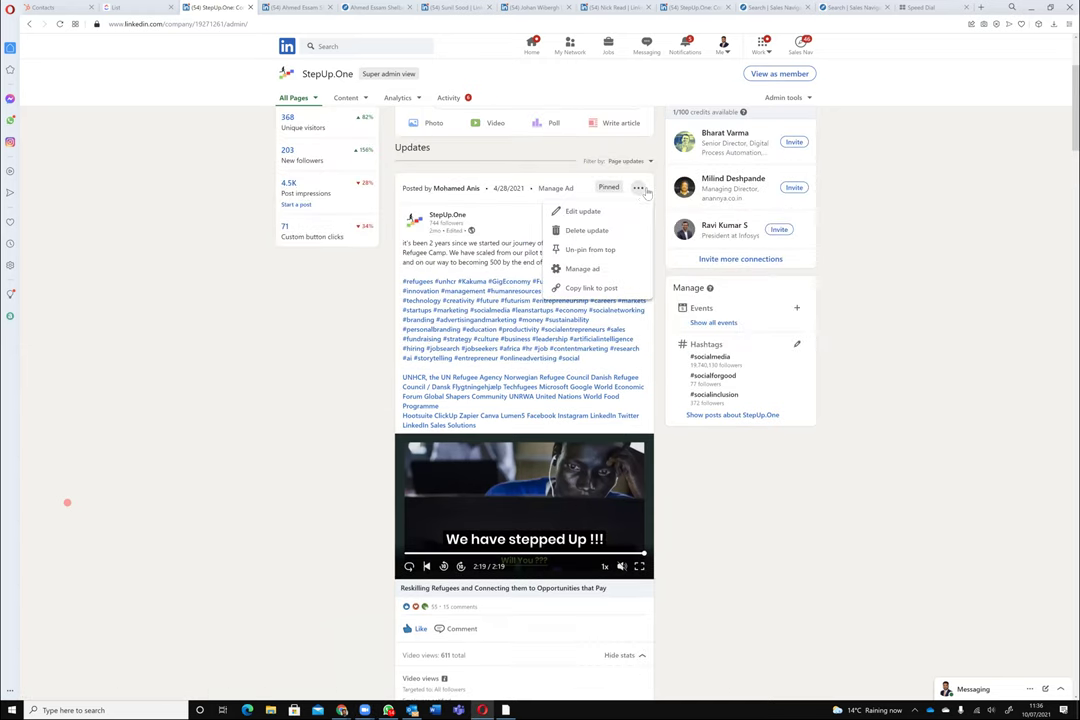
click(583, 269)
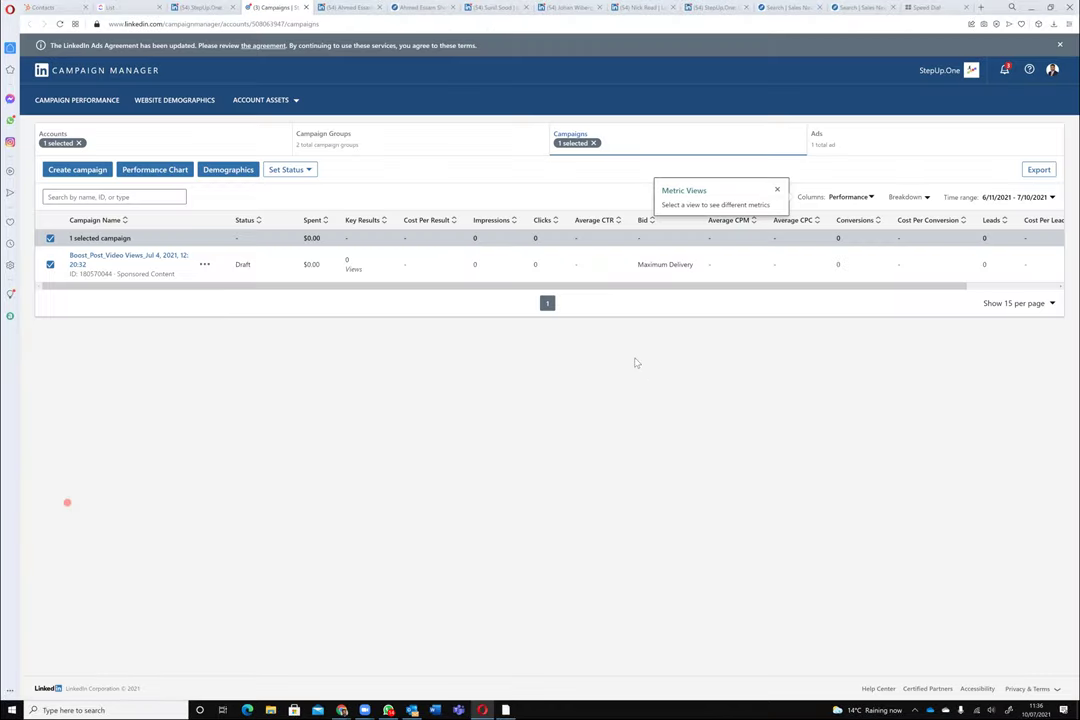
- Show the Boost_Post_Video Views campaign's single ad and preview its promoted video post
click(153, 262)
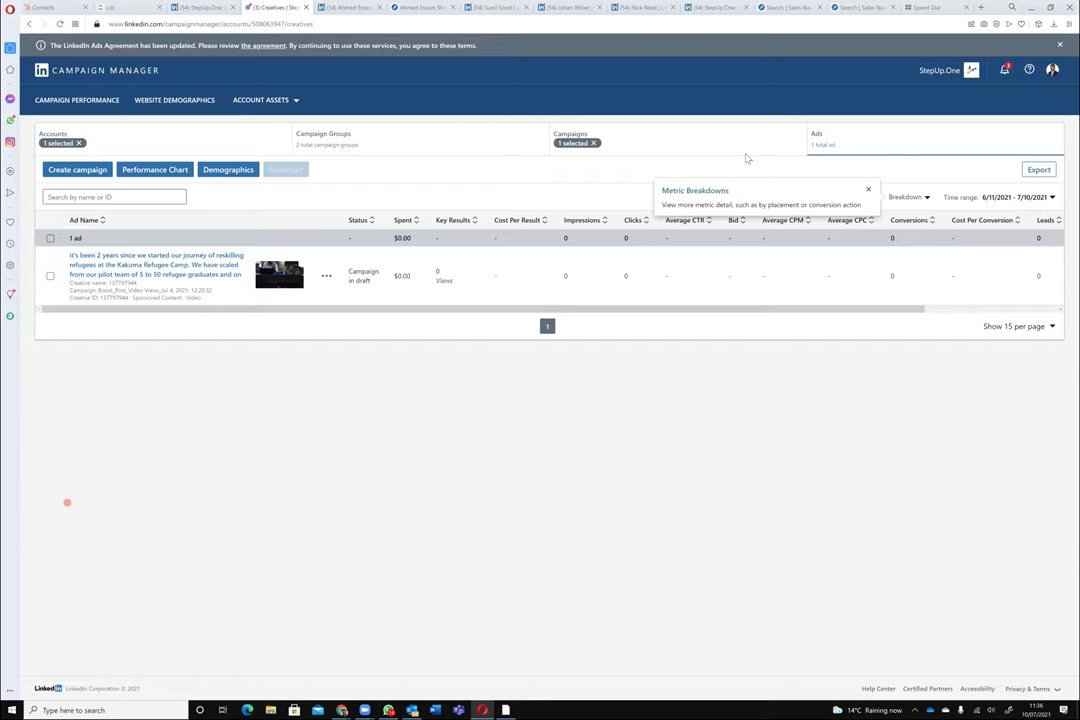
click(869, 190)
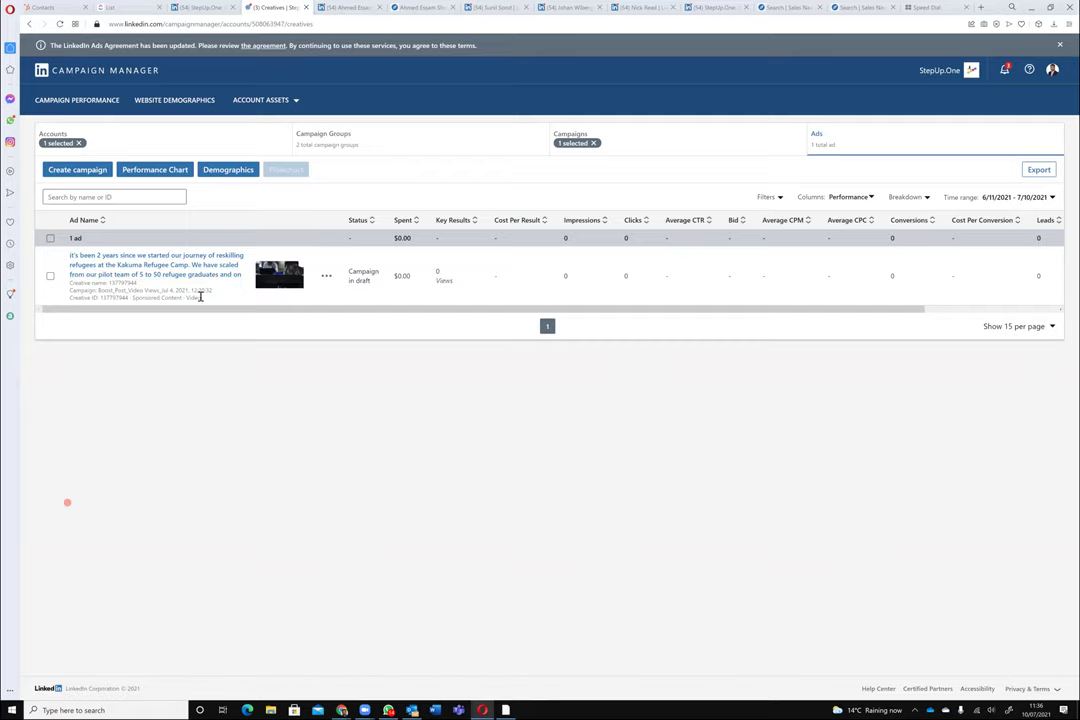
click(206, 278)
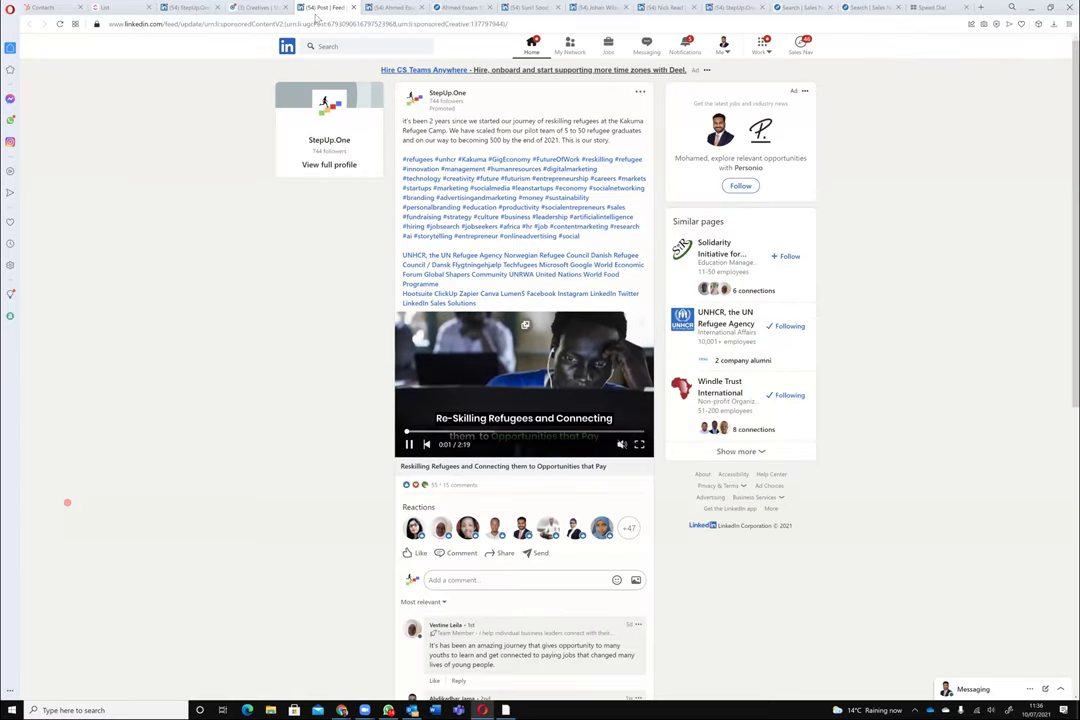
click(250, 8)
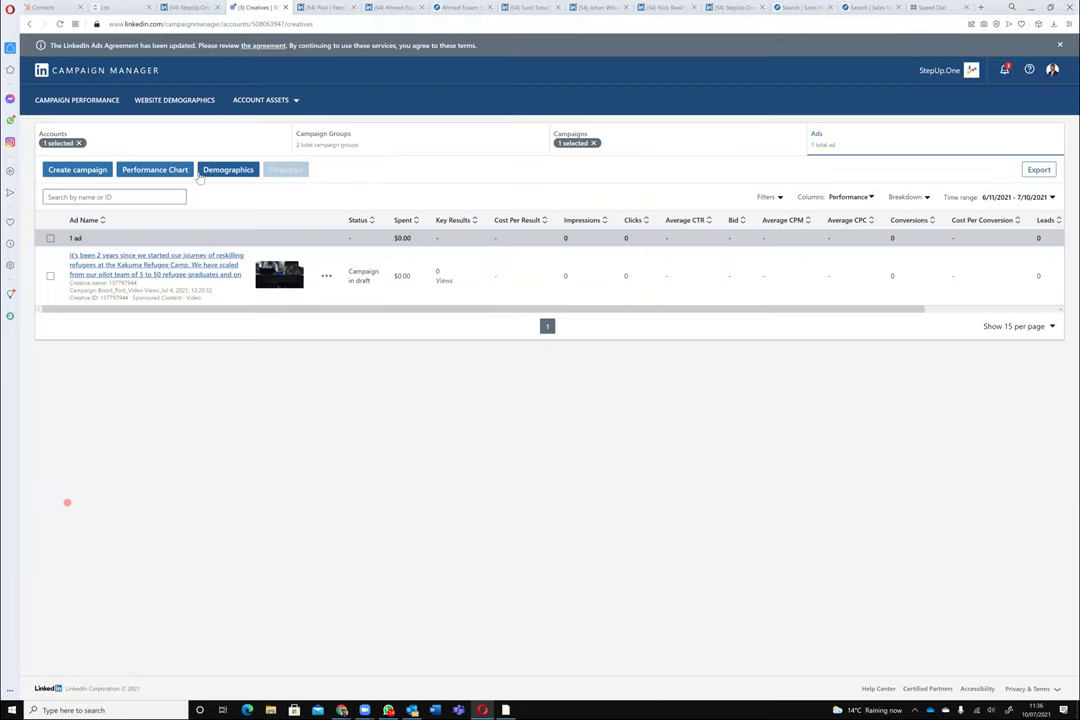
- Go to Account Assets > Matched Audiences and dismiss the Company Engagement Reporting popup
click(245, 101)
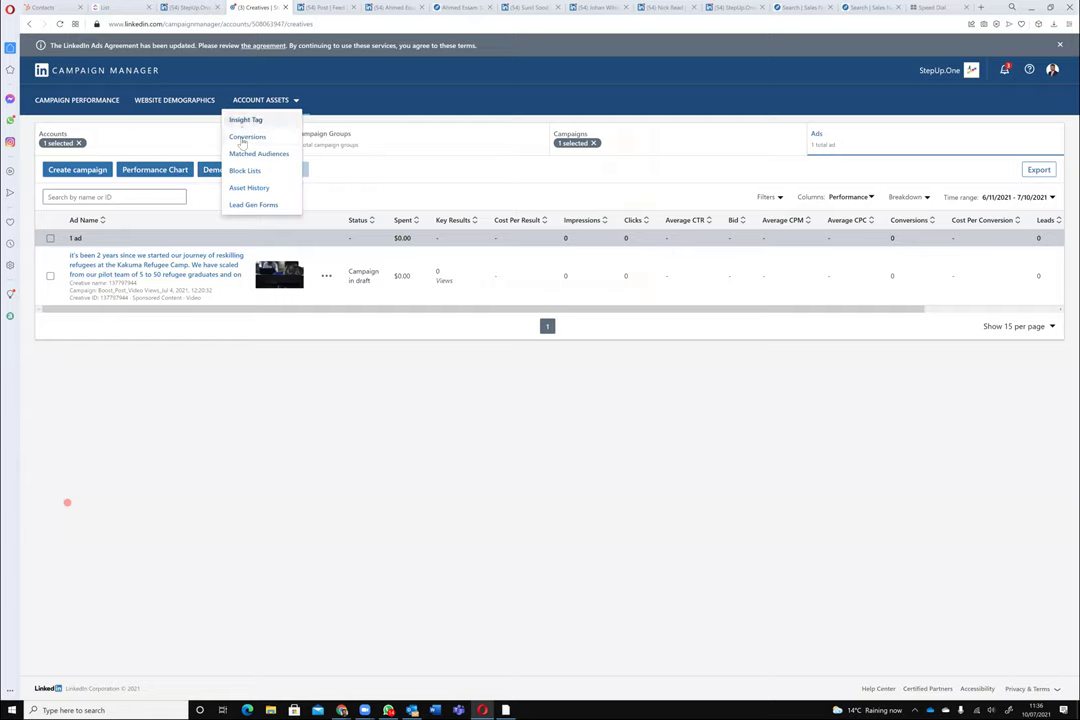
click(245, 153)
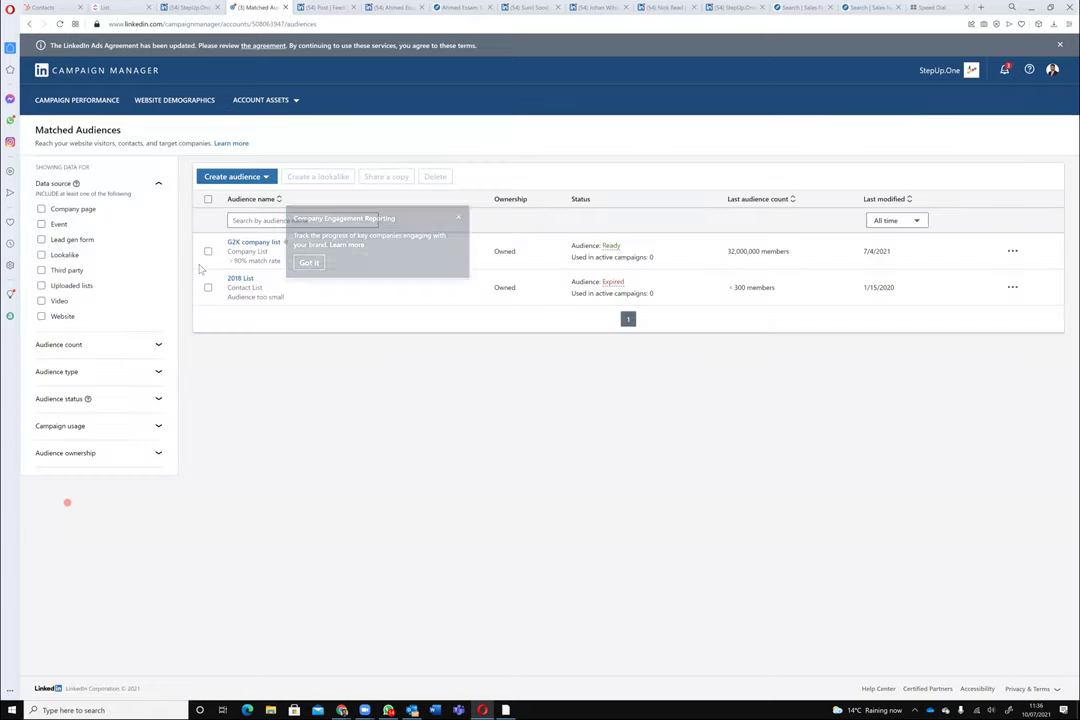
click(309, 262)
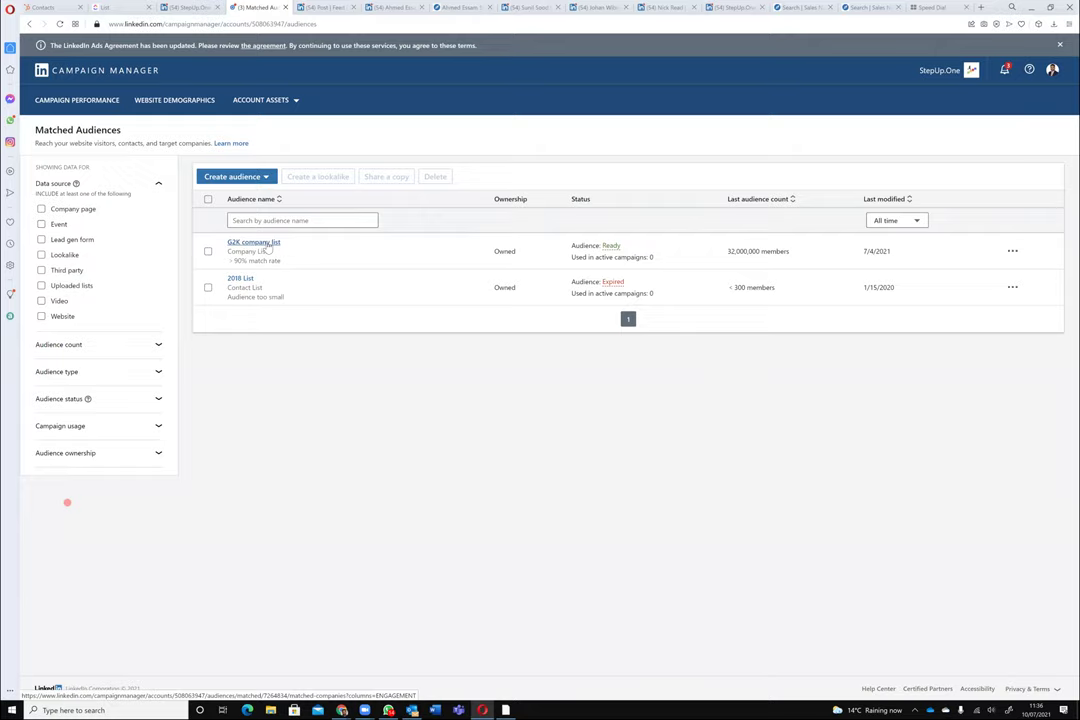
- Open the G2K company list details and scroll through its companies
click(268, 250)
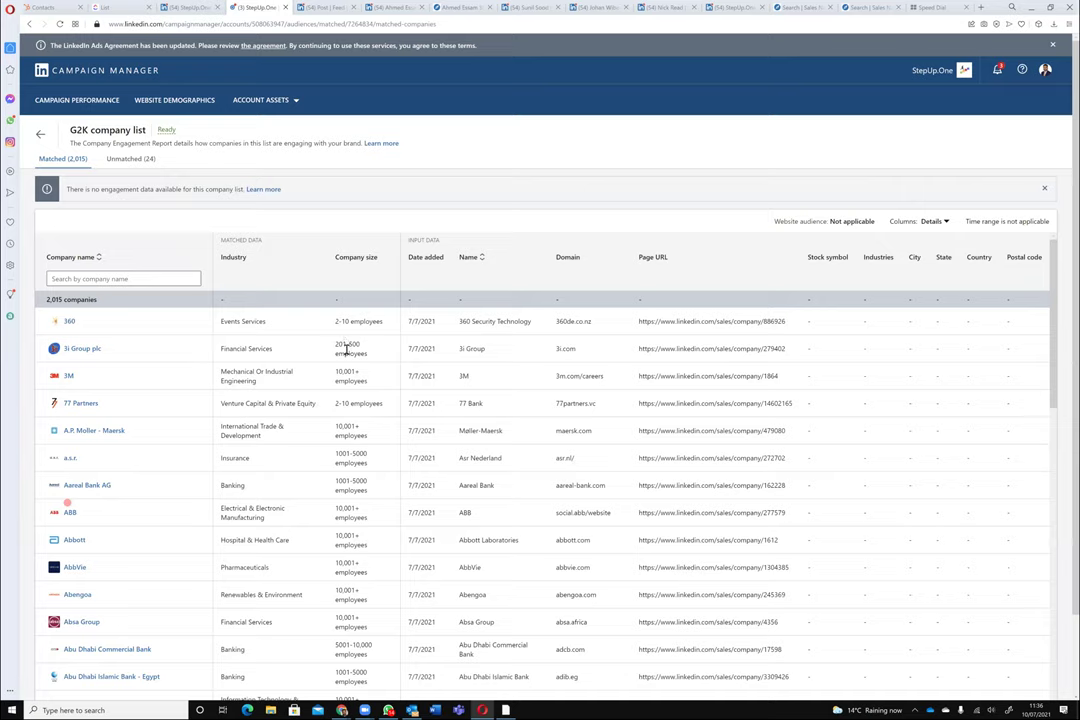
scroll(350, 385, down, 1)
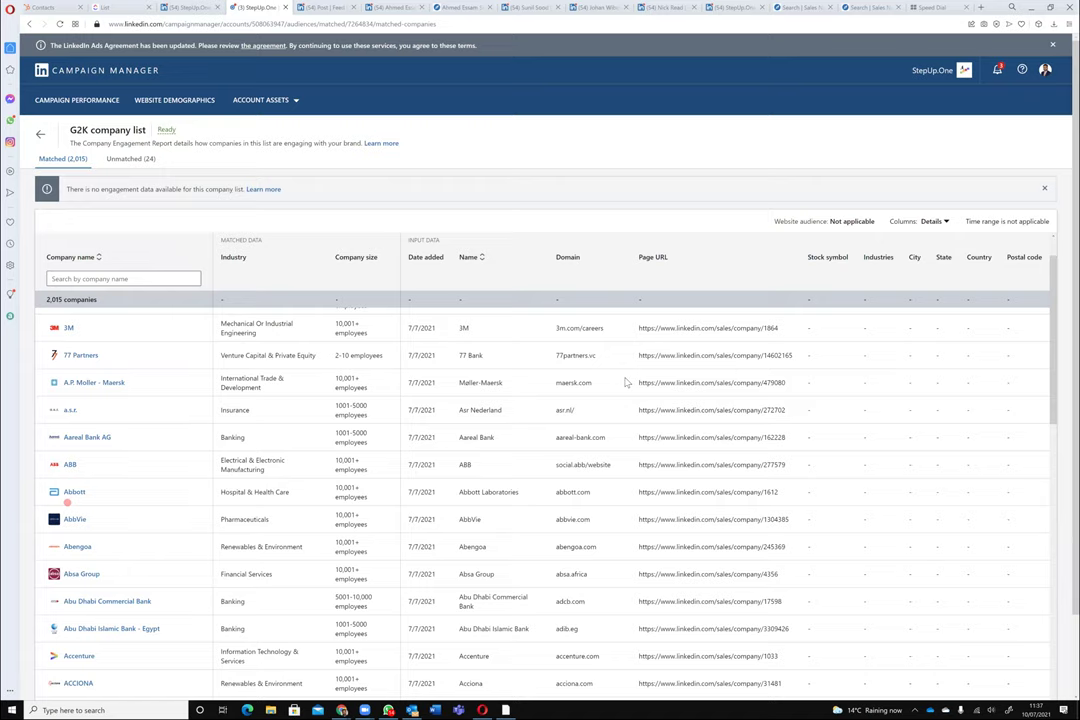
scroll(625, 381, down, 5)
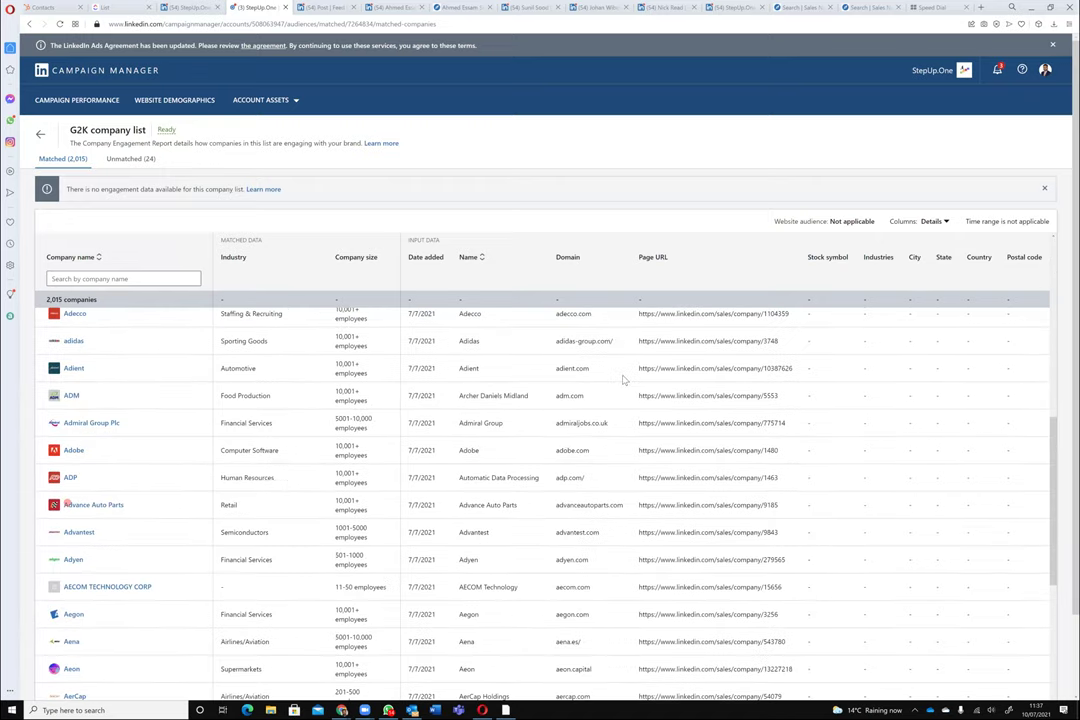
scroll(623, 380, down, 4)
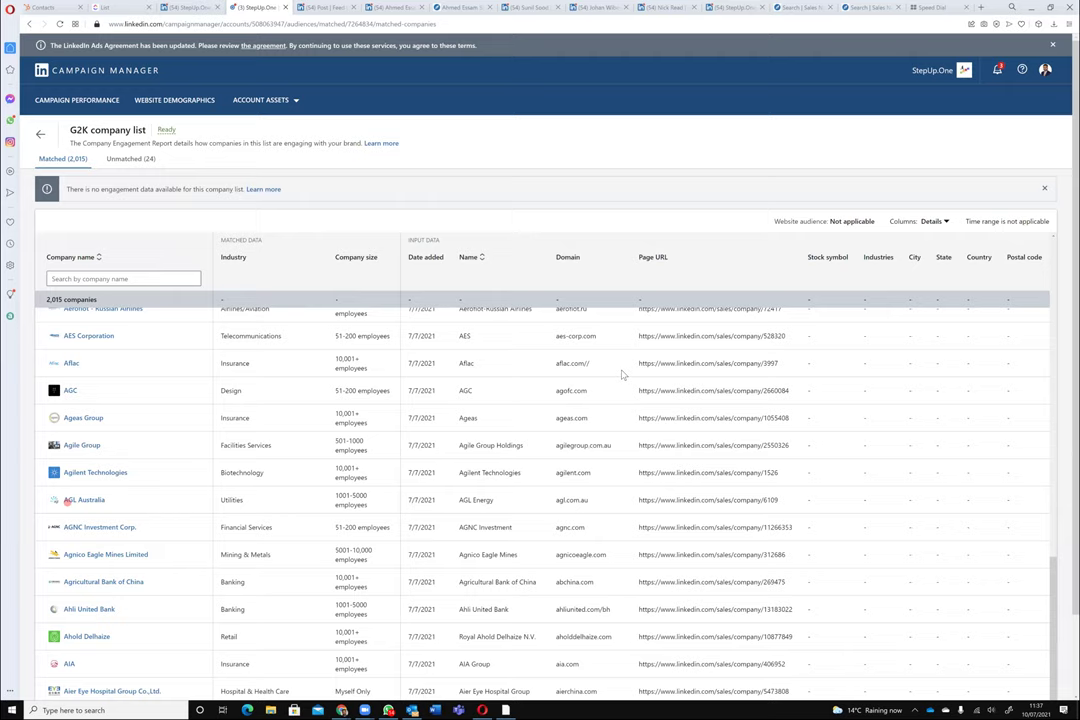
scroll(622, 374, up, 10)
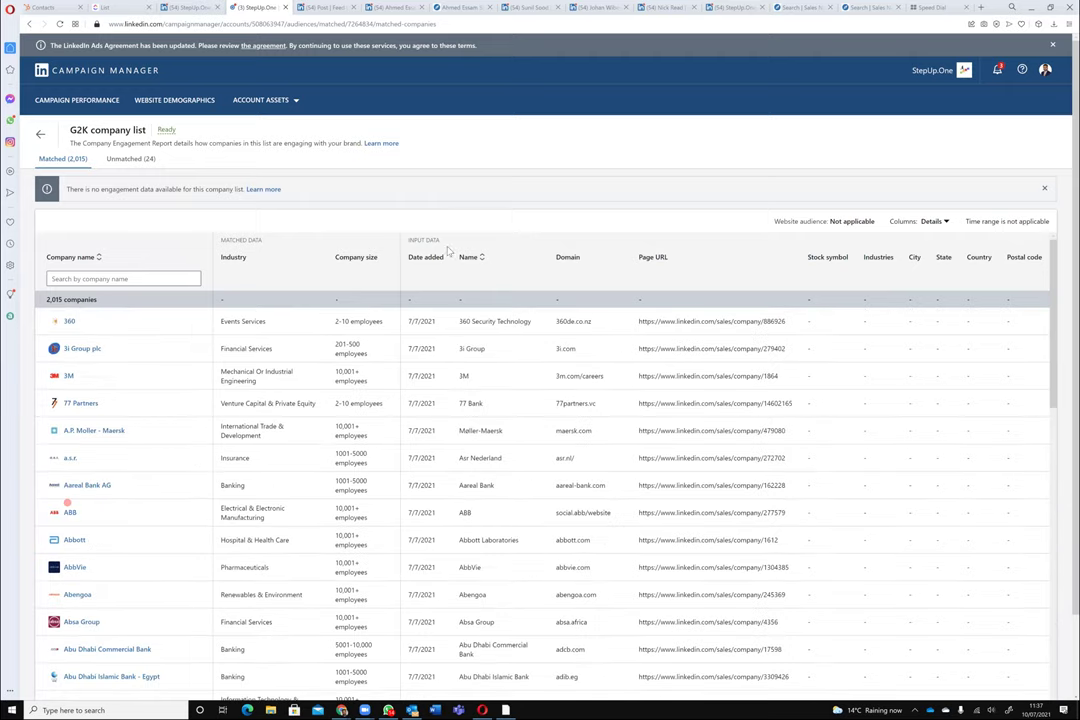
- Check the 24 unmatched and 2,015 matched companies, then bring up the G2K row's actions
click(132, 160)
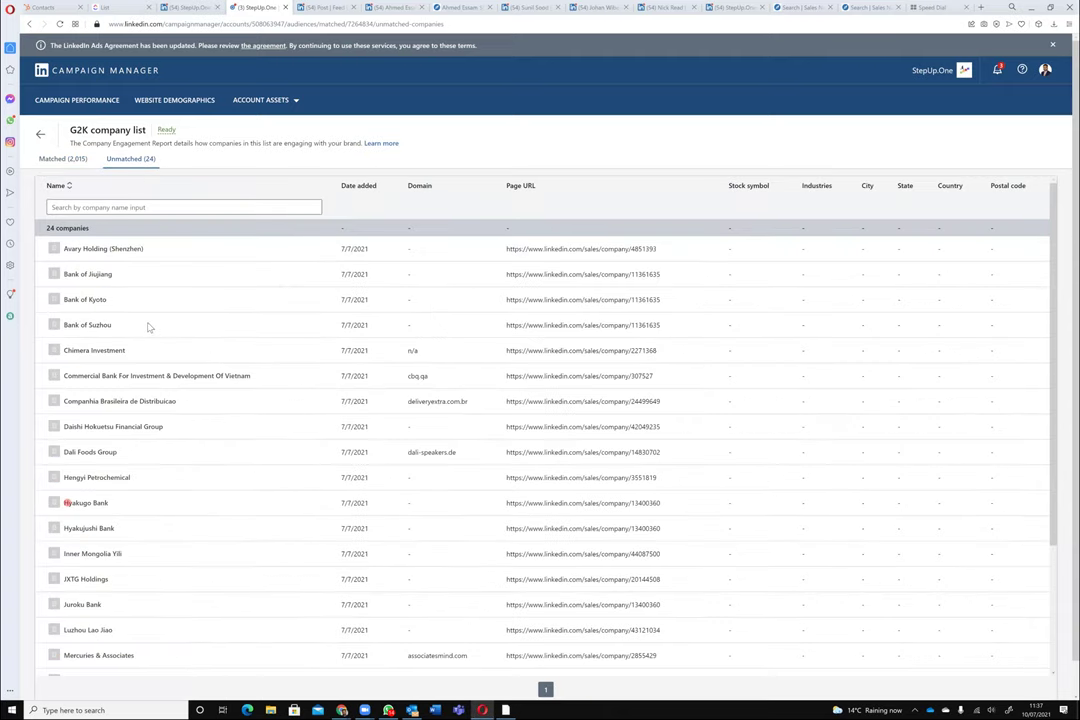
scroll(148, 327, down, 3)
scroll(148, 327, up, 3)
click(72, 160)
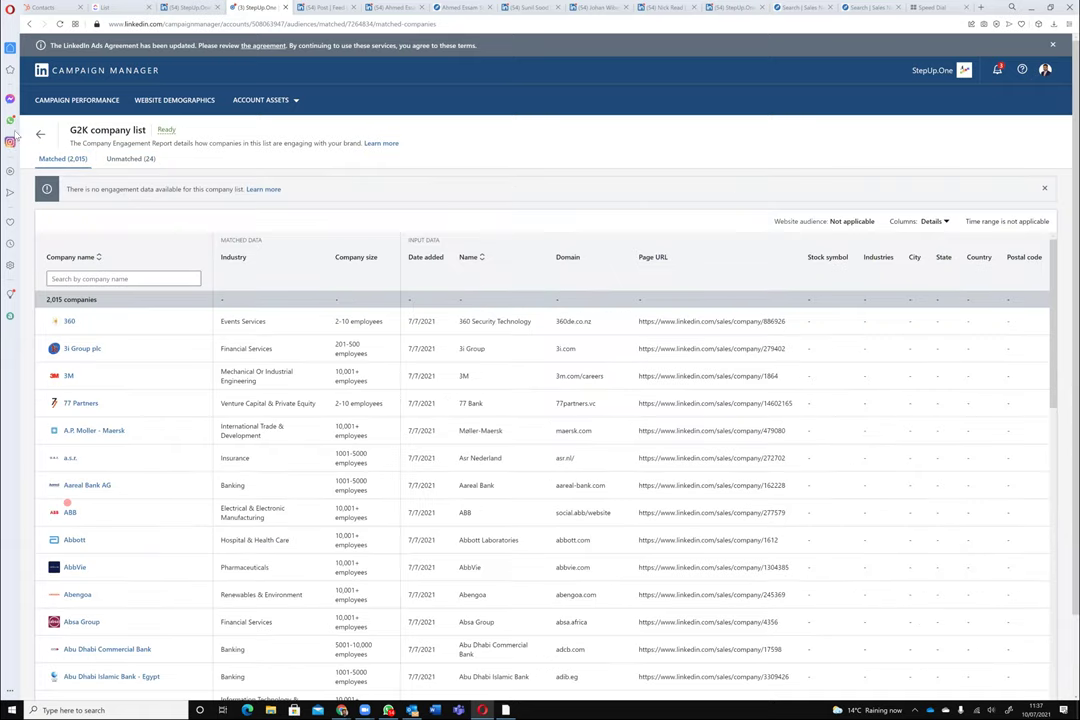
click(40, 135)
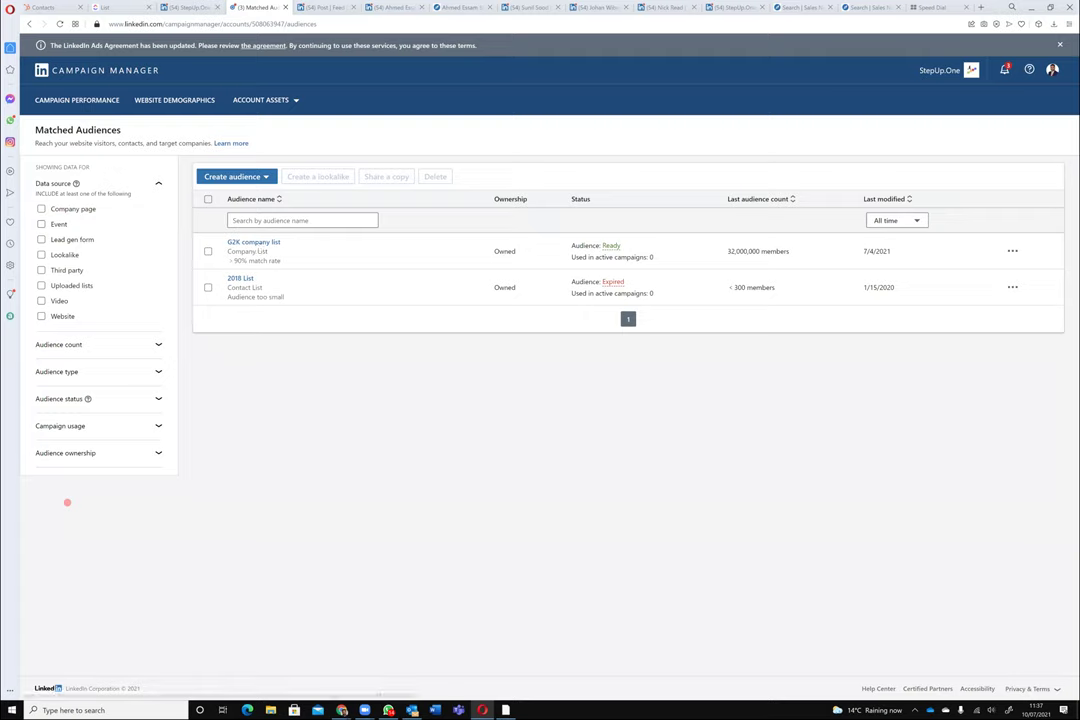
click(1012, 251)
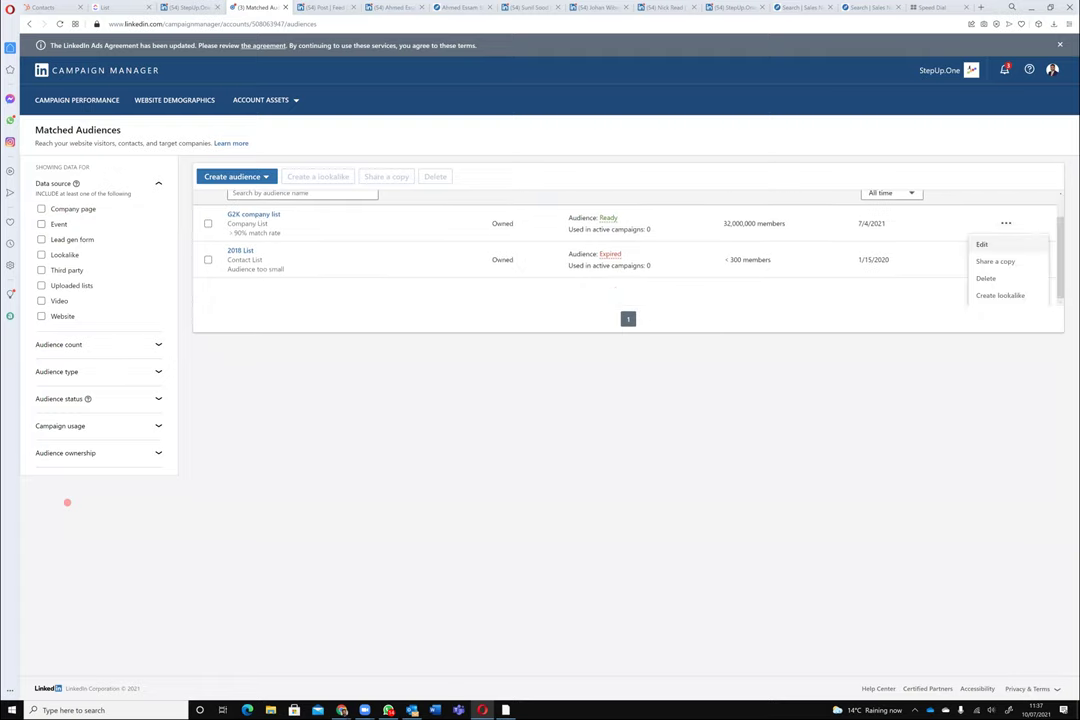
click(981, 244)
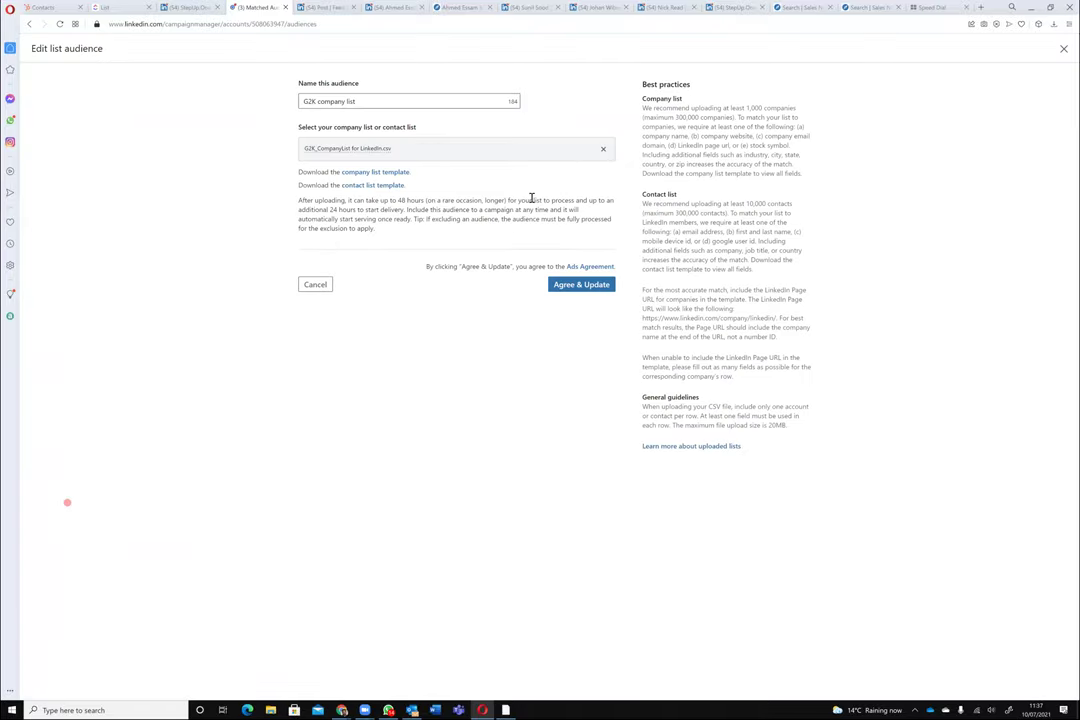
click(318, 285)
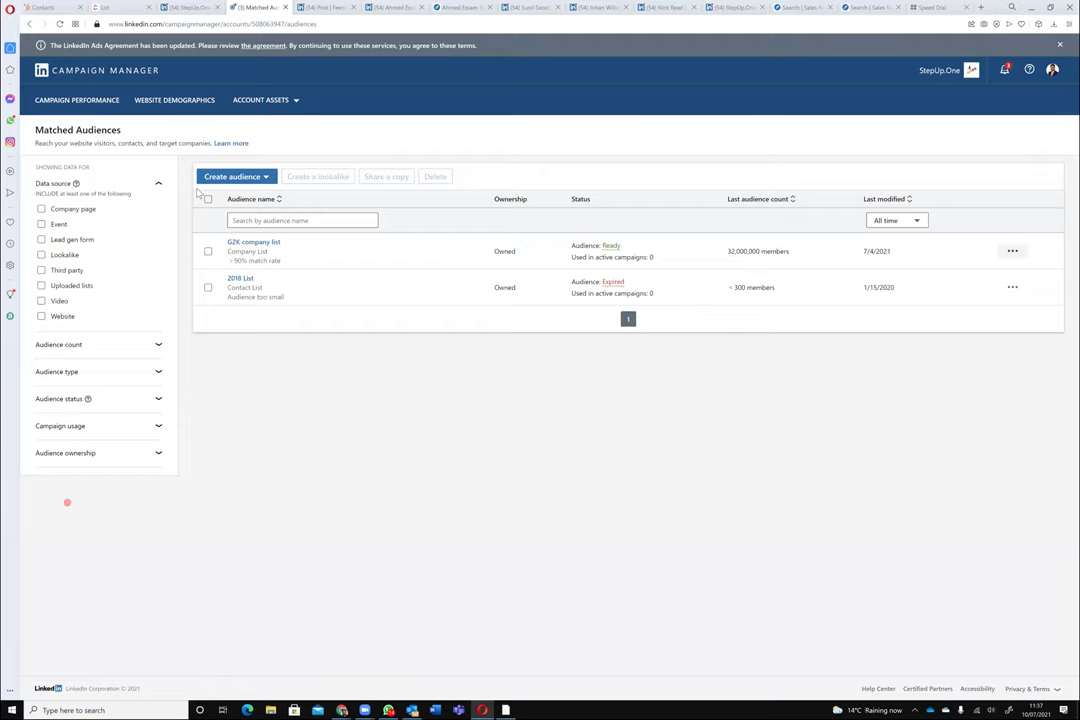
click(246, 102)
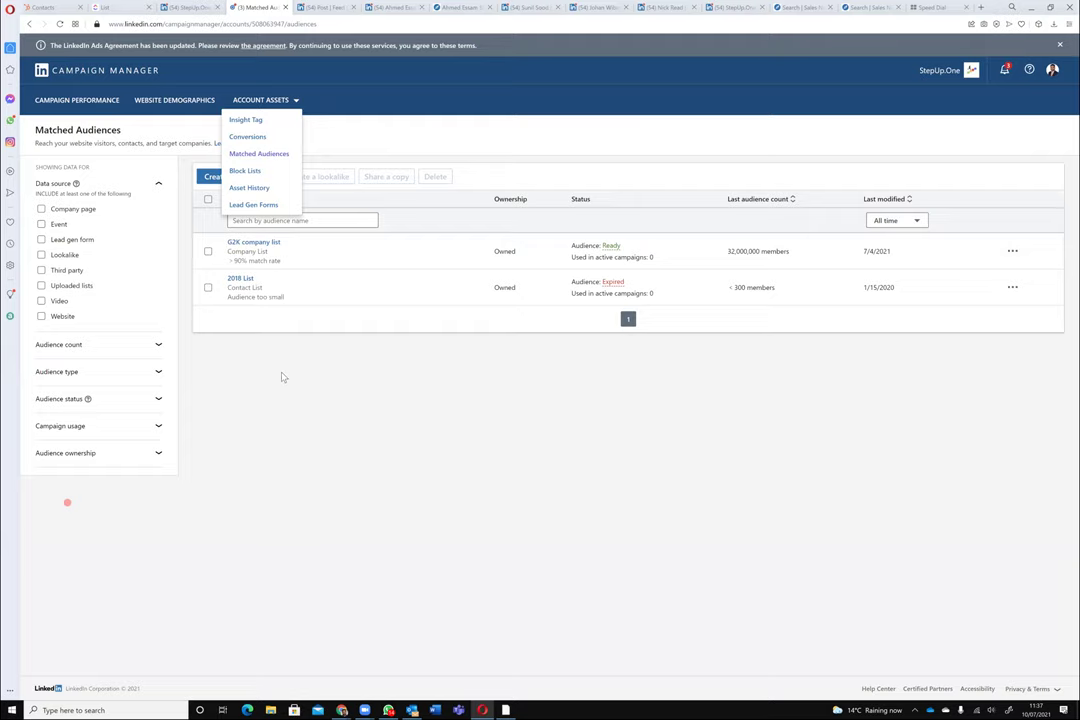
key(Escape)
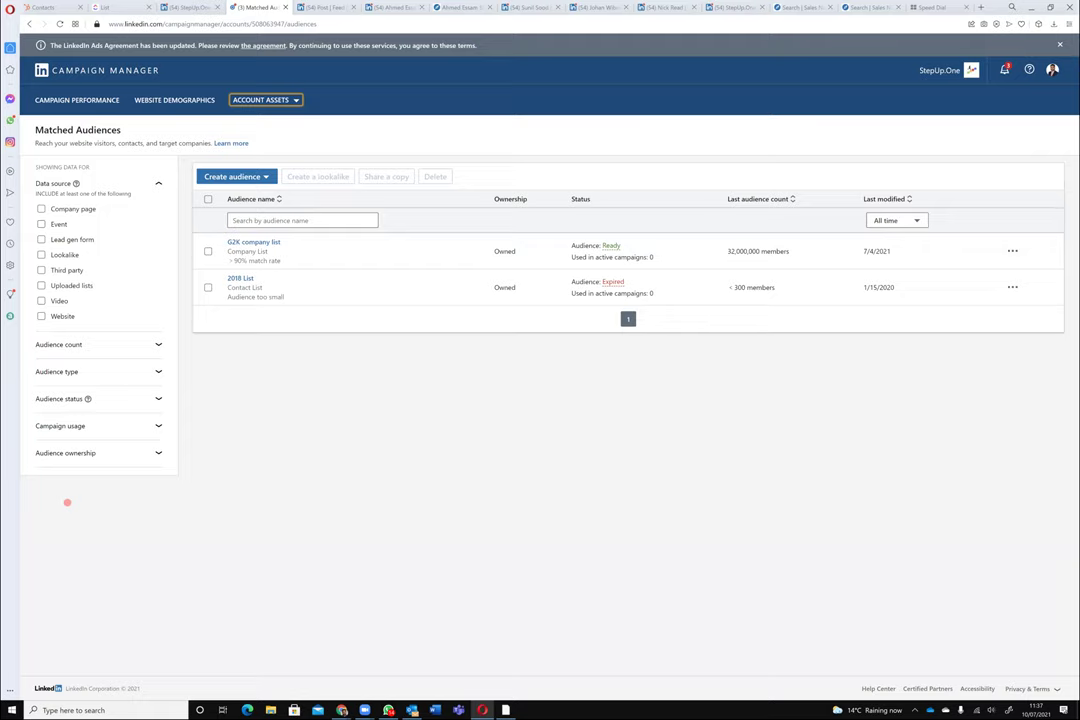
click(67, 502)
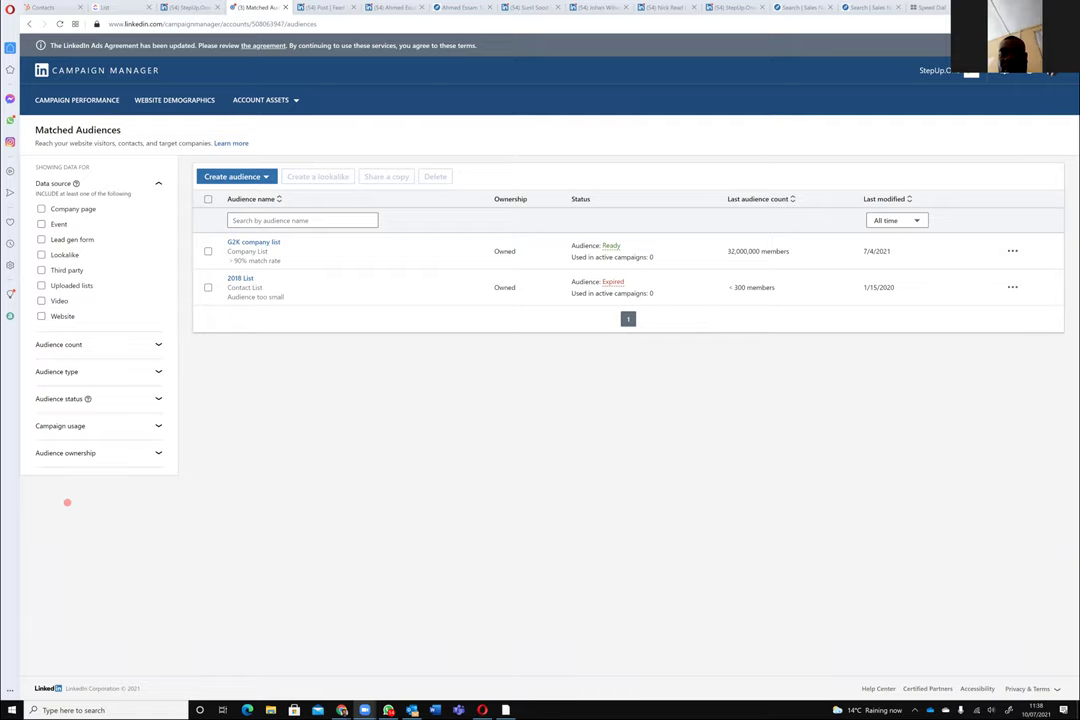
scroll(472, 289, down, 1)
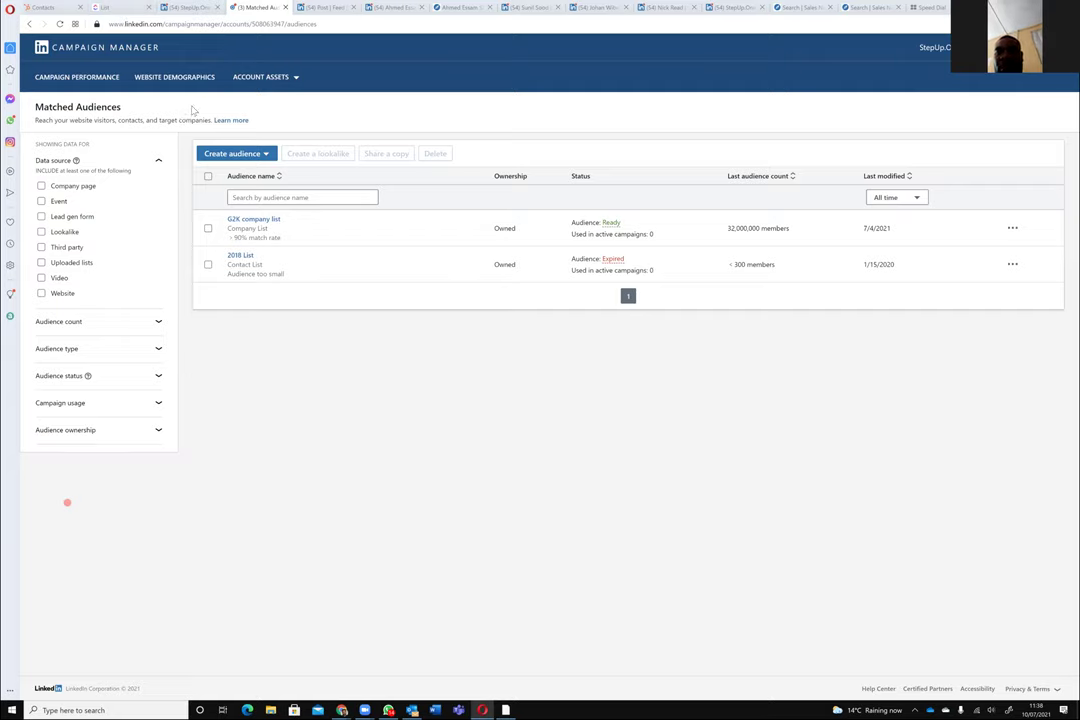
click(294, 78)
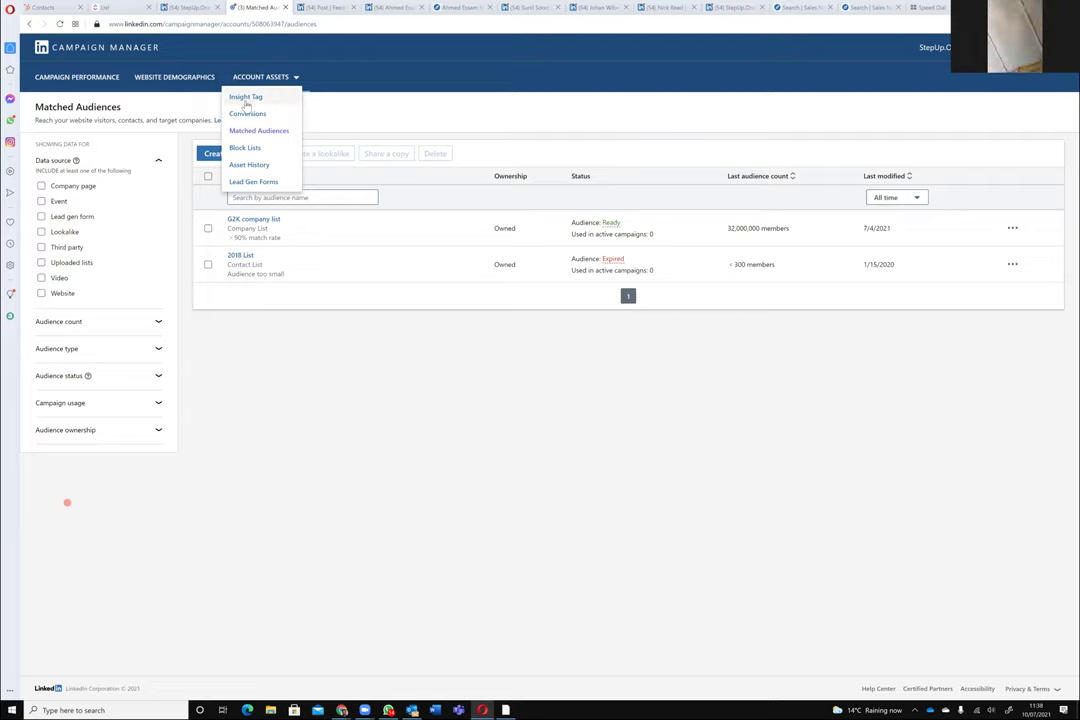
click(600, 101)
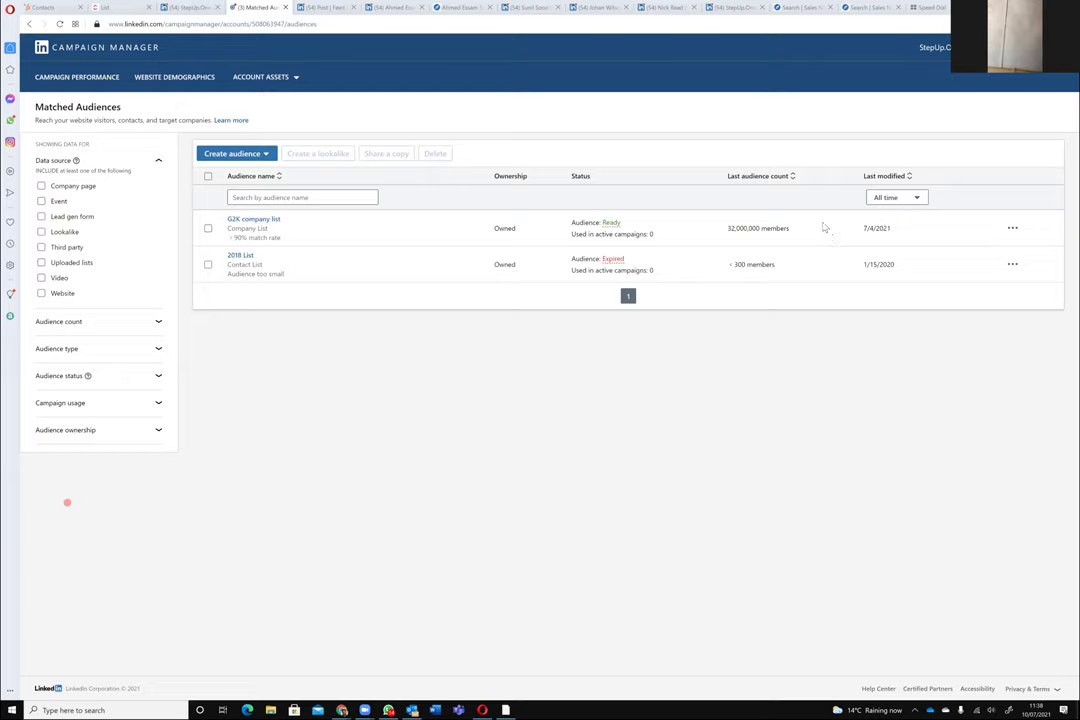
click(190, 8)
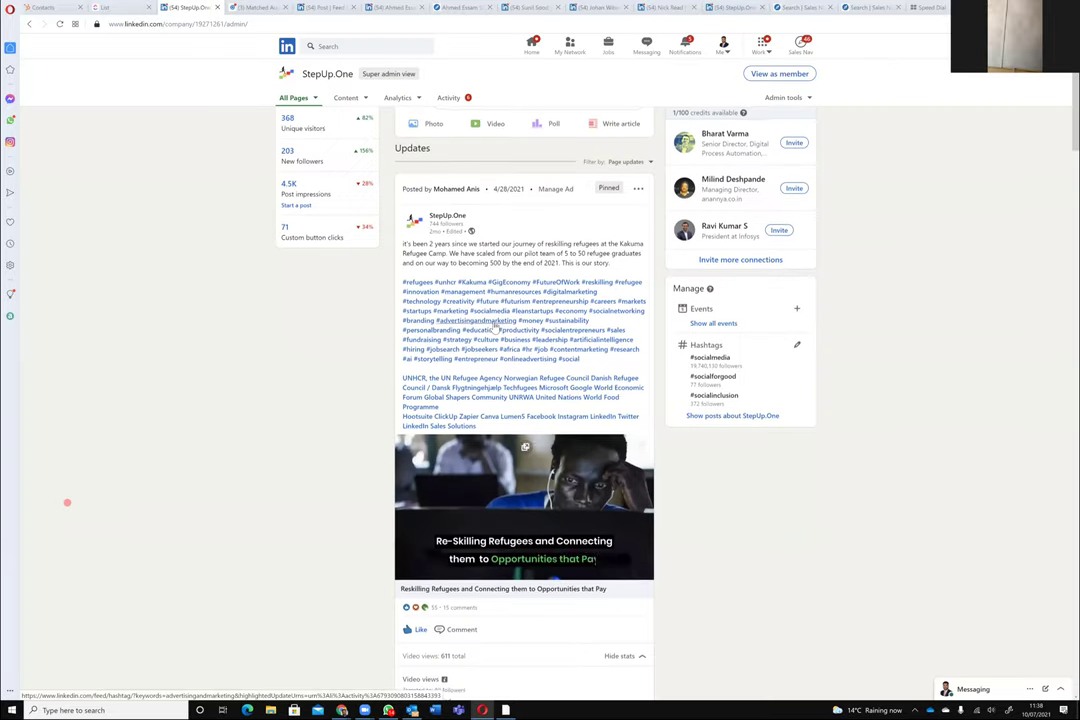
click(258, 7)
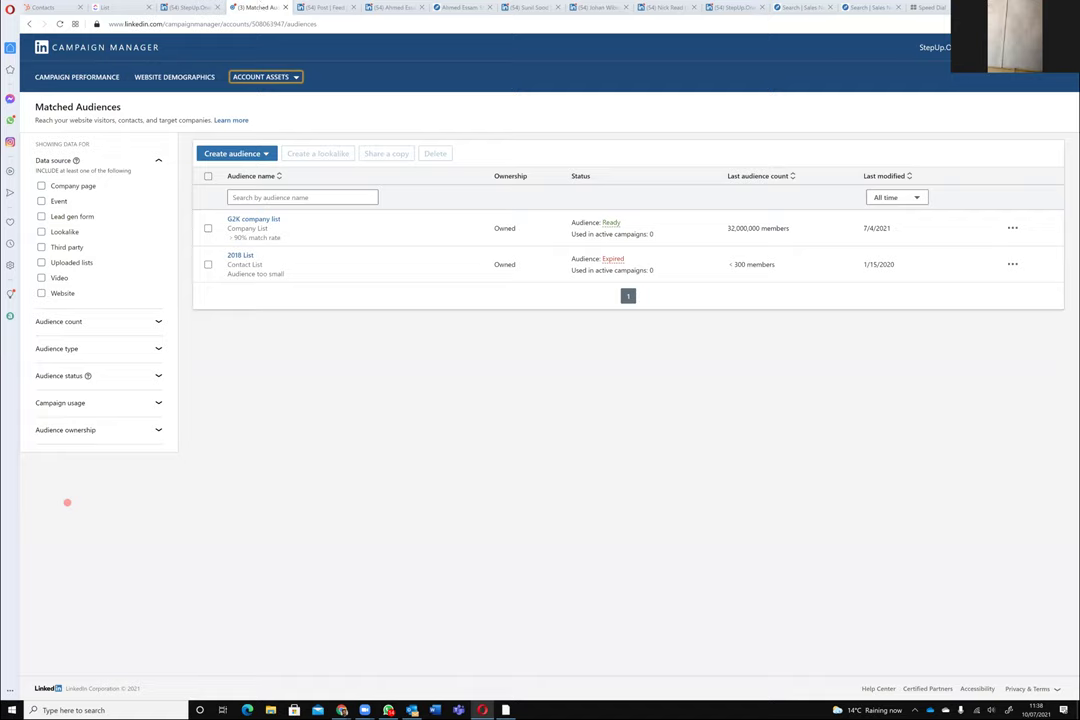
click(67, 502)
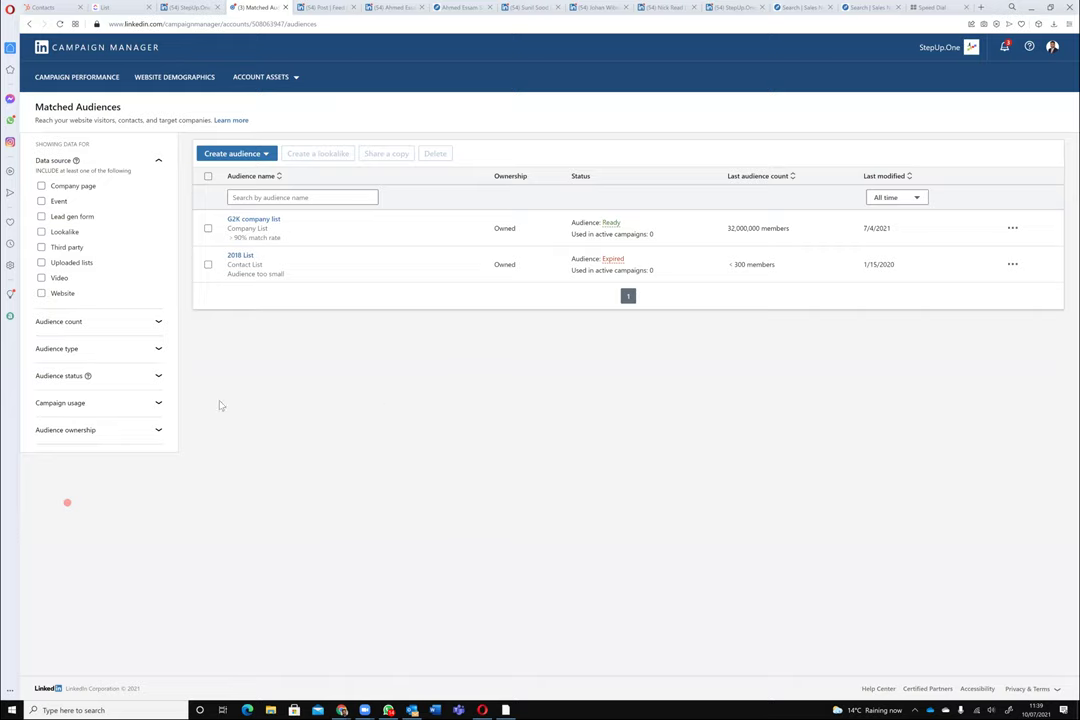
click(266, 221)
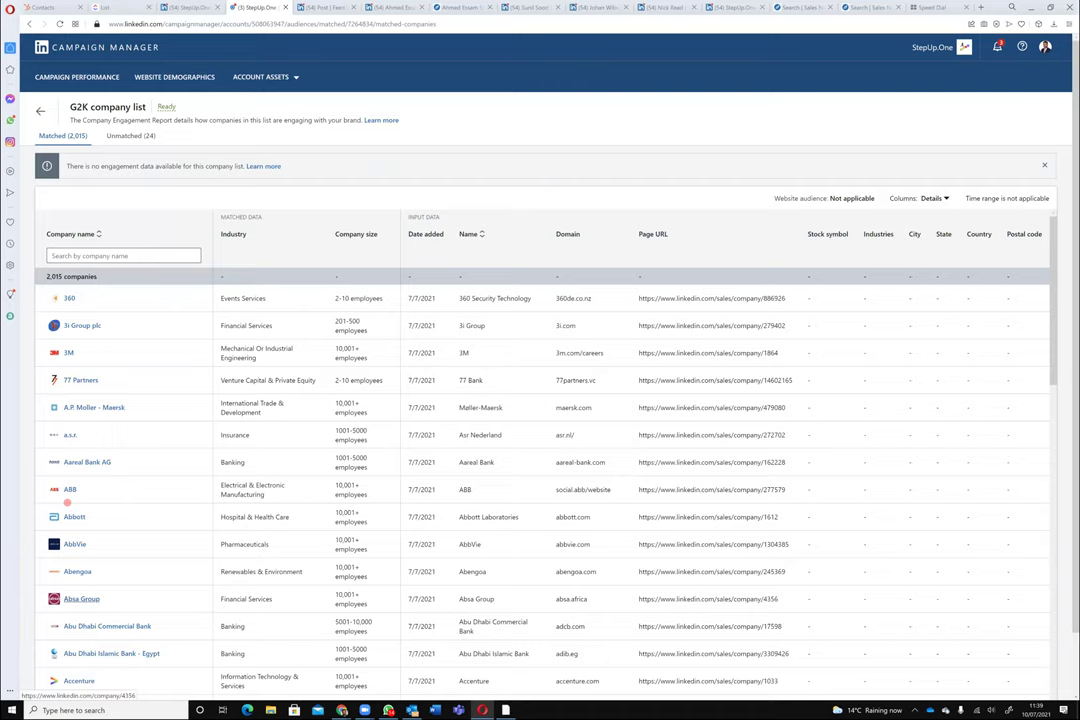
- Scroll the G2K matched companies table, then go to the overview of all 4 ad accounts
scroll(74, 588, down, 3)
scroll(74, 588, up, 3)
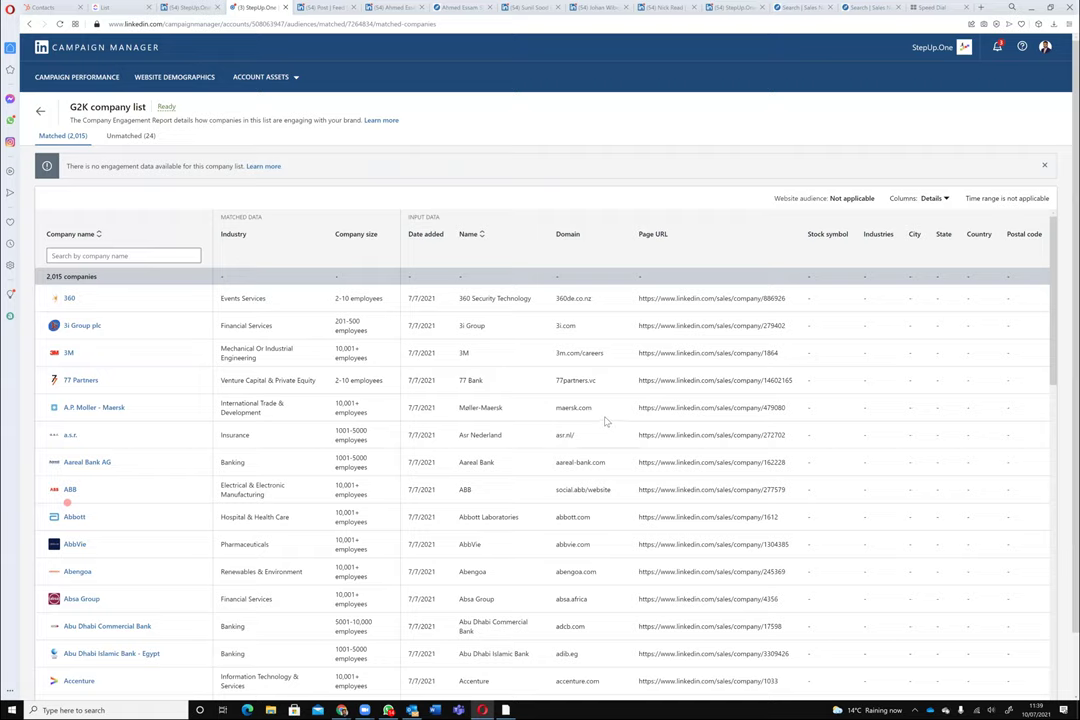
click(40, 47)
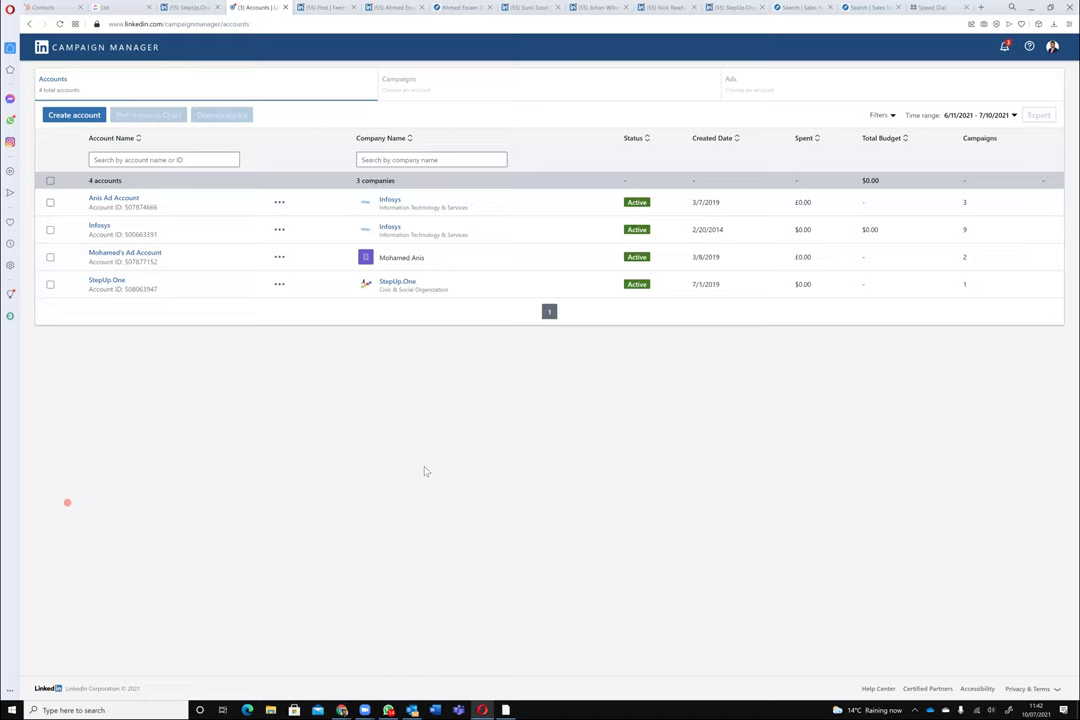
- Bring the ClickUp 'Social Selling at full speed' task window to the front
mouse_move(341, 710)
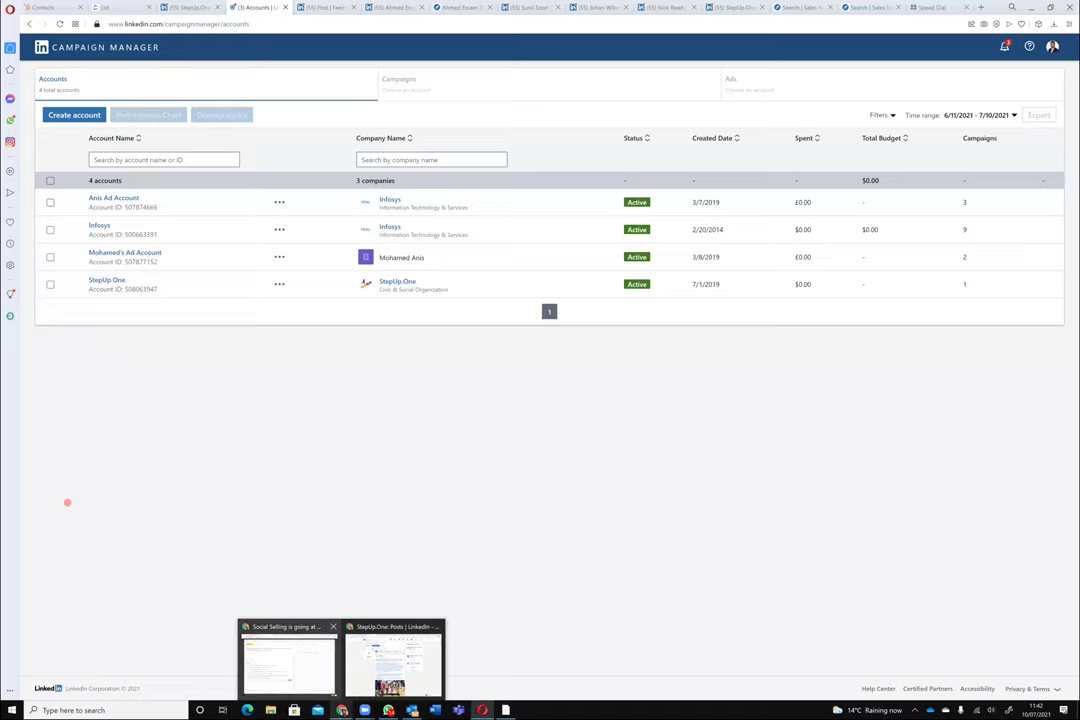
click(287, 660)
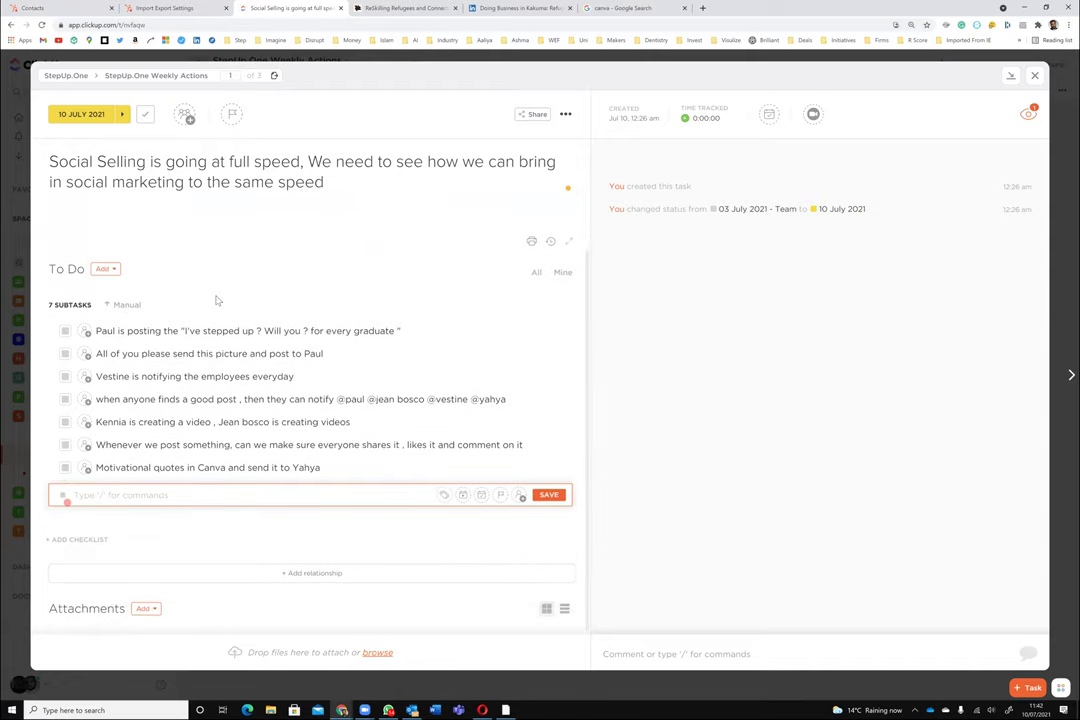
- Close the Social Selling task to get back to the StepUp.One Weekly Actions list
click(1035, 75)
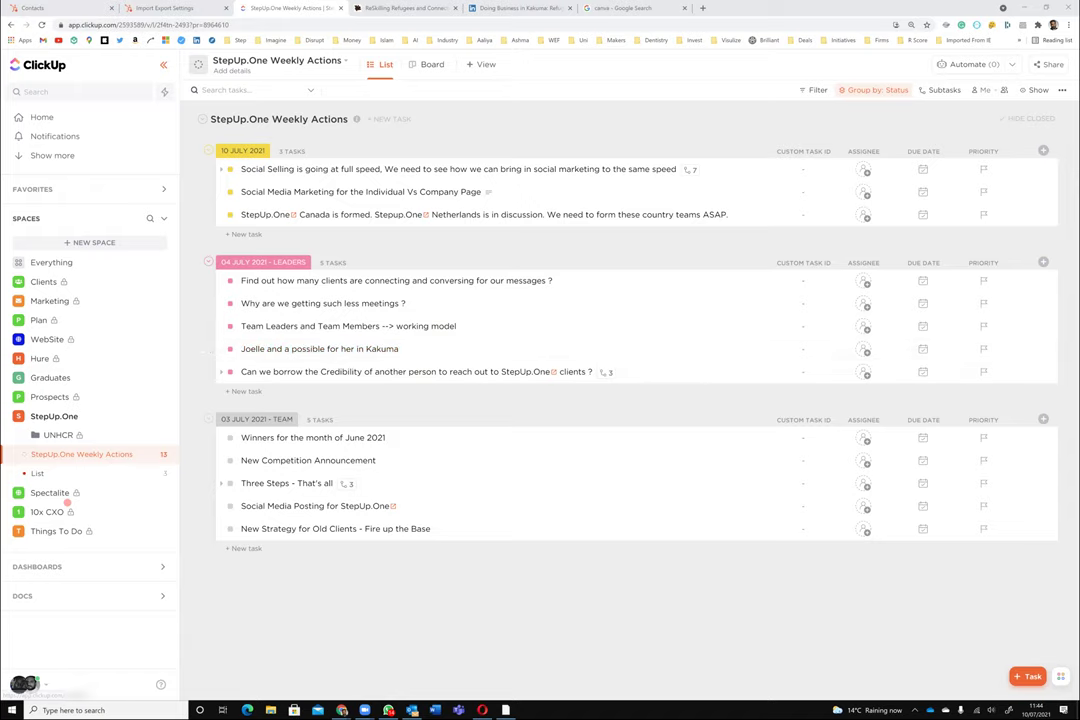
mouse_move(412, 708)
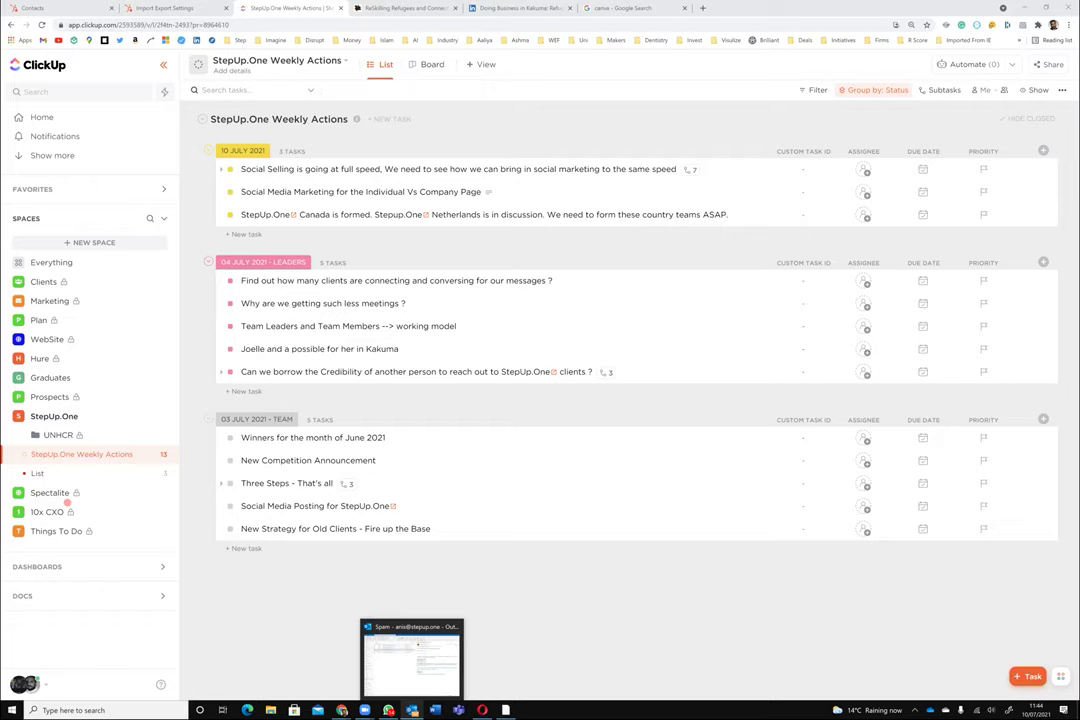
- Review the four-point description of the 'Social Media Marketing for the Individual Vs Company Page' task
click(395, 194)
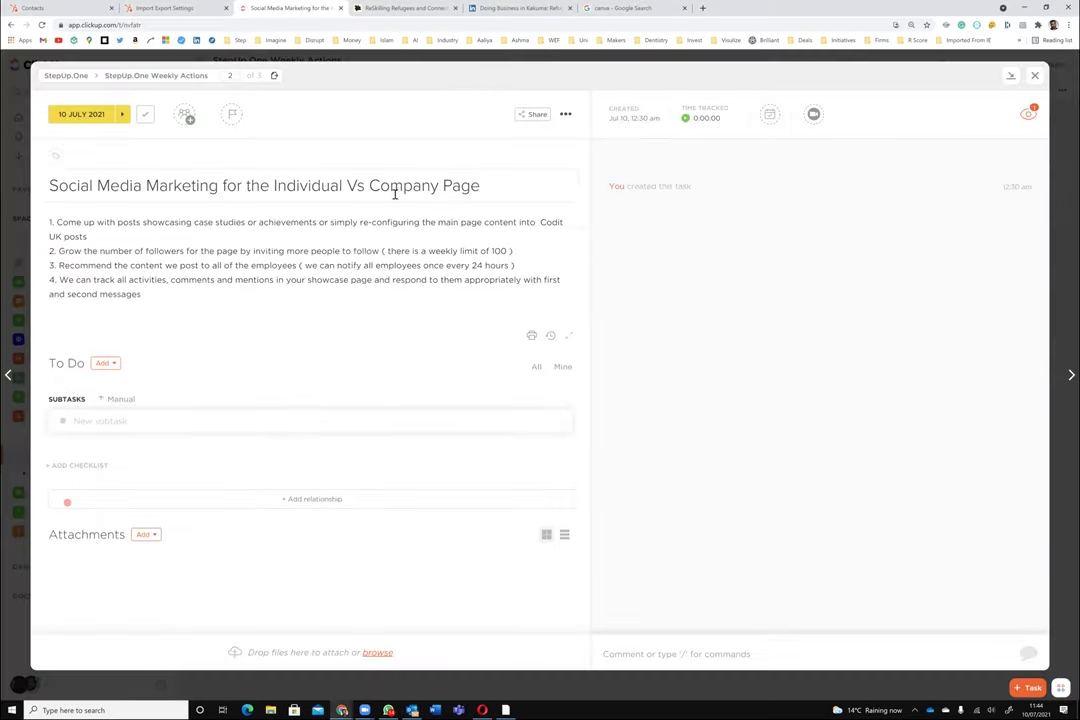
triple_click(322, 224)
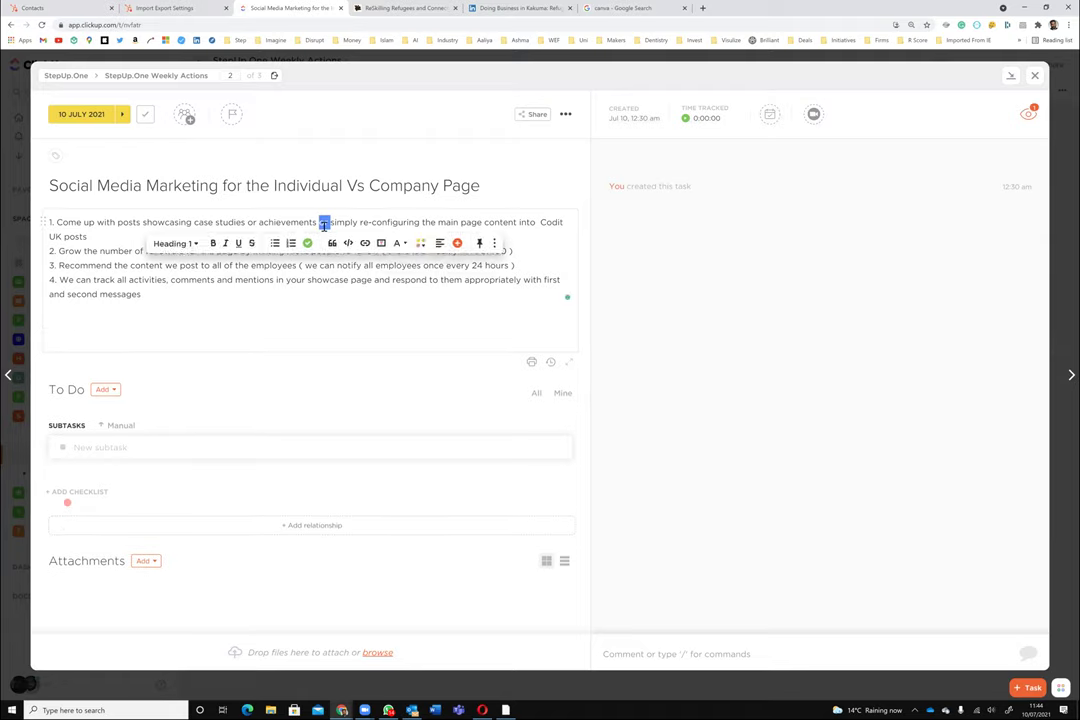
click(199, 225)
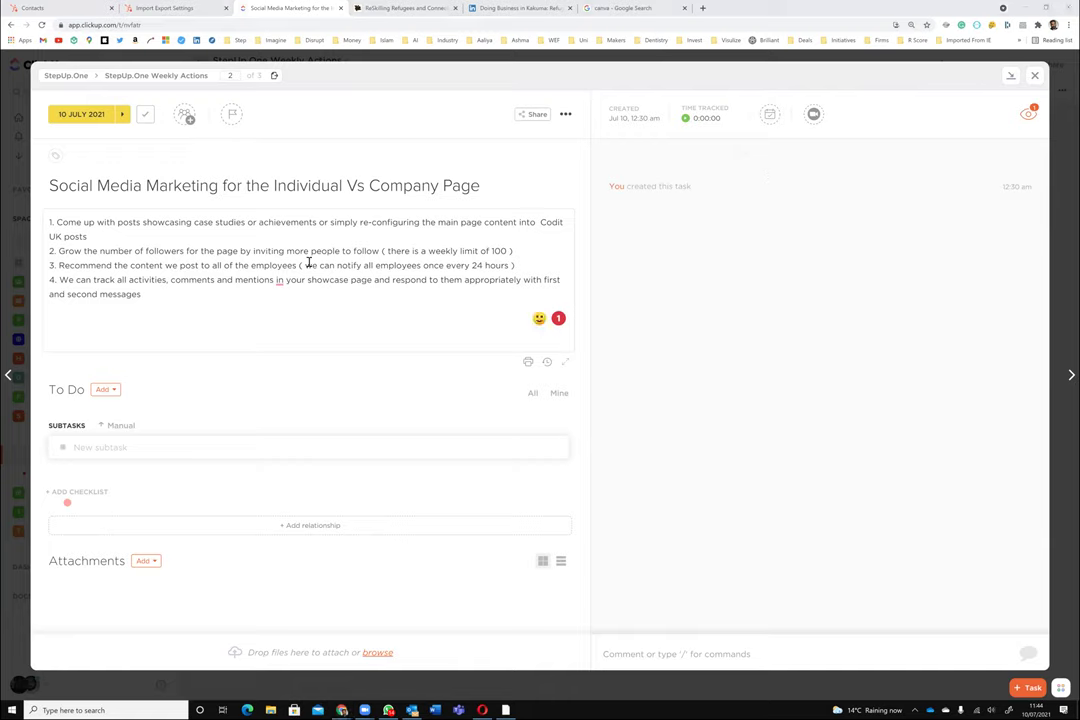
click(204, 293)
drag(204, 293, 3, 153)
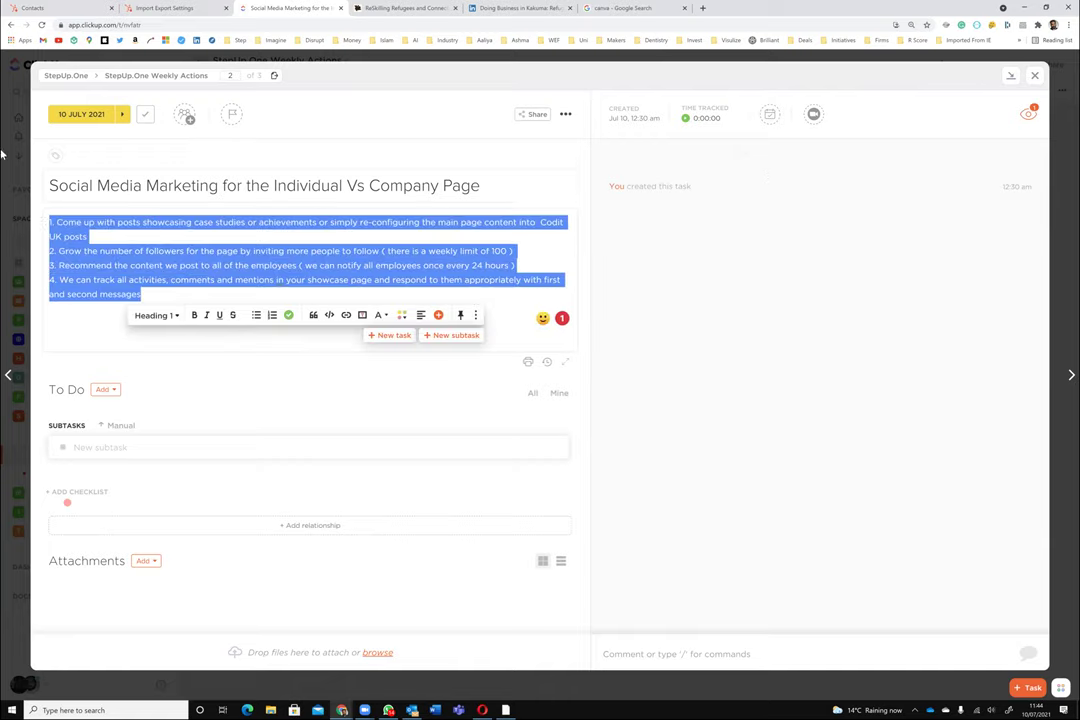
click(520, 312)
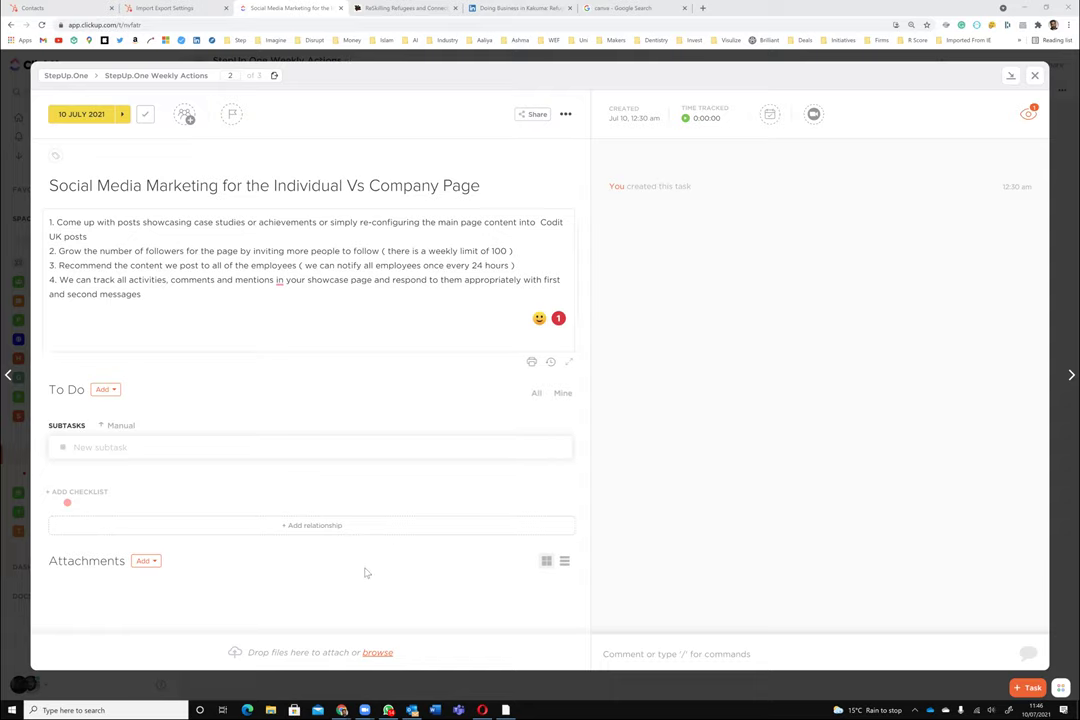
key(alt+Tab)
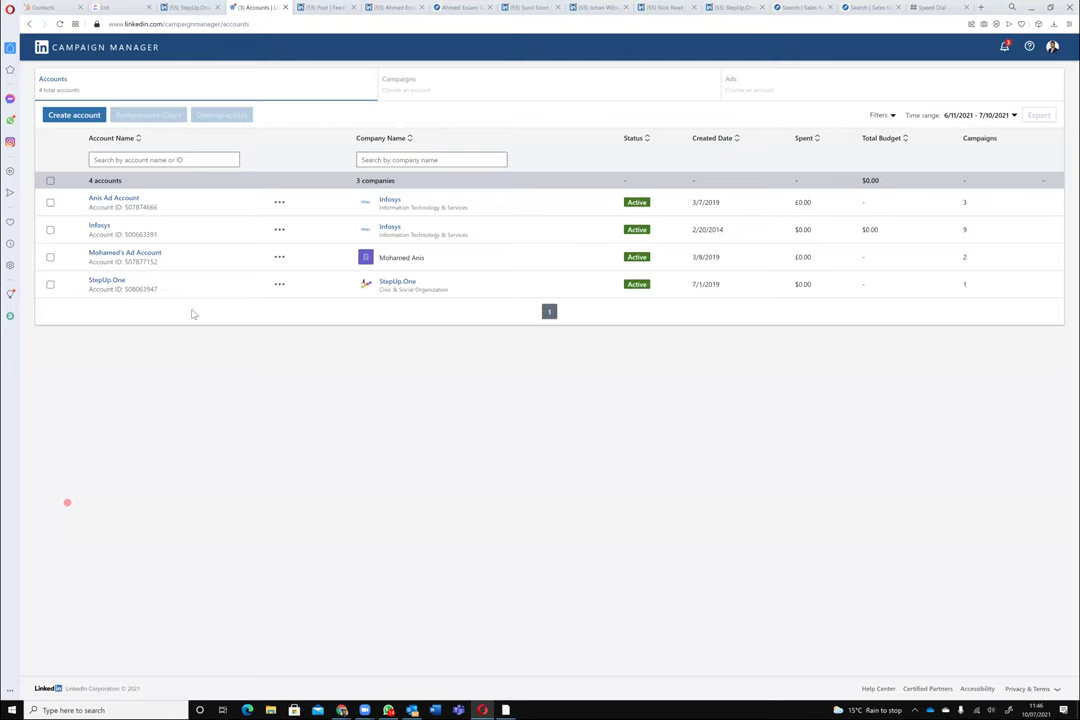
- Select the two Infosys ad accounts, then bring up the StepUp.One LinkedIn posts page
click(50, 203)
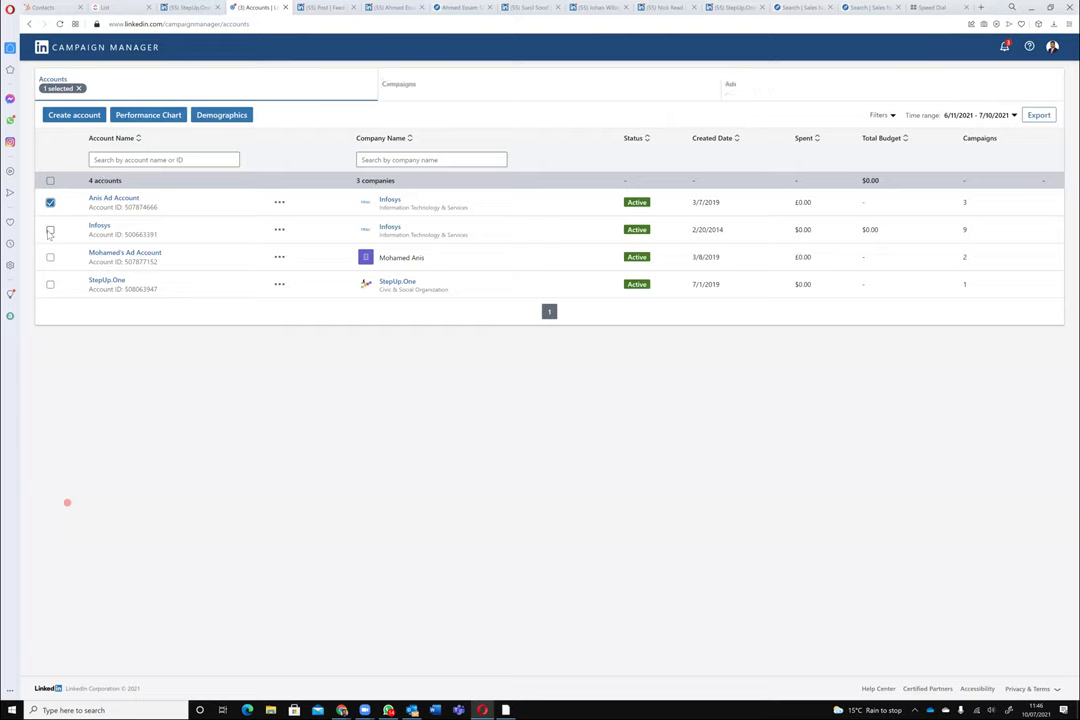
click(50, 230)
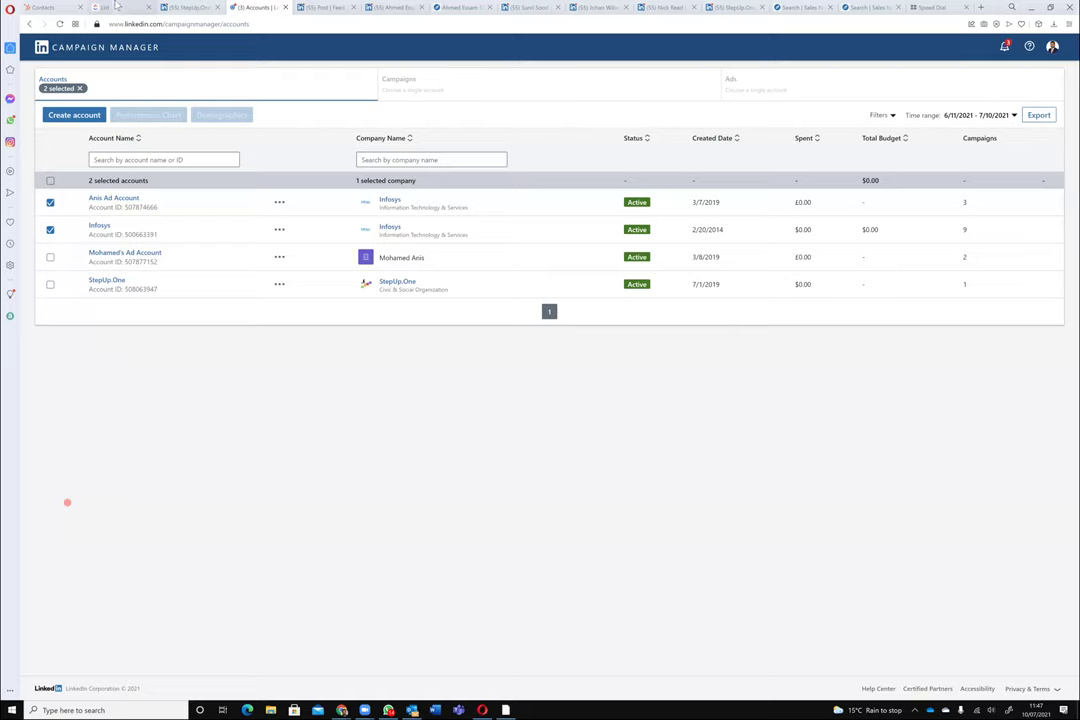
key(alt+Tab)
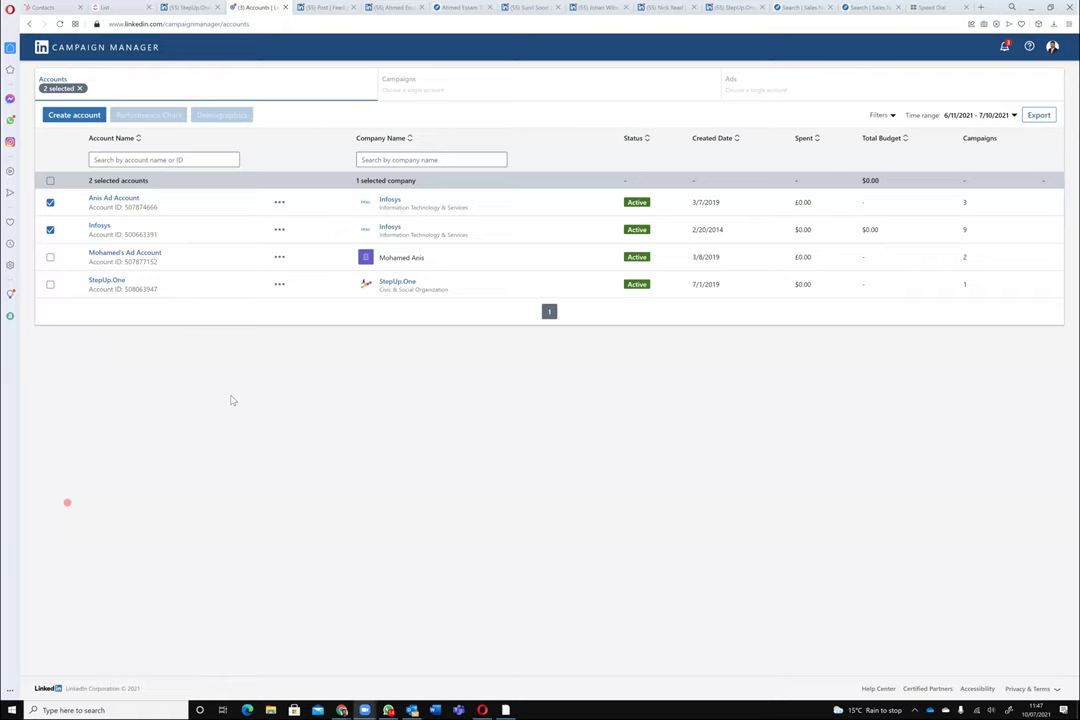
key(alt+Tab)
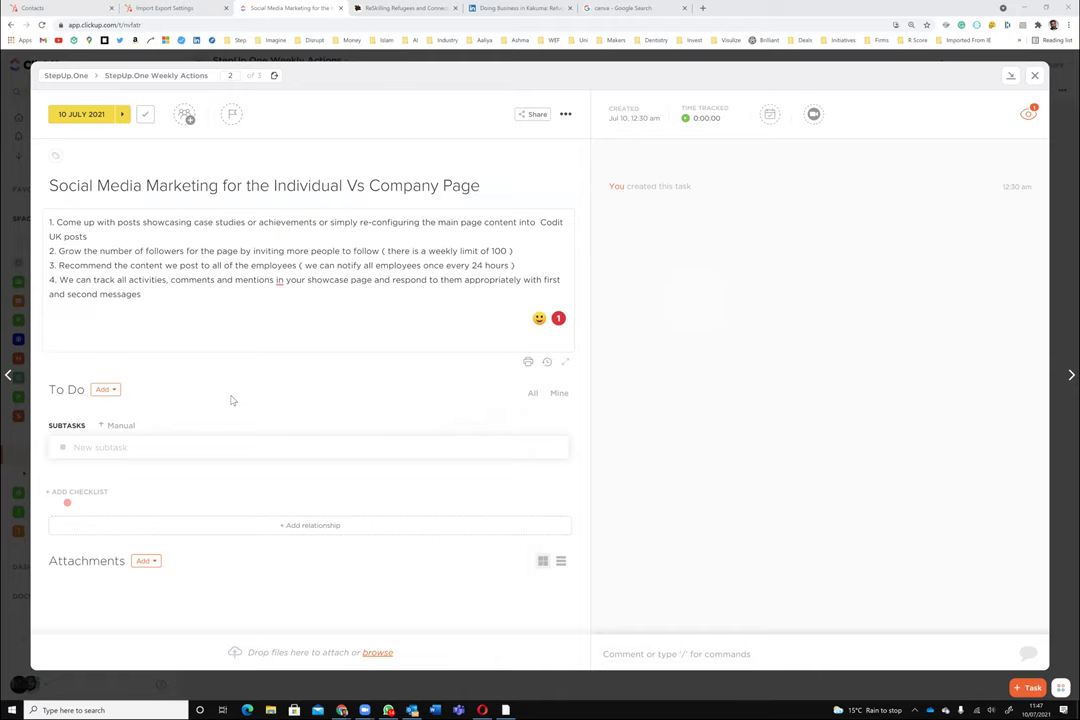
key(alt+Tab)
key(alt+Tab)
key(alt+Tab)
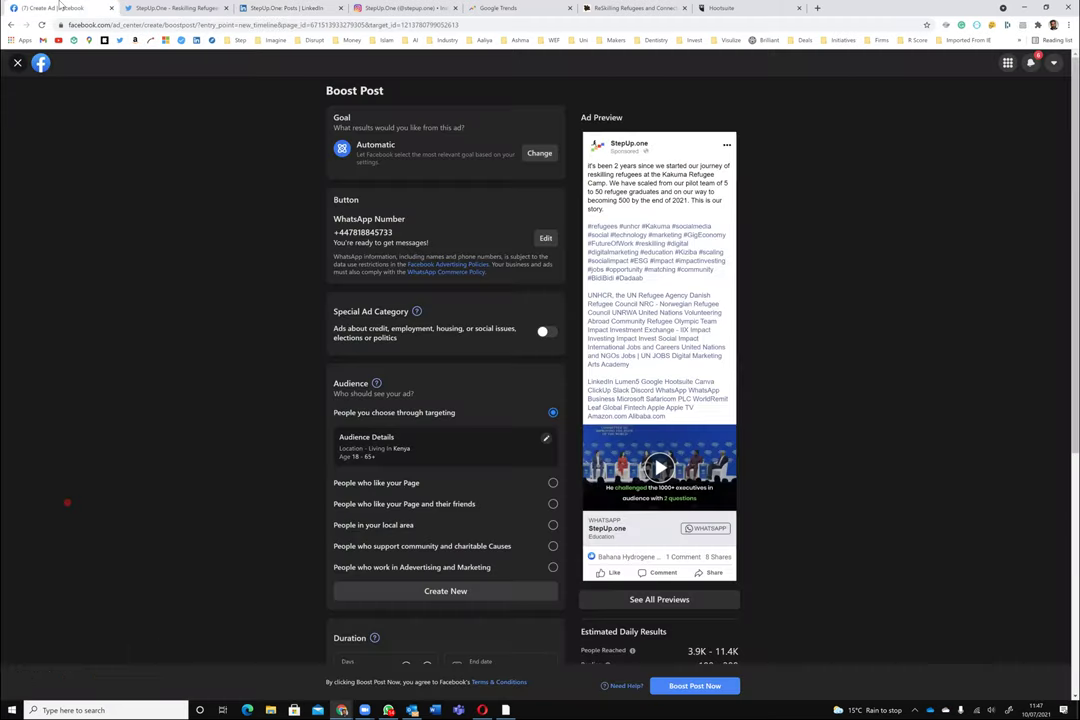
- Browse StepUp.One's Facebook, Twitter, LinkedIn and Instagram pages, the shared ClickUp list and HubSpot contacts
click(60, 8)
click(196, 7)
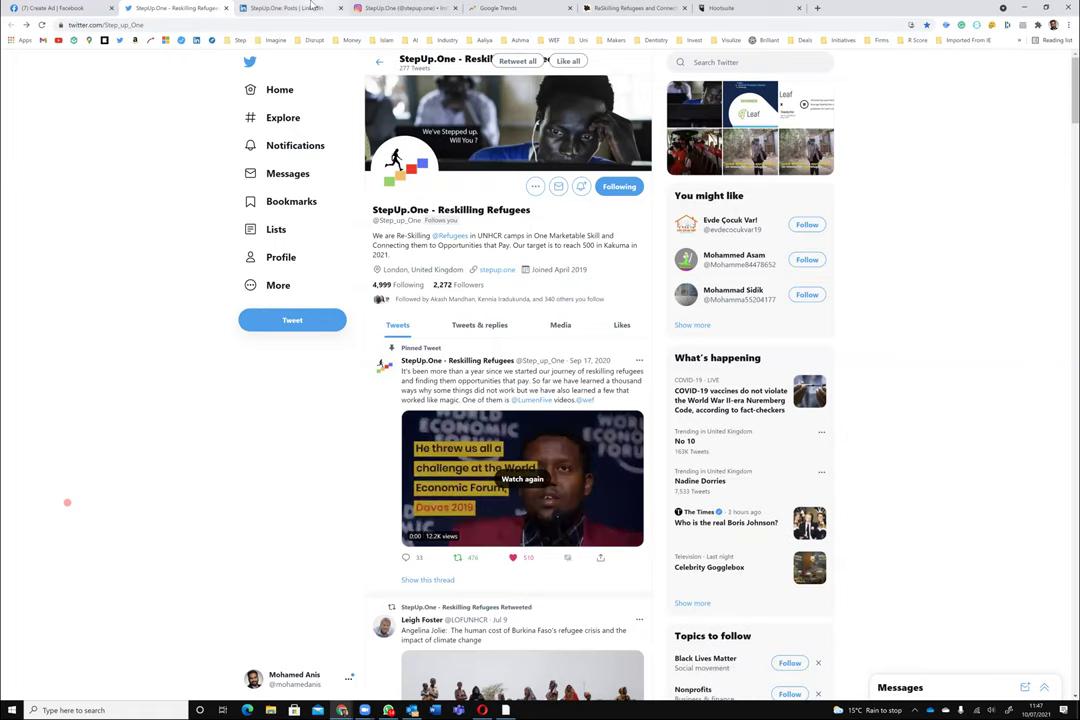
click(290, 8)
click(367, 7)
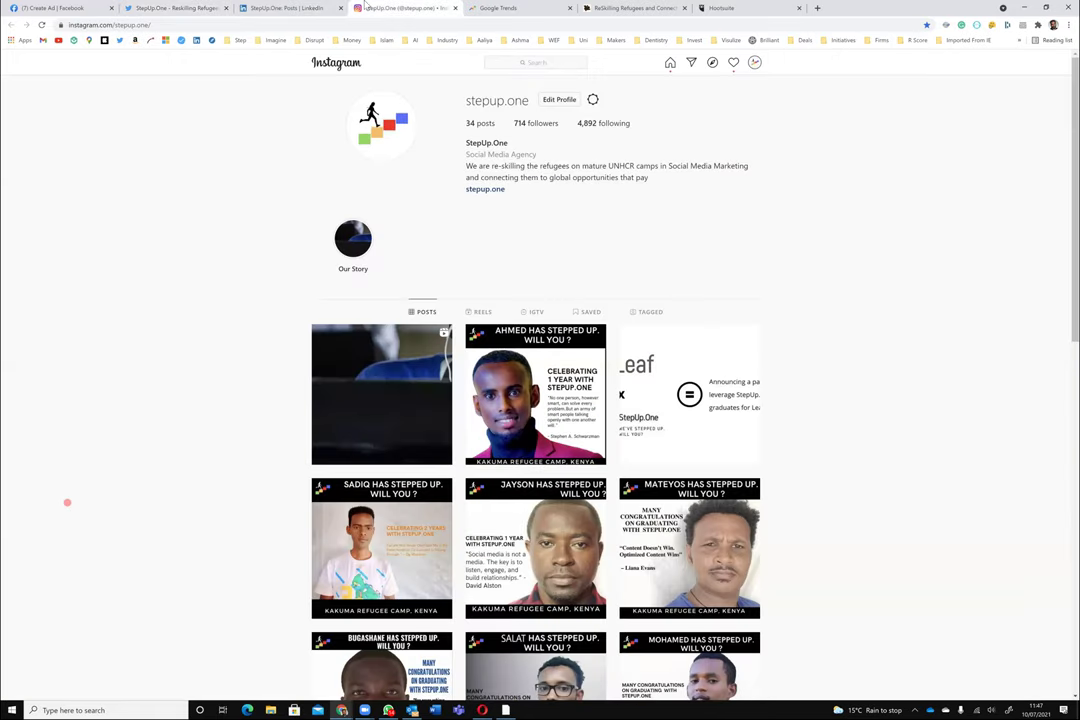
key(alt+Tab)
click(340, 7)
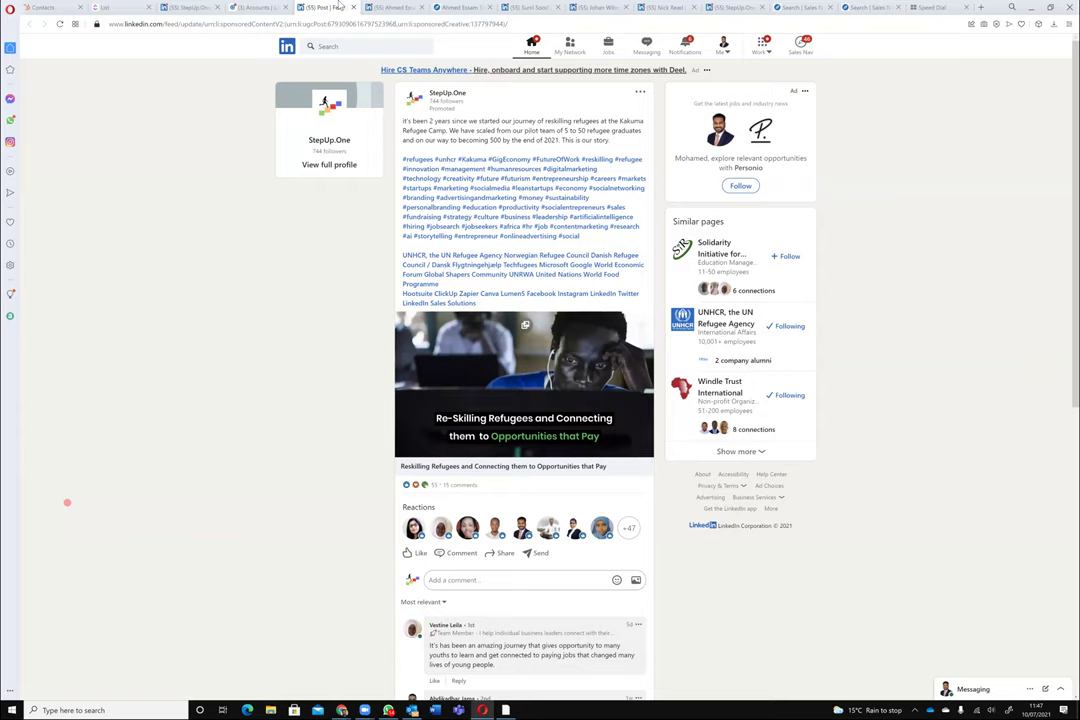
click(102, 7)
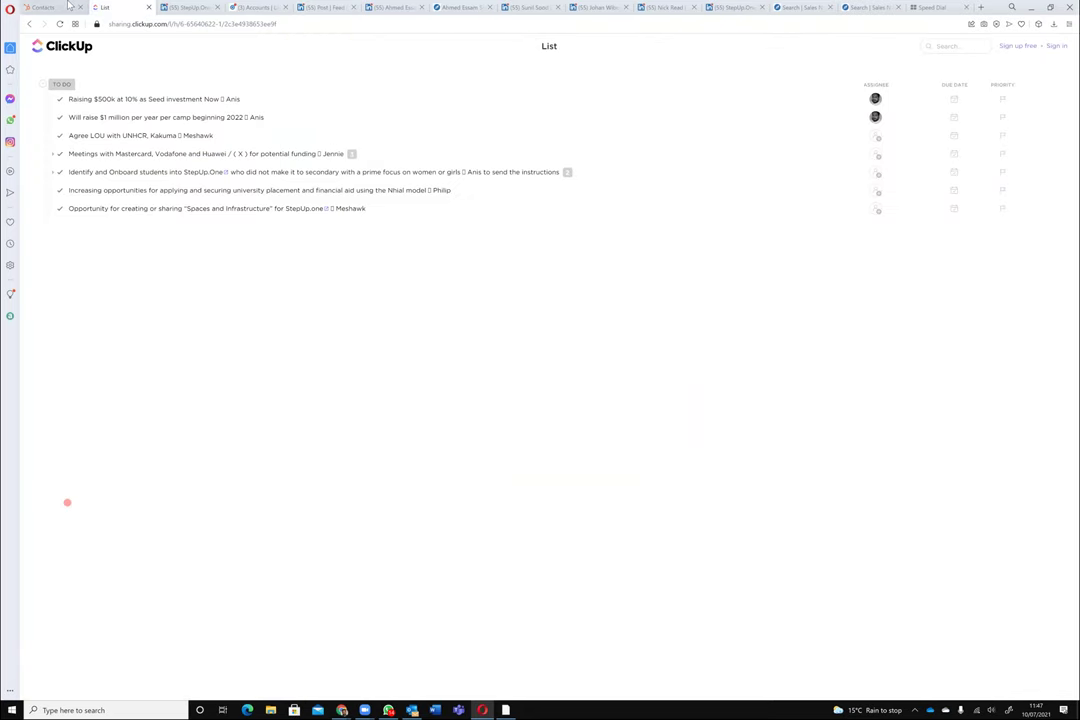
click(44, 7)
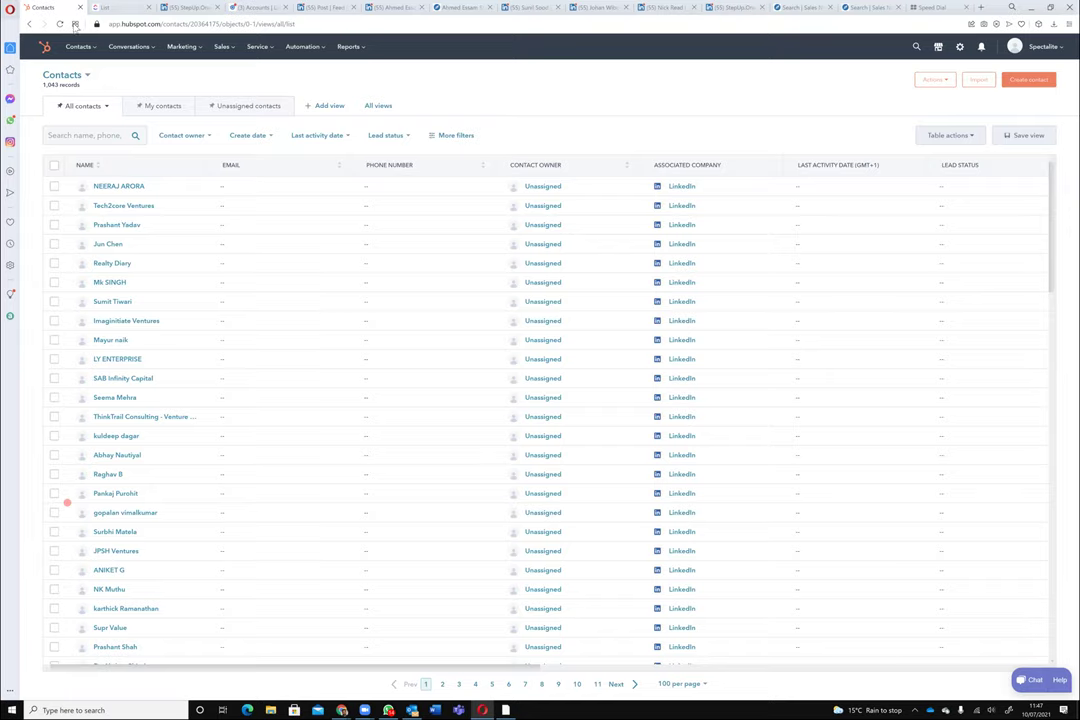
click(117, 7)
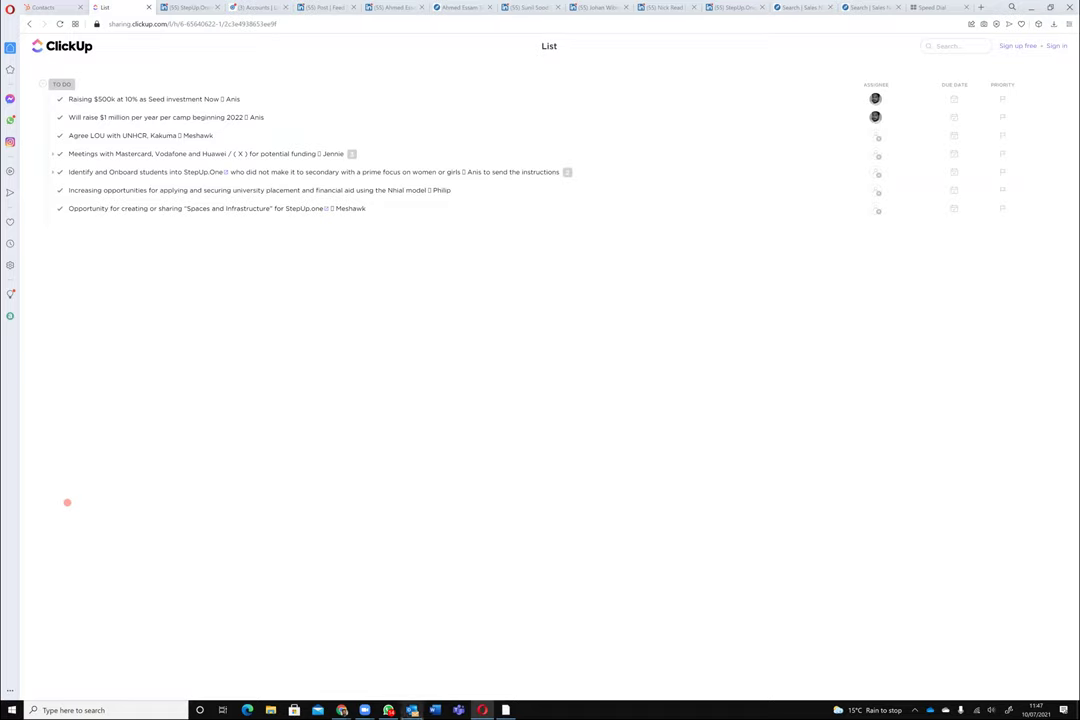
- Check the Vodafone UK CEO profile and StepUp.One admin view, then open the Sales Navigator search
mouse_move(341, 710)
click(483, 710)
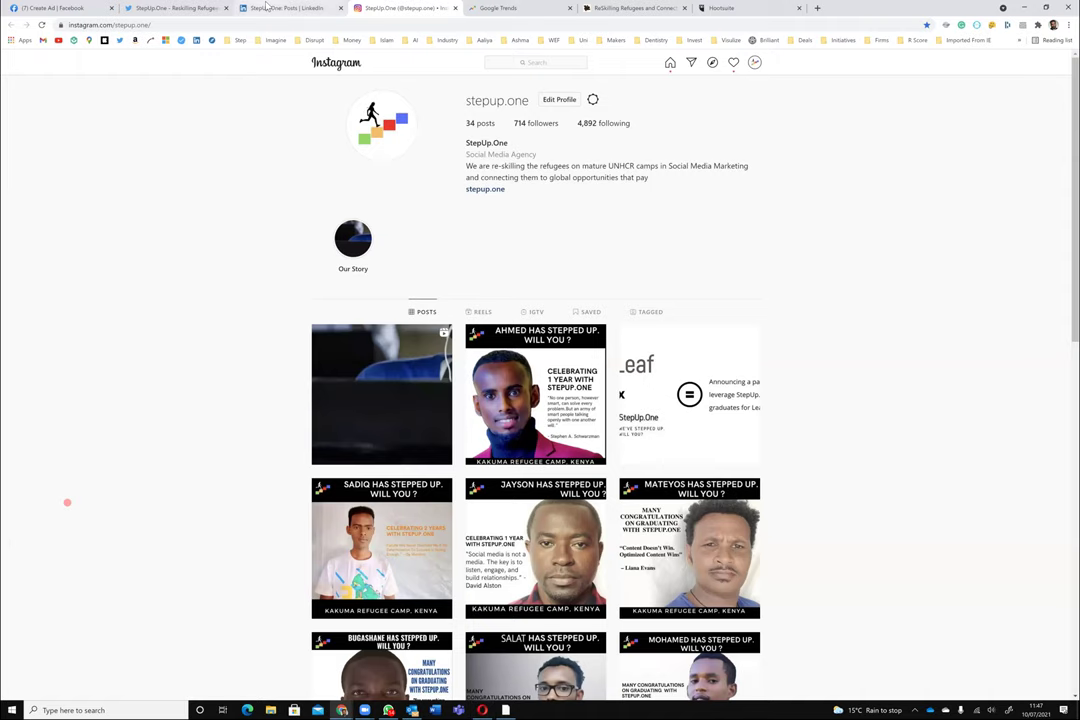
click(268, 7)
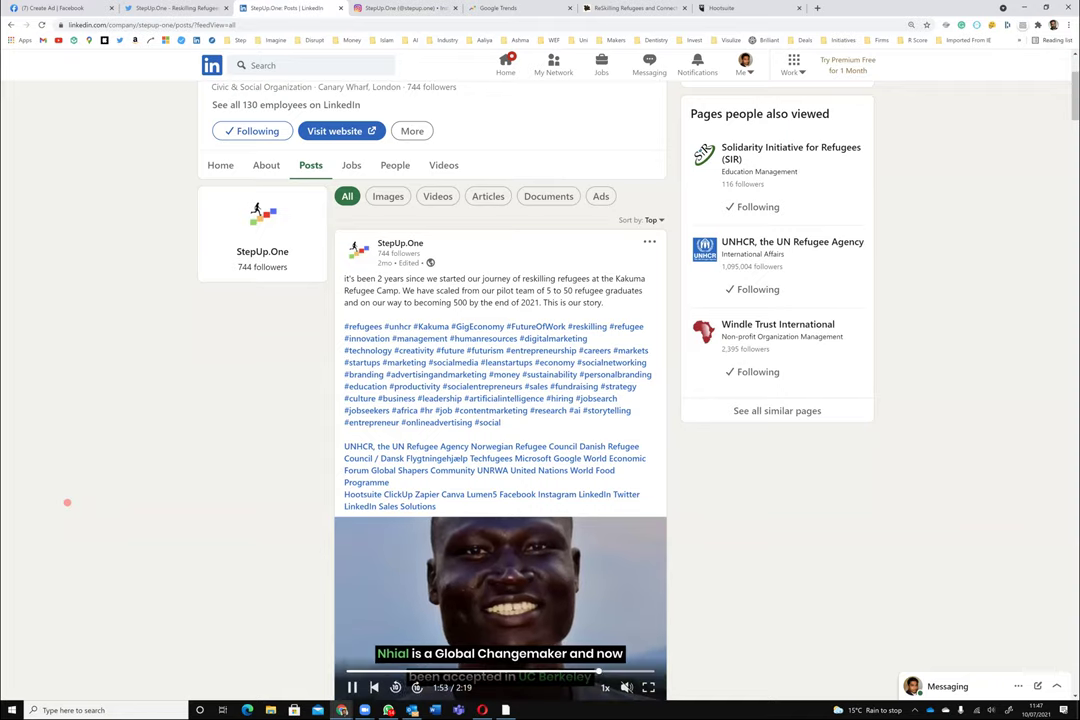
key(alt+Tab)
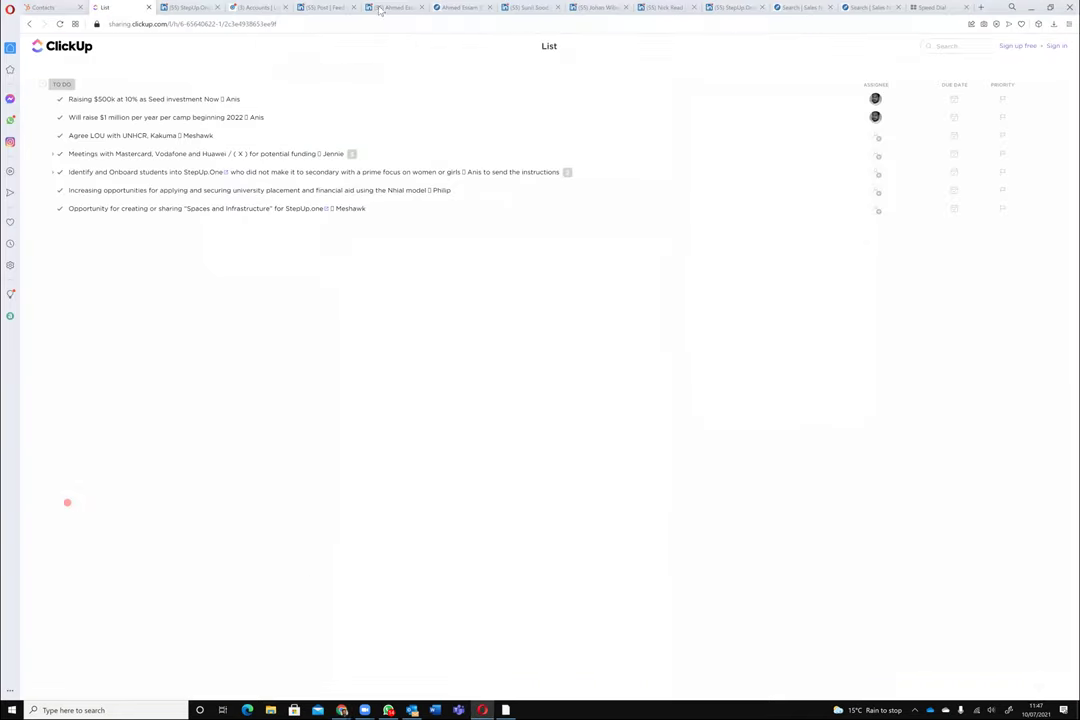
click(381, 8)
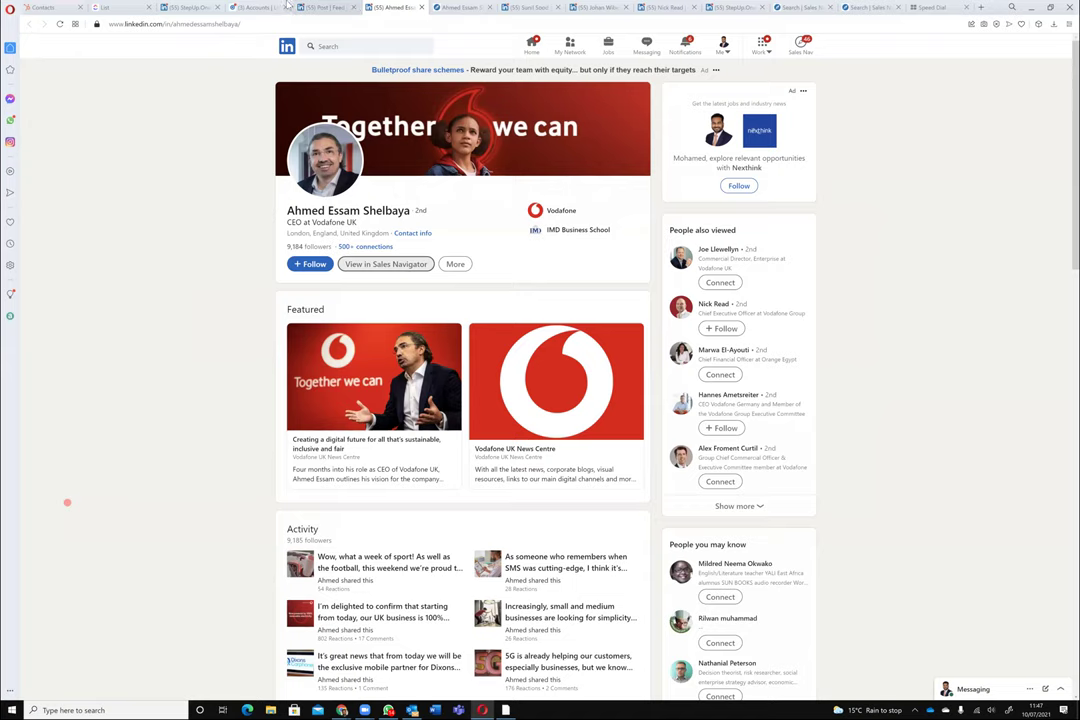
click(733, 7)
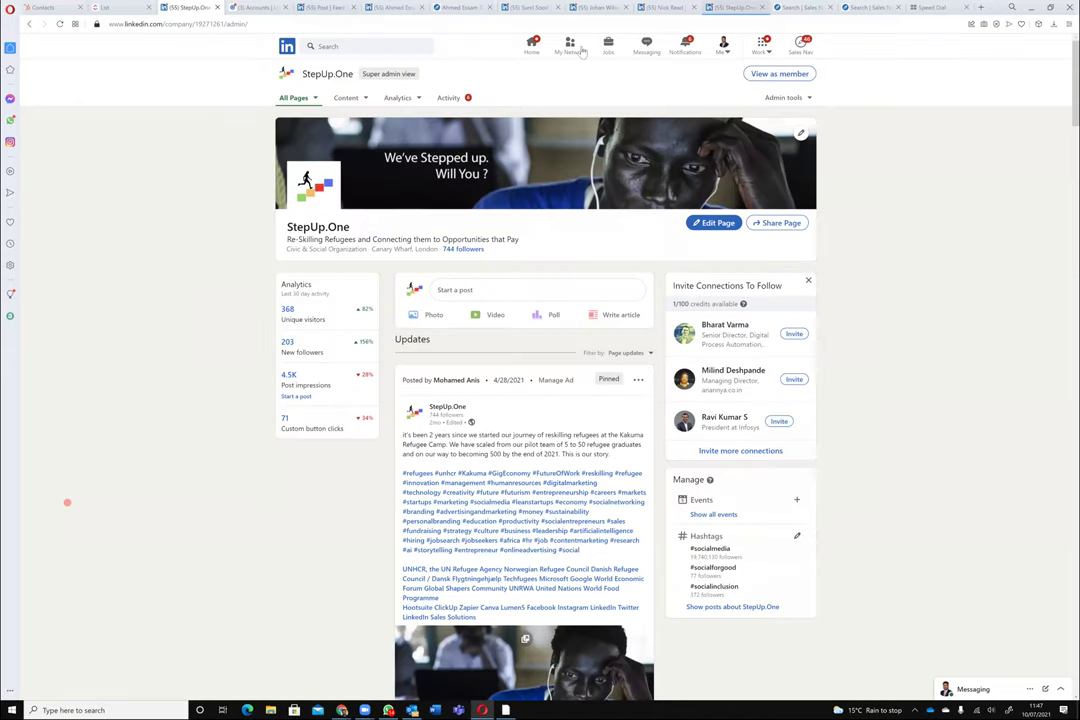
click(800, 7)
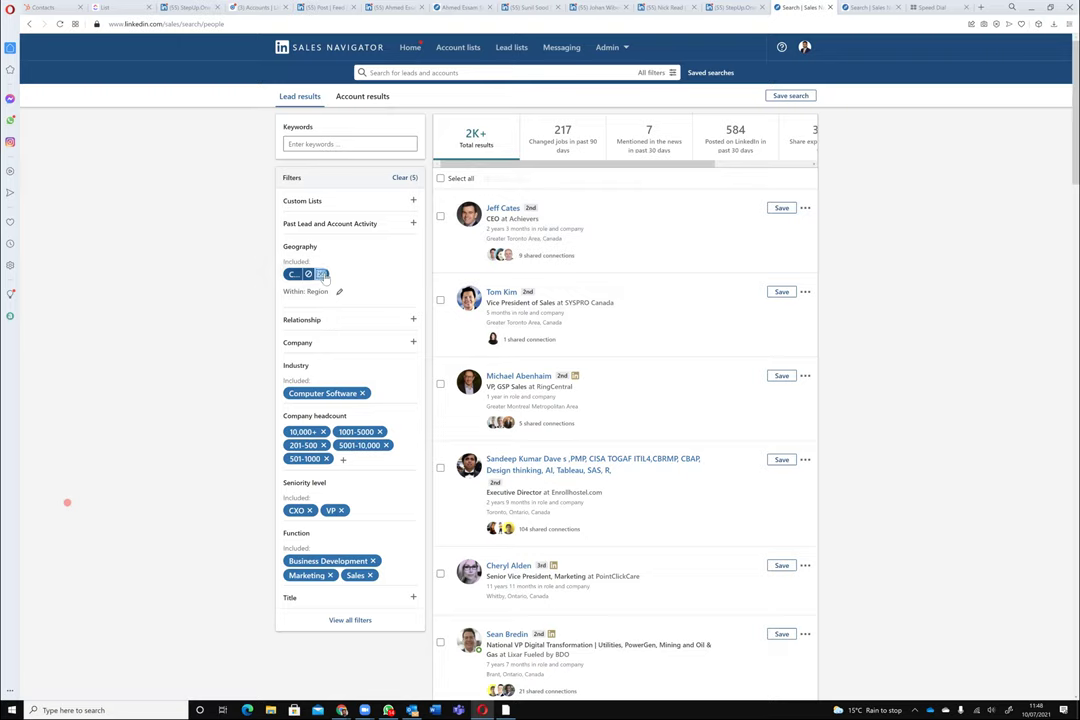
- Remove the Canada and 1st Degree Connections filters and set the geography to United Kingdom
click(322, 276)
click(365, 345)
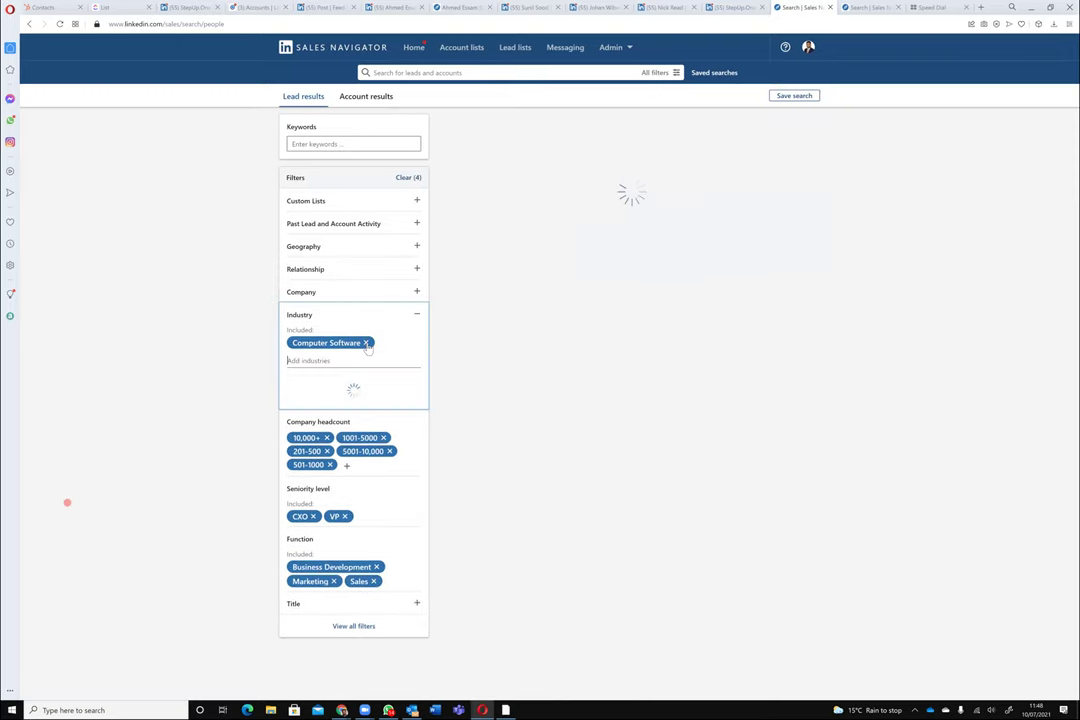
click(868, 7)
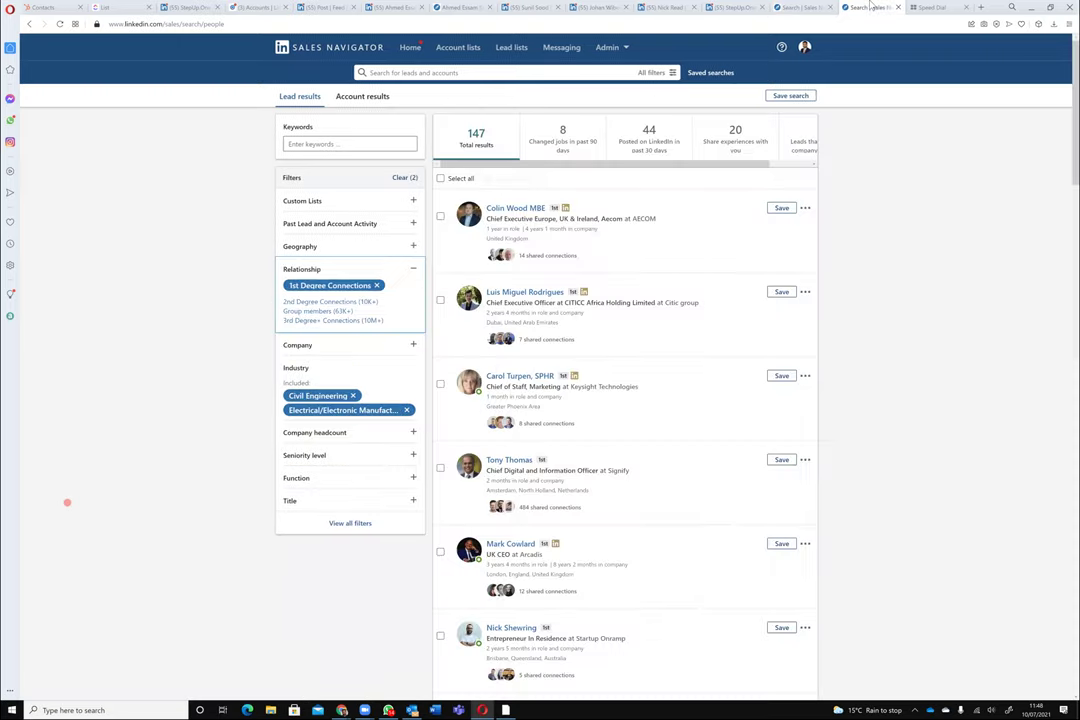
click(377, 286)
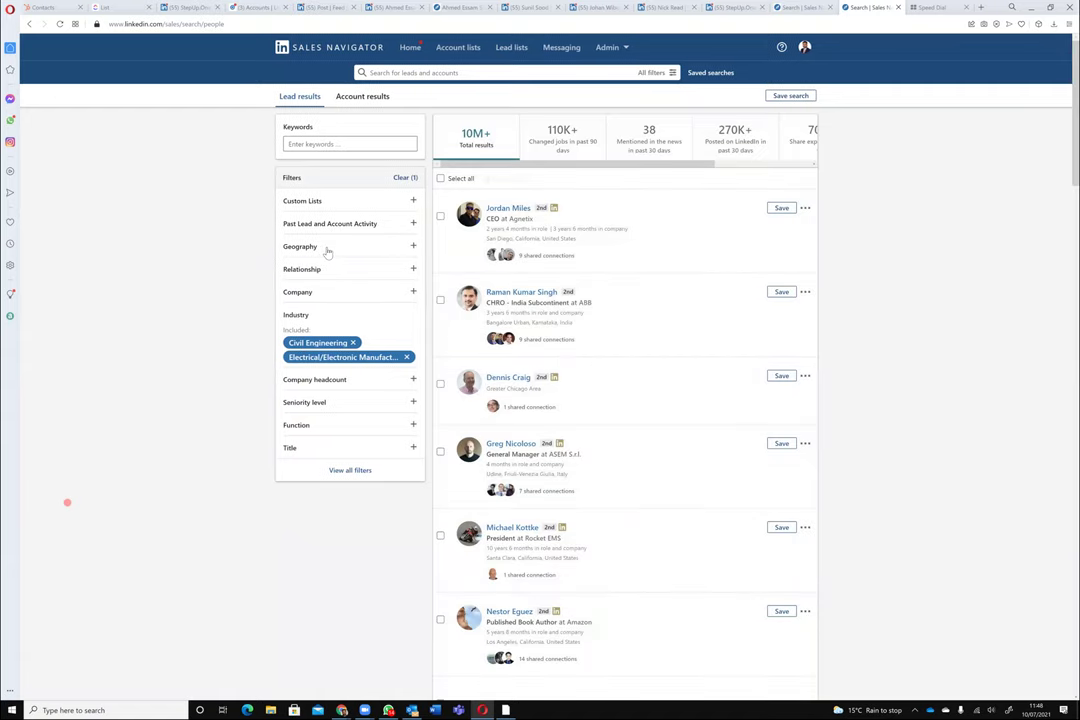
click(327, 253)
click(335, 267)
text(united)
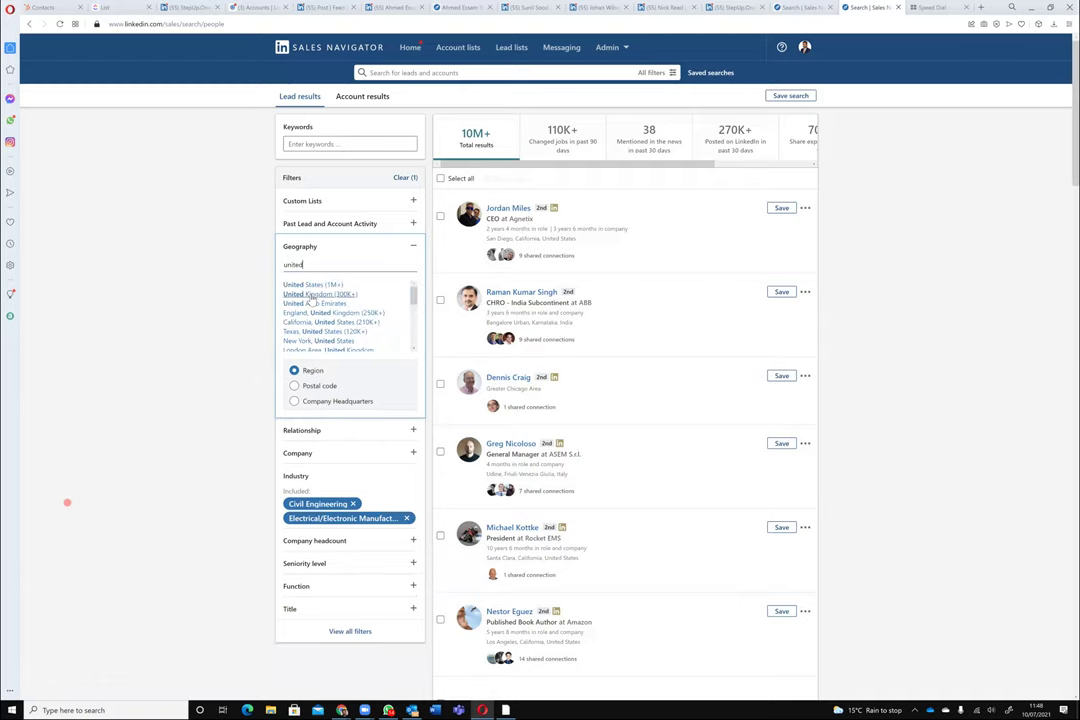
click(310, 293)
click(239, 348)
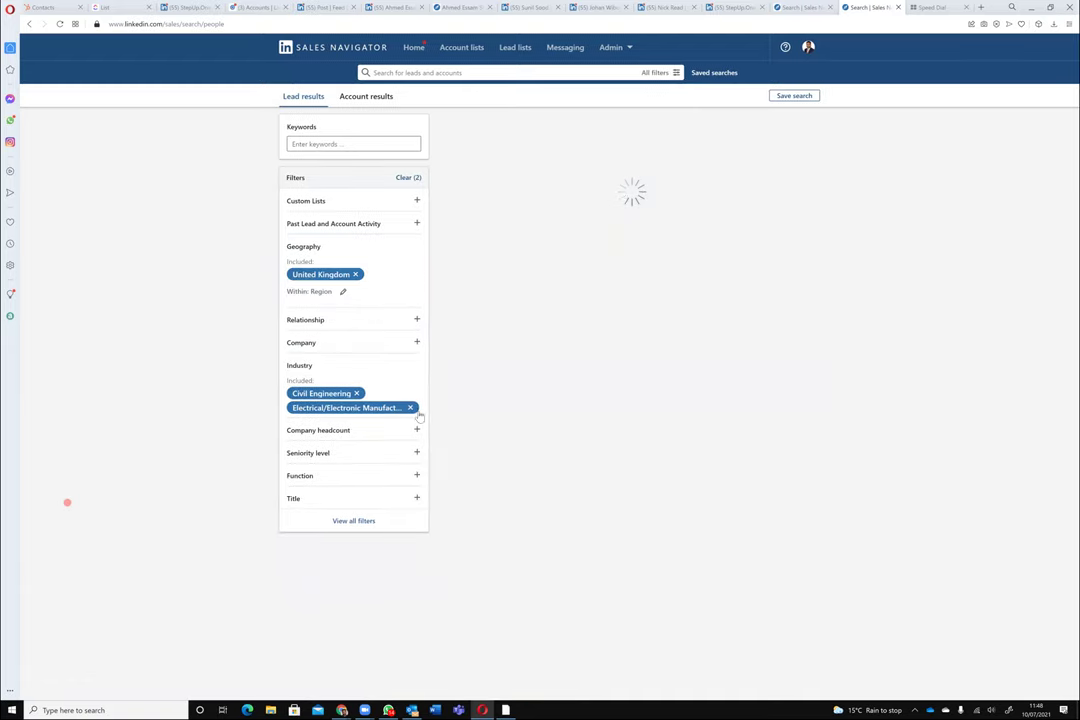
- Replace Electrical/Electronic Manufacturing and Civil Engineering with Broadcast Media, Online Media and Media Production industries
click(410, 407)
click(357, 394)
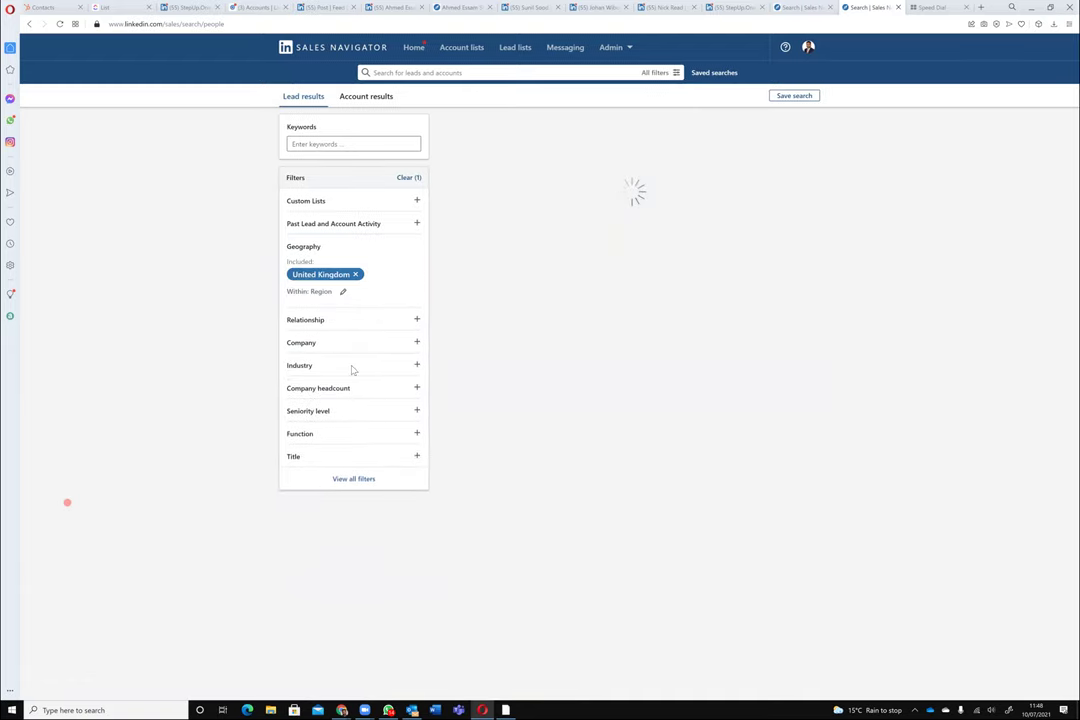
click(352, 367)
text(media)
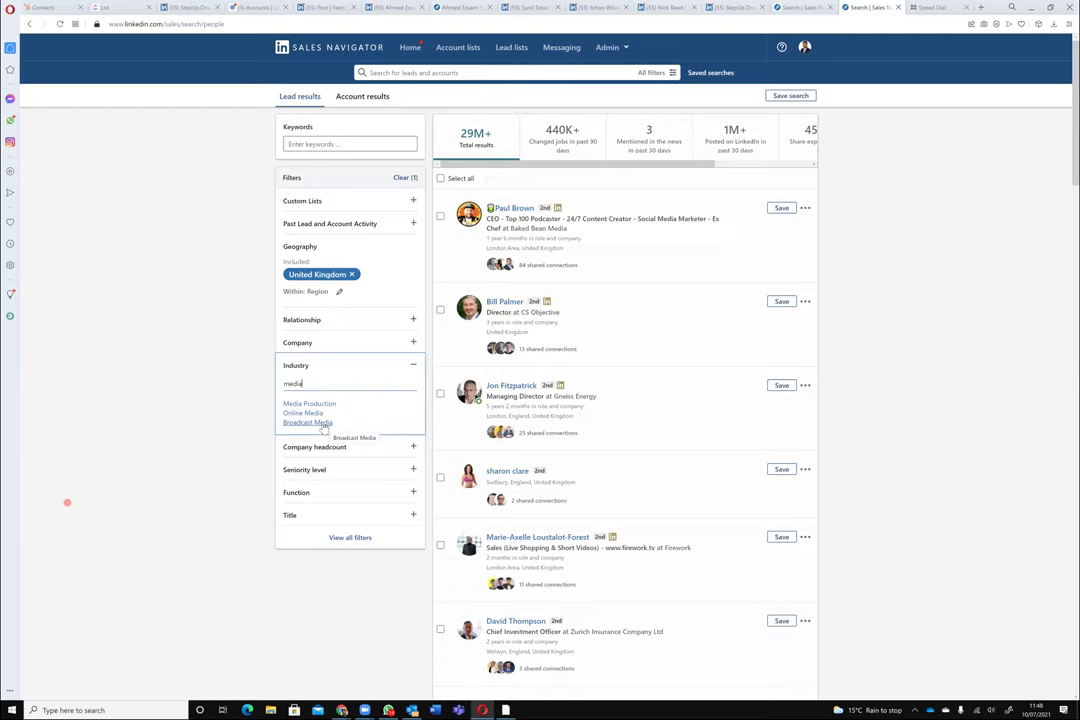
click(324, 425)
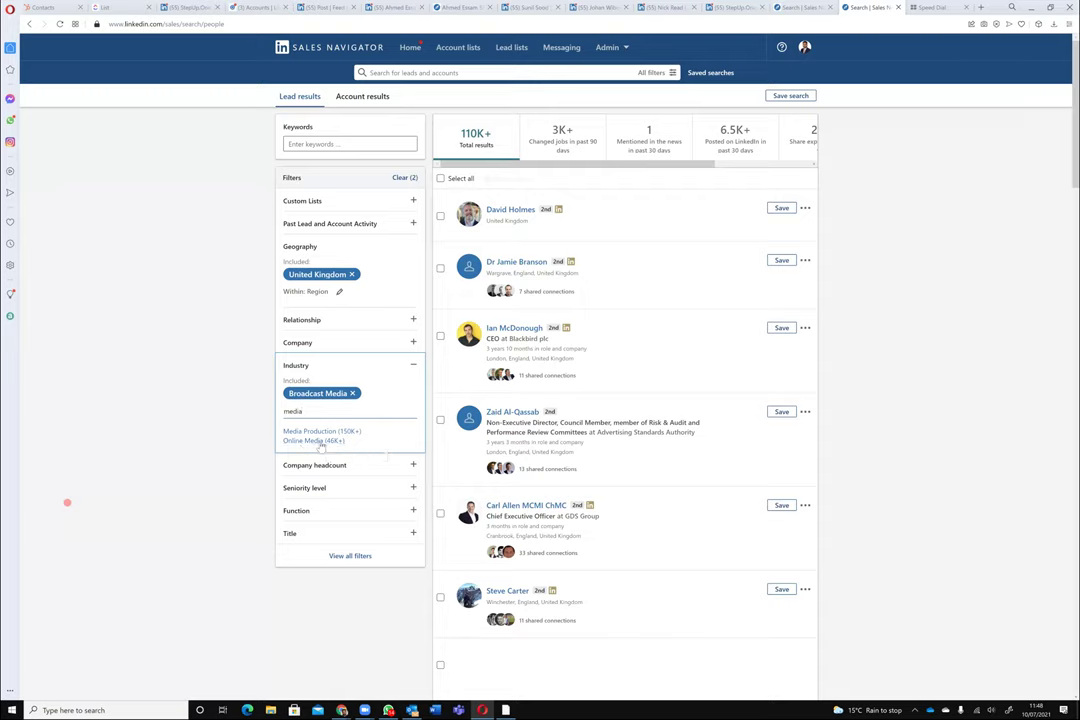
click(318, 442)
text(media)
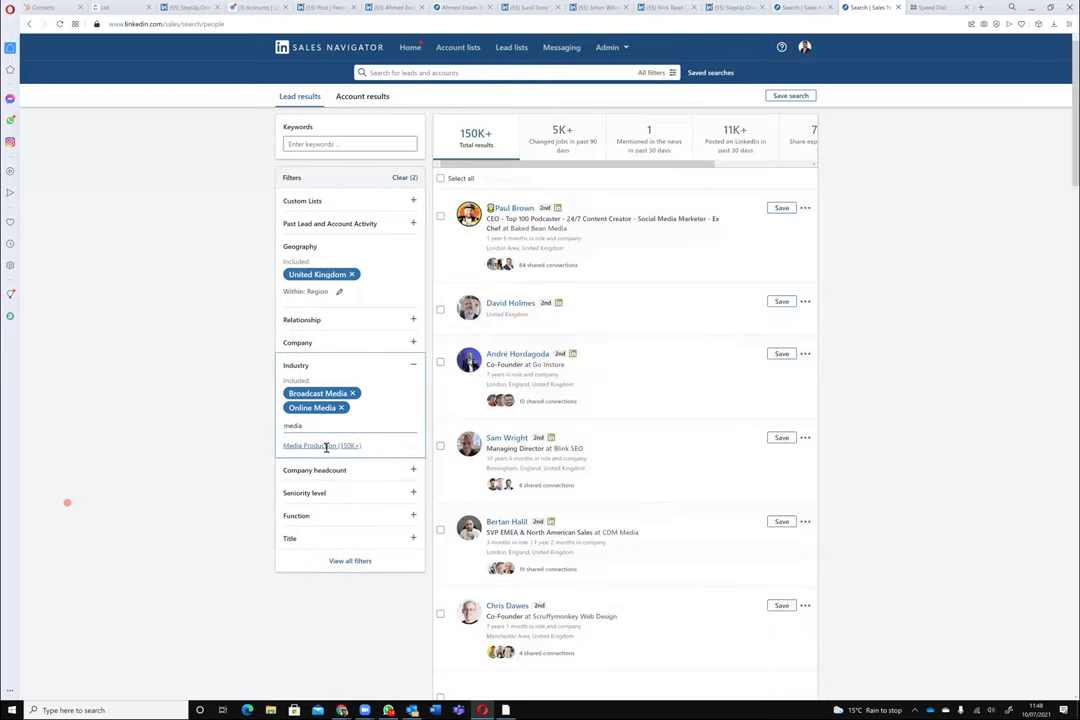
click(325, 446)
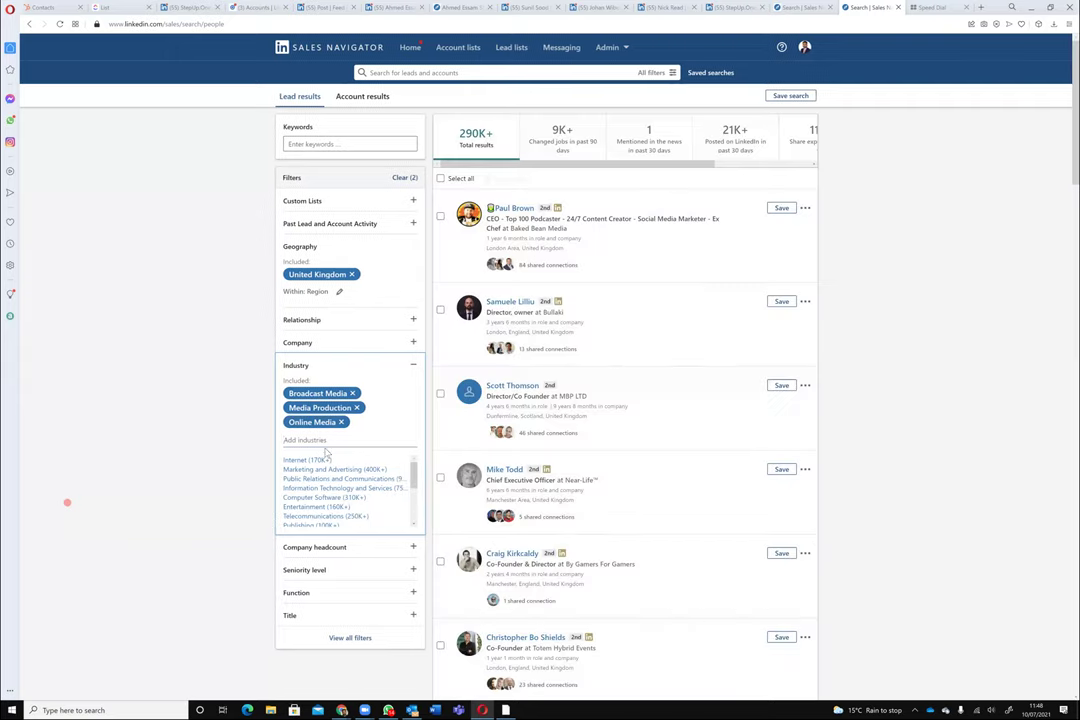
click(261, 453)
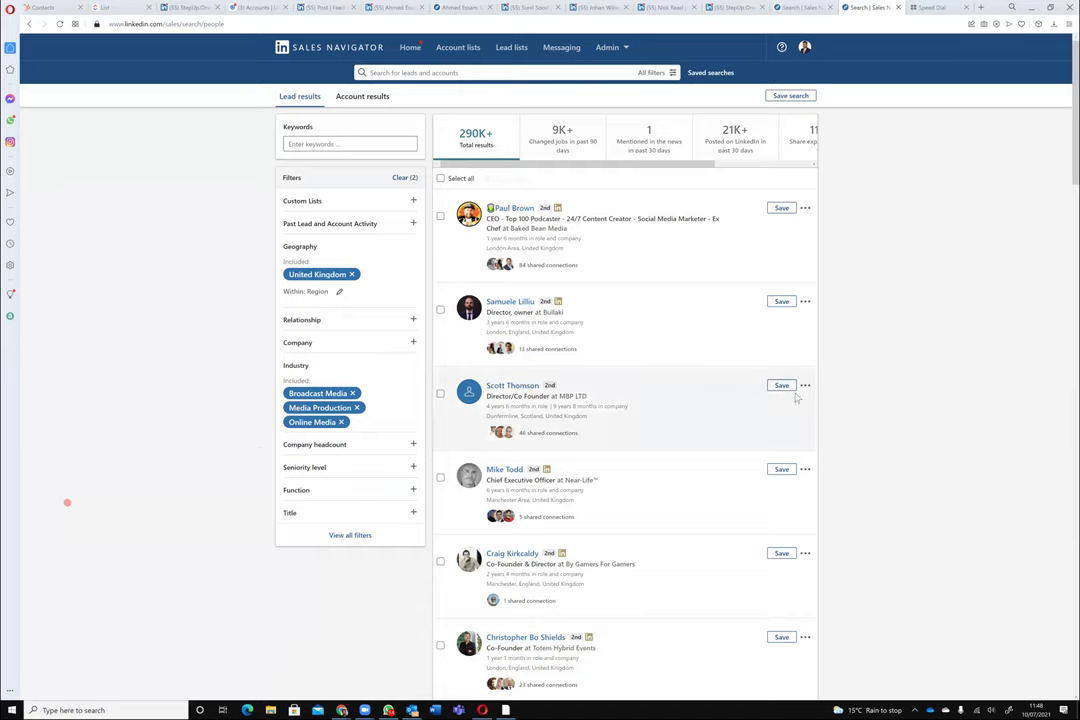
- Limit company headcount to 10,000+, 5001-10,000, 1001-5000 and 501-1000 employees, giving 85K+ leads
click(330, 343)
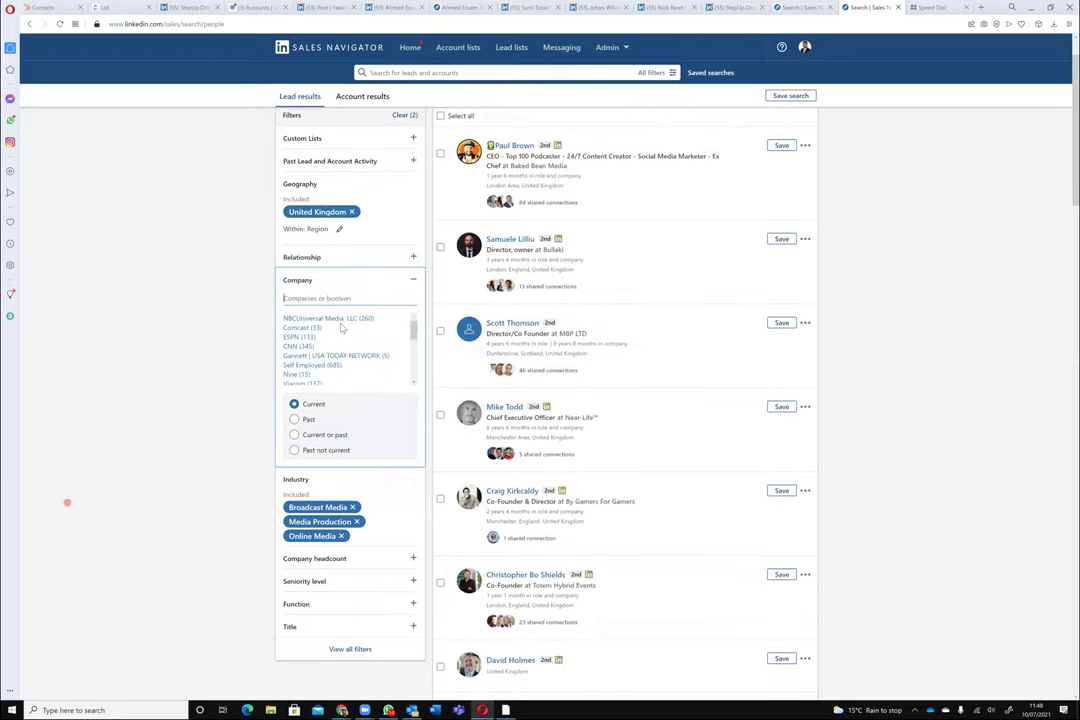
scroll(315, 360, down, 2)
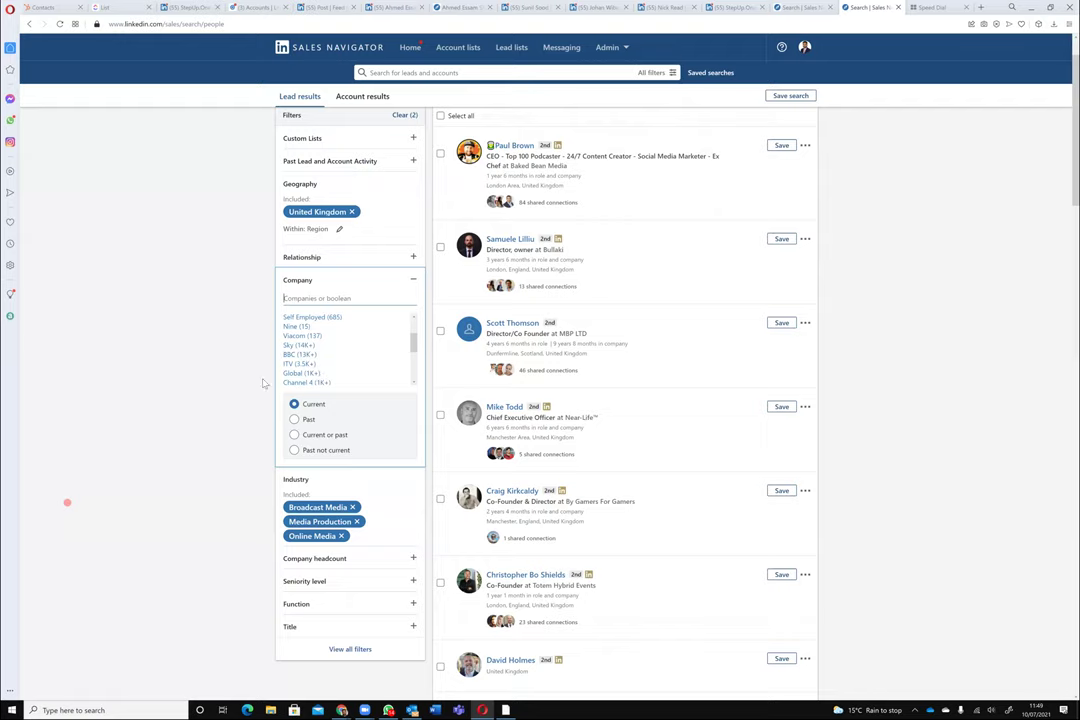
click(212, 374)
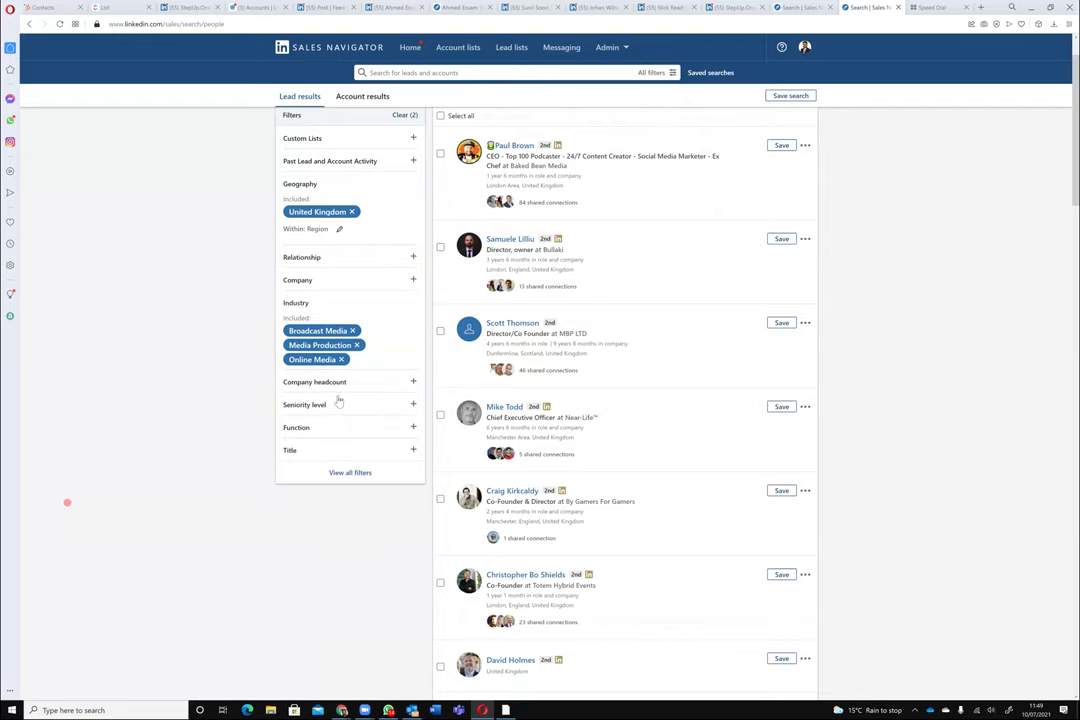
click(350, 382)
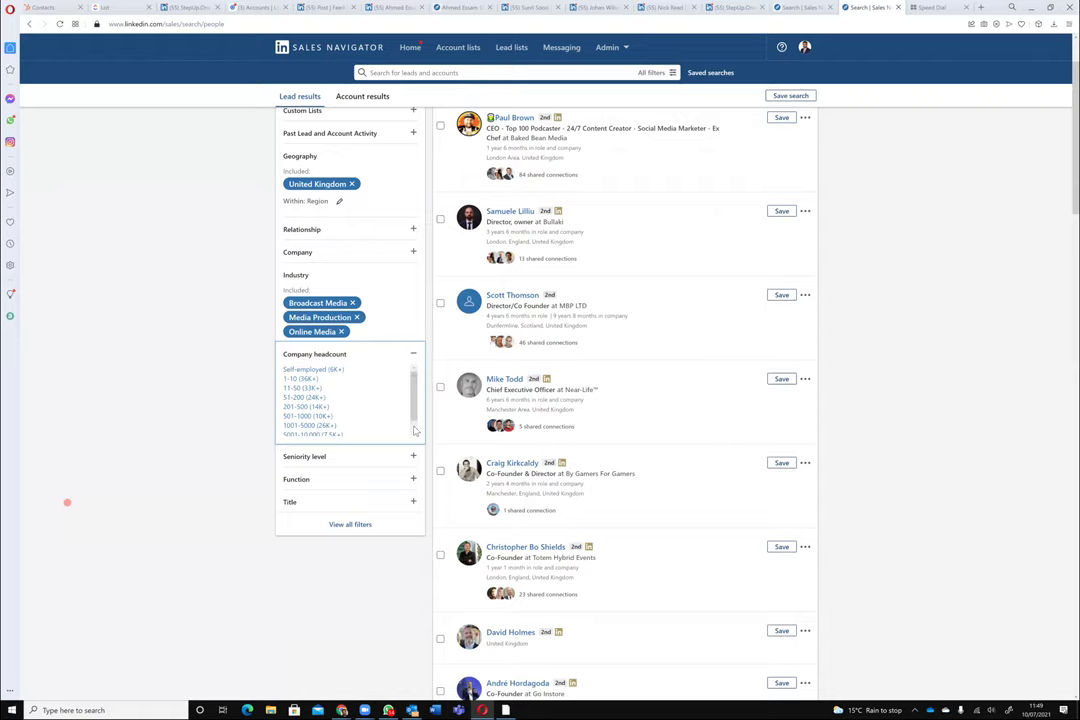
scroll(405, 420, down, 1)
click(330, 440)
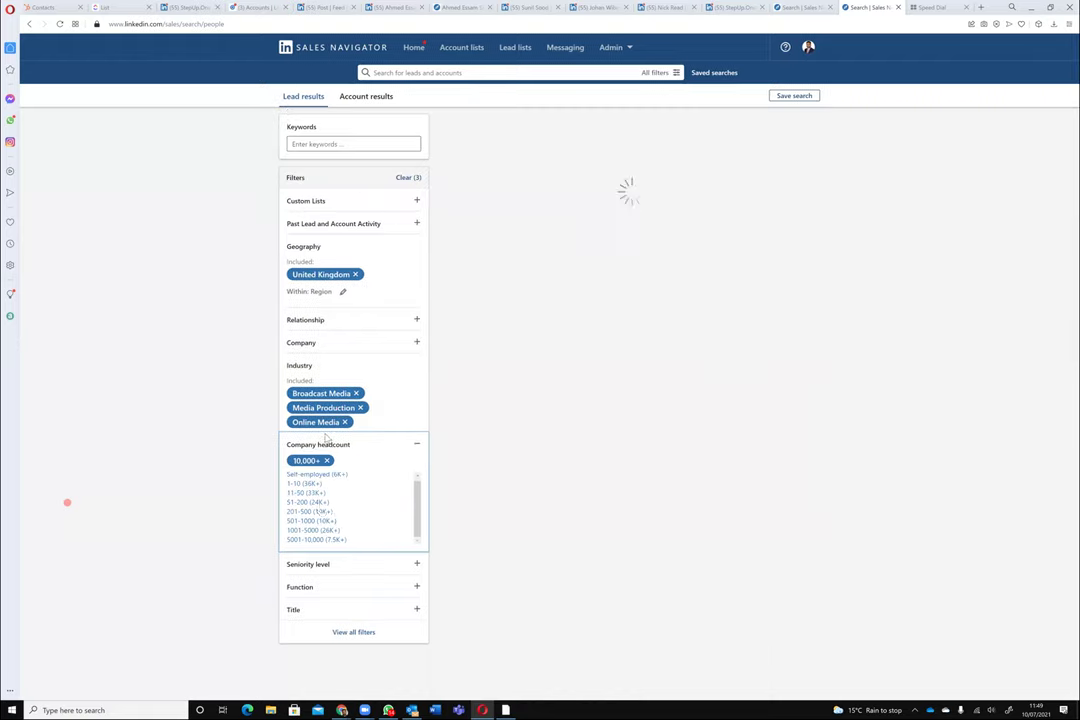
click(322, 539)
click(322, 537)
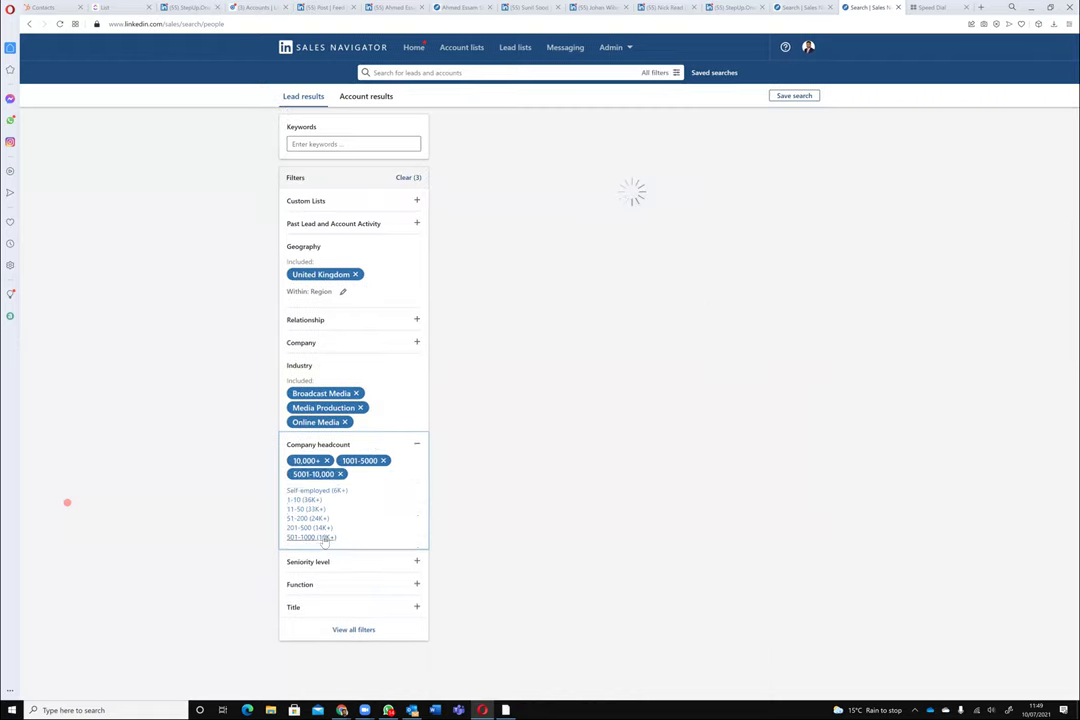
click(322, 538)
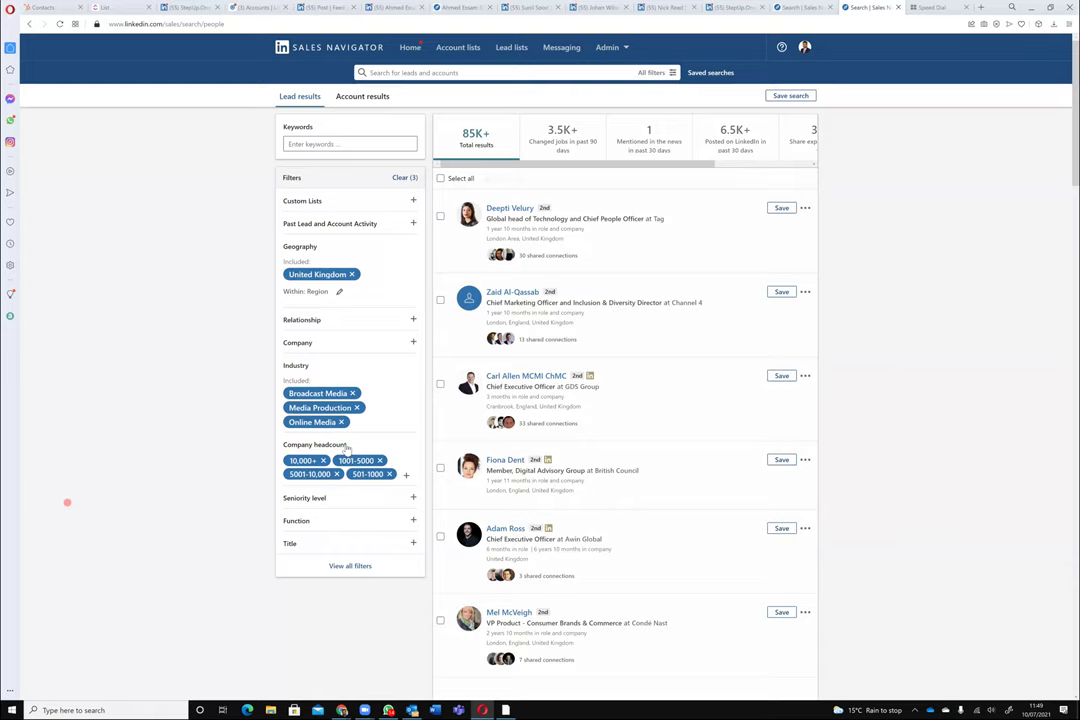
scroll(347, 449, down, 3)
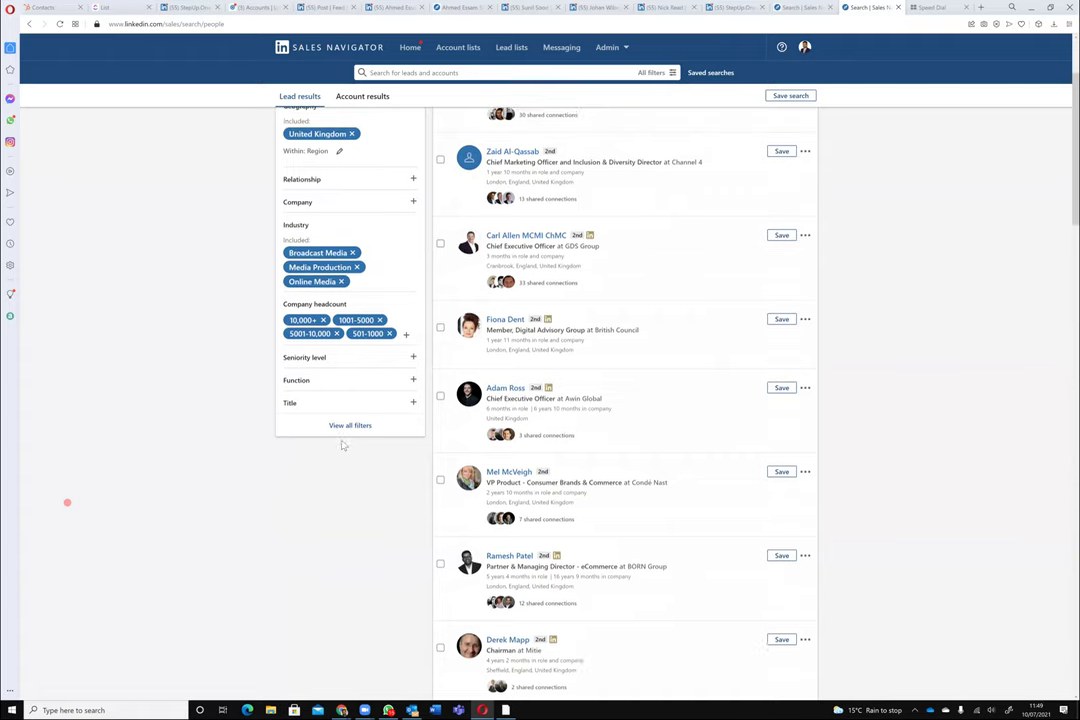
scroll(342, 445, up, 3)
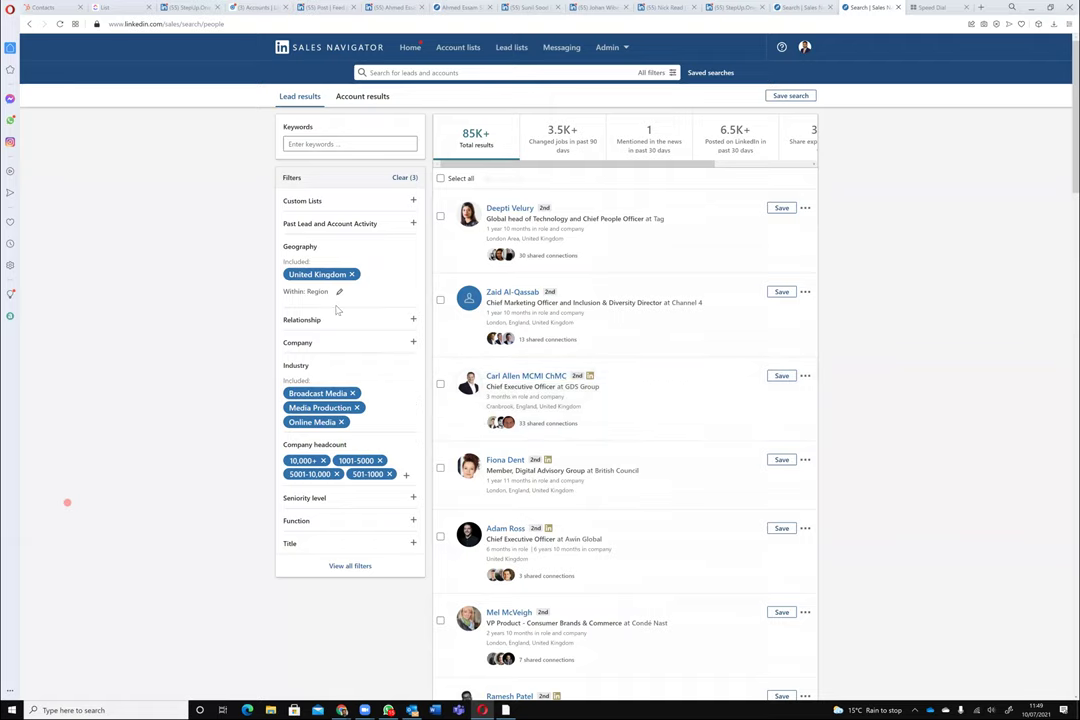
click(336, 144)
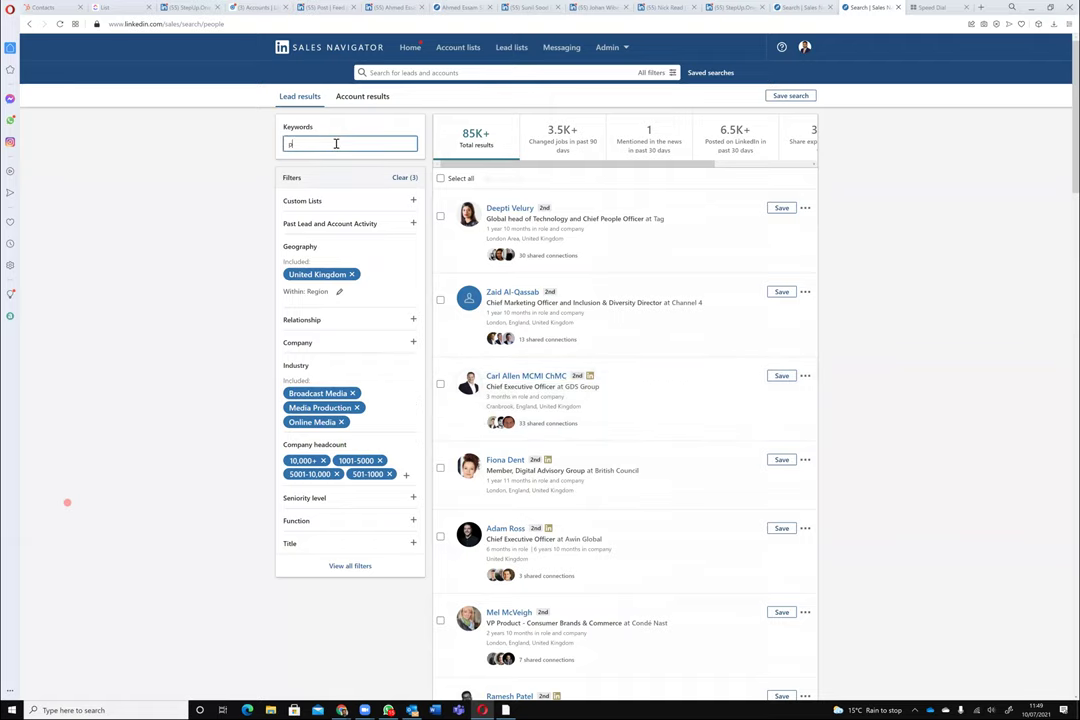
click(319, 541)
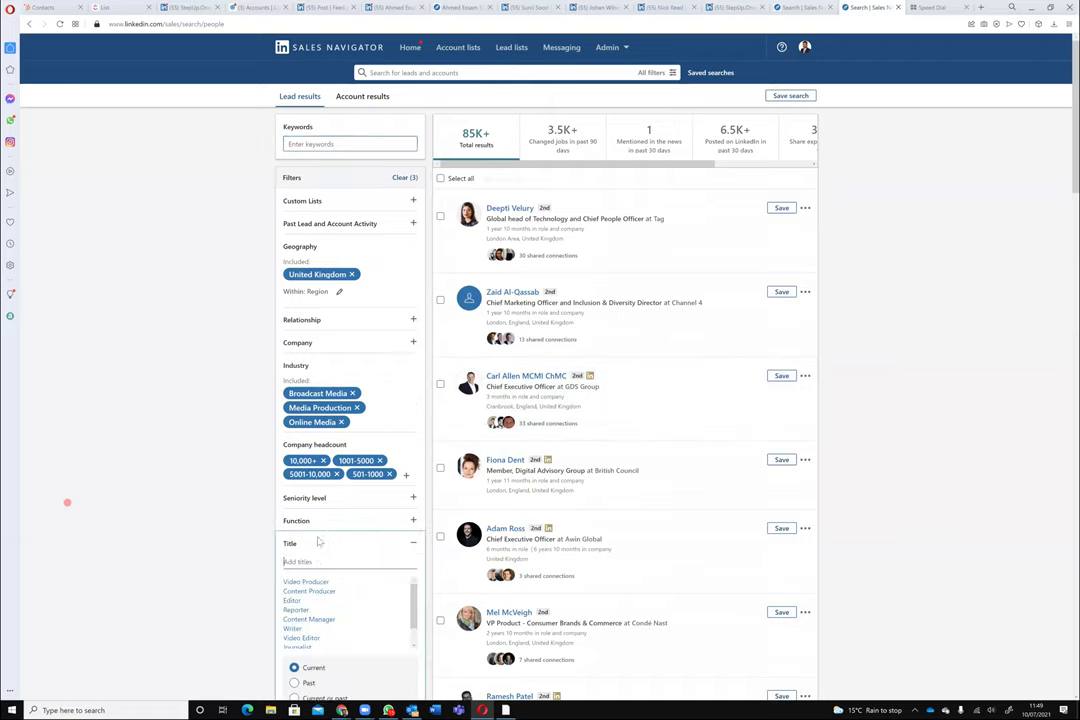
scroll(367, 412, down, 3)
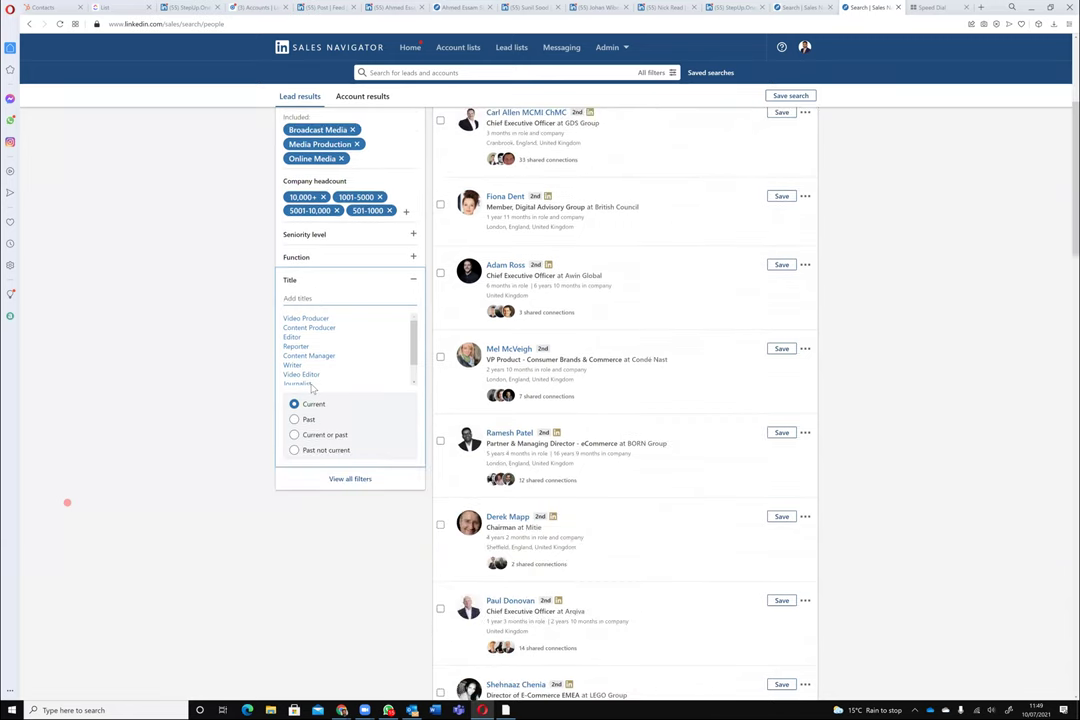
click(291, 337)
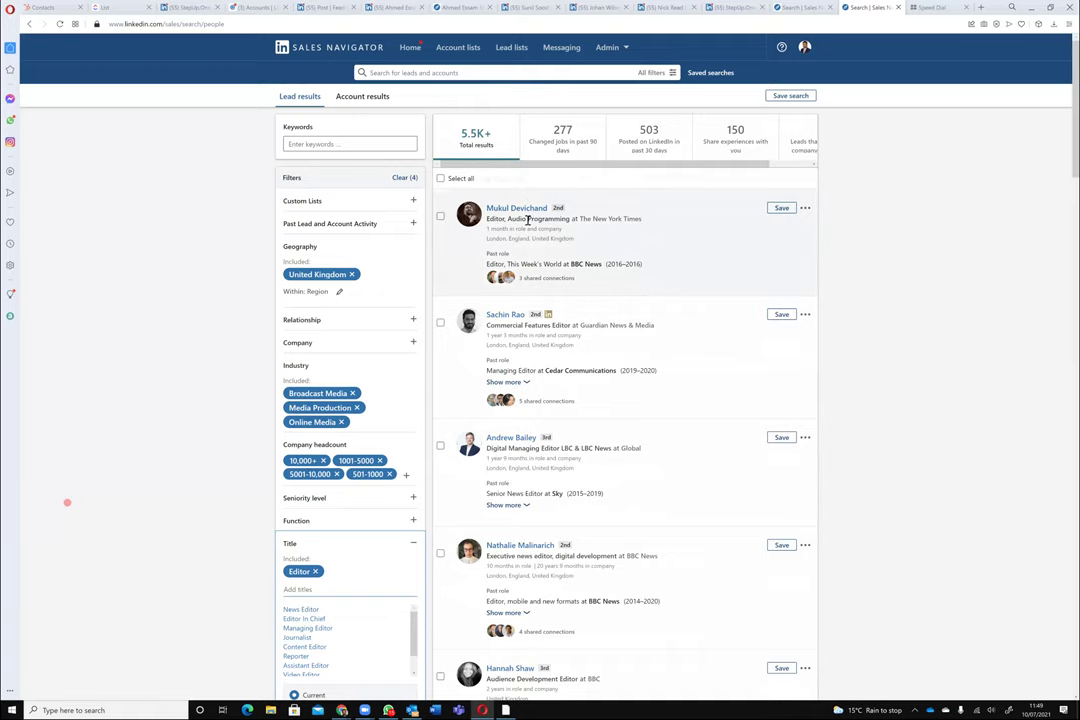
scroll(528, 220, down, 1)
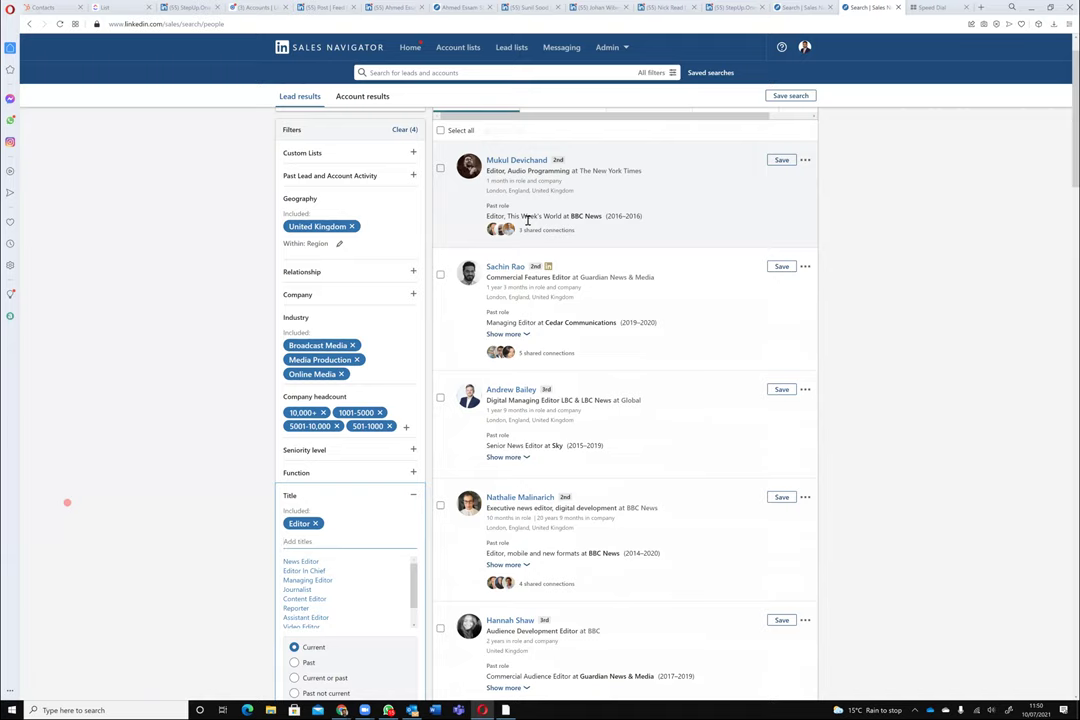
scroll(527, 220, down, 1)
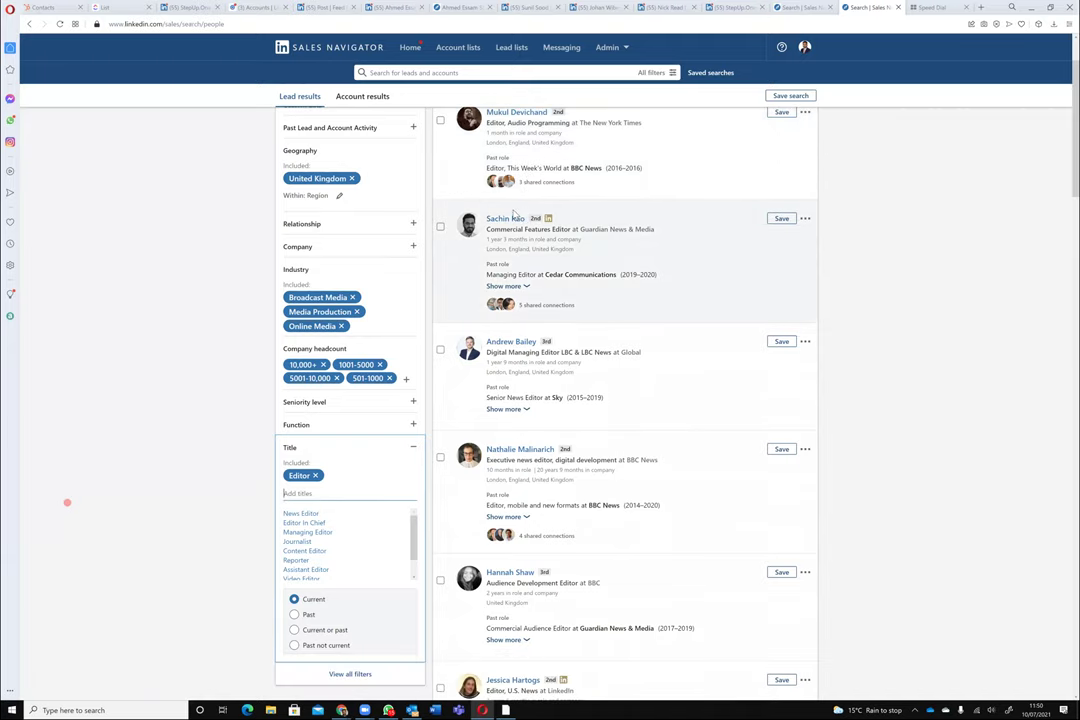
scroll(515, 215, down, 4)
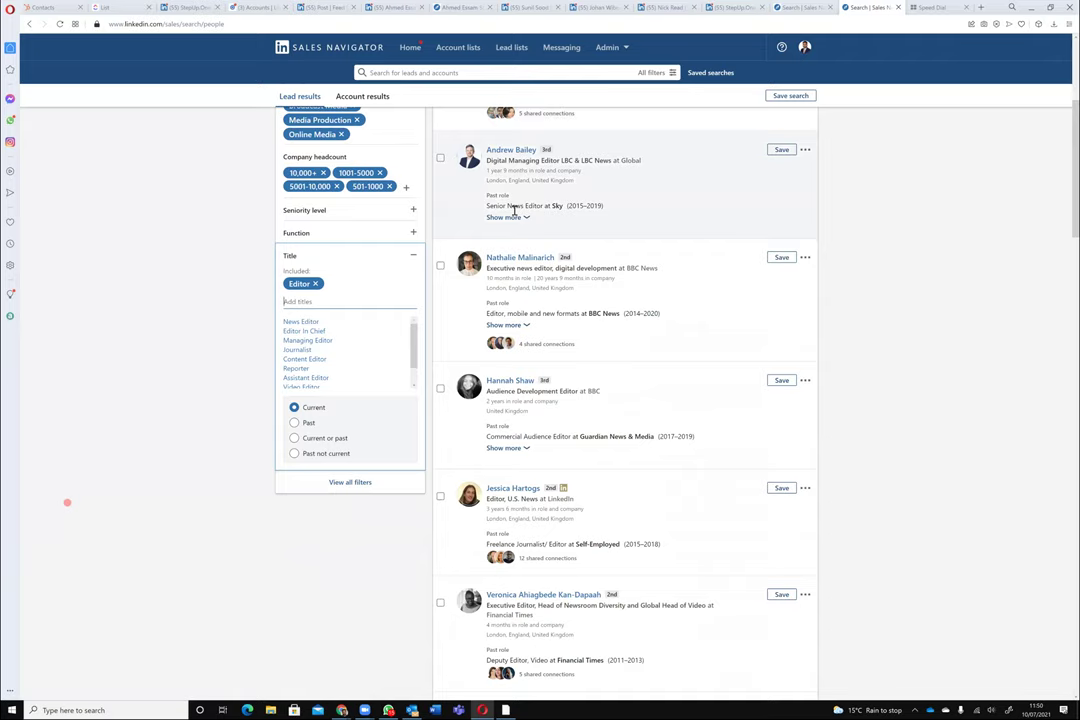
scroll(514, 208, down, 2)
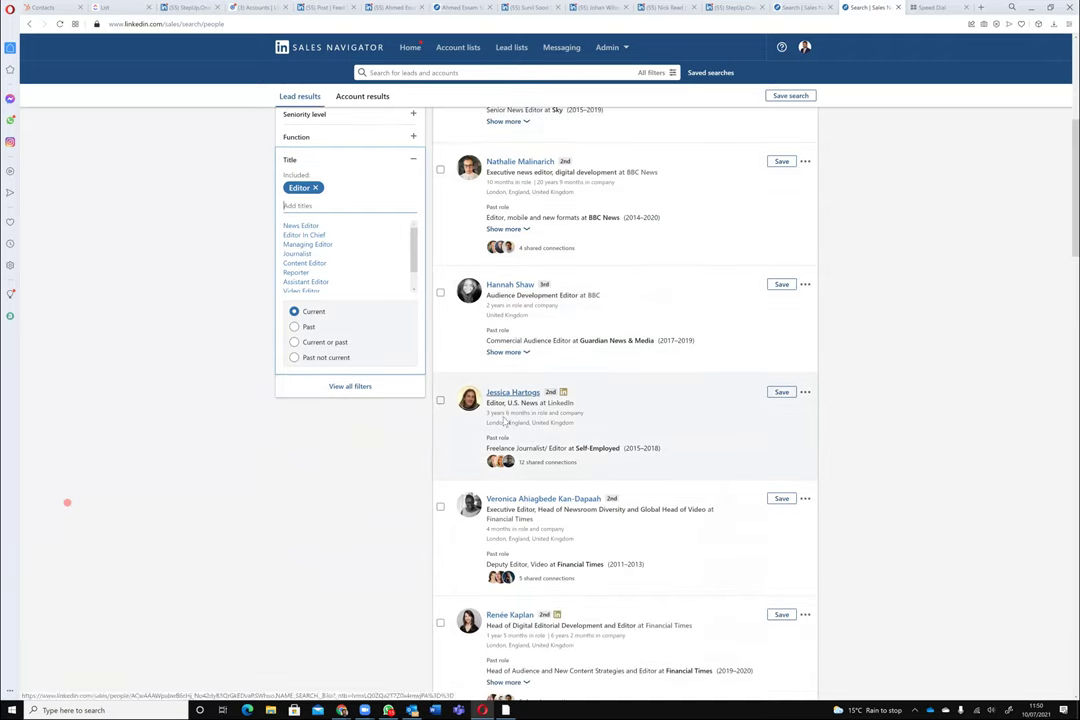
scroll(505, 422, down, 3)
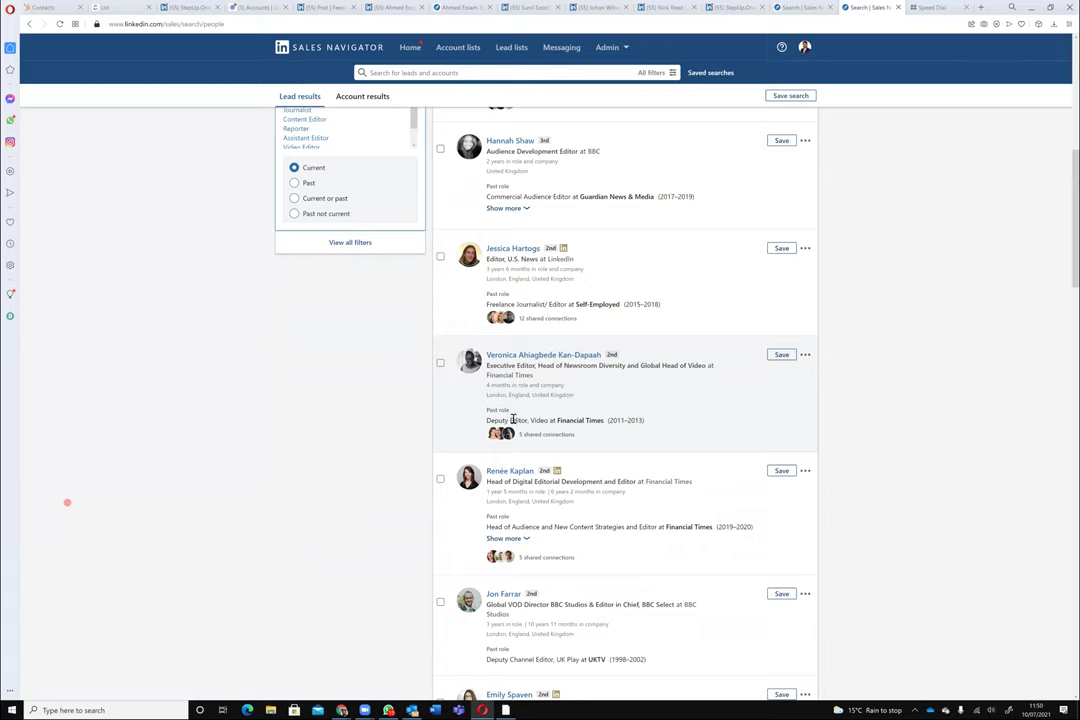
scroll(512, 420, down, 5)
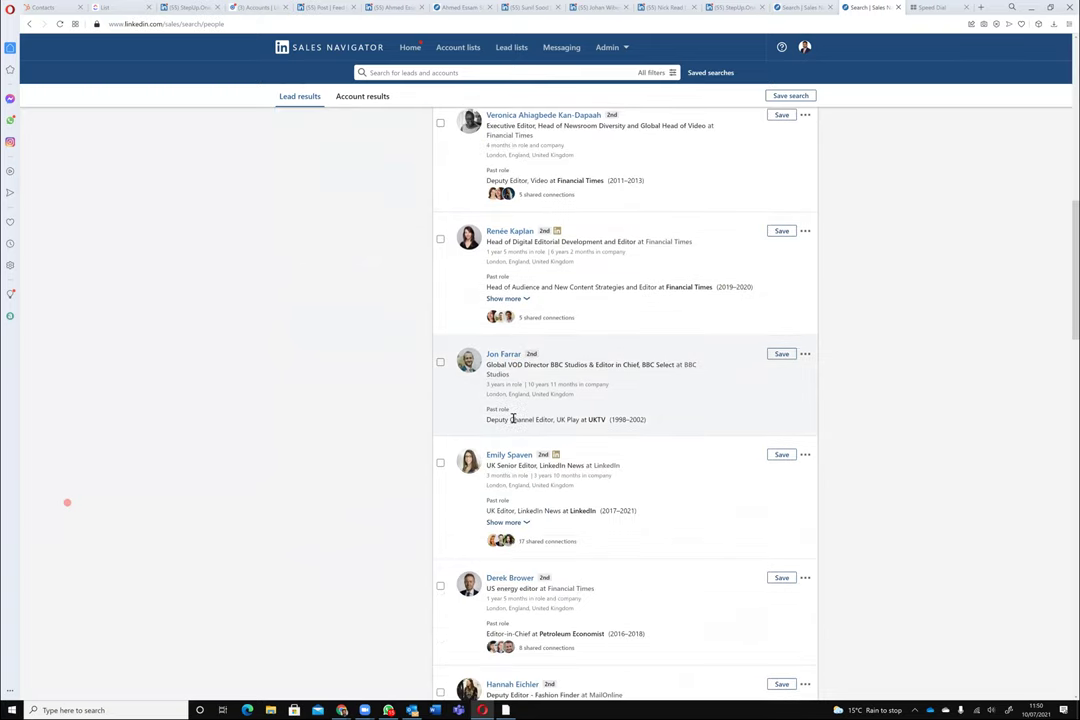
scroll(512, 418, up, 15)
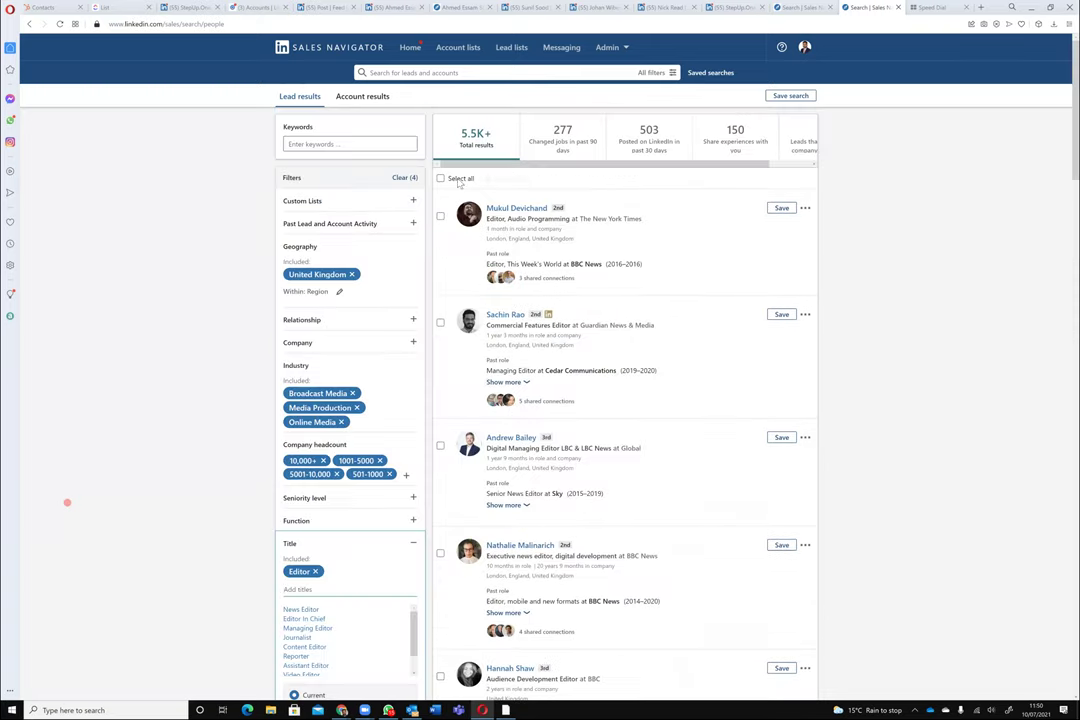
- Close the Editor title suggestions, then return to the shared ClickUp to-do list
click(206, 211)
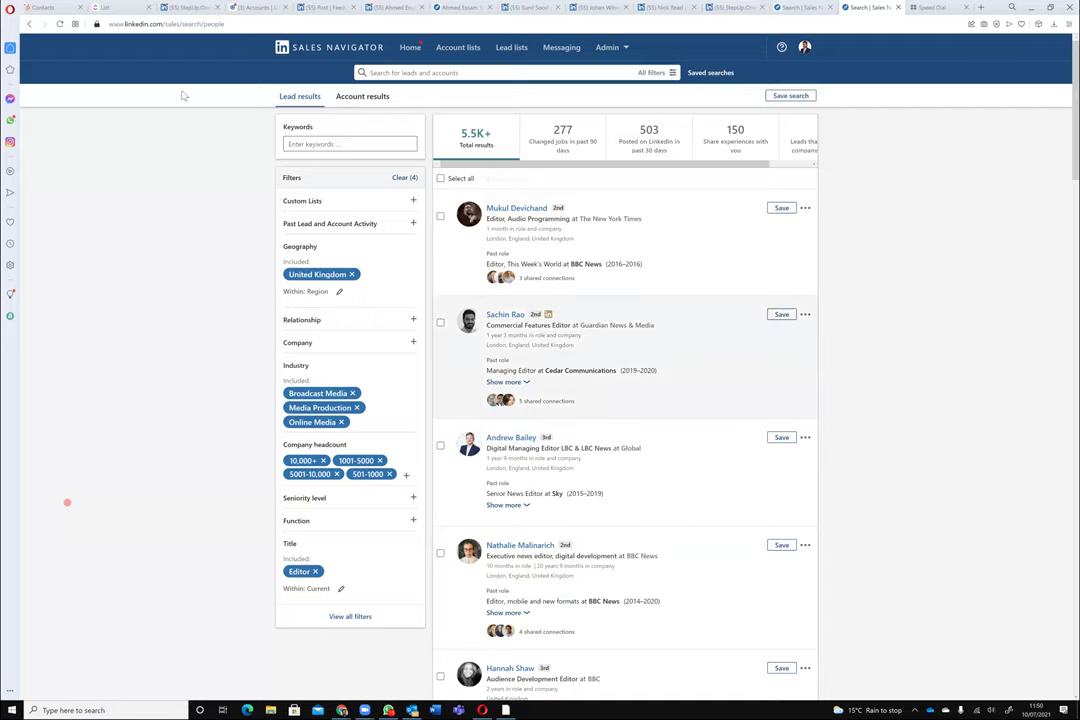
click(106, 8)
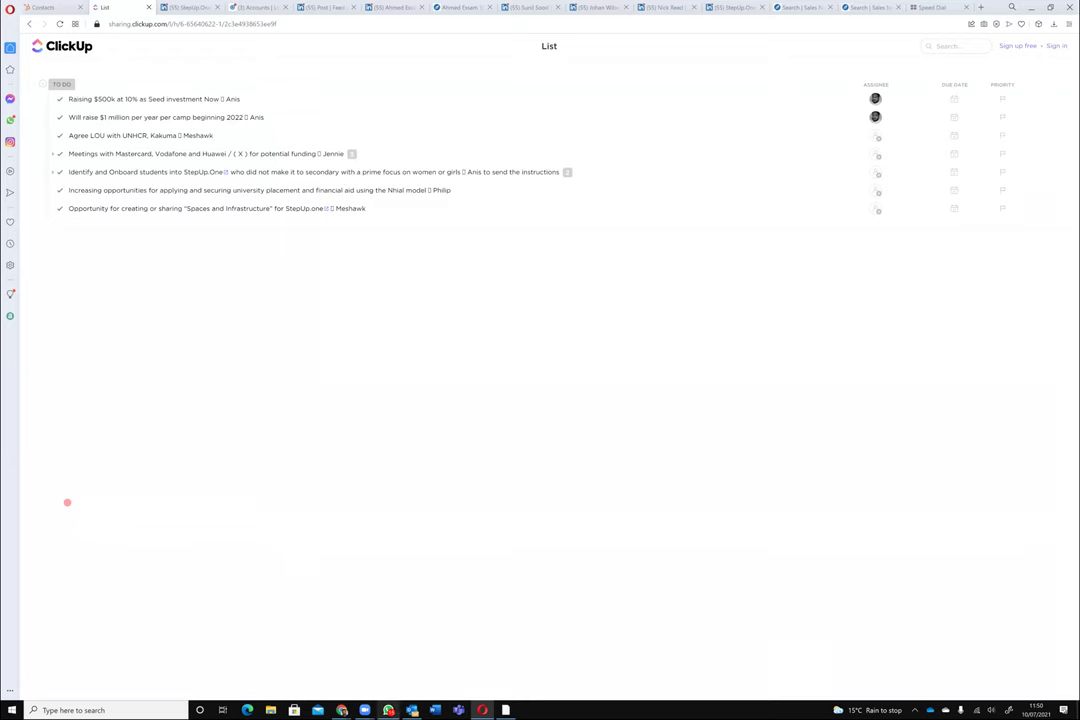
- Switch to WhatsApp's StepUp.One Group Leaders chat
key(alt+Tab)
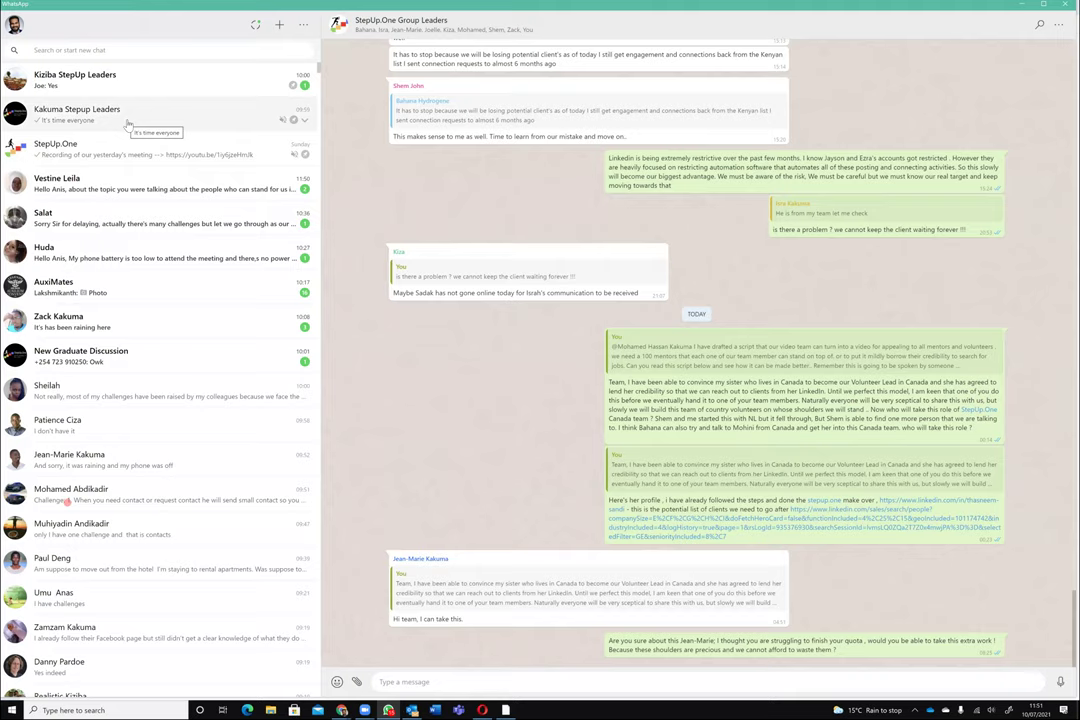
- Find the New Graduate Instructions group via 'instr' and select the ClickUp link in its description
click(124, 51)
text(instr)
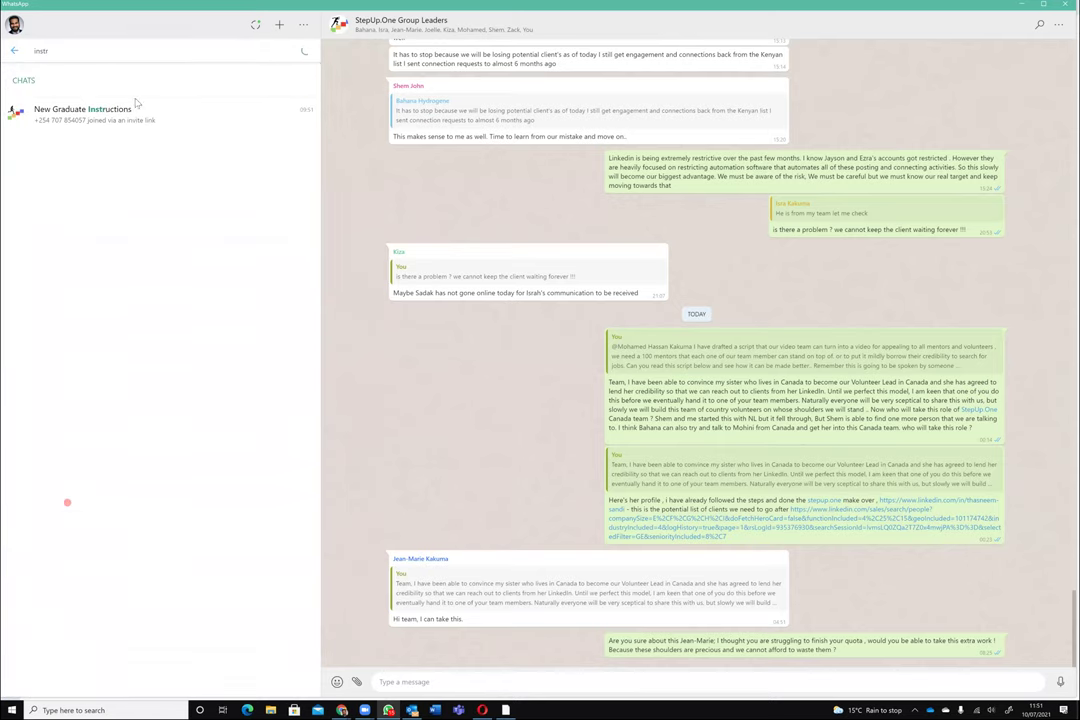
click(140, 122)
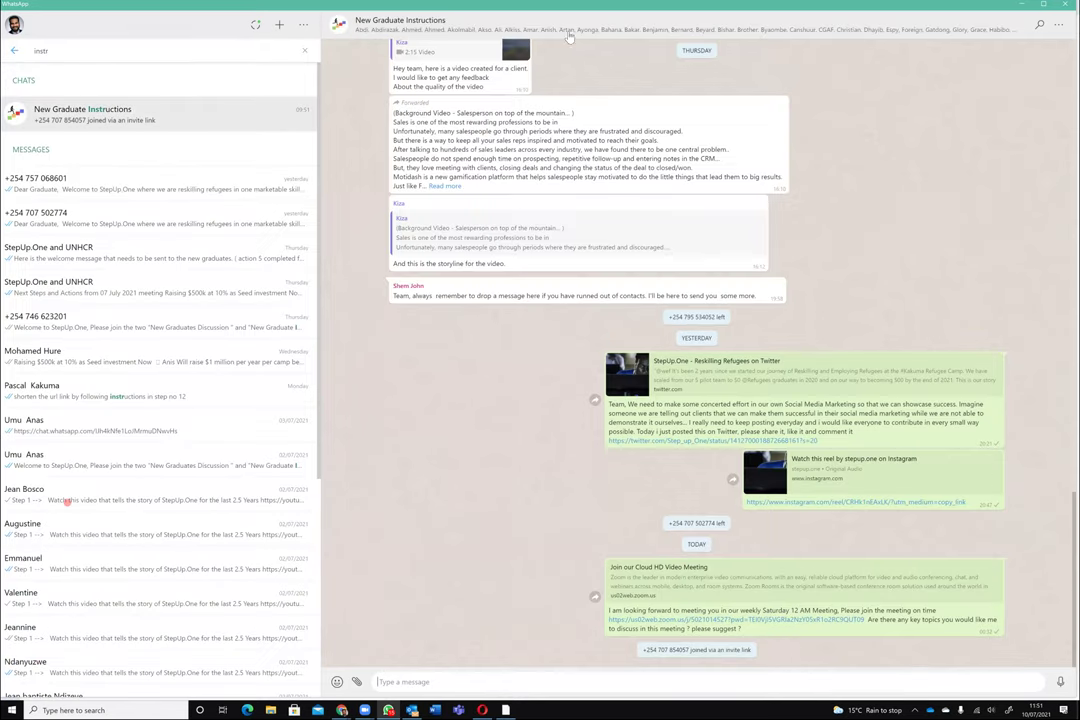
click(495, 27)
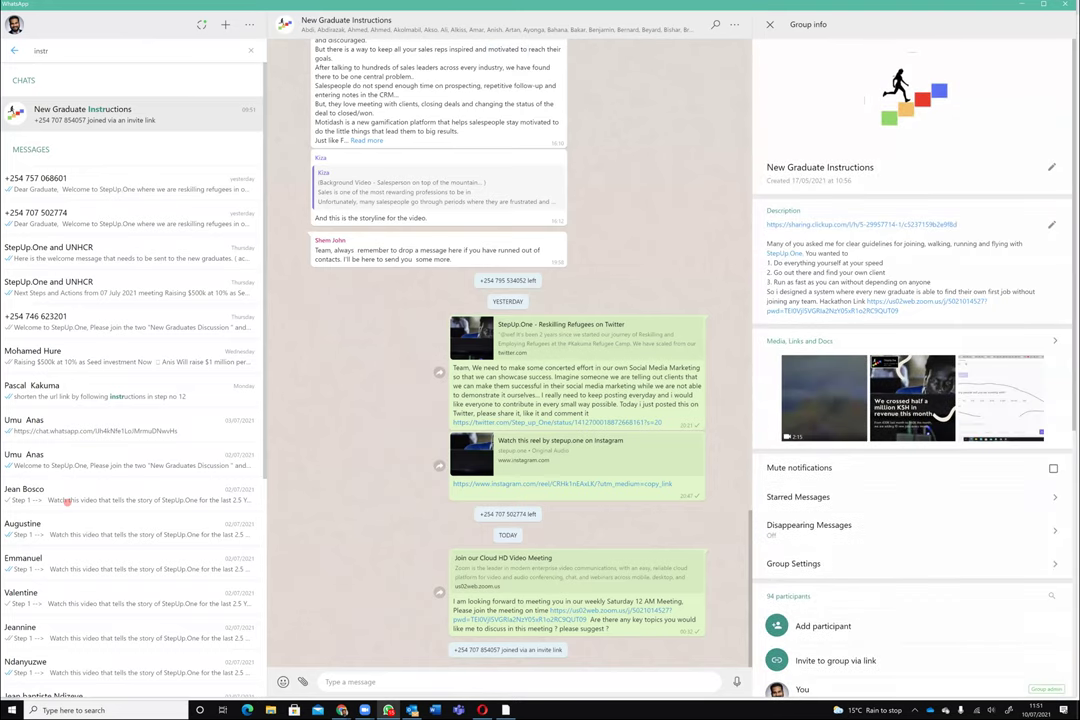
click(1051, 224)
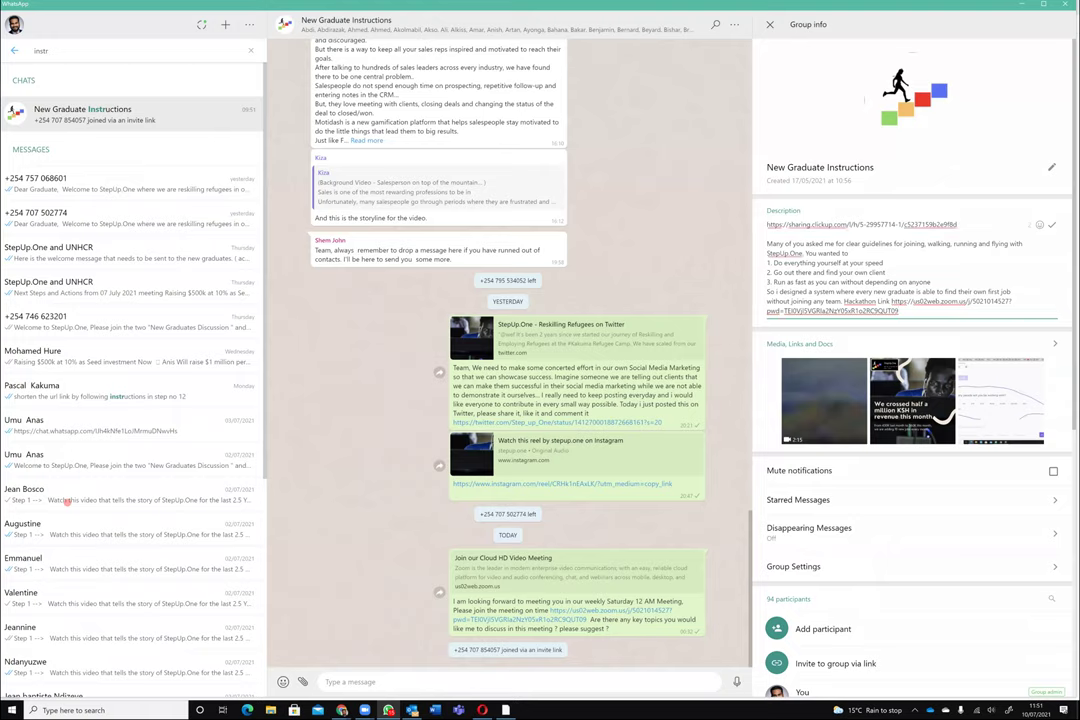
triple_click(931, 224)
key(alt+Tab)
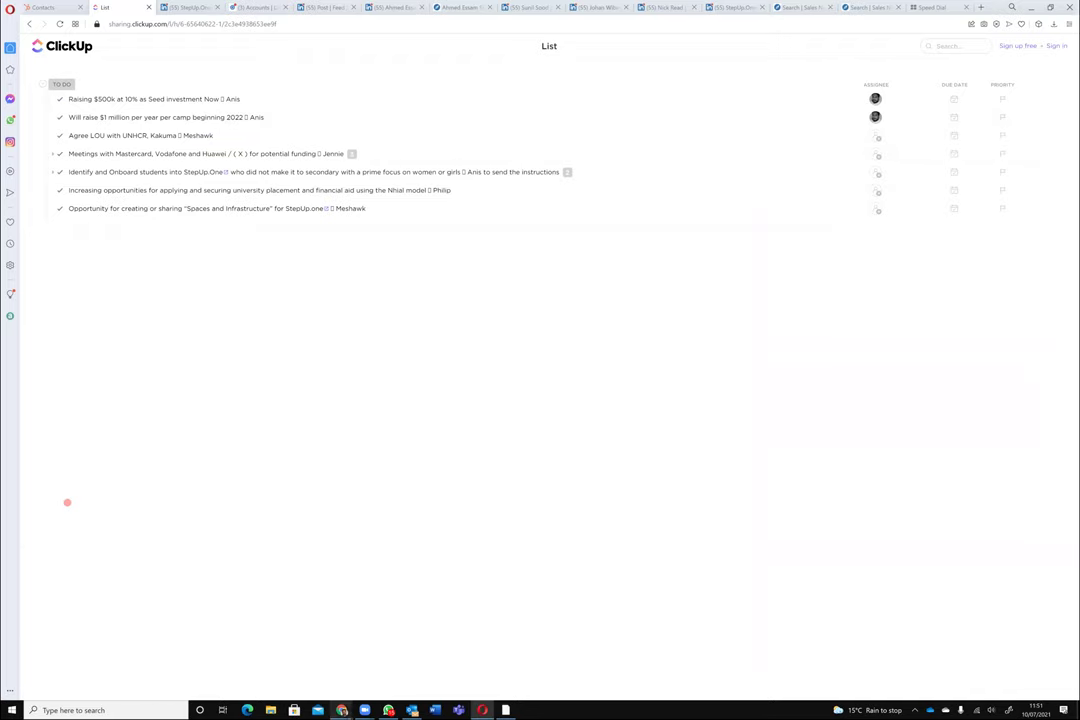
- Bring up the shared onboarding task list in Chrome and scroll through the Finding Your first Job tasks
key(alt+Tab)
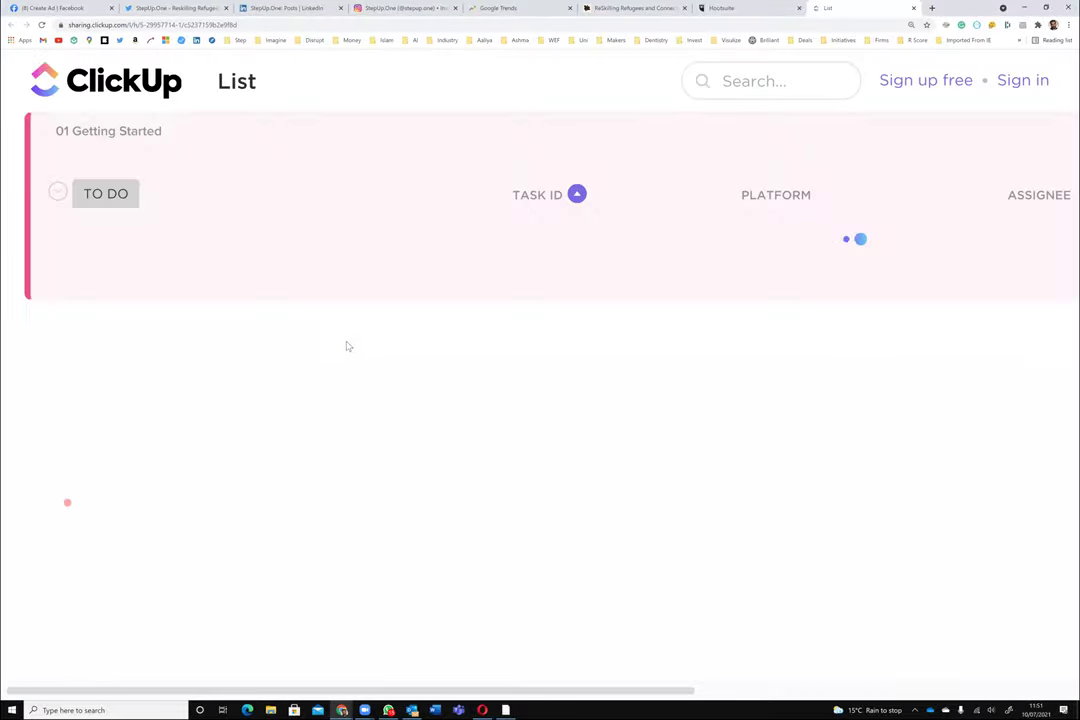
scroll(336, 343, down, 1)
scroll(338, 348, down, 10)
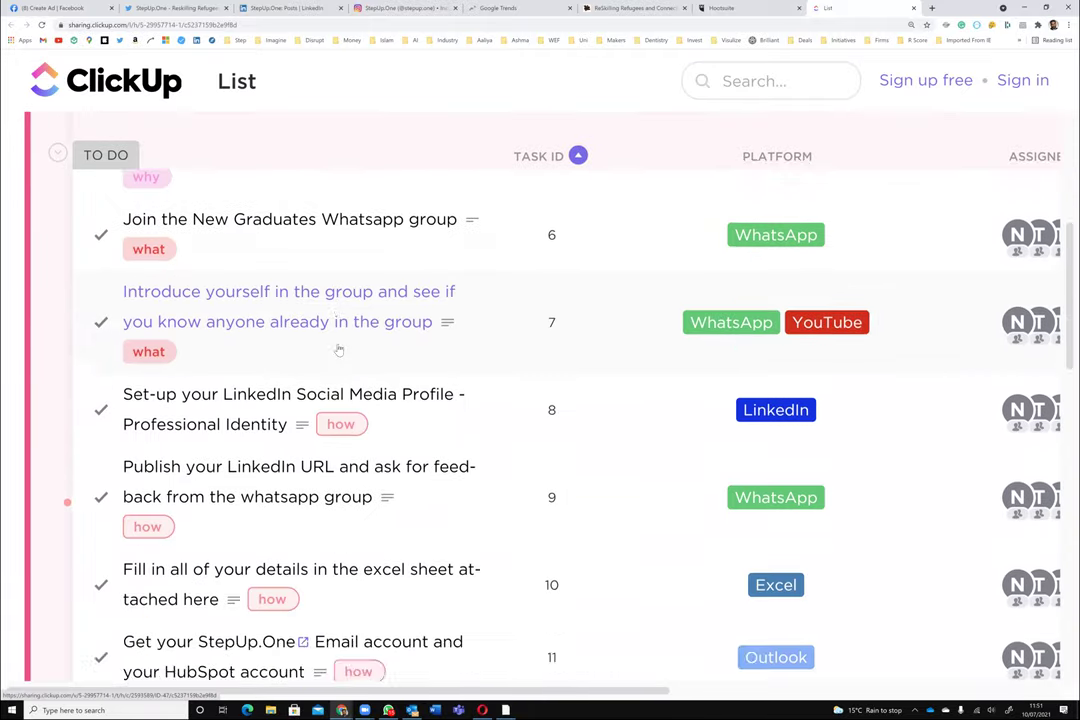
scroll(338, 348, down, 8)
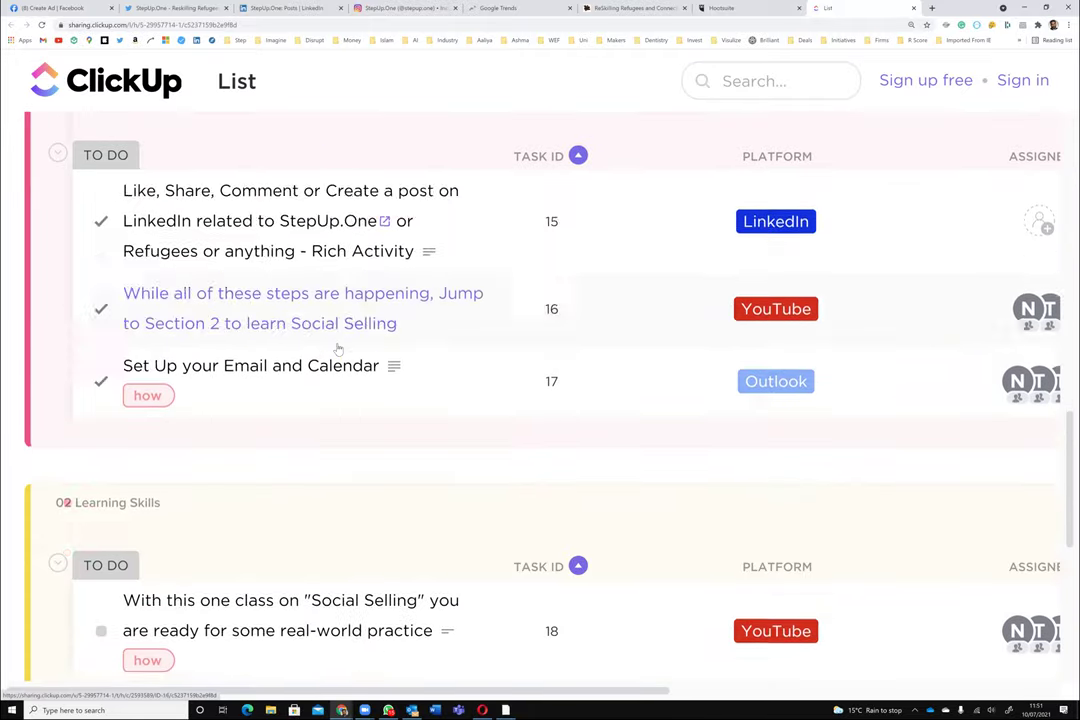
scroll(336, 350, down, 4)
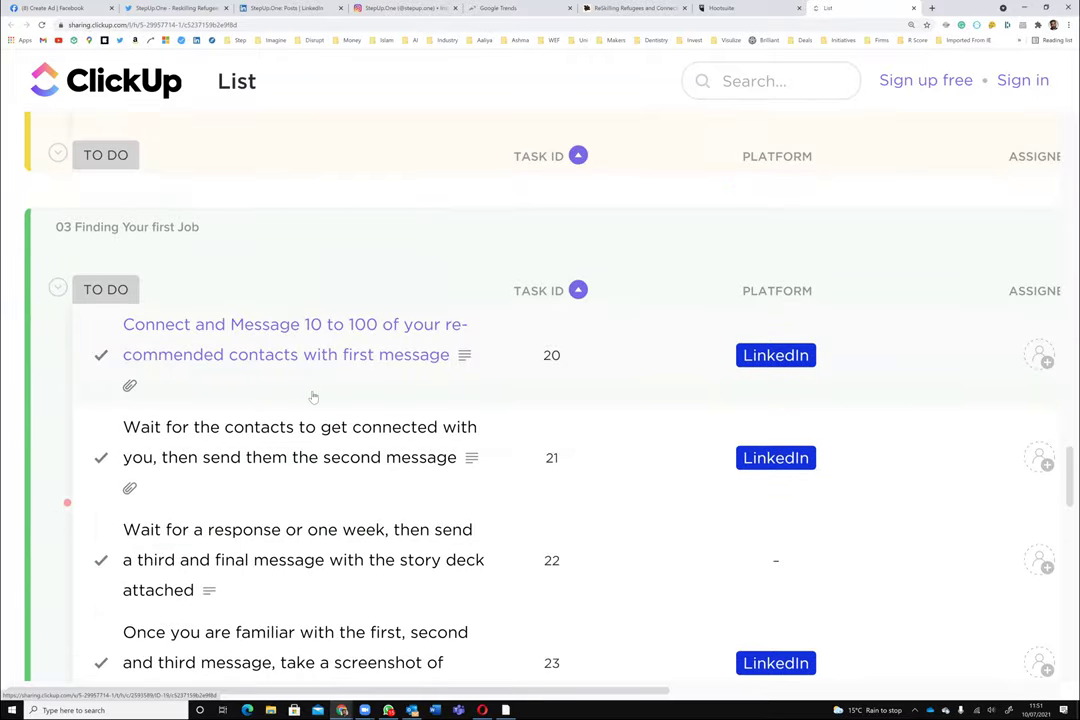
- Zoom the page out two levels so more tasks fit on screen
key(alt+f)
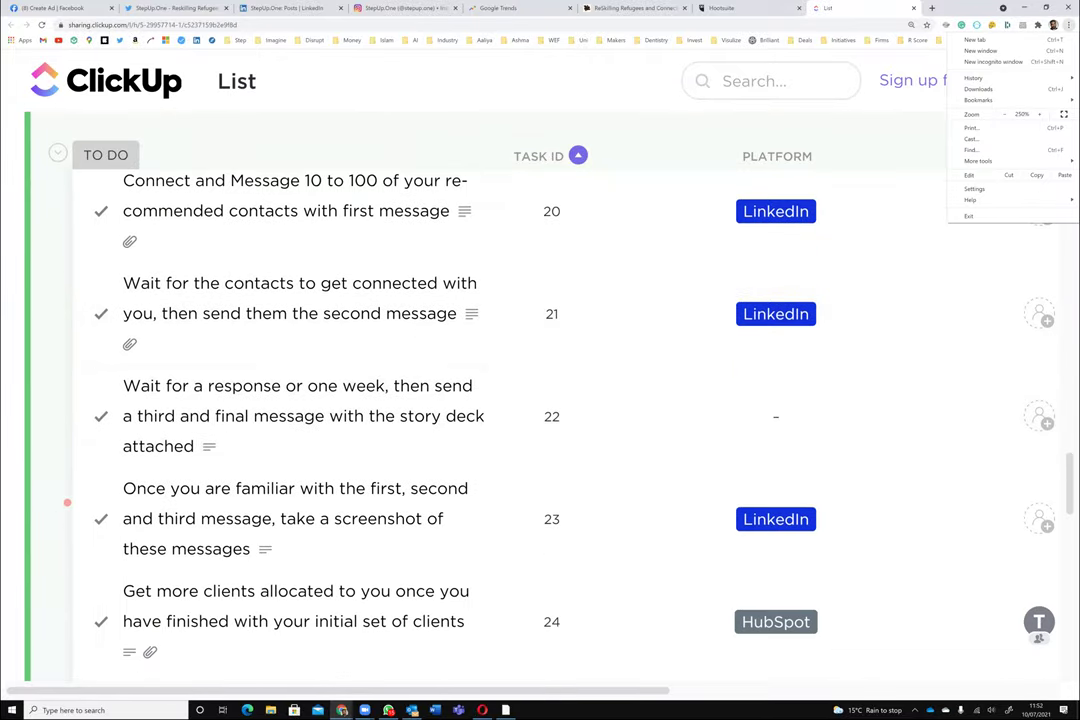
key(ctrl+minus)
key(ctrl+minus)
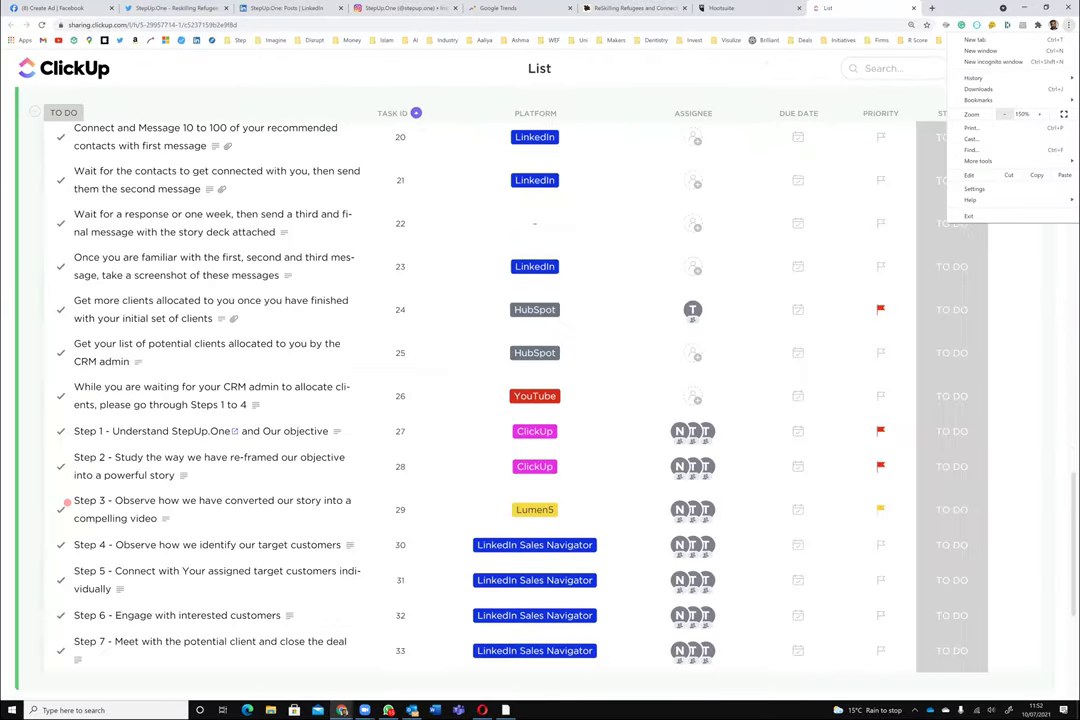
key(ctrl+minus)
key(ctrl+minus)
key(Escape)
scroll(349, 380, down, 3)
scroll(352, 378, up, 1)
scroll(352, 378, up, 3)
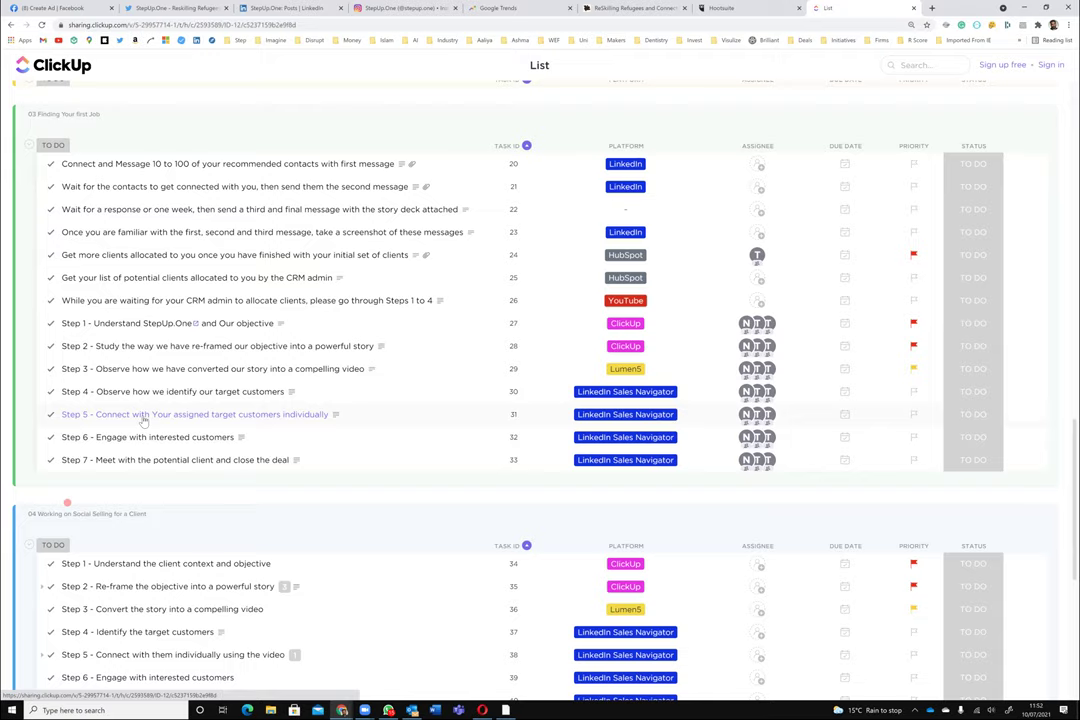
- Open the Step 5 connection task and read its full first-message template
click(143, 419)
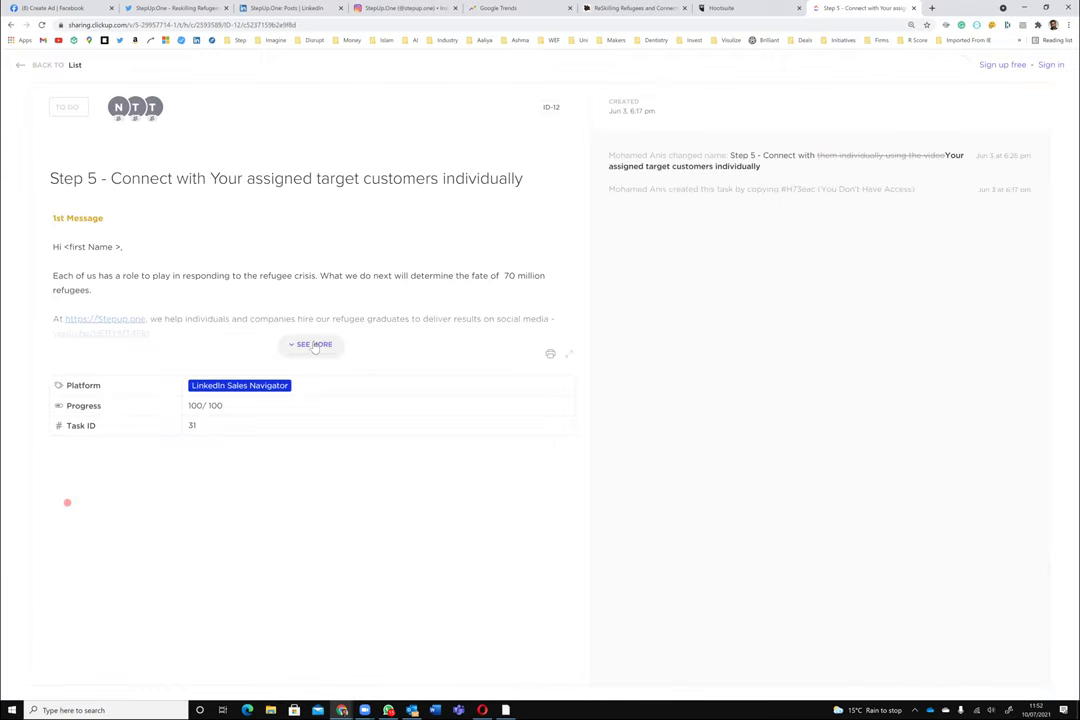
click(312, 344)
scroll(311, 343, down, 1)
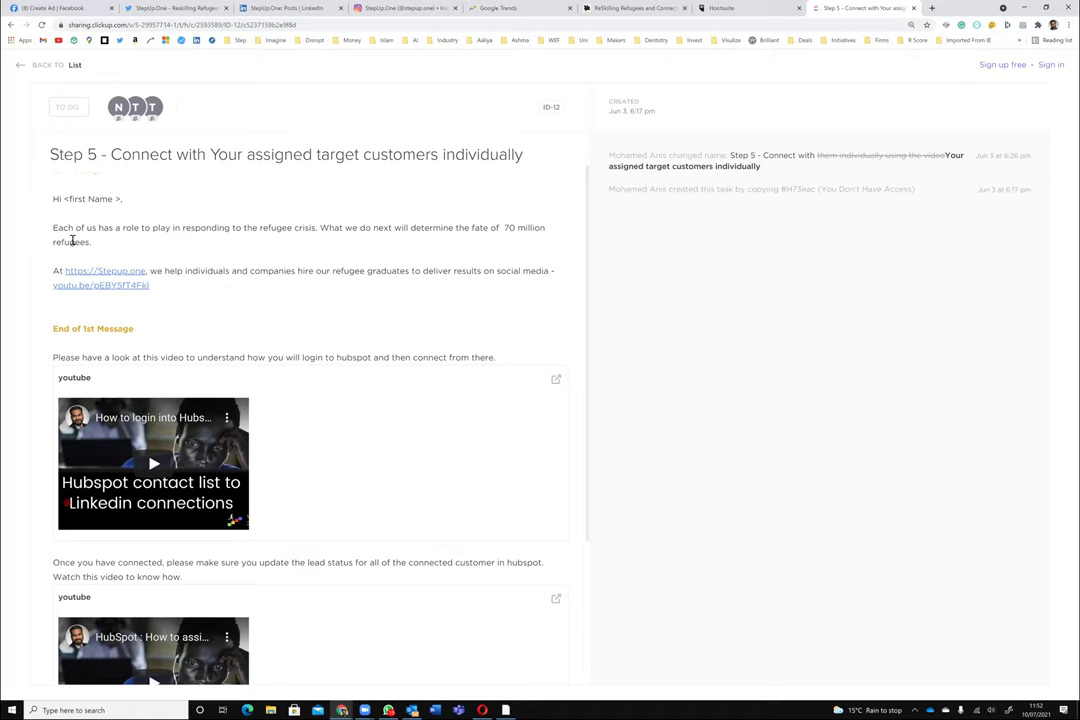
scroll(72, 241, down, 3)
scroll(107, 292, up, 3)
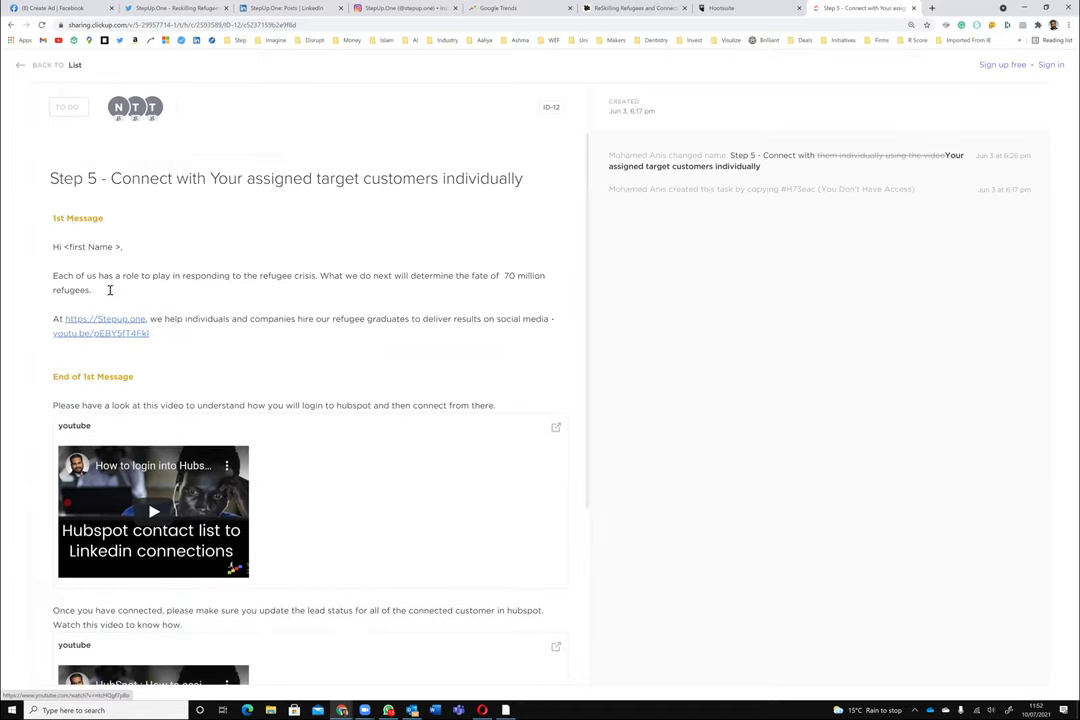
- Go back to the list and open the Step 6 - Engage with interested customers task
click(20, 66)
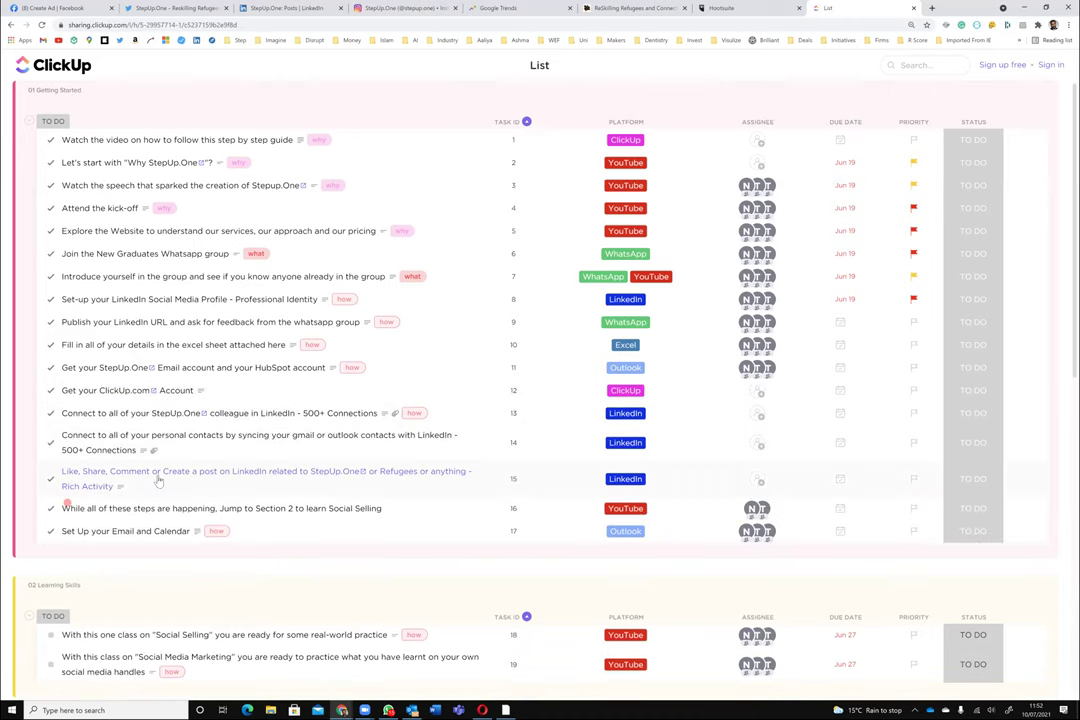
scroll(150, 515, down, 3)
scroll(158, 524, down, 5)
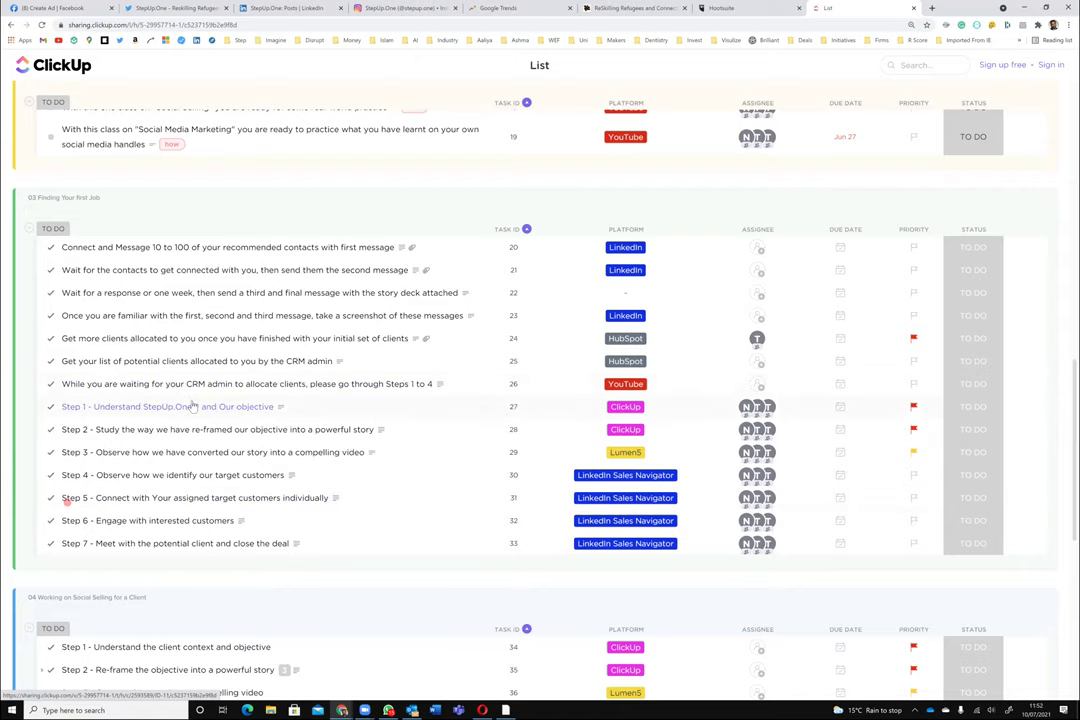
scroll(192, 407, down, 1)
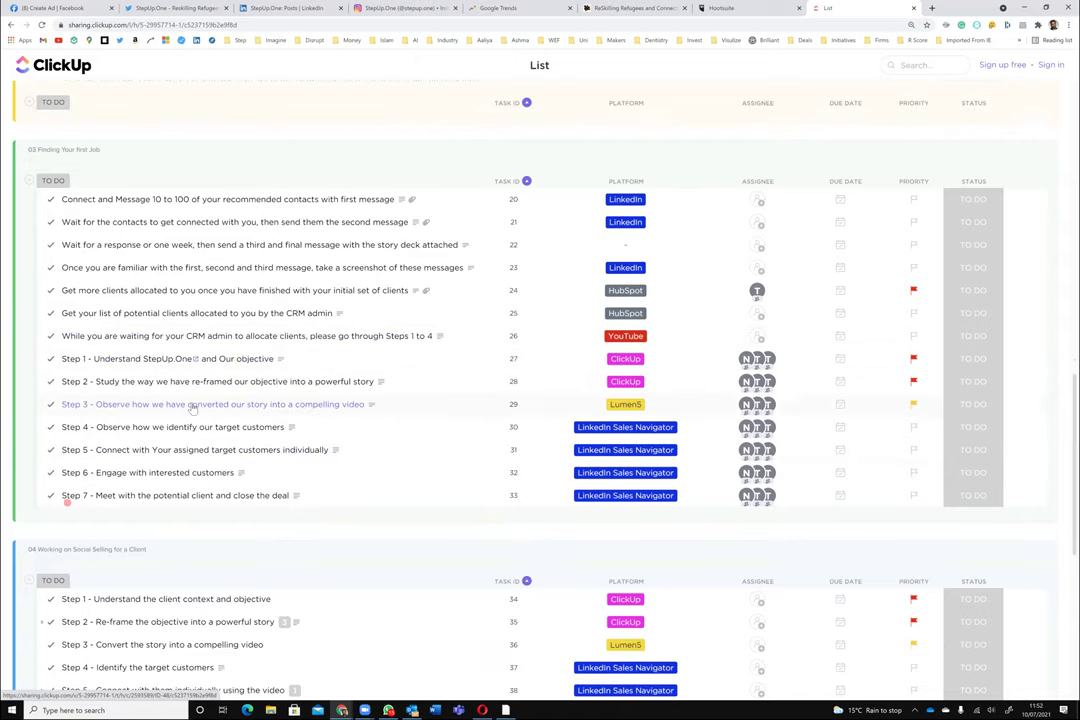
click(193, 478)
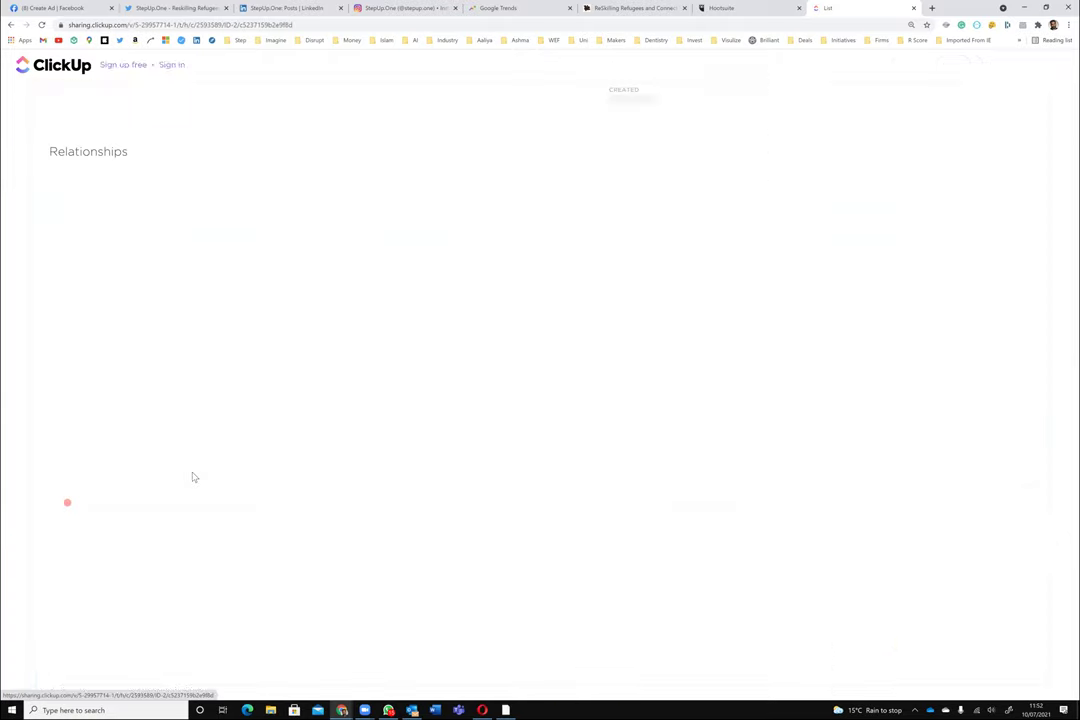
click(302, 345)
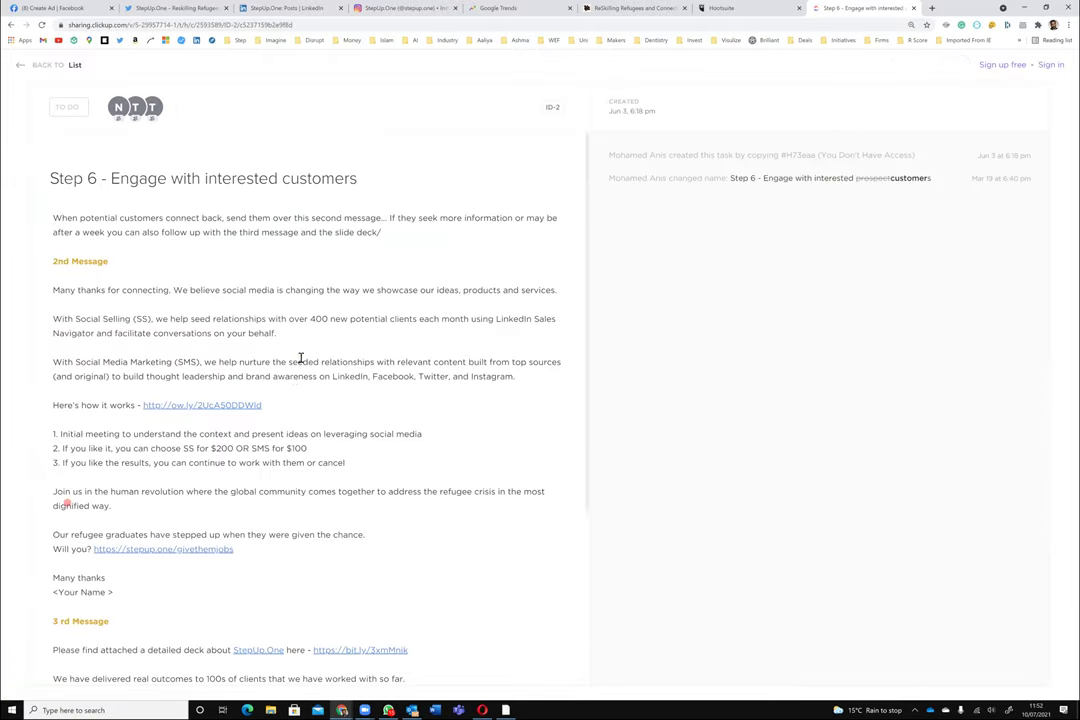
scroll(296, 370, down, 3)
scroll(60, 176, up, 5)
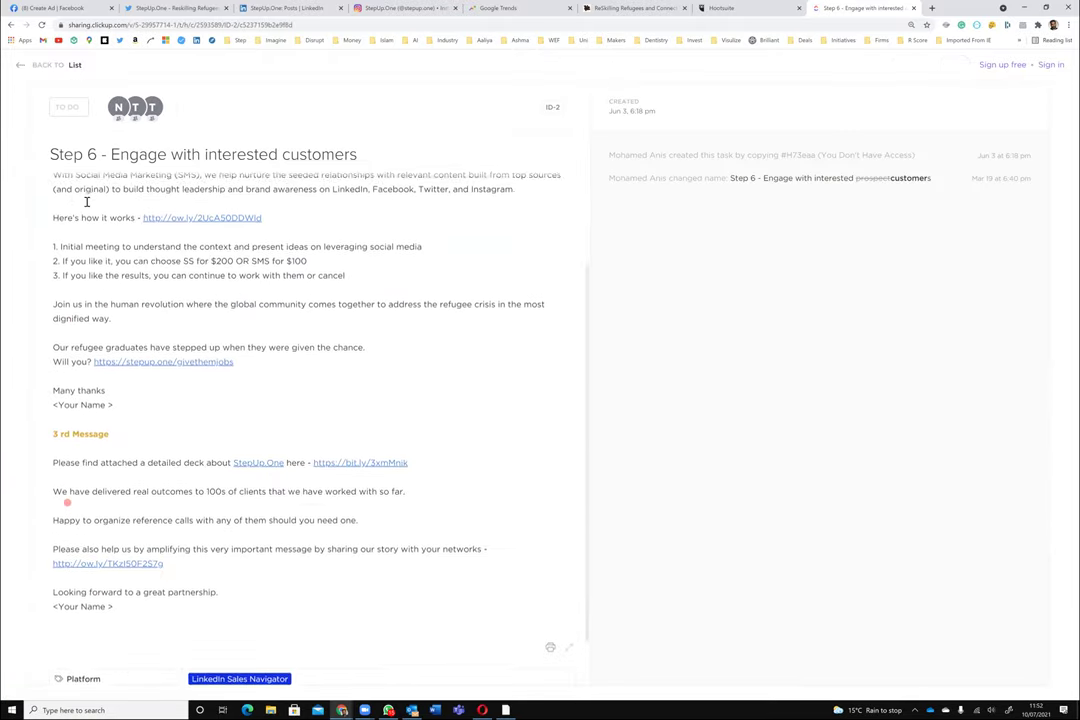
scroll(87, 212, down, 6)
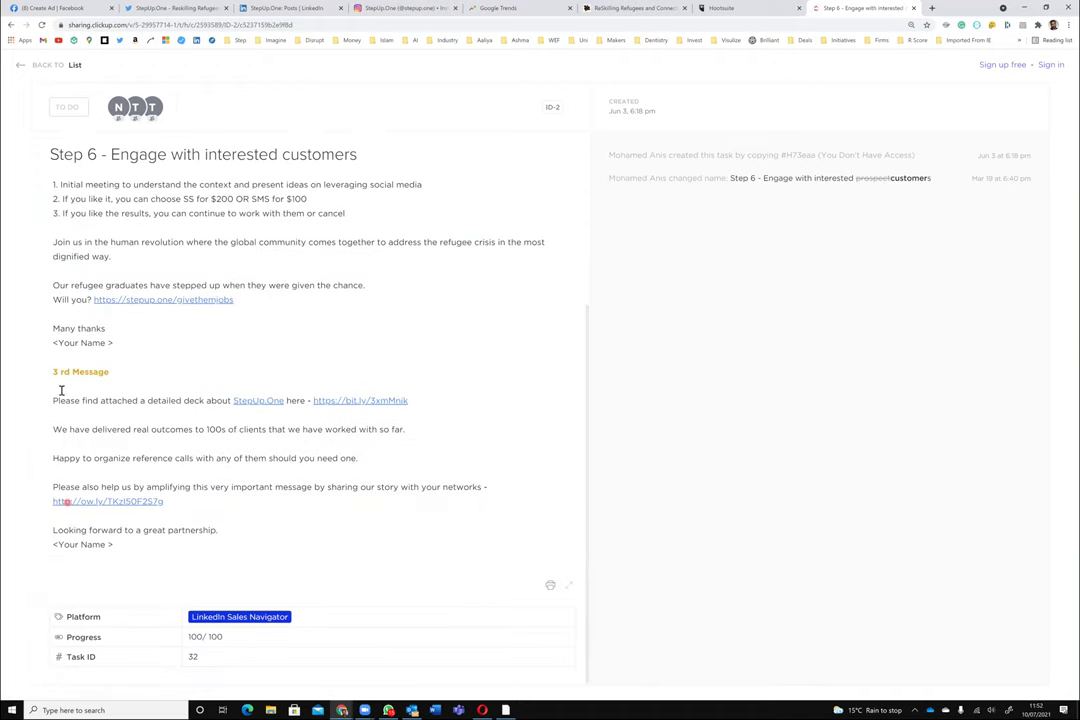
drag(55, 401, 202, 401)
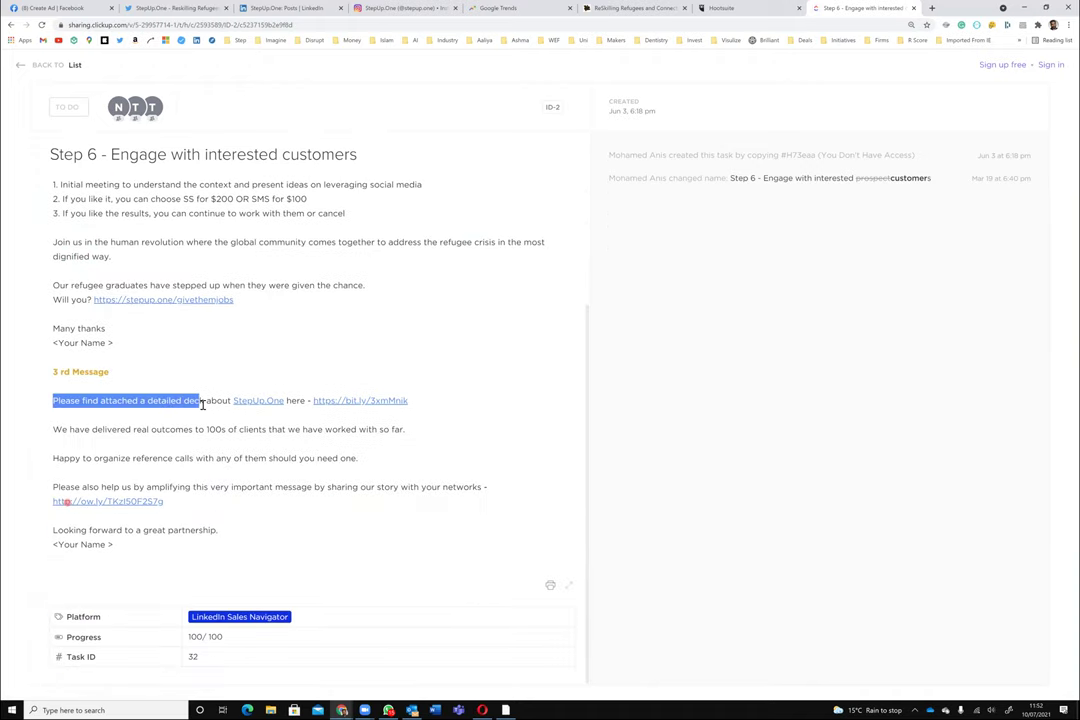
click(361, 404)
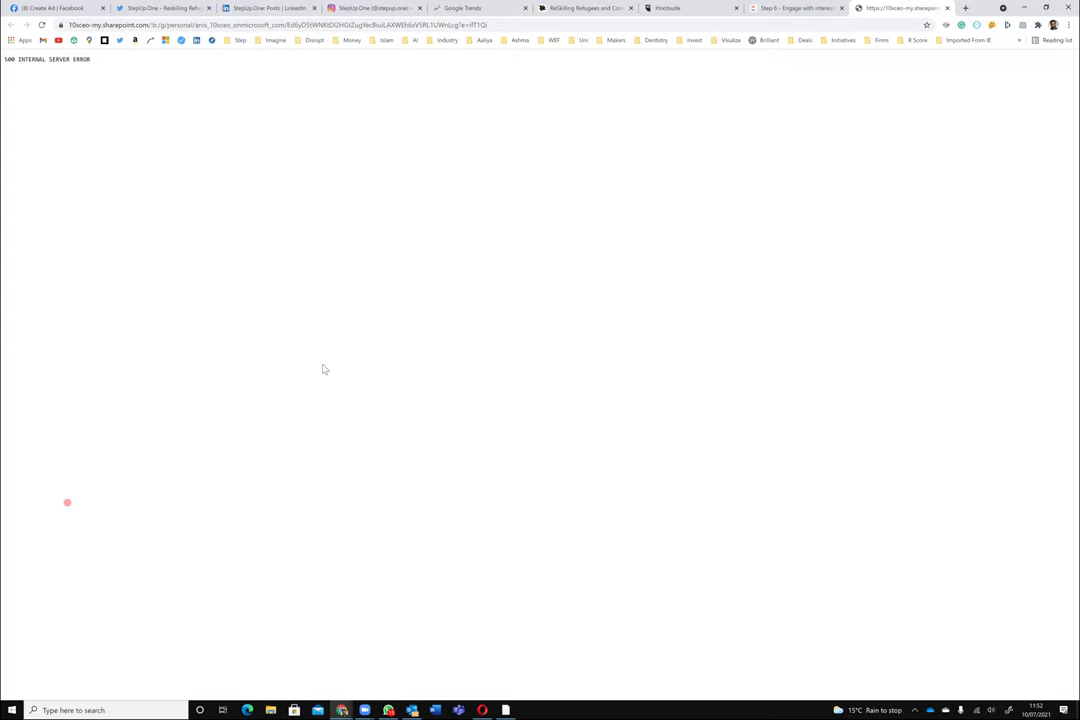
- Leave the error page and open a File Explorer window on Quick access
key(alt+Tab)
key(alt+Tab)
key(alt+Tab)
key(alt+Tab)
key(alt+Tab)
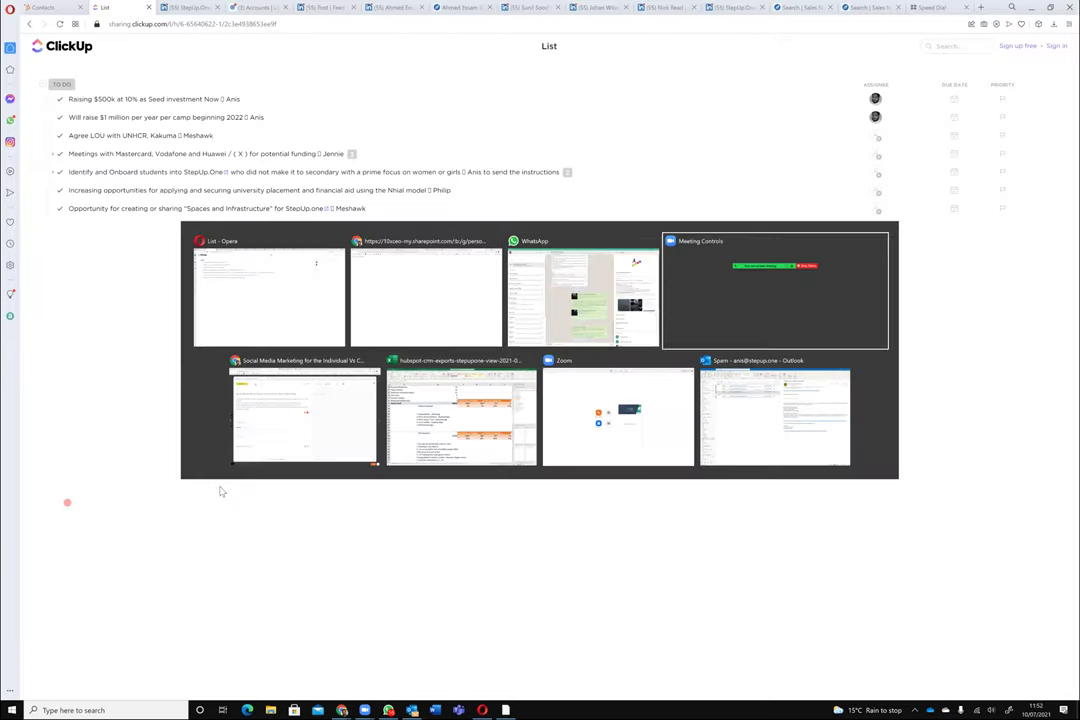
key(alt+Tab)
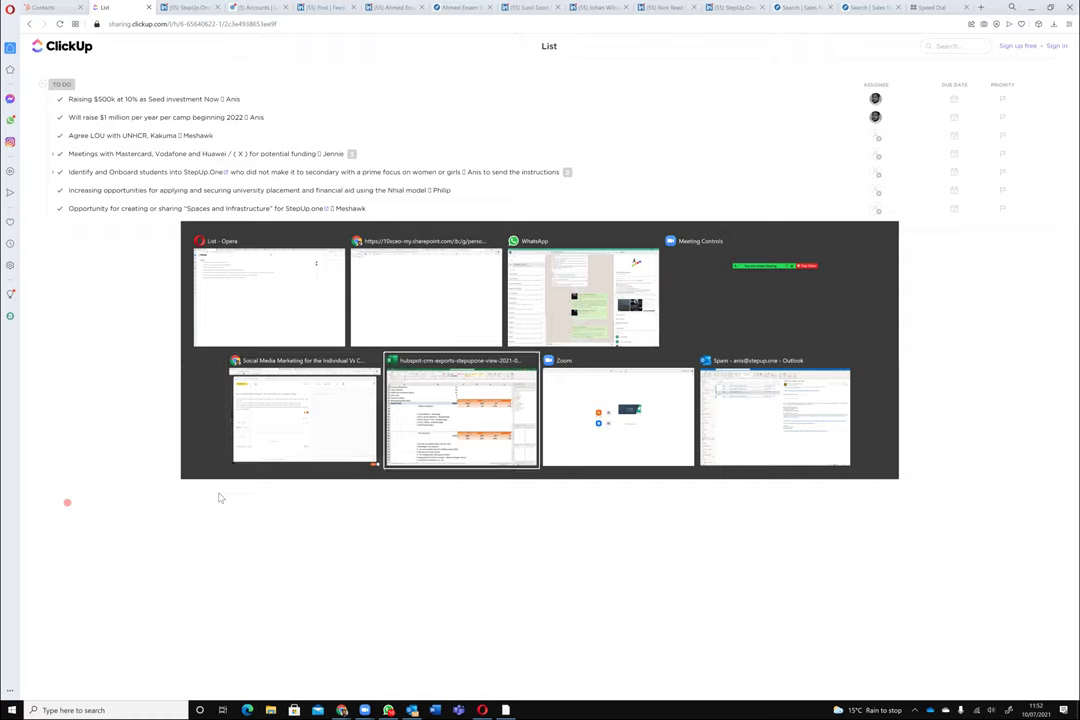
key(alt+Tab)
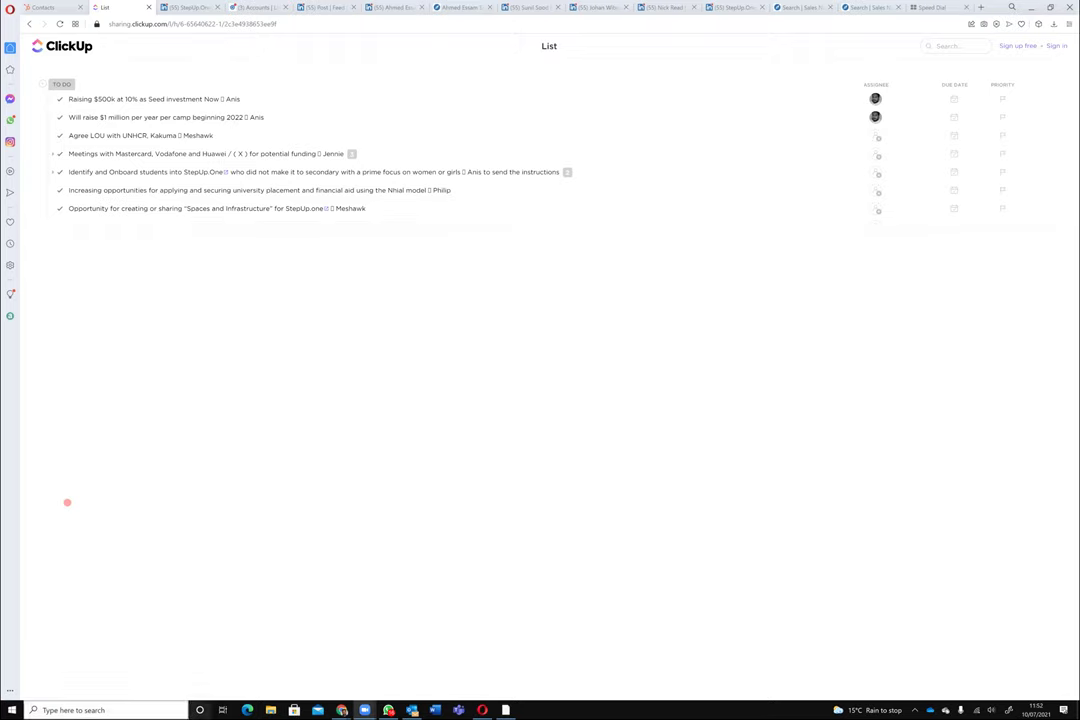
key(super+e)
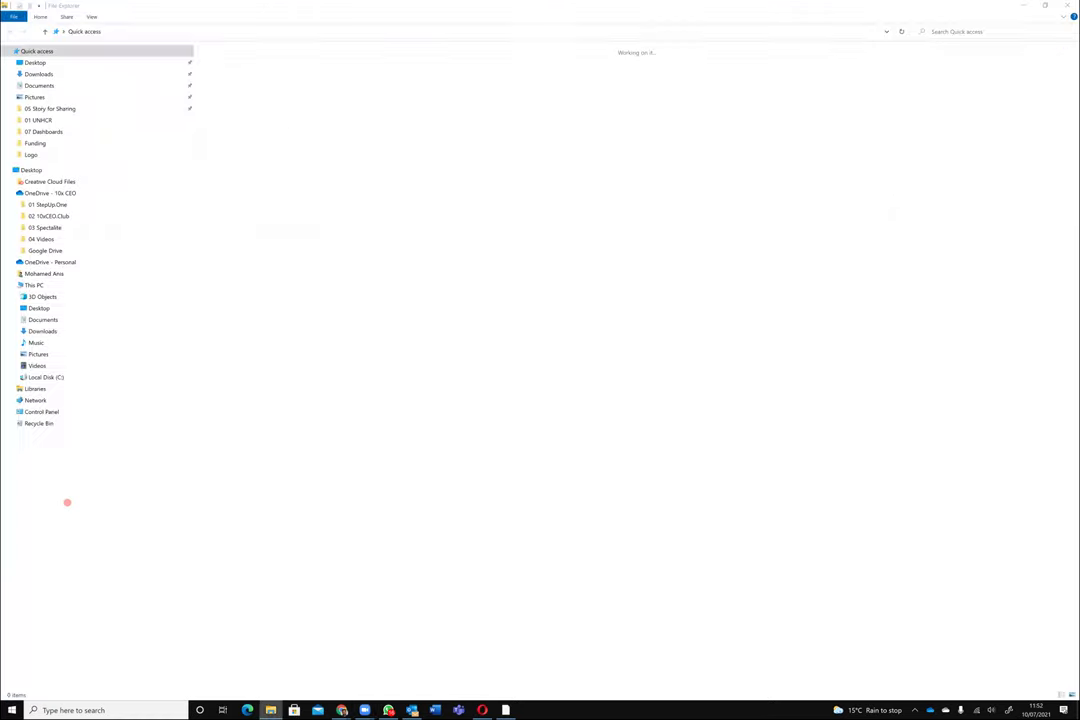
- Copy a share link for The Story of StepUp.One PDF in 01 StepUp.One > 05 Story for Sharing
click(130, 204)
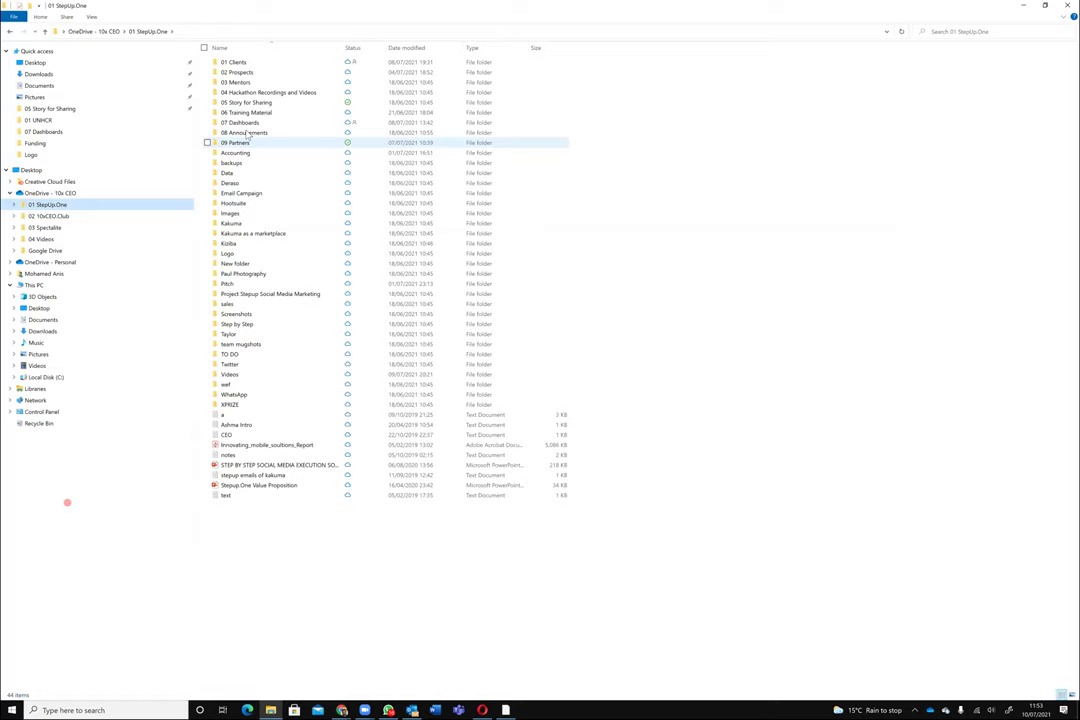
click(247, 133)
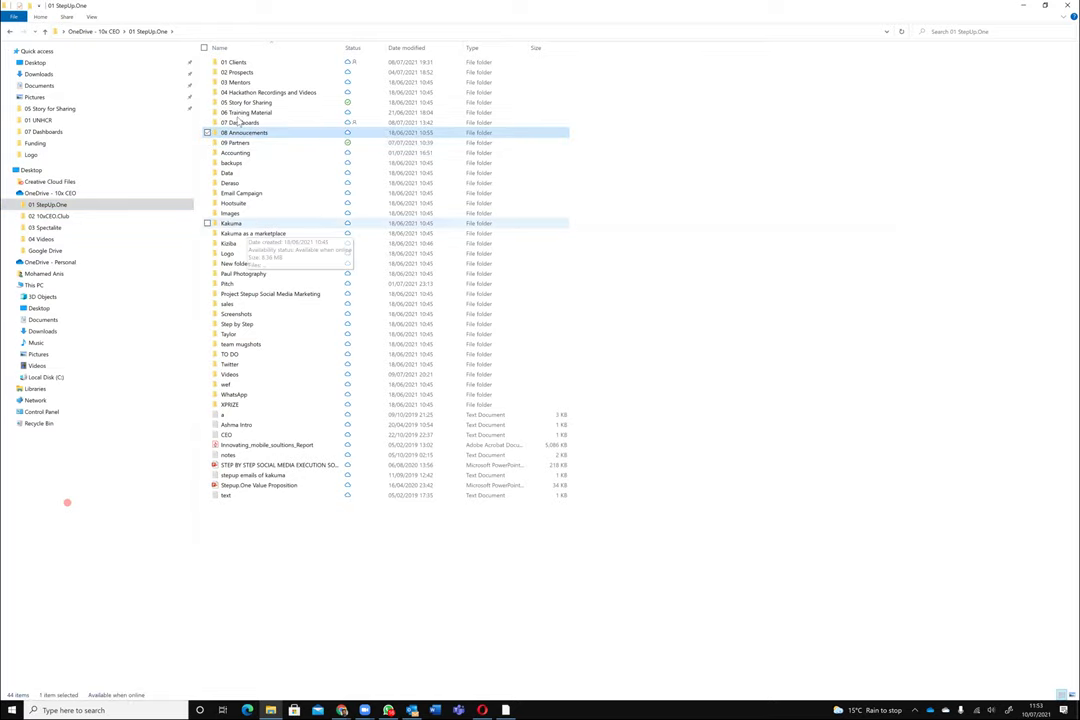
double_click(242, 102)
right_click(235, 62)
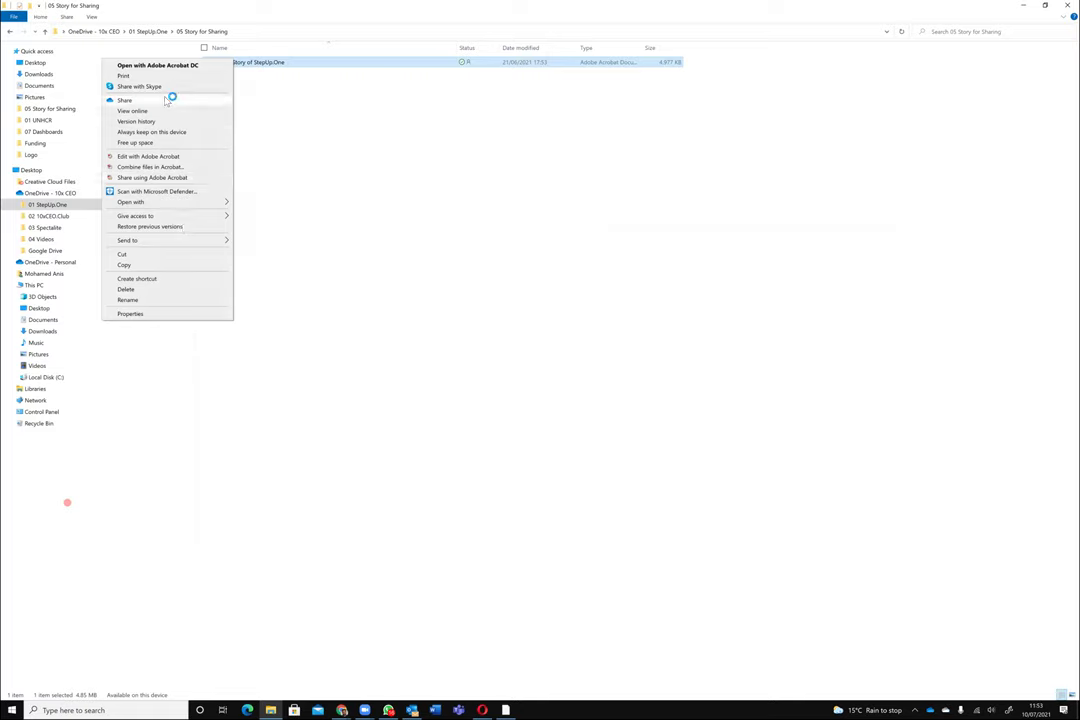
click(125, 100)
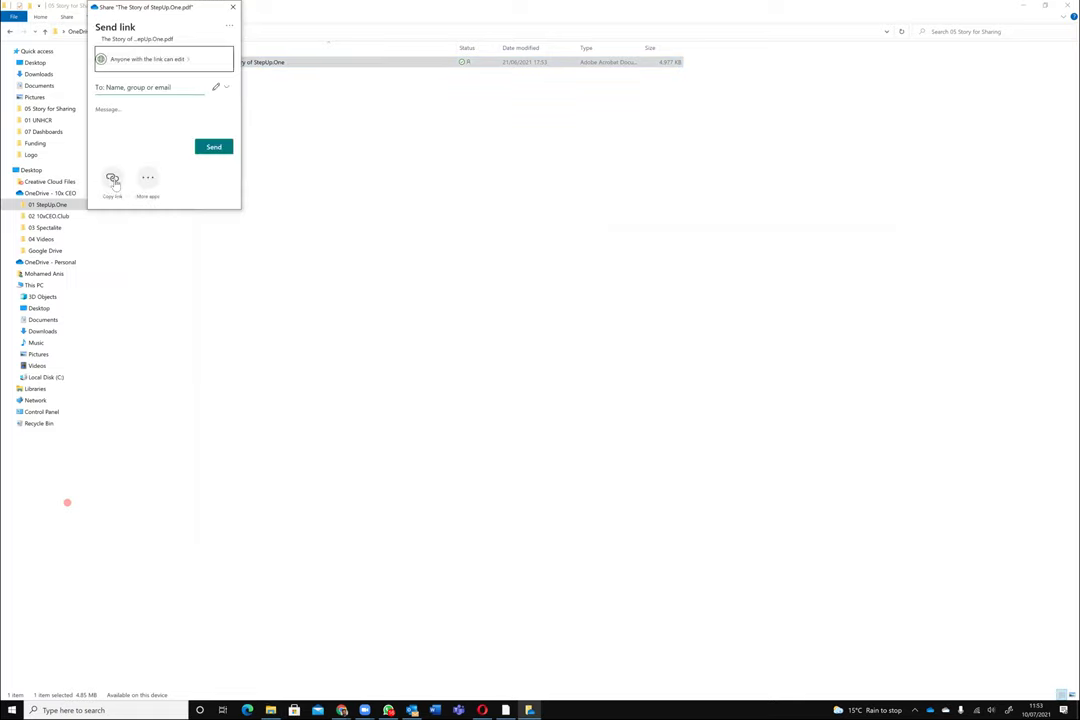
click(113, 180)
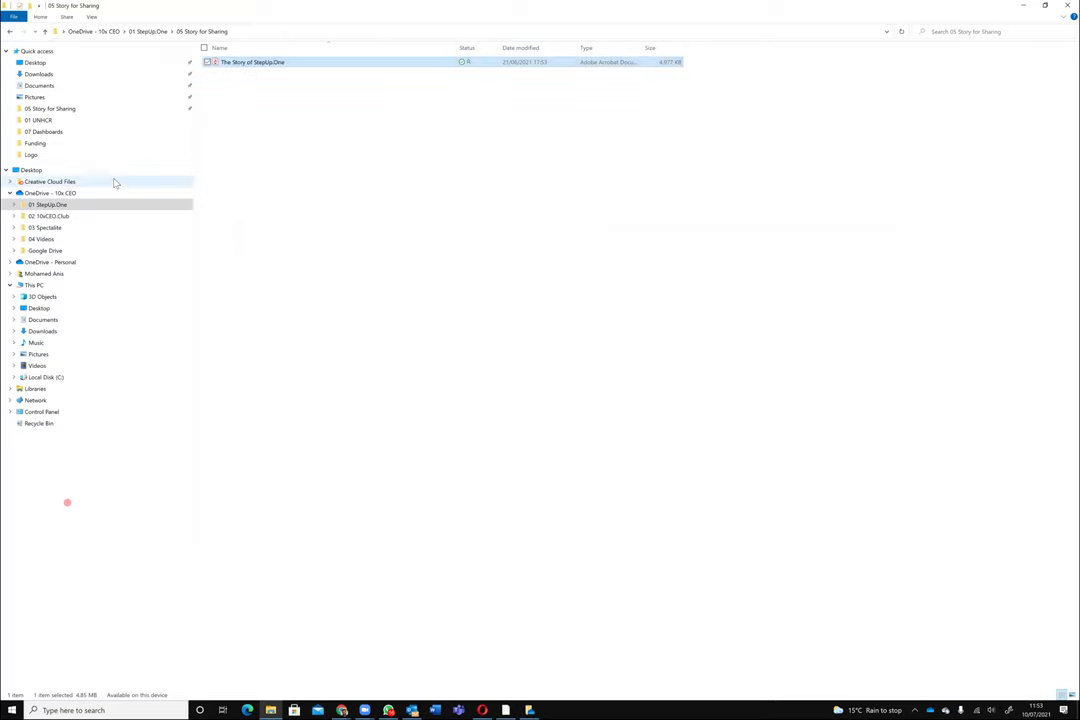
key(alt+Tab)
key(alt+Tab)
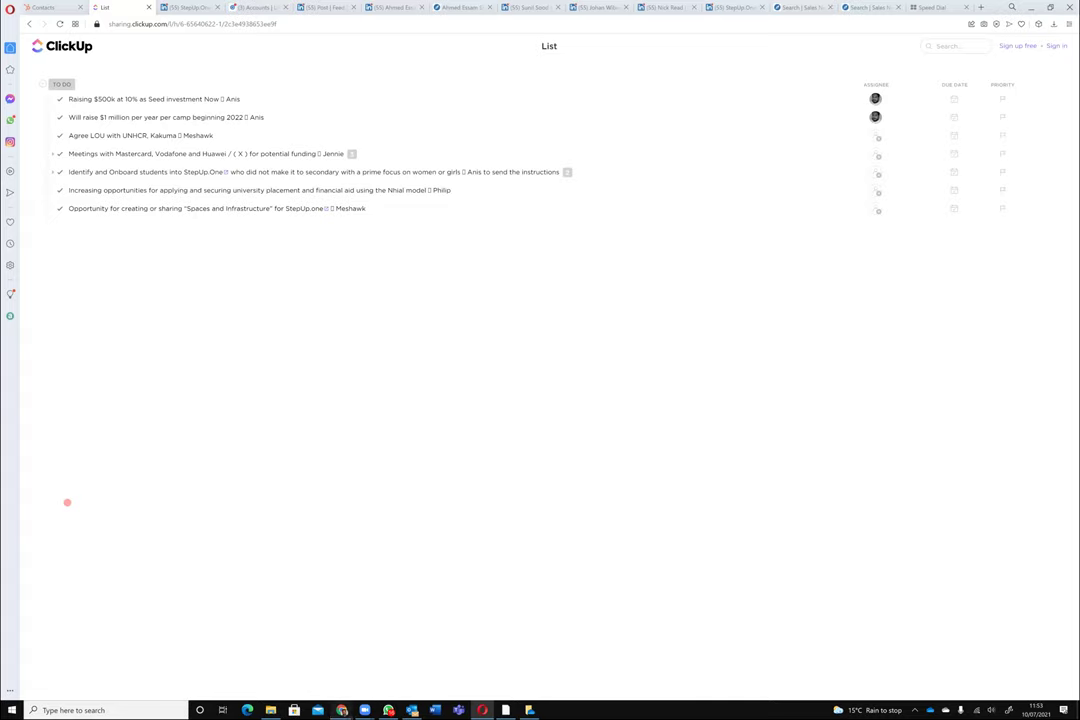
mouse_move(341, 710)
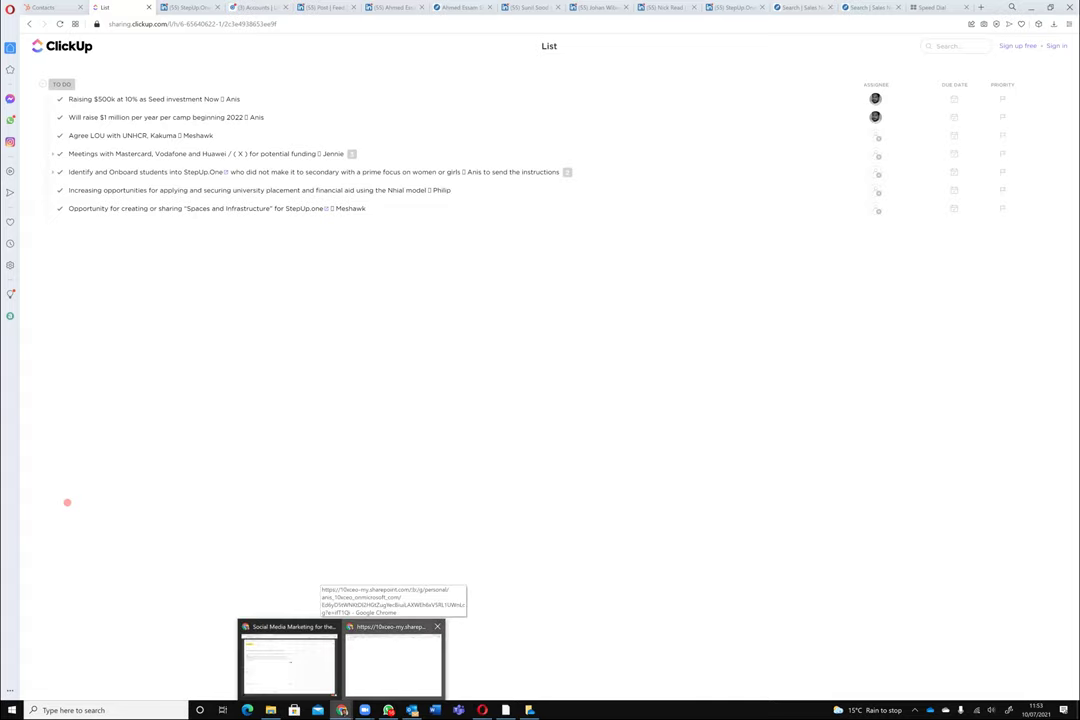
click(392, 660)
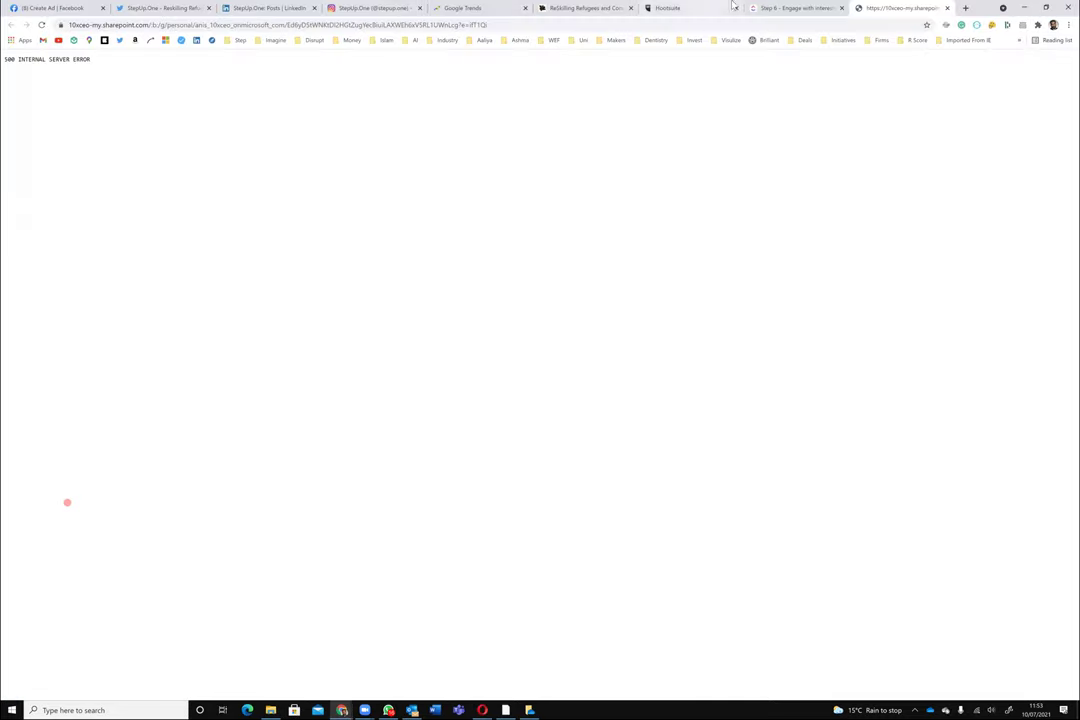
click(795, 8)
click(72, 373)
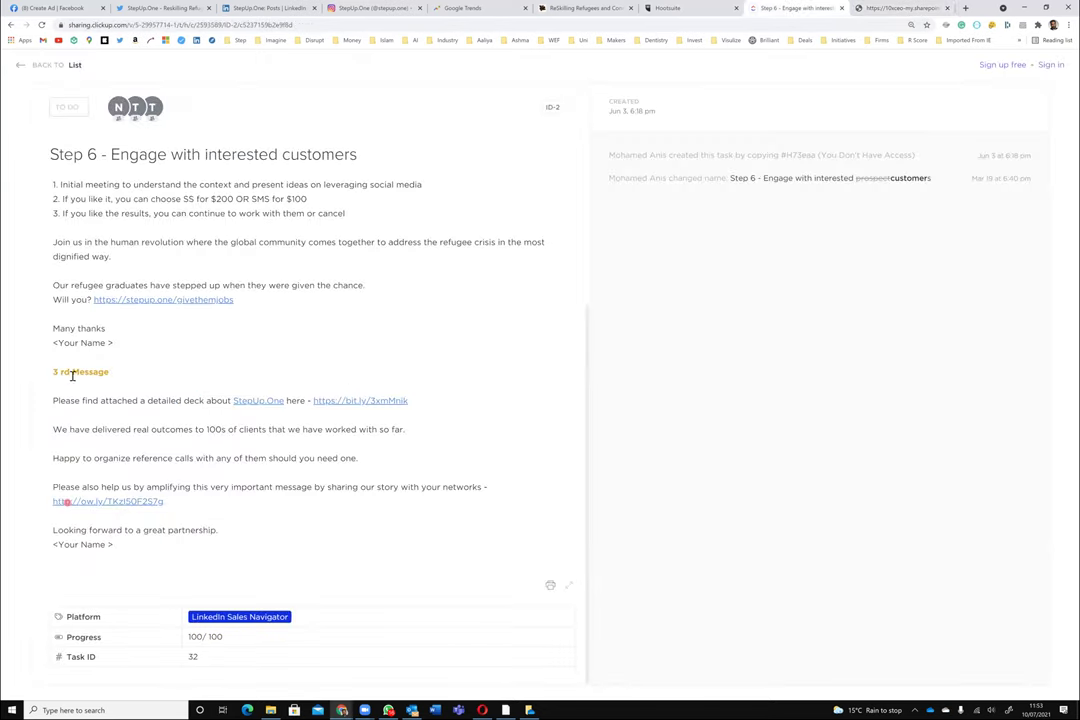
drag(409, 400, 315, 400)
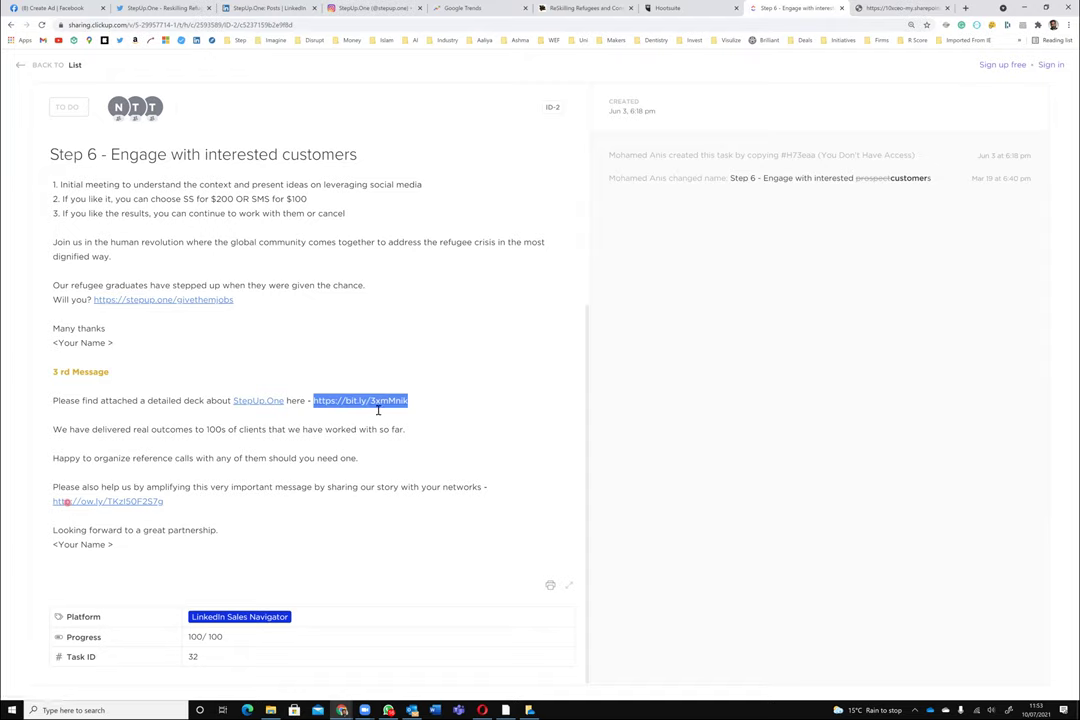
click(418, 408)
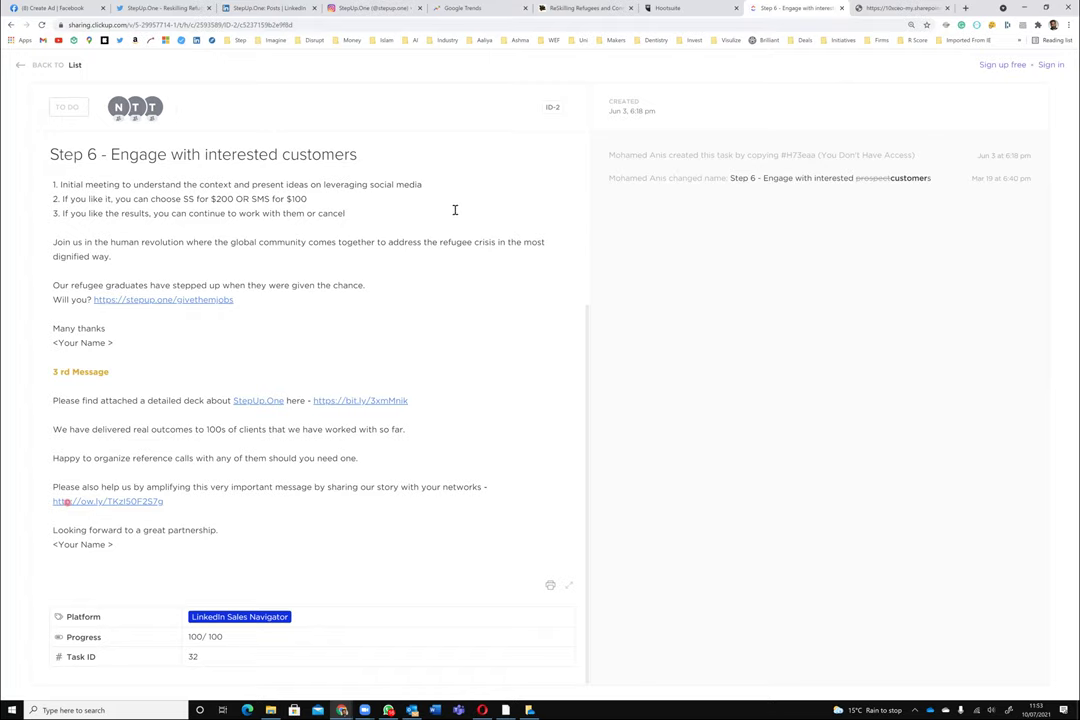
mouse_move(342, 708)
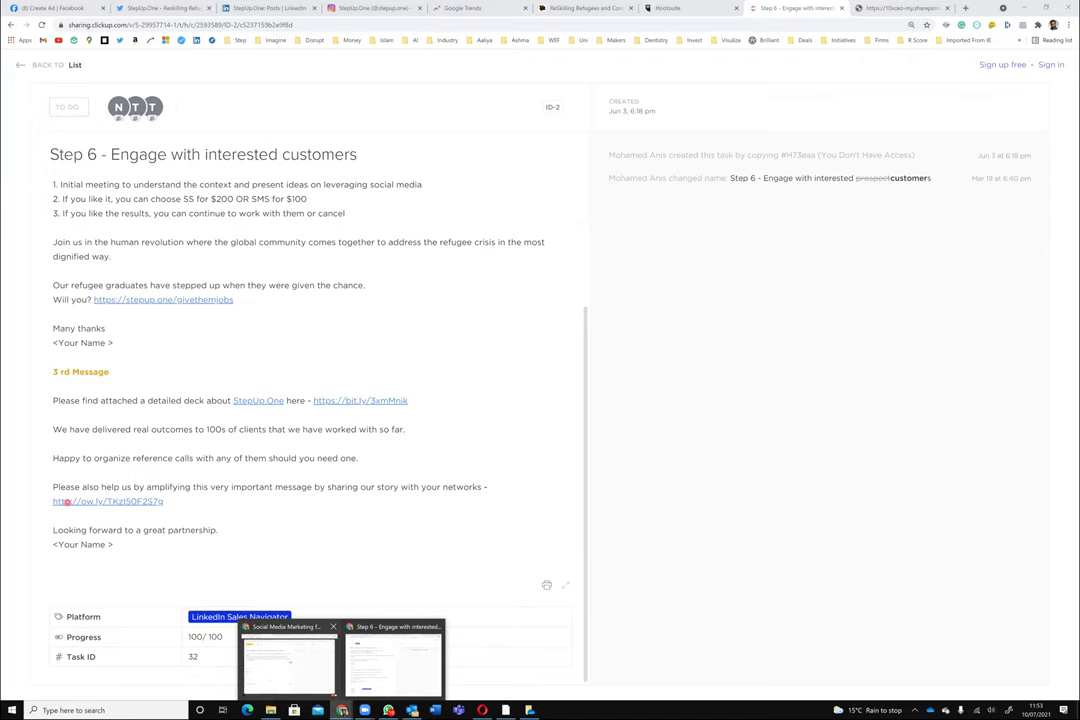
click(287, 658)
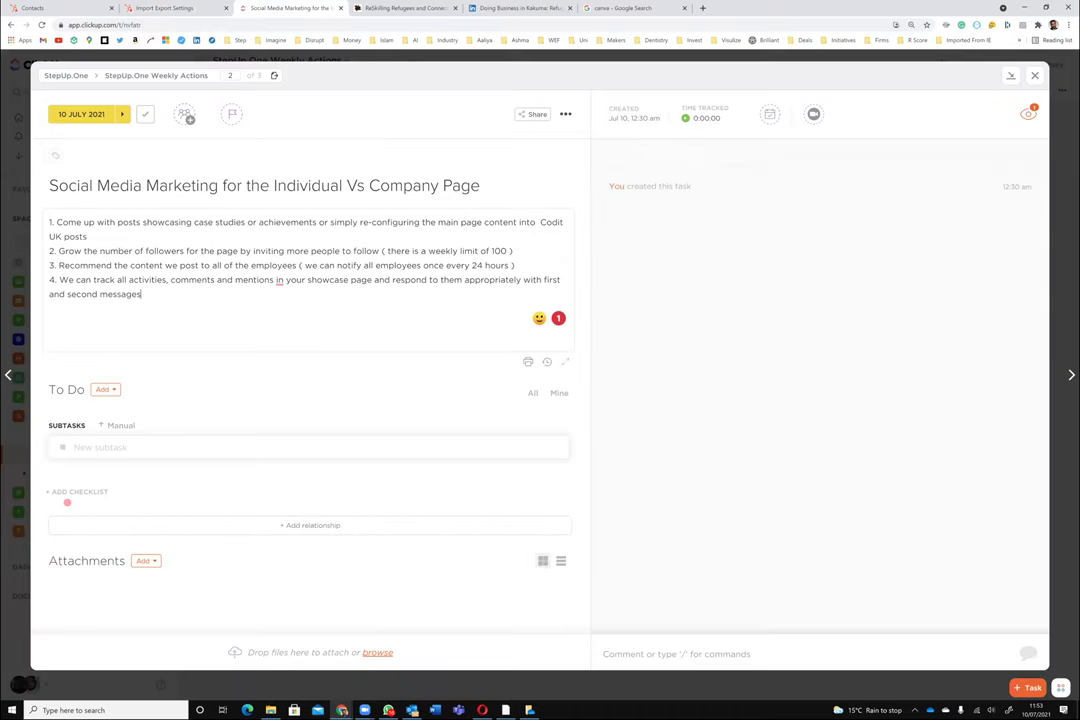
- Close the task and open the Graduates space's Onboarding Template folder
key(Escape)
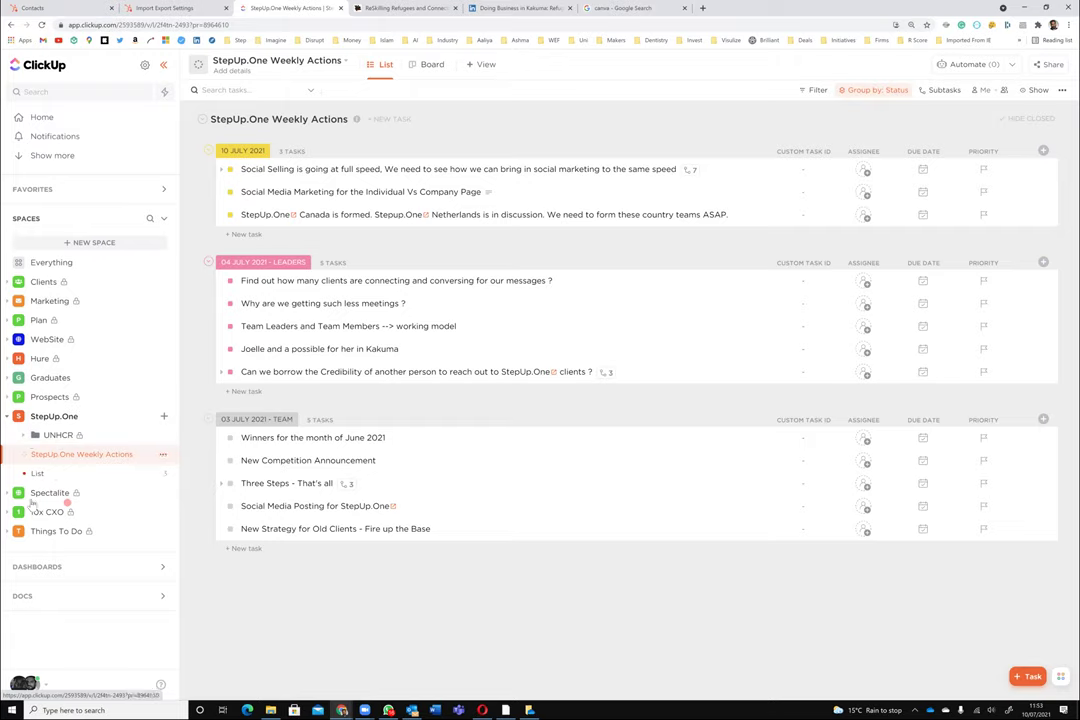
click(52, 377)
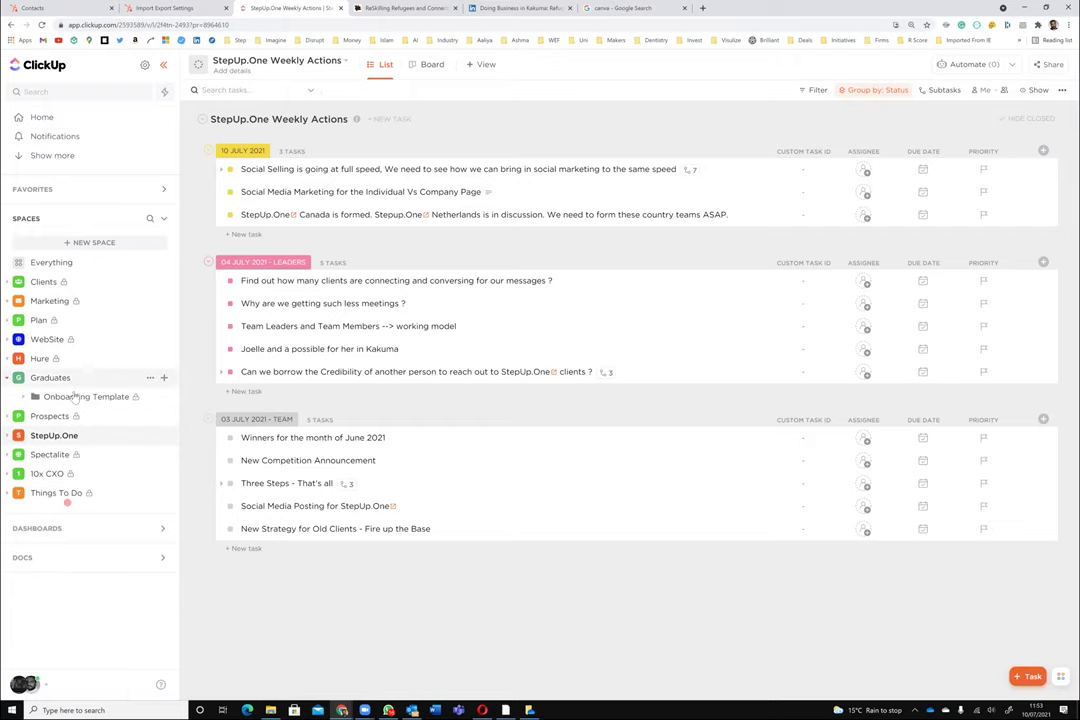
click(86, 397)
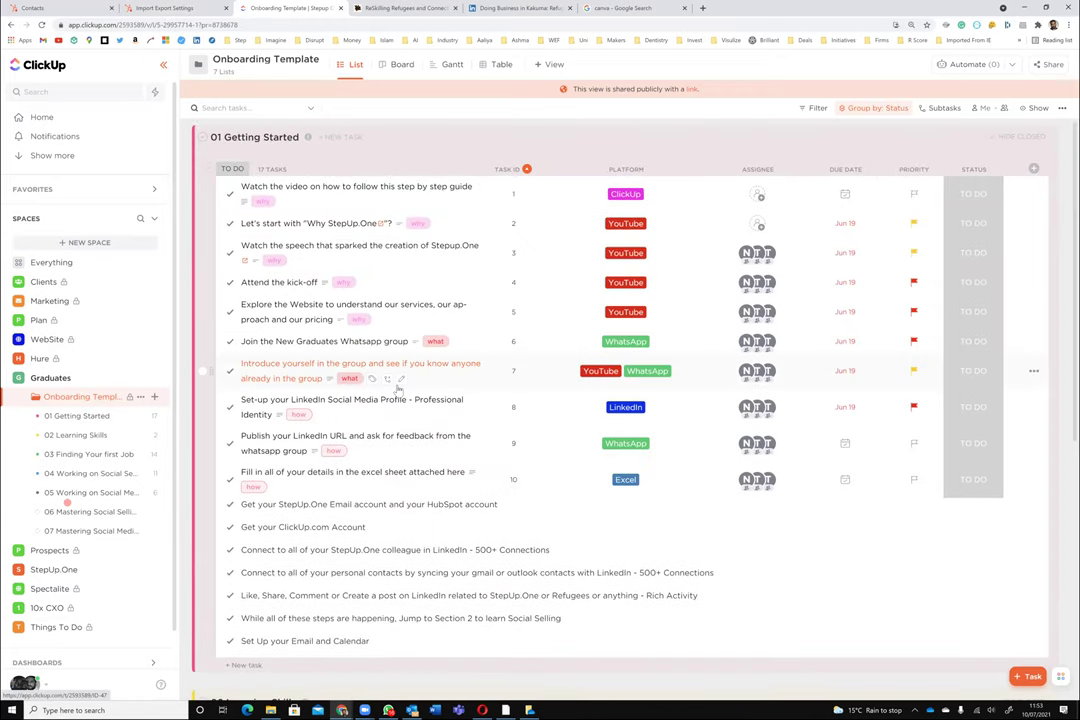
- Scroll the Onboarding Template list down to the 03 Finding Your first Job steps and 04 group
scroll(398, 390, down, 3)
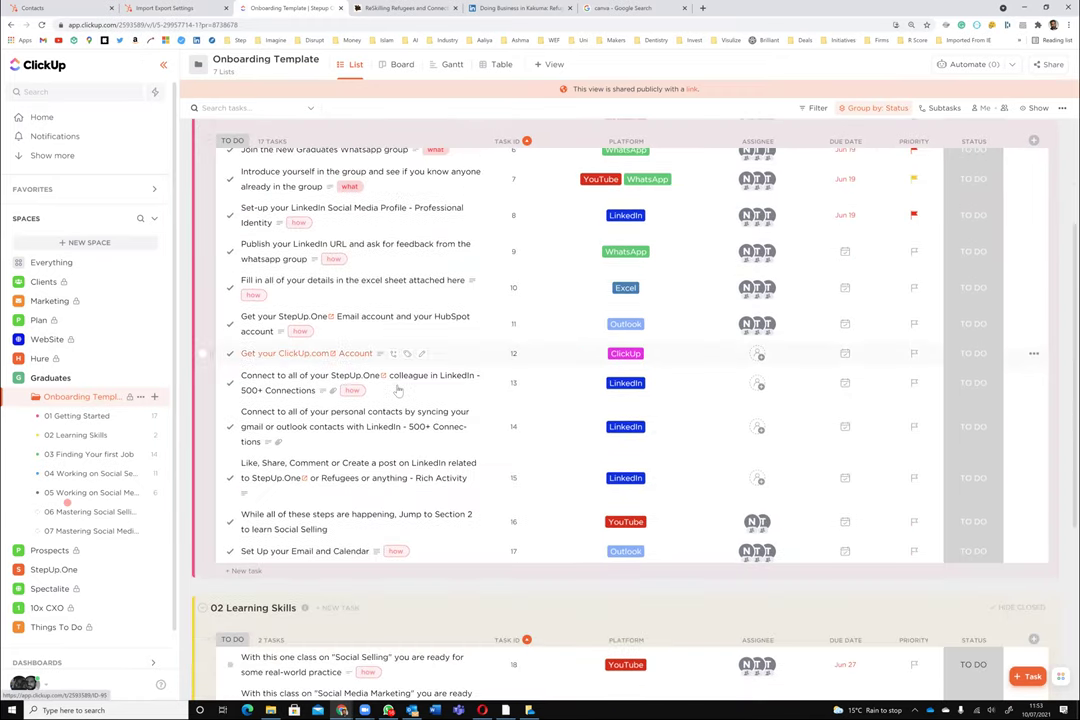
scroll(398, 390, down, 5)
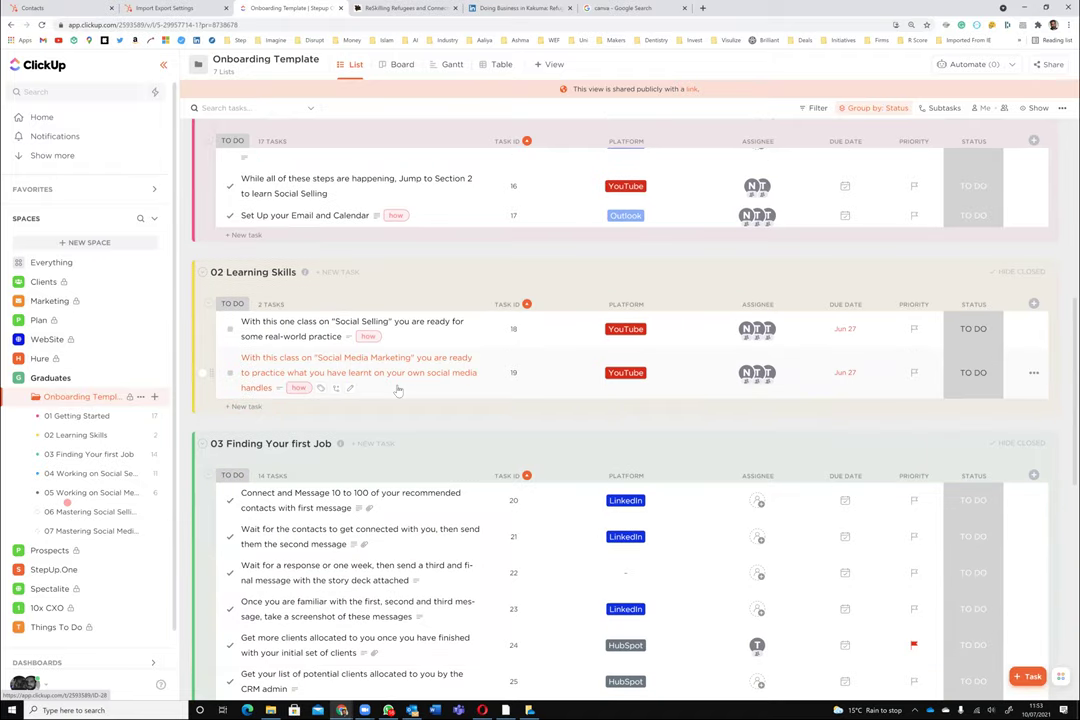
scroll(398, 390, down, 3)
scroll(398, 390, down, 1)
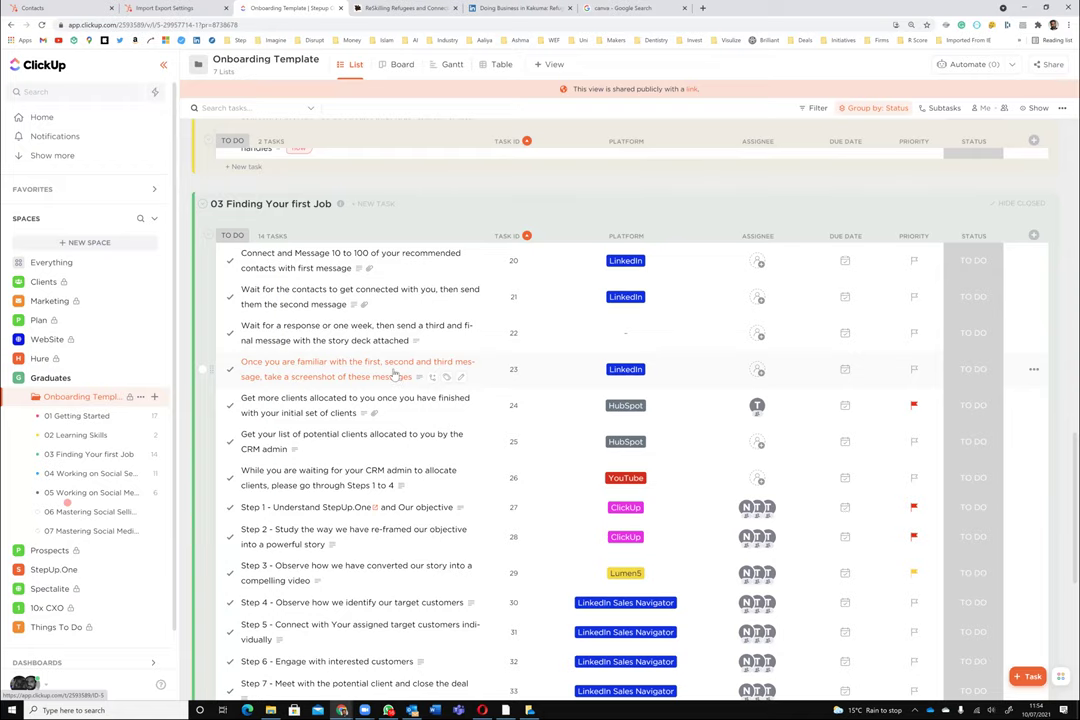
scroll(395, 373, down, 2)
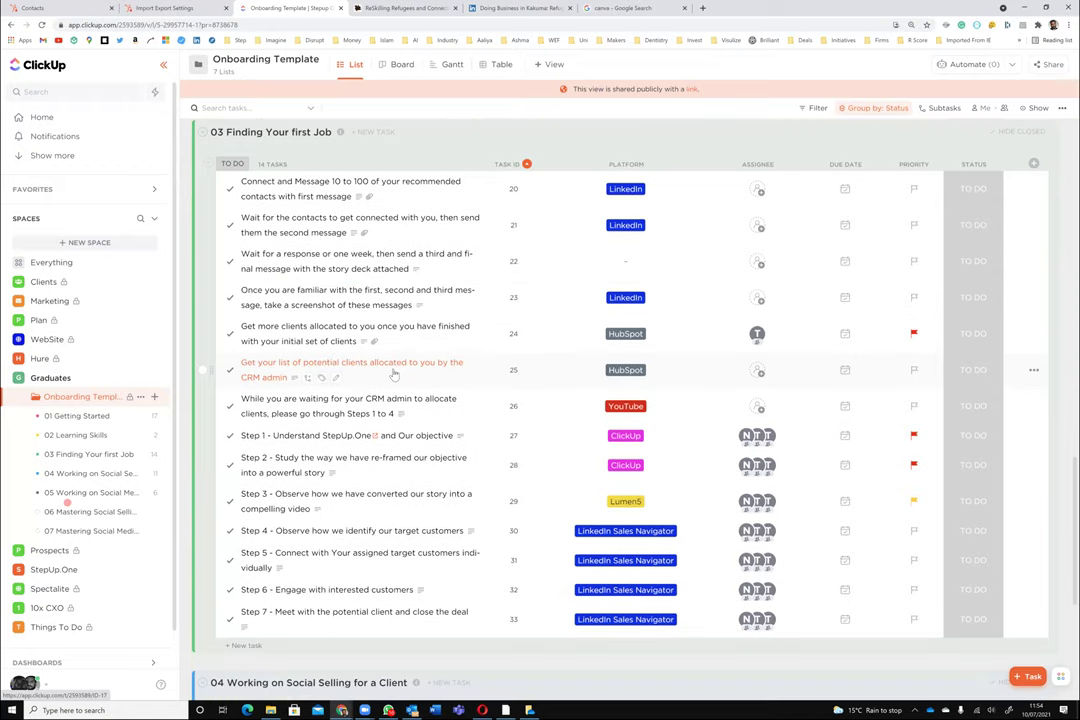
scroll(395, 373, down, 3)
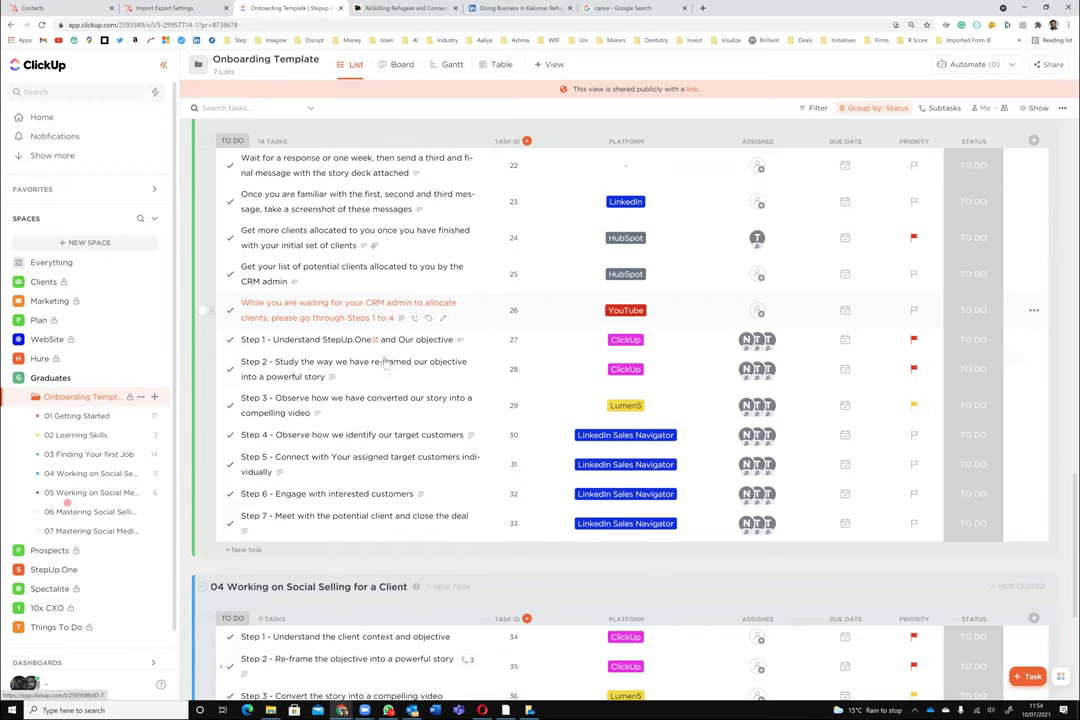
scroll(363, 310, down, 3)
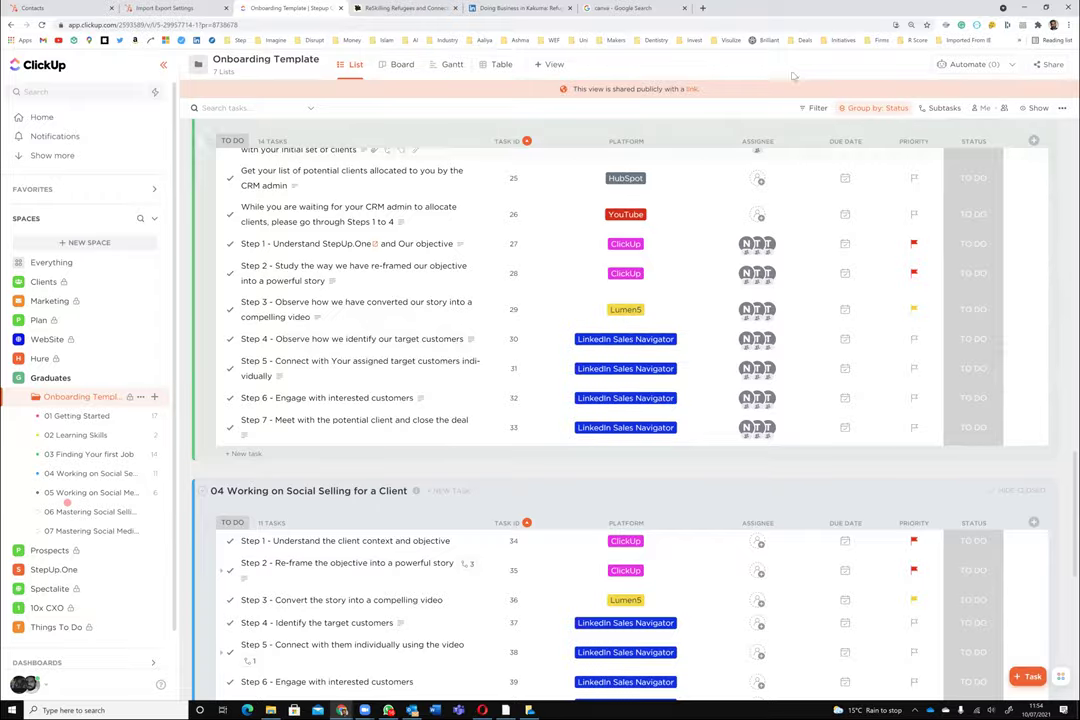
- Cycle through the ClickUp, HubSpot and StepUp.One site tabs, ending back on the LinkedIn Kakuma article
click(480, 8)
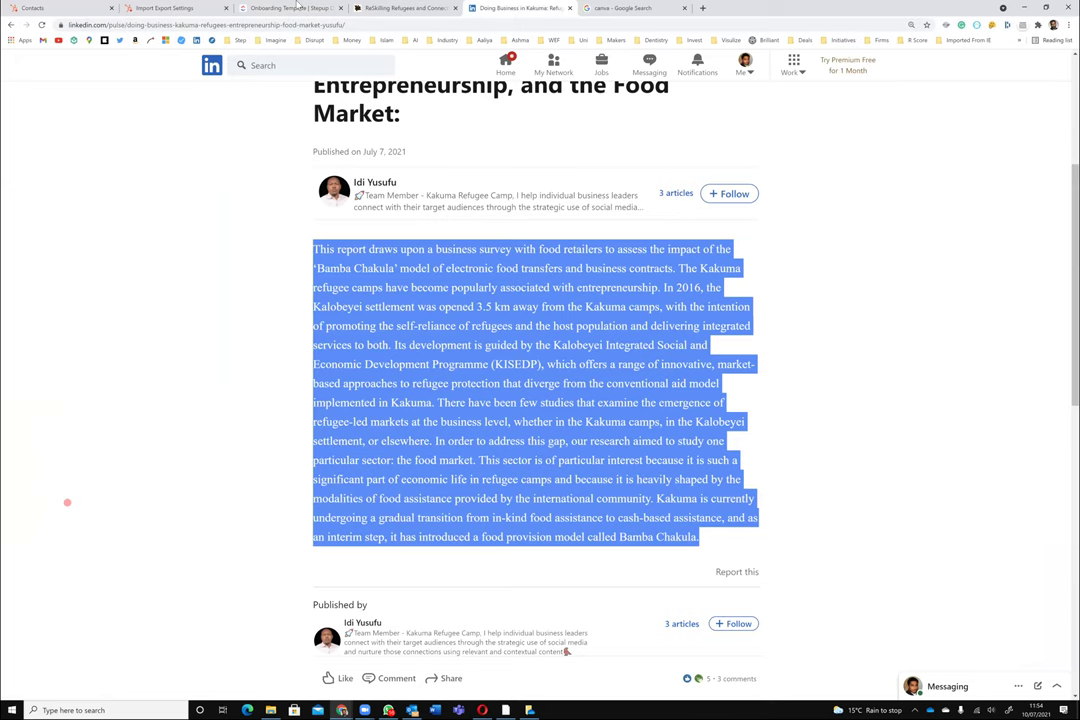
click(258, 8)
click(230, 8)
click(248, 8)
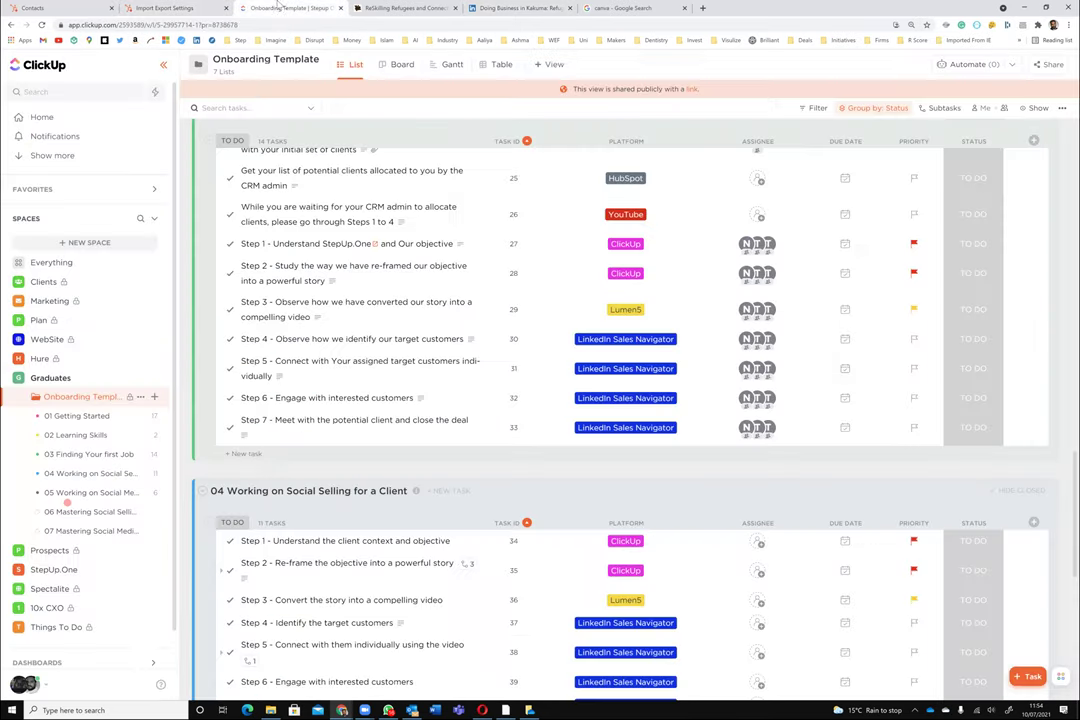
click(403, 7)
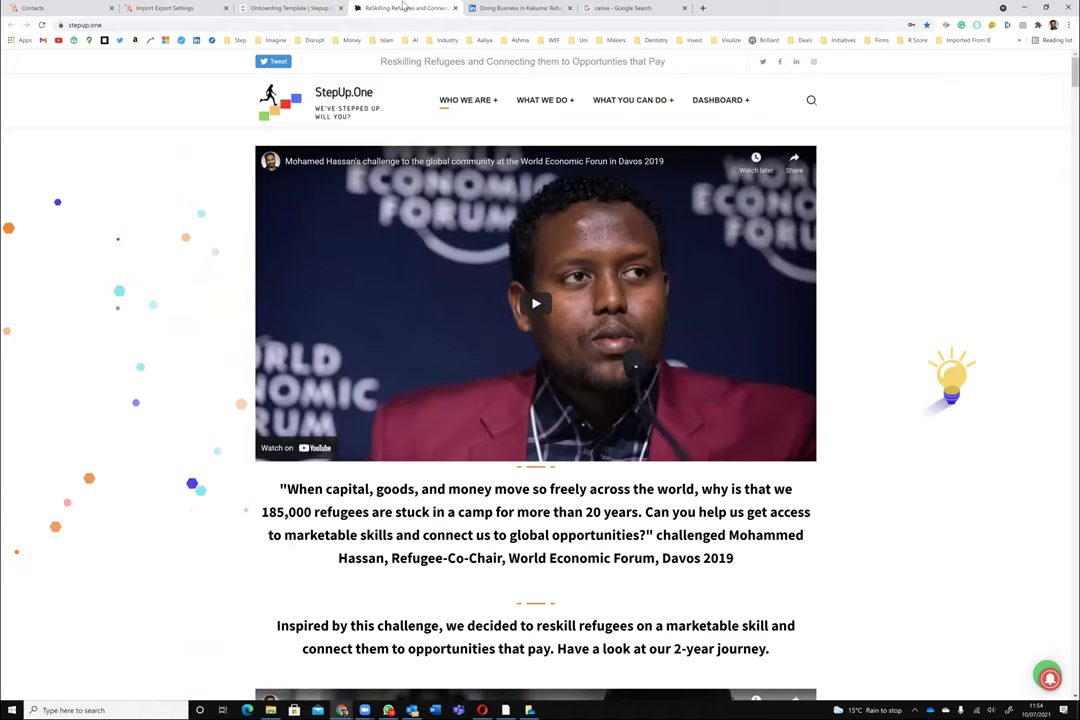
click(248, 8)
click(148, 7)
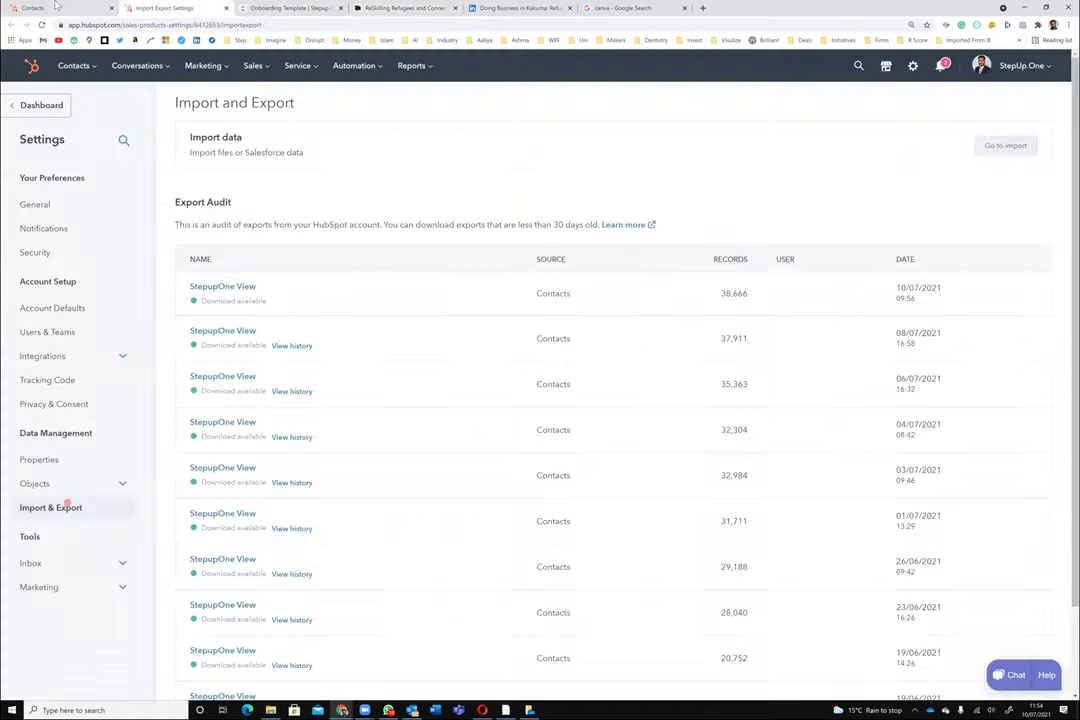
click(40, 8)
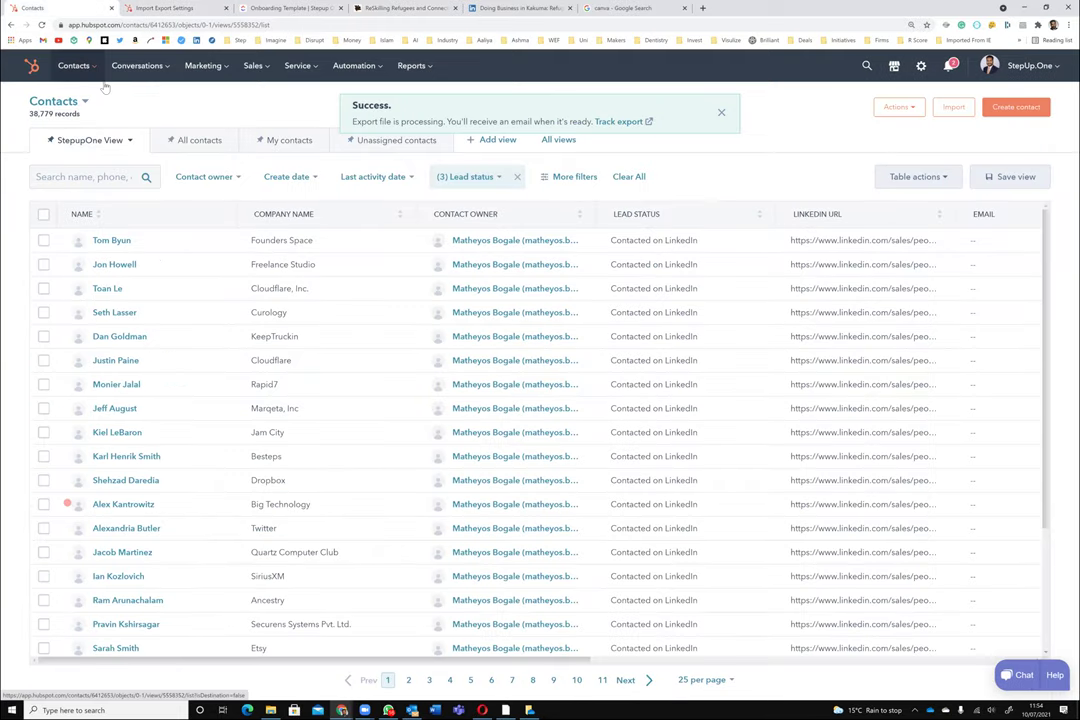
click(490, 8)
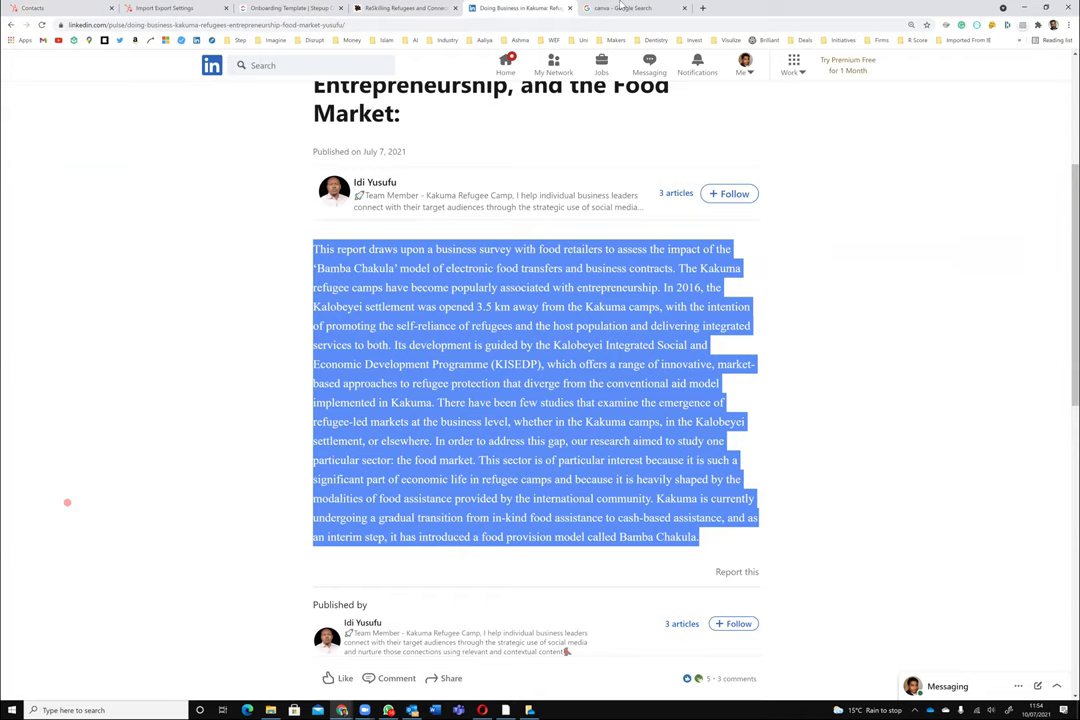
key(ctrl+Tab)
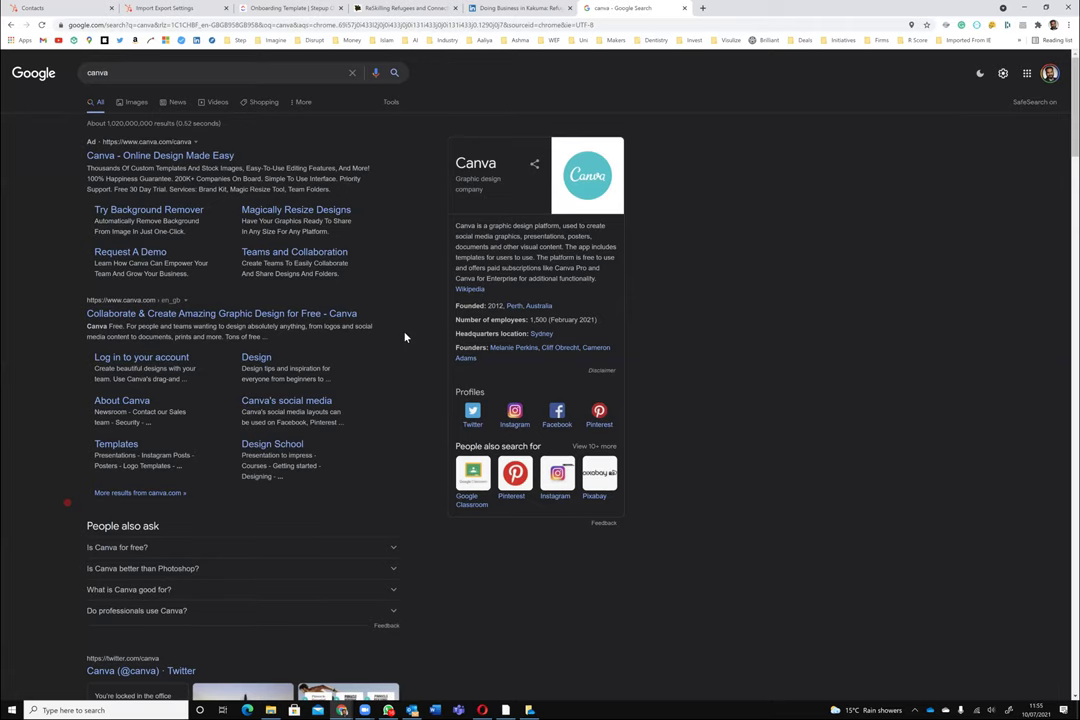
- Return from the canva search results to the ClickUp Onboarding Template list
click(283, 8)
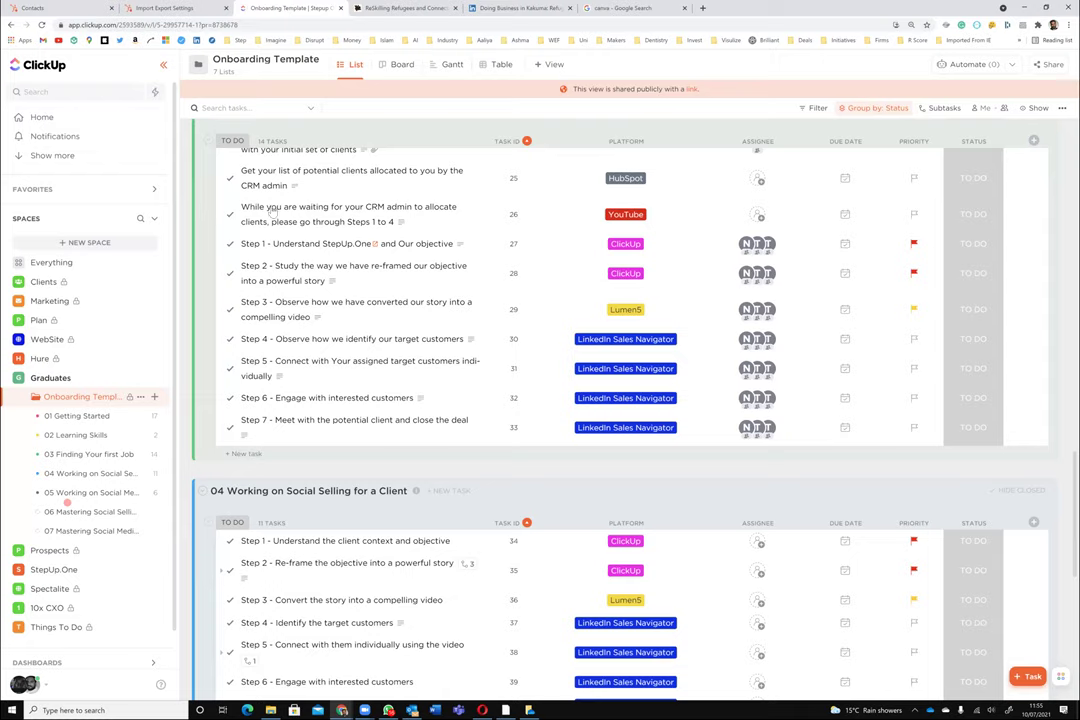
- Open the Step 6 'engage with interested customers' task and expand its full description
scroll(312, 370, down, 3)
scroll(312, 370, down, 1)
scroll(312, 367, up, 2)
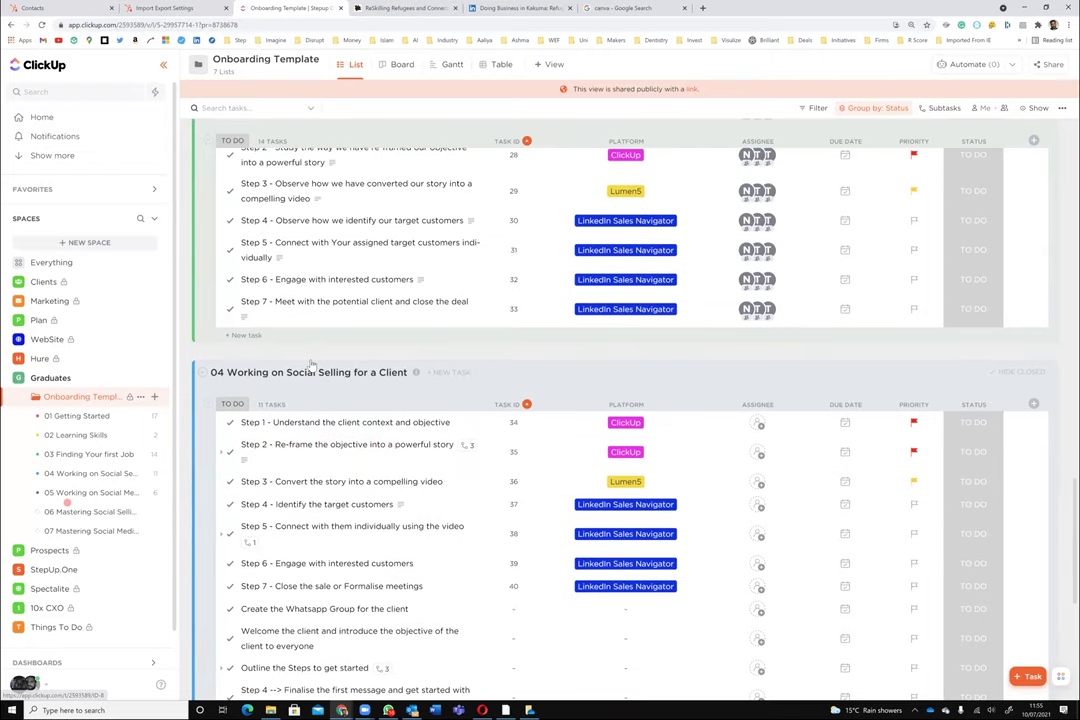
scroll(312, 365, up, 3)
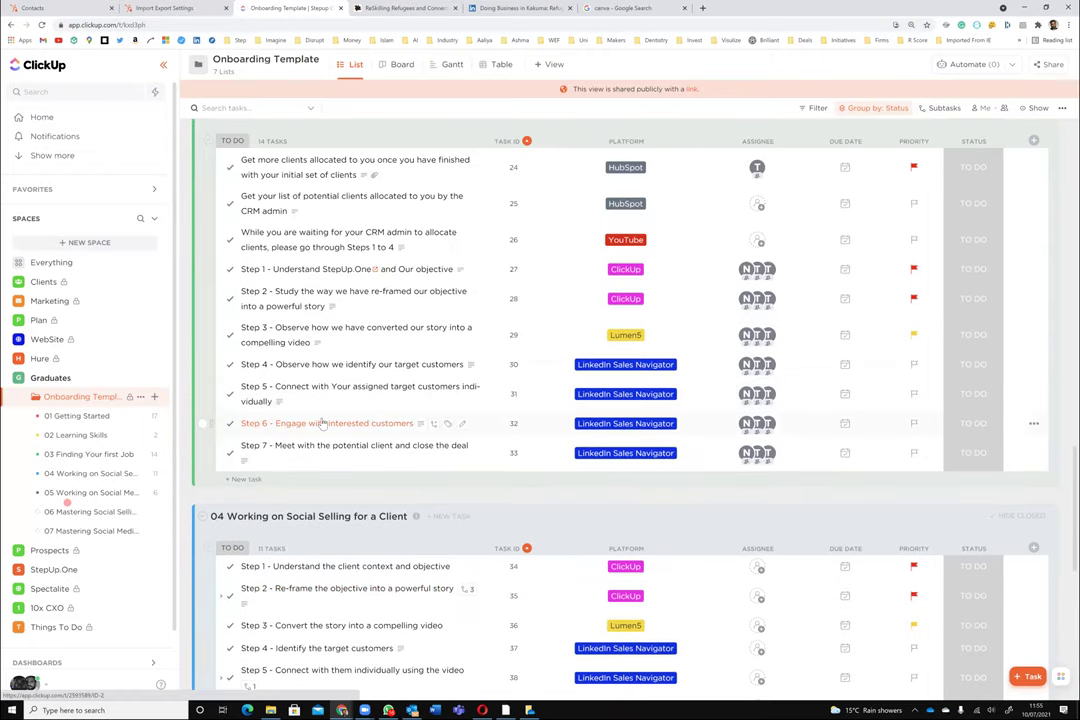
click(320, 420)
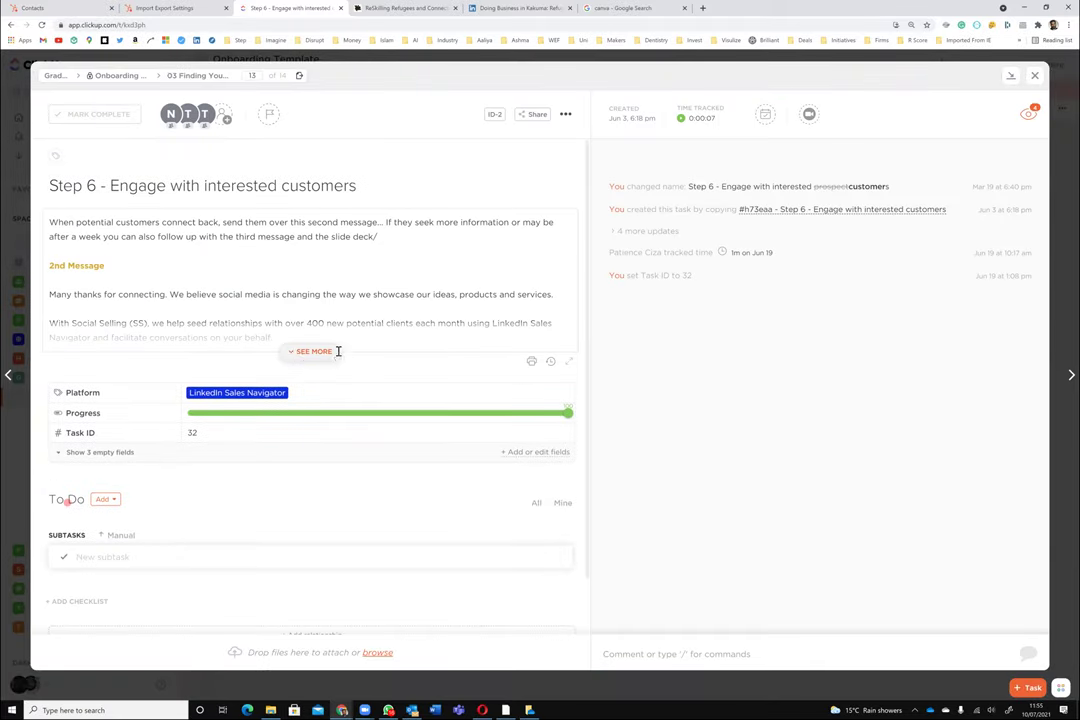
click(338, 352)
- Replace the bit.ly deck link in the third message with the SharePoint link and close the task
scroll(220, 450, down, 3)
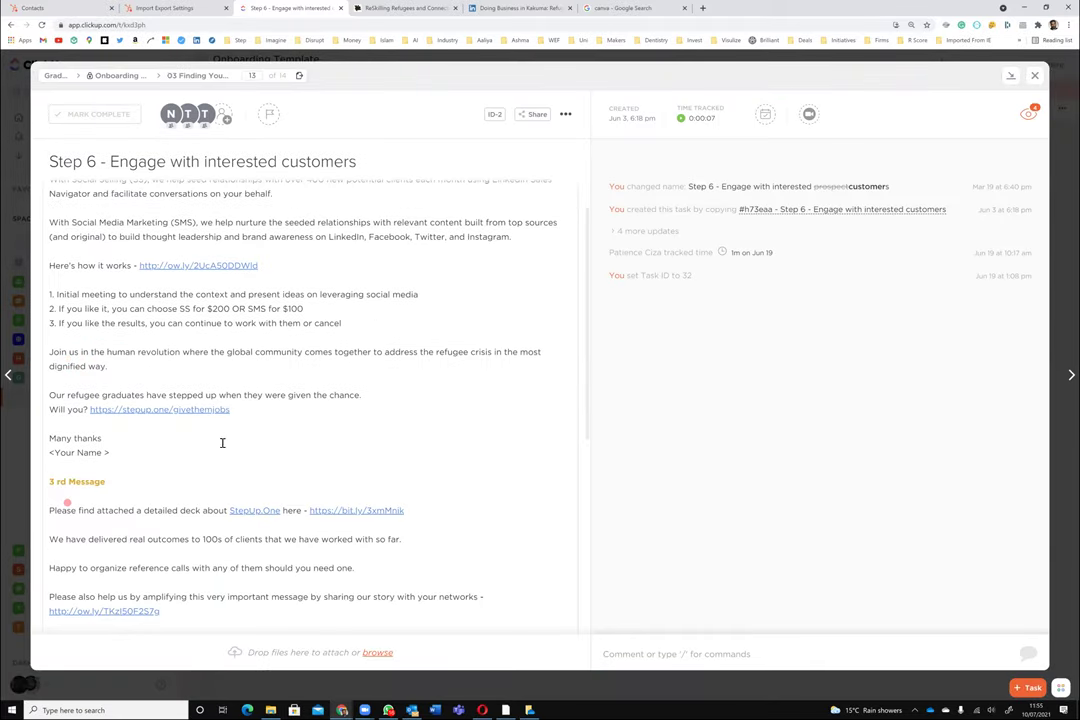
scroll(374, 450, down, 2)
drag(406, 414, 312, 416)
click(311, 416)
key(shift+End)
key(BackSpace)
key(ctrl+v)
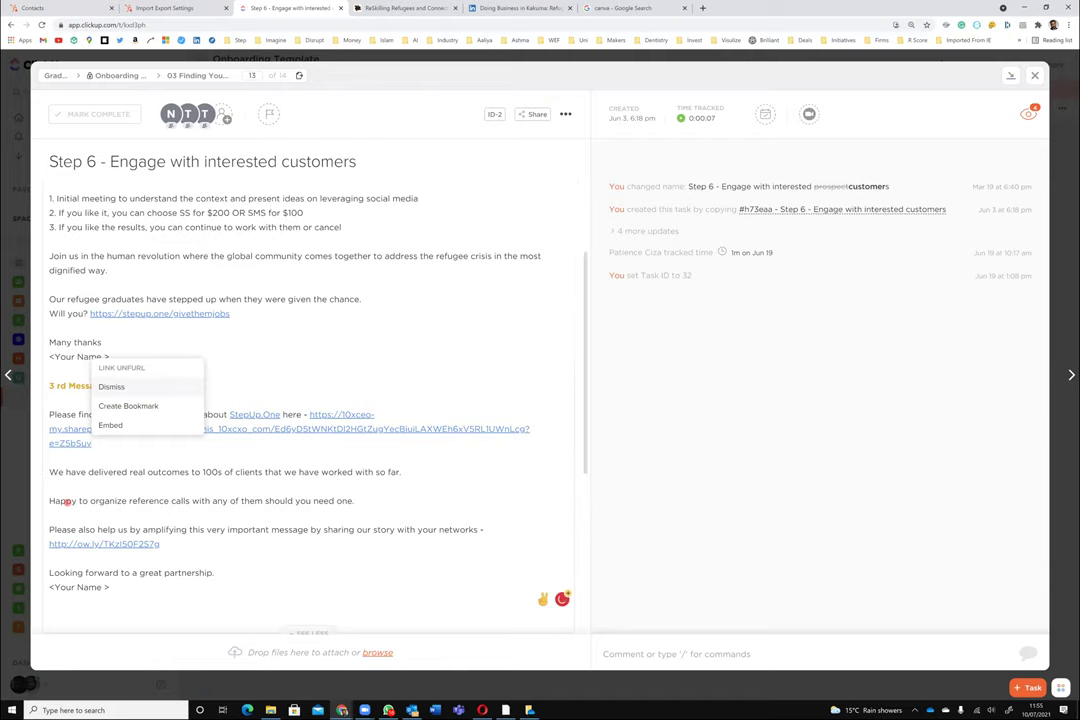
click(1034, 75)
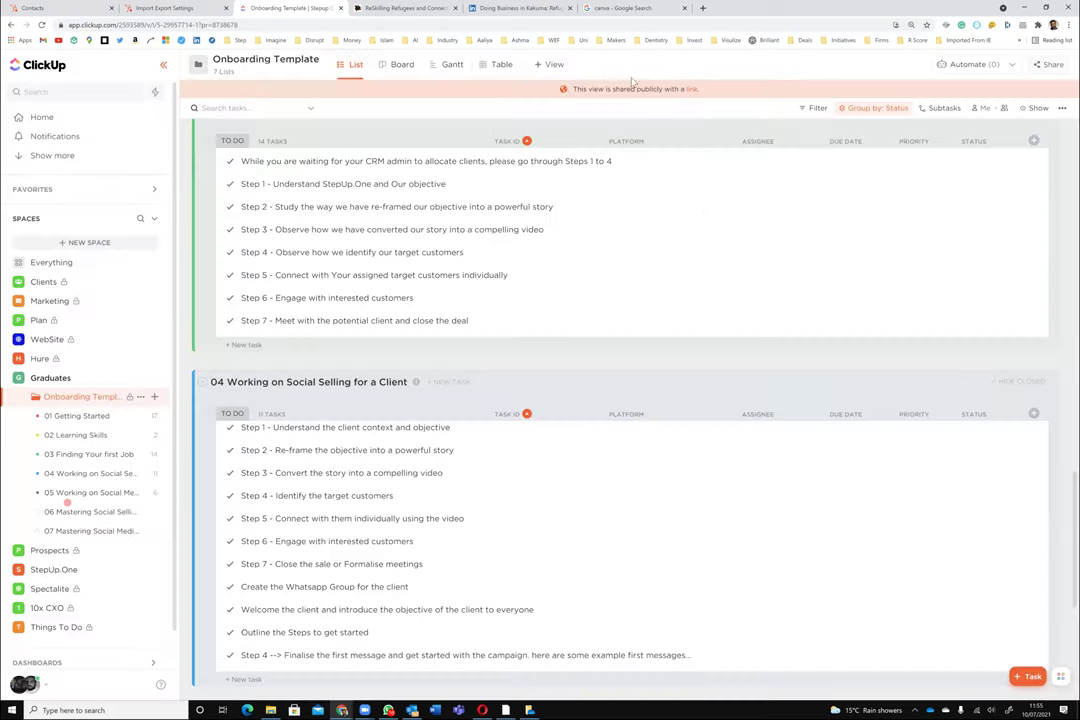
- Switch windows over to the LinkedIn Campaign Manager ad accounts page
click(517, 10)
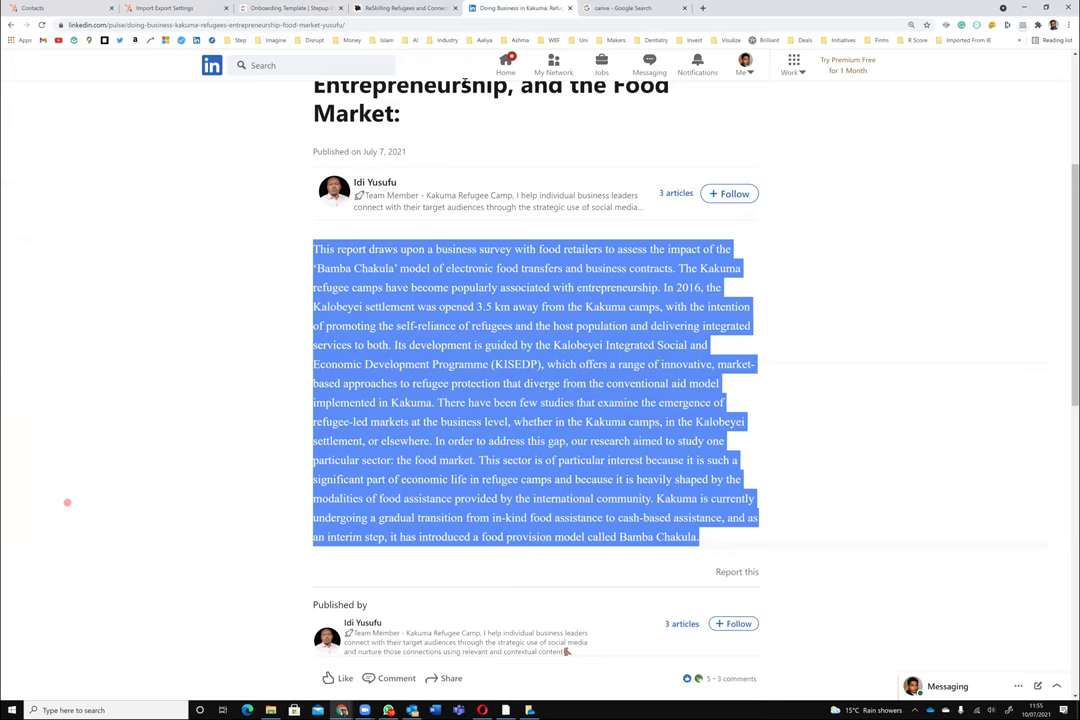
key(alt+Tab)
key(Tab)
key(Tab)
key(Tab)
key(Tab)
key(Tab)
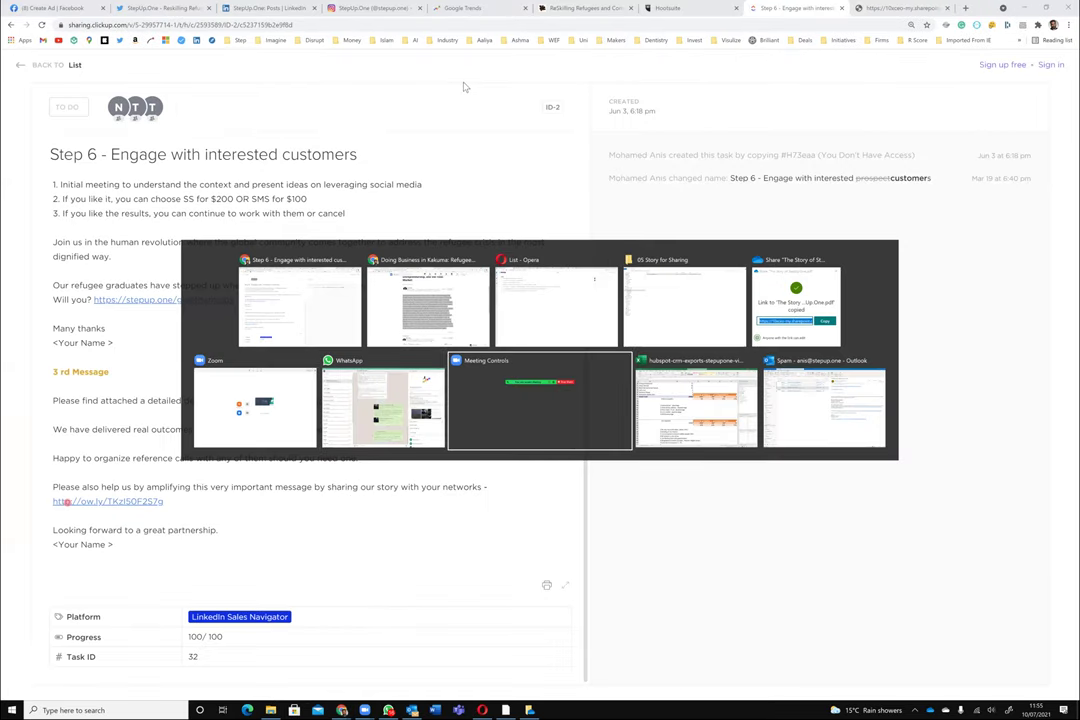
key(alt+Tab)
key(Tab)
key(Tab)
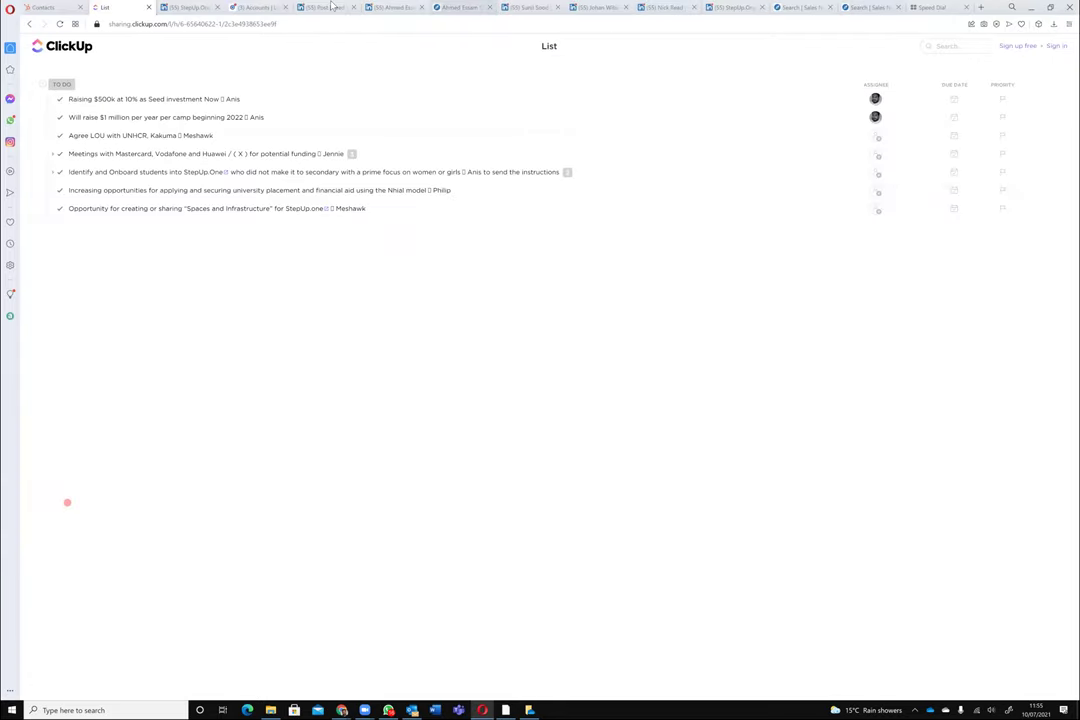
click(266, 7)
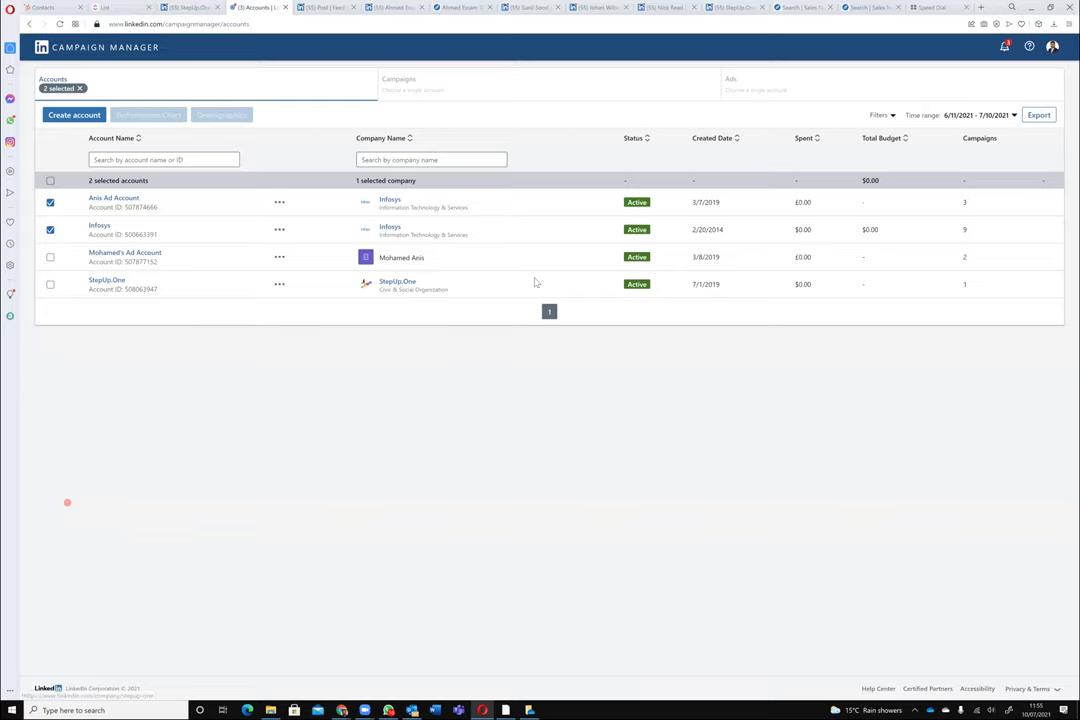
- Drill into StepUp.One's Boost Post Video Views campaign group, then open Account Assets > Matched Audiences
click(104, 282)
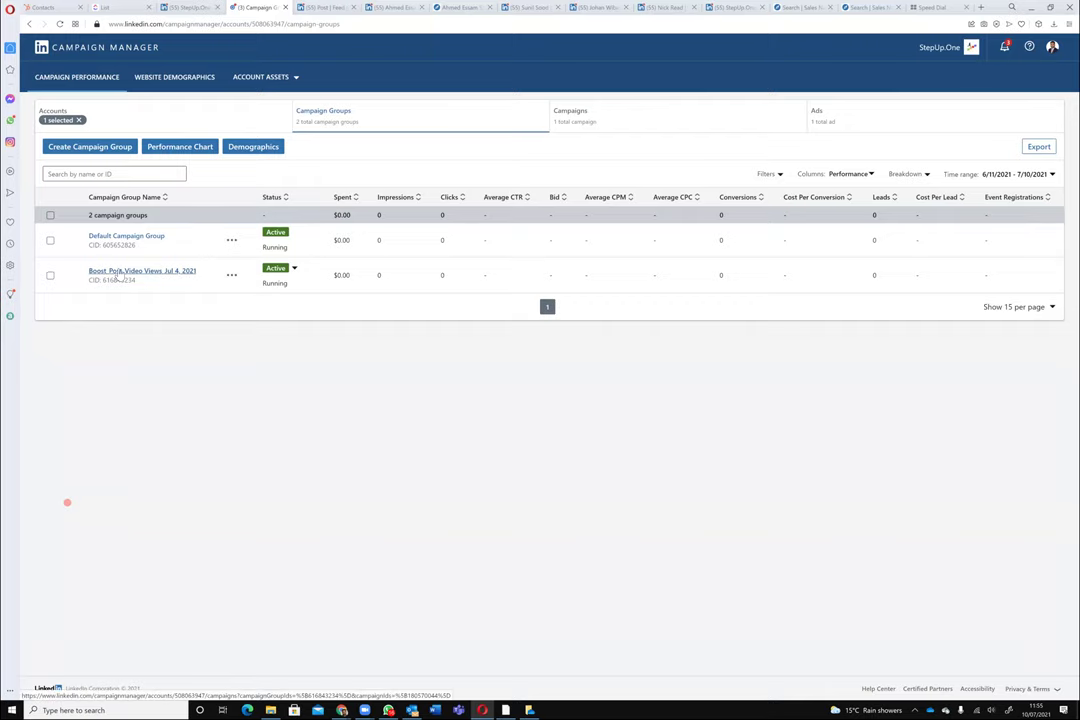
click(118, 271)
click(157, 234)
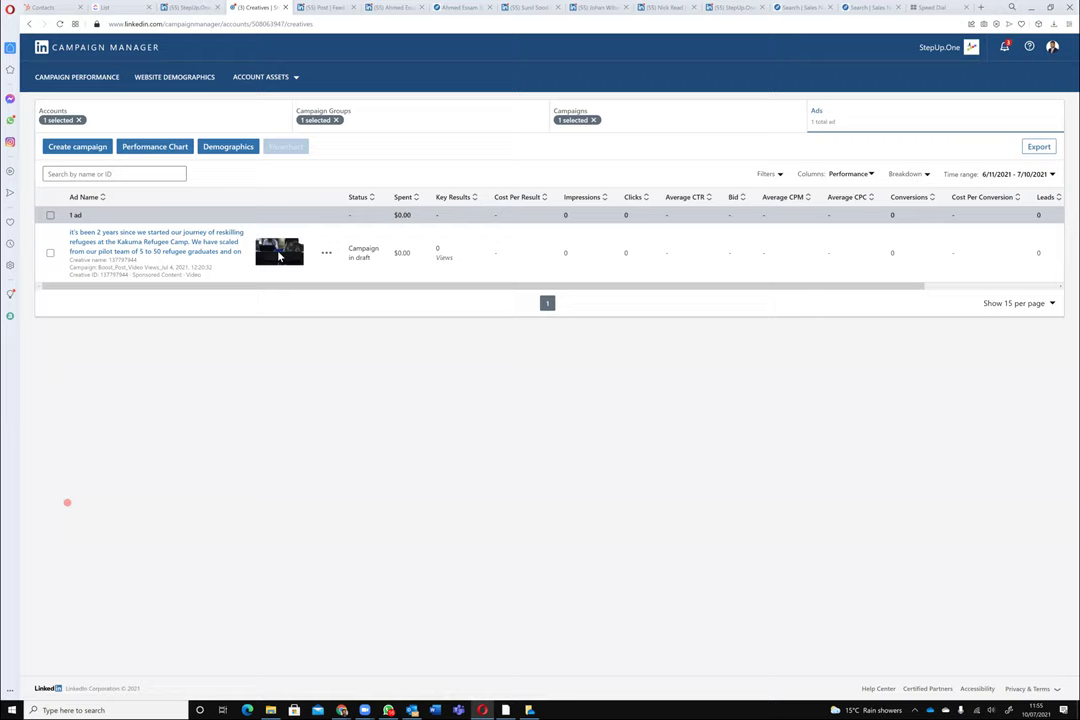
click(265, 77)
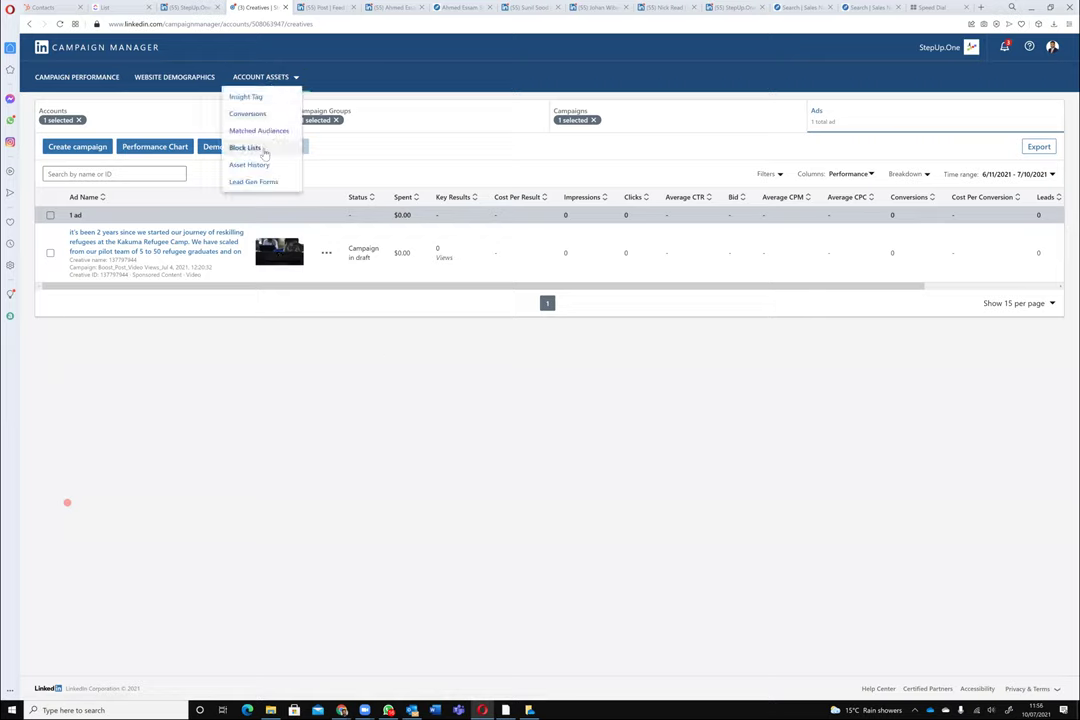
click(263, 131)
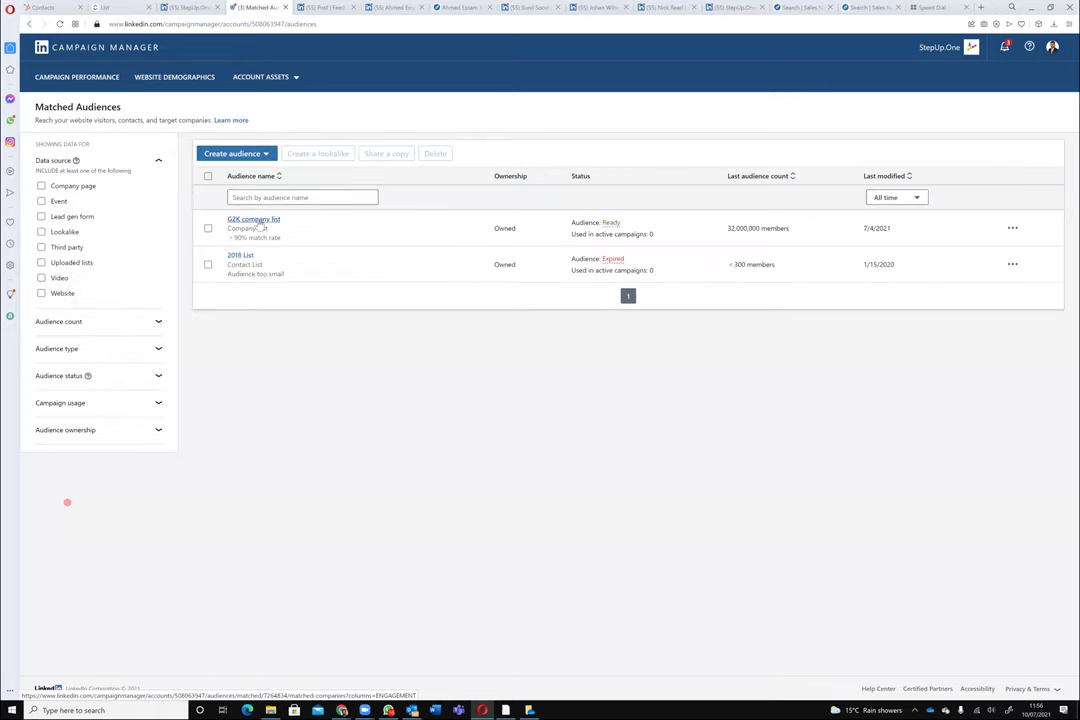
- Expand the Audience count and Audience ownership filters, then return to the shared ClickUp action list
drag(791, 228, 728, 228)
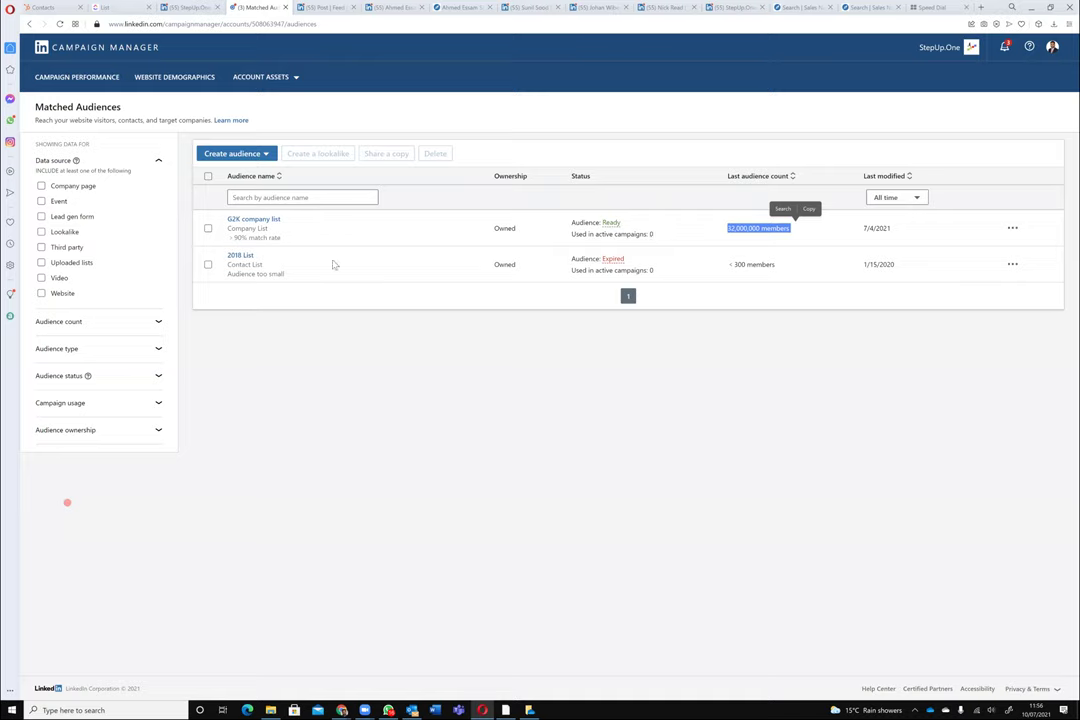
click(155, 323)
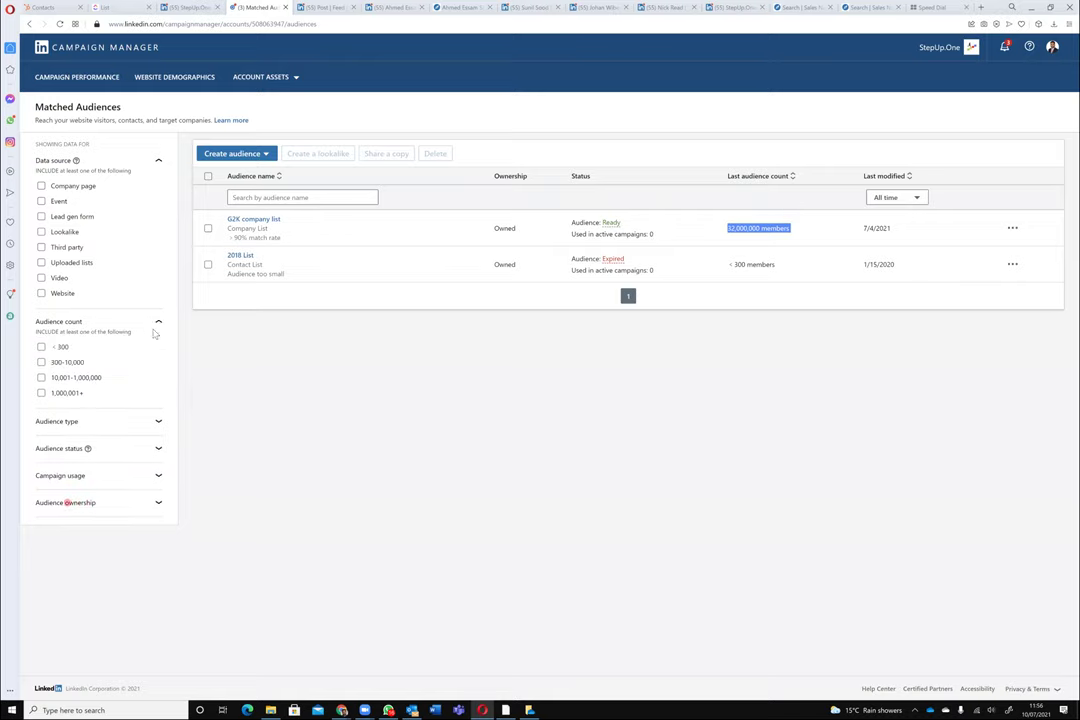
click(120, 503)
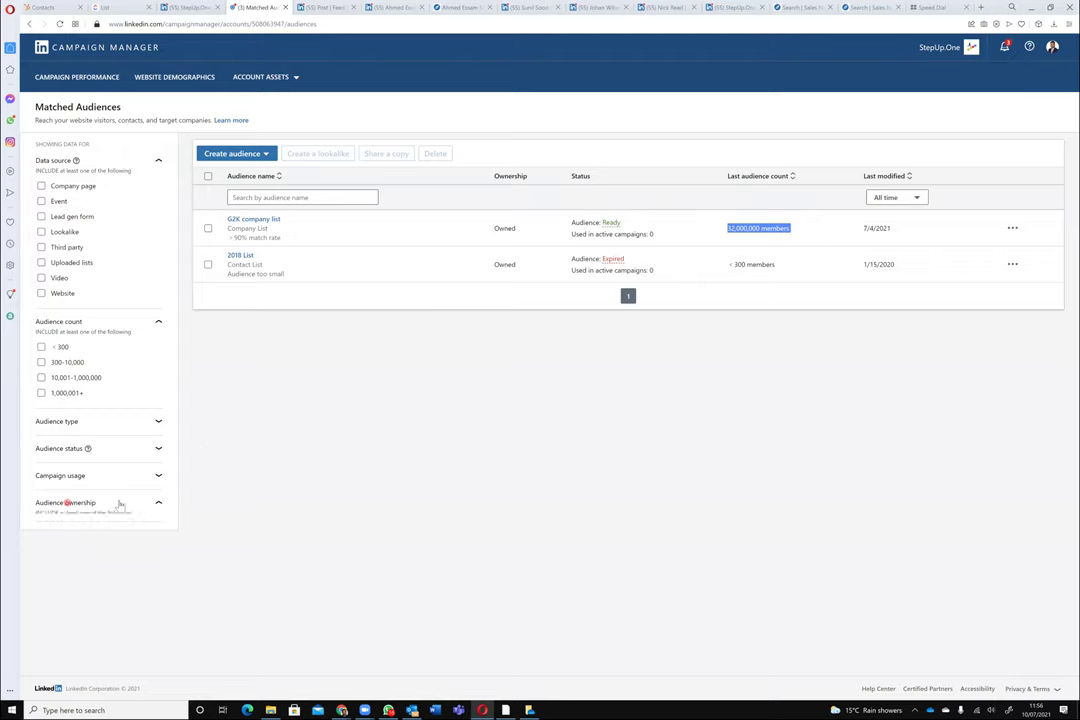
click(199, 501)
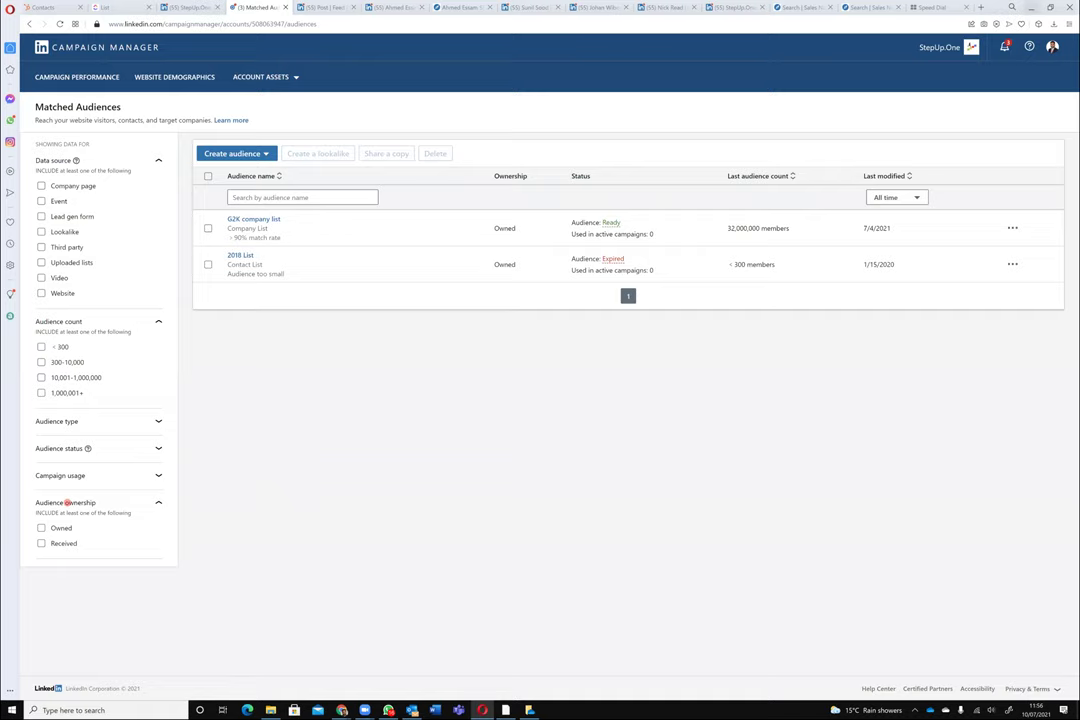
click(142, 7)
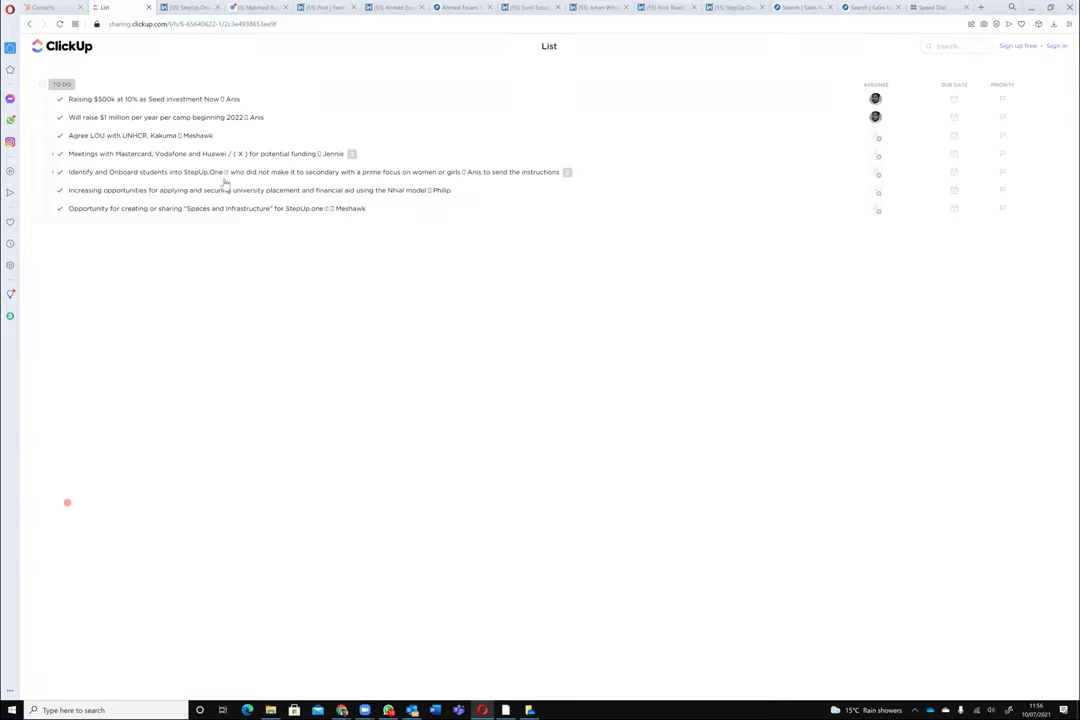
mouse_move(365, 710)
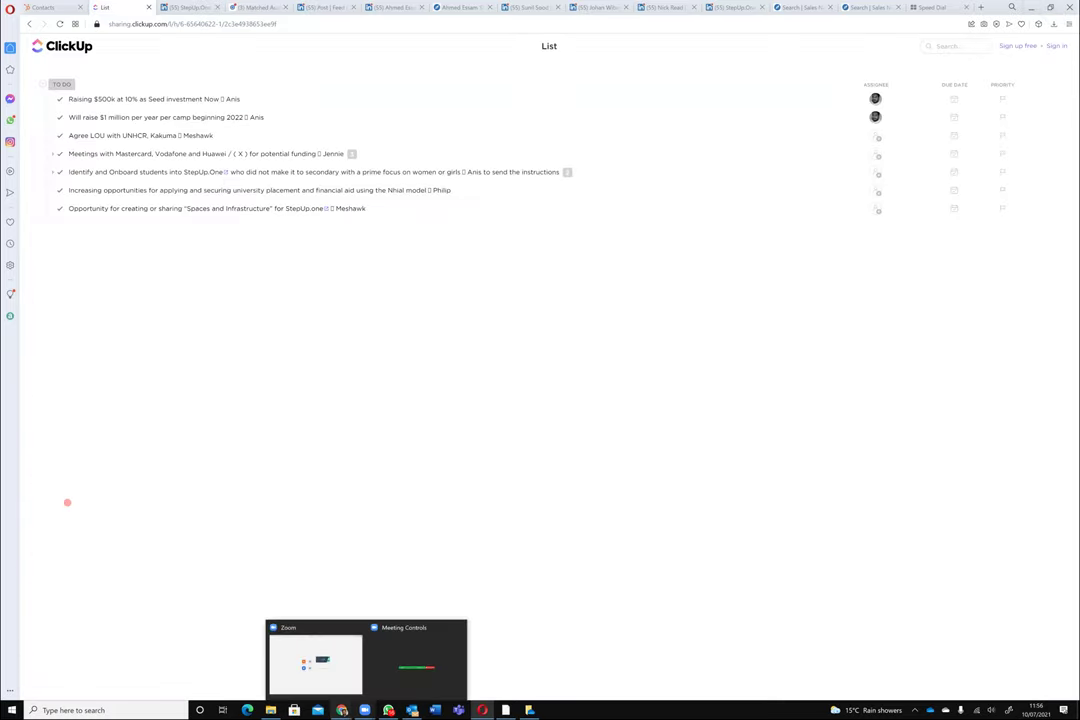
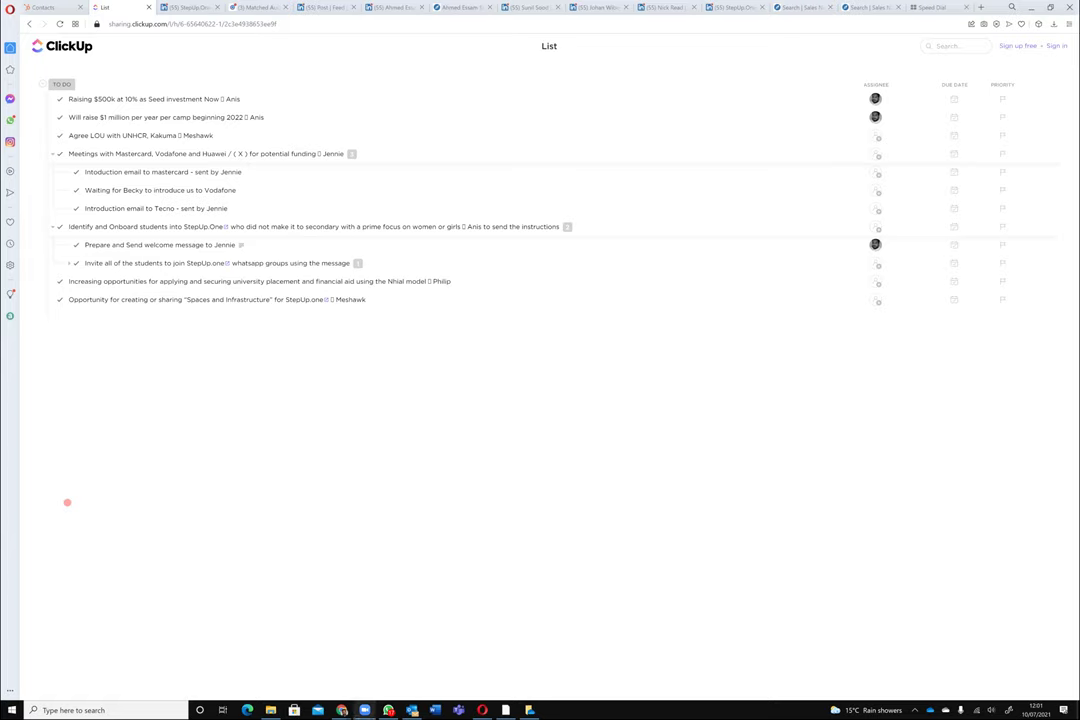
- In WhatsApp, search for the team member by name and open their one-to-one chat
mouse_move(388, 709)
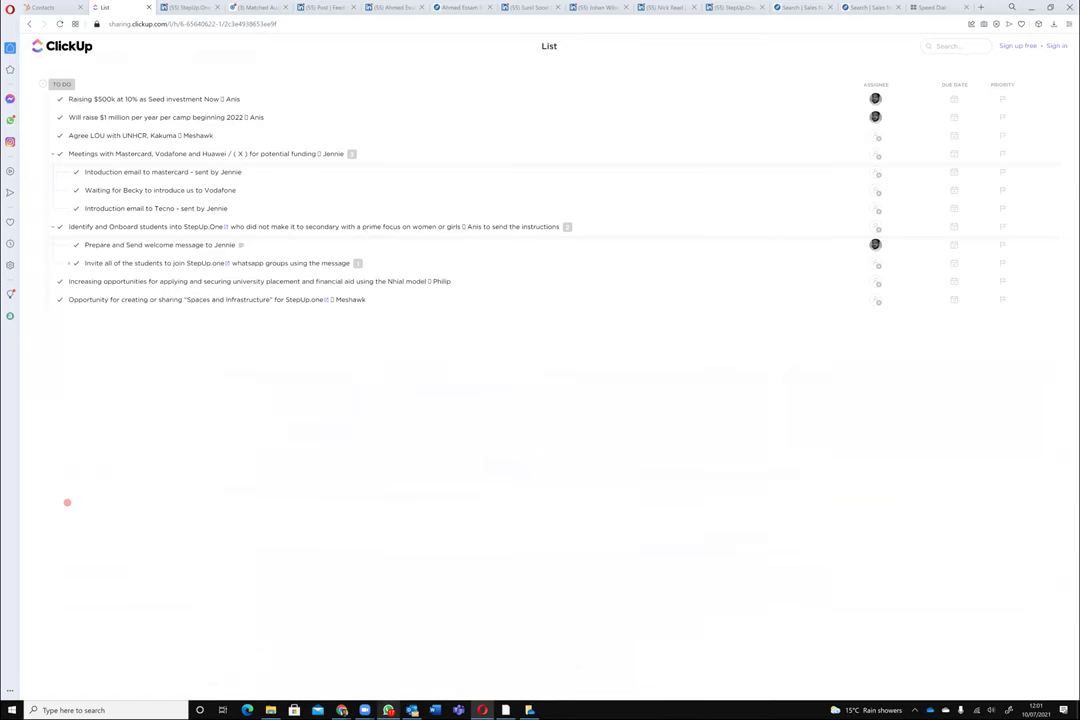
key(alt+Tab)
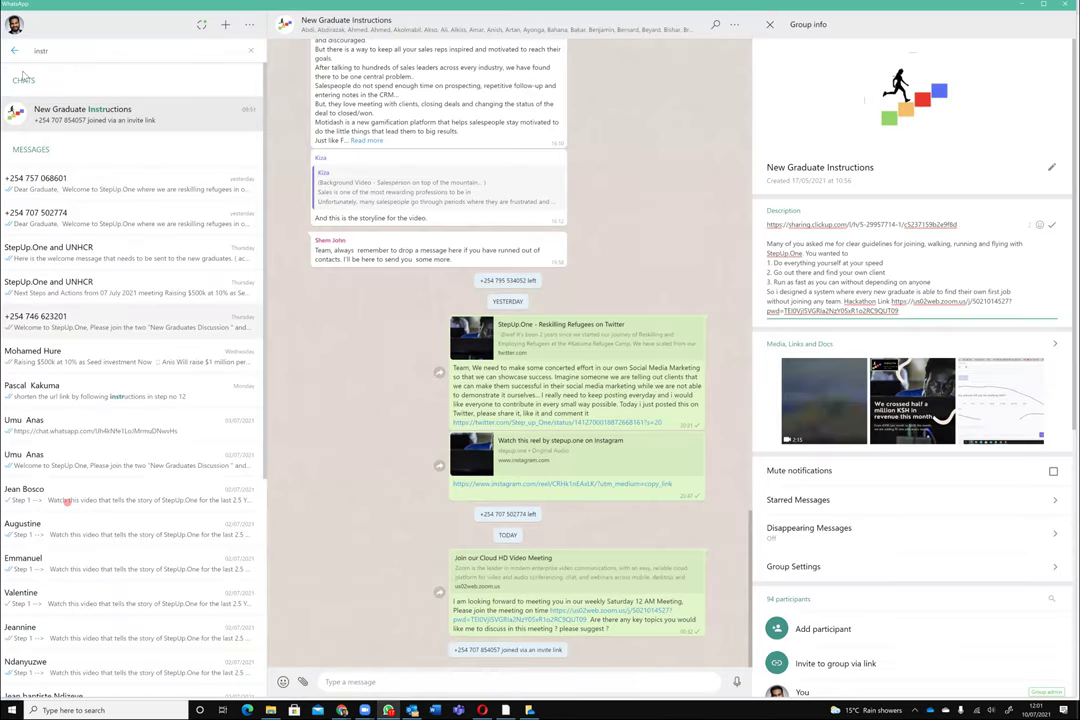
click(14, 50)
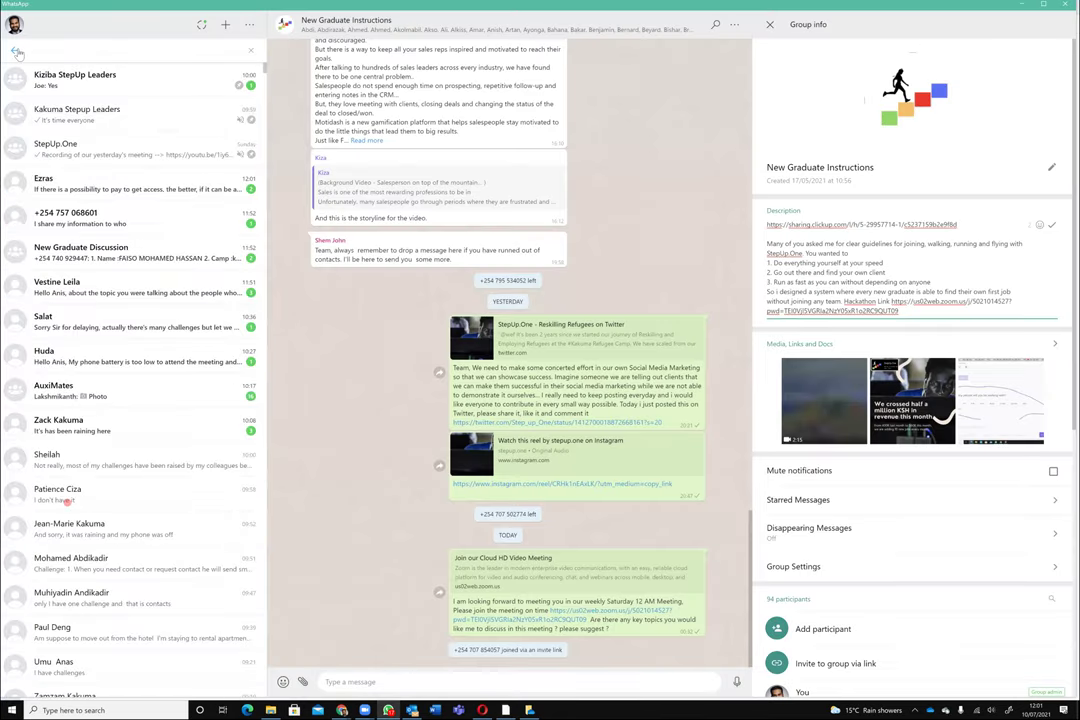
click(94, 52)
text(seh)
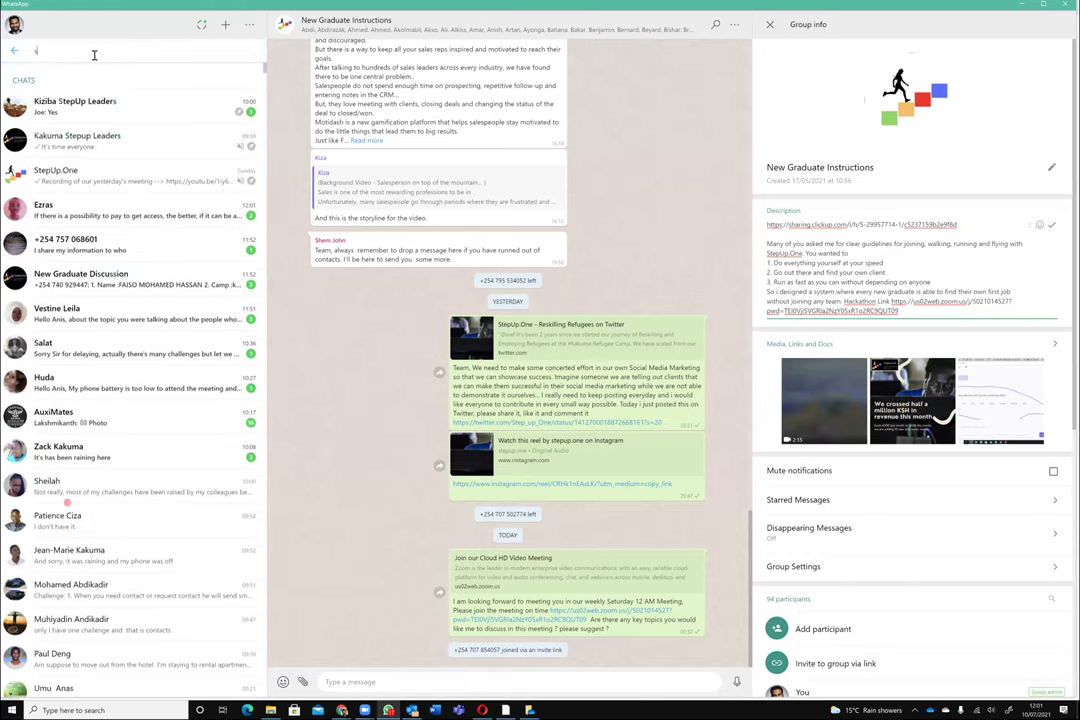
key(BackSpace)
key(BackSpace)
text(hem)
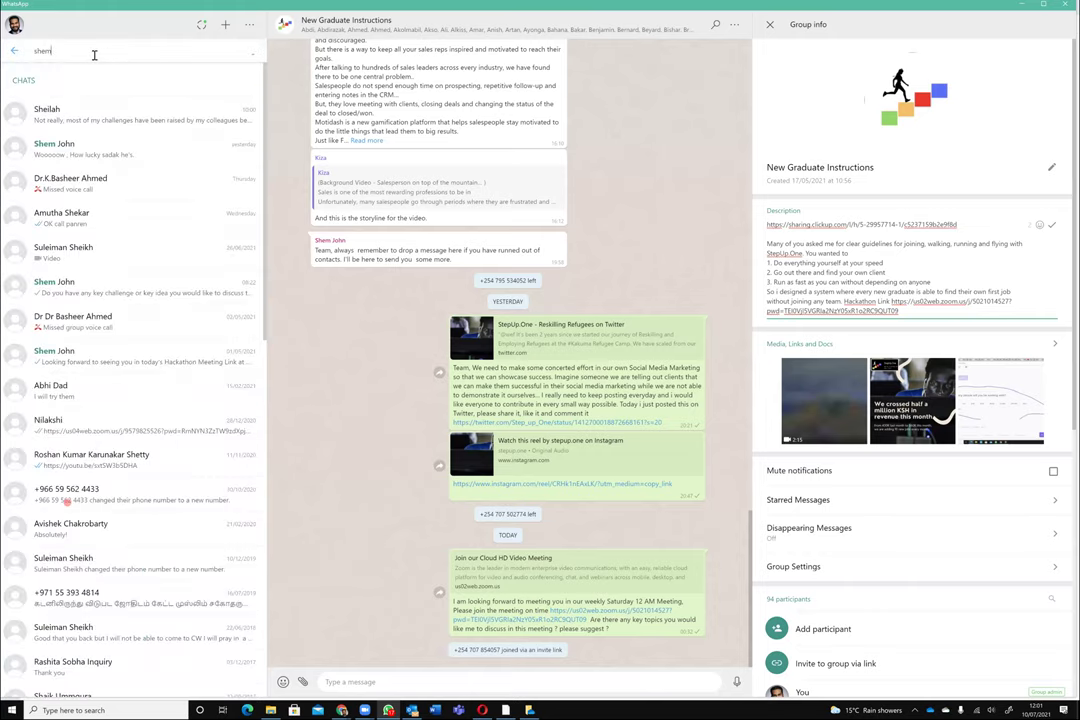
click(94, 118)
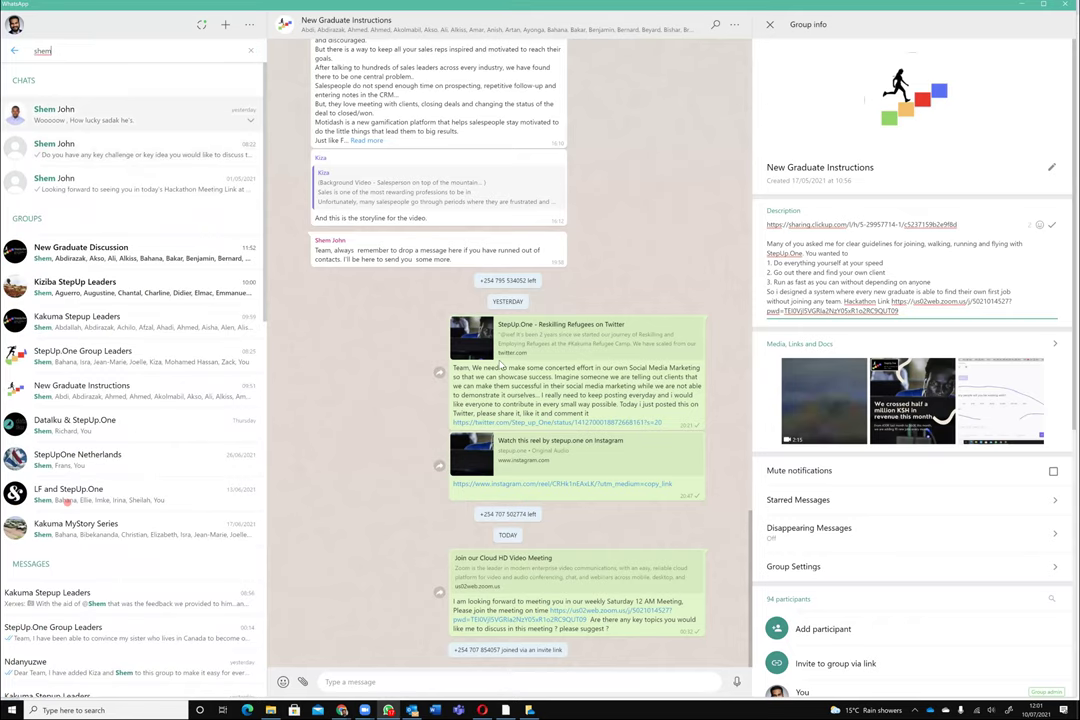
scroll(519, 379, up, 3)
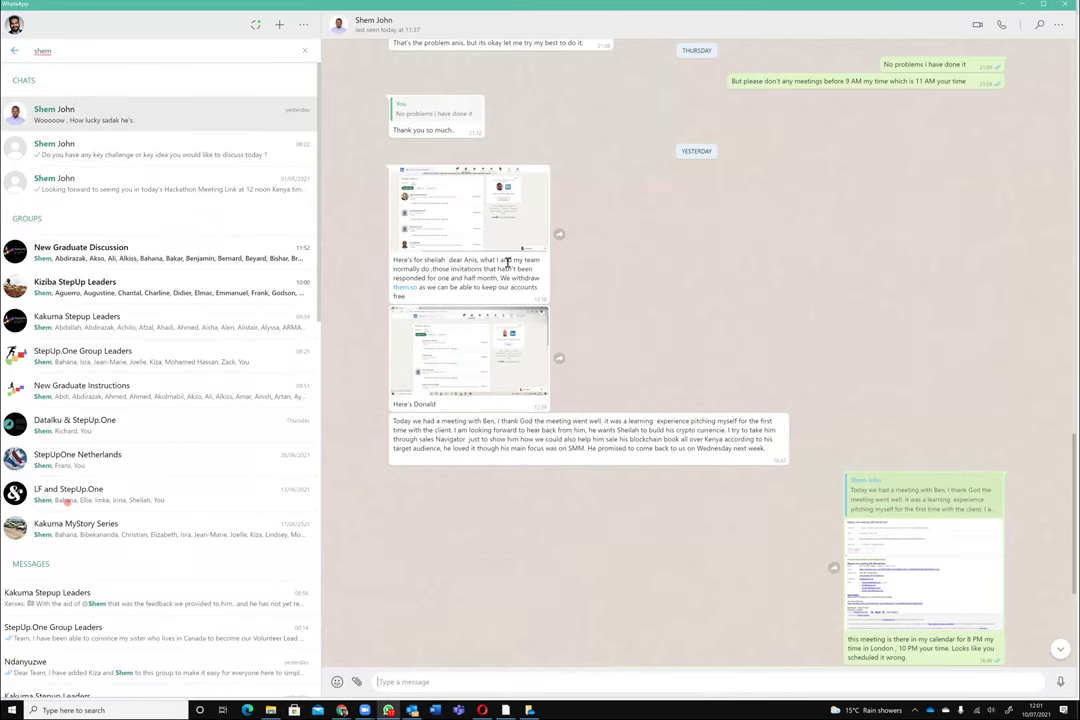
- Open the earlier LinkedIn screenshot showing 816 pending invitations and zoom in
click(482, 352)
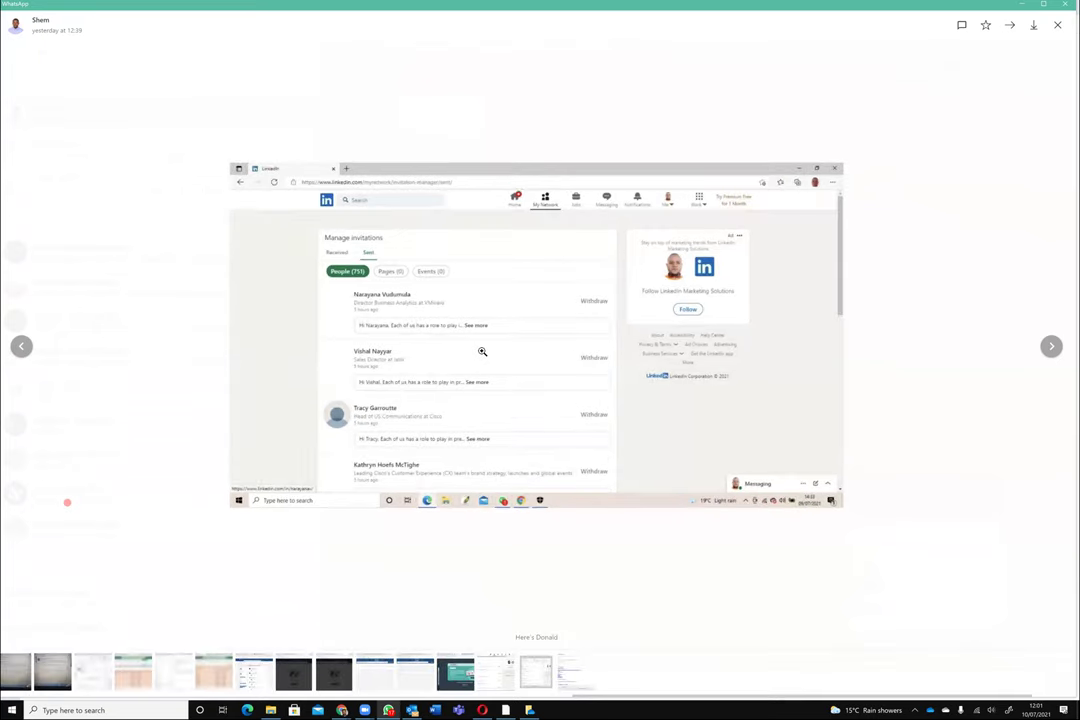
click(21, 346)
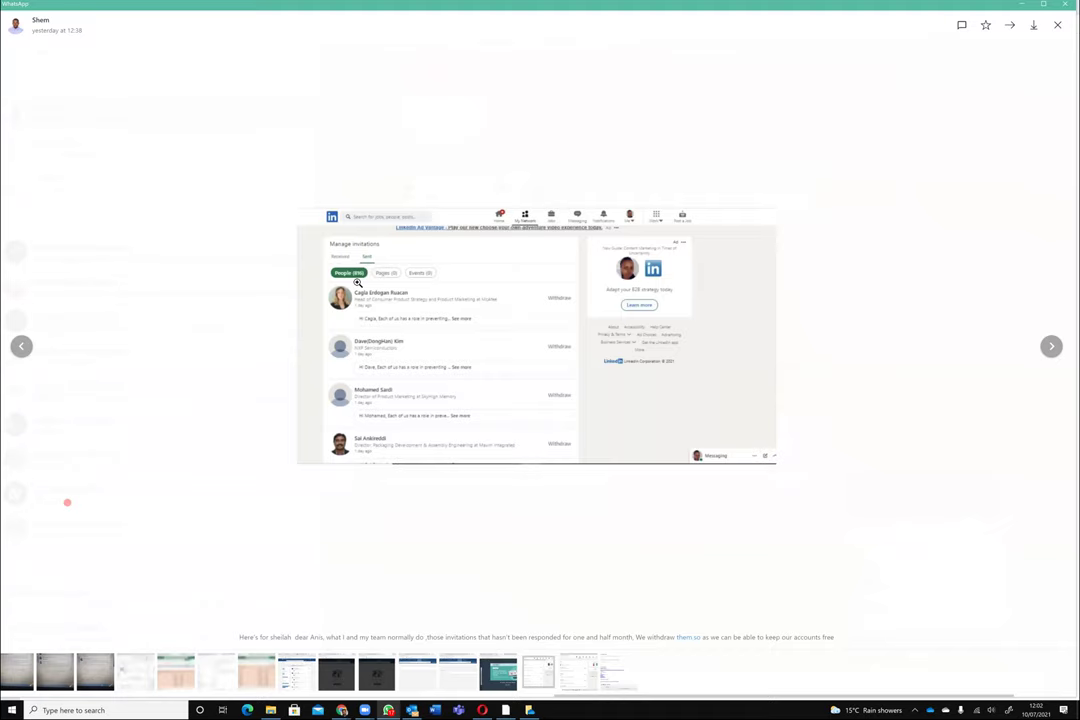
click(357, 284)
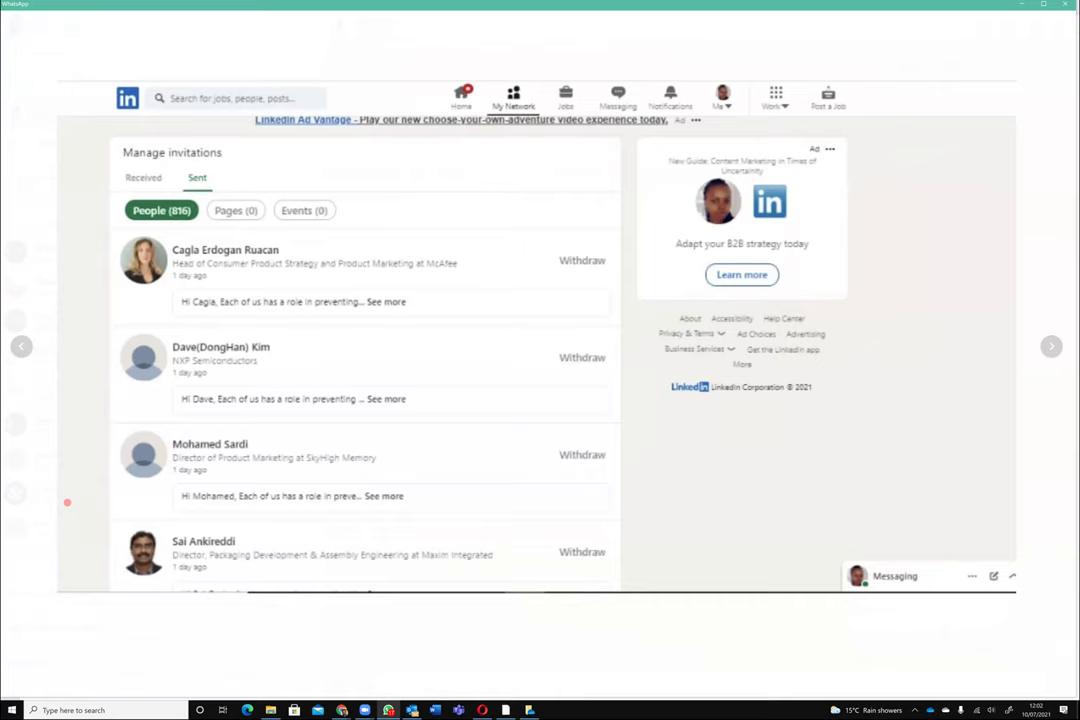
key(alt+Tab)
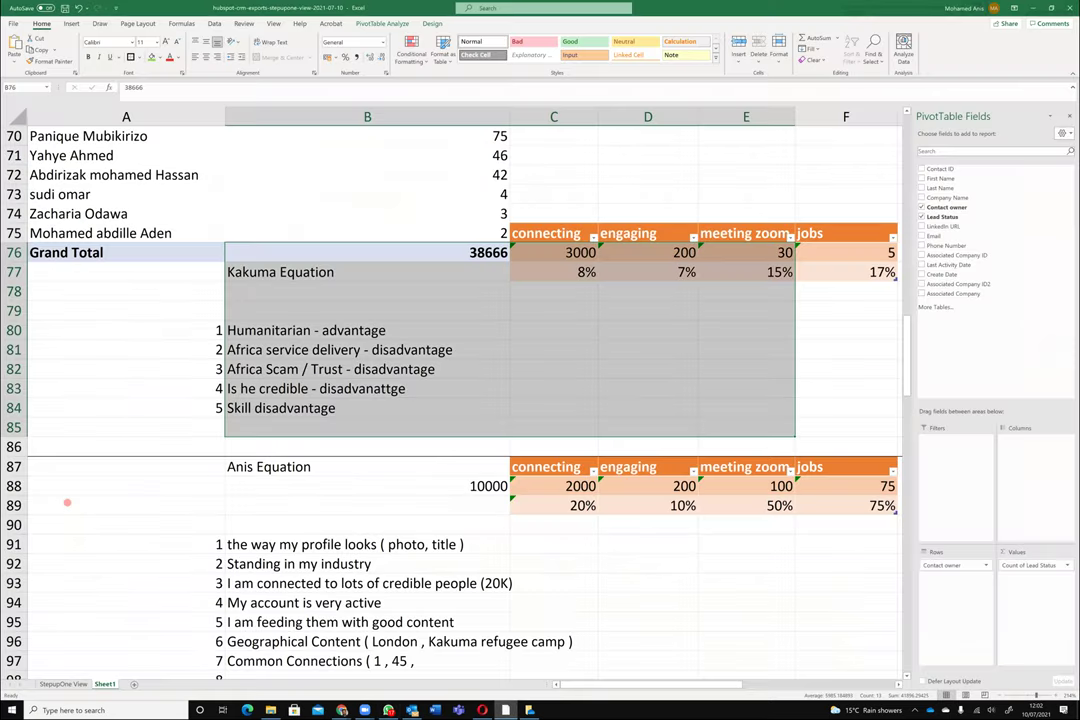
- Scroll to the pivot's top and check the owner and lead count in row 11
scroll(80, 575, up, 17)
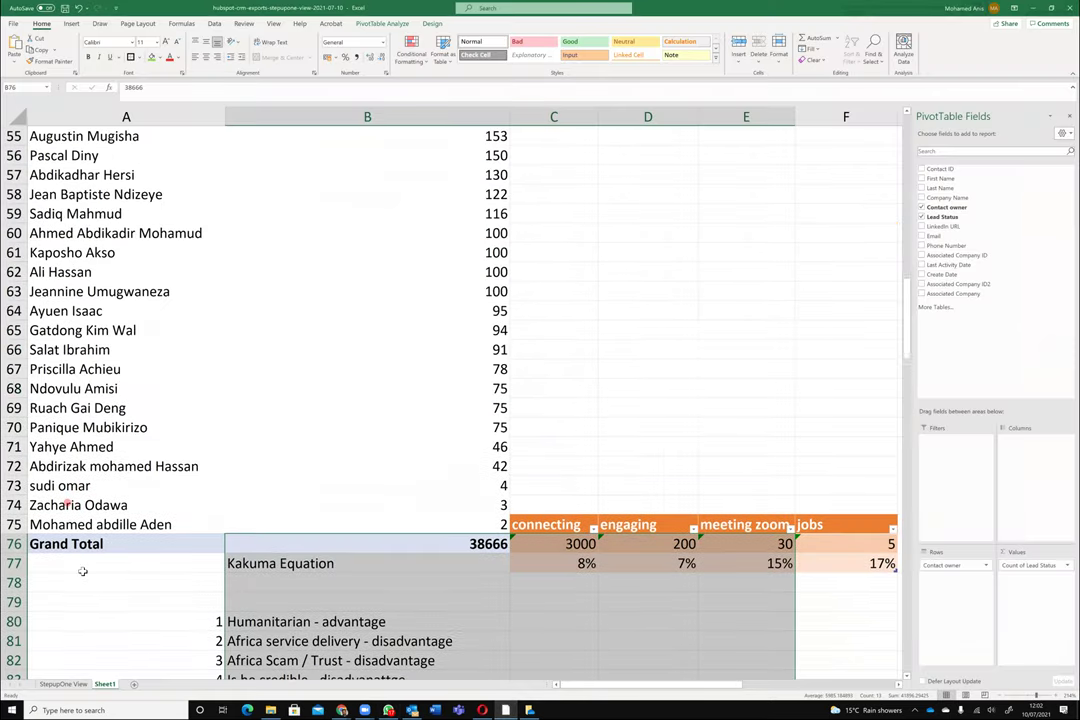
scroll(80, 568, up, 6)
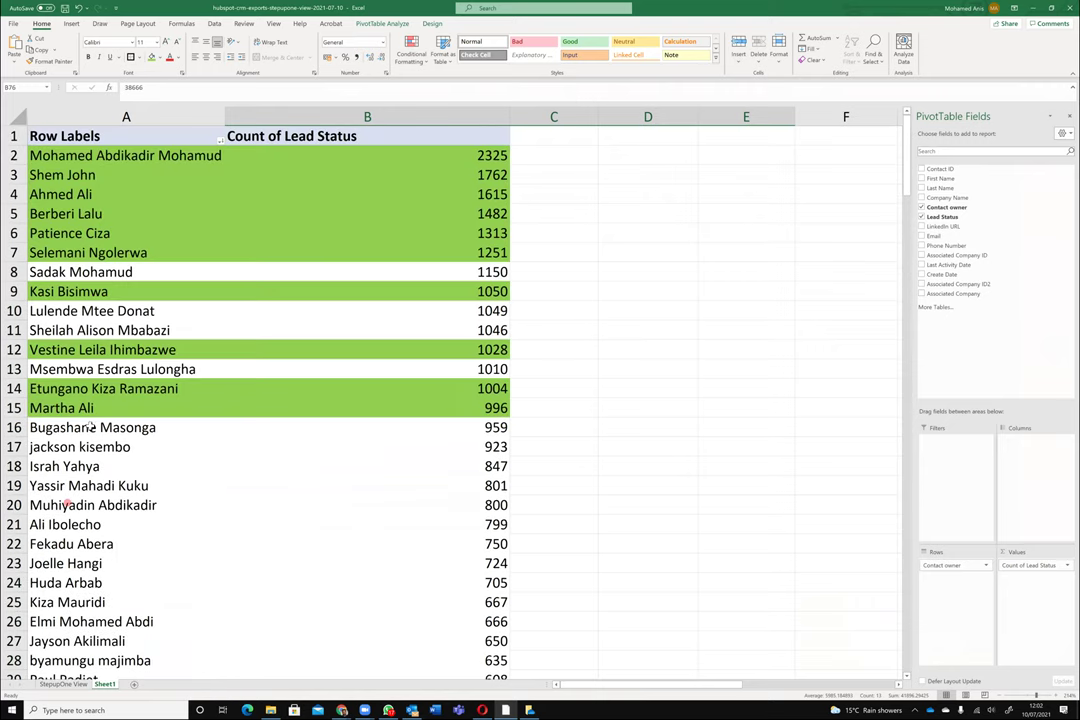
click(228, 322)
click(502, 330)
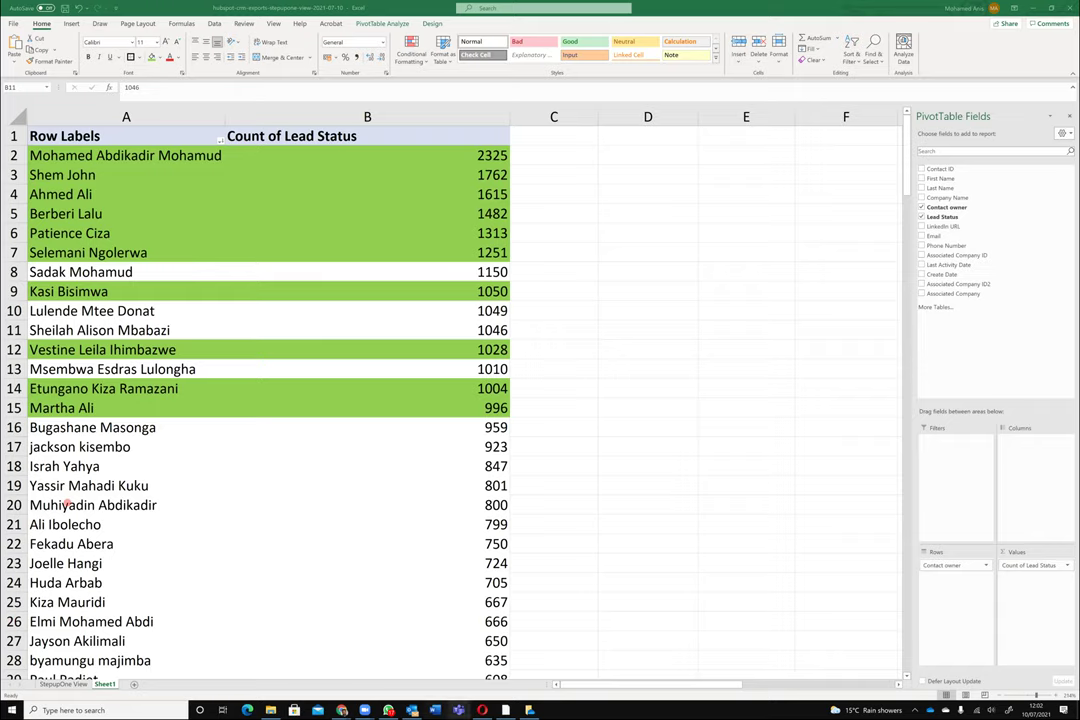
key(alt+Tab)
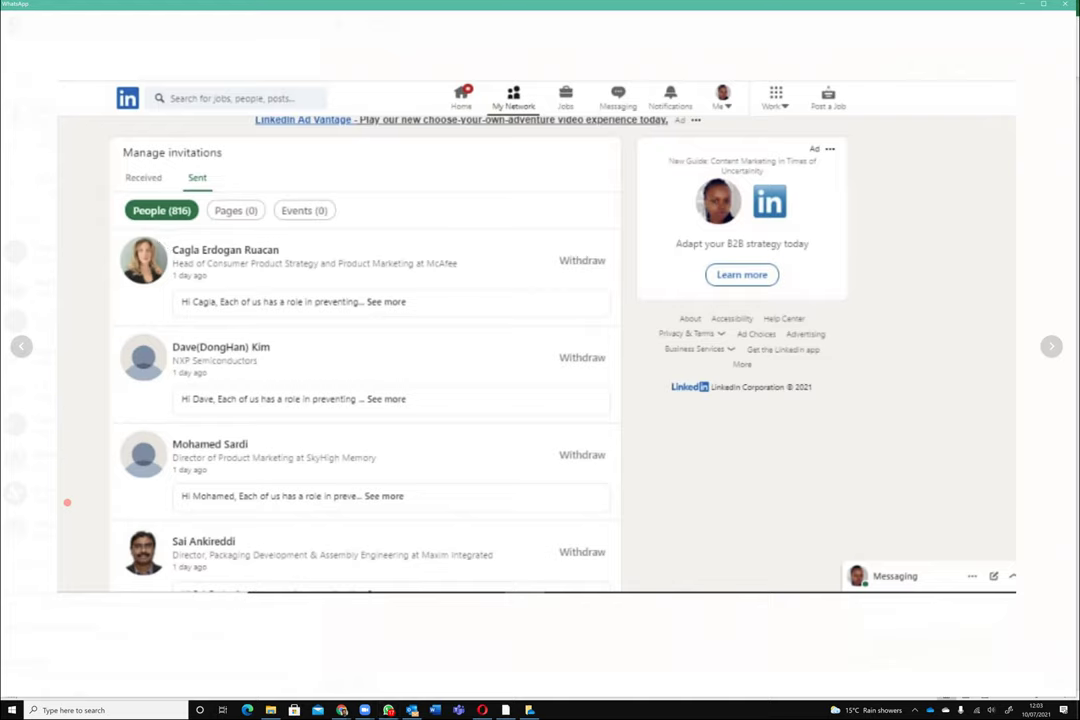
- Minimize WhatsApp from the taskbar to reveal the Excel lead-count pivot
mouse_move(388, 710)
click(412, 710)
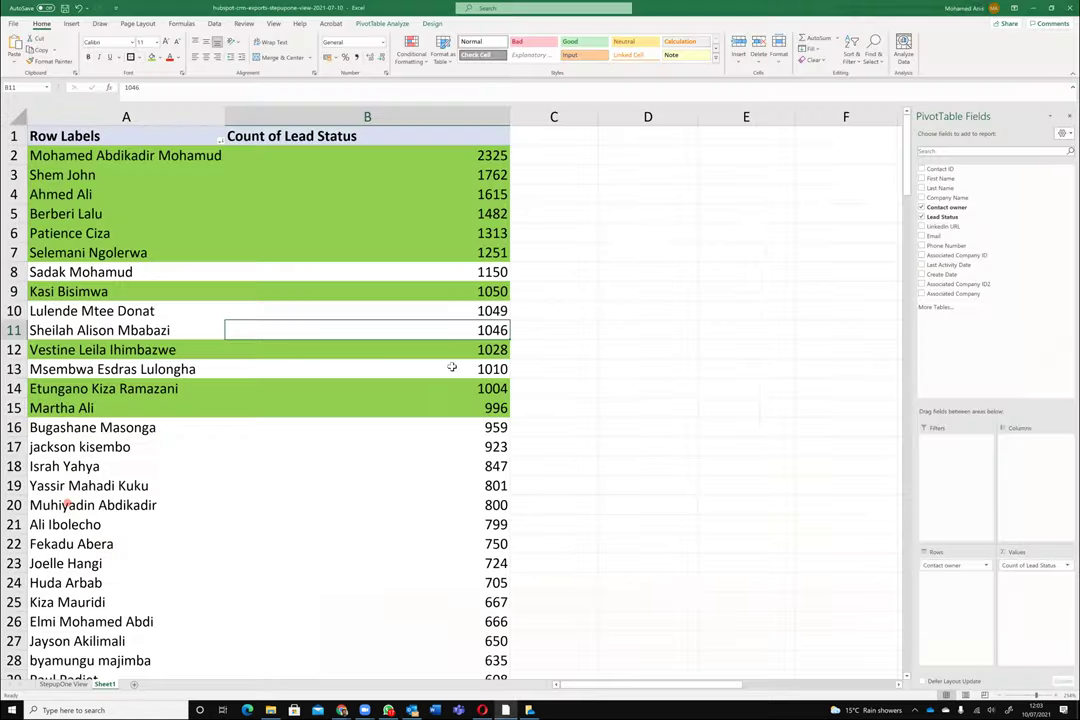
- Check the lead counts in cells B8 through B13, including 1150 in B8
key(Down)
click(490, 330)
click(14, 330)
click(482, 334)
click(480, 370)
click(488, 333)
click(480, 310)
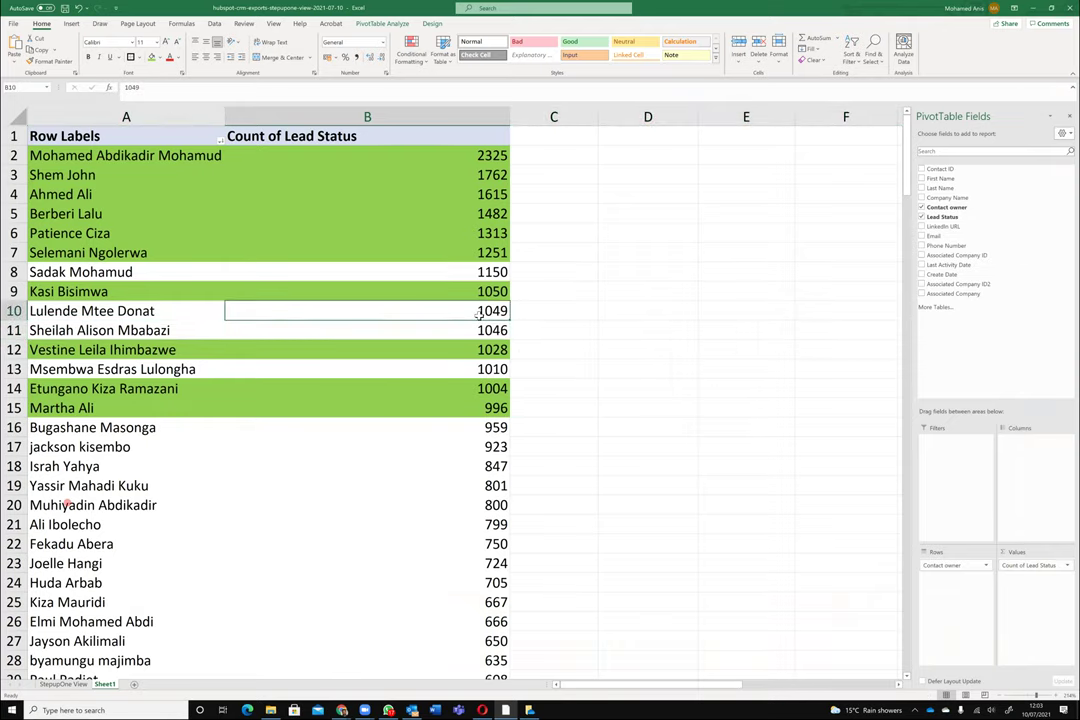
click(482, 272)
click(480, 291)
- Compare the 1049 count in B10 against the 1046 count in B11
click(470, 312)
click(460, 330)
click(468, 311)
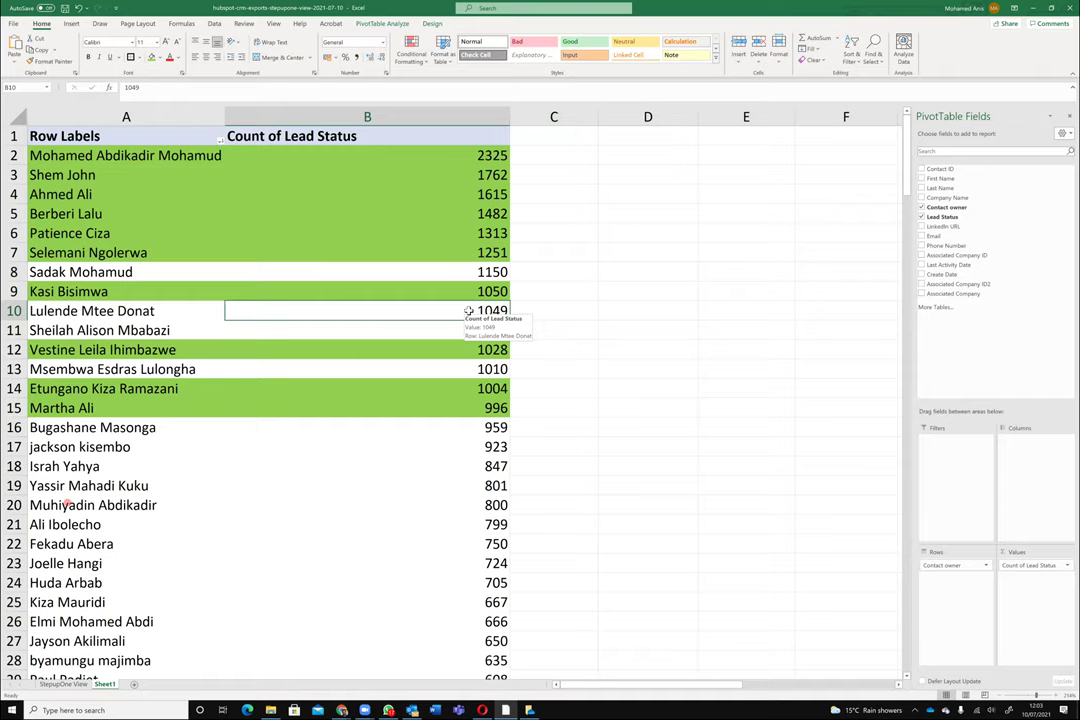
click(489, 329)
click(480, 312)
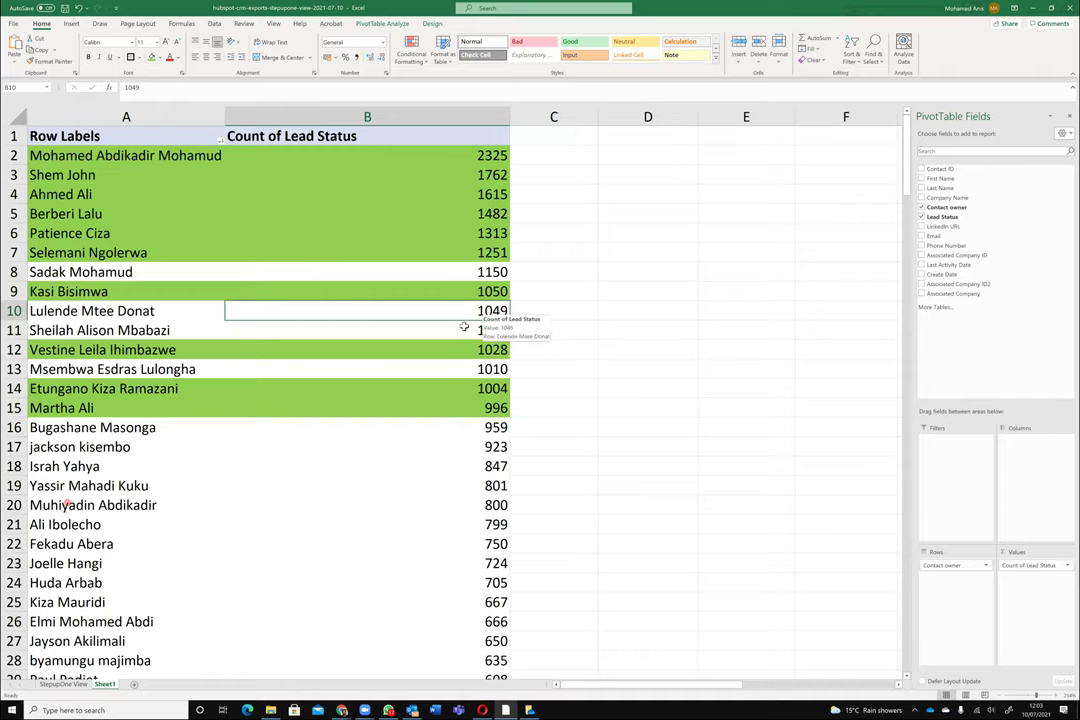
click(466, 326)
click(466, 313)
click(466, 326)
click(469, 313)
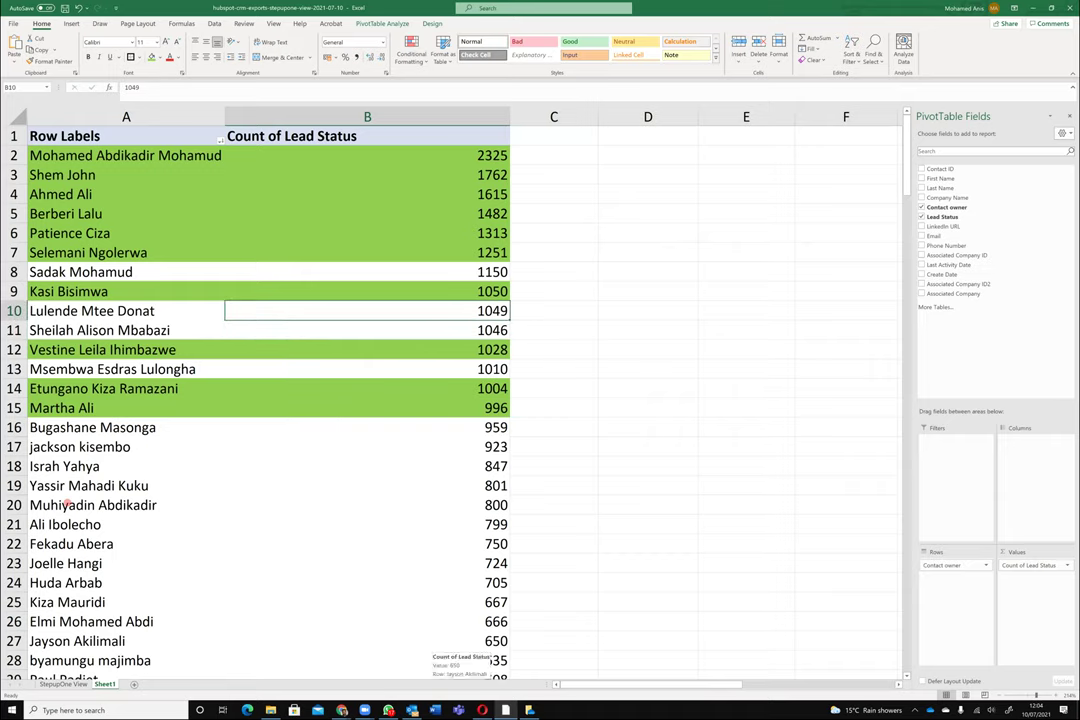
key(alt+Tab)
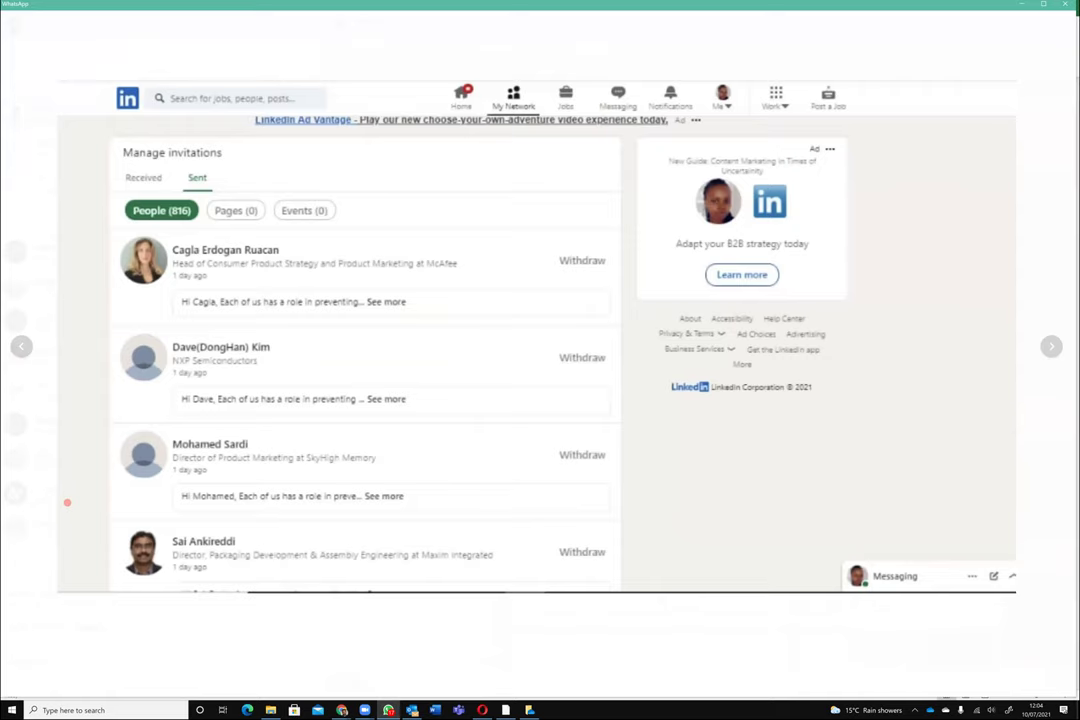
- Zoom into the first LinkedIn invitations screenshot and back out to fit
click(25, 355)
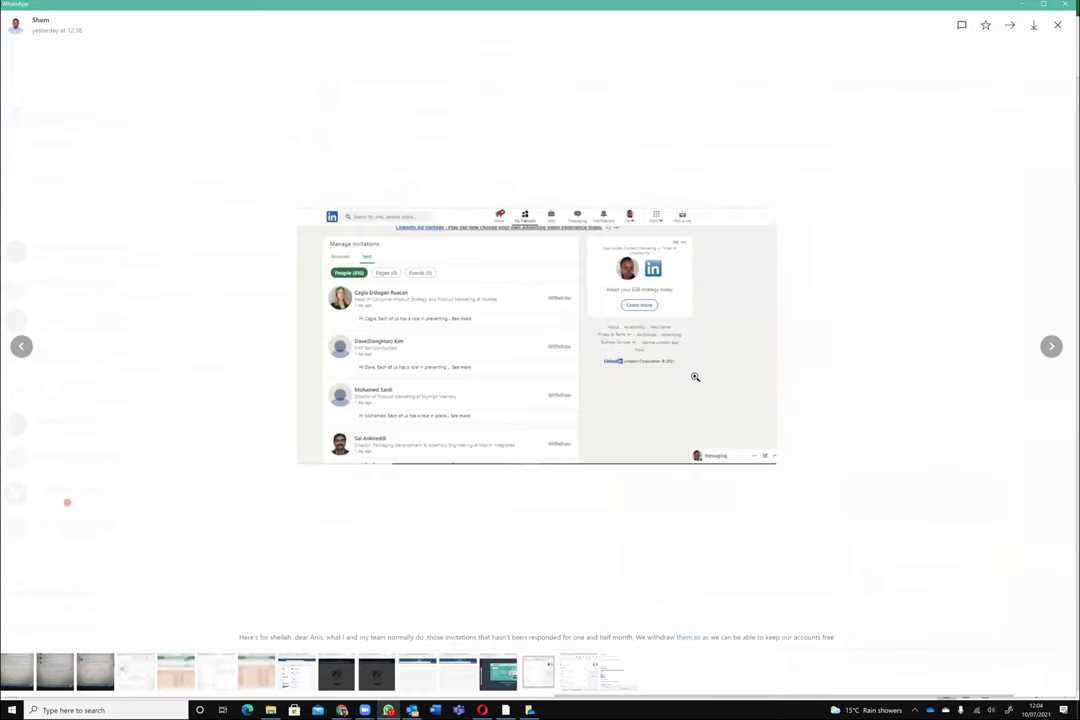
click(594, 353)
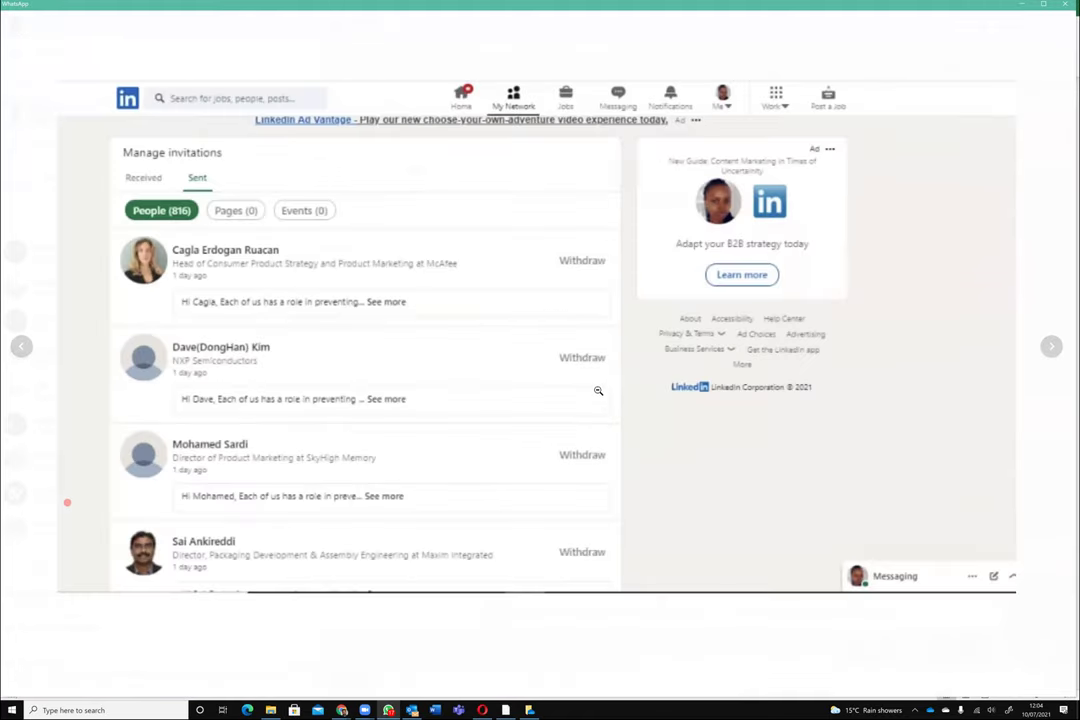
click(199, 326)
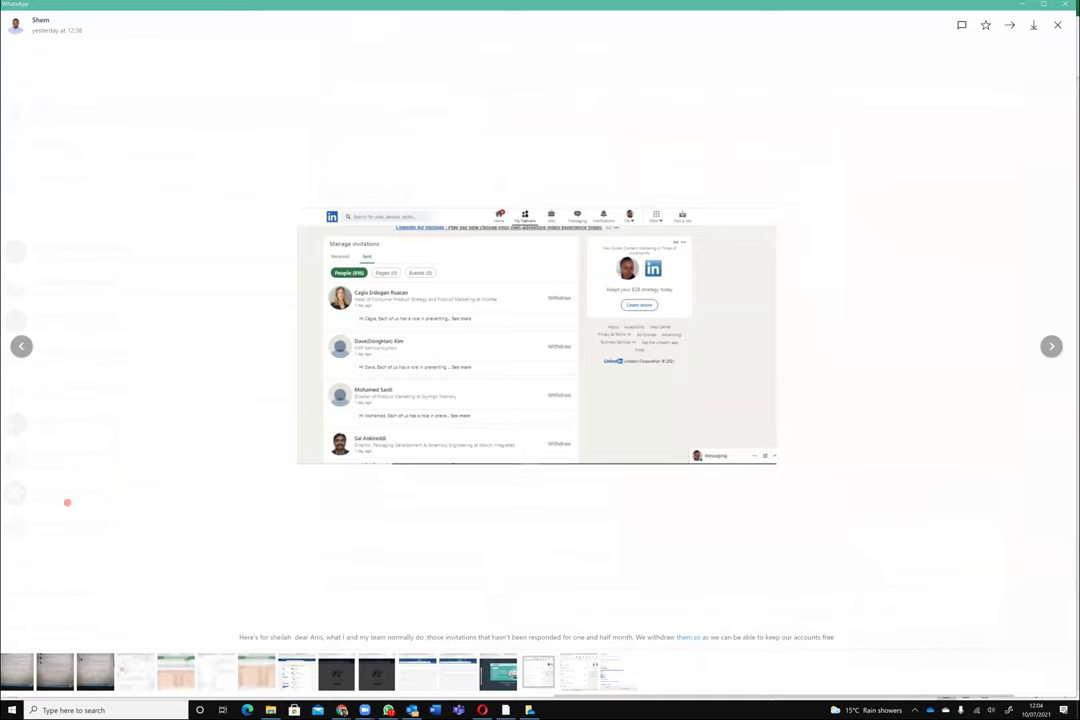
- Move to the next shared screenshot, zoom in, and return to fitted size
key(Right)
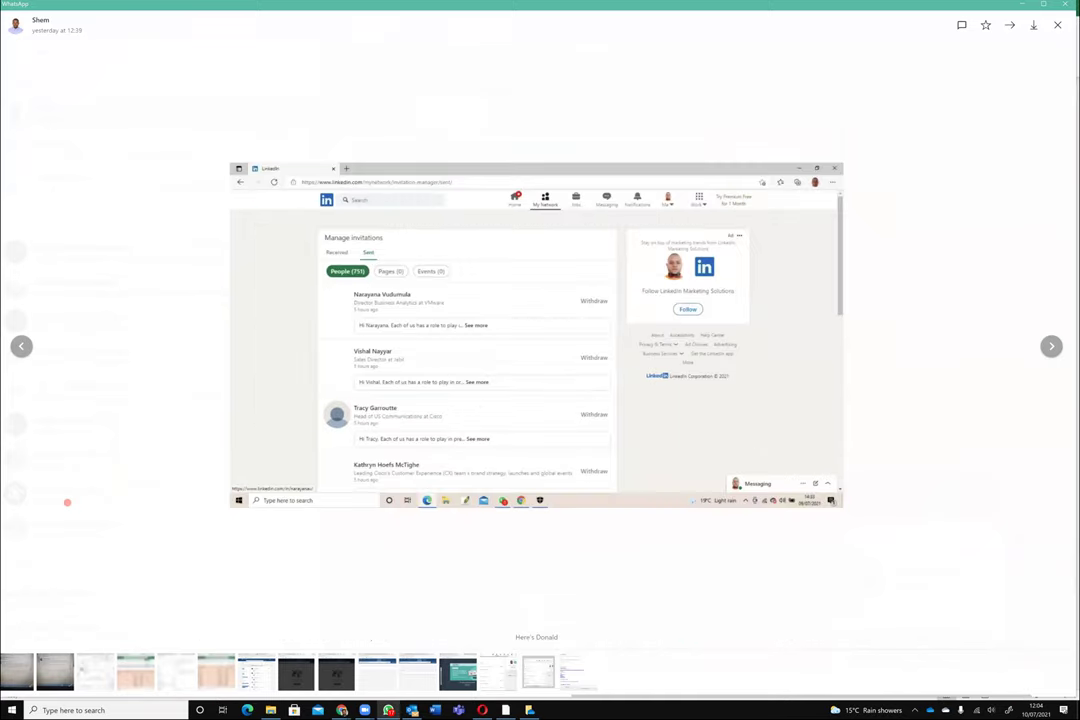
click(436, 456)
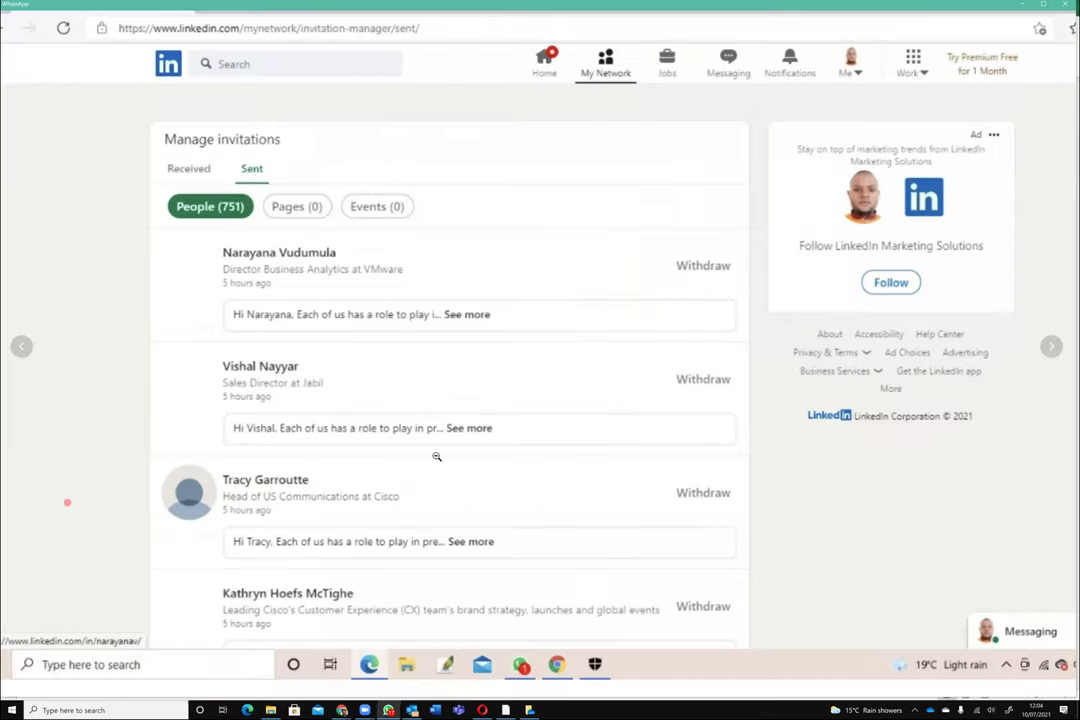
click(427, 410)
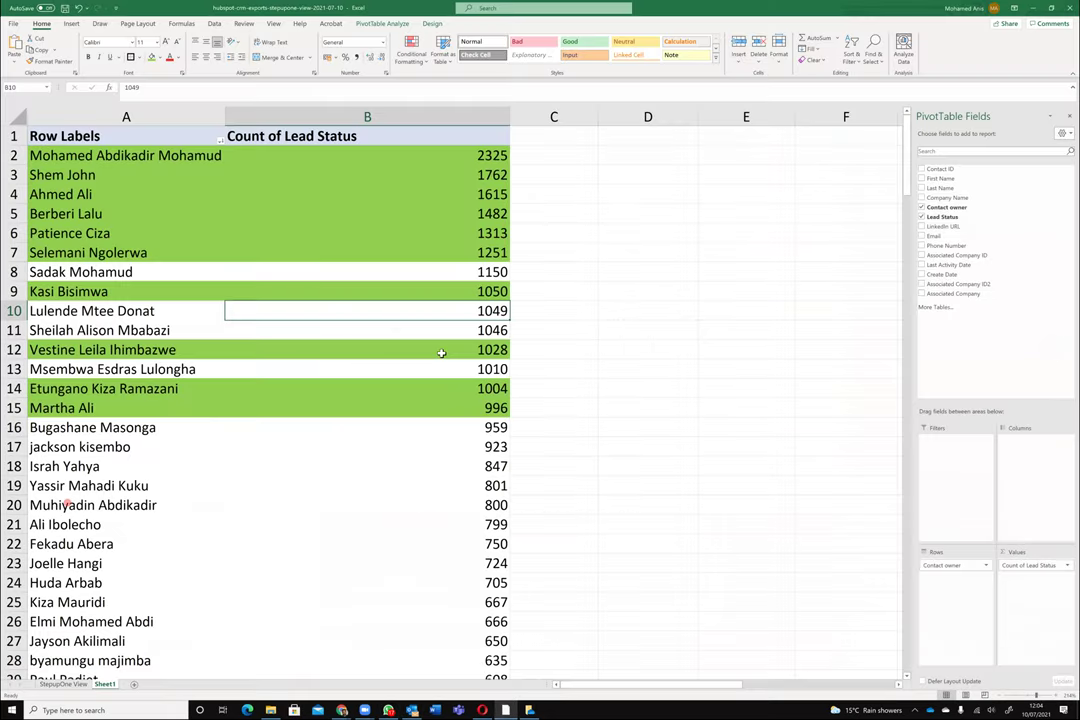
click(497, 273)
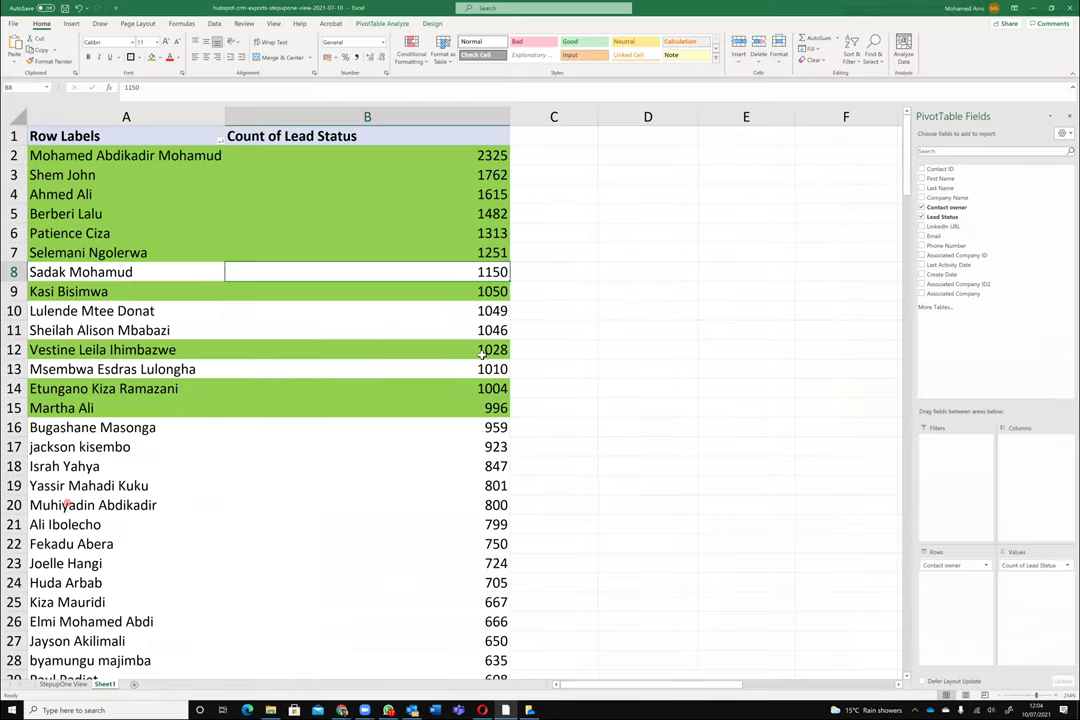
click(488, 311)
click(490, 272)
click(103, 272)
click(103, 272)
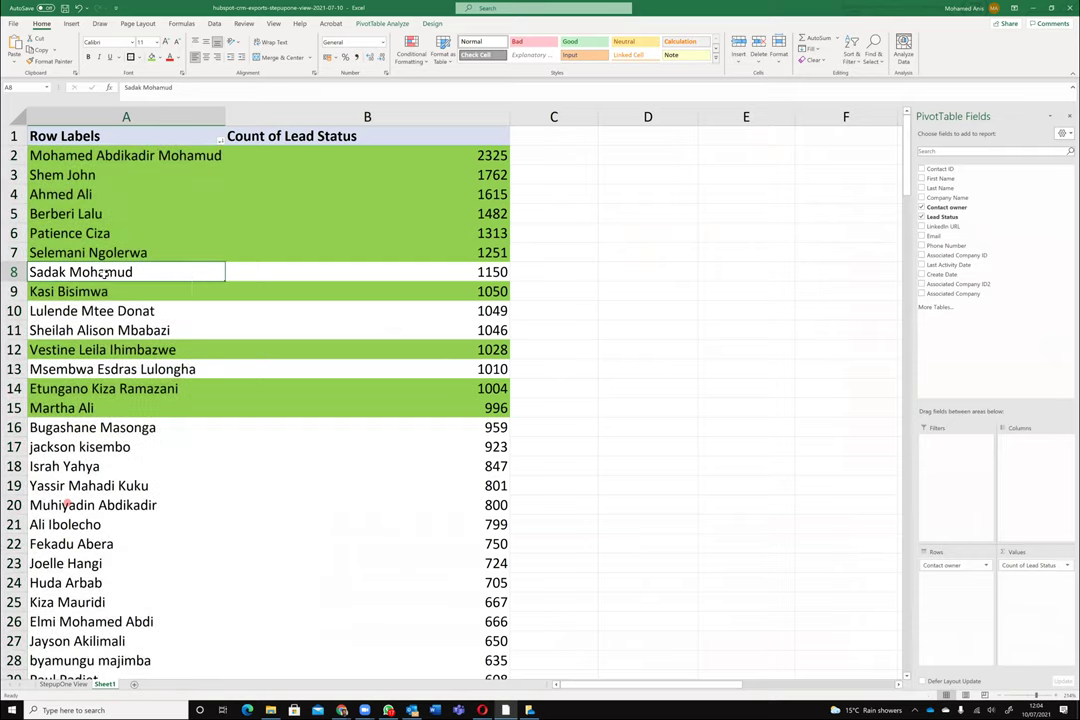
click(160, 286)
click(467, 272)
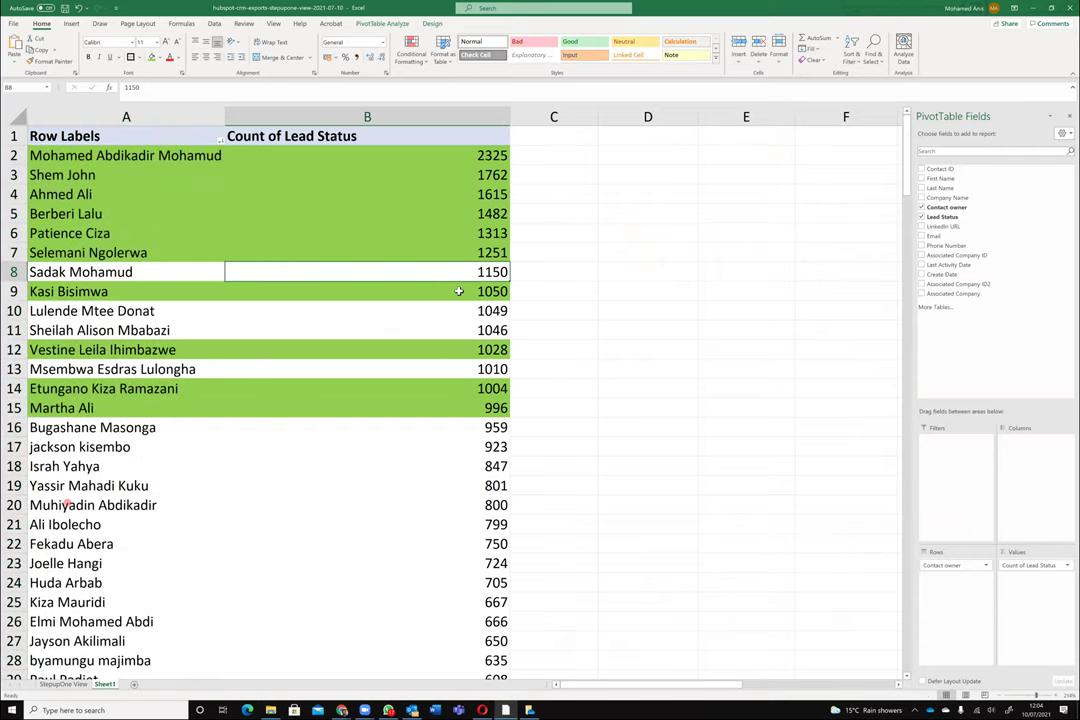
drag(205, 272, 495, 272)
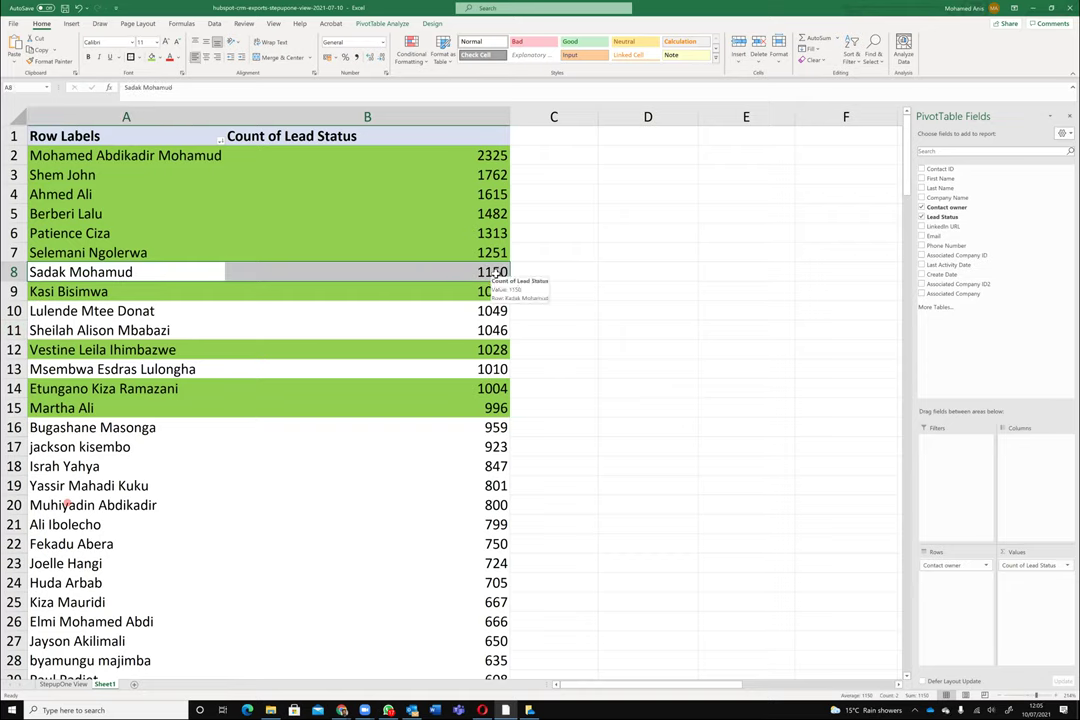
click(32, 330)
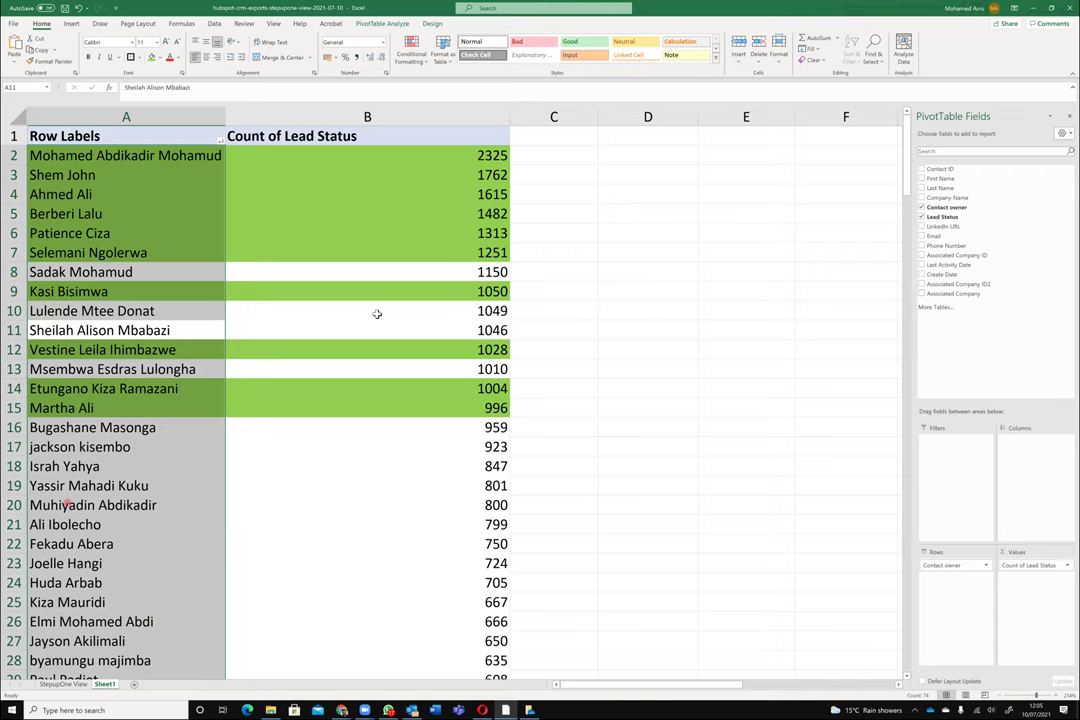
click(376, 314)
drag(140, 311, 497, 330)
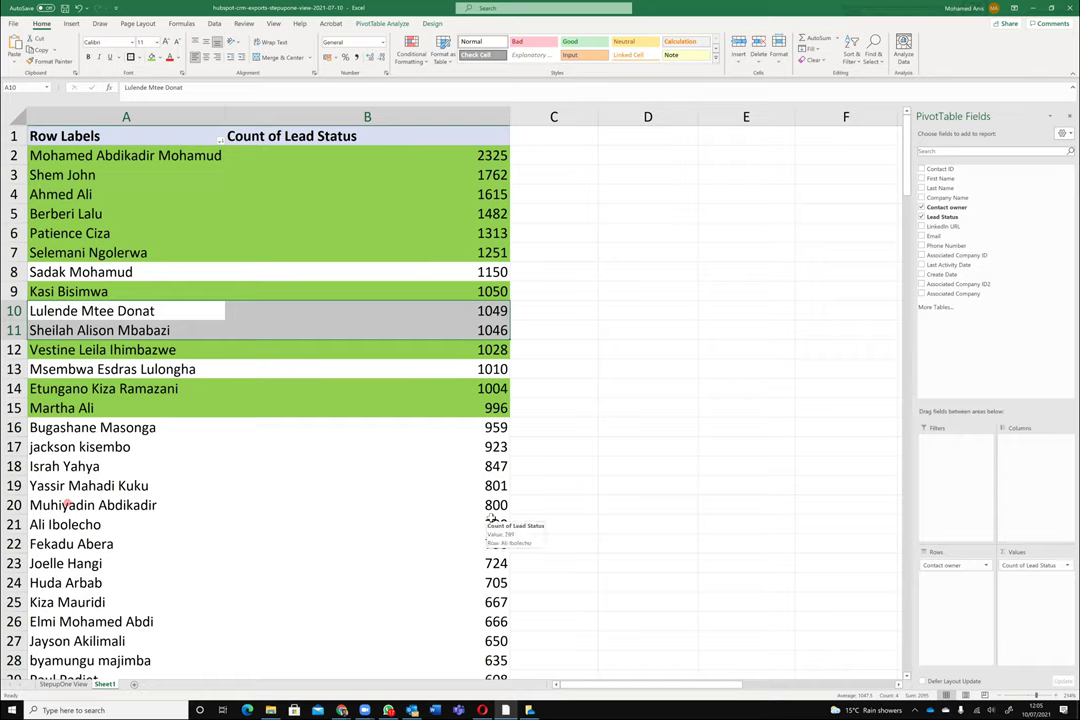
click(735, 330)
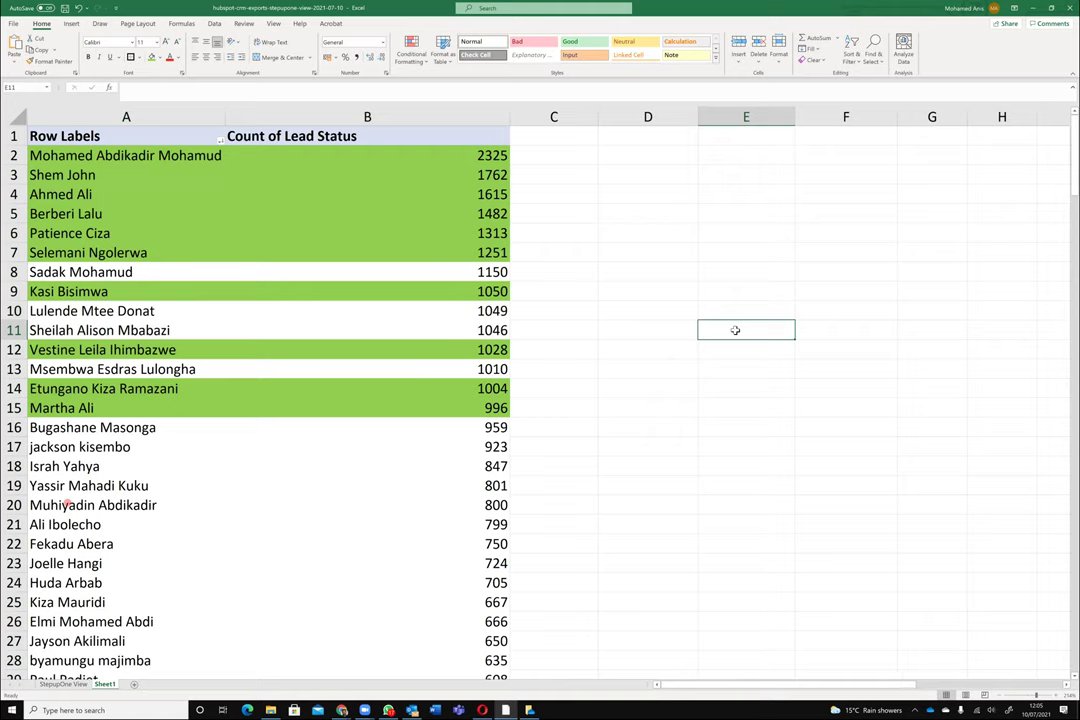
click(476, 311)
key(Down)
key(Down)
key(Down)
drag(483, 272, 489, 407)
click(485, 465)
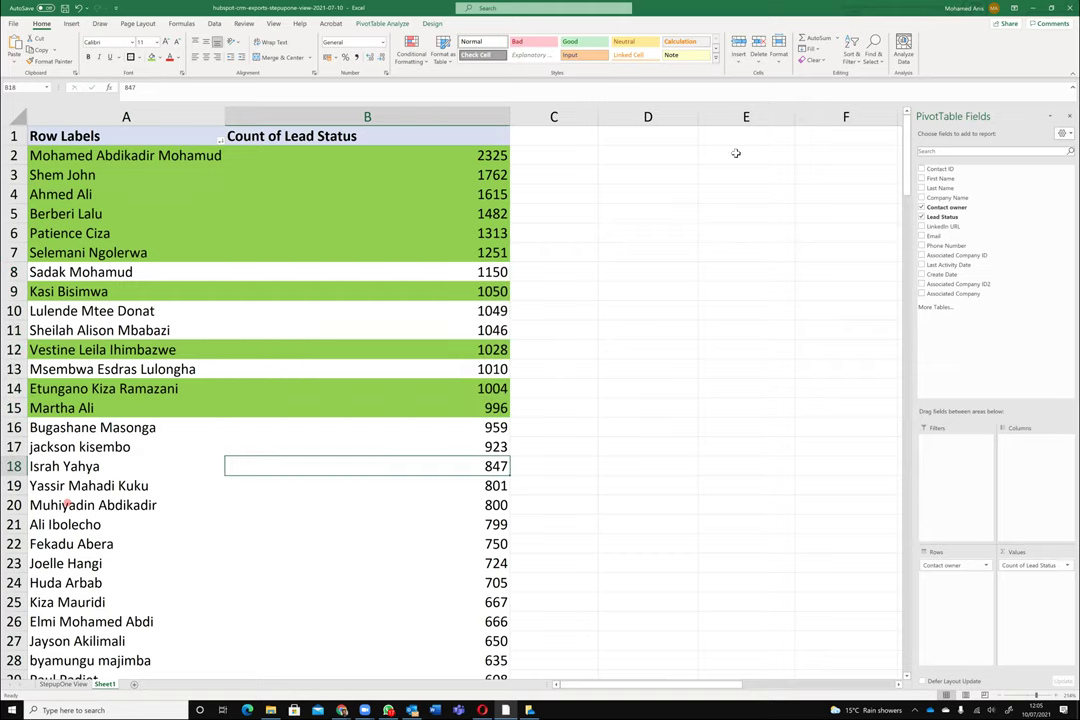
key(alt+Tab)
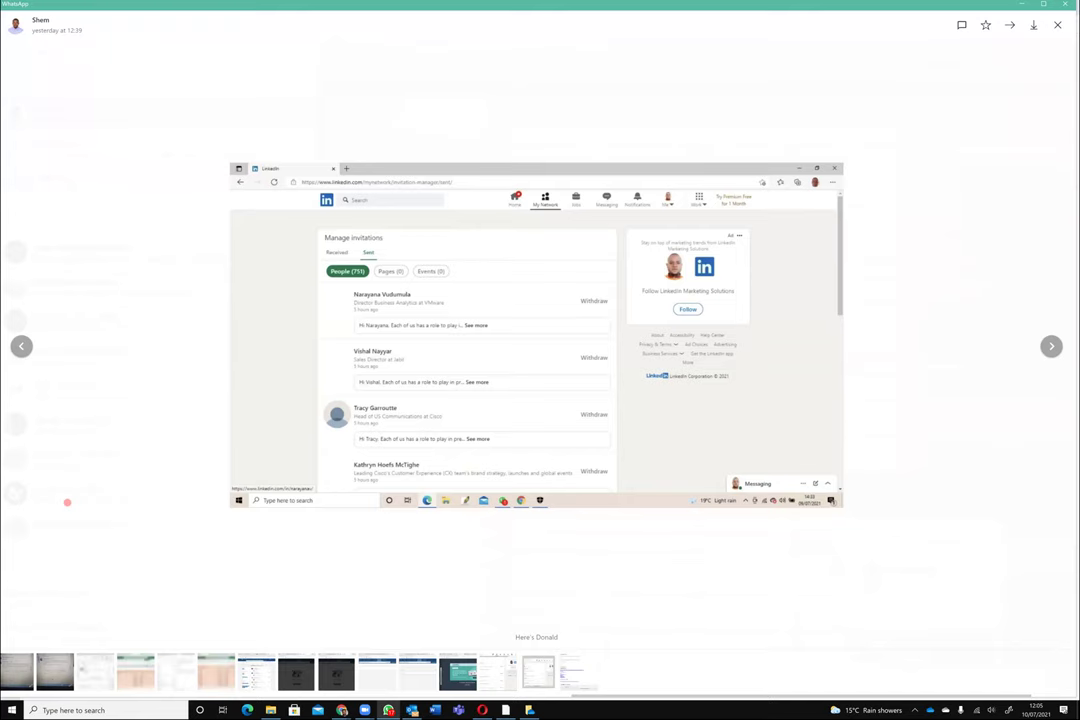
- Close the screenshot viewer and switch to the ClickUp task list
key(Escape)
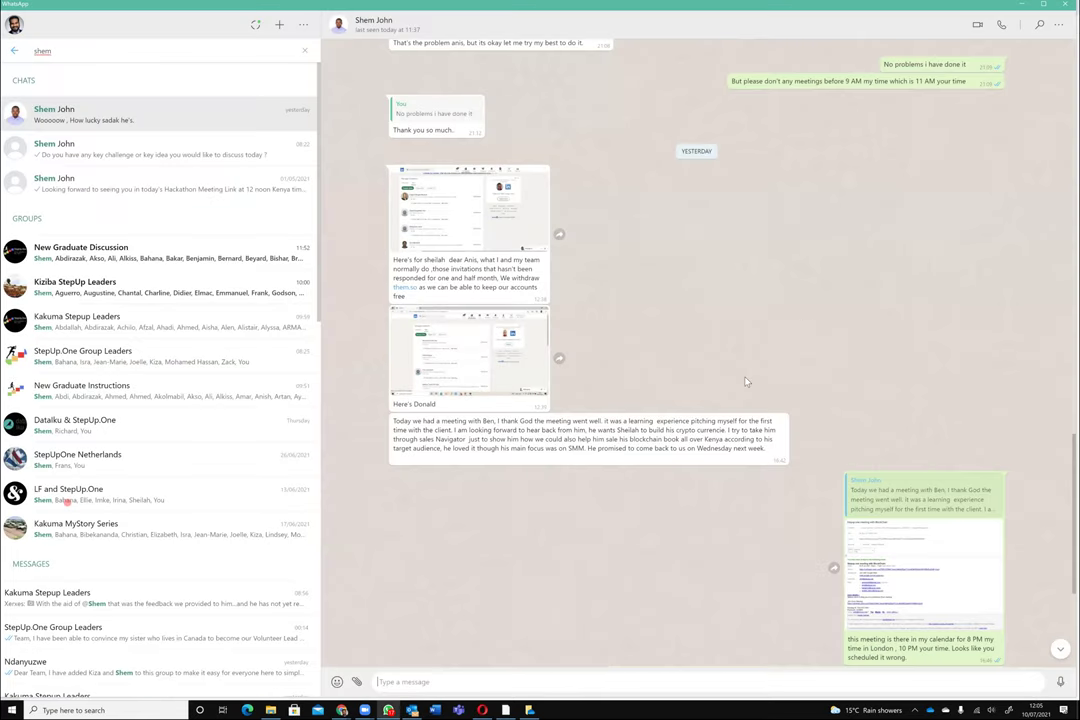
key(alt+Tab)
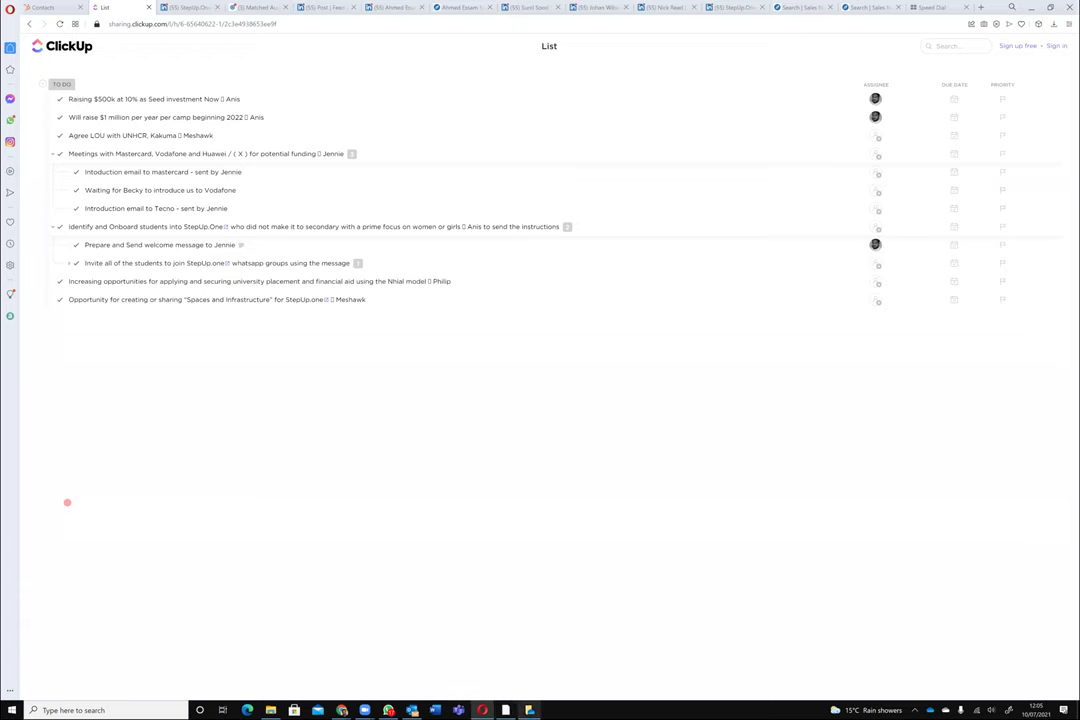
- Go back from the Step 6 task to the Getting Started list, then bring WhatsApp forward
key(alt+Tab)
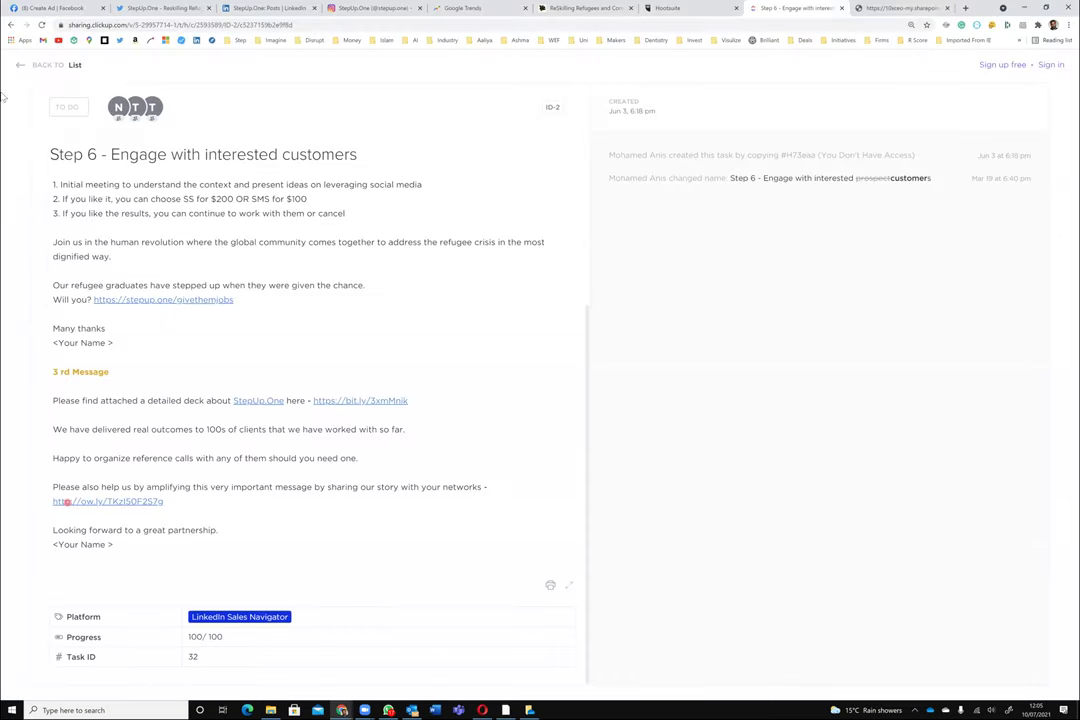
click(19, 66)
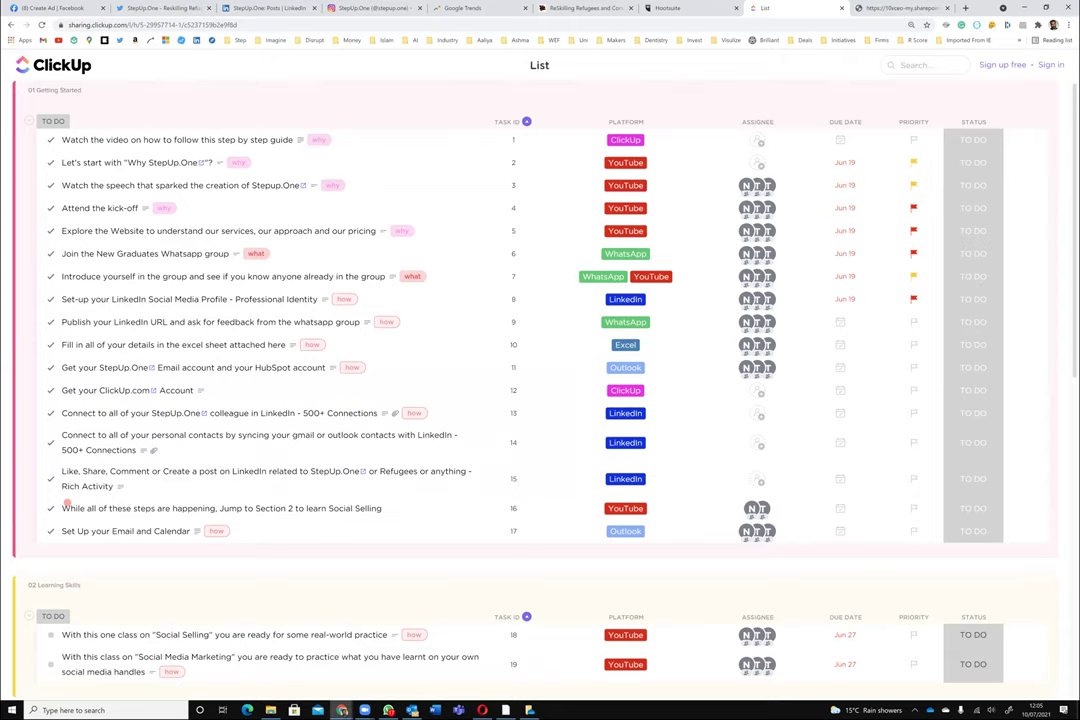
mouse_move(341, 710)
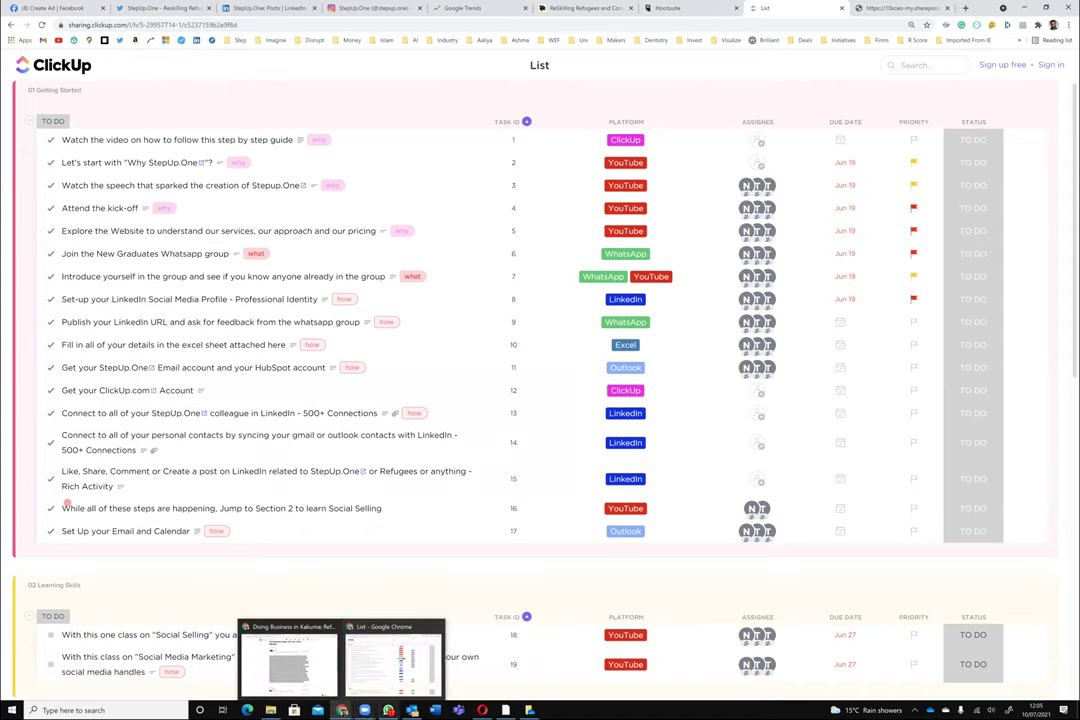
mouse_move(388, 710)
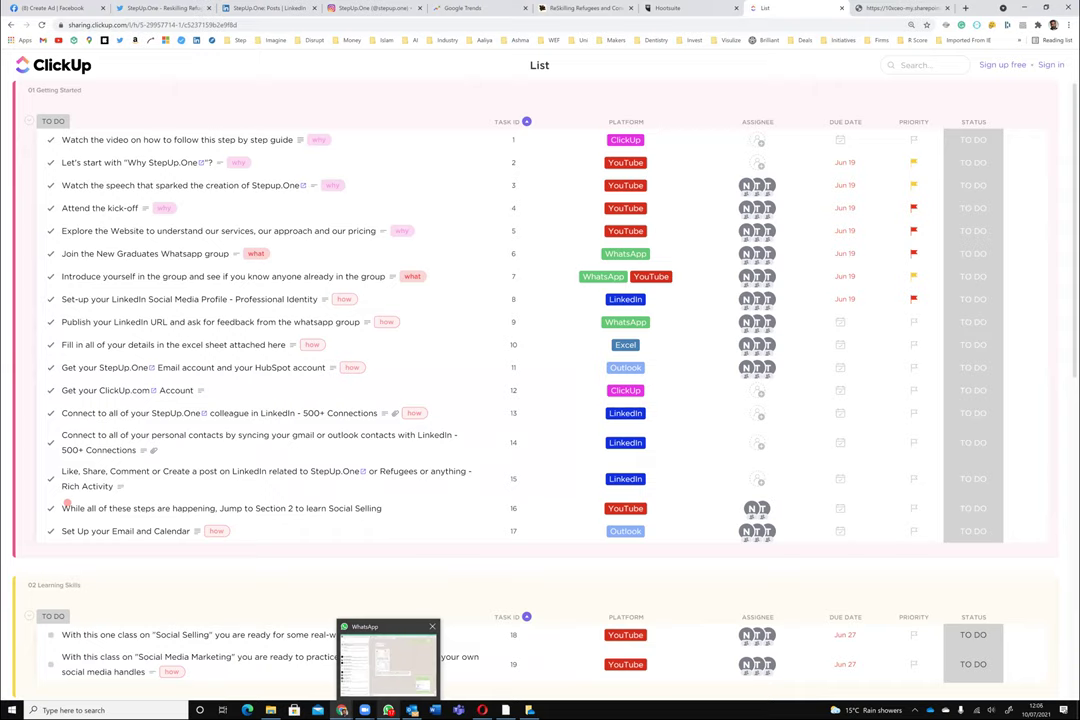
click(388, 660)
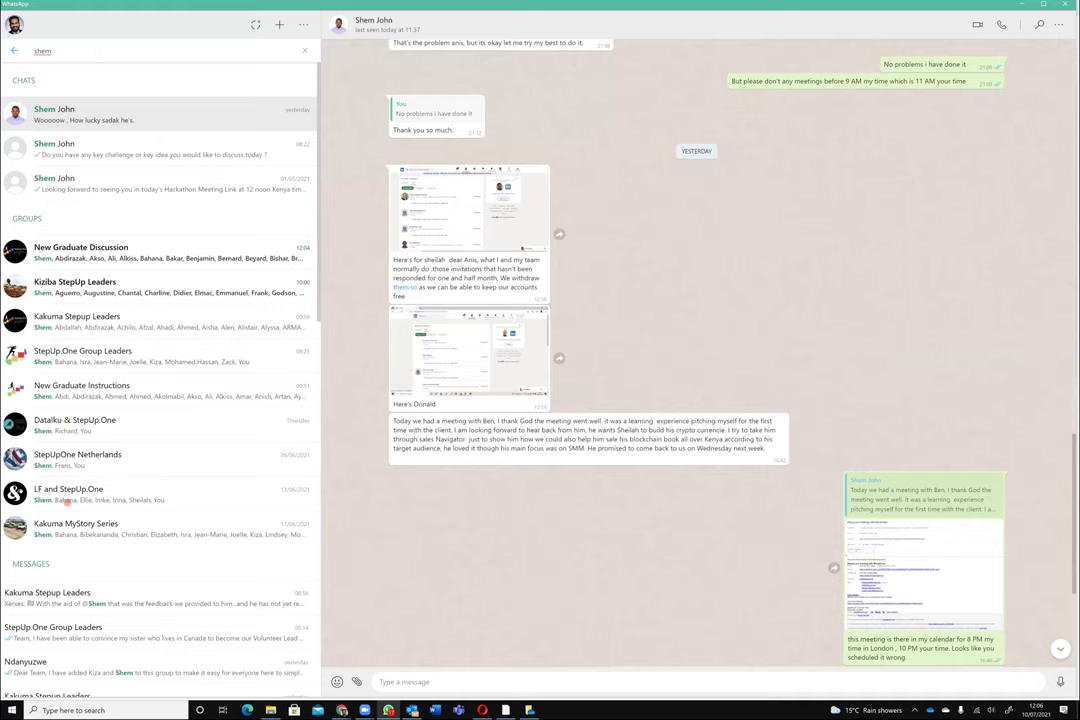
- Clear the contact name search so all recent chats are listed again
click(16, 51)
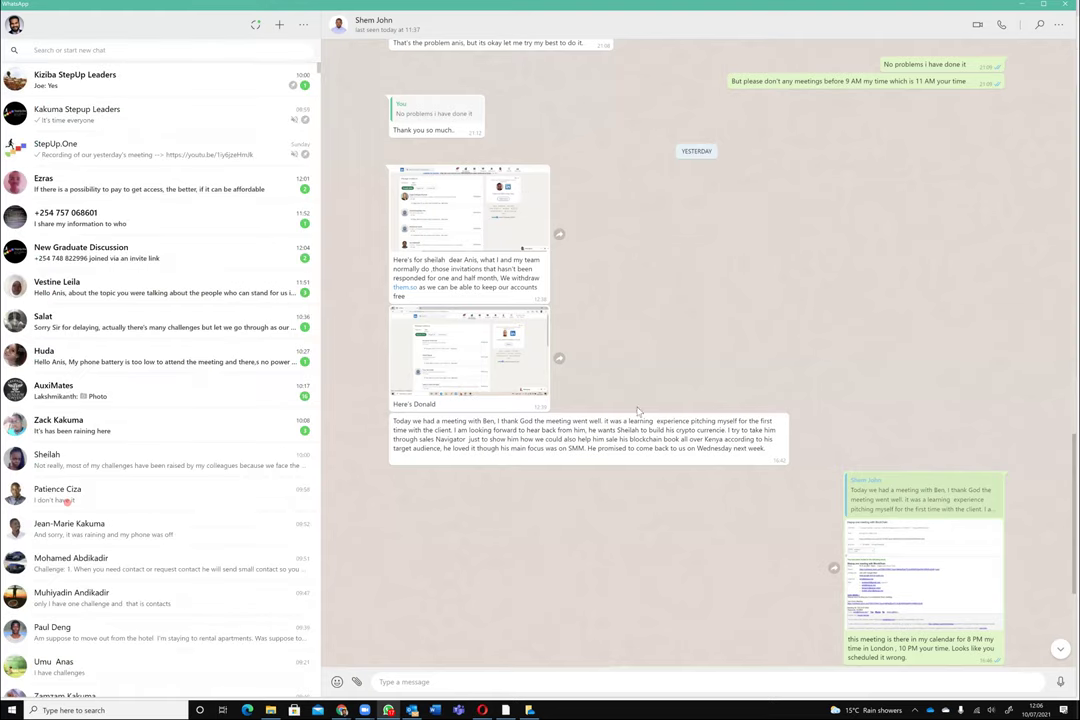
scroll(635, 430, up, 3)
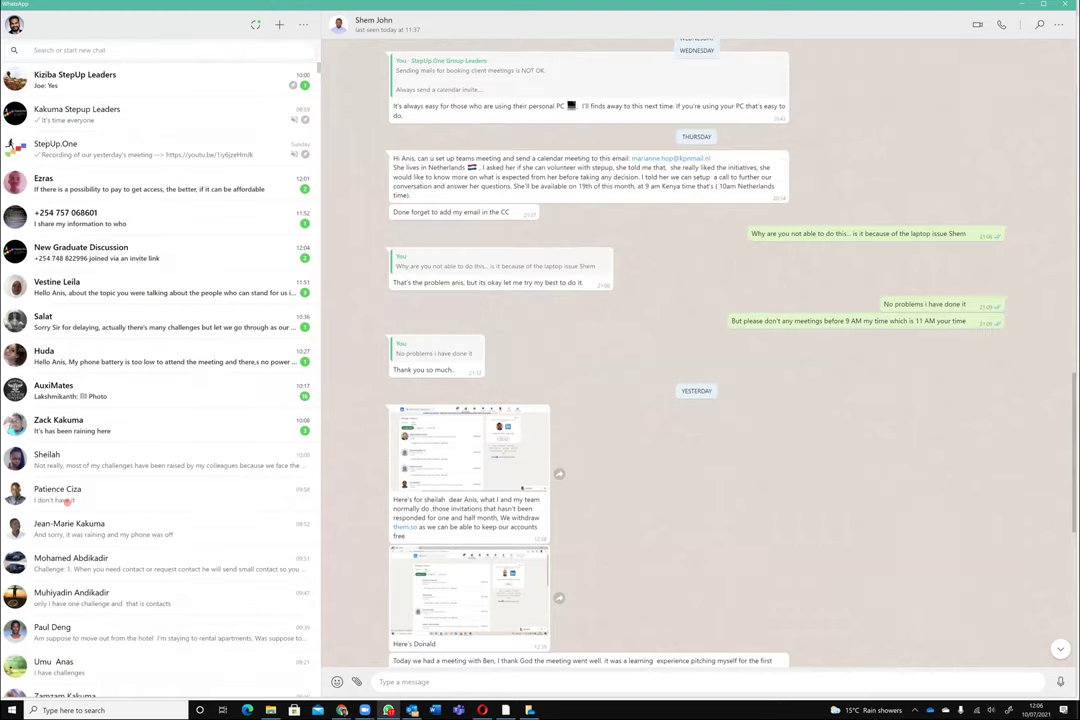